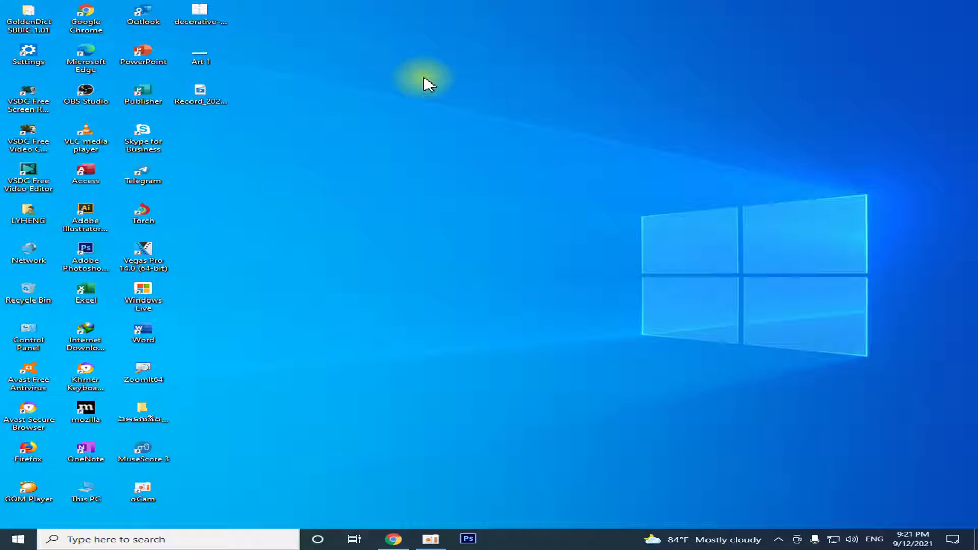
Step: Refresh the desktop twice from its right-click menu
{"action": "right_click", "coordinate": [361, 77]}
{"action": "left_click", "coordinate": [397, 107]}
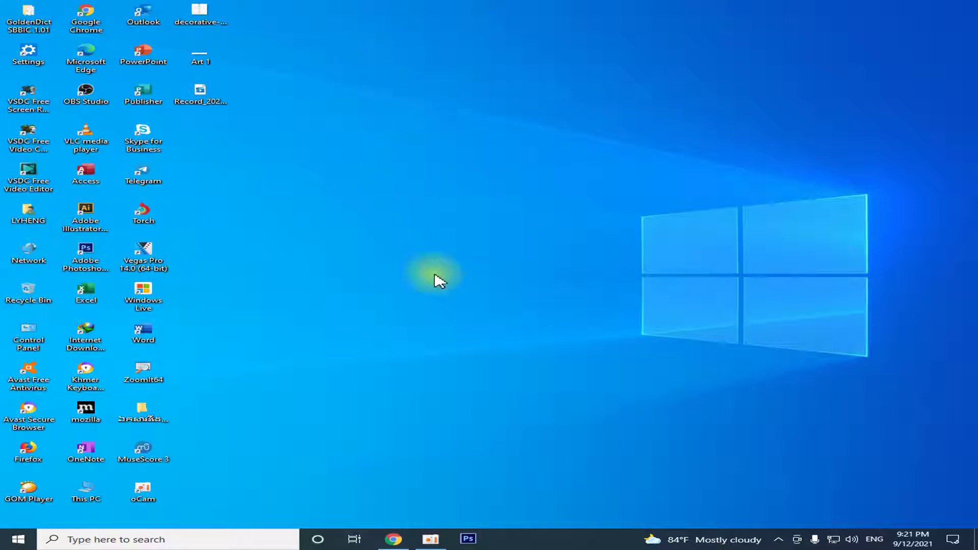
{"action": "right_click", "coordinate": [319, 170]}
{"action": "left_click", "coordinate": [356, 201]}
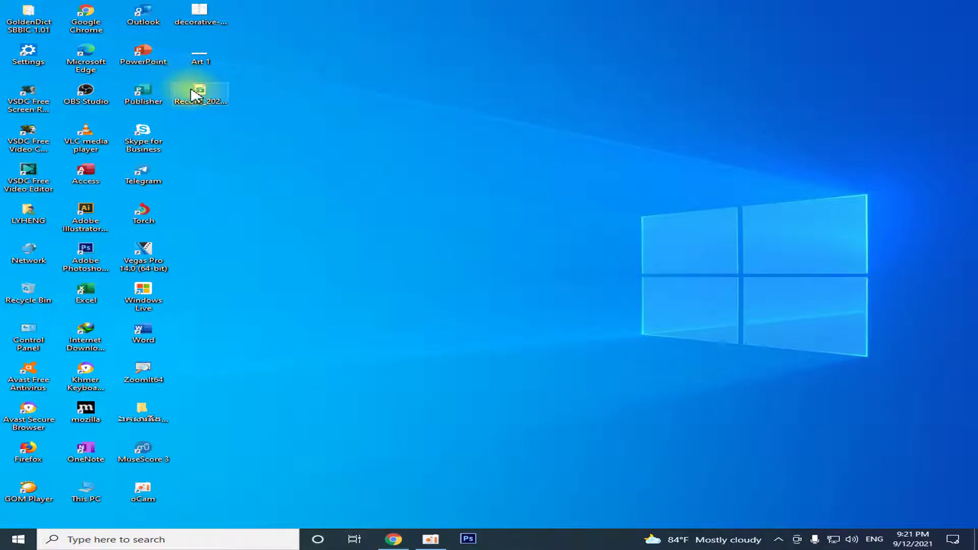
Step: Launch PowerPoint as a Blank Presentation and delete the title and subtitle placeholders
{"action": "left_click", "coordinate": [143, 62]}
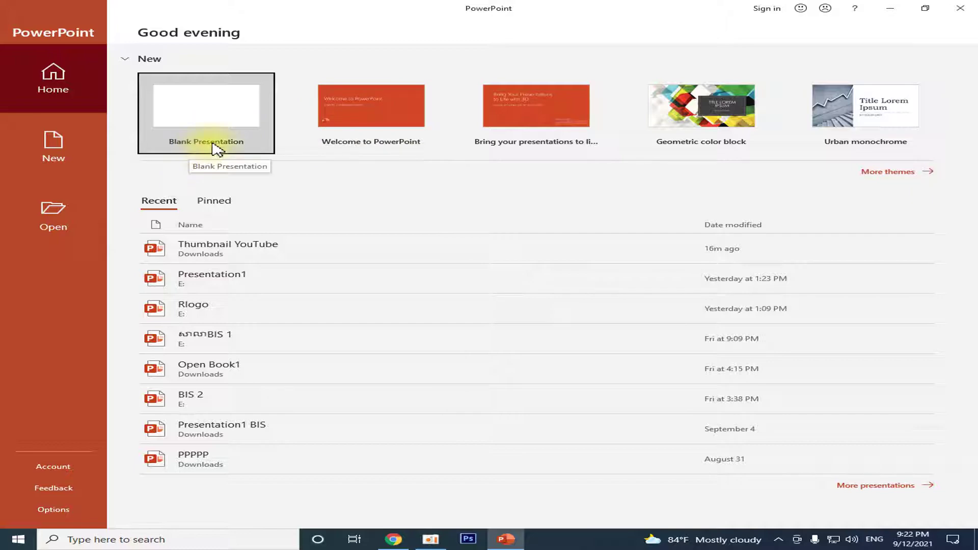
{"action": "left_click", "coordinate": [213, 144]}
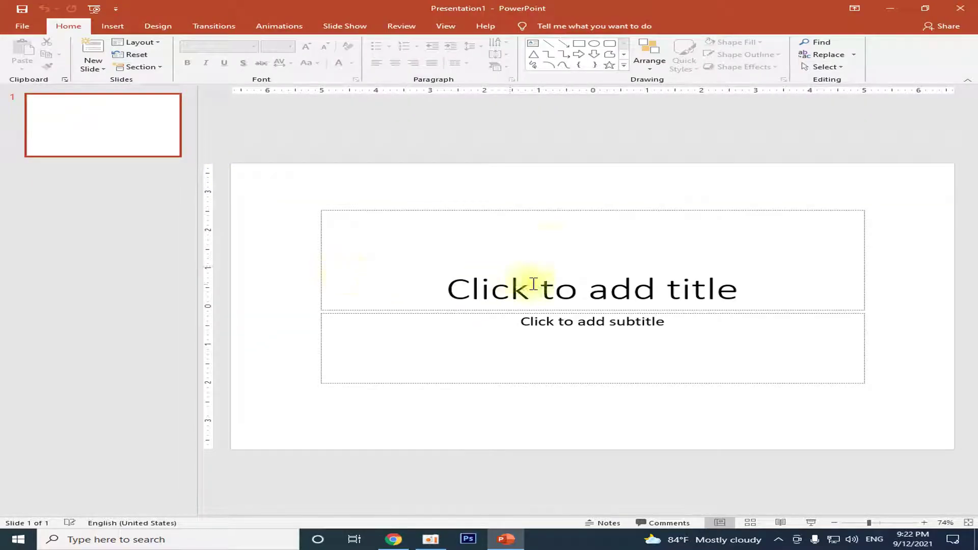
{"action": "left_click", "coordinate": [483, 209]}
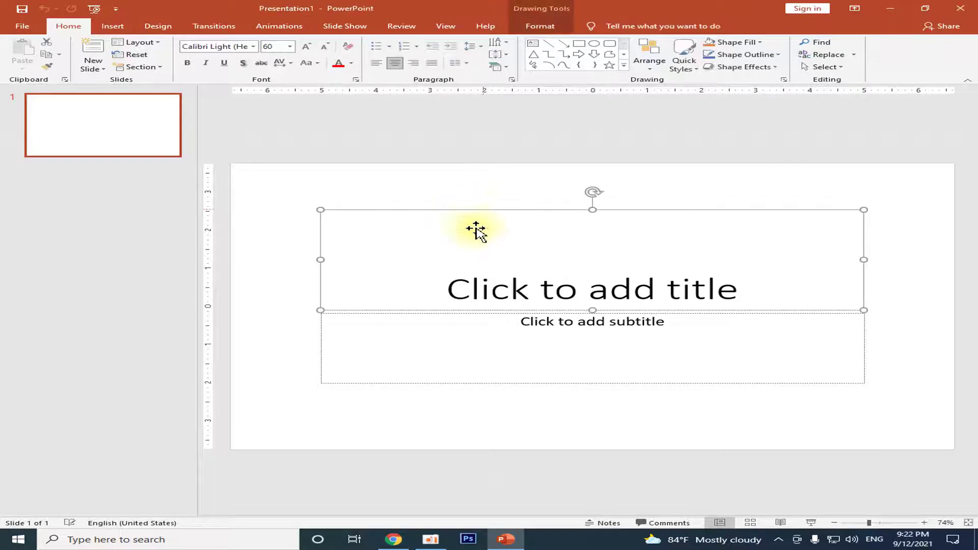
{"action": "key", "text": "Delete"}
{"action": "left_click", "coordinate": [485, 313]}
{"action": "key", "text": "Delete"}
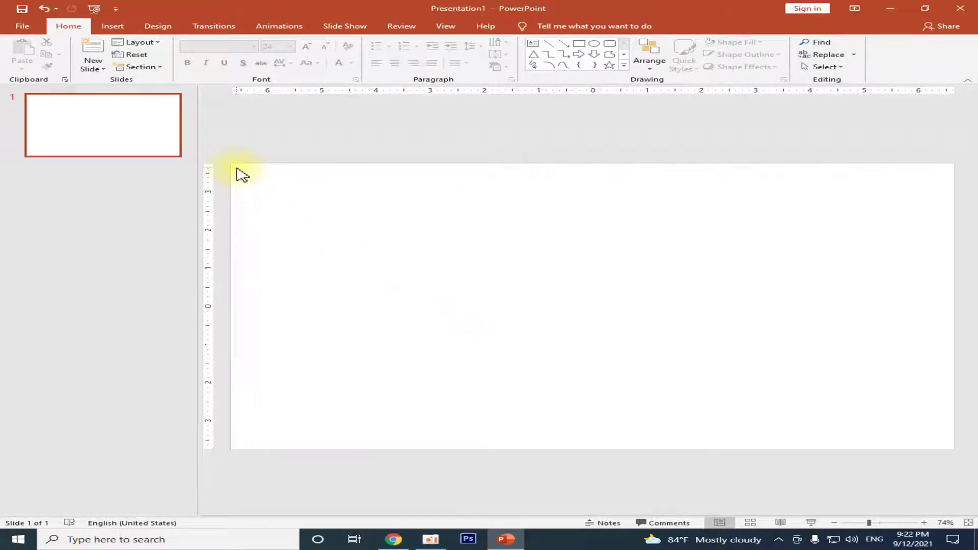
{"action": "left_click", "coordinate": [160, 31]}
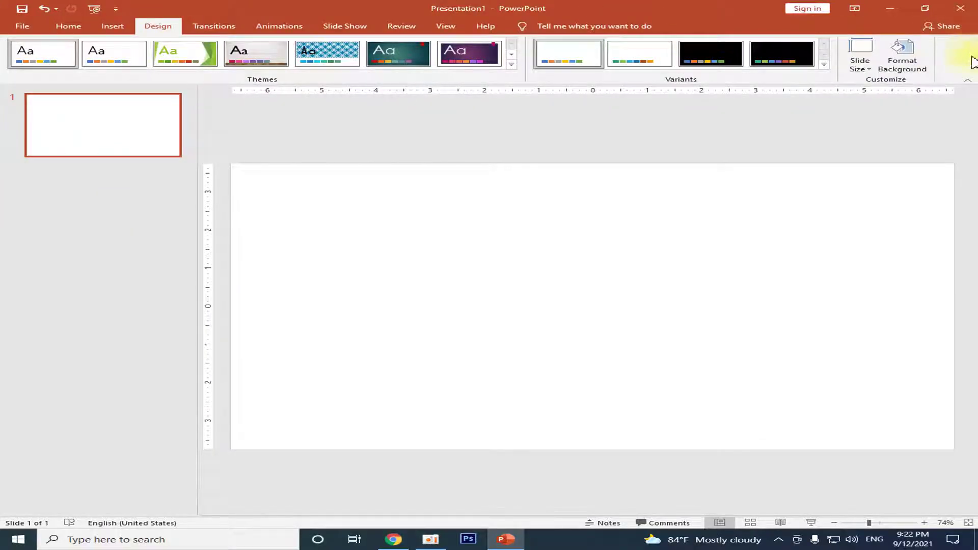
Step: Open Custom Slide Size and choose the Banner preset (8 in by 1 in)
{"action": "left_click", "coordinate": [872, 76]}
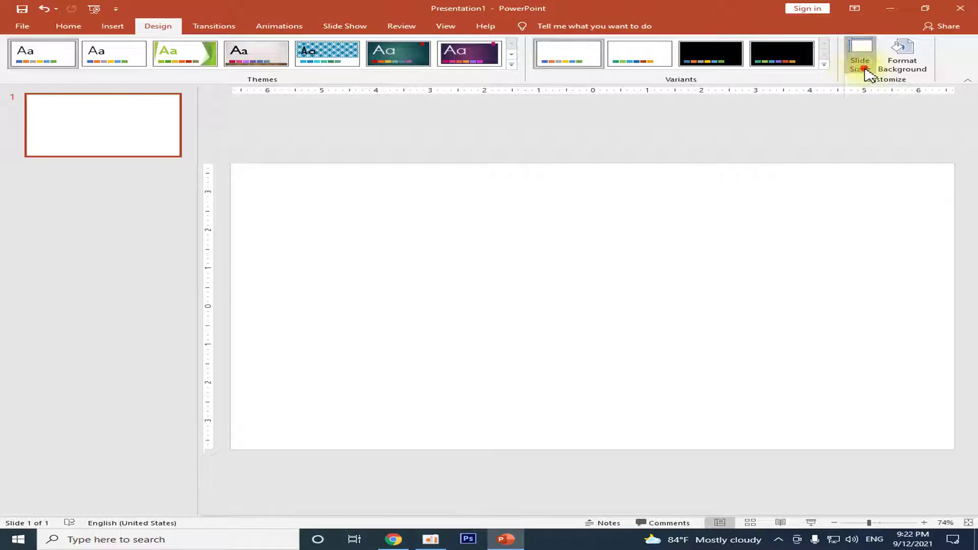
{"action": "left_click", "coordinate": [861, 60]}
{"action": "left_click", "coordinate": [879, 129]}
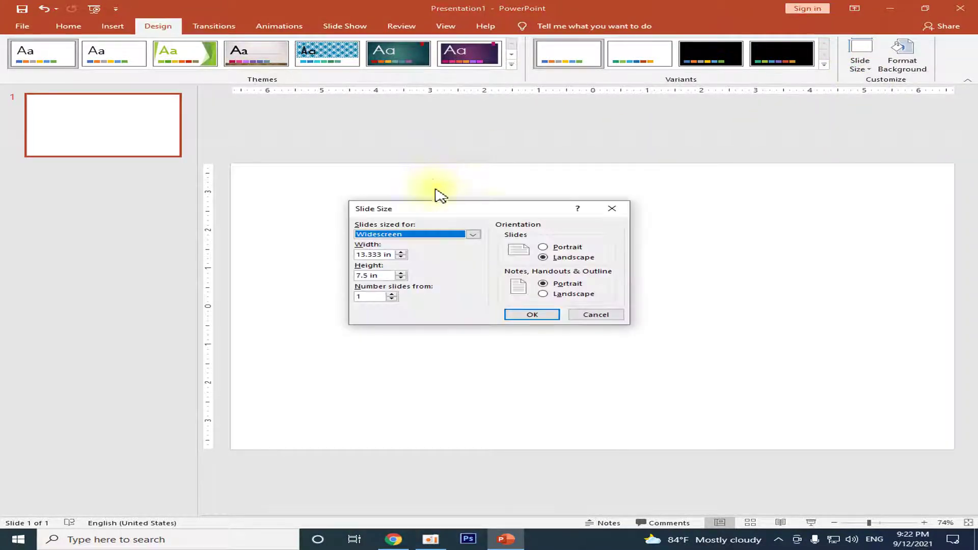
{"action": "left_click_drag", "start_coordinate": [487, 207], "coordinate": [532, 174]}
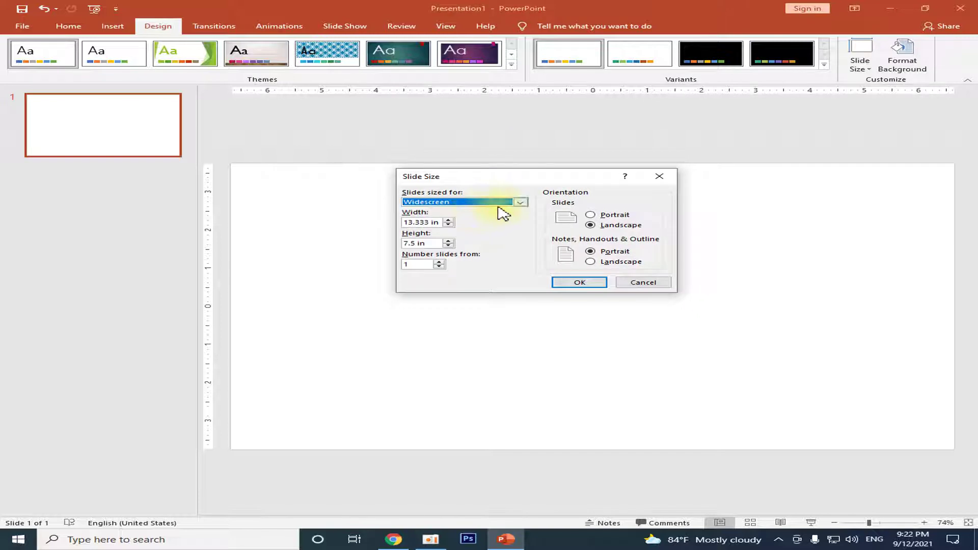
{"action": "left_click", "coordinate": [520, 202]}
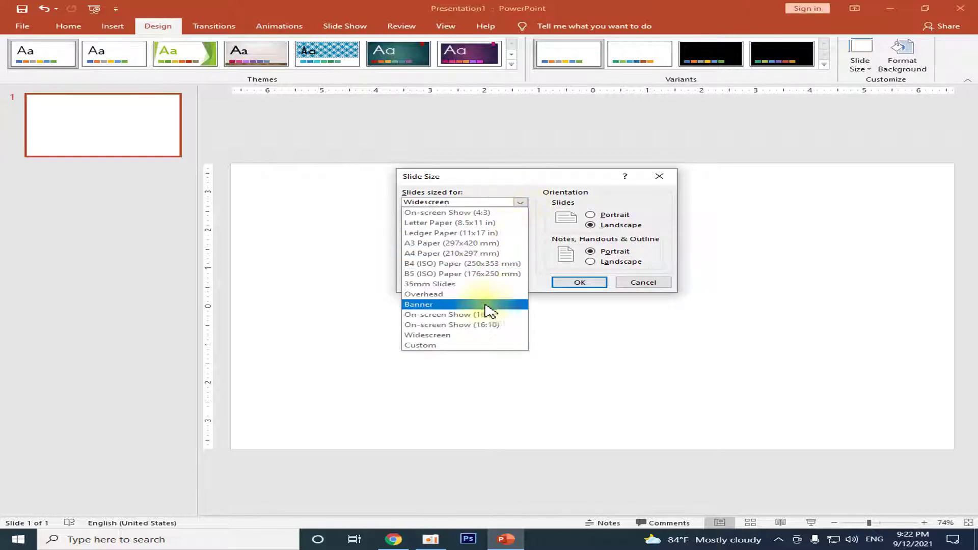
{"action": "left_click", "coordinate": [429, 305]}
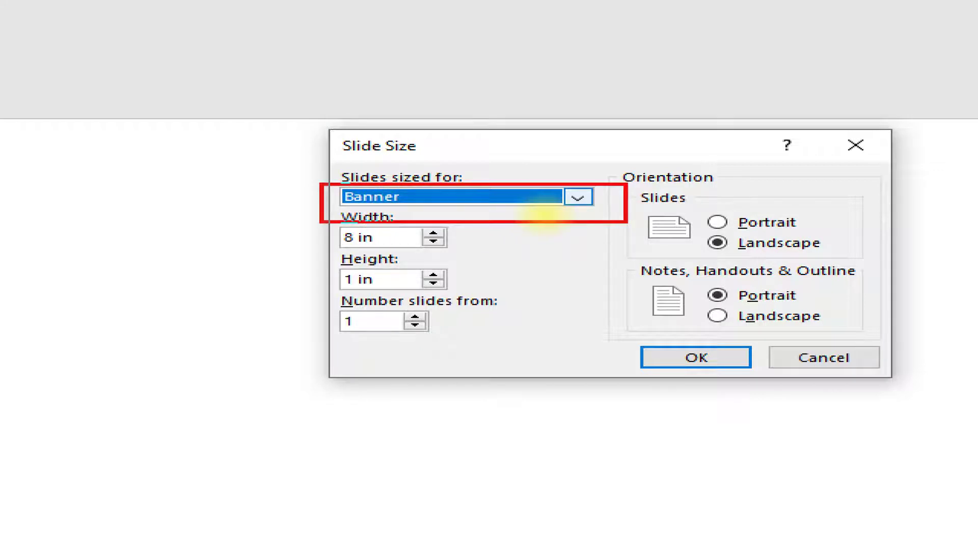
Step: Select the current Width value in the Slide Size dialog to replace it
{"action": "left_click_drag", "start_coordinate": [568, 196], "coordinate": [602, 189]}
{"action": "left_click_drag", "start_coordinate": [315, 225], "coordinate": [509, 350]}
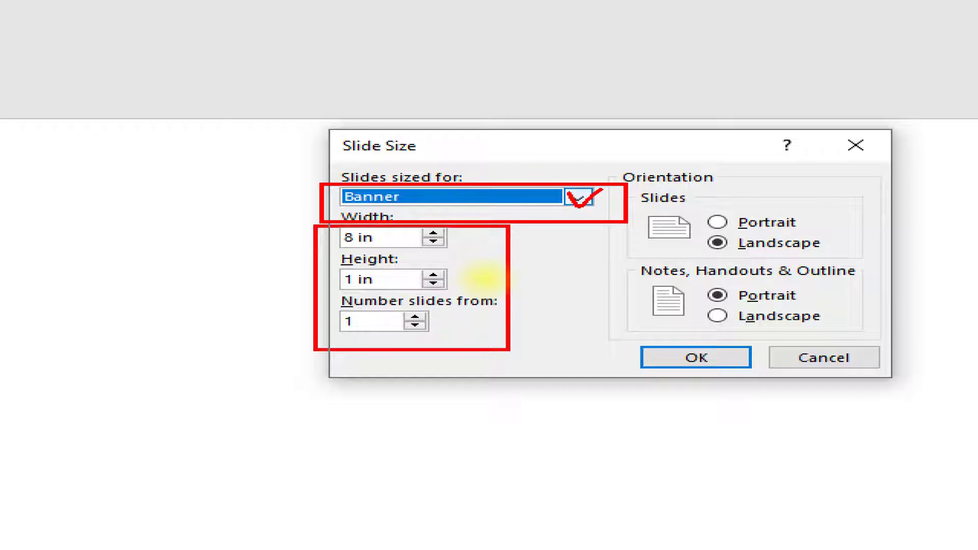
{"action": "left_click_drag", "start_coordinate": [644, 199], "coordinate": [895, 336]}
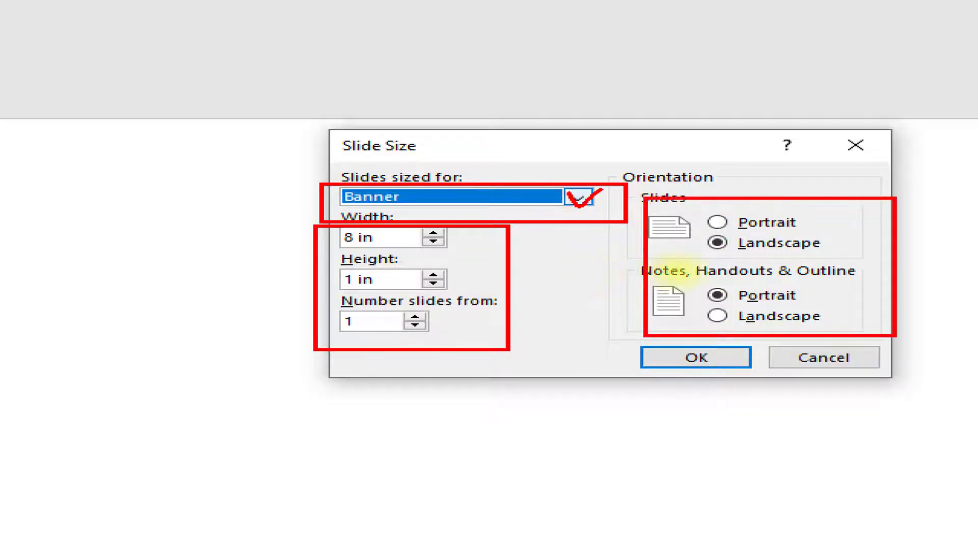
{"action": "left_click_drag", "start_coordinate": [624, 336], "coordinate": [808, 391]}
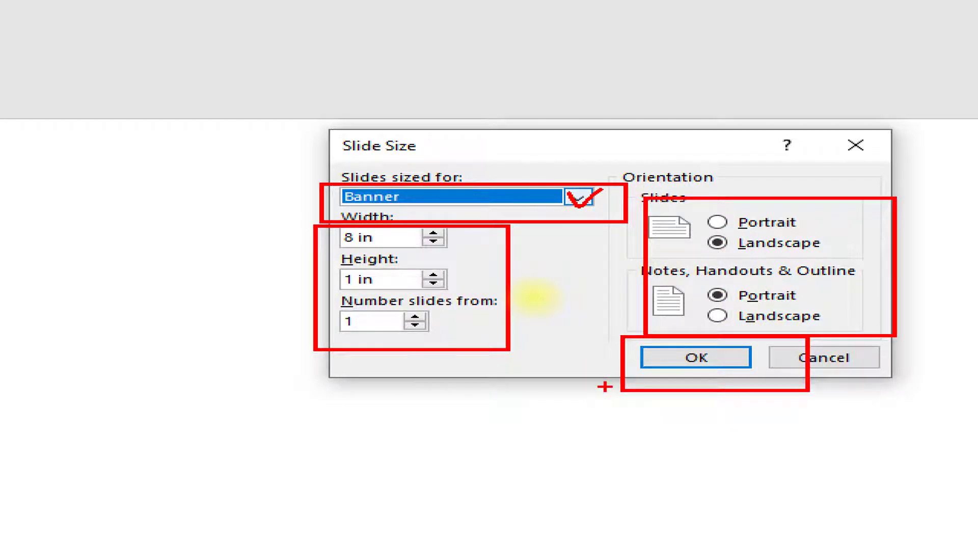
{"action": "key", "text": "e"}
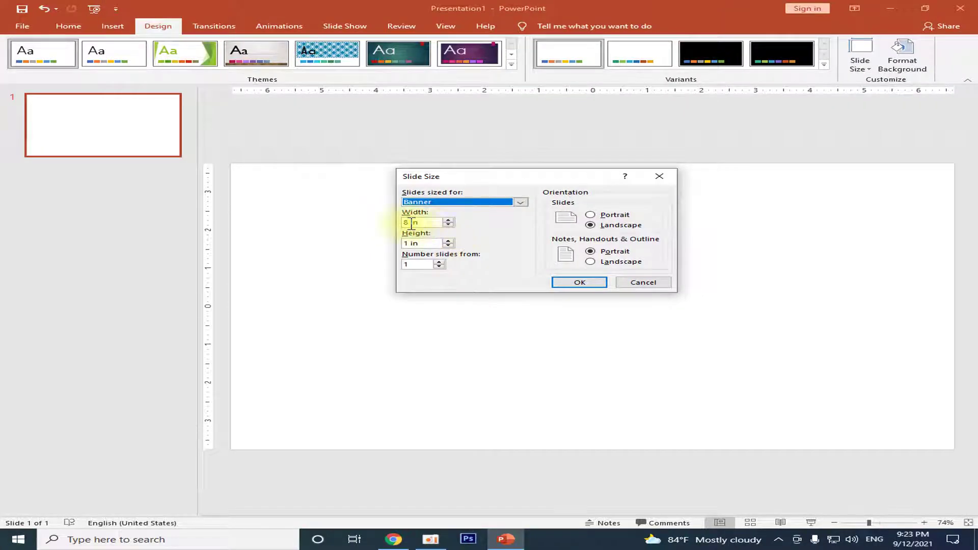
{"action": "left_click_drag", "start_coordinate": [412, 223], "coordinate": [385, 221]}
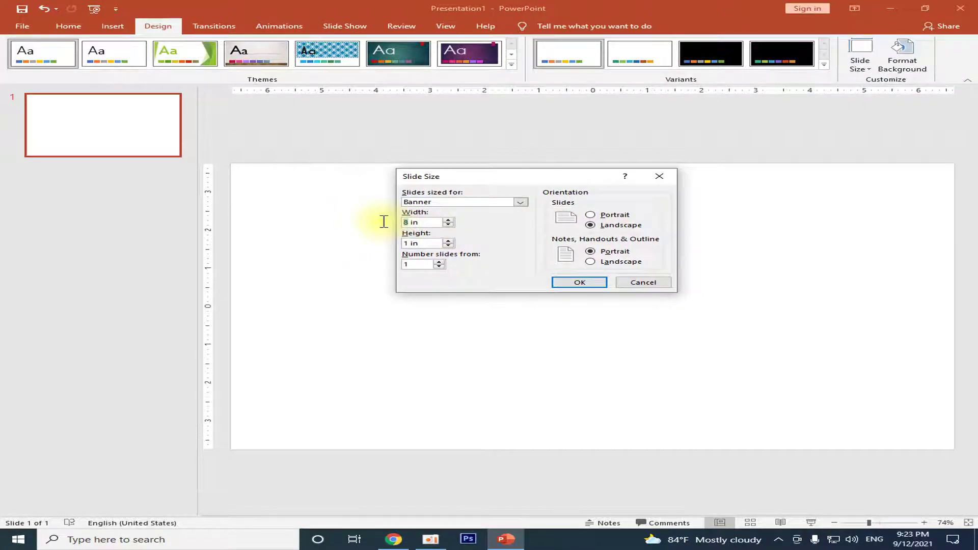
Step: Set the slide to 10.5 by 5.9 in with landscape notes, applying it with Ensure Fit
{"action": "type", "text": "10.5"}
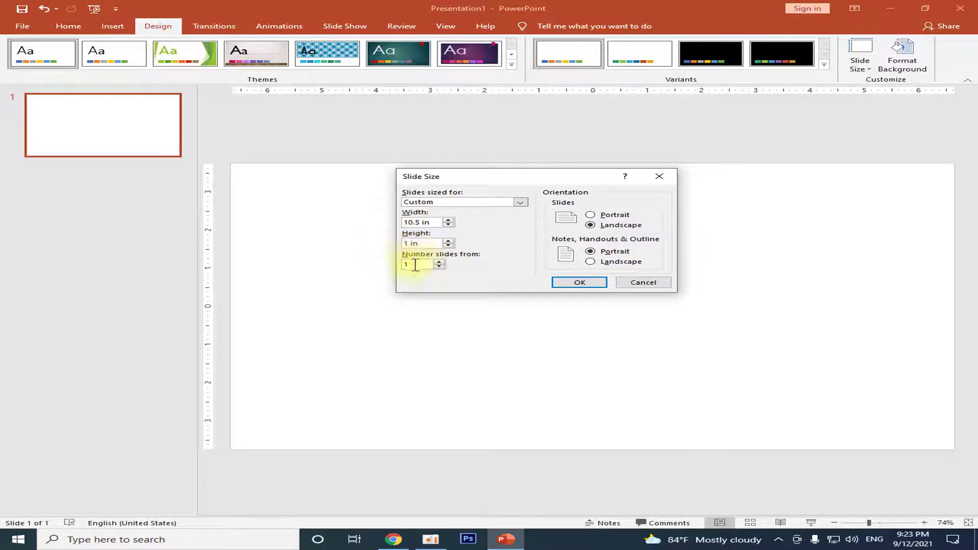
{"action": "mouse_move", "coordinate": [420, 242]}
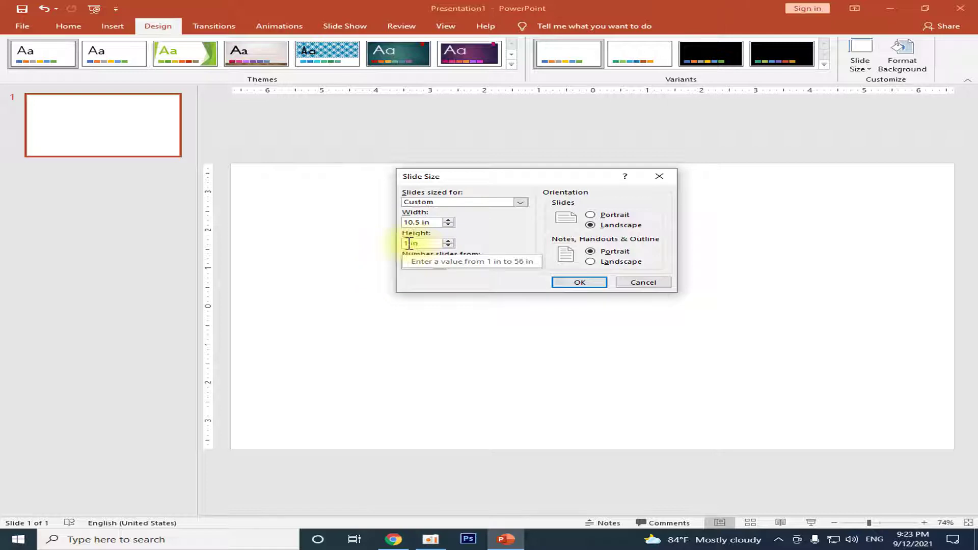
{"action": "left_click_drag", "start_coordinate": [409, 243], "coordinate": [397, 241]}
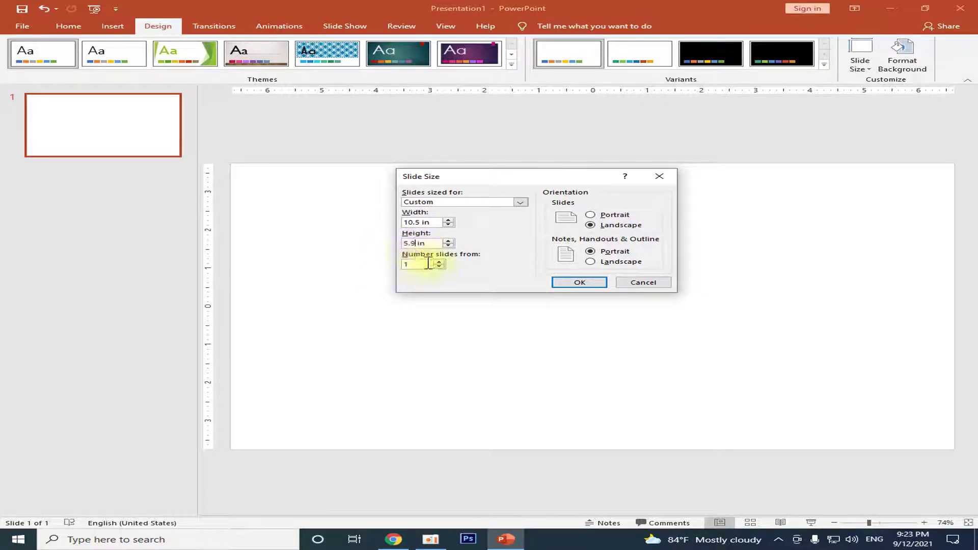
{"action": "left_click", "coordinate": [590, 262]}
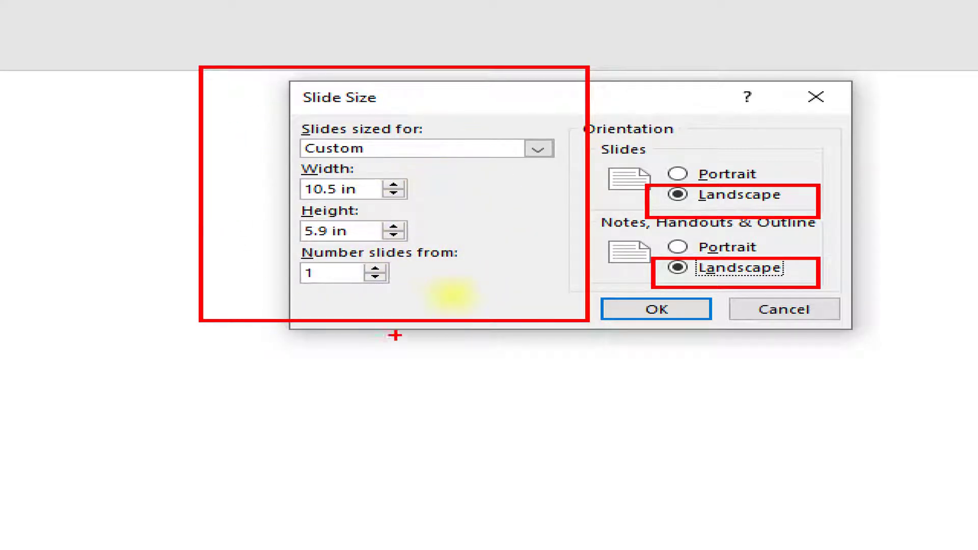
{"action": "left_click_drag", "start_coordinate": [618, 307], "coordinate": [691, 305]}
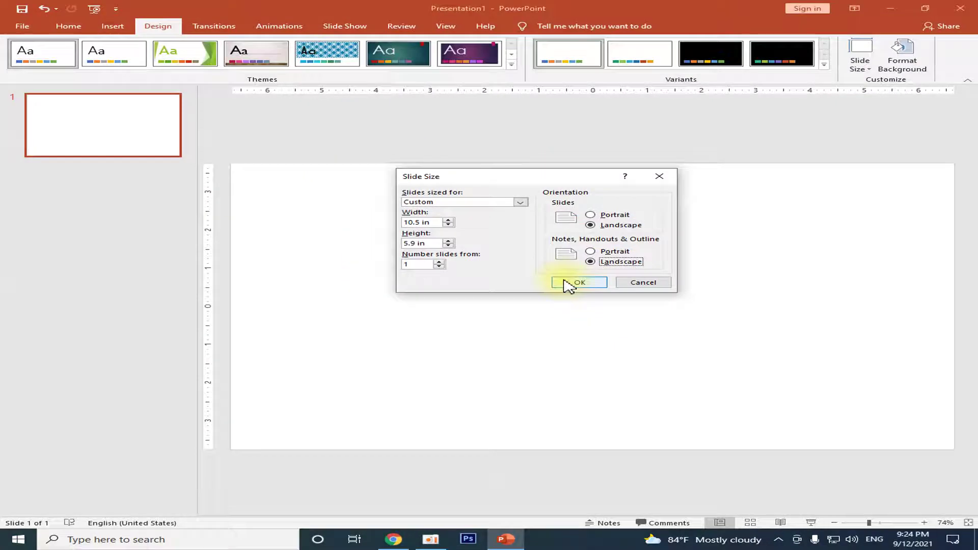
{"action": "left_click", "coordinate": [571, 281]}
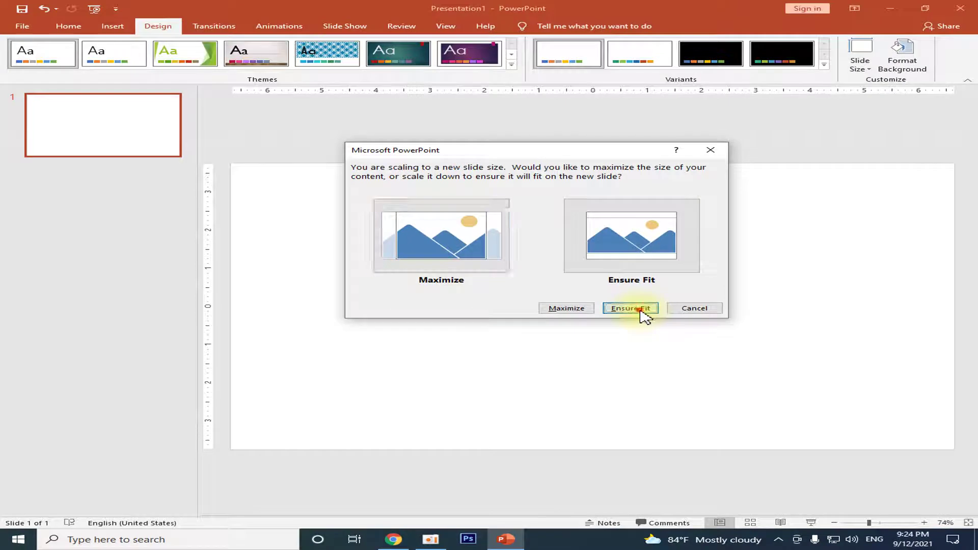
{"action": "left_click", "coordinate": [636, 309]}
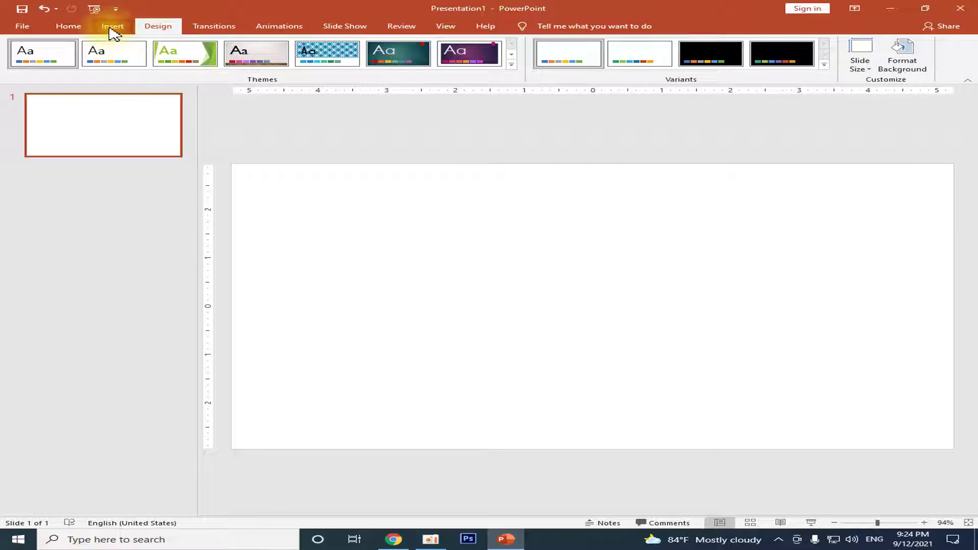
{"action": "left_click", "coordinate": [113, 27]}
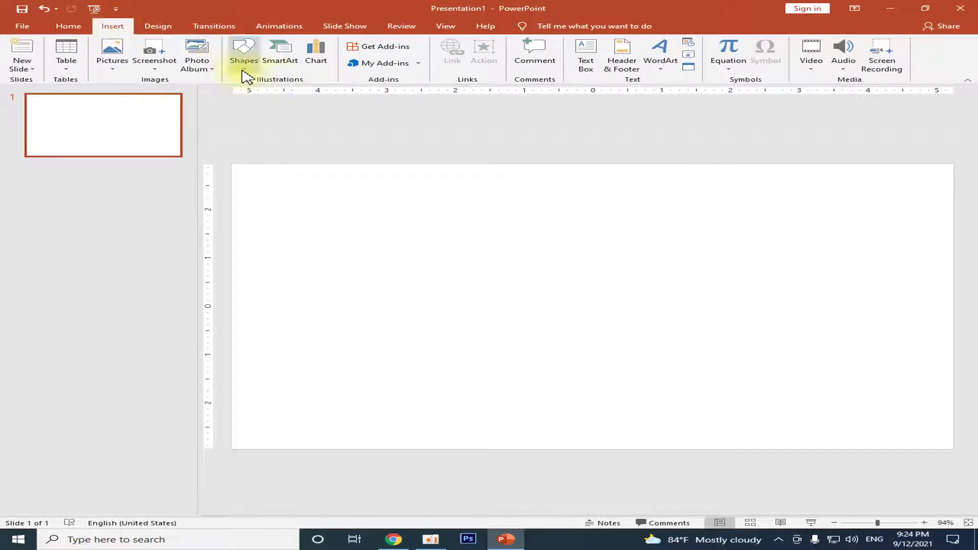
Step: Draw a Round Diagonal Corner Rectangle across the whole slide and enlarge its corner rounding
{"action": "left_click", "coordinate": [244, 56]}
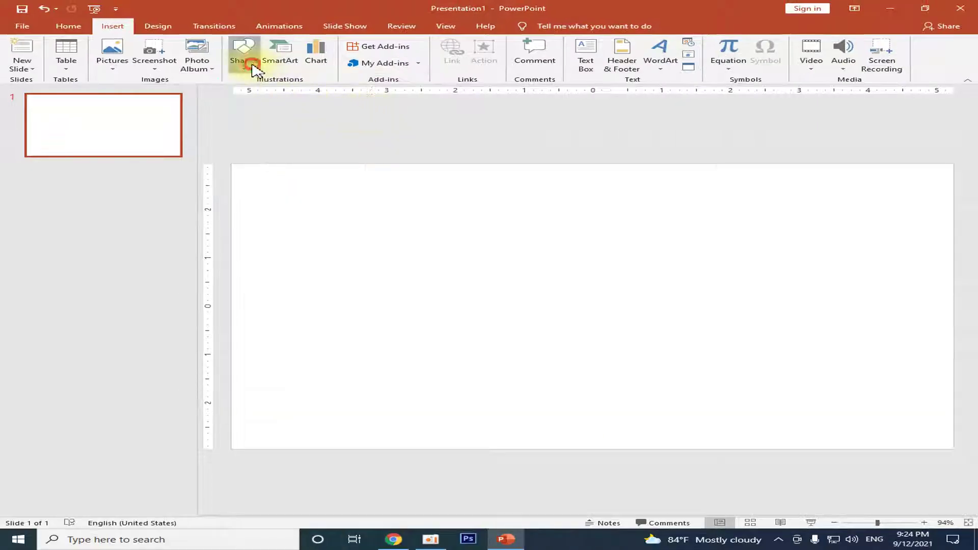
{"action": "left_click", "coordinate": [250, 62]}
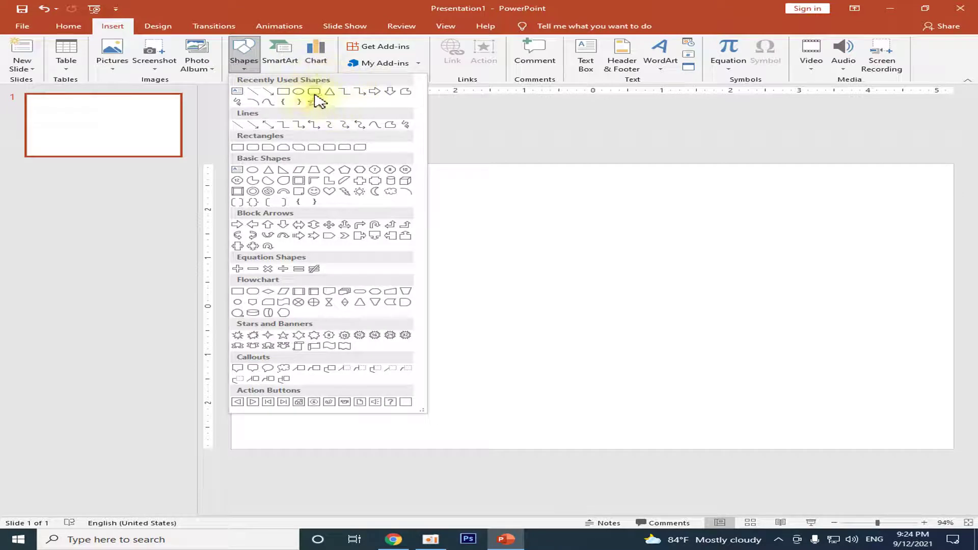
{"action": "left_click", "coordinate": [361, 147]}
{"action": "left_click_drag", "start_coordinate": [239, 163], "coordinate": [955, 447]}
{"action": "left_click_drag", "start_coordinate": [301, 166], "coordinate": [539, 306]}
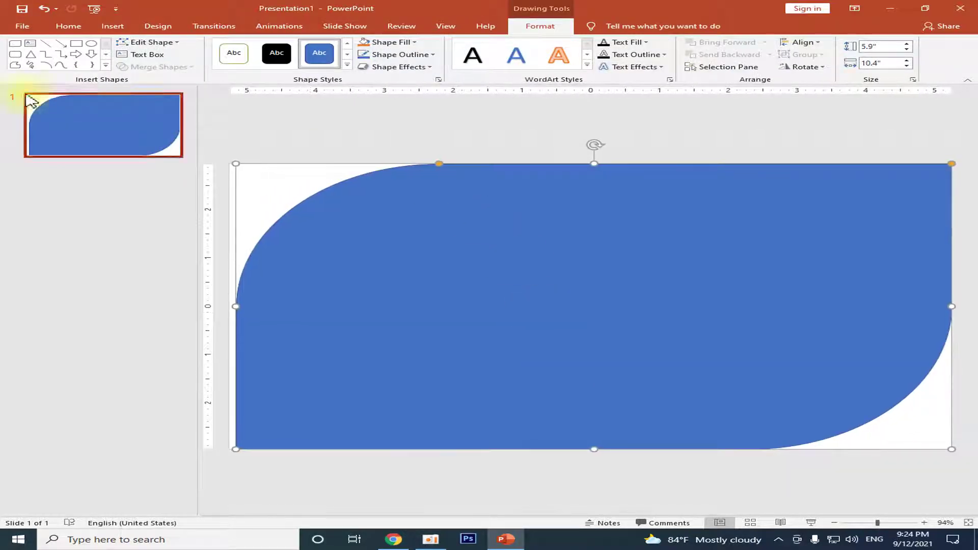
{"action": "left_click", "coordinate": [415, 162]}
Step: Open the Format Shape fill settings for the blue rectangle through Gradient > More Gradients
{"action": "double_click", "coordinate": [389, 201]}
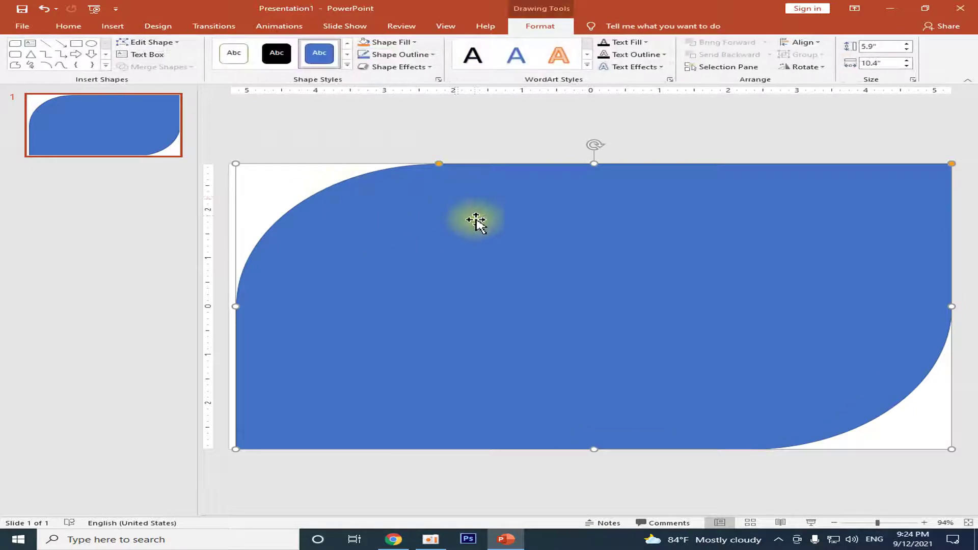
{"action": "left_click", "coordinate": [406, 42]}
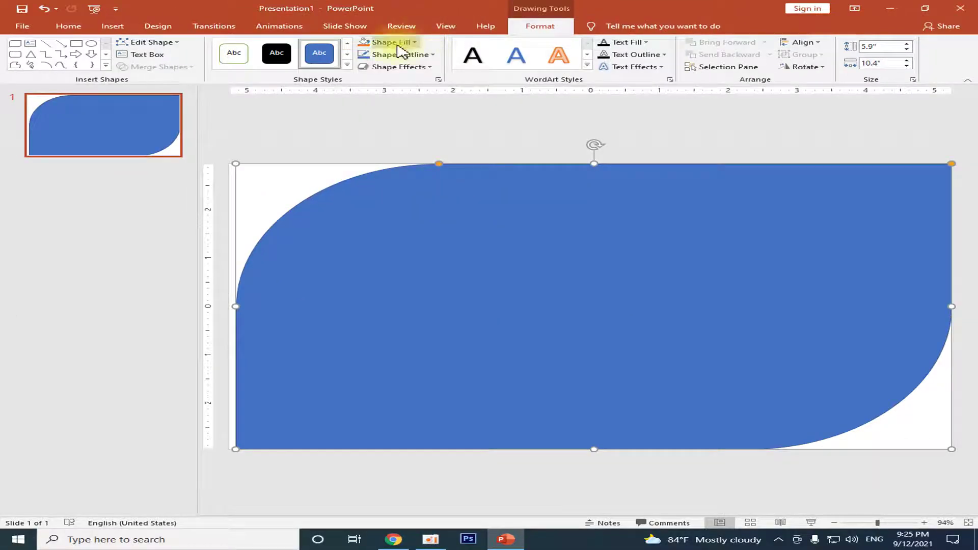
{"action": "left_click", "coordinate": [389, 43]}
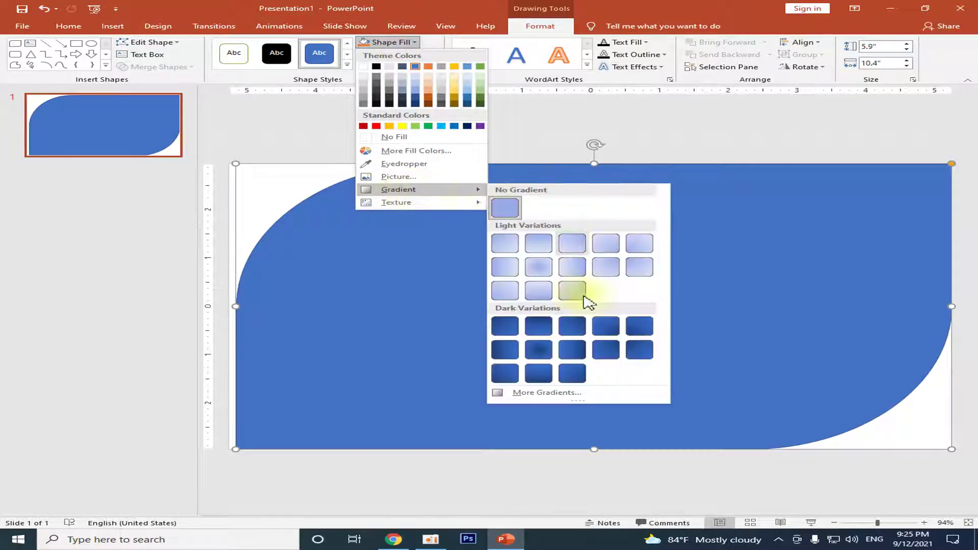
{"action": "mouse_move", "coordinate": [398, 189]}
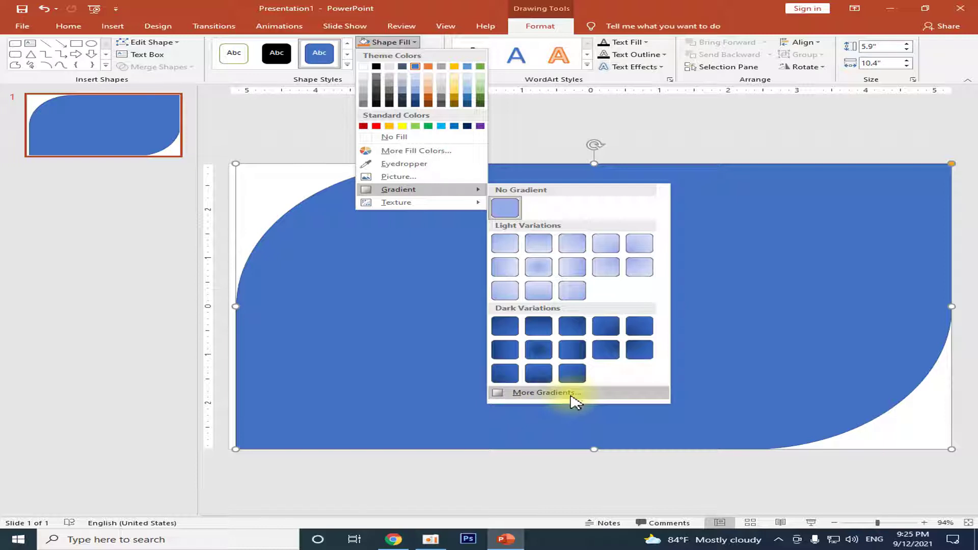
{"action": "left_click", "coordinate": [569, 396]}
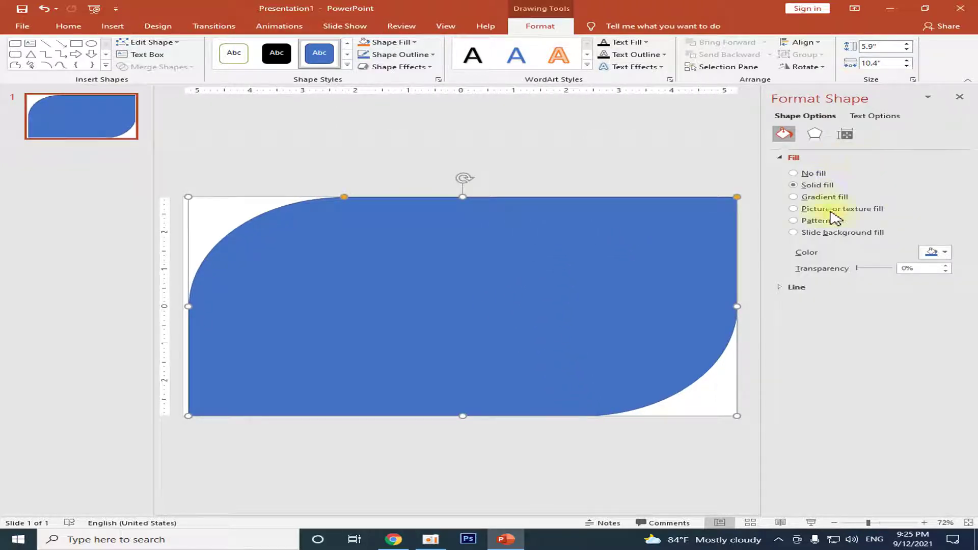
Step: Switch the shape to a gradient fill, remove an extra stop, and try green at the top
{"action": "left_click", "coordinate": [794, 198]}
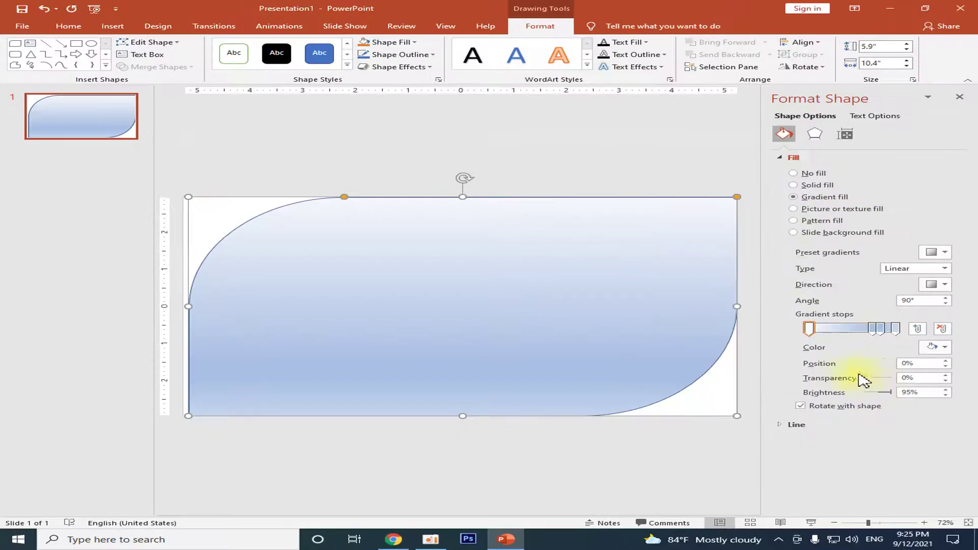
{"action": "mouse_move", "coordinate": [856, 330]}
{"action": "left_mouse_down"}
{"action": "mouse_move", "coordinate": [839, 333]}
{"action": "mouse_move", "coordinate": [867, 332]}
{"action": "mouse_move", "coordinate": [846, 330]}
{"action": "left_mouse_up"}
{"action": "left_click", "coordinate": [940, 328]}
{"action": "left_click", "coordinate": [809, 329]}
{"action": "left_click", "coordinate": [945, 347]}
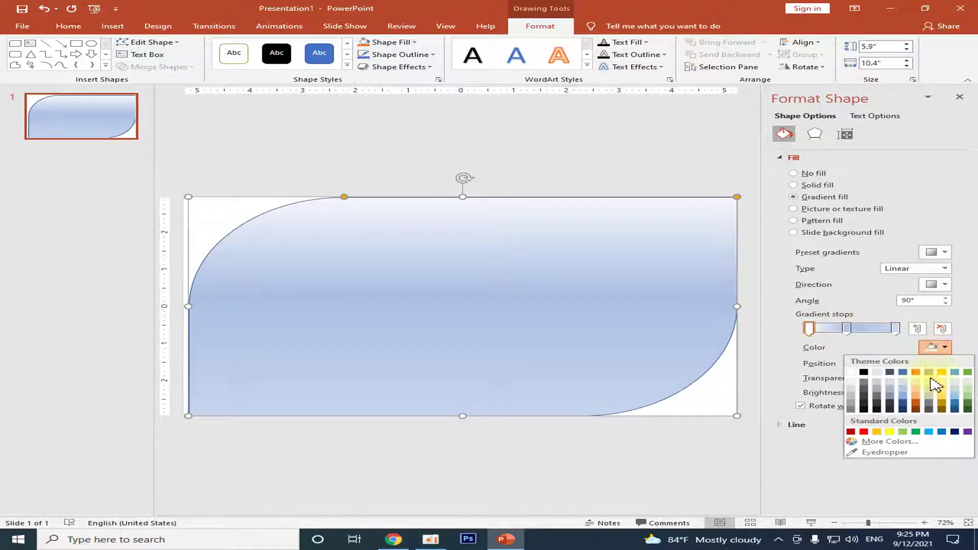
{"action": "left_click", "coordinate": [967, 398]}
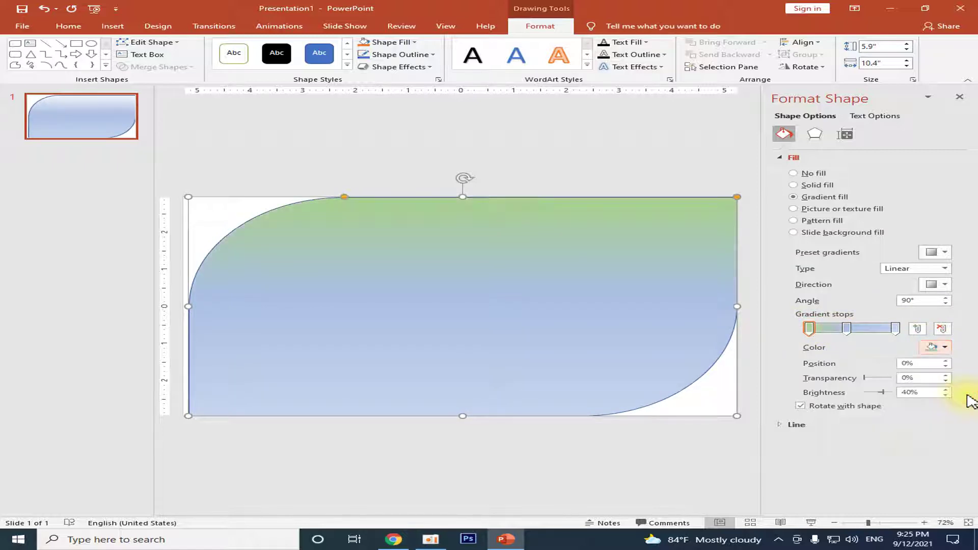
{"action": "left_click", "coordinate": [943, 349]}
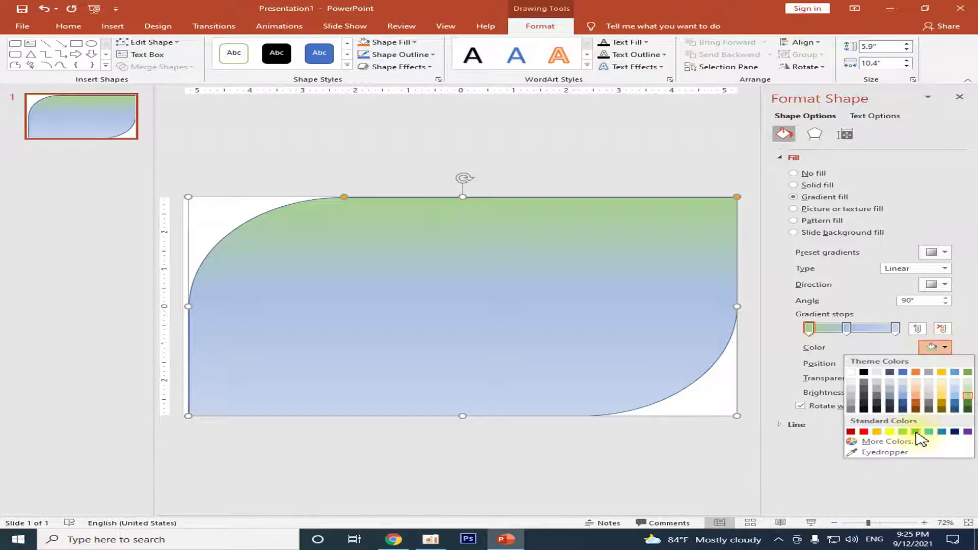
{"action": "left_click", "coordinate": [916, 432]}
Step: Make the gradient's end stop magenta from the standard colour grid
{"action": "left_click", "coordinate": [895, 328]}
{"action": "left_click", "coordinate": [943, 347]}
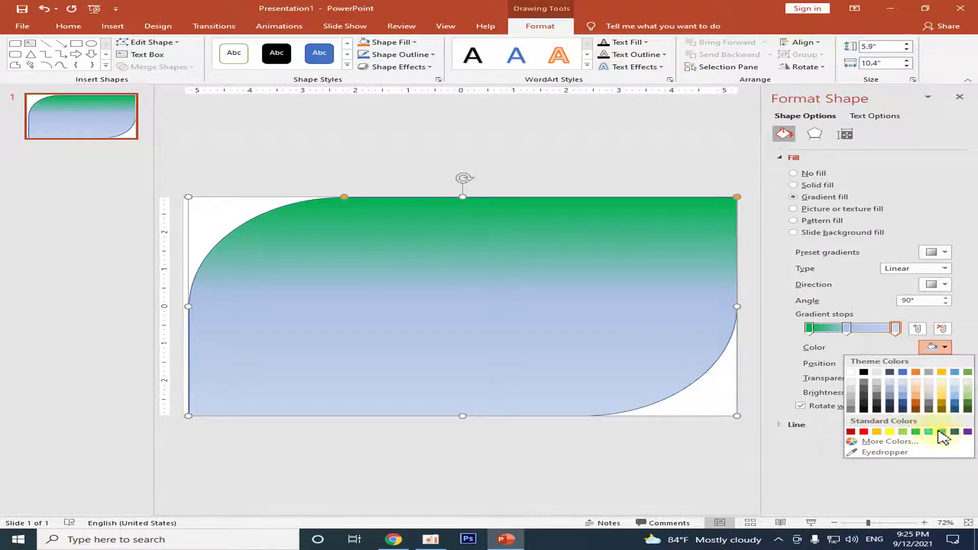
{"action": "left_click", "coordinate": [901, 441]}
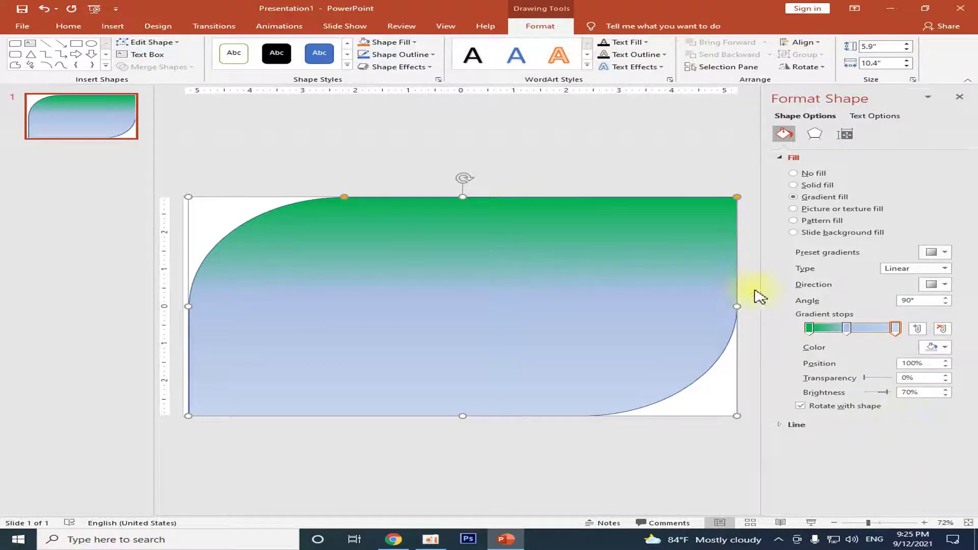
{"action": "left_click", "coordinate": [395, 175]}
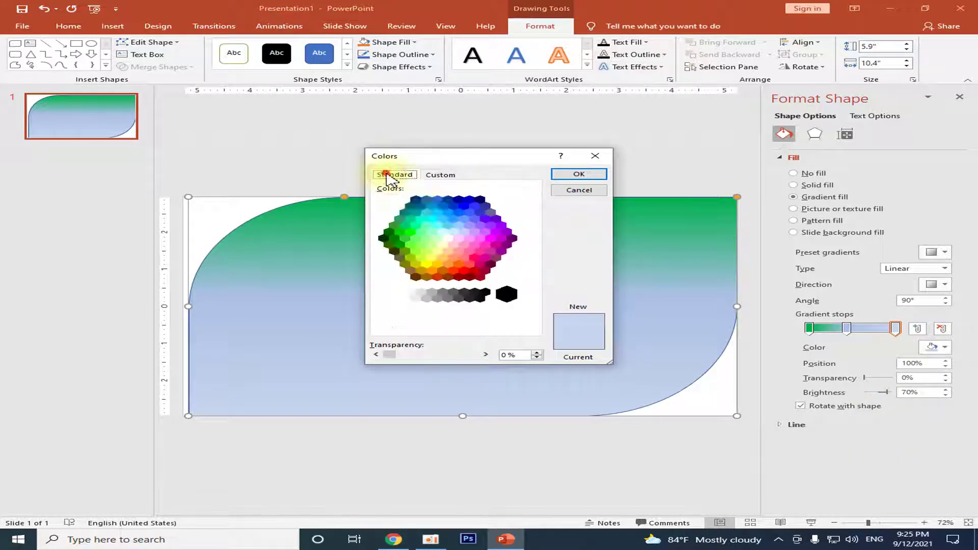
{"action": "left_click", "coordinate": [496, 218]}
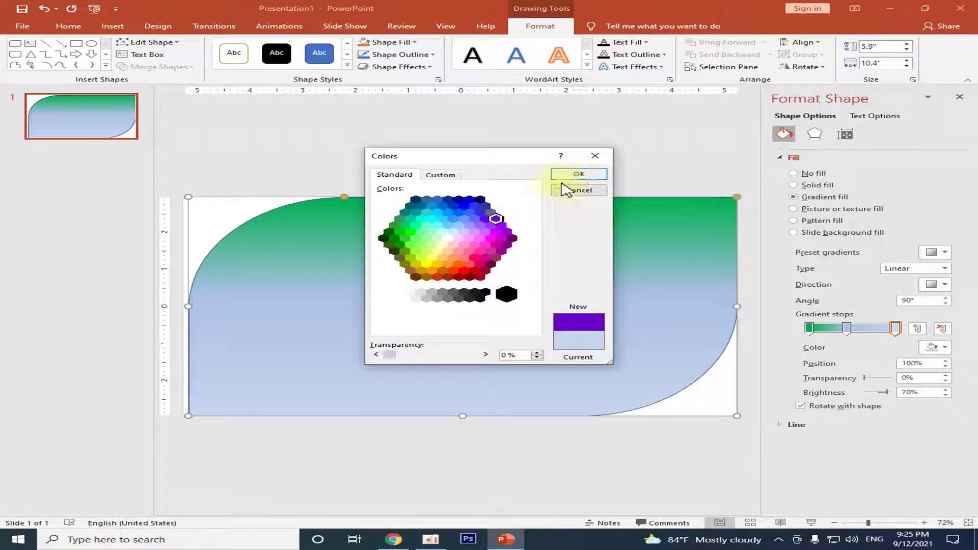
{"action": "left_click", "coordinate": [490, 238]}
{"action": "left_click", "coordinate": [579, 175]}
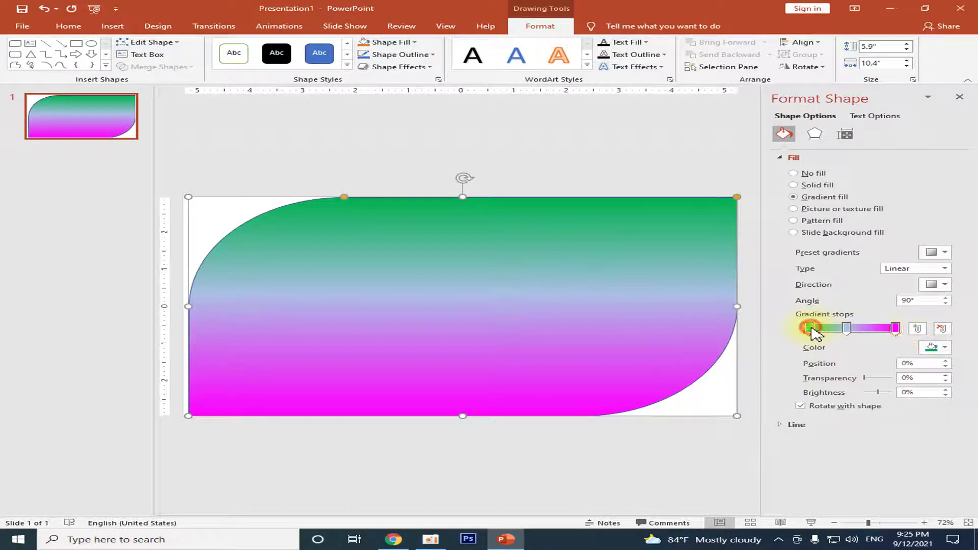
Step: Colour the top stop purple and the middle stop yellow, shifting yellow lower
{"action": "left_click", "coordinate": [938, 347]}
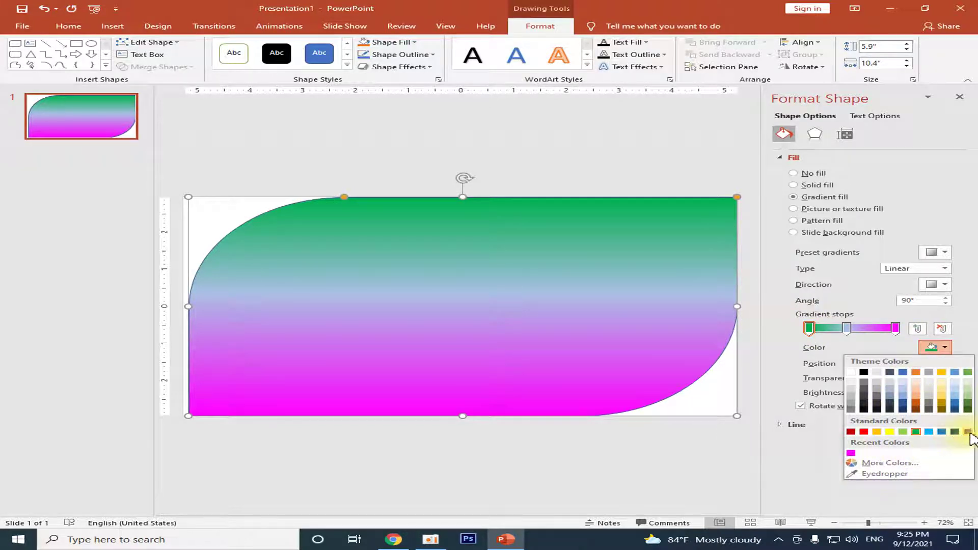
{"action": "left_click", "coordinate": [968, 432]}
{"action": "left_click", "coordinate": [847, 329]}
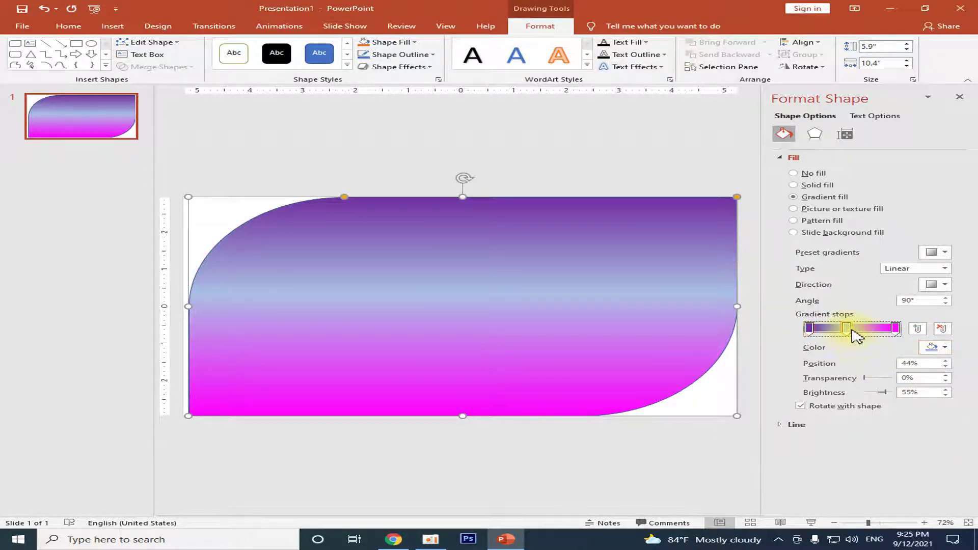
{"action": "left_click", "coordinate": [944, 349]}
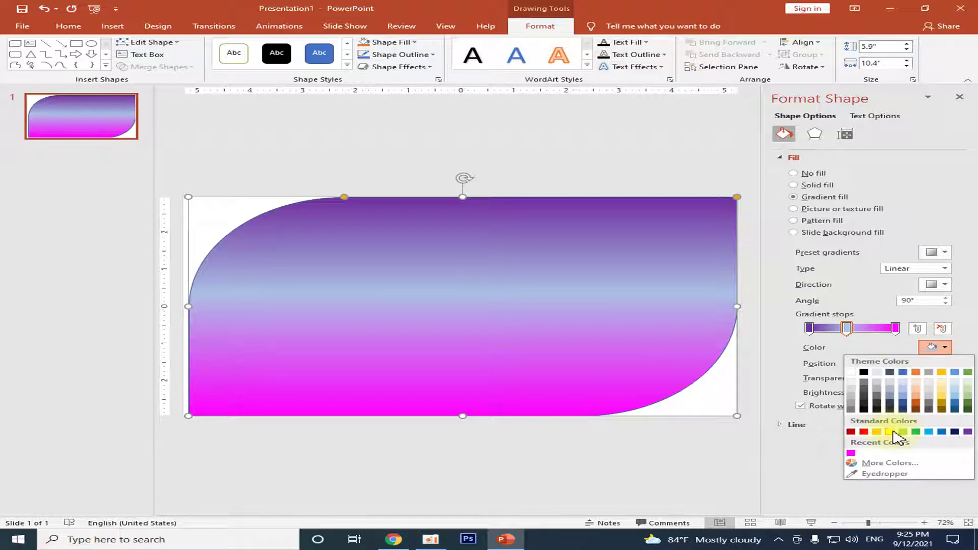
{"action": "left_click", "coordinate": [890, 432]}
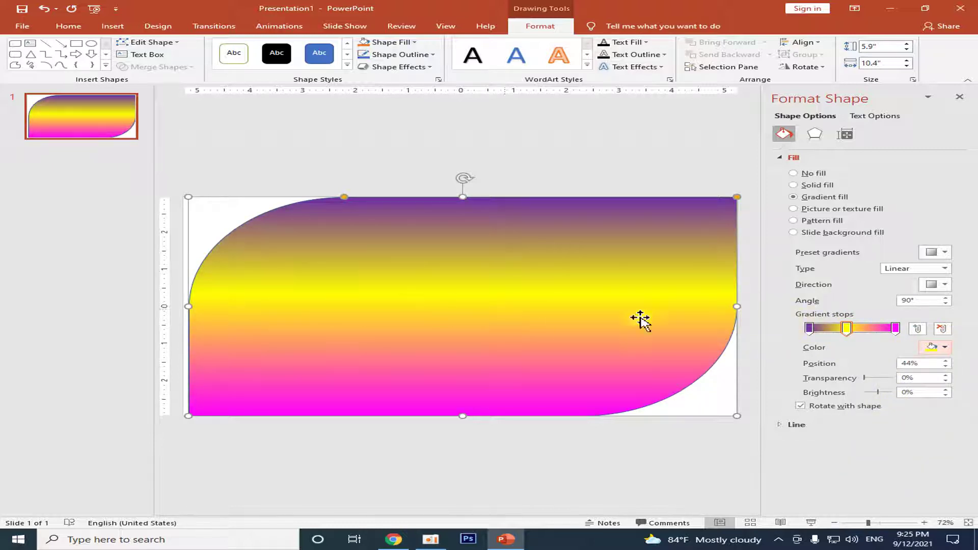
{"action": "left_click_drag", "start_coordinate": [849, 328], "coordinate": [861, 336]}
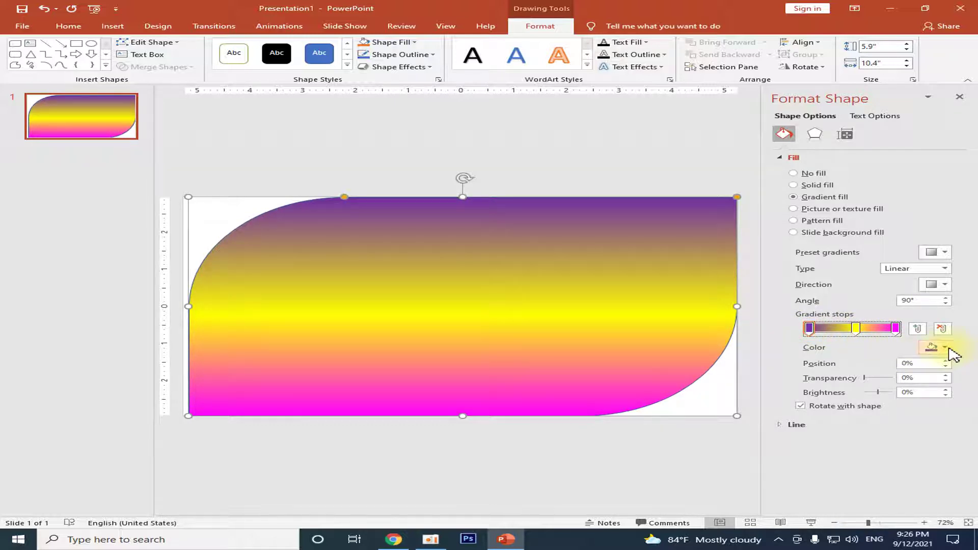
Step: Set the starting gradient stop to magenta from the standard colours
{"action": "left_click", "coordinate": [945, 347]}
{"action": "left_click", "coordinate": [883, 463]}
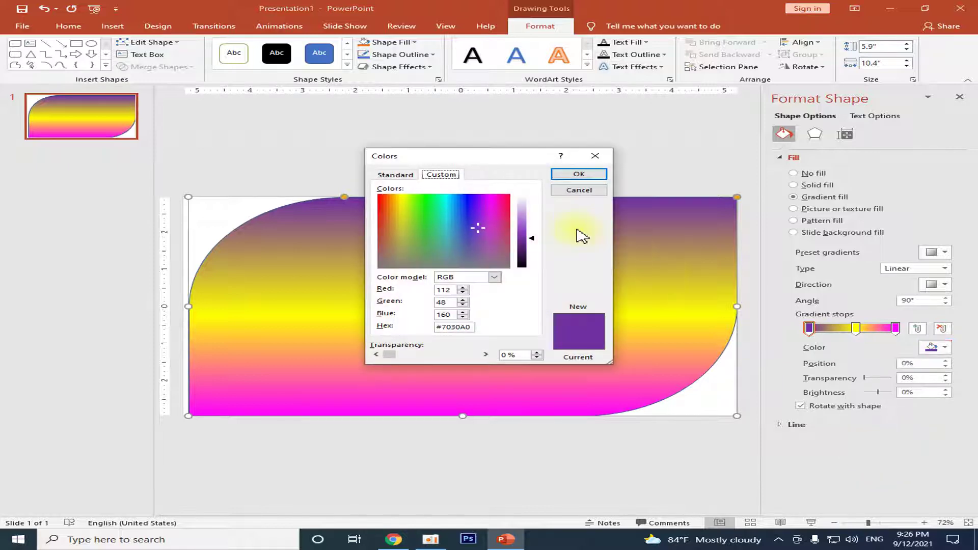
{"action": "left_click", "coordinate": [403, 175]}
{"action": "left_click", "coordinate": [496, 232]}
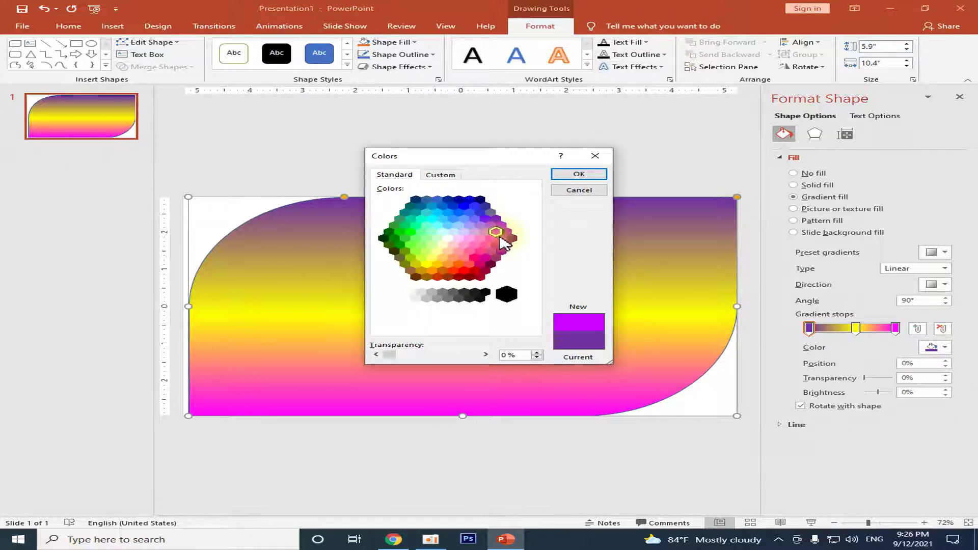
{"action": "left_click", "coordinate": [579, 175]}
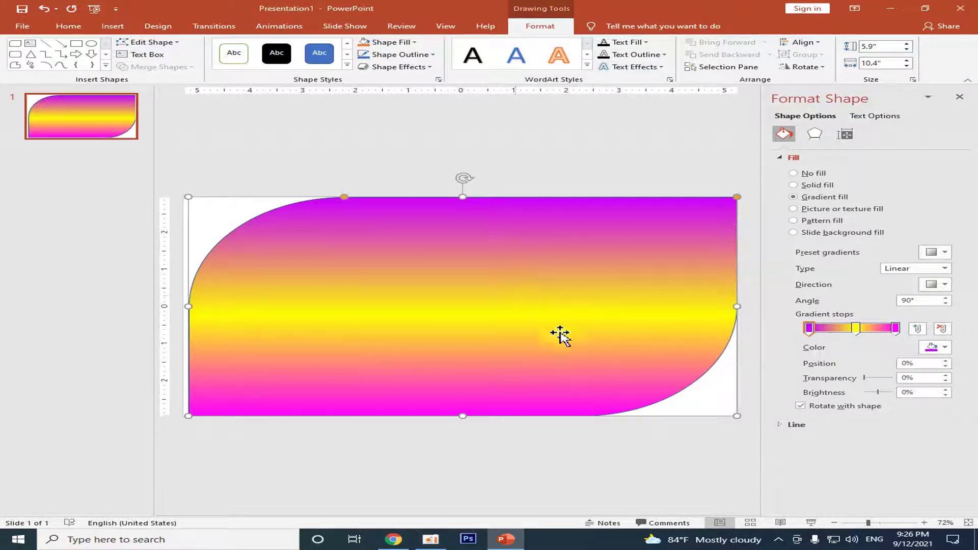
Step: Remove the magenta starting stop so yellow begins at the top, keeping it opaque and brightness-tuned
{"action": "left_click", "coordinate": [854, 329]}
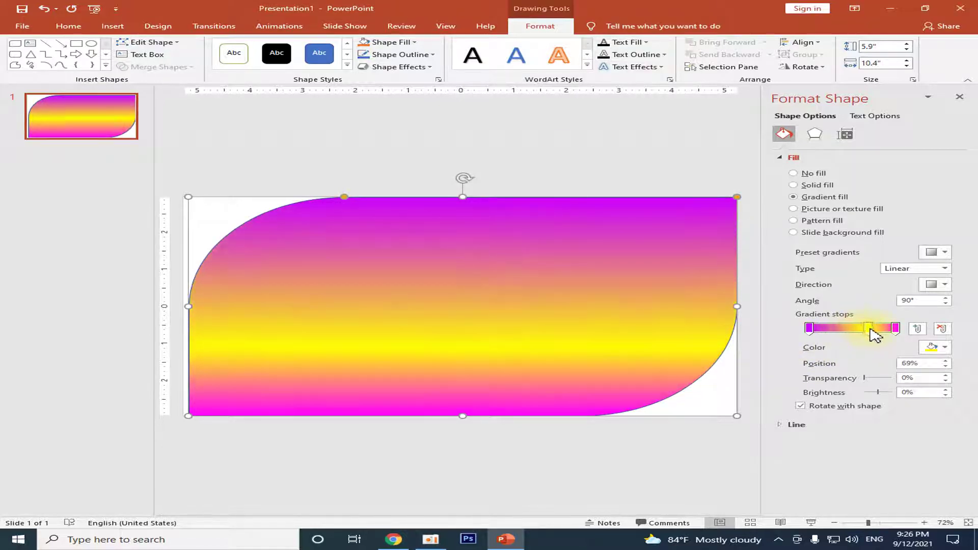
{"action": "left_click_drag", "start_coordinate": [855, 329], "coordinate": [852, 330]}
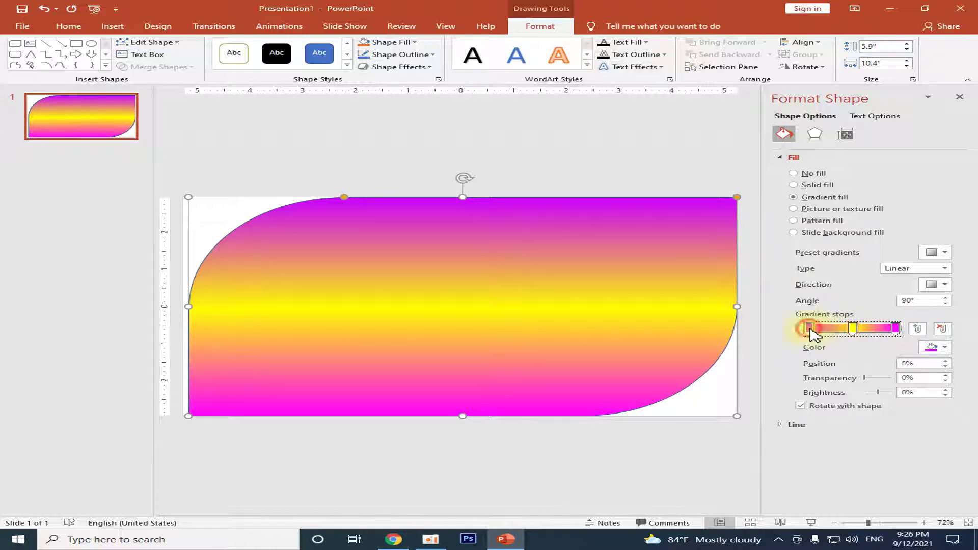
{"action": "left_click", "coordinate": [941, 329]}
{"action": "mouse_move", "coordinate": [852, 330]}
{"action": "left_mouse_down"}
{"action": "mouse_move", "coordinate": [810, 333]}
{"action": "mouse_move", "coordinate": [857, 337]}
{"action": "left_mouse_up"}
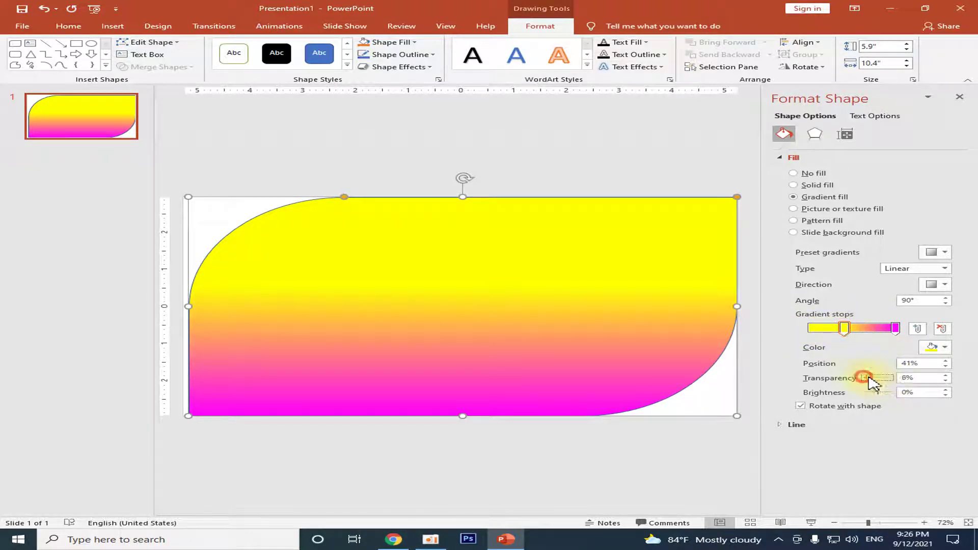
{"action": "left_click_drag", "start_coordinate": [866, 378], "coordinate": [830, 378]}
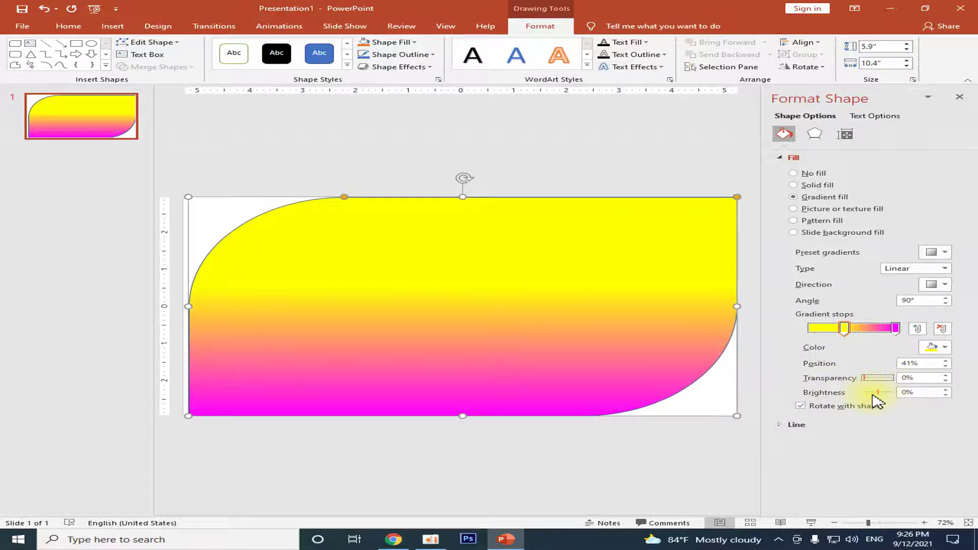
{"action": "left_click_drag", "start_coordinate": [882, 399], "coordinate": [884, 399]}
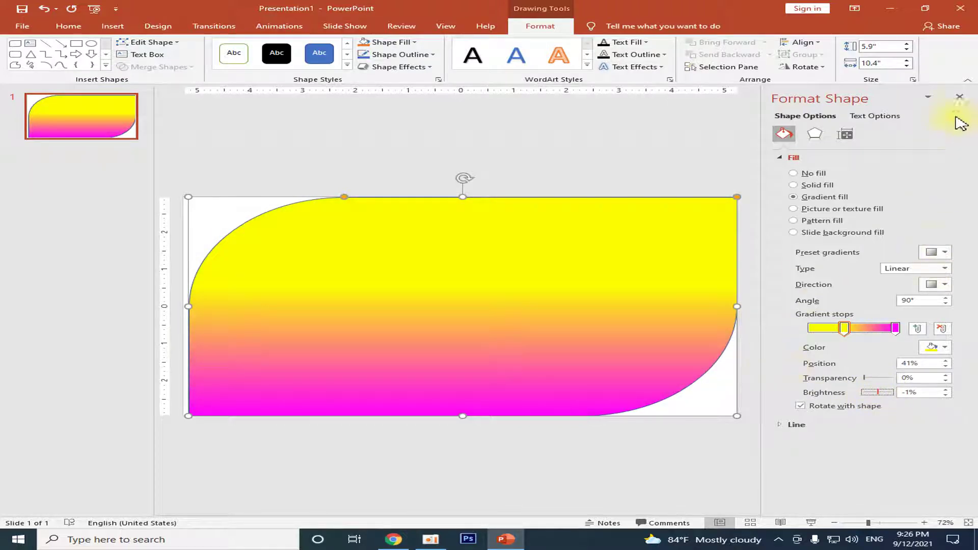
{"action": "left_click", "coordinate": [633, 146]}
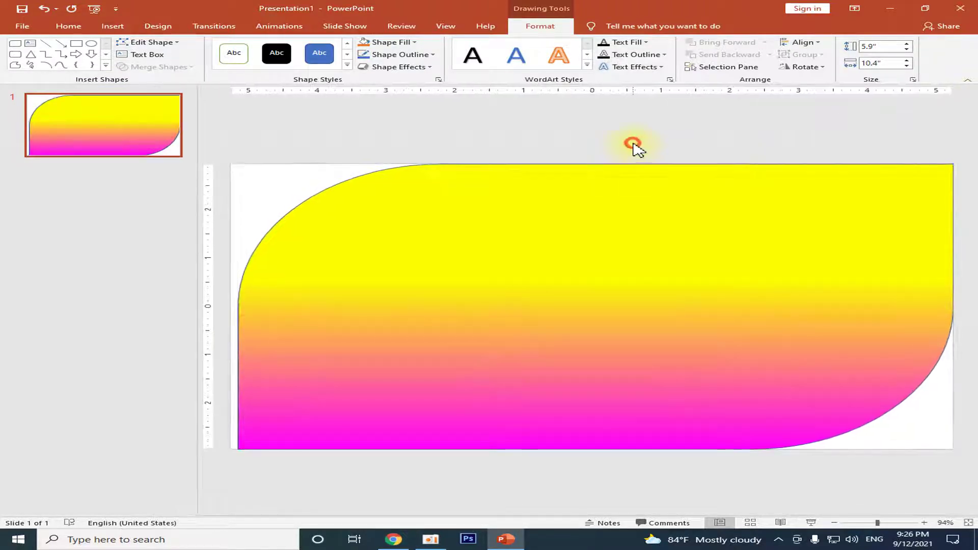
Step: Give the gradient shape No Outline and deselect it to check the clean edges
{"action": "left_click", "coordinate": [540, 181]}
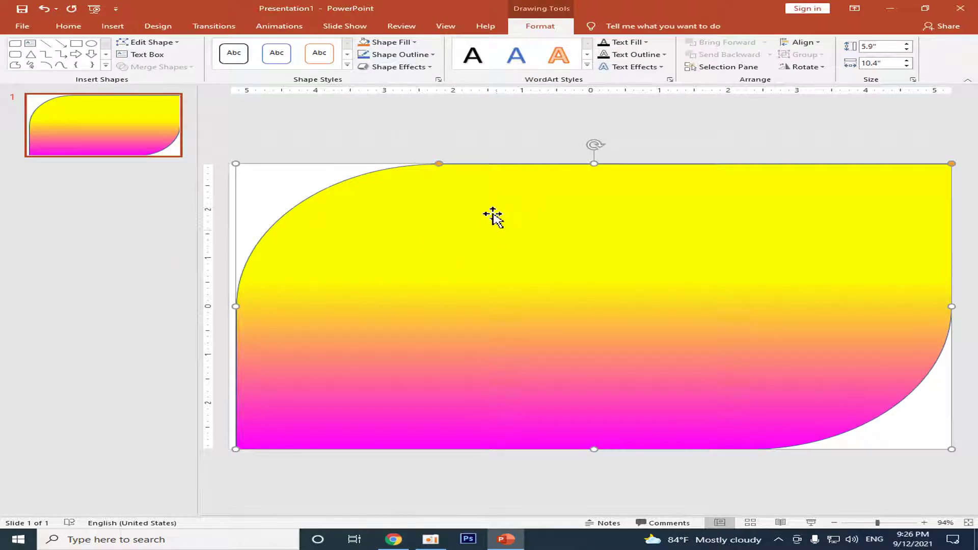
{"action": "left_click", "coordinate": [405, 55]}
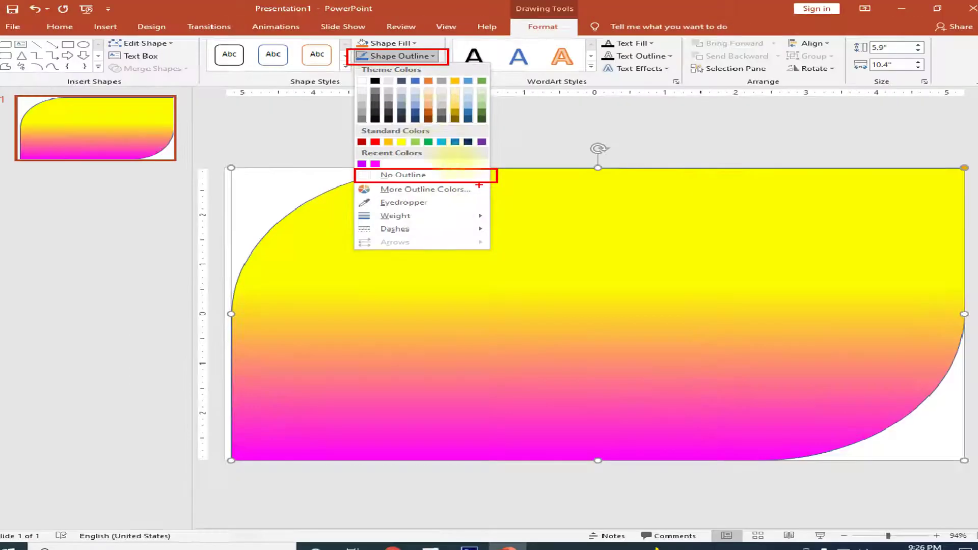
{"action": "left_click", "coordinate": [404, 170]}
{"action": "left_click", "coordinate": [431, 55]}
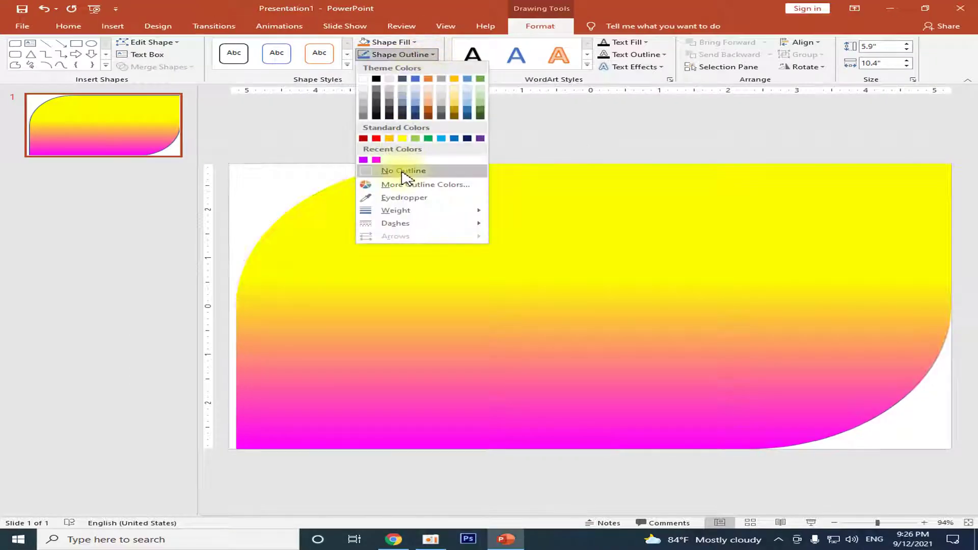
{"action": "left_click", "coordinate": [403, 171]}
{"action": "left_click", "coordinate": [432, 140]}
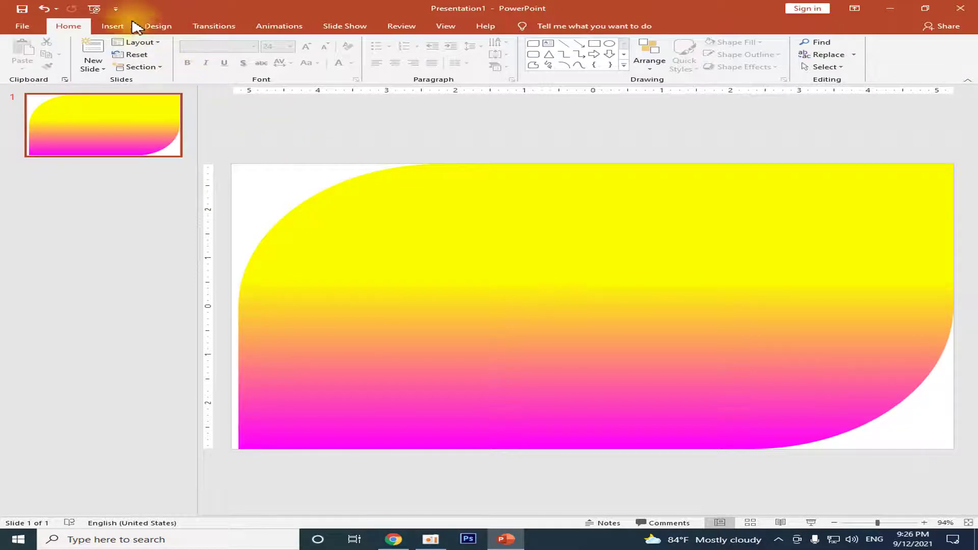
Step: Draw a blue rectangle covering the entire slide
{"action": "left_click", "coordinate": [116, 26]}
{"action": "left_click", "coordinate": [246, 62]}
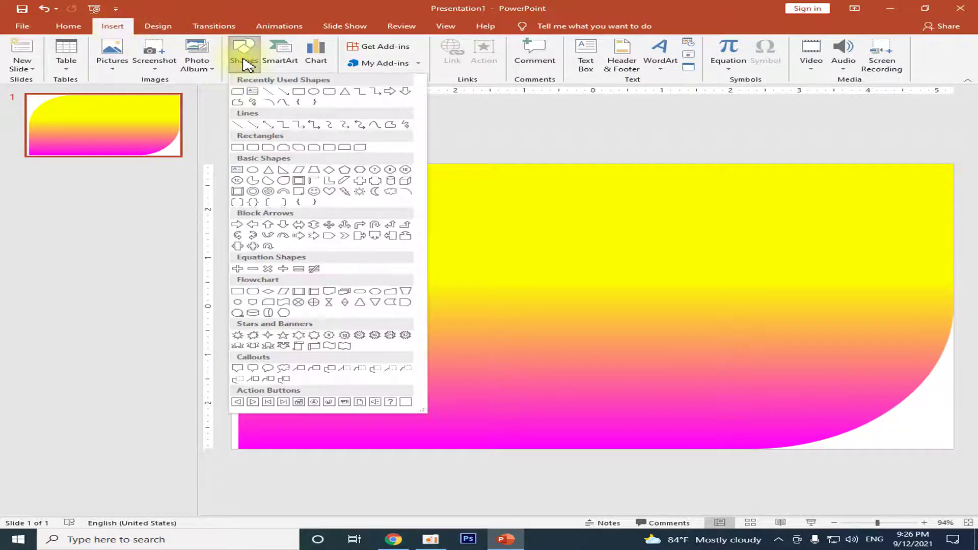
{"action": "left_click", "coordinate": [299, 93]}
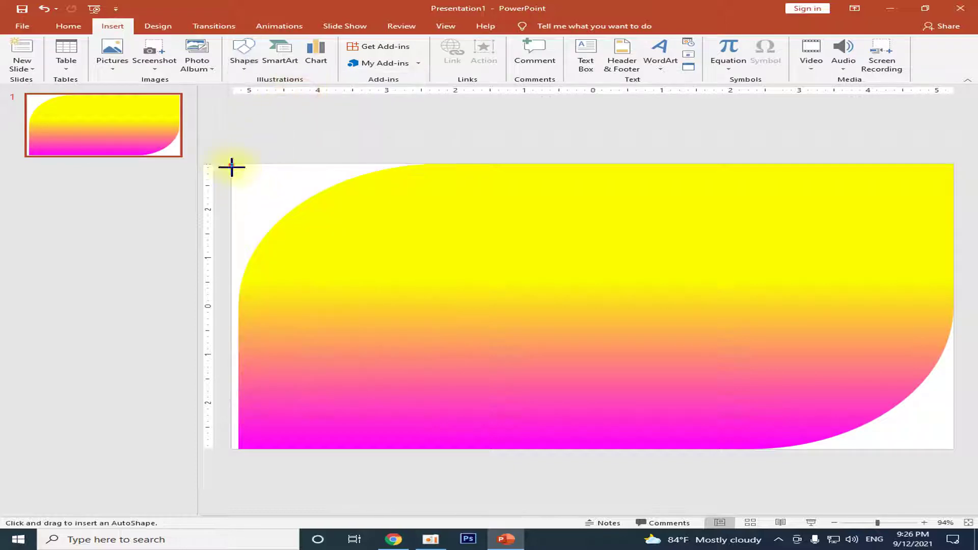
{"action": "left_click_drag", "start_coordinate": [232, 167], "coordinate": [958, 448]}
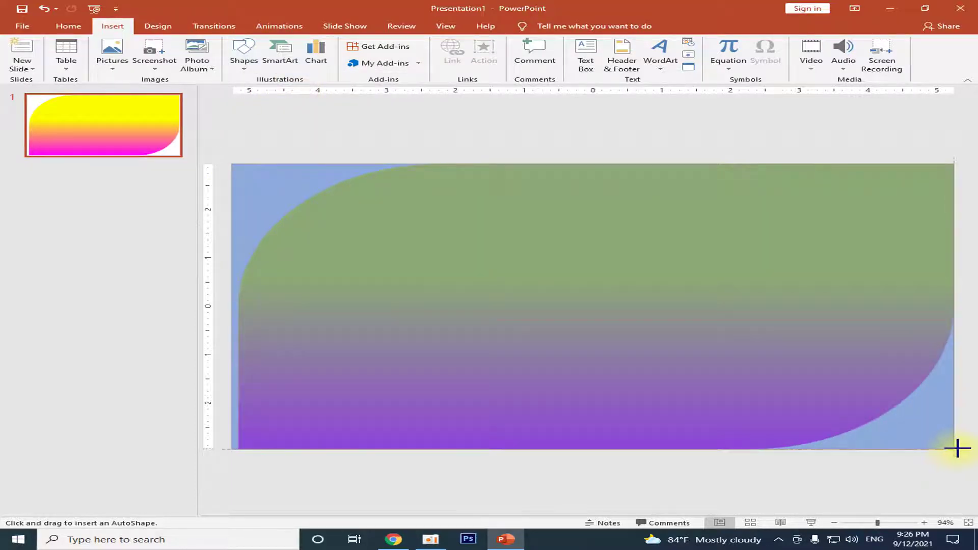
{"action": "left_click_drag", "start_coordinate": [957, 448], "coordinate": [956, 448]}
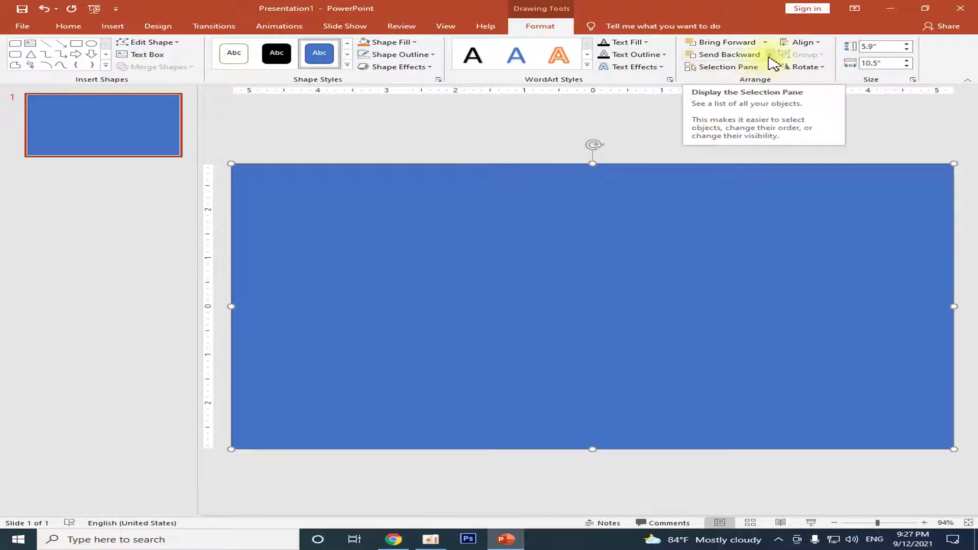
Step: Send the blue rectangle to the back behind the gradient shape
{"action": "left_click", "coordinate": [770, 55]}
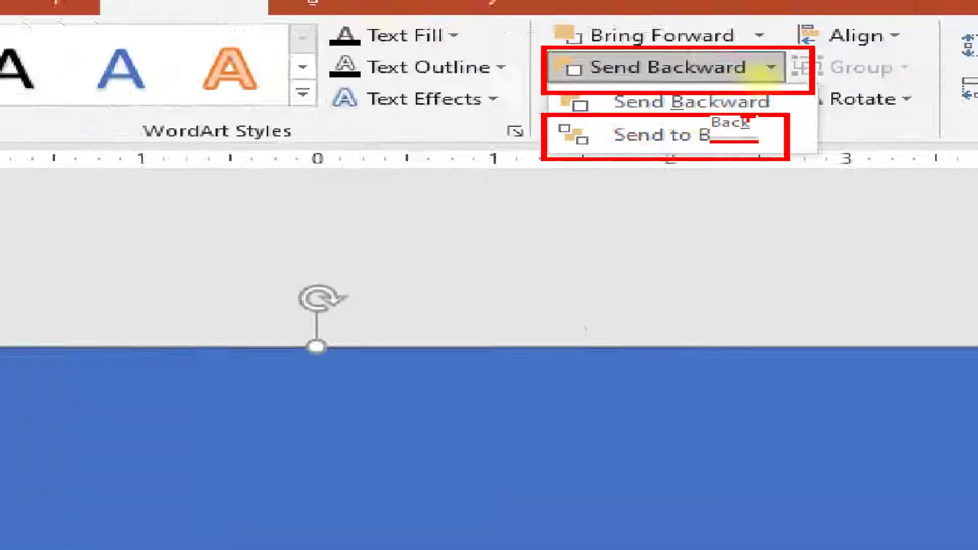
{"action": "left_click", "coordinate": [774, 67]}
{"action": "left_click", "coordinate": [770, 55]}
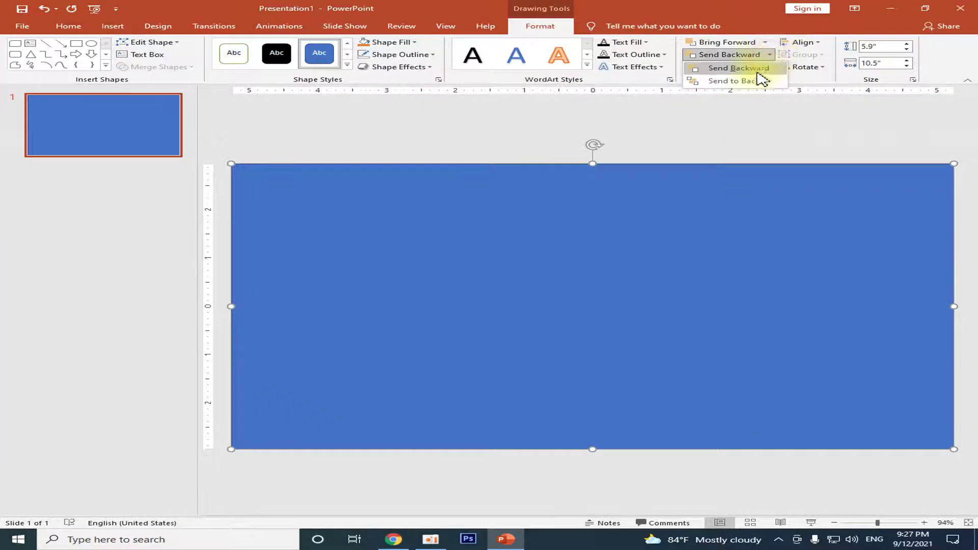
{"action": "left_click", "coordinate": [753, 79]}
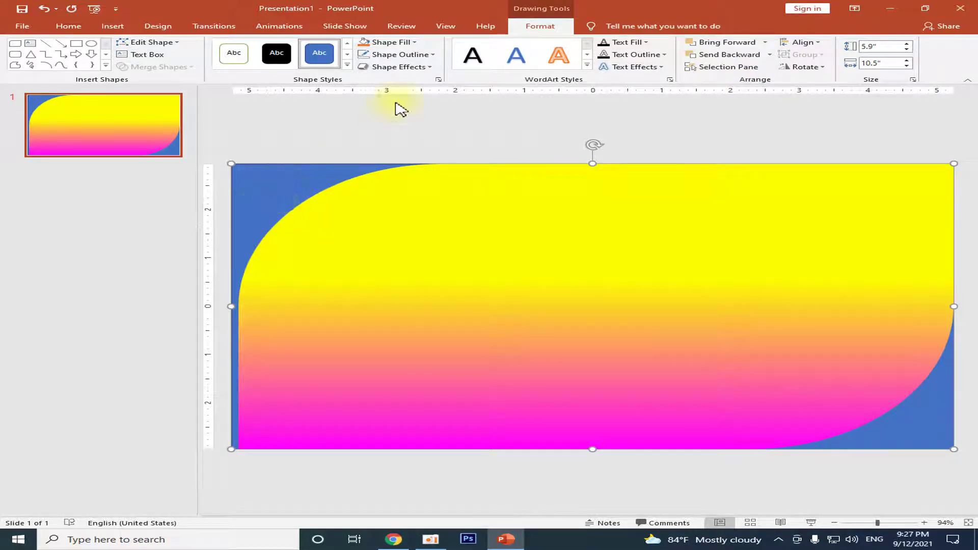
{"action": "left_click", "coordinate": [347, 64]}
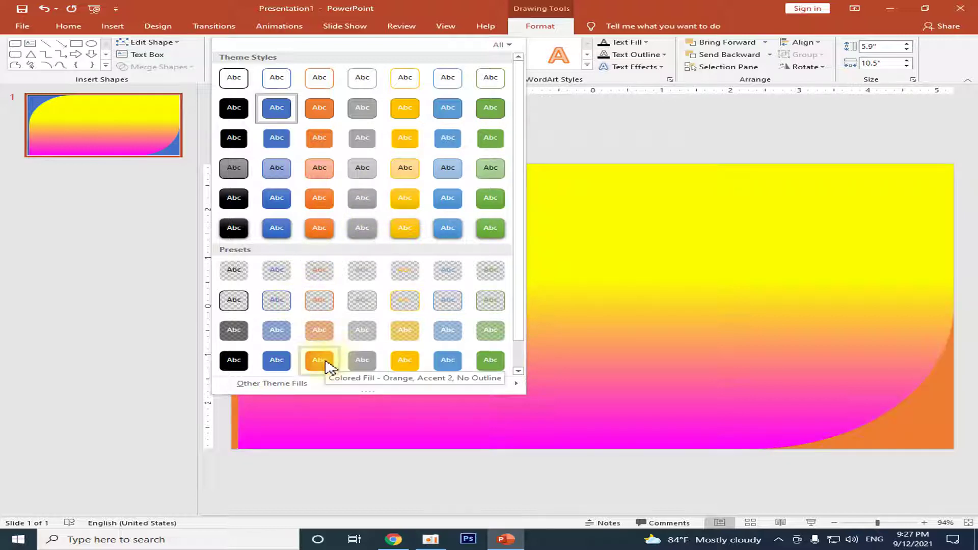
Step: Fill the back rectangle with a pinkish red from the Standard colour hexagon
{"action": "left_click", "coordinate": [643, 42]}
{"action": "left_click", "coordinate": [631, 42]}
{"action": "left_click", "coordinate": [410, 44]}
{"action": "left_click", "coordinate": [410, 43]}
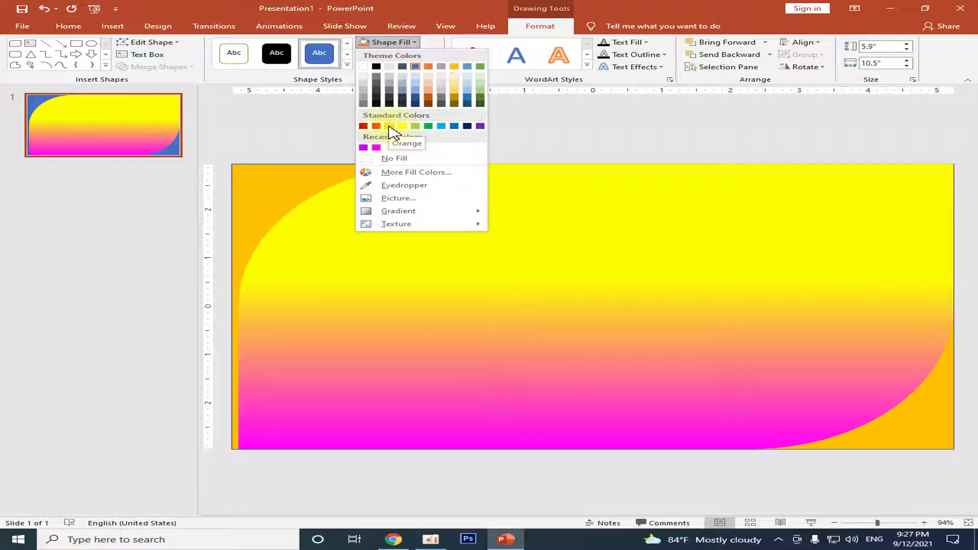
{"action": "left_click", "coordinate": [428, 172]}
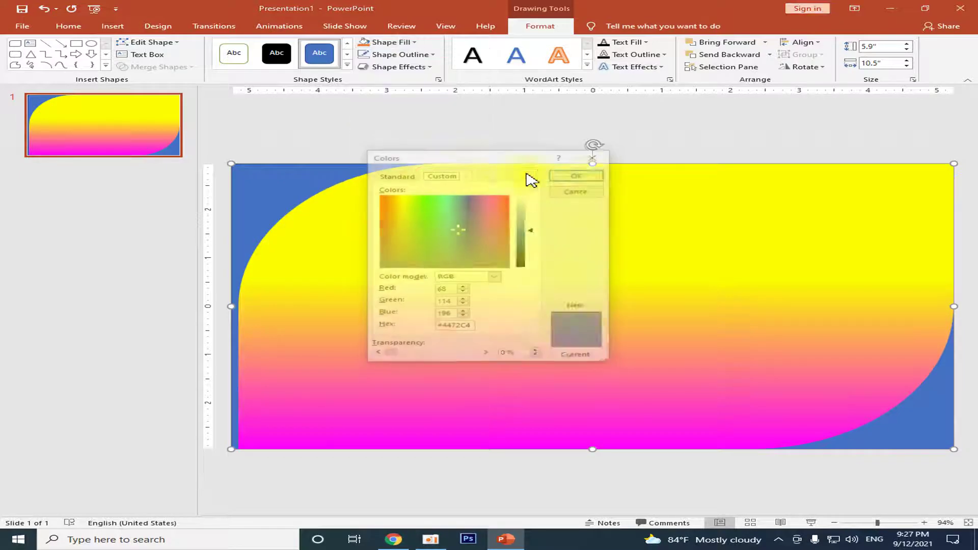
{"action": "left_click", "coordinate": [395, 174]}
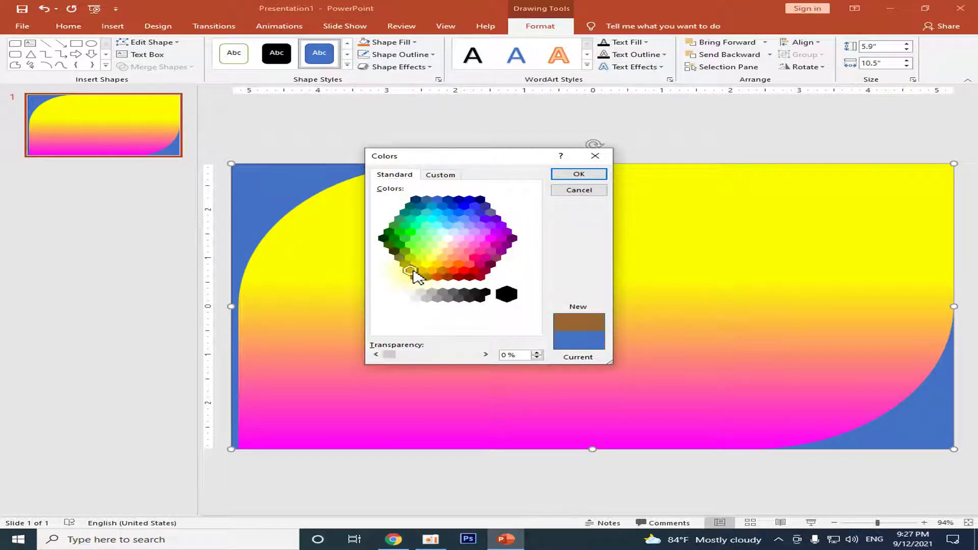
{"action": "left_click", "coordinate": [474, 257]}
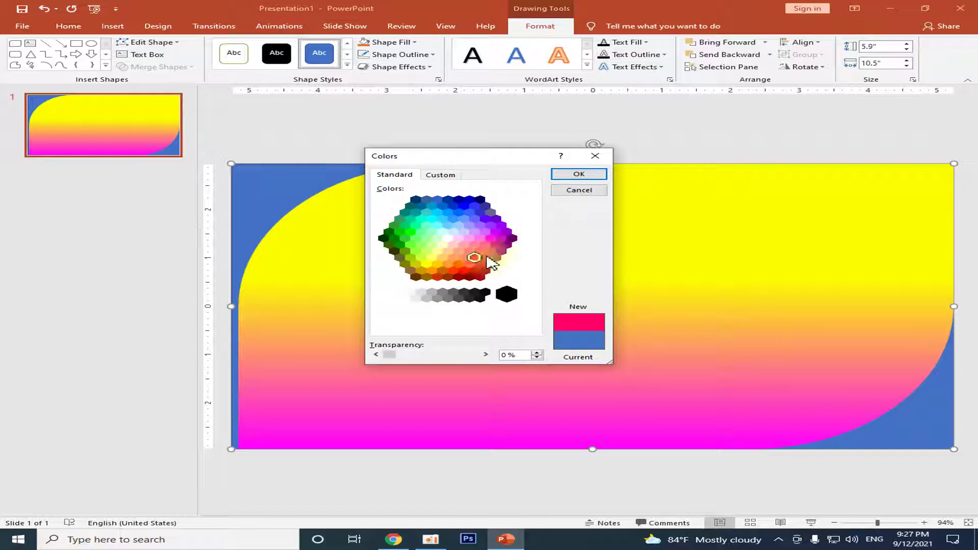
{"action": "left_click", "coordinate": [591, 176]}
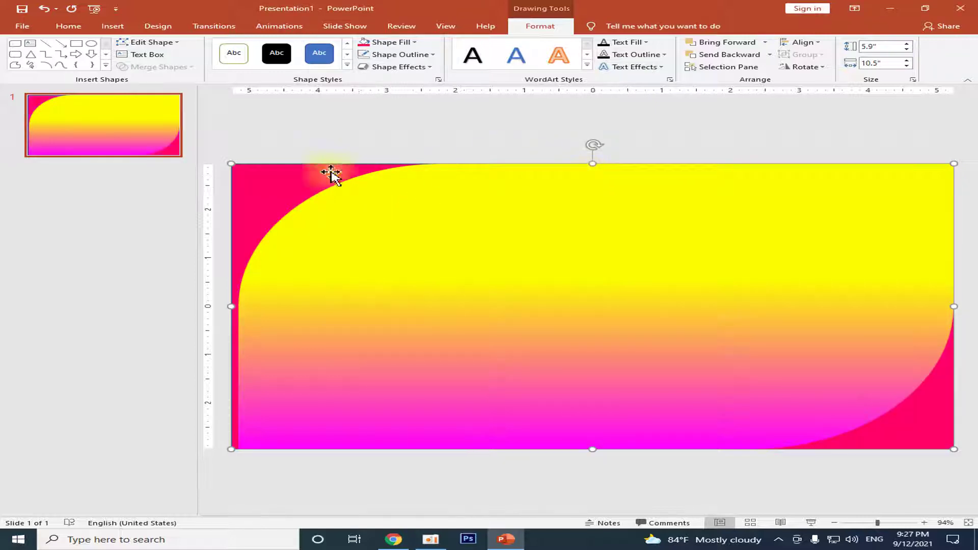
Step: Reselect the back rectangle, check its outline colour choices, then deselect it
{"action": "left_click", "coordinate": [647, 140]}
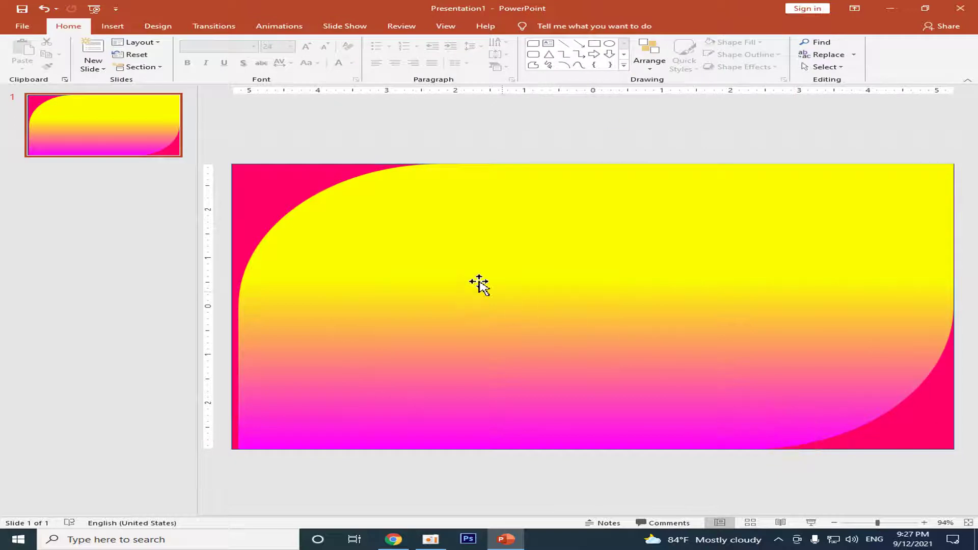
{"action": "left_click", "coordinate": [295, 171]}
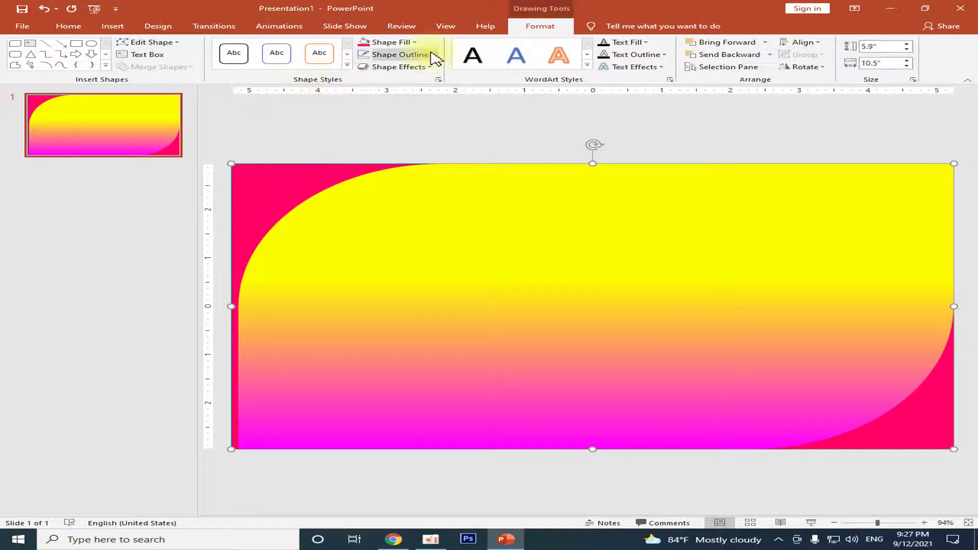
{"action": "left_click", "coordinate": [433, 55]}
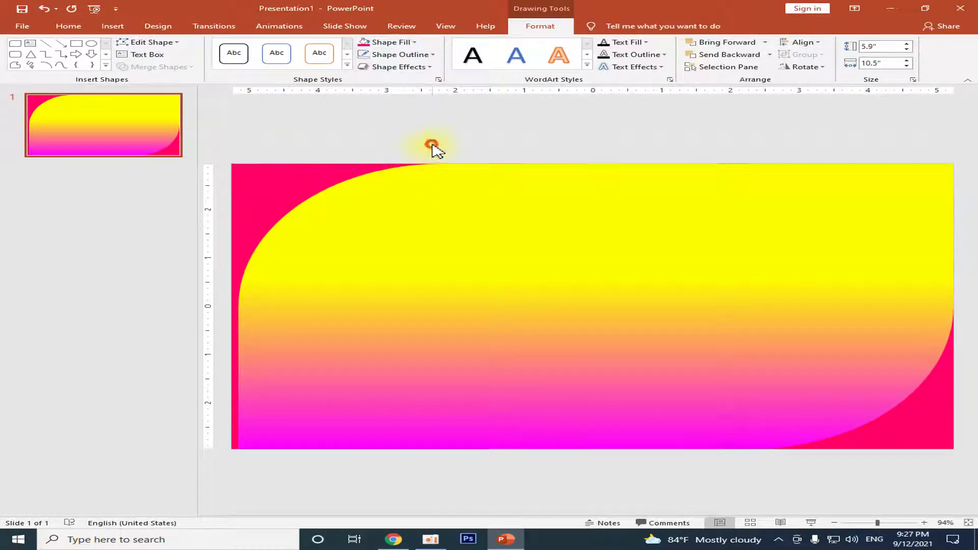
{"action": "left_click", "coordinate": [433, 147]}
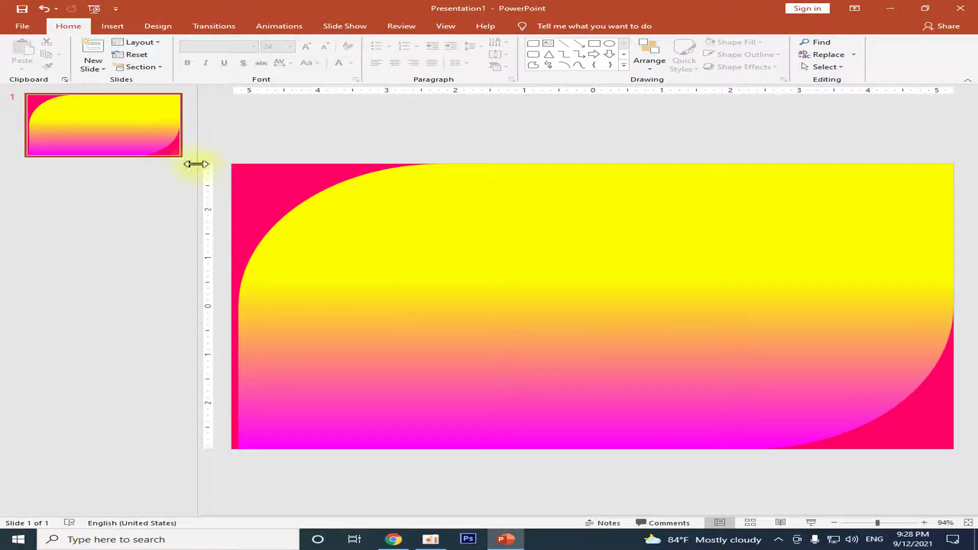
Step: Draw a 4.72-inch blue circle and move it up toward the slide's left side
{"action": "left_click", "coordinate": [119, 30]}
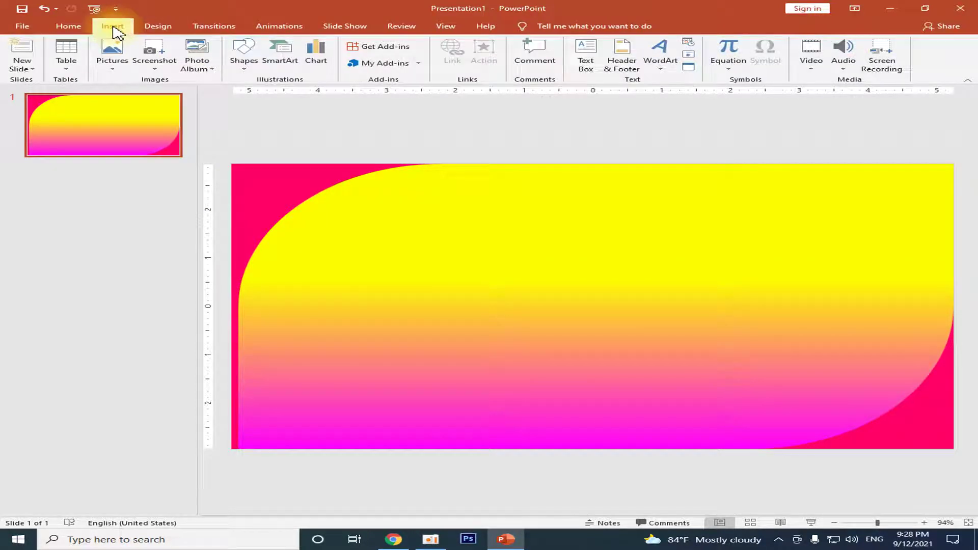
{"action": "left_click", "coordinate": [243, 60]}
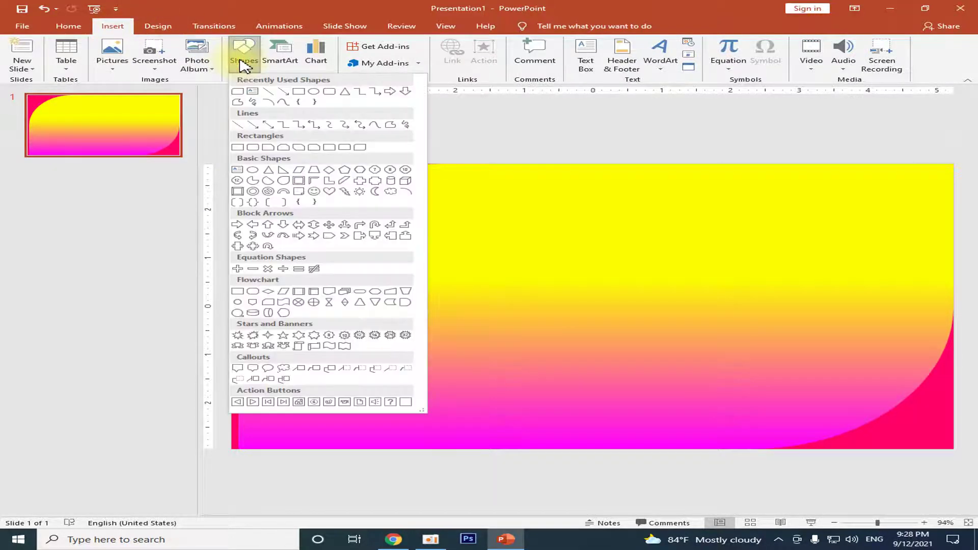
{"action": "left_click", "coordinate": [314, 91]}
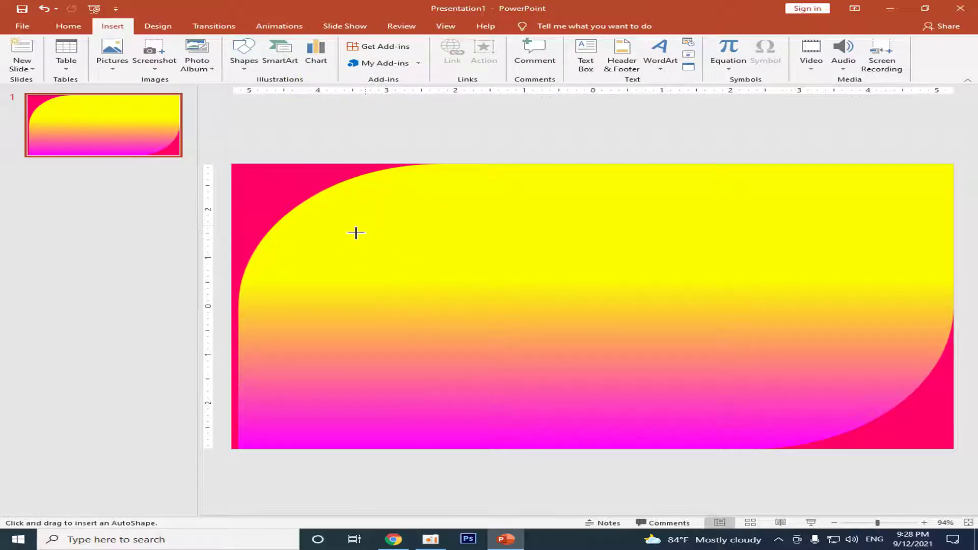
{"action": "mouse_move", "coordinate": [331, 215]}
{"action": "left_mouse_down"}
{"action": "mouse_move", "coordinate": [490, 364]}
{"action": "mouse_move", "coordinate": [596, 441]}
{"action": "left_mouse_up"}
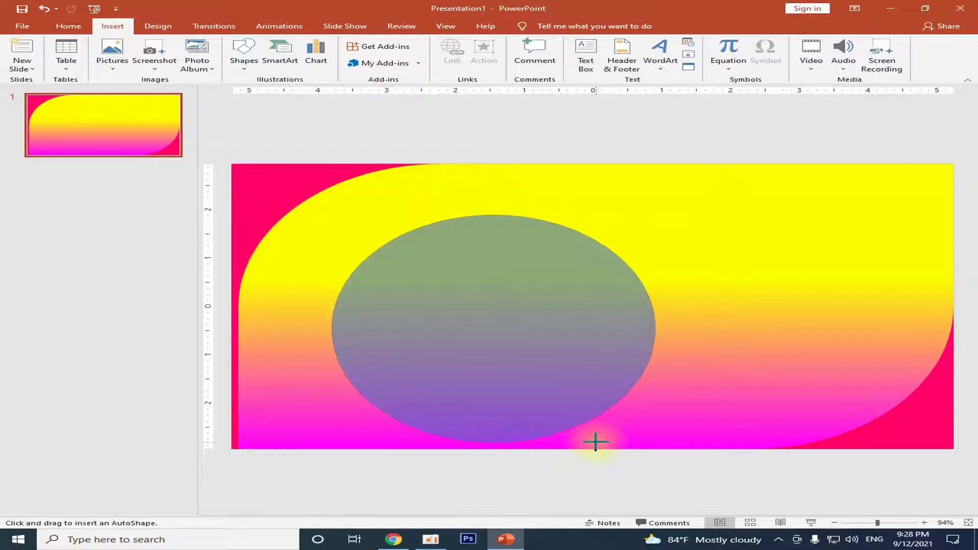
{"action": "left_click_drag", "start_coordinate": [598, 442], "coordinate": [598, 444]}
{"action": "left_click_drag", "start_coordinate": [546, 353], "coordinate": [472, 311]}
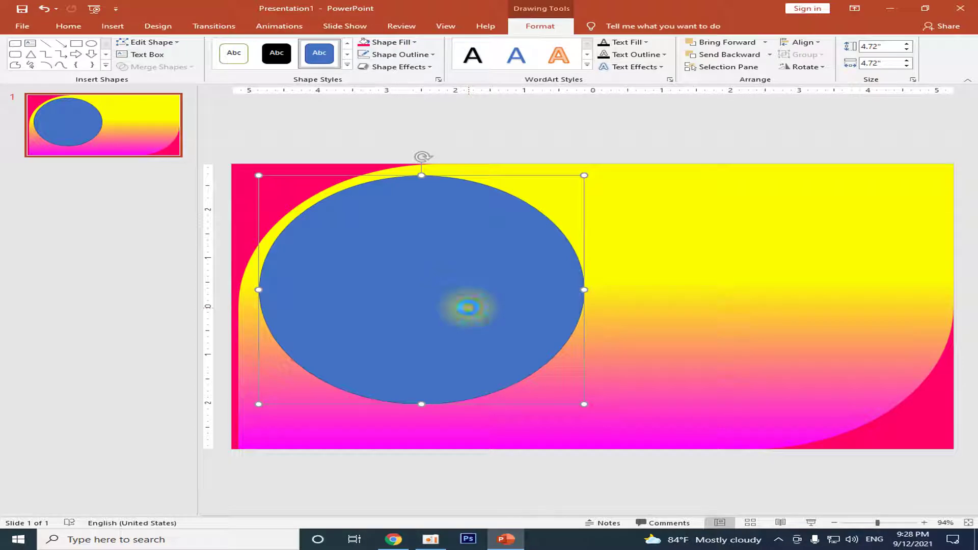
Step: Duplicate the 4.42-inch blue circle, shrink the copy to 3.83 inches and centre it inside
{"action": "key", "text": "ctrl+d"}
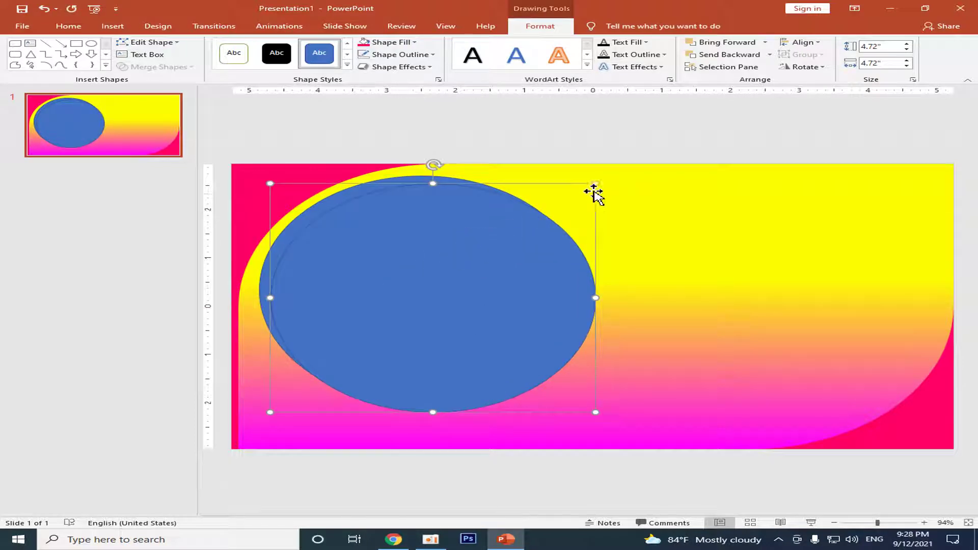
{"action": "left_click_drag", "start_coordinate": [596, 183], "coordinate": [572, 193]}
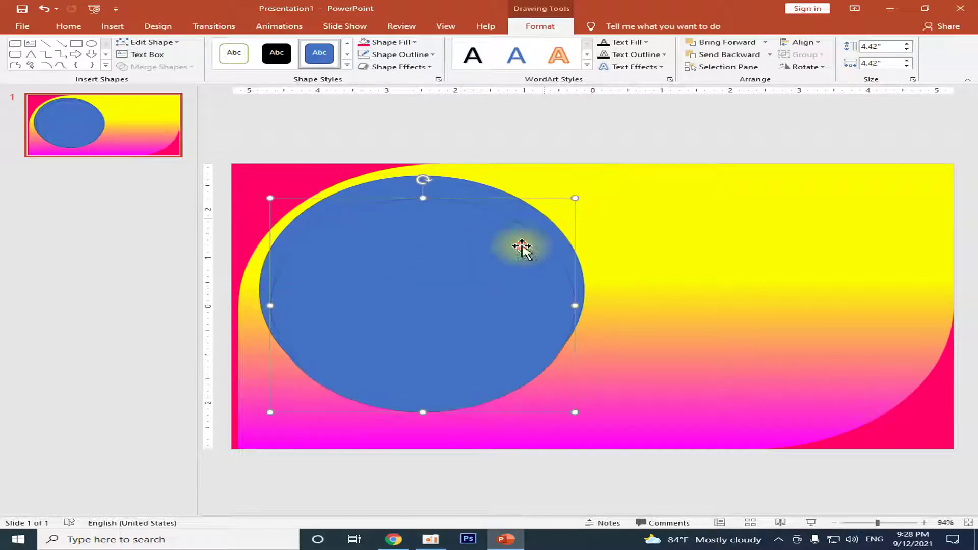
{"action": "left_click_drag", "start_coordinate": [535, 227], "coordinate": [512, 266]}
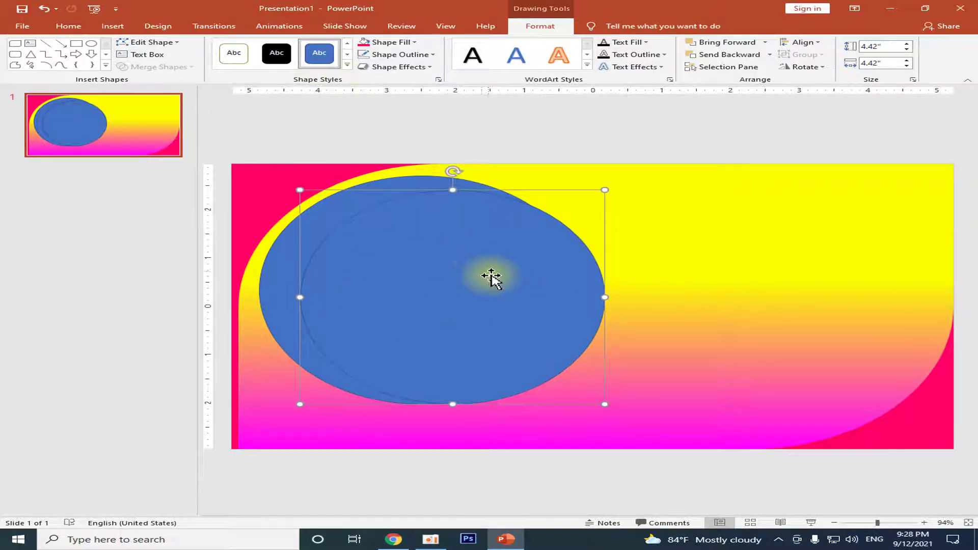
{"action": "left_click_drag", "start_coordinate": [491, 277], "coordinate": [462, 274]}
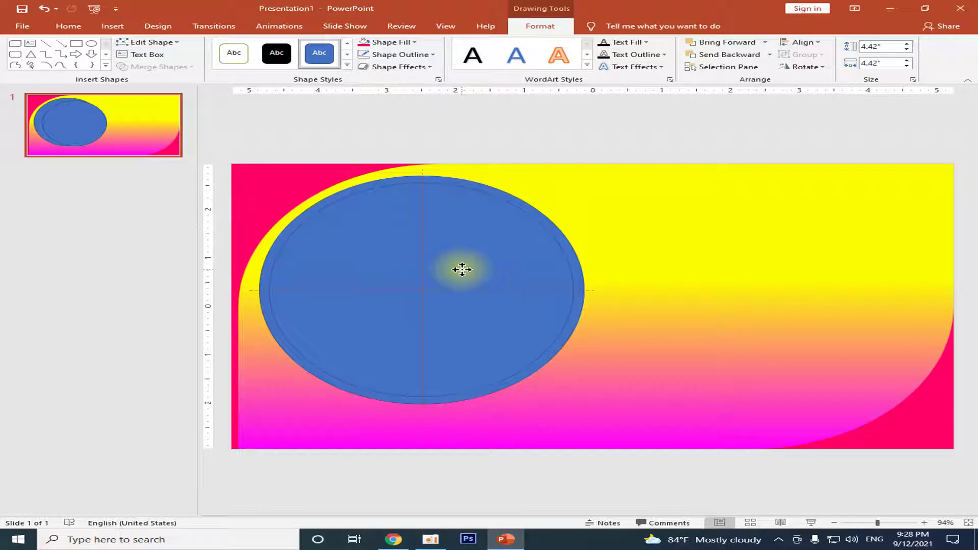
{"action": "left_click_drag", "start_coordinate": [462, 269], "coordinate": [462, 268]}
{"action": "left_click_drag", "start_coordinate": [575, 182], "coordinate": [547, 201]}
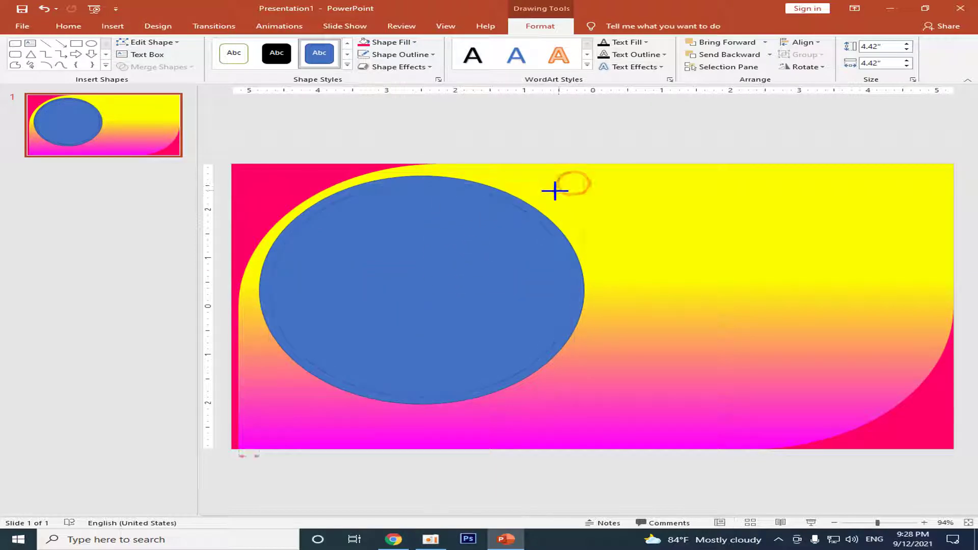
{"action": "left_click_drag", "start_coordinate": [439, 276], "coordinate": [467, 275]}
{"action": "left_click_drag", "start_coordinate": [574, 202], "coordinate": [545, 216]}
{"action": "left_click_drag", "start_coordinate": [483, 268], "coordinate": [480, 267]}
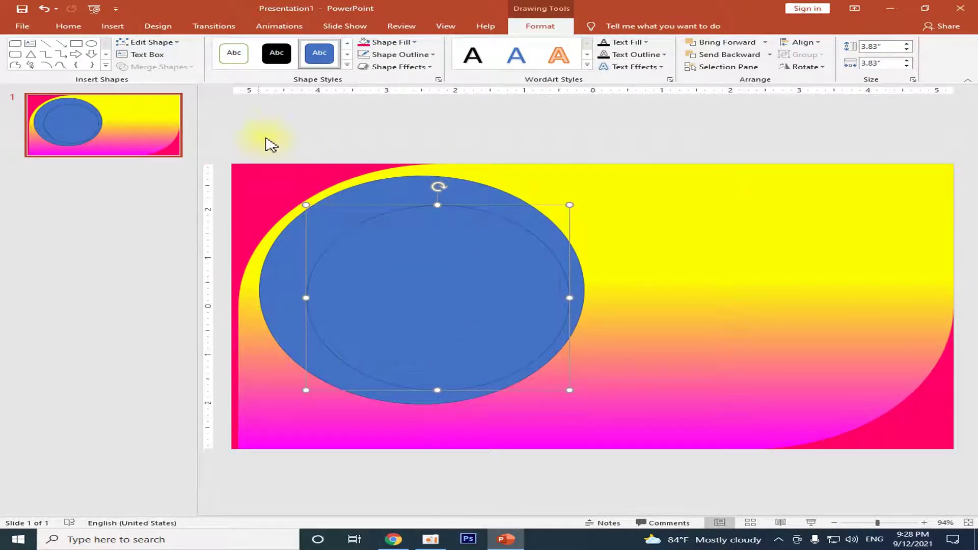
{"action": "left_click", "coordinate": [371, 192], "text": "shift"}
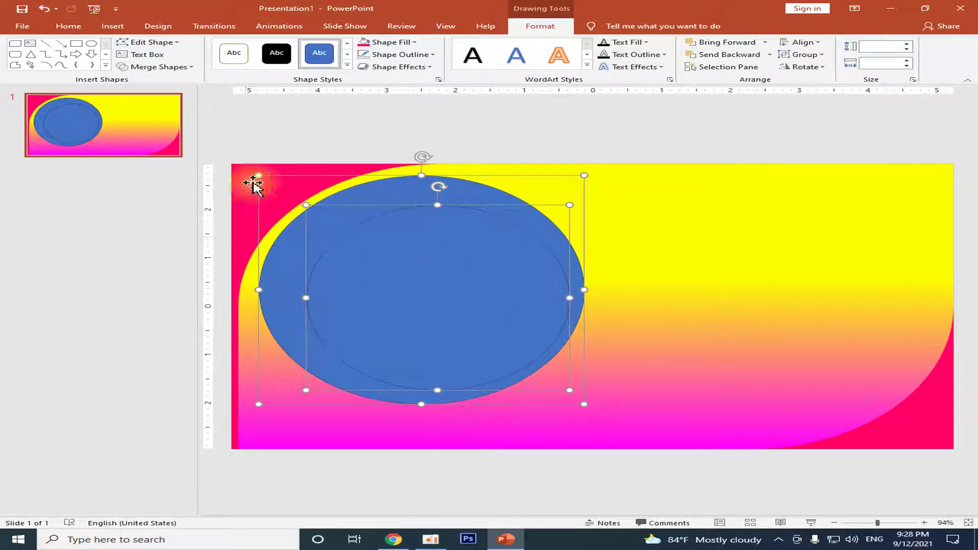
{"action": "left_click", "coordinate": [393, 152]}
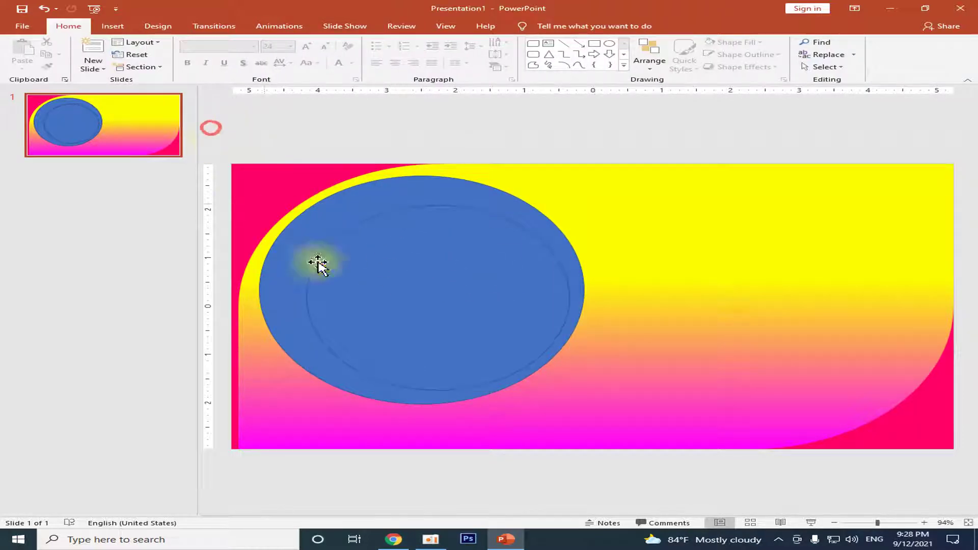
Step: Select both blue circles and use Merge Shapes > Combine to make one blue ring
{"action": "mouse_move", "coordinate": [611, 137]}
{"action": "left_mouse_down"}
{"action": "mouse_move", "coordinate": [525, 289]}
{"action": "mouse_move", "coordinate": [192, 465]}
{"action": "mouse_move", "coordinate": [193, 420]}
{"action": "mouse_move", "coordinate": [192, 434]}
{"action": "left_mouse_up"}
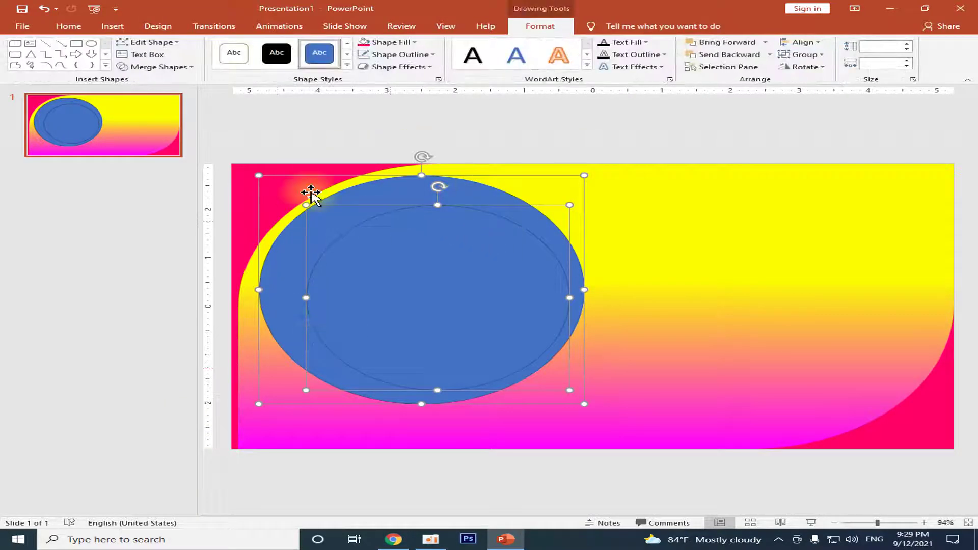
{"action": "left_click", "coordinate": [192, 71]}
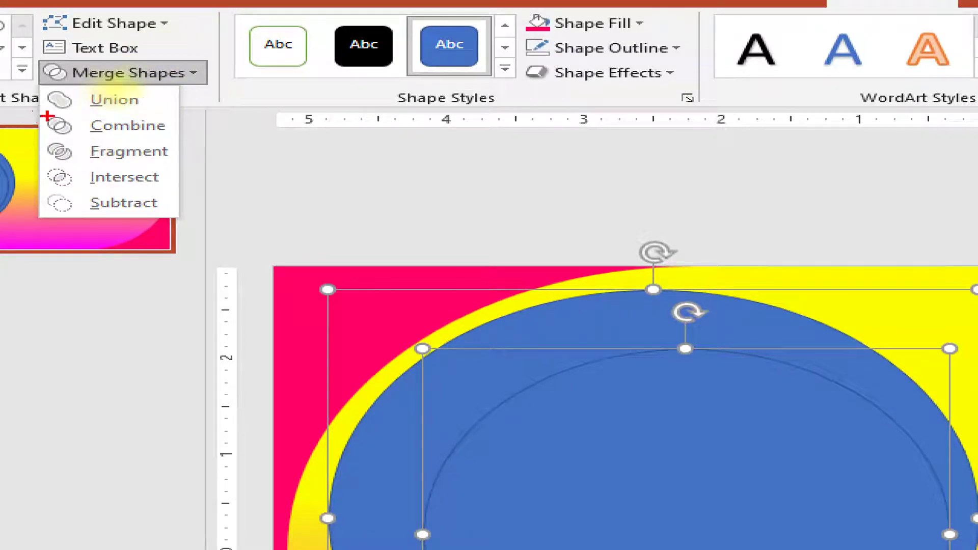
{"action": "left_click_drag", "start_coordinate": [46, 110], "coordinate": [201, 144]}
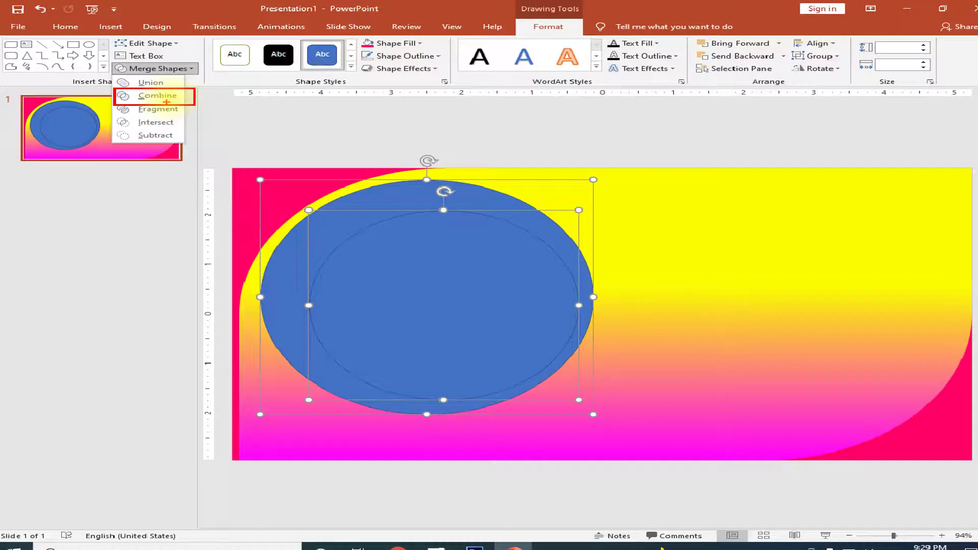
{"action": "left_click", "coordinate": [159, 67]}
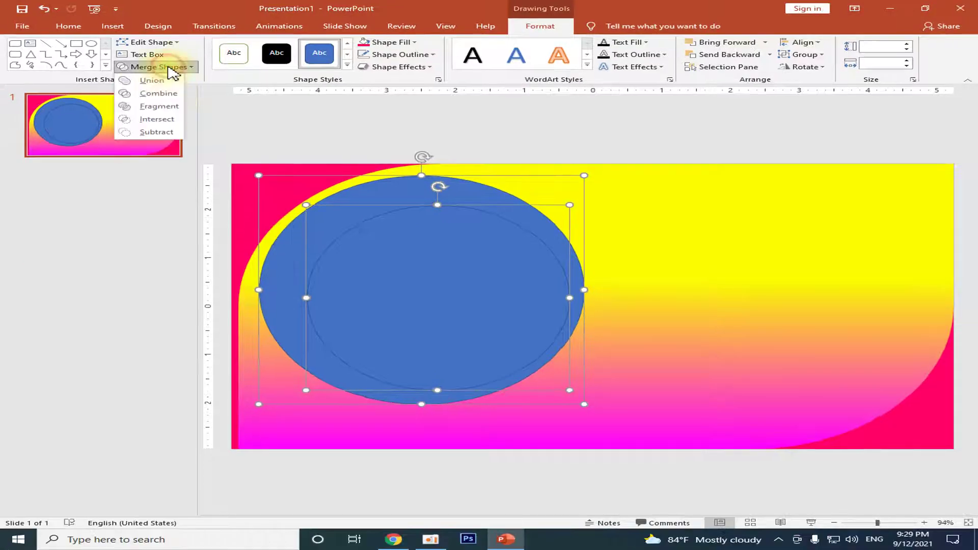
{"action": "left_click", "coordinate": [159, 94]}
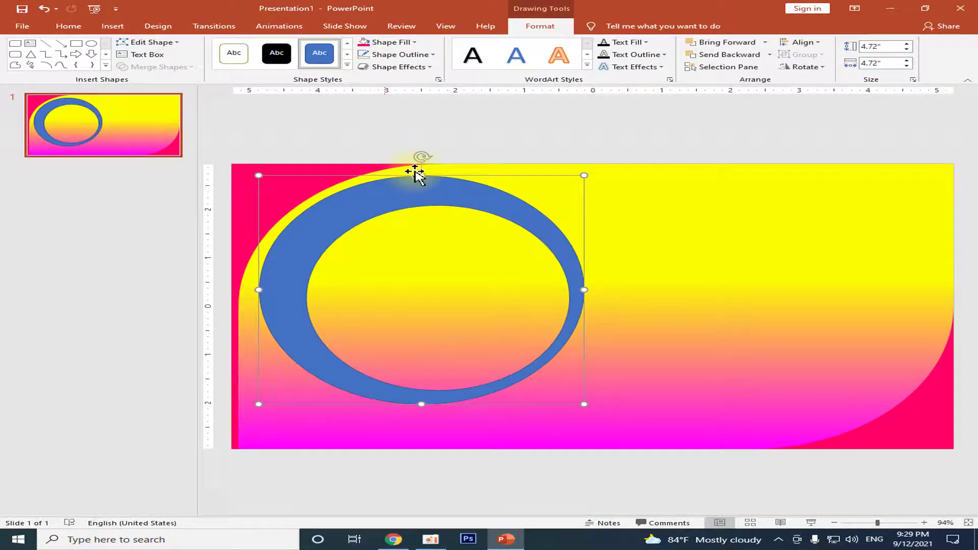
{"action": "left_click", "coordinate": [416, 43]}
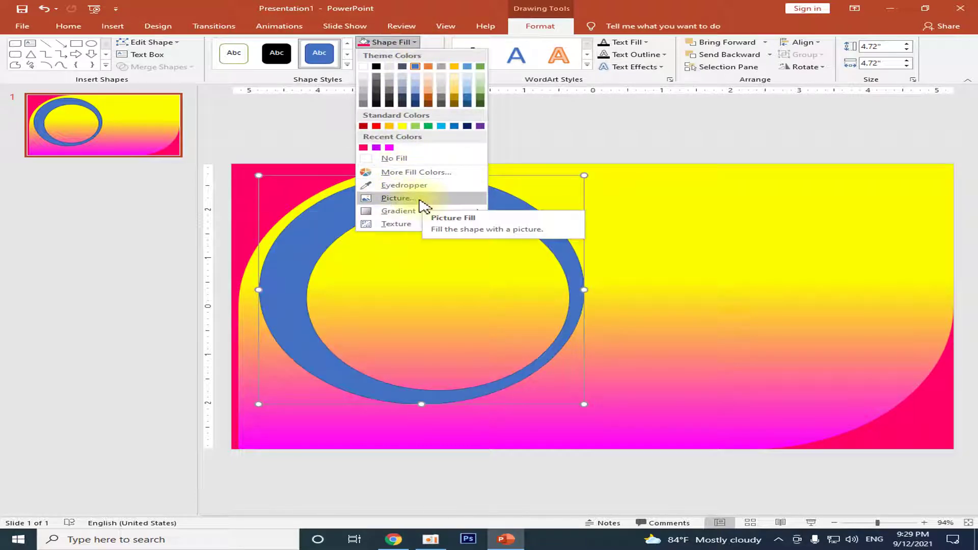
{"action": "mouse_move", "coordinate": [399, 211]}
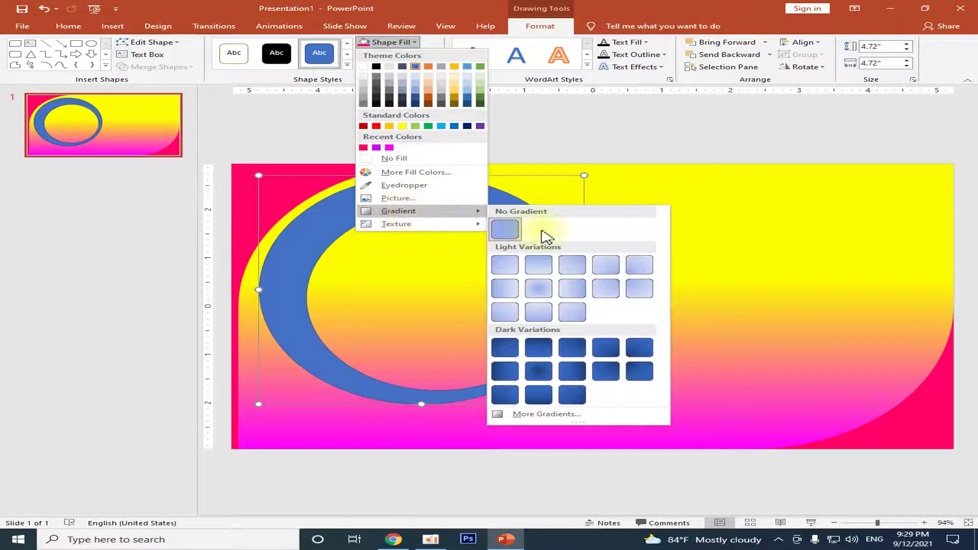
Step: Give the ring a gradient fill and try red and yellow on its end stops
{"action": "left_click", "coordinate": [538, 415]}
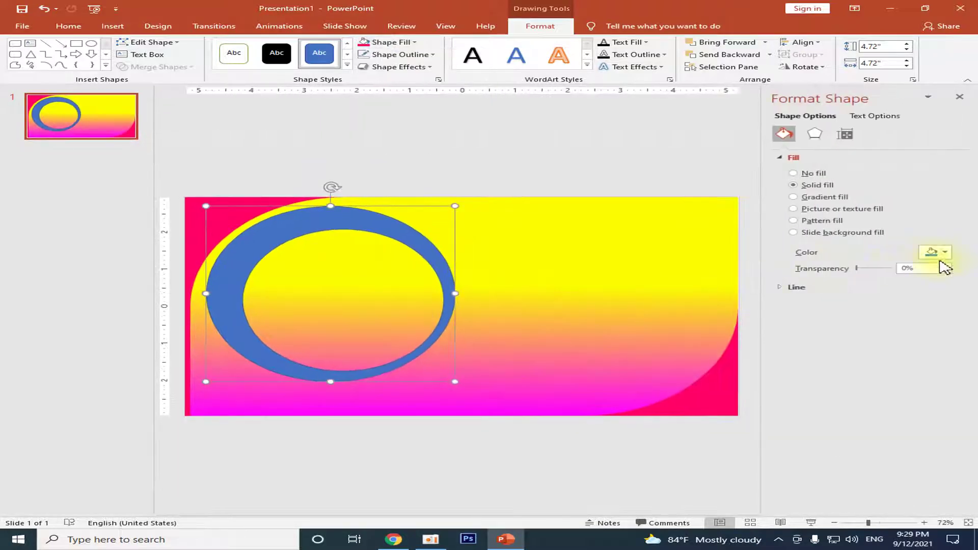
{"action": "left_click", "coordinate": [809, 199]}
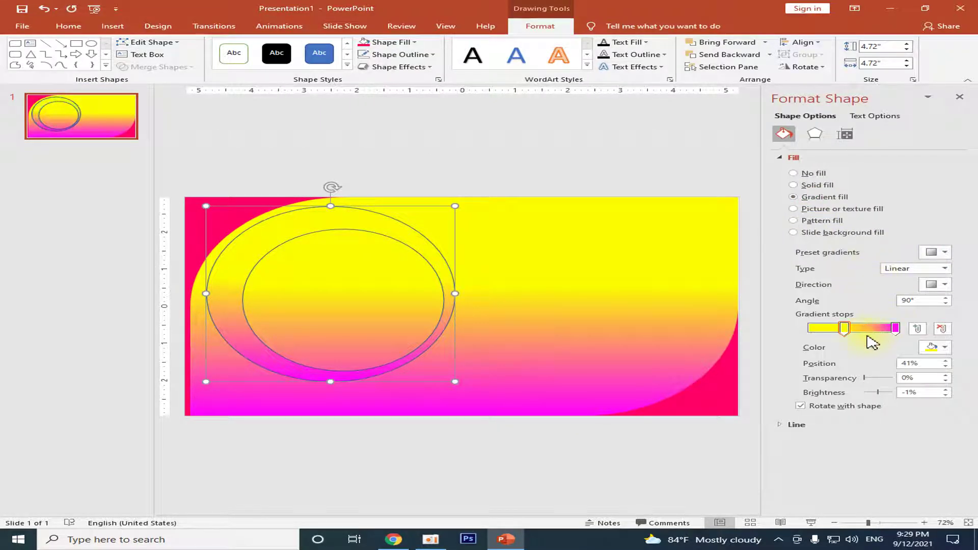
{"action": "left_click_drag", "start_coordinate": [841, 329], "coordinate": [793, 331]}
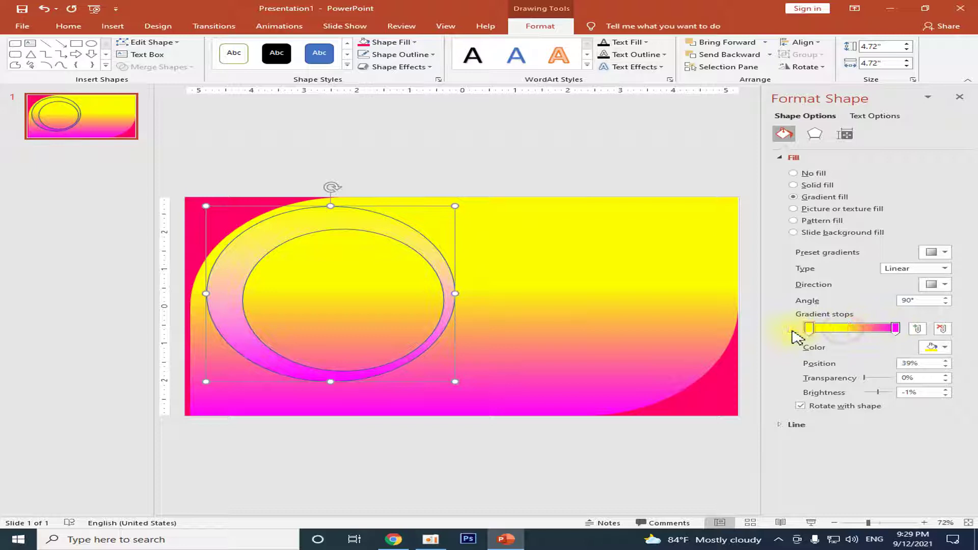
{"action": "left_click", "coordinate": [945, 348]}
{"action": "left_click", "coordinate": [863, 431]}
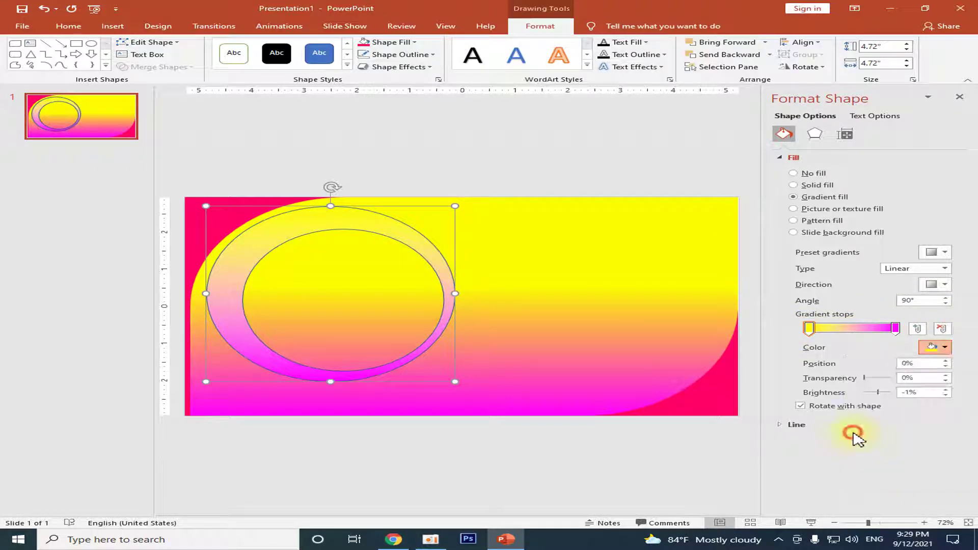
{"action": "left_click", "coordinate": [895, 327]}
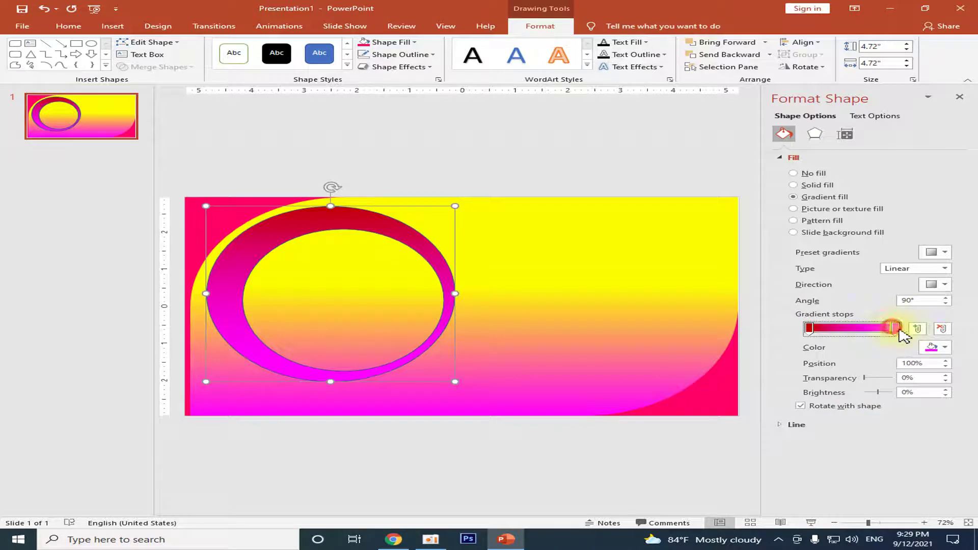
{"action": "left_click", "coordinate": [945, 347]}
{"action": "left_click", "coordinate": [889, 432]}
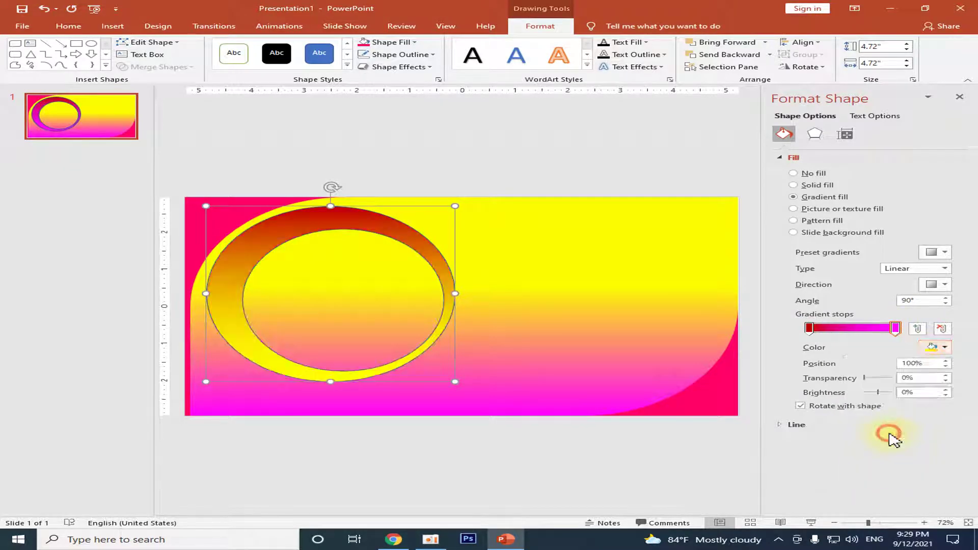
Step: Set the first gradient stop to near-black and the last stop to grey
{"action": "left_click", "coordinate": [894, 329]}
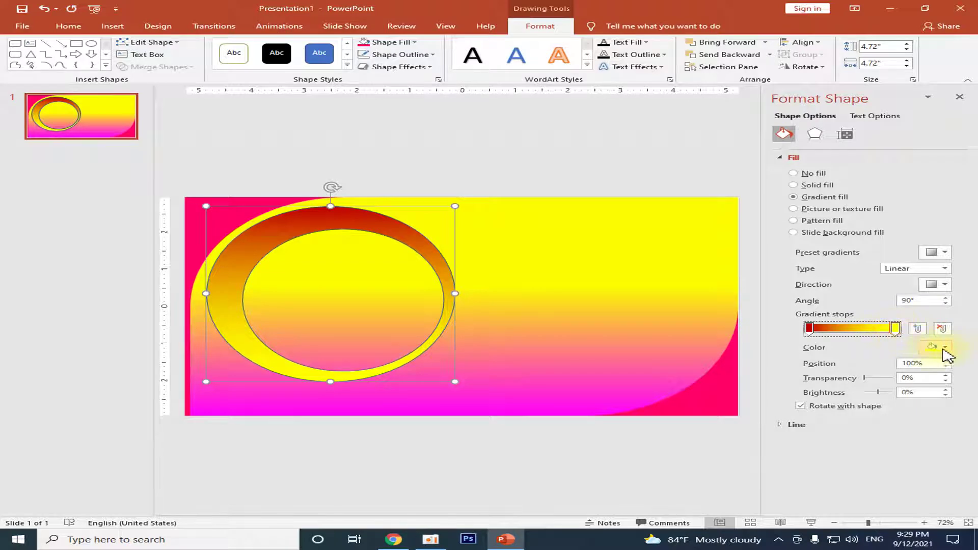
{"action": "left_click", "coordinate": [946, 348]}
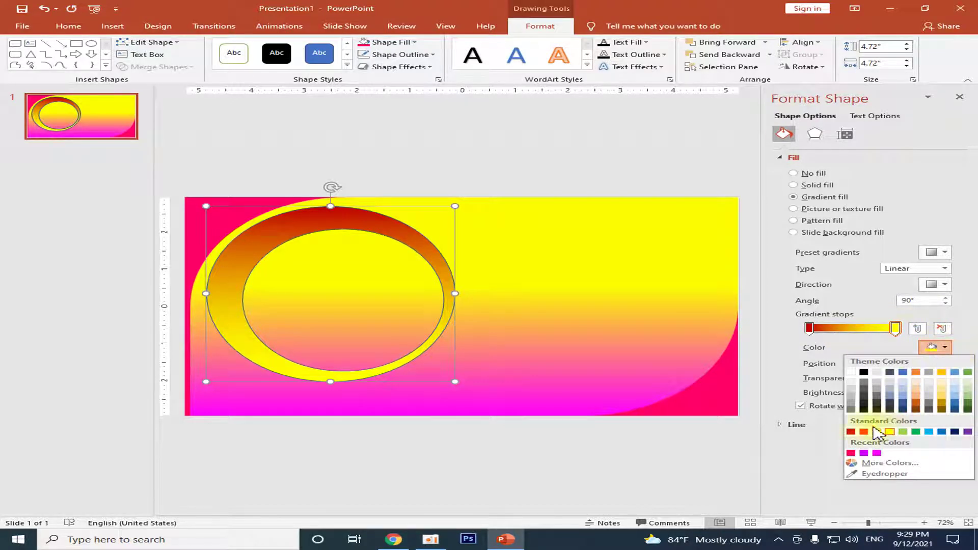
{"action": "left_click", "coordinate": [865, 432]}
{"action": "left_click", "coordinate": [809, 328]}
{"action": "left_click", "coordinate": [945, 348]}
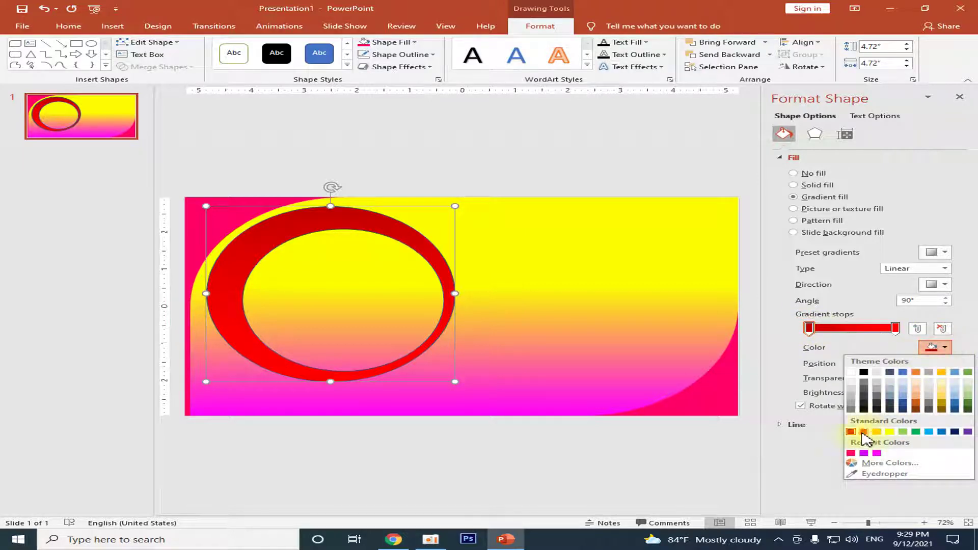
{"action": "left_click", "coordinate": [865, 408]}
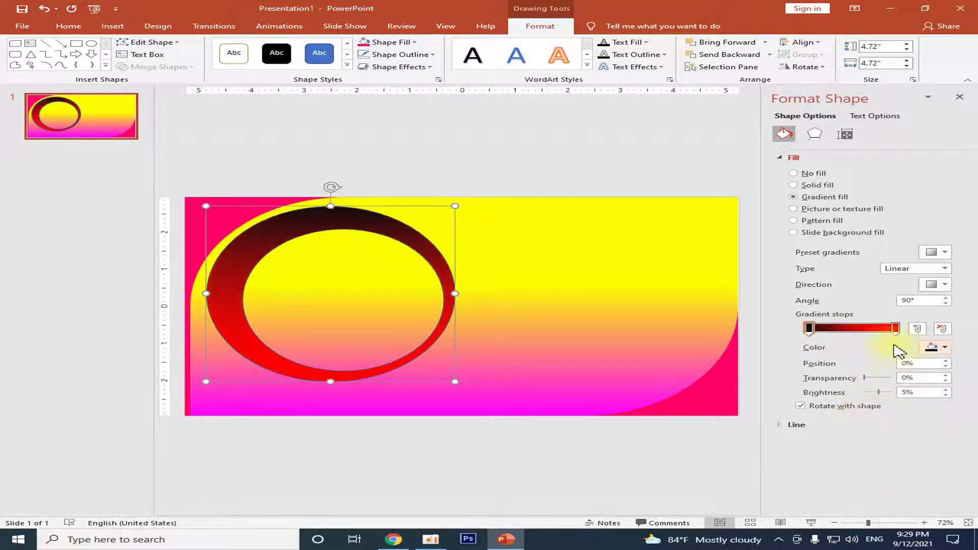
{"action": "left_click", "coordinate": [895, 329]}
{"action": "left_click", "coordinate": [945, 347]}
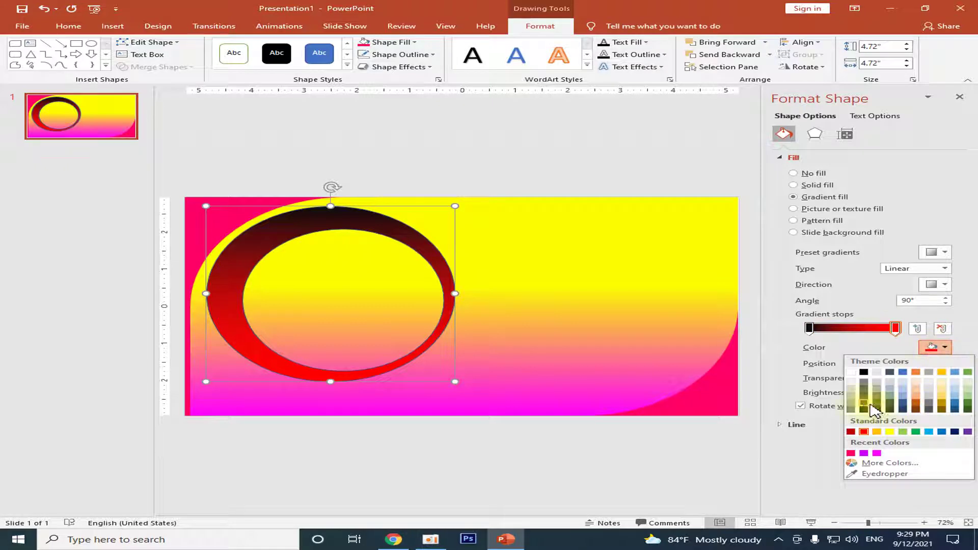
{"action": "left_click", "coordinate": [858, 408]}
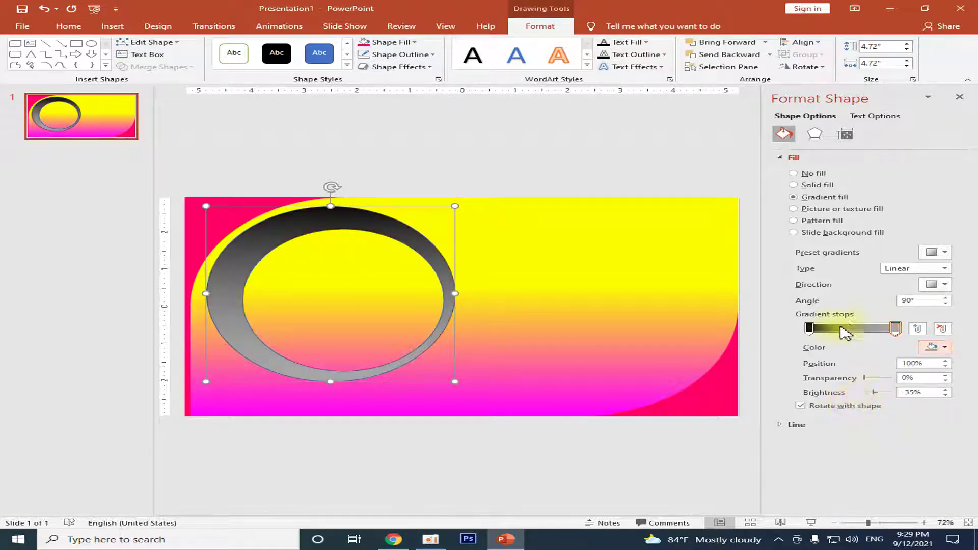
Step: Add a dark blue middle stop near 61%, make the last stop pale, and close the pane
{"action": "left_click", "coordinate": [896, 328]}
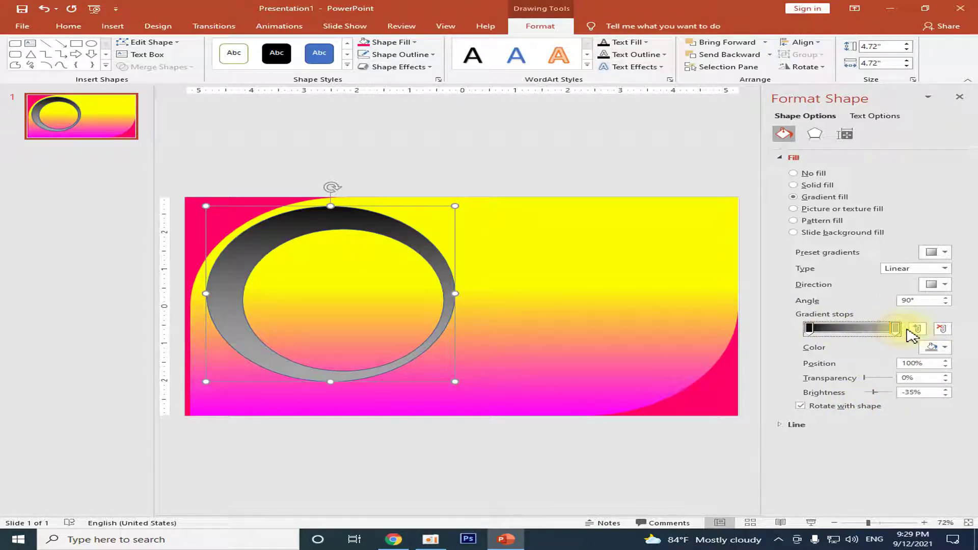
{"action": "left_click", "coordinate": [861, 328]}
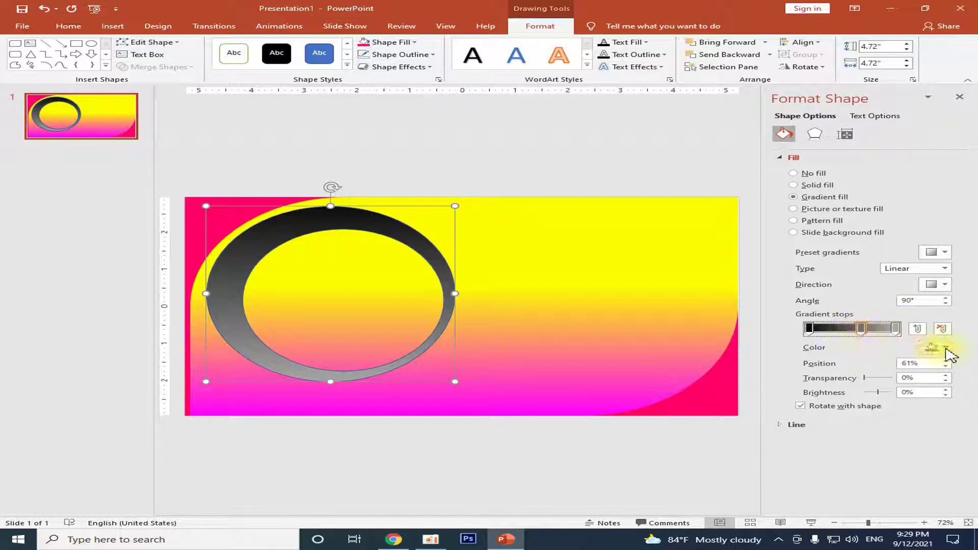
{"action": "left_click", "coordinate": [945, 348]}
{"action": "left_click", "coordinate": [852, 397]}
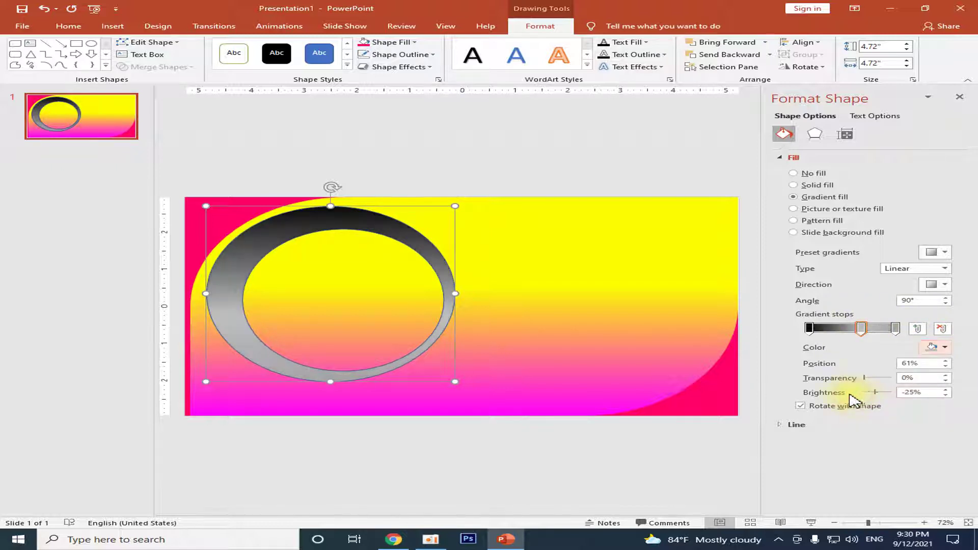
{"action": "left_click", "coordinate": [943, 347]}
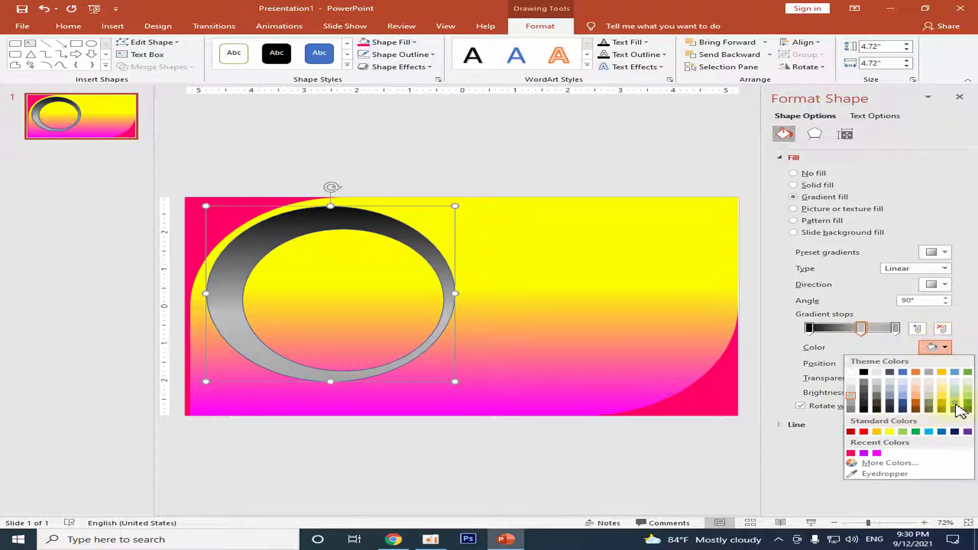
{"action": "left_click", "coordinate": [955, 404]}
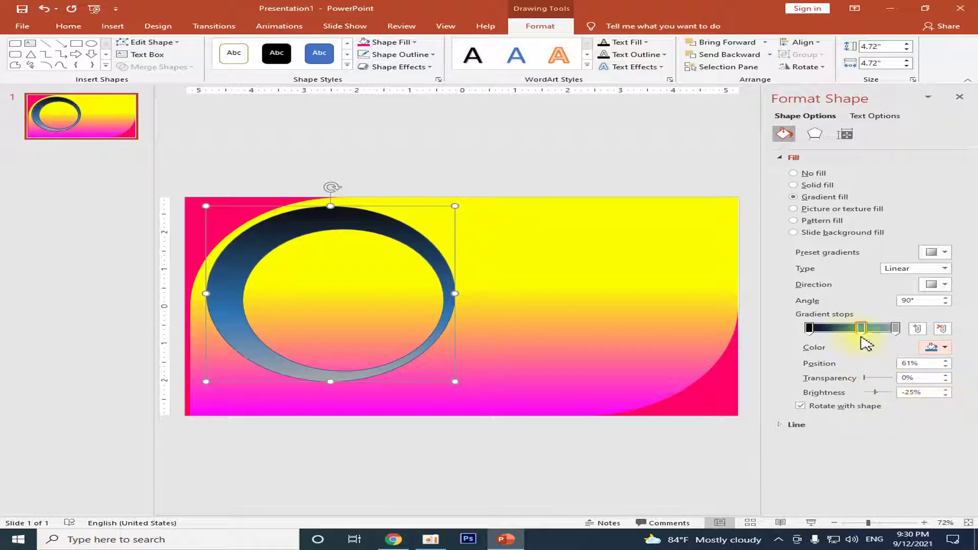
{"action": "left_click_drag", "start_coordinate": [865, 334], "coordinate": [859, 336]}
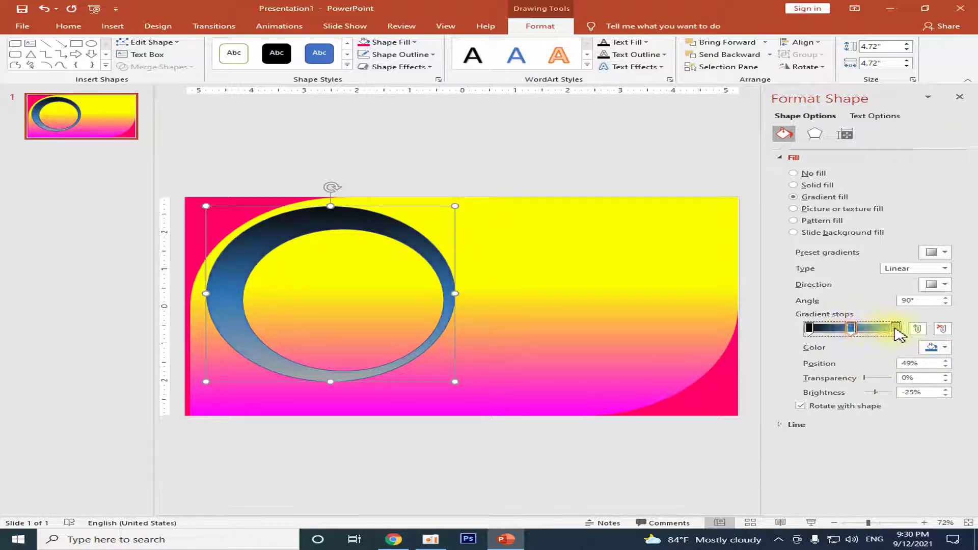
{"action": "left_click", "coordinate": [944, 347]}
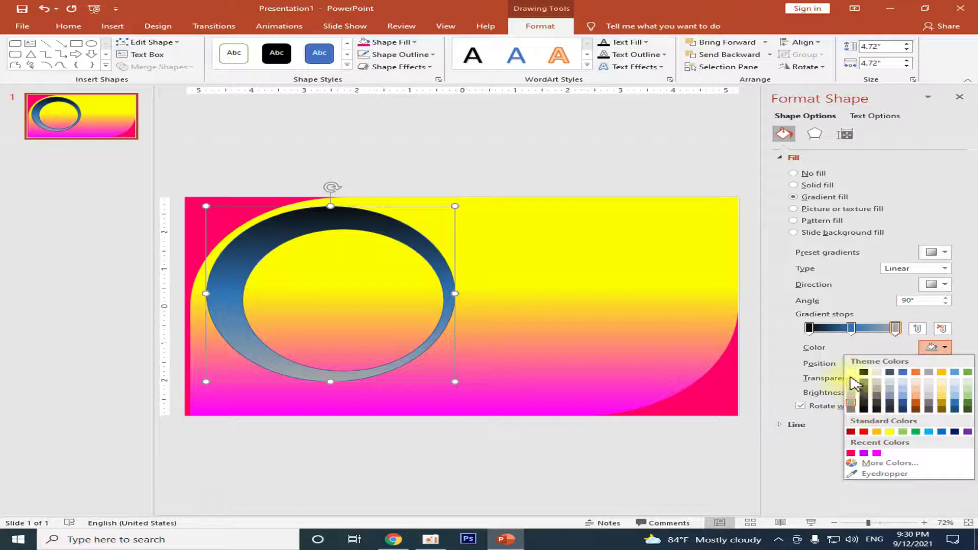
{"action": "left_click", "coordinate": [851, 373]}
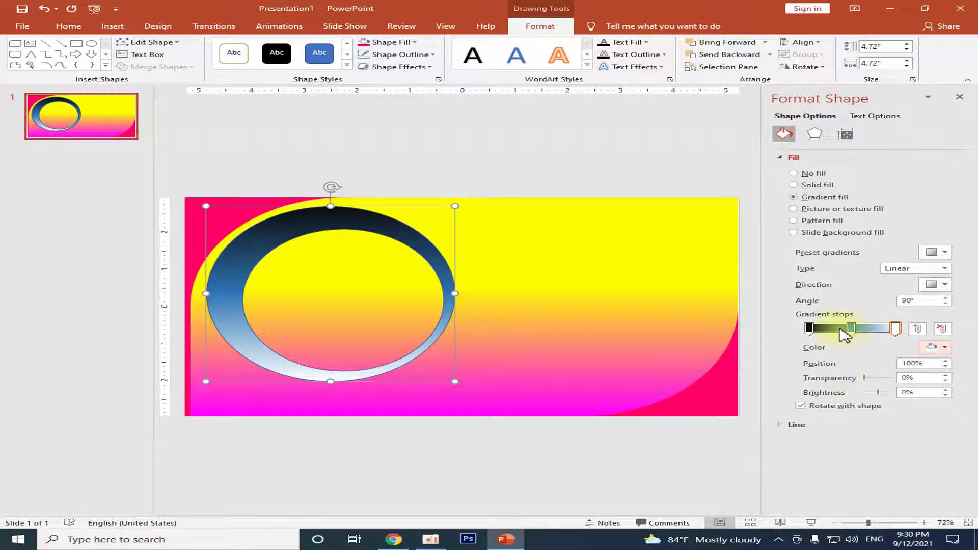
{"action": "left_click_drag", "start_coordinate": [851, 328], "coordinate": [861, 335]}
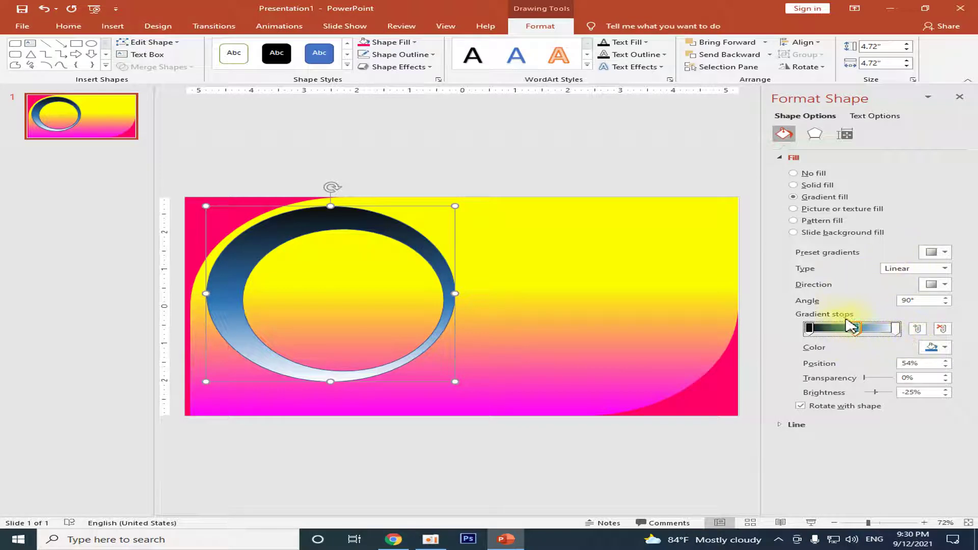
{"action": "left_click", "coordinate": [961, 97]}
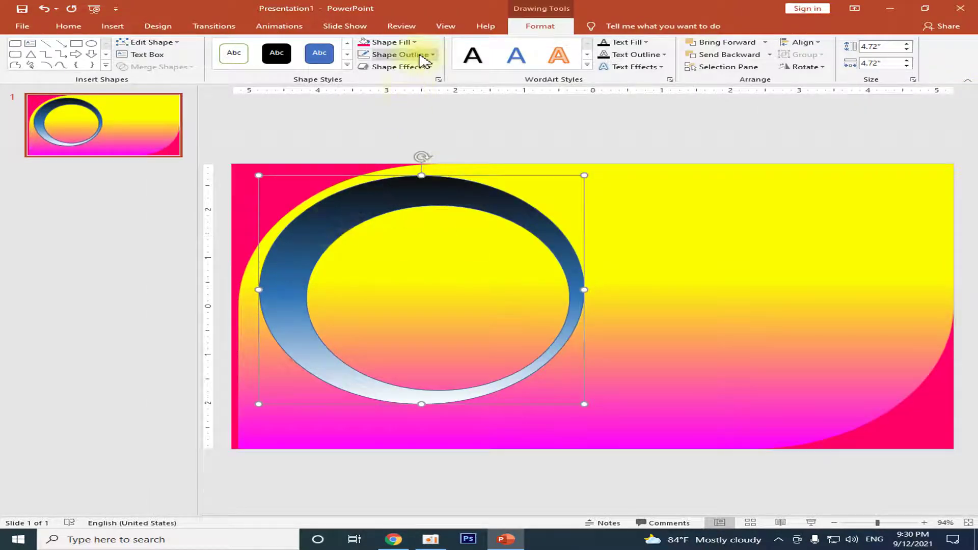
Step: Remove the gradient ring's outline
{"action": "left_click", "coordinate": [423, 58]}
{"action": "left_click", "coordinate": [402, 167]}
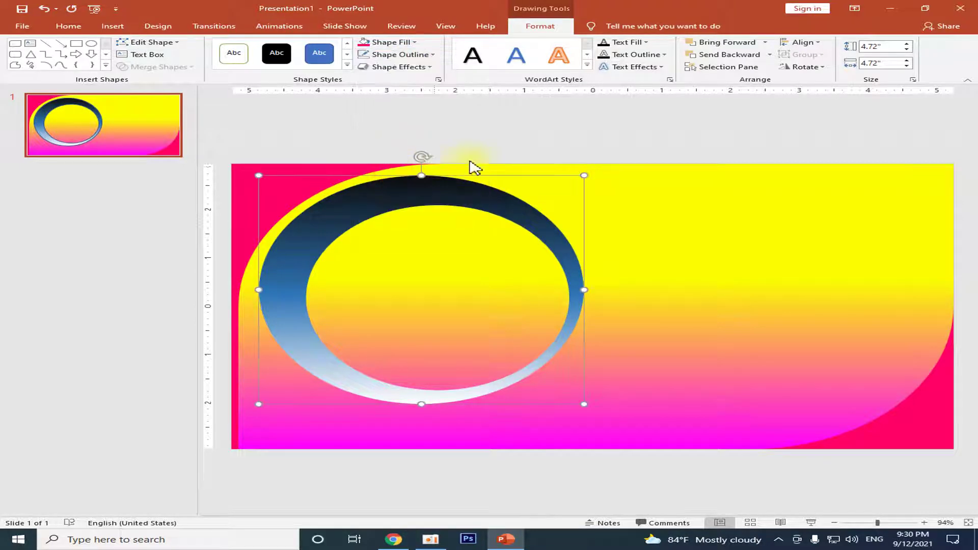
{"action": "left_click", "coordinate": [501, 150]}
{"action": "left_click", "coordinate": [366, 208]}
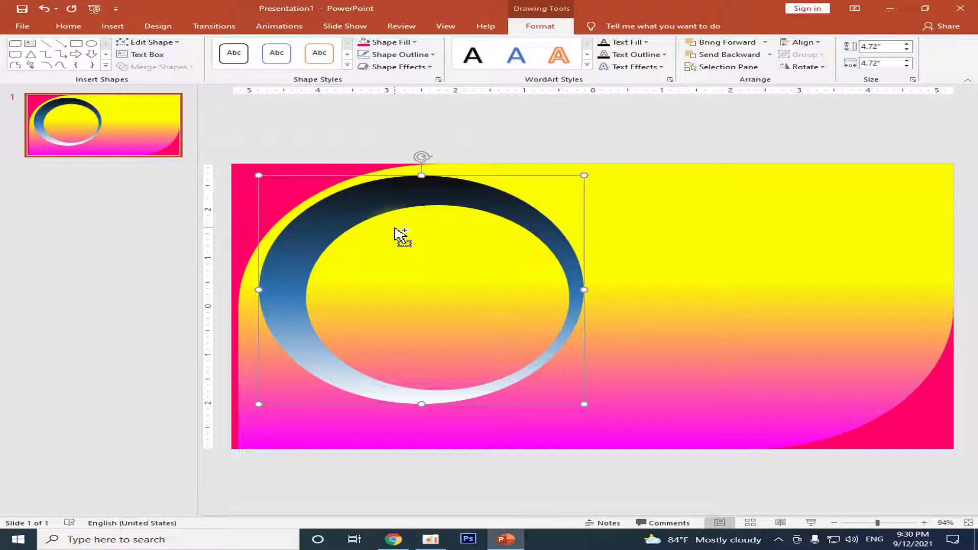
Step: Duplicate the ring and rotate the copy to a new angle
{"action": "key", "text": "ctrl+d"}
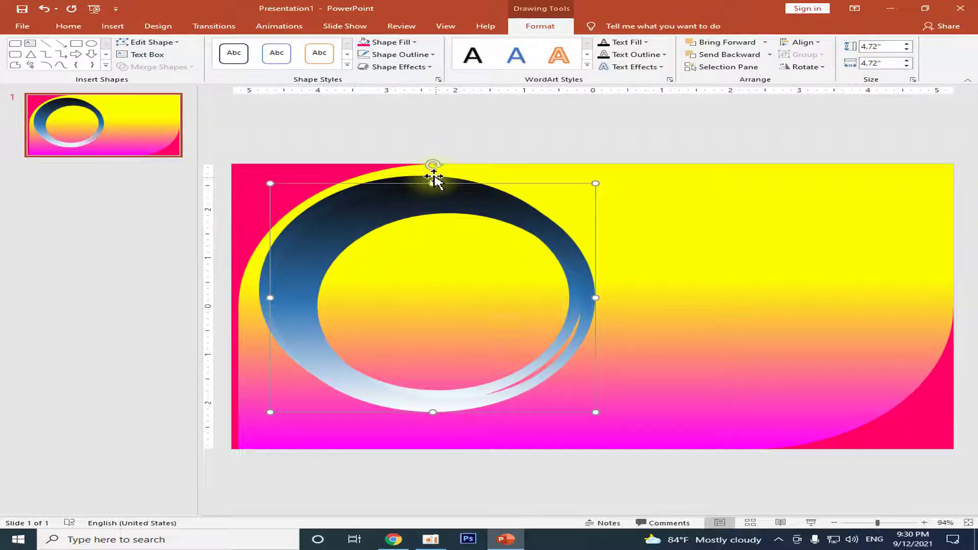
{"action": "mouse_move", "coordinate": [432, 165]}
{"action": "left_mouse_down"}
{"action": "mouse_move", "coordinate": [522, 393]}
{"action": "mouse_move", "coordinate": [520, 384]}
{"action": "left_mouse_up"}
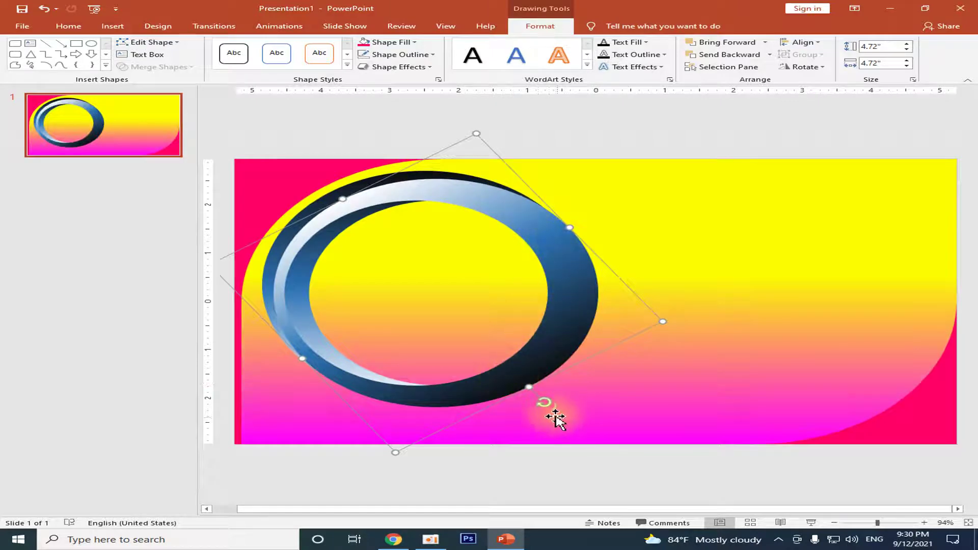
{"action": "left_click_drag", "start_coordinate": [545, 401], "coordinate": [512, 422]}
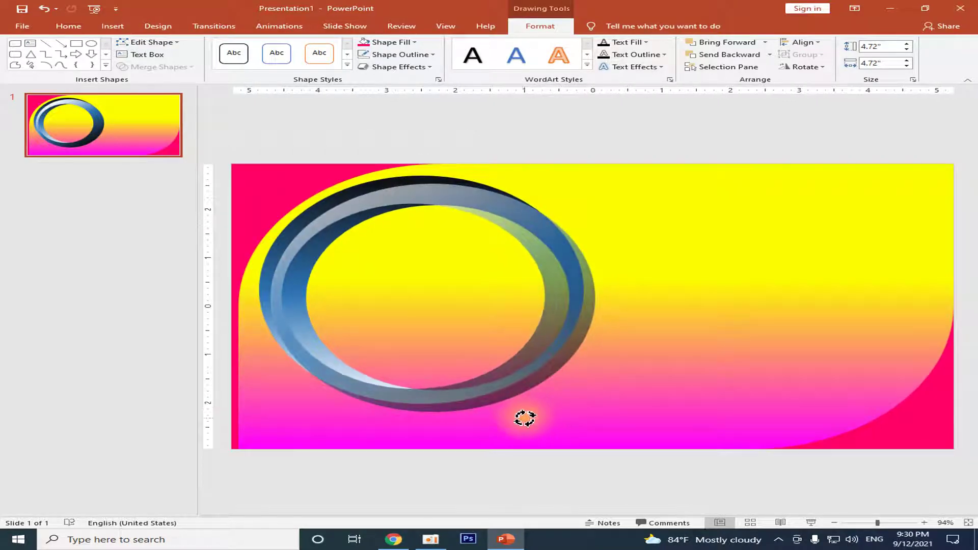
Step: Move the rotated ring copy so it overlaps the original ring
{"action": "left_click_drag", "start_coordinate": [539, 360], "coordinate": [528, 358]}
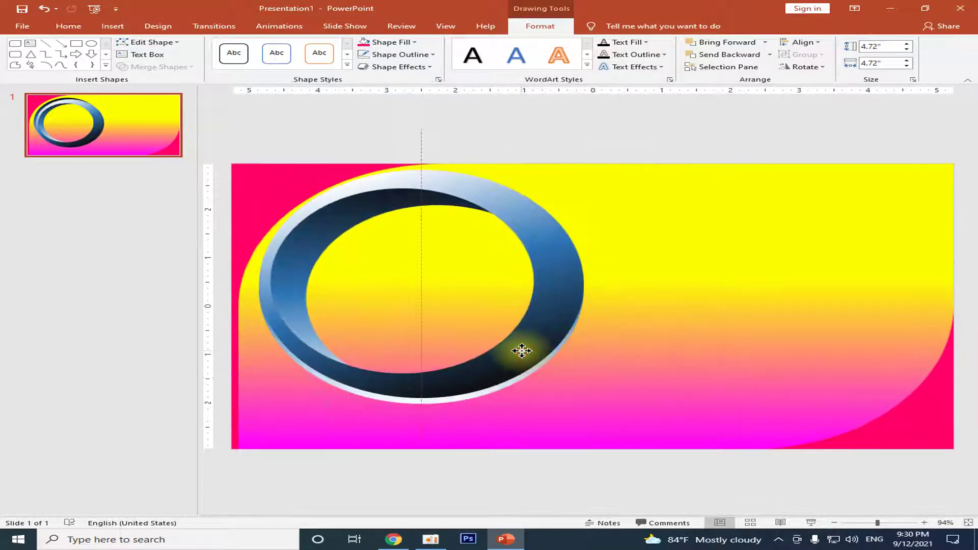
{"action": "mouse_move", "coordinate": [528, 357]}
{"action": "left_mouse_down"}
{"action": "mouse_move", "coordinate": [537, 370]}
{"action": "mouse_move", "coordinate": [540, 346]}
{"action": "left_mouse_up"}
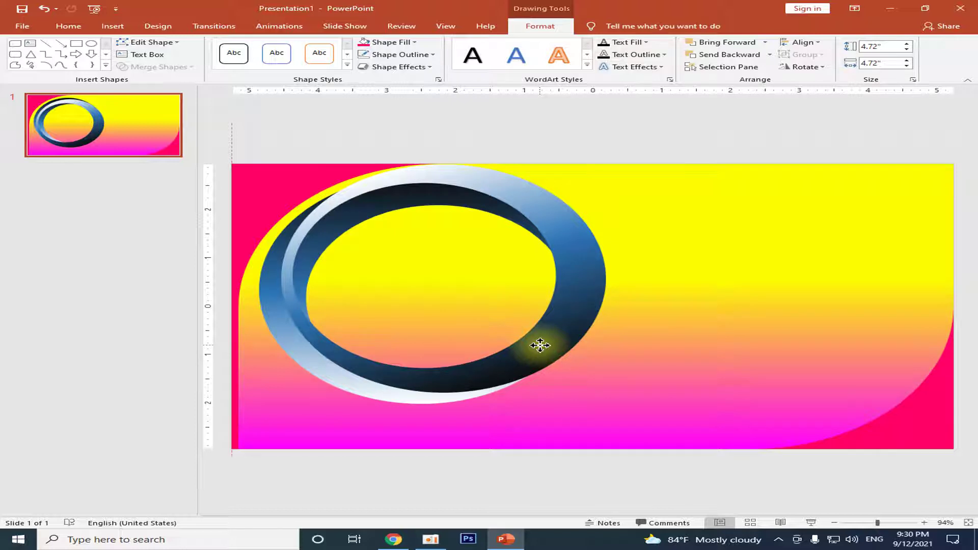
{"action": "mouse_move", "coordinate": [540, 345]}
{"action": "left_mouse_down"}
{"action": "mouse_move", "coordinate": [521, 347]}
{"action": "mouse_move", "coordinate": [539, 345]}
{"action": "left_mouse_up"}
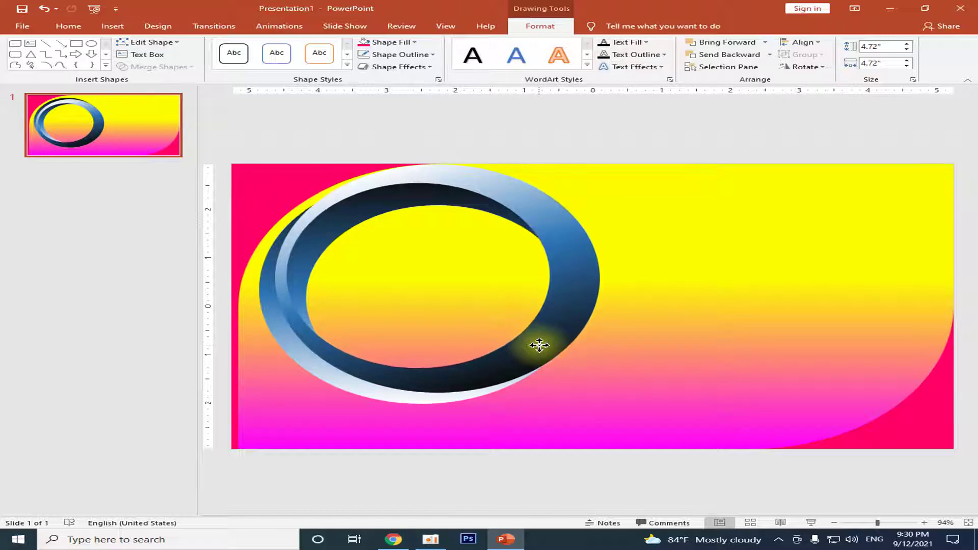
{"action": "left_click_drag", "start_coordinate": [539, 346], "coordinate": [540, 345]}
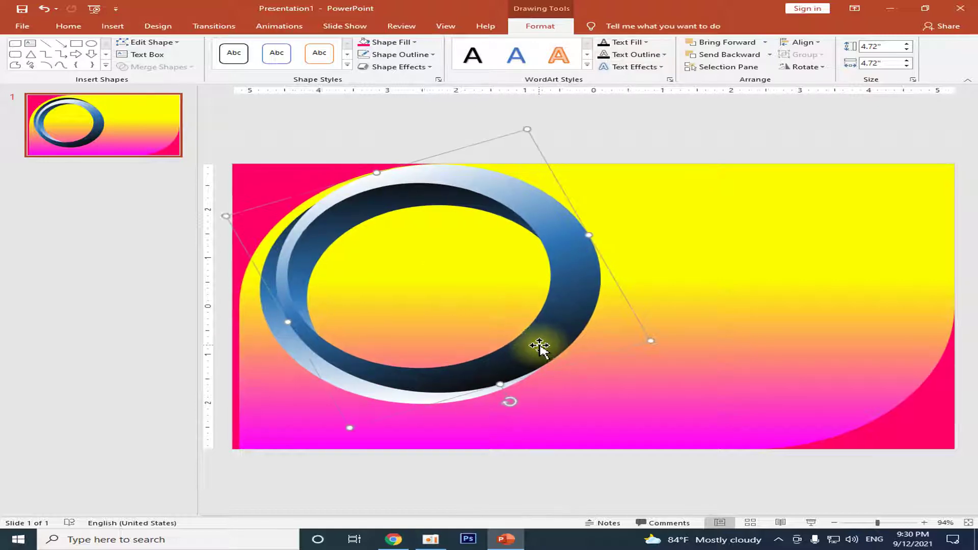
{"action": "left_click", "coordinate": [323, 476]}
{"action": "left_click_drag", "start_coordinate": [557, 308], "coordinate": [540, 314]}
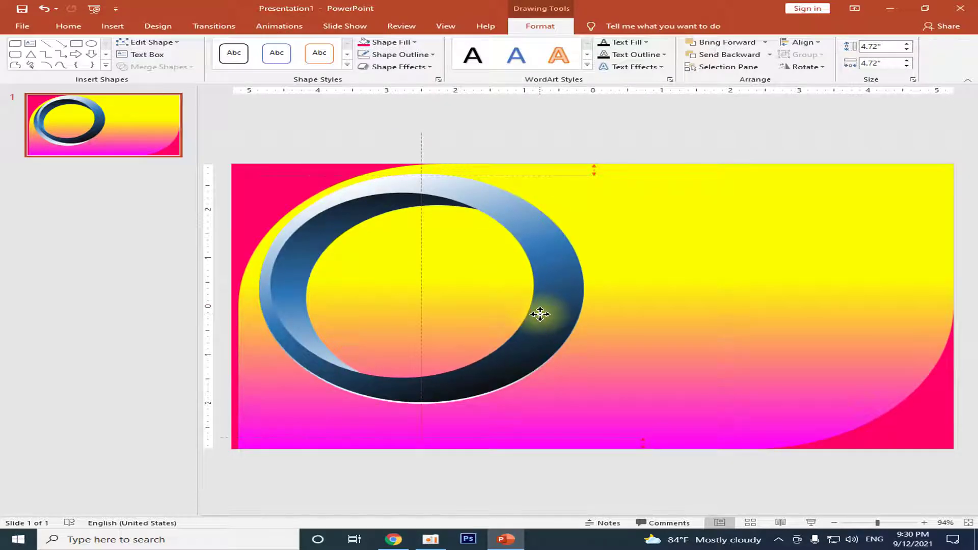
{"action": "left_click_drag", "start_coordinate": [540, 314], "coordinate": [539, 314]}
{"action": "left_click", "coordinate": [415, 484]}
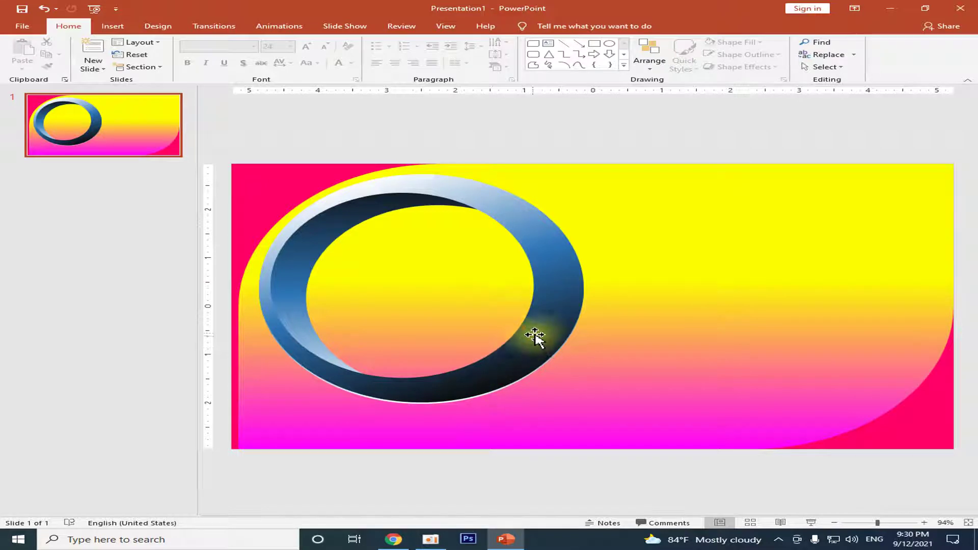
Step: Fill the rotated ring with the Linear Diagonal – Top Right to Bottom Left blue gradient
{"action": "left_click", "coordinate": [541, 308]}
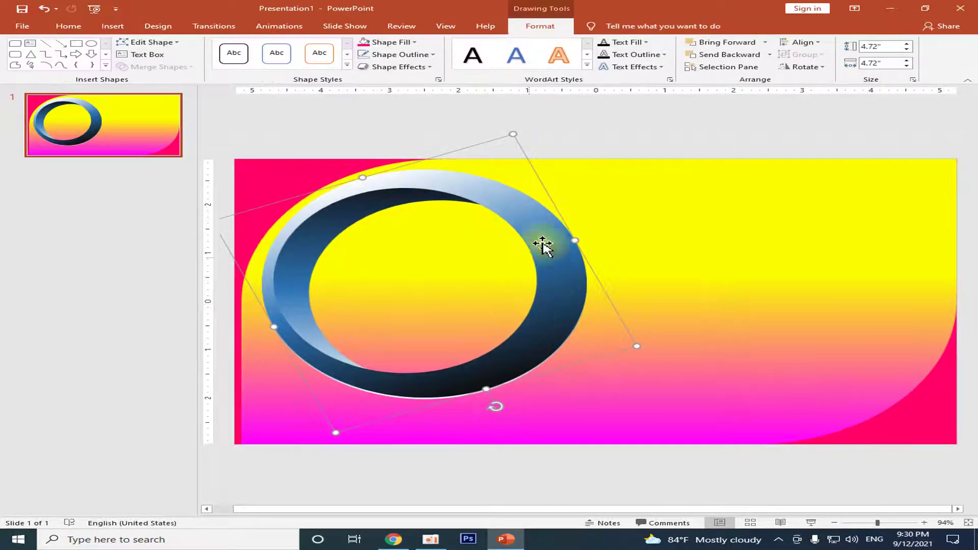
{"action": "left_click", "coordinate": [415, 44]}
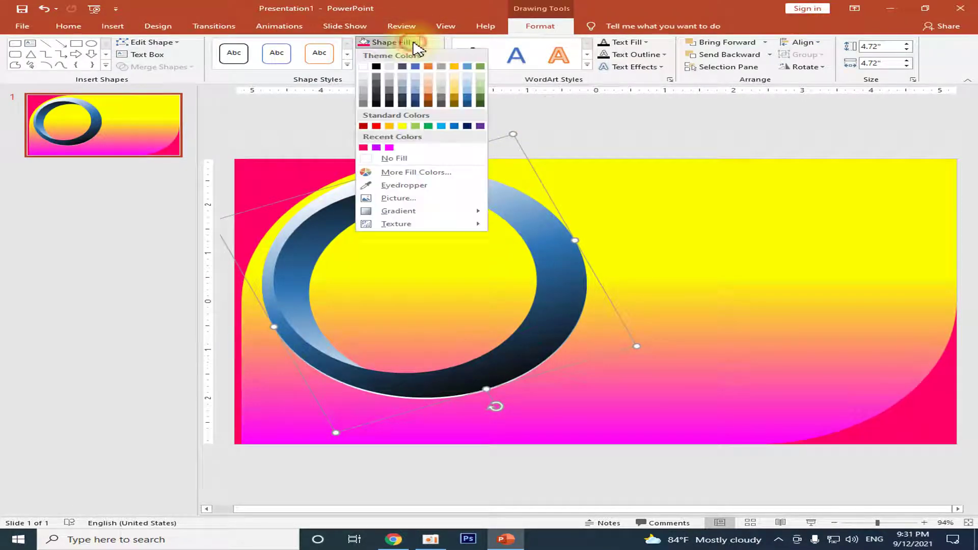
{"action": "mouse_move", "coordinate": [399, 211]}
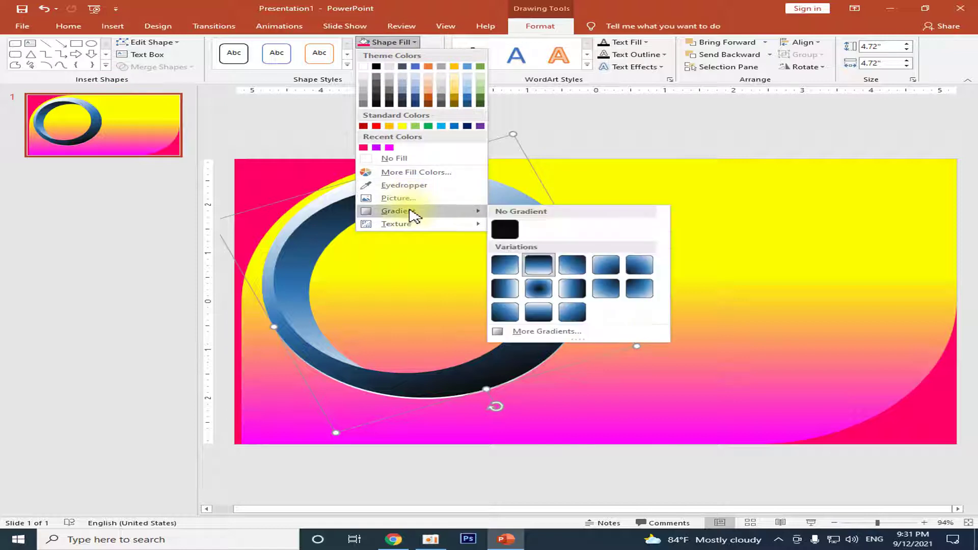
{"action": "left_click", "coordinate": [415, 44]}
{"action": "left_click", "coordinate": [416, 45]}
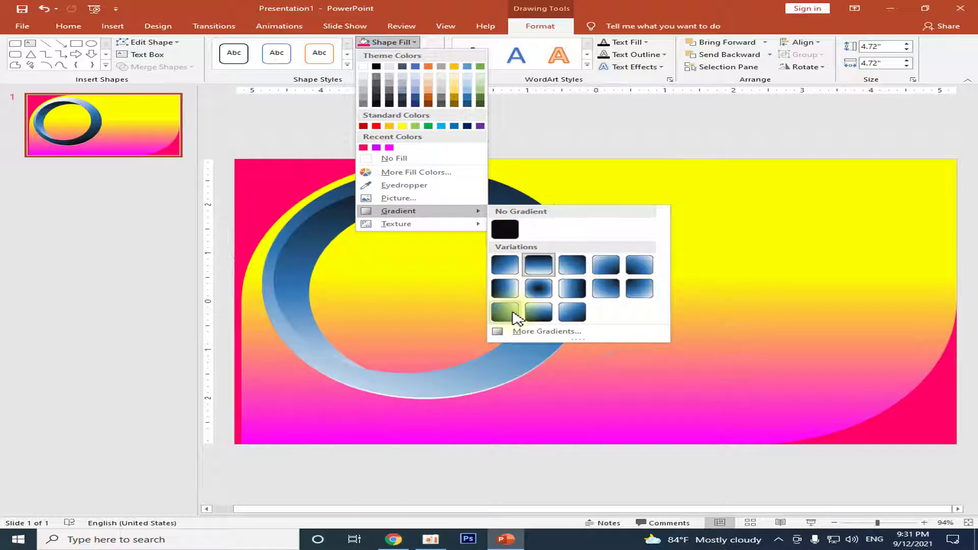
{"action": "left_click", "coordinate": [539, 312]}
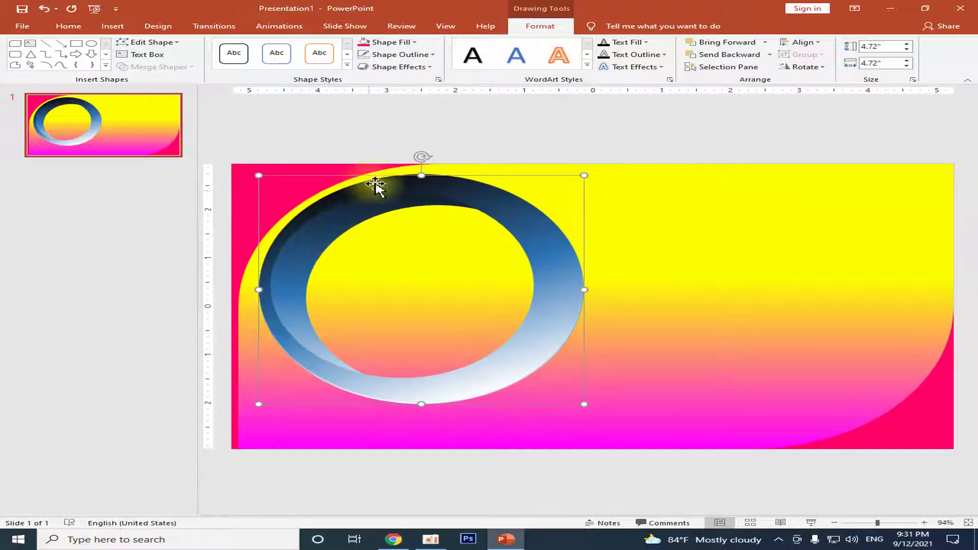
{"action": "left_click", "coordinate": [402, 42]}
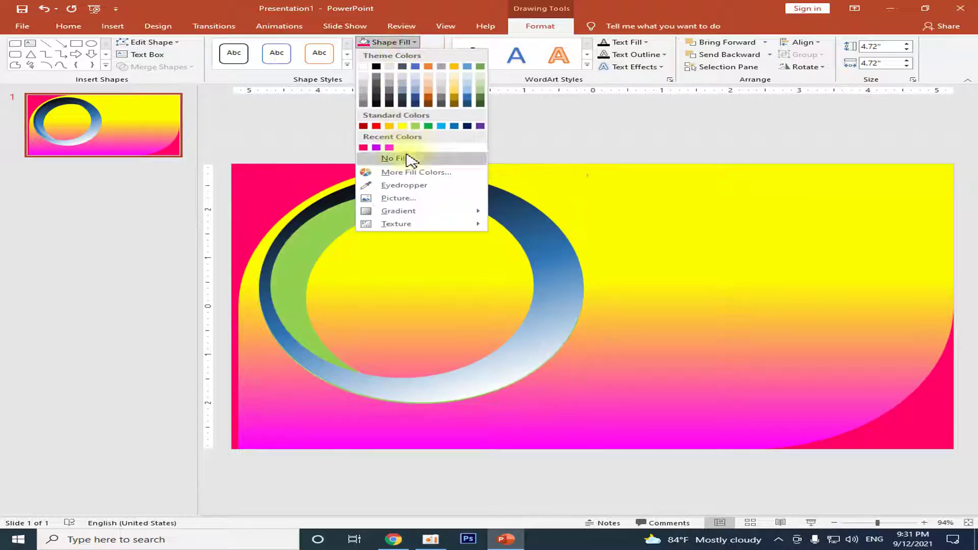
{"action": "mouse_move", "coordinate": [399, 211]}
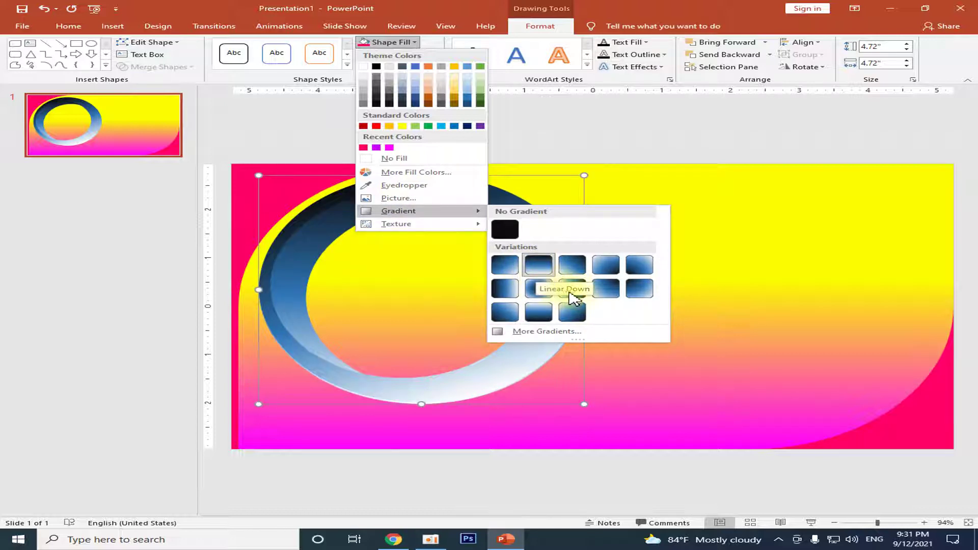
{"action": "left_click", "coordinate": [581, 268]}
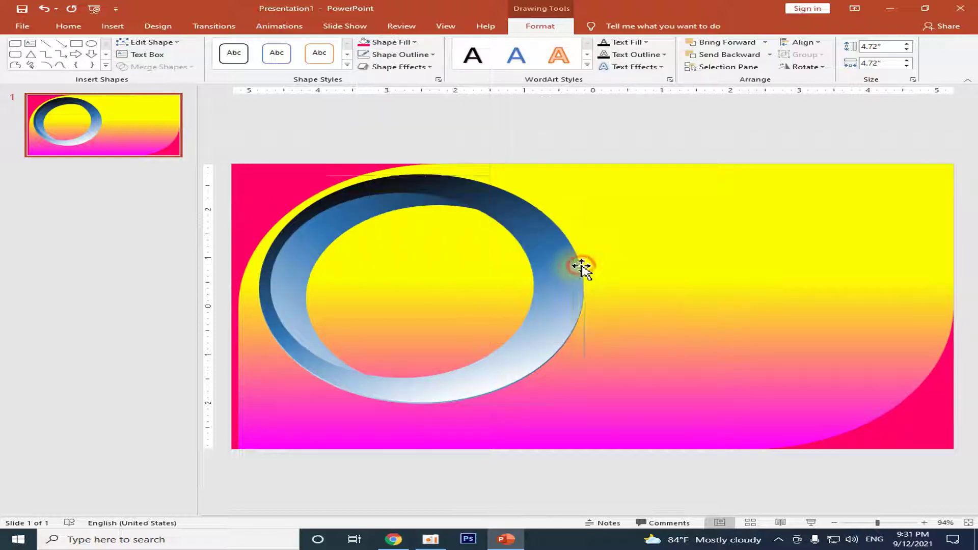
{"action": "left_click", "coordinate": [517, 465]}
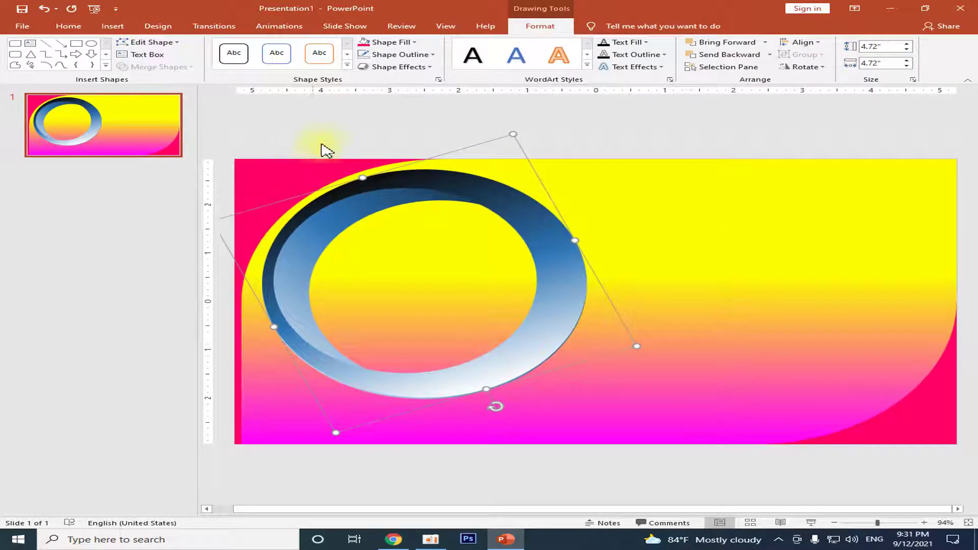
{"action": "left_click", "coordinate": [323, 118]}
{"action": "left_click_drag", "start_coordinate": [685, 126], "coordinate": [202, 473]}
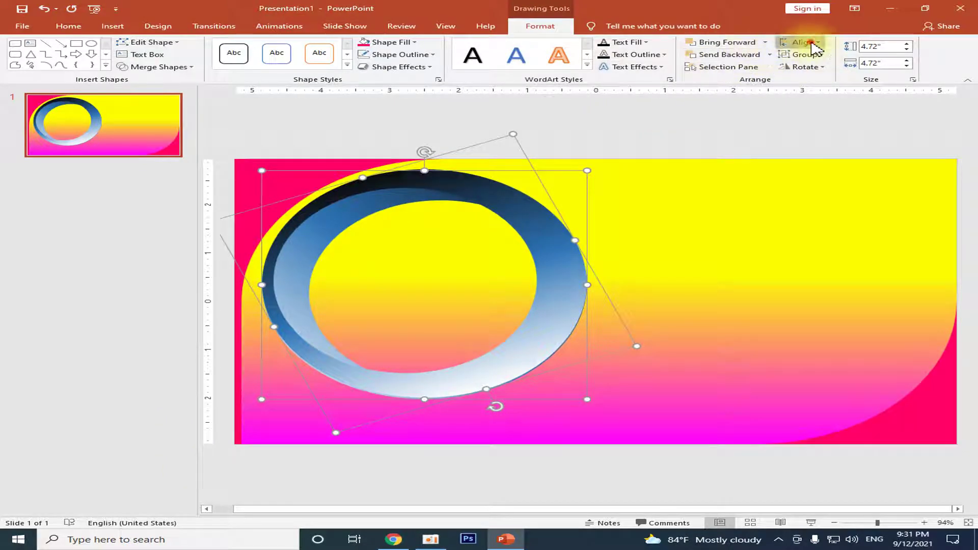
Step: Apply Align Middle to both selected rings
{"action": "left_click", "coordinate": [810, 43]}
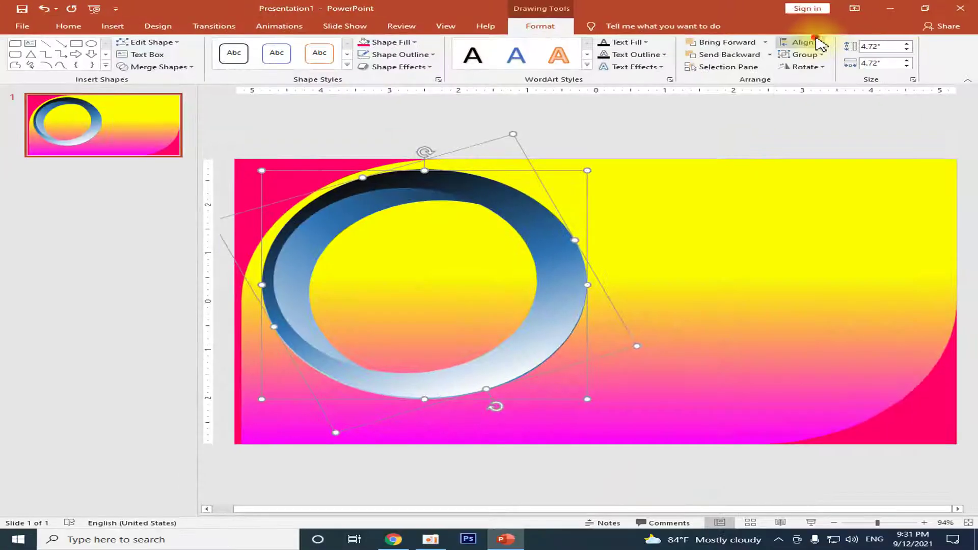
{"action": "left_click", "coordinate": [809, 41]}
{"action": "left_click", "coordinate": [837, 67]}
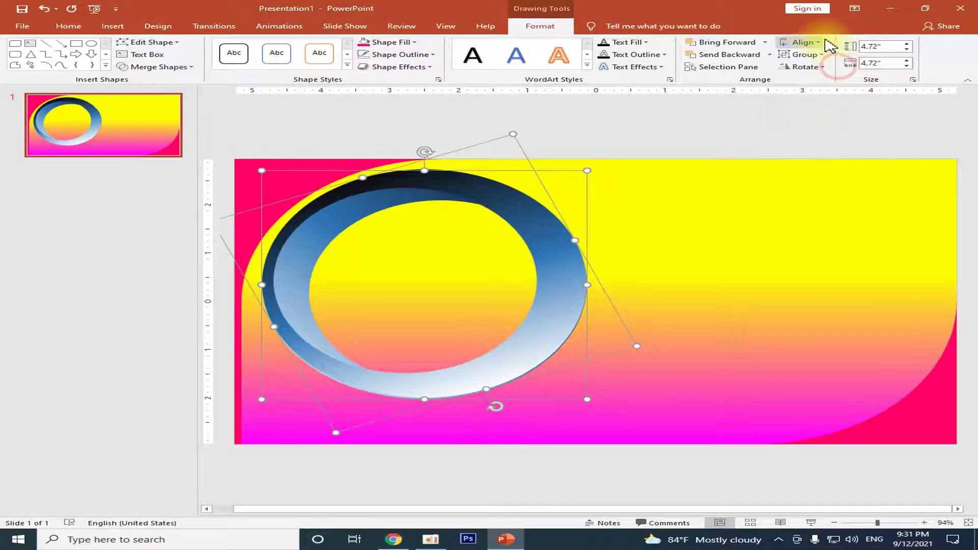
{"action": "left_click", "coordinate": [817, 43]}
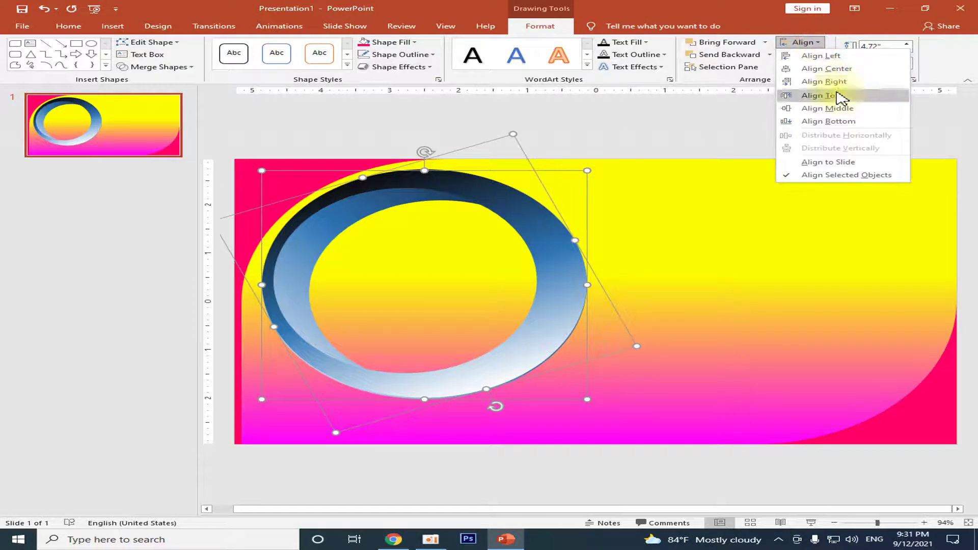
{"action": "left_click", "coordinate": [844, 118]}
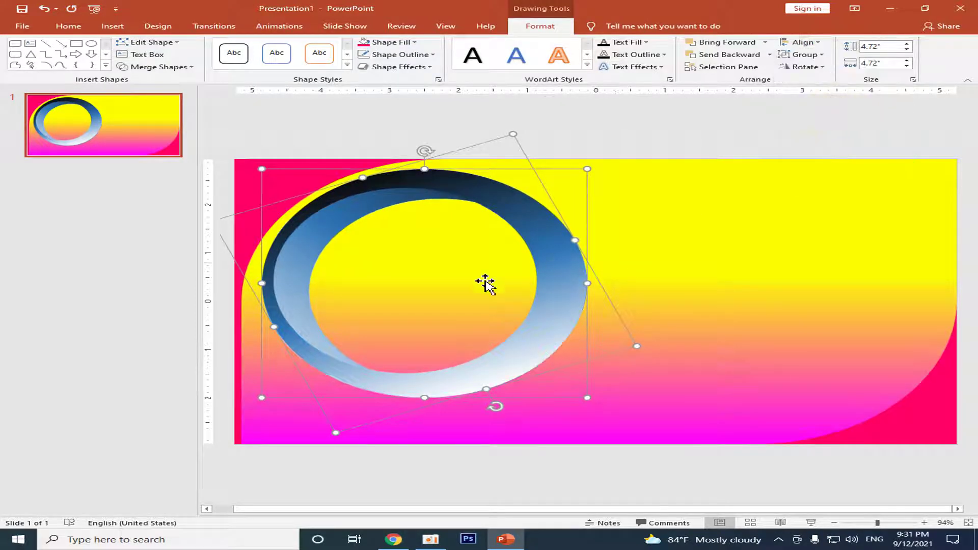
{"action": "left_click", "coordinate": [327, 466]}
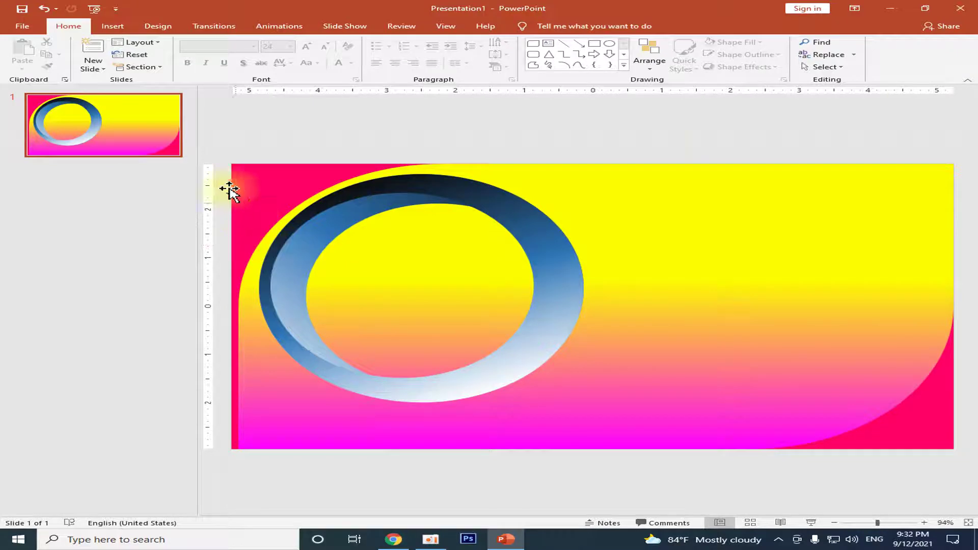
Step: Select both rings and group them into one object
{"action": "mouse_move", "coordinate": [722, 127]}
{"action": "left_mouse_down"}
{"action": "mouse_move", "coordinate": [169, 427]}
{"action": "mouse_move", "coordinate": [149, 452]}
{"action": "left_mouse_up"}
{"action": "left_click", "coordinate": [823, 55]}
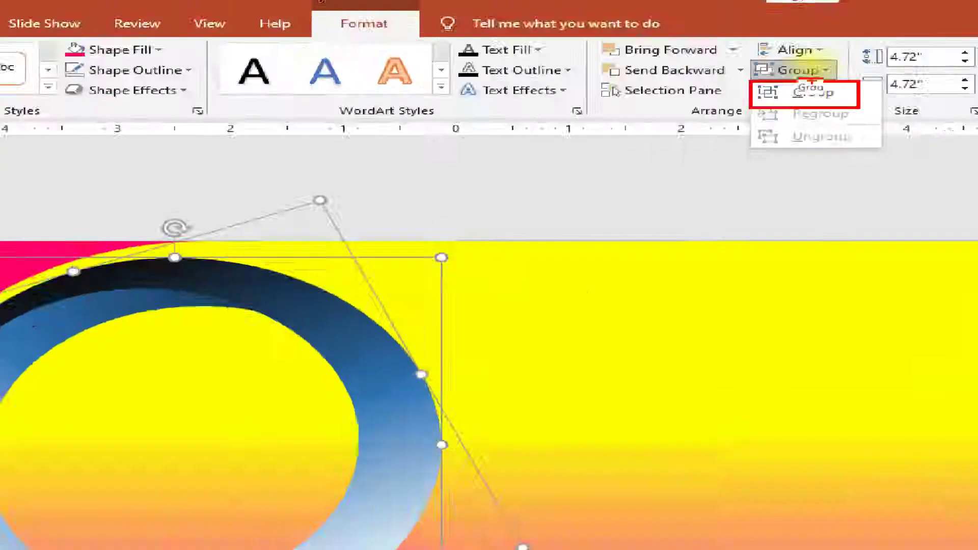
{"action": "left_click", "coordinate": [811, 96]}
{"action": "left_click", "coordinate": [819, 55]}
{"action": "left_click", "coordinate": [815, 70]}
Step: Nudge the ring group slightly right and down
{"action": "left_click", "coordinate": [559, 138]}
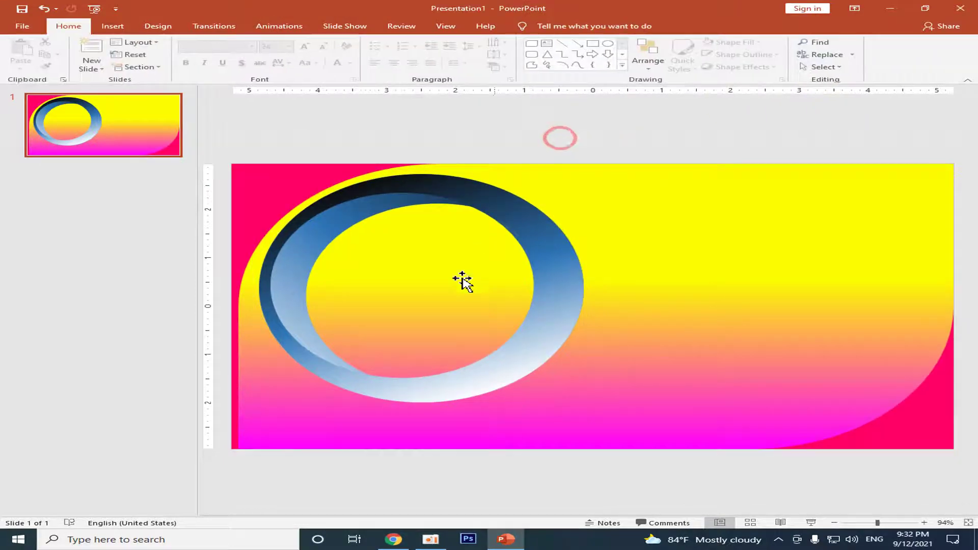
{"action": "left_click_drag", "start_coordinate": [540, 327], "coordinate": [548, 329]}
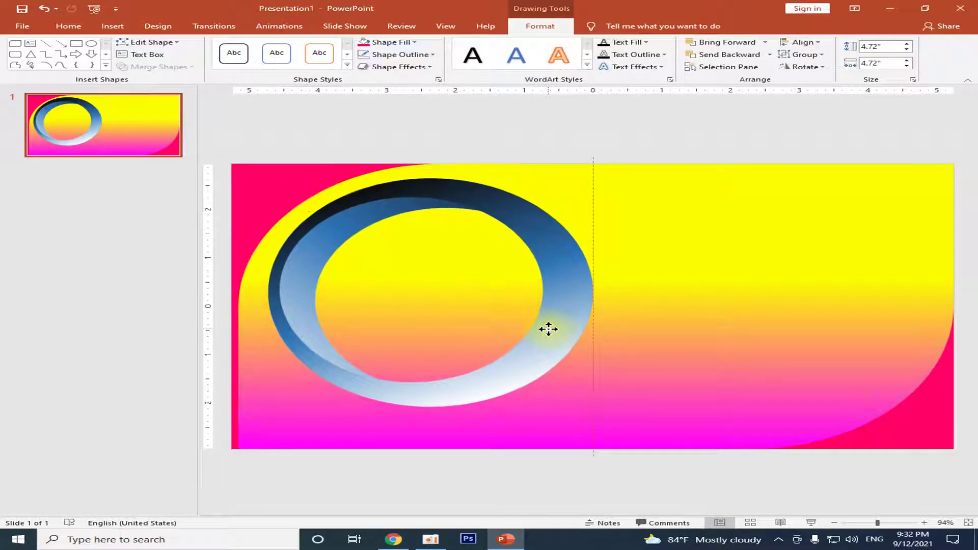
{"action": "left_click", "coordinate": [537, 459]}
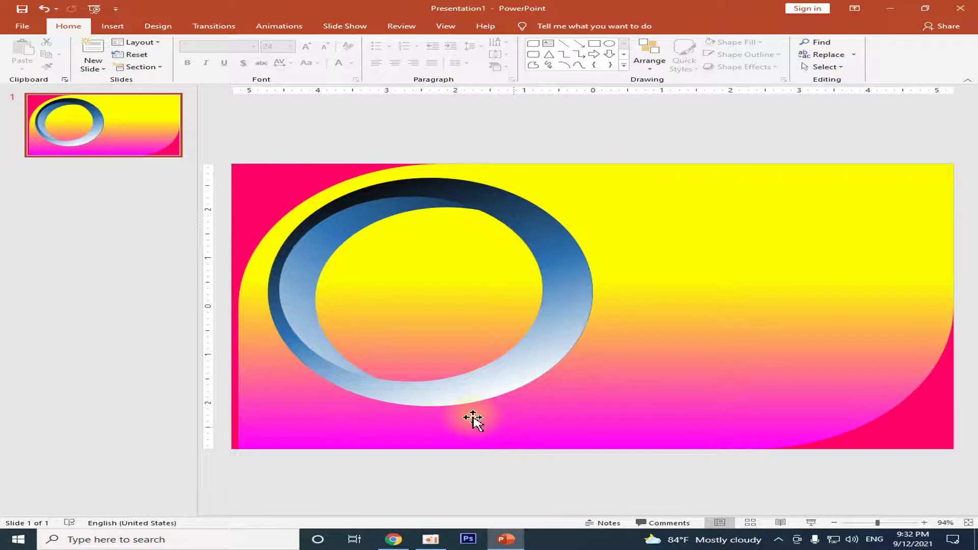
{"action": "left_click", "coordinate": [560, 286]}
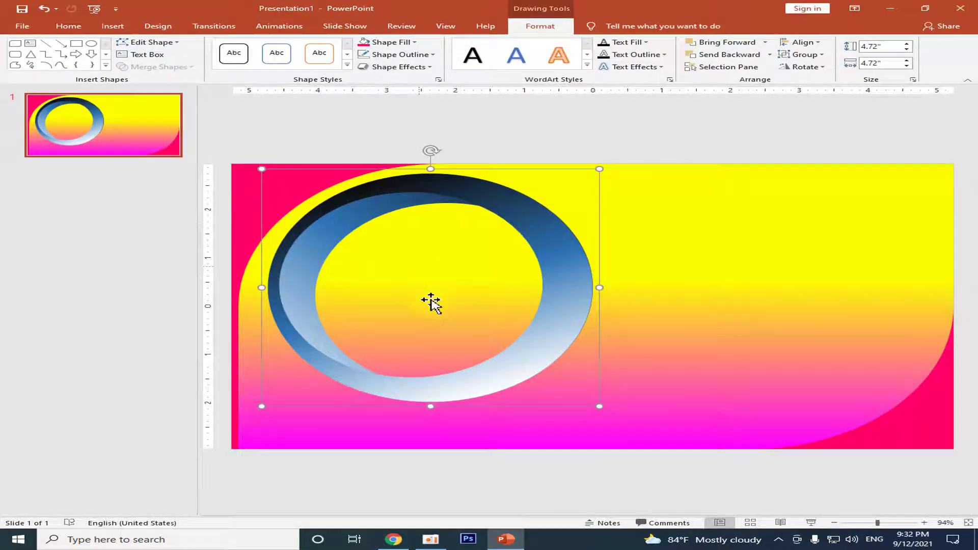
{"action": "left_click", "coordinate": [410, 135]}
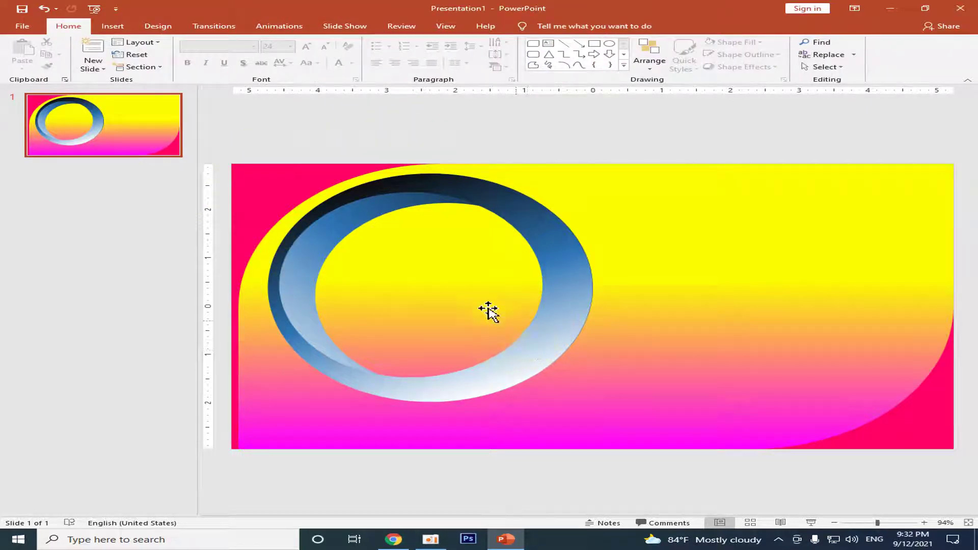
Step: Insert the laptop photo from the Downloads folder onto the slide
{"action": "left_click", "coordinate": [120, 29]}
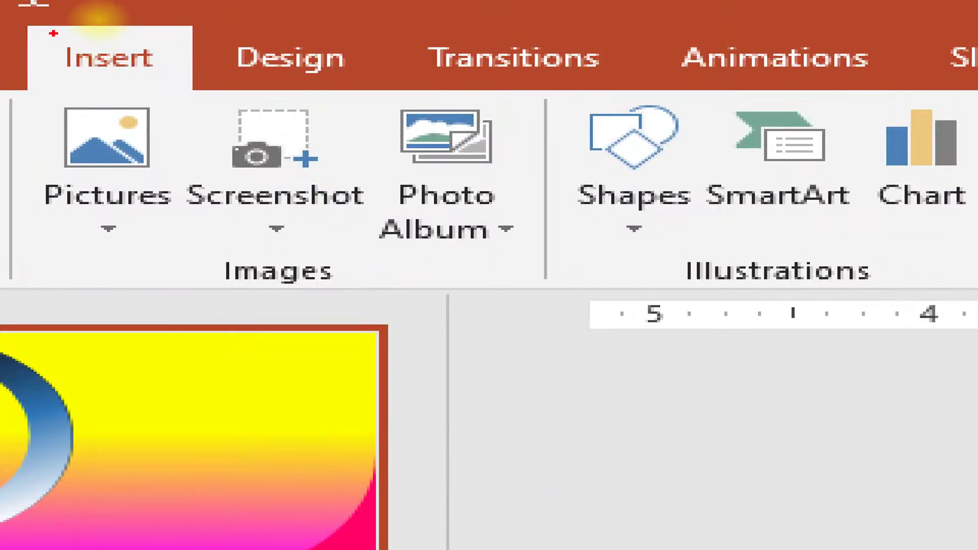
{"action": "left_click_drag", "start_coordinate": [53, 33], "coordinate": [185, 91]}
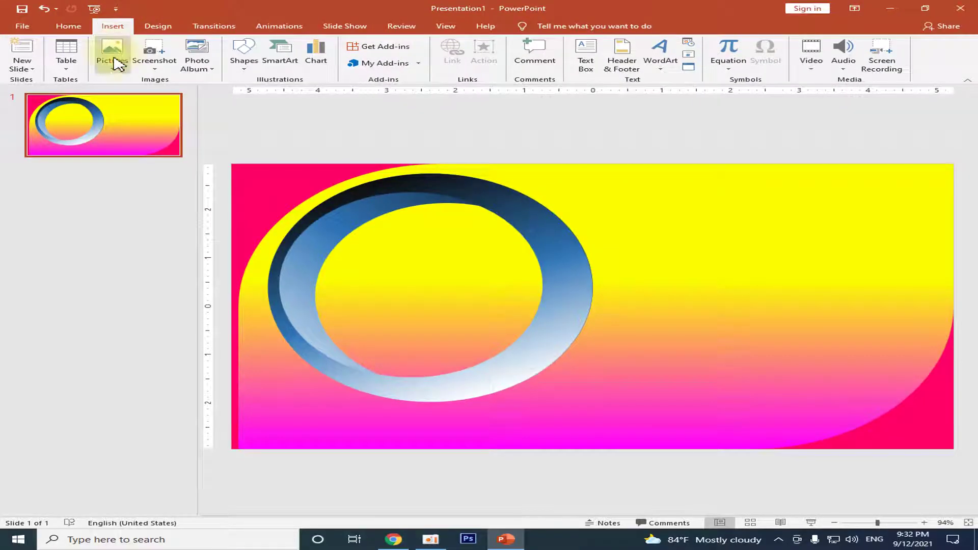
{"action": "left_click", "coordinate": [112, 56]}
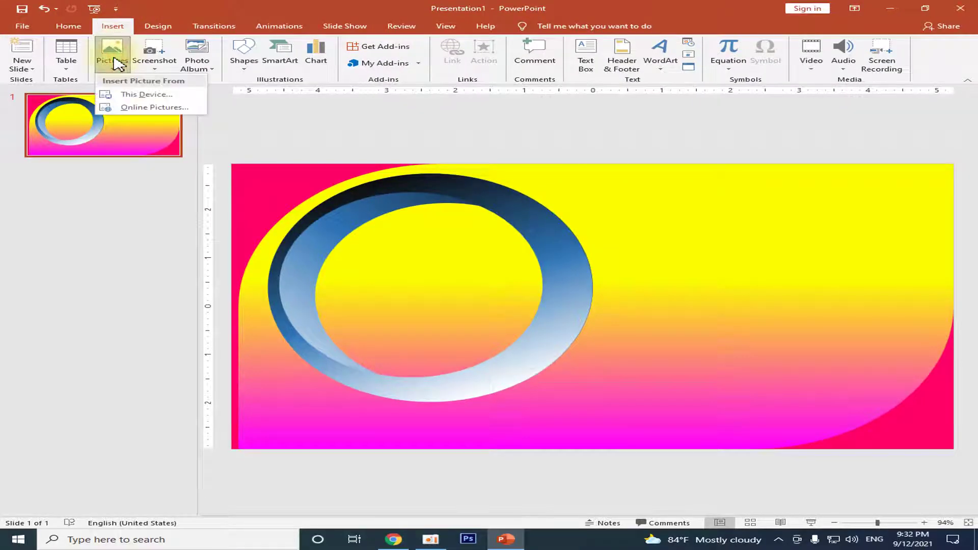
{"action": "left_click", "coordinate": [150, 96]}
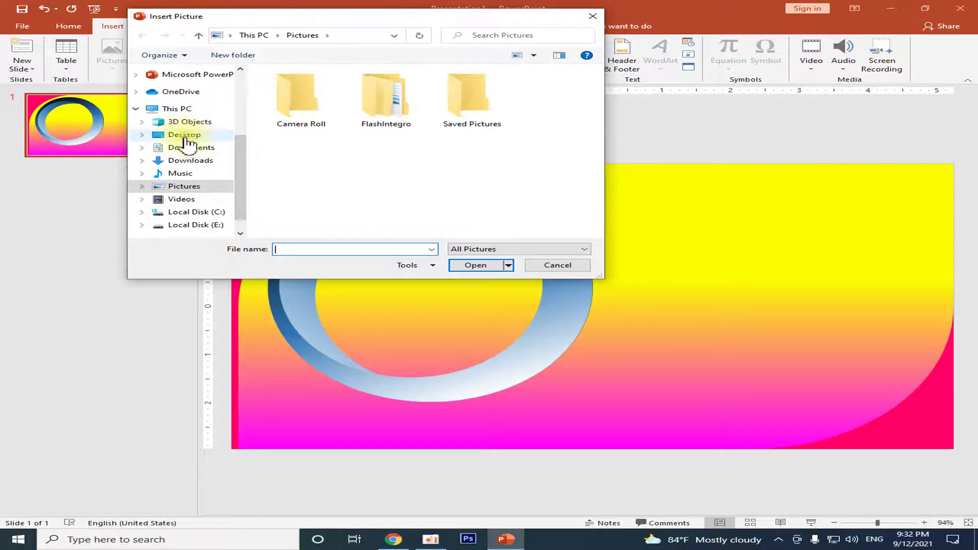
{"action": "left_click", "coordinate": [190, 160]}
{"action": "left_click", "coordinate": [315, 122]}
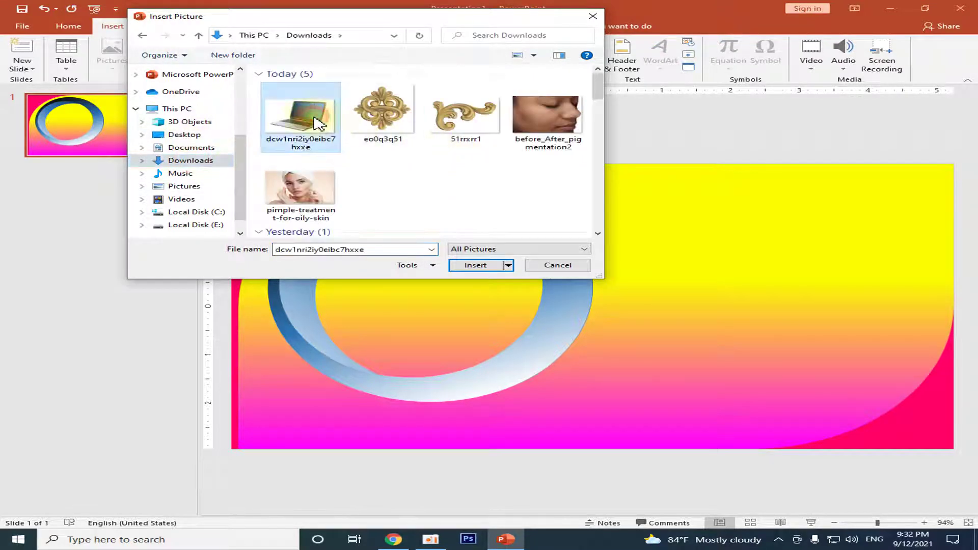
{"action": "left_click", "coordinate": [471, 265]}
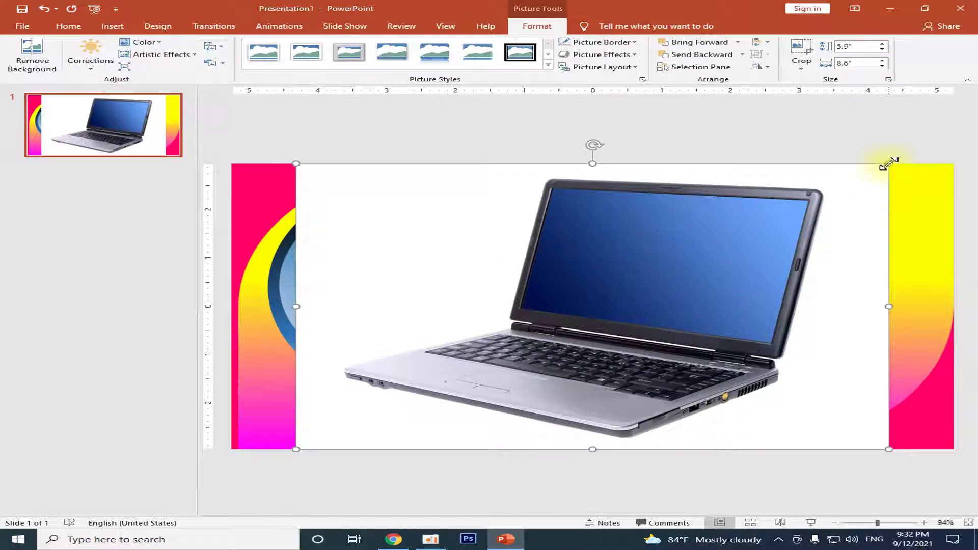
Step: Shrink the laptop photo to 2.41 by 3.51 inches and place it over the ring
{"action": "left_click_drag", "start_coordinate": [889, 164], "coordinate": [539, 332]}
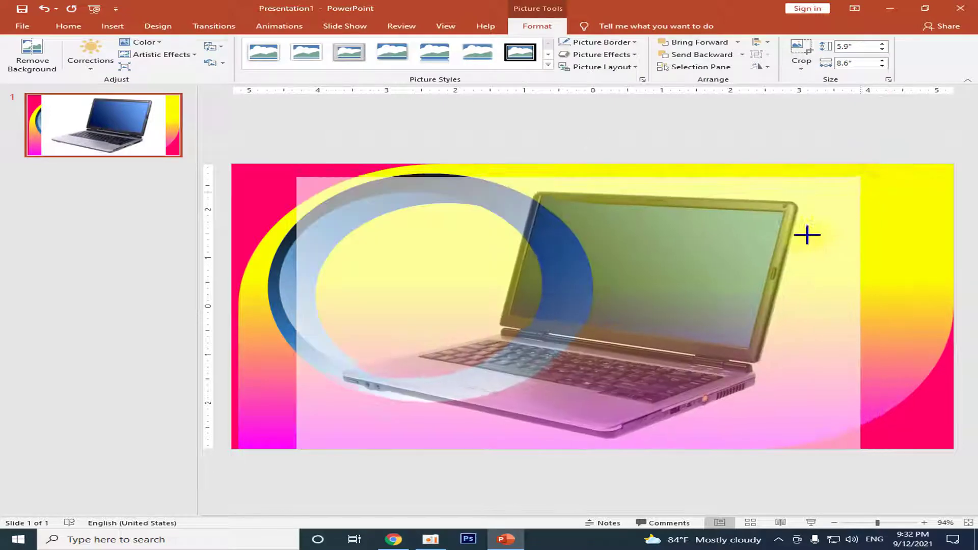
{"action": "mouse_move", "coordinate": [492, 414]}
{"action": "left_mouse_down"}
{"action": "mouse_move", "coordinate": [494, 295]}
{"action": "mouse_move", "coordinate": [508, 304]}
{"action": "left_mouse_up"}
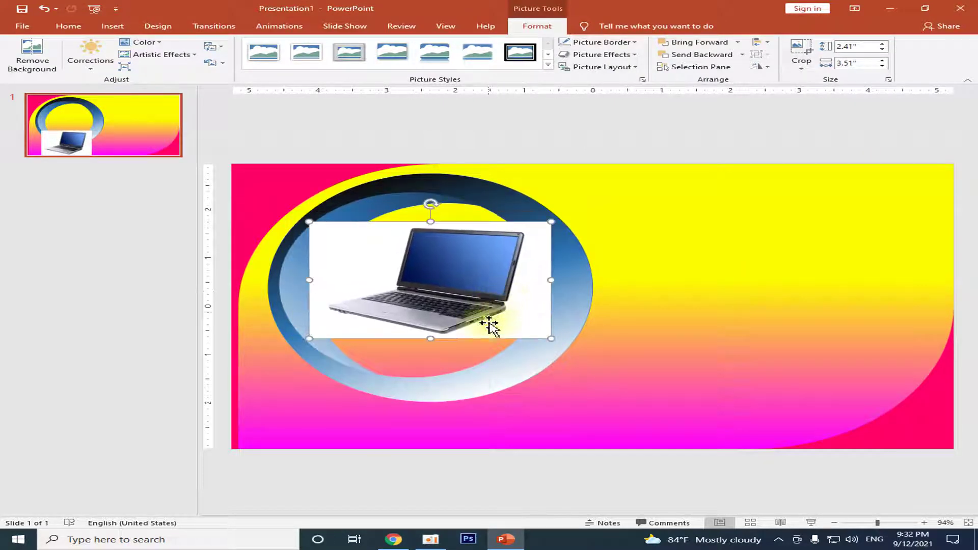
{"action": "left_click", "coordinate": [906, 522]}
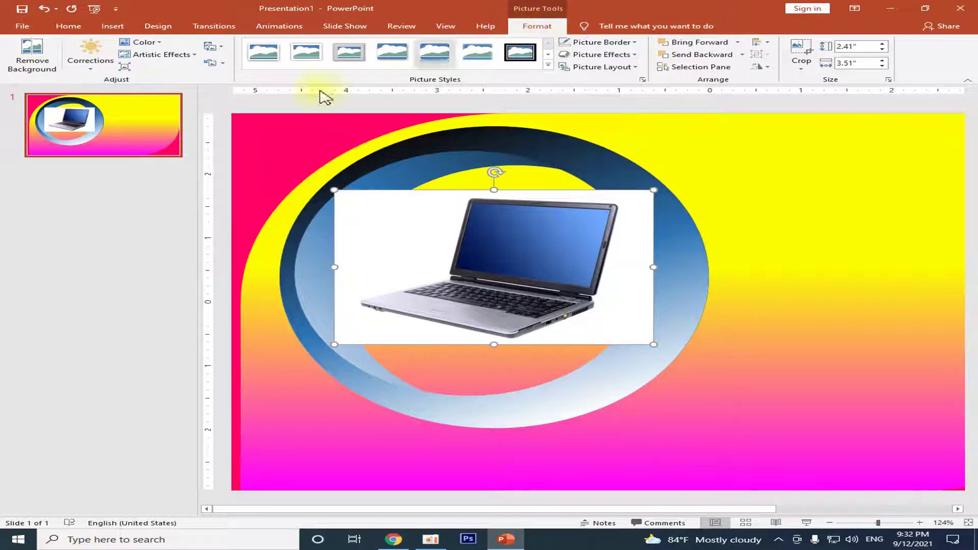
Step: Remove the laptop photo's white background, marking its top, bottom and right edges to keep
{"action": "left_click", "coordinate": [32, 63]}
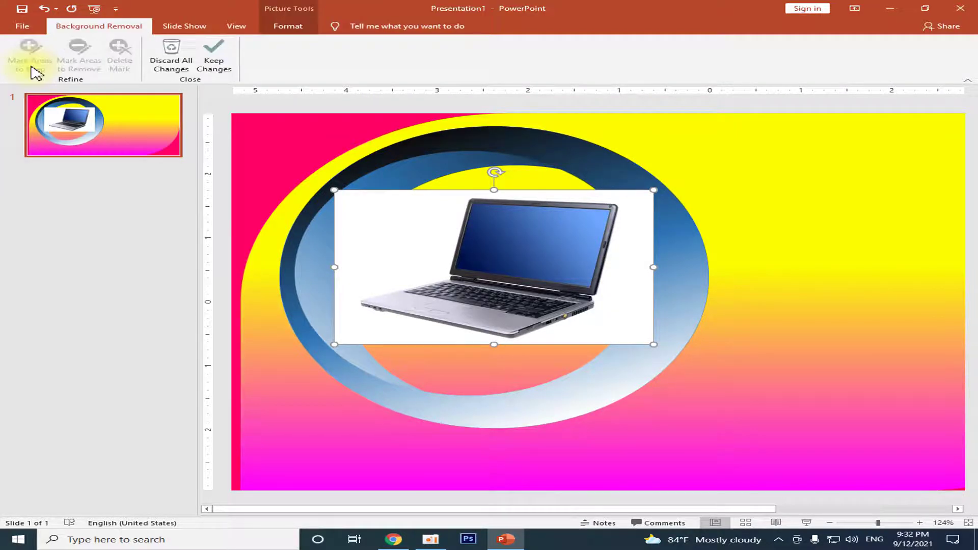
{"action": "left_click", "coordinate": [32, 65]}
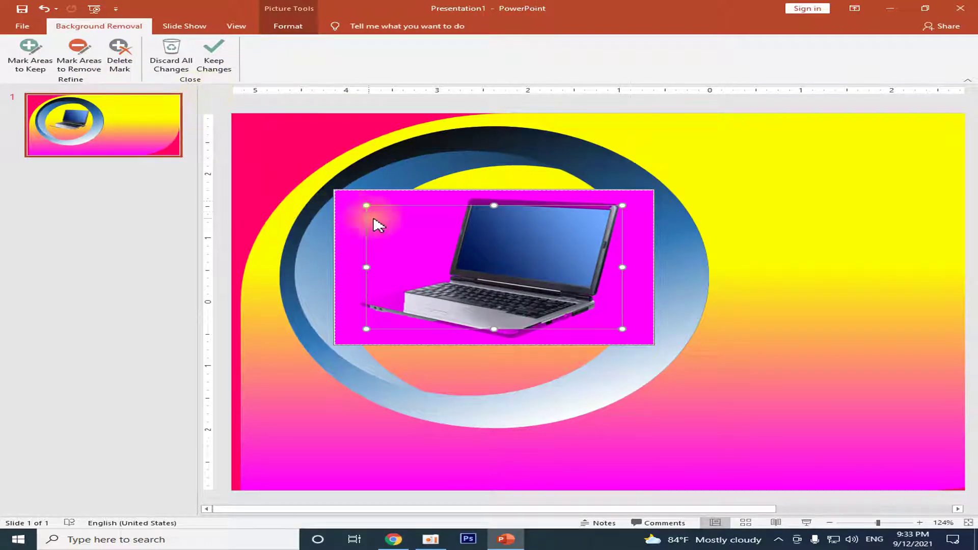
{"action": "left_click", "coordinate": [29, 55]}
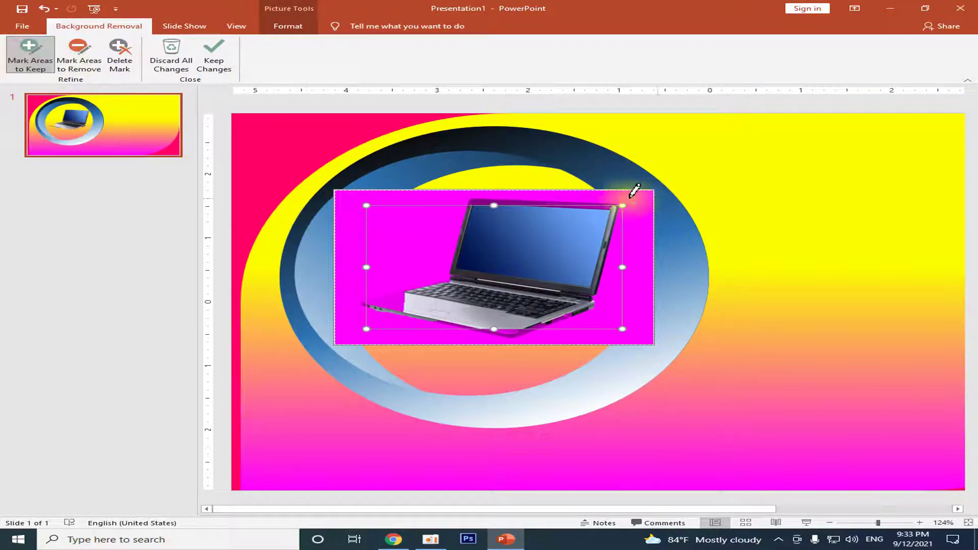
{"action": "left_click", "coordinate": [534, 202]}
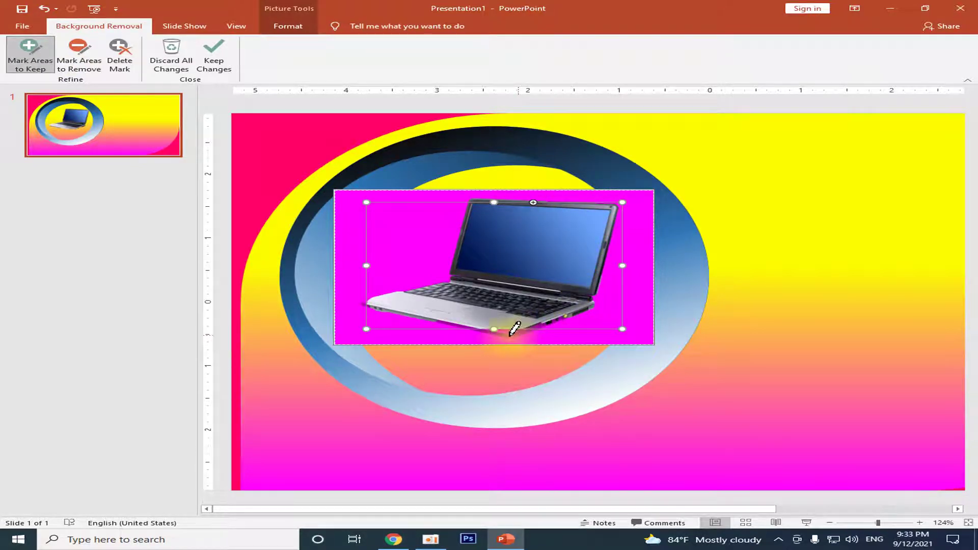
{"action": "left_click_drag", "start_coordinate": [512, 335], "coordinate": [557, 323]}
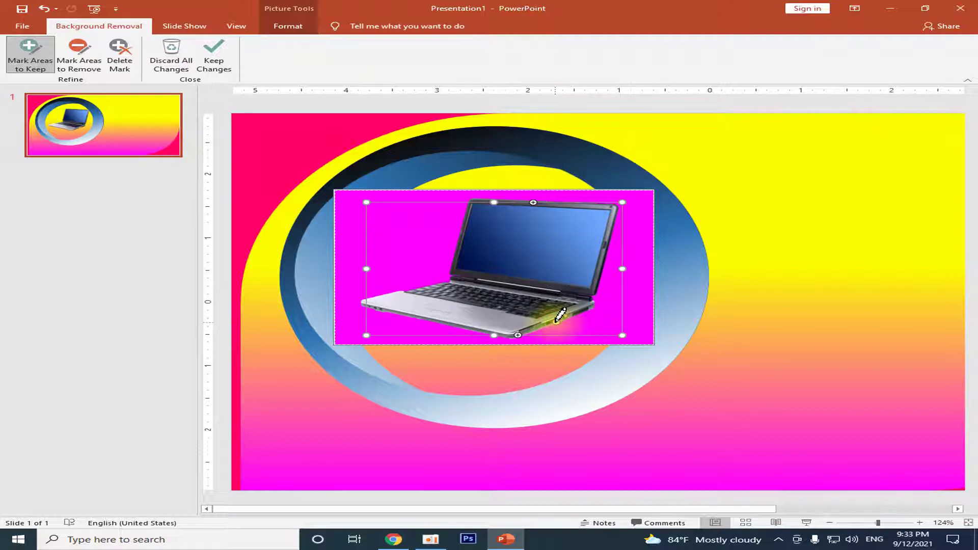
{"action": "left_click", "coordinate": [556, 321]}
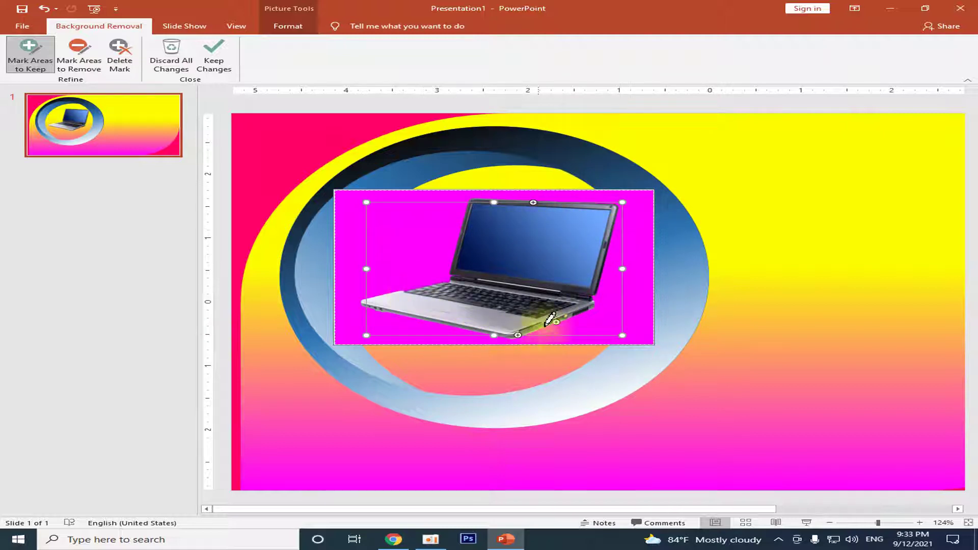
{"action": "left_click", "coordinate": [604, 203]}
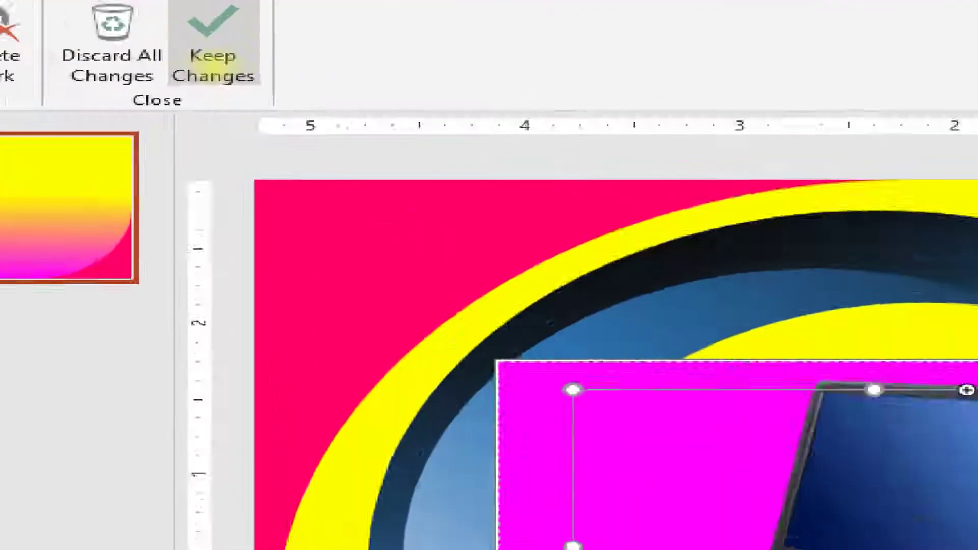
{"action": "left_click", "coordinate": [214, 66]}
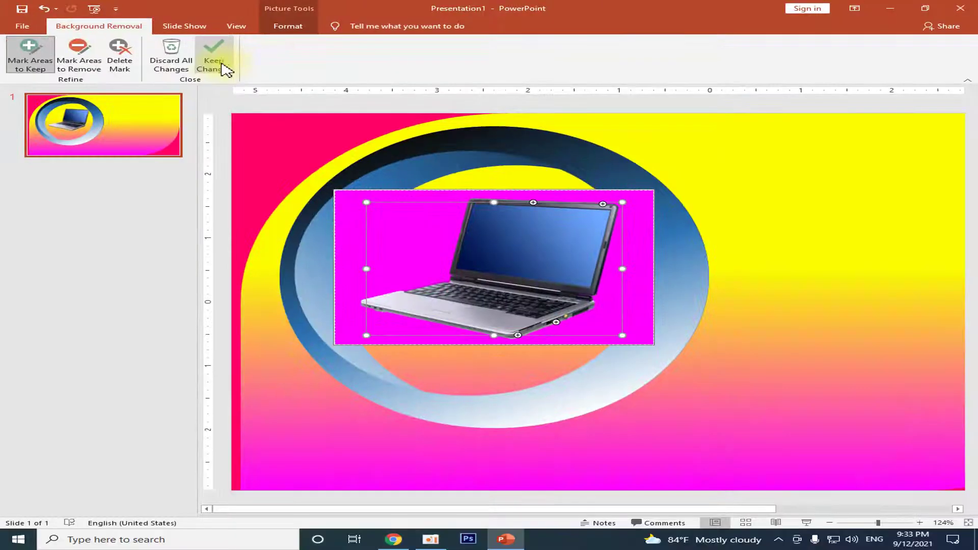
{"action": "left_click", "coordinate": [220, 66]}
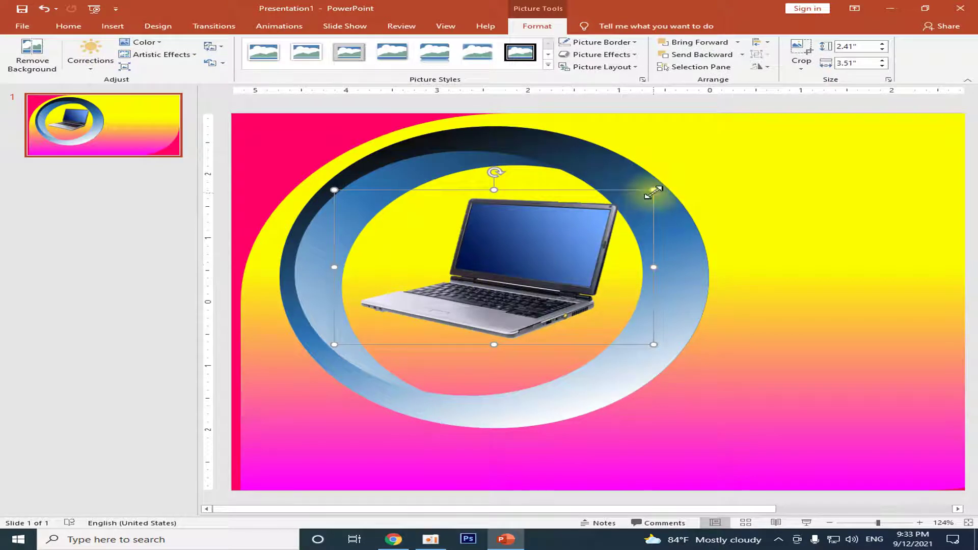
Step: Resize the cut-out laptop repeatedly and move it toward the ring's centre
{"action": "left_click_drag", "start_coordinate": [654, 190], "coordinate": [543, 243]}
{"action": "left_click_drag", "start_coordinate": [450, 308], "coordinate": [502, 286]}
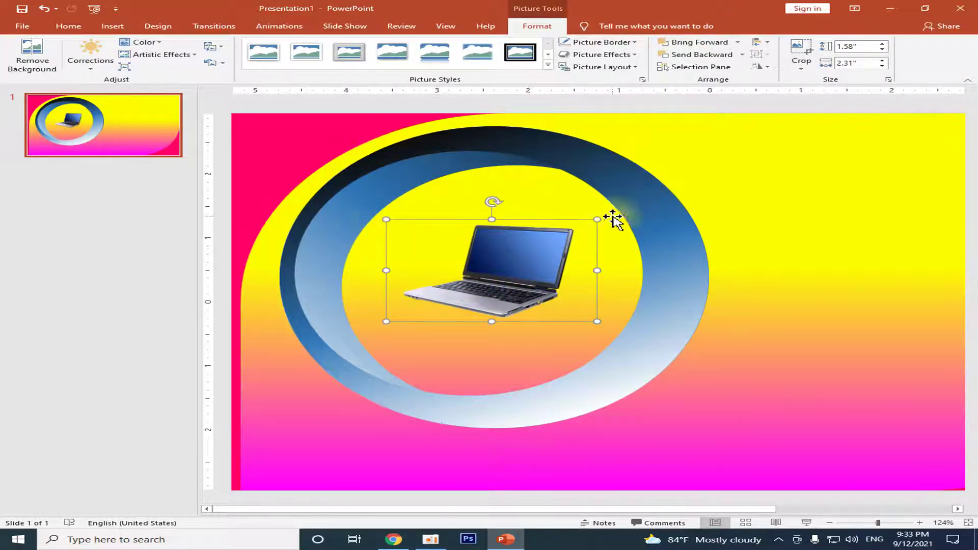
{"action": "left_click_drag", "start_coordinate": [596, 219], "coordinate": [690, 175]}
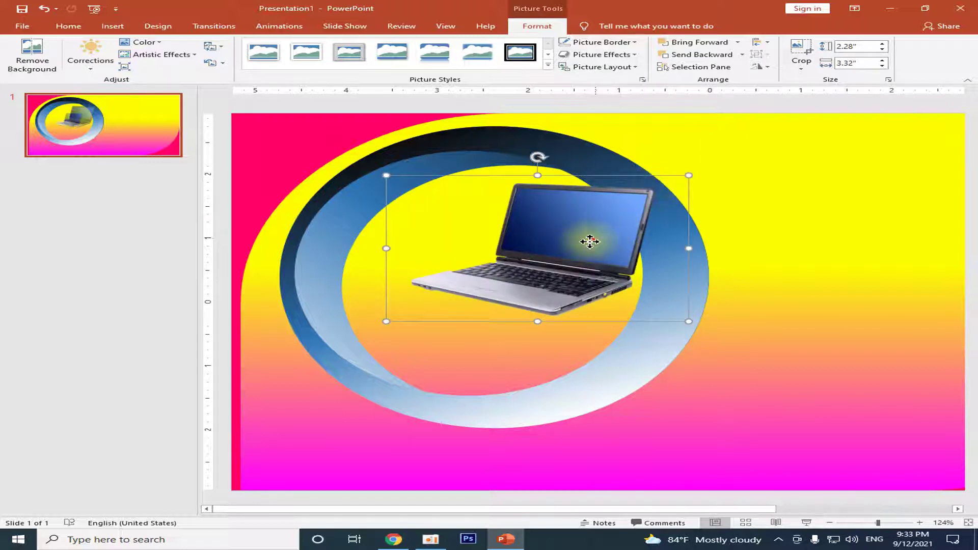
{"action": "left_click_drag", "start_coordinate": [585, 230], "coordinate": [535, 266]}
{"action": "left_click_drag", "start_coordinate": [630, 200], "coordinate": [681, 176]}
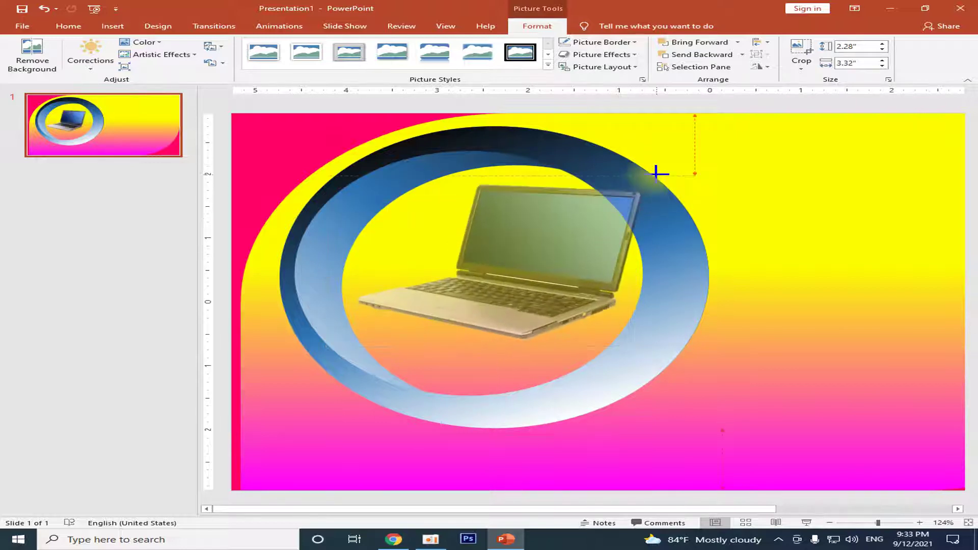
{"action": "left_click_drag", "start_coordinate": [583, 248], "coordinate": [580, 262]}
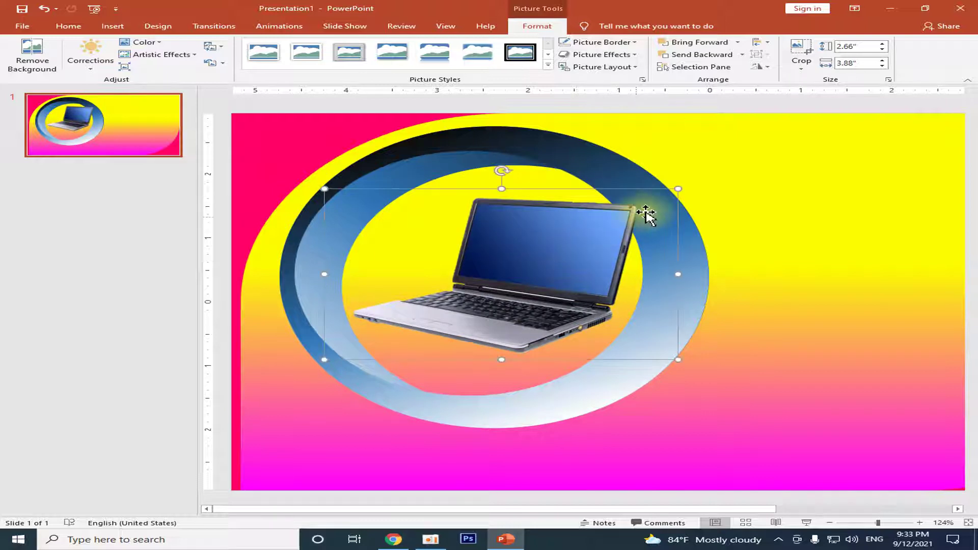
{"action": "left_click_drag", "start_coordinate": [678, 190], "coordinate": [741, 158]}
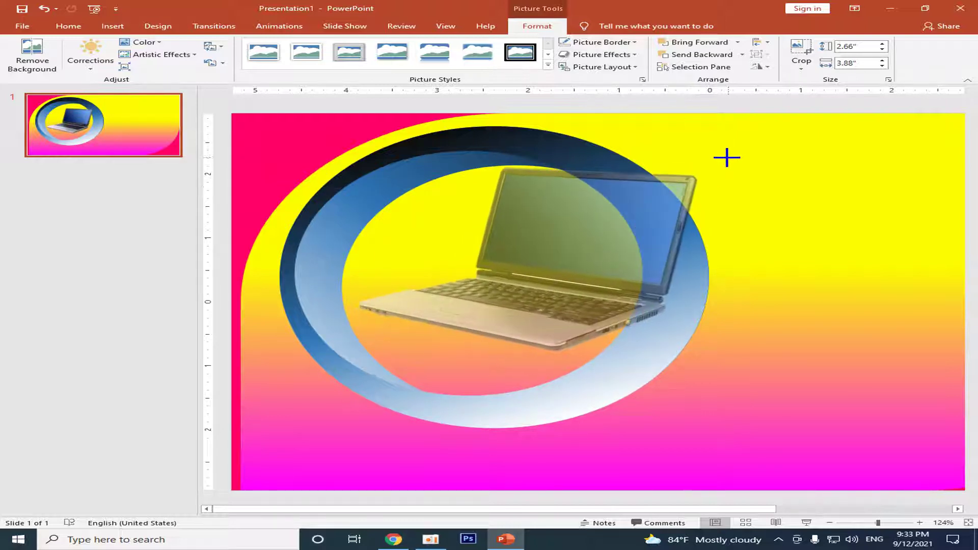
{"action": "left_click_drag", "start_coordinate": [696, 233], "coordinate": [564, 286]}
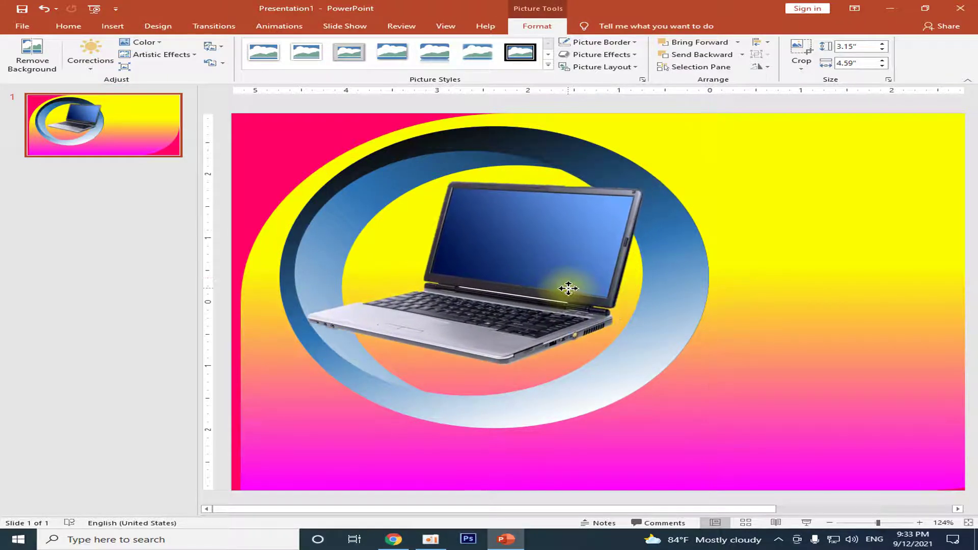
{"action": "left_click_drag", "start_coordinate": [690, 171], "coordinate": [624, 203]}
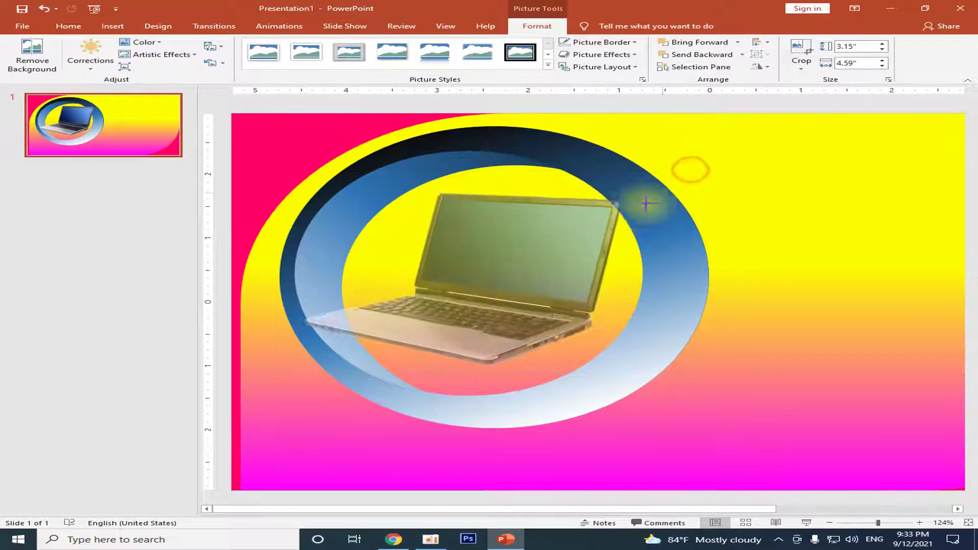
{"action": "left_click_drag", "start_coordinate": [539, 276], "coordinate": [560, 265]}
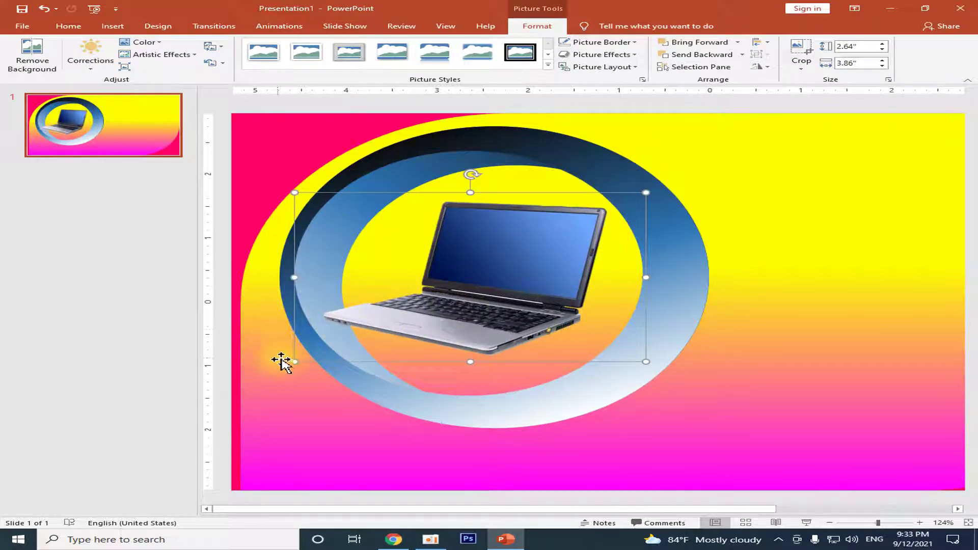
{"action": "mouse_move", "coordinate": [291, 360]}
{"action": "left_mouse_down"}
{"action": "mouse_move", "coordinate": [339, 348]}
{"action": "mouse_move", "coordinate": [343, 389]}
{"action": "left_mouse_up"}
{"action": "left_click", "coordinate": [334, 434]}
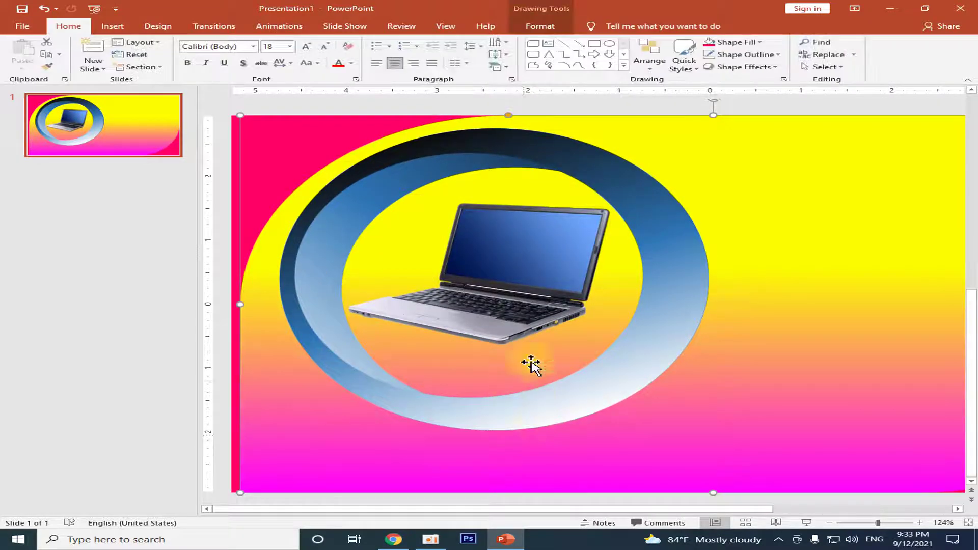
Step: Fine-tune the laptop to 2.75 by 4.01 inches inside the ring, then zoom out
{"action": "left_click", "coordinate": [543, 315]}
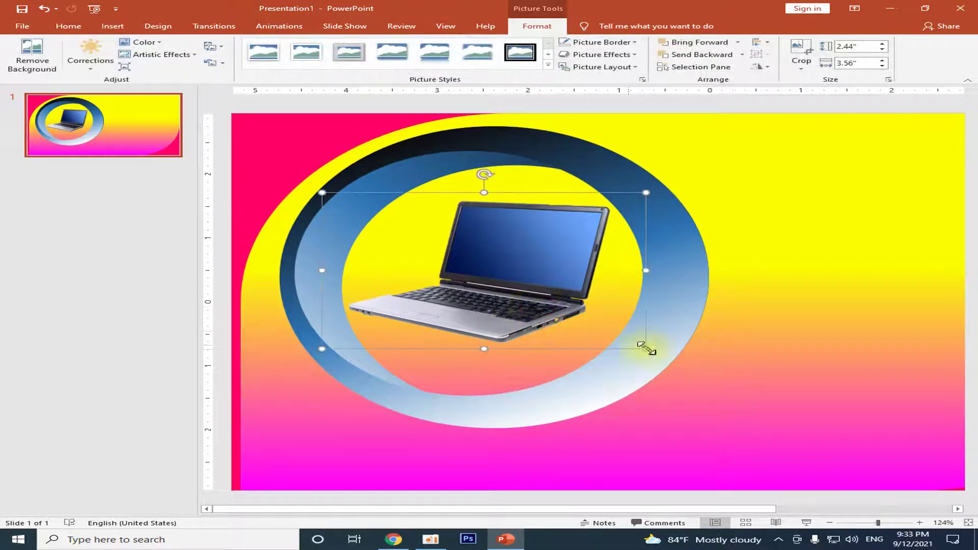
{"action": "left_click", "coordinate": [655, 360]}
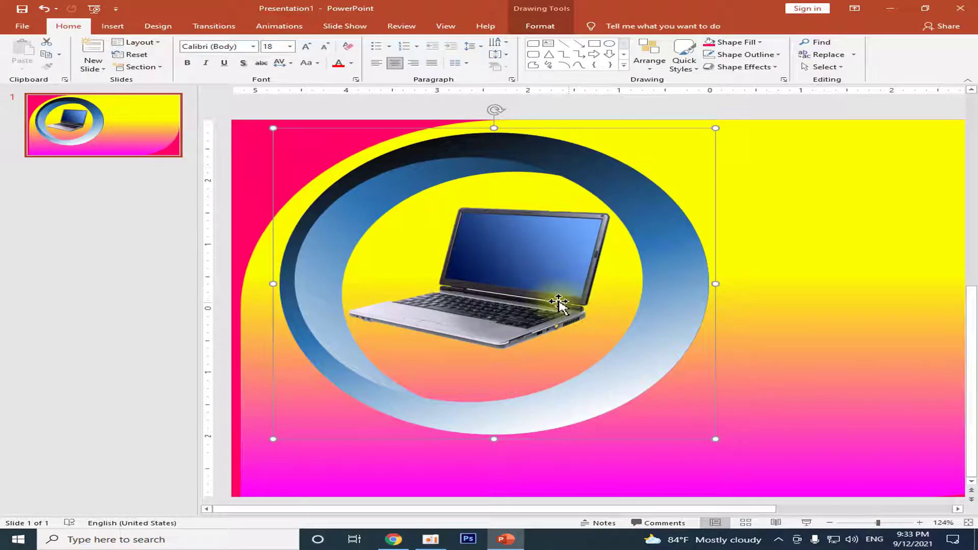
{"action": "left_click", "coordinate": [527, 330]}
{"action": "left_click", "coordinate": [640, 355]}
{"action": "mouse_move", "coordinate": [642, 347]}
{"action": "left_mouse_down"}
{"action": "mouse_move", "coordinate": [652, 359]}
{"action": "mouse_move", "coordinate": [657, 351]}
{"action": "left_mouse_up"}
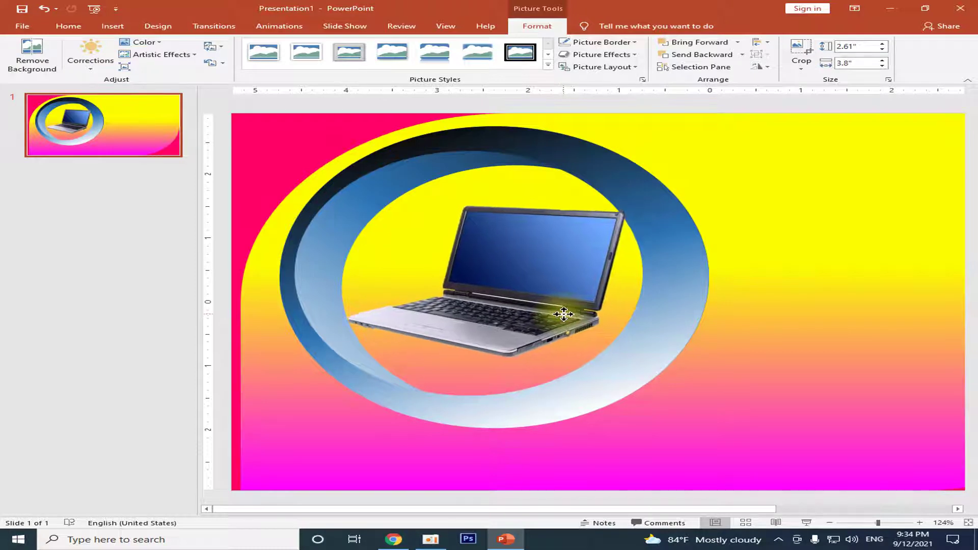
{"action": "left_click_drag", "start_coordinate": [559, 317], "coordinate": [541, 324]}
{"action": "left_click_drag", "start_coordinate": [642, 207], "coordinate": [661, 197]}
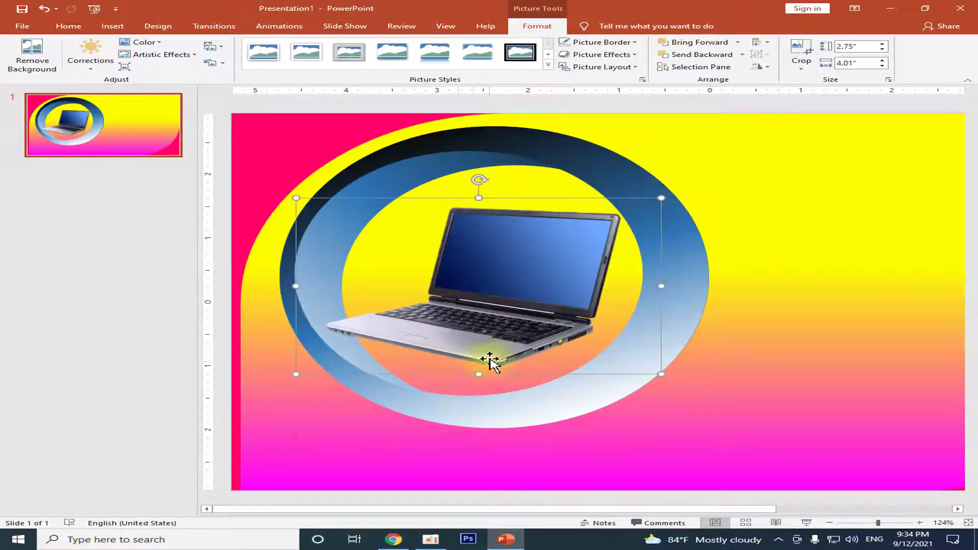
{"action": "left_click_drag", "start_coordinate": [296, 372], "coordinate": [336, 360]}
{"action": "left_click", "coordinate": [366, 427]}
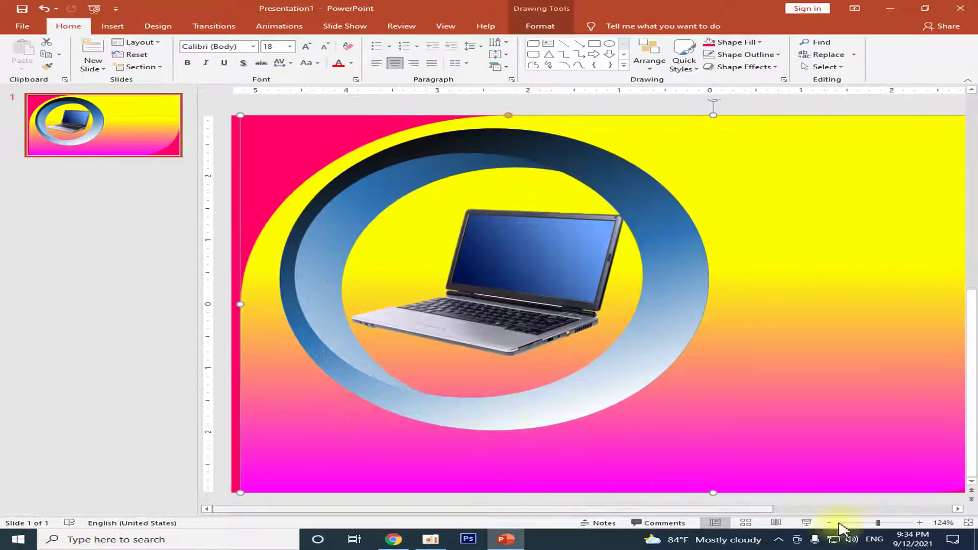
{"action": "left_click", "coordinate": [868, 523]}
{"action": "left_click", "coordinate": [699, 467]}
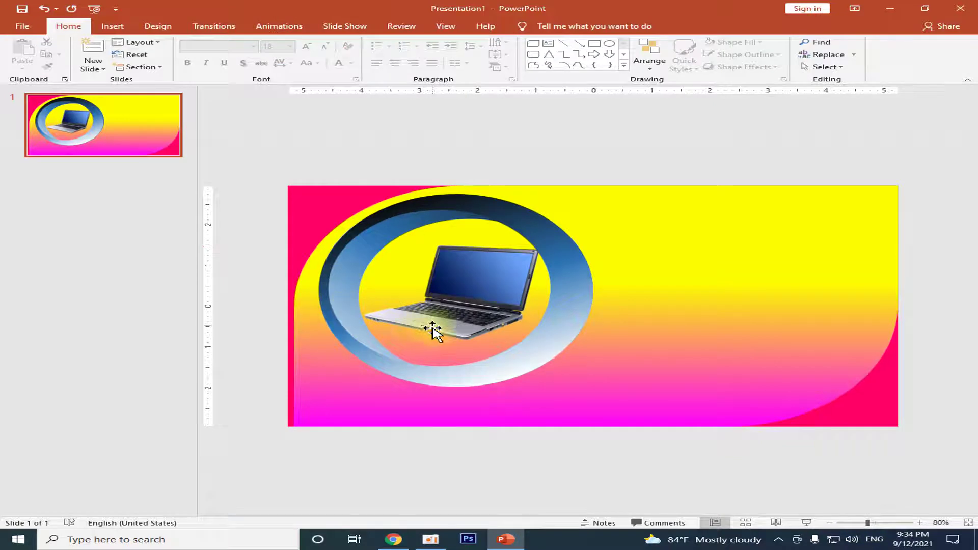
Step: Ungroup the ring, test-move and delete one piece, then undo both changes
{"action": "left_click", "coordinate": [554, 325]}
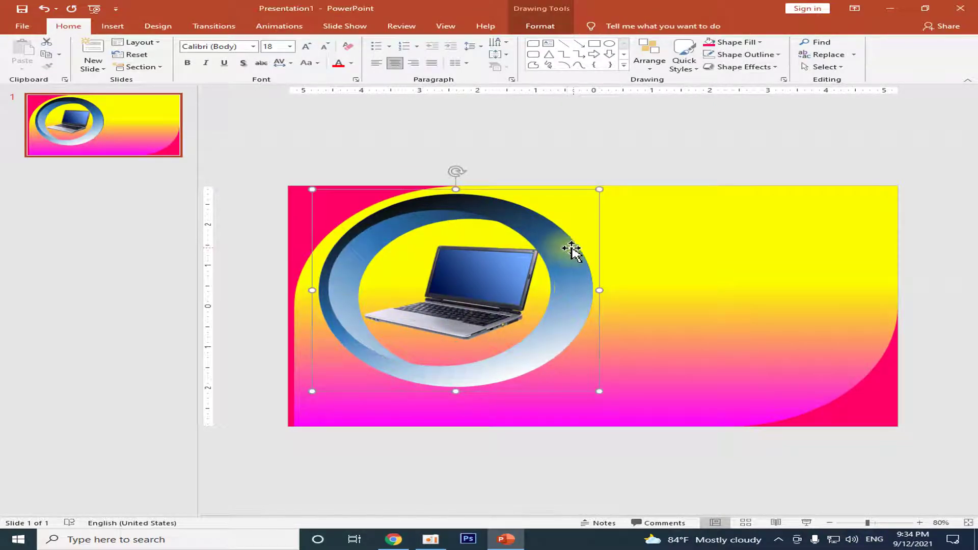
{"action": "left_click", "coordinate": [539, 26]}
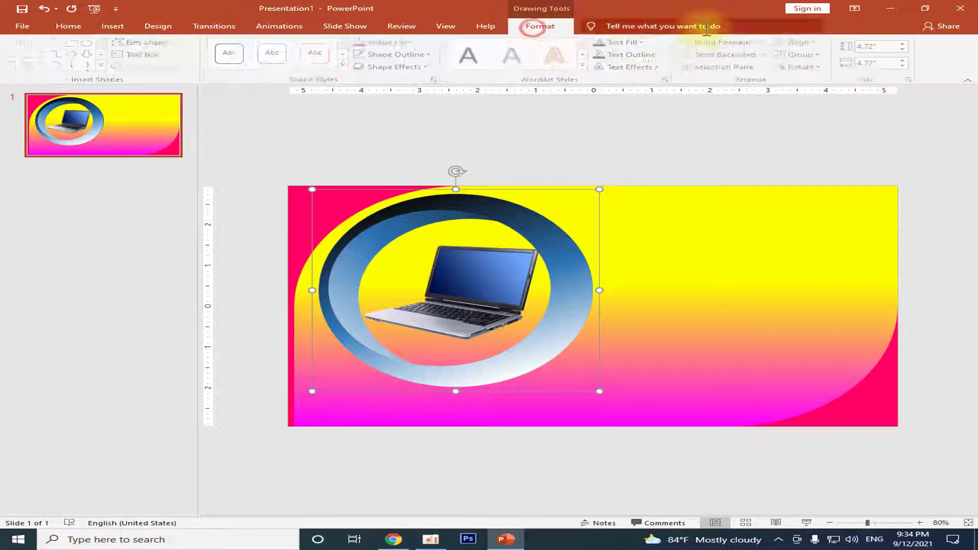
{"action": "left_click", "coordinate": [799, 55]}
{"action": "left_click", "coordinate": [813, 95]}
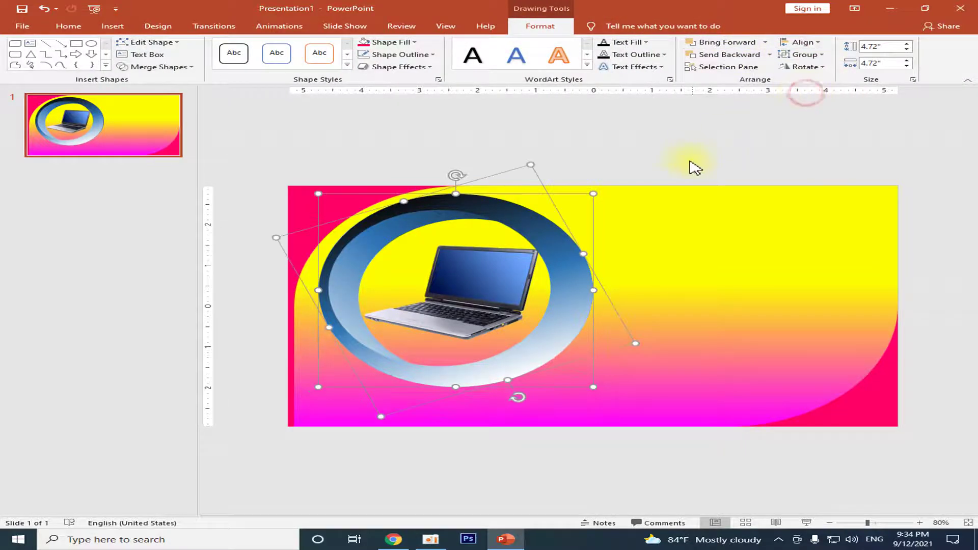
{"action": "left_click", "coordinate": [689, 166]}
{"action": "mouse_move", "coordinate": [535, 236]}
{"action": "left_mouse_down"}
{"action": "mouse_move", "coordinate": [799, 218]}
{"action": "mouse_move", "coordinate": [756, 270]}
{"action": "left_mouse_up"}
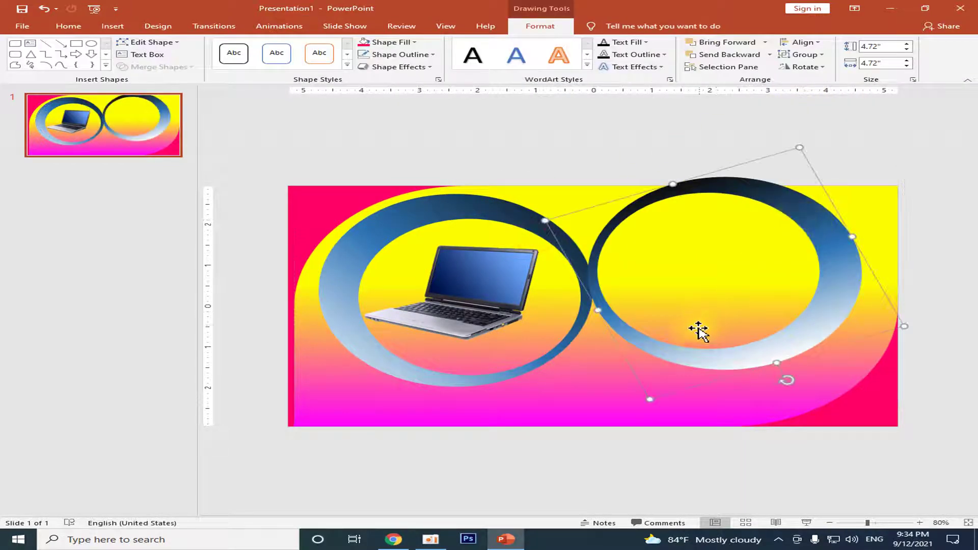
{"action": "key", "text": "Delete"}
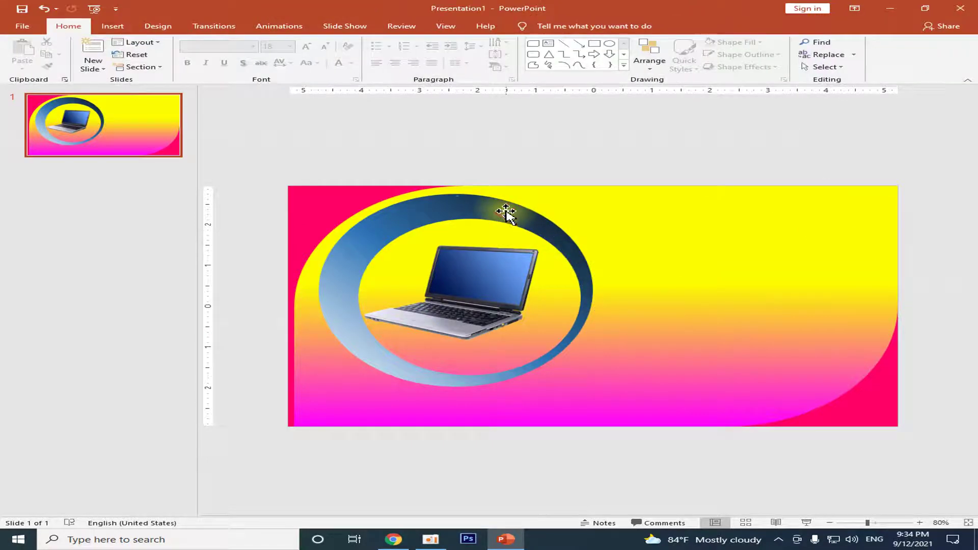
{"action": "left_click", "coordinate": [506, 212]}
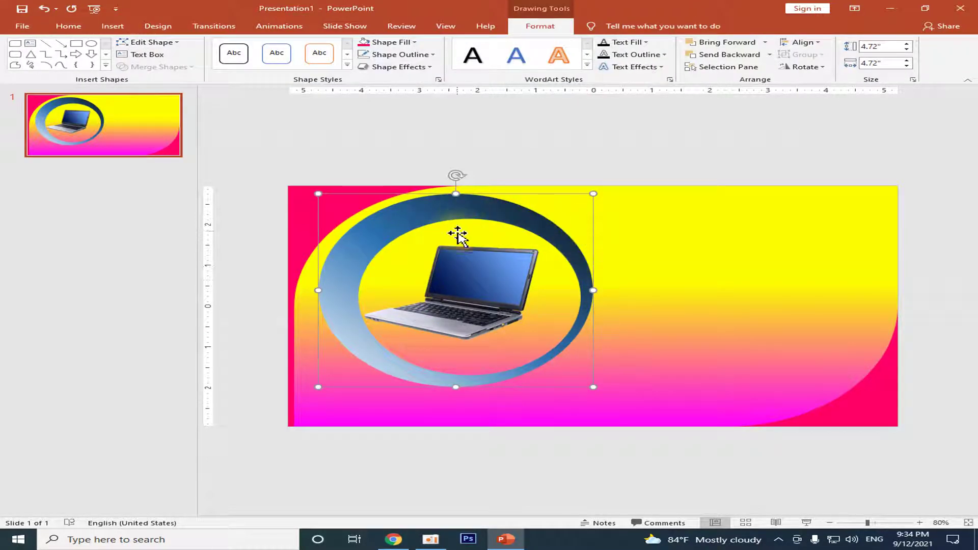
{"action": "key", "text": "ctrl+z"}
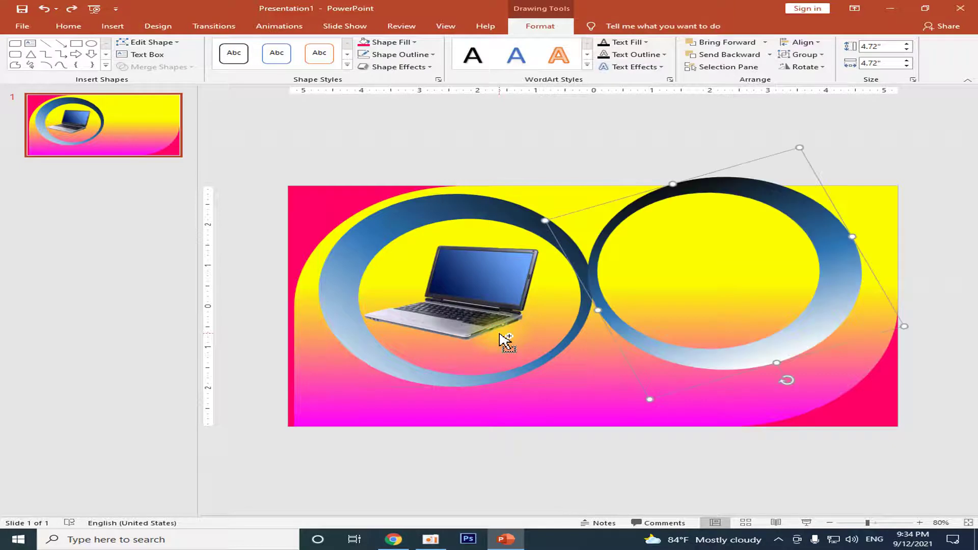
{"action": "key", "text": "ctrl+z"}
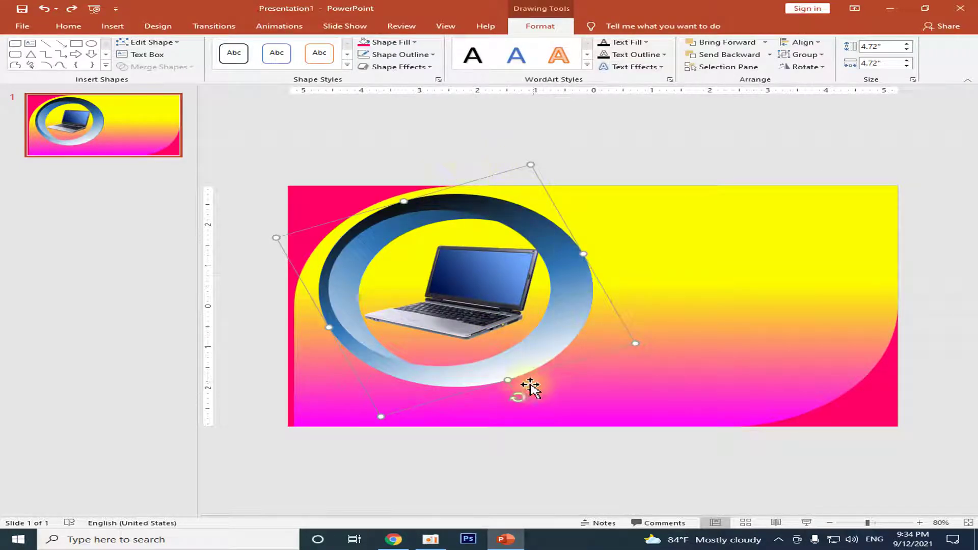
Step: Rotate the ring until its dark edge sits toward the upper left
{"action": "left_click_drag", "start_coordinate": [521, 397], "coordinate": [583, 343]}
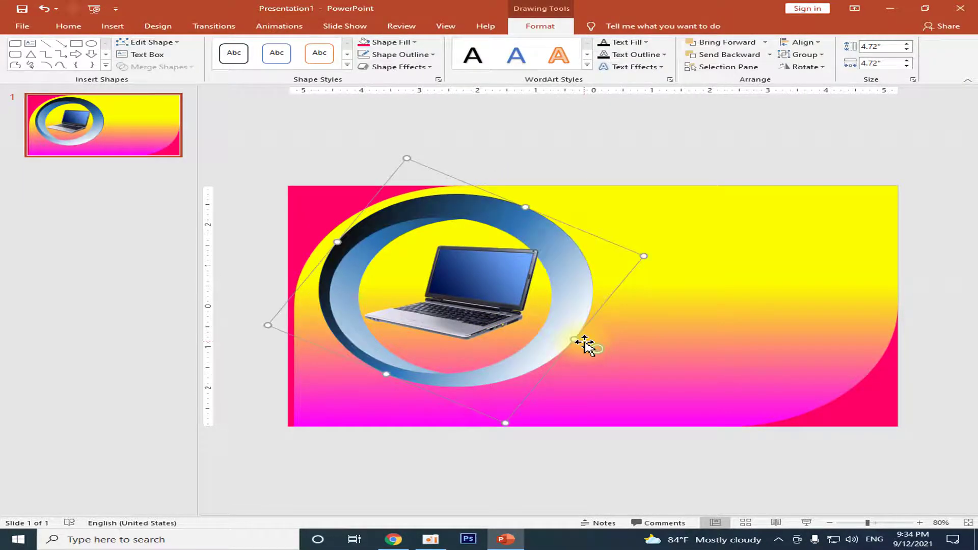
{"action": "left_click_drag", "start_coordinate": [597, 346], "coordinate": [607, 306]}
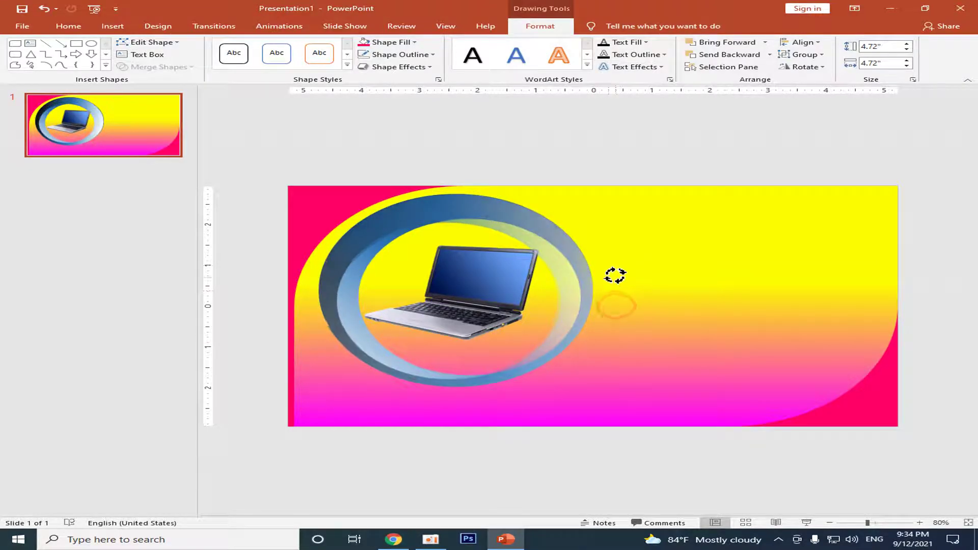
{"action": "mouse_move", "coordinate": [616, 307]}
{"action": "left_mouse_down"}
{"action": "mouse_move", "coordinate": [579, 234]}
{"action": "mouse_move", "coordinate": [460, 277]}
{"action": "mouse_move", "coordinate": [478, 305]}
{"action": "mouse_move", "coordinate": [498, 271]}
{"action": "left_mouse_up"}
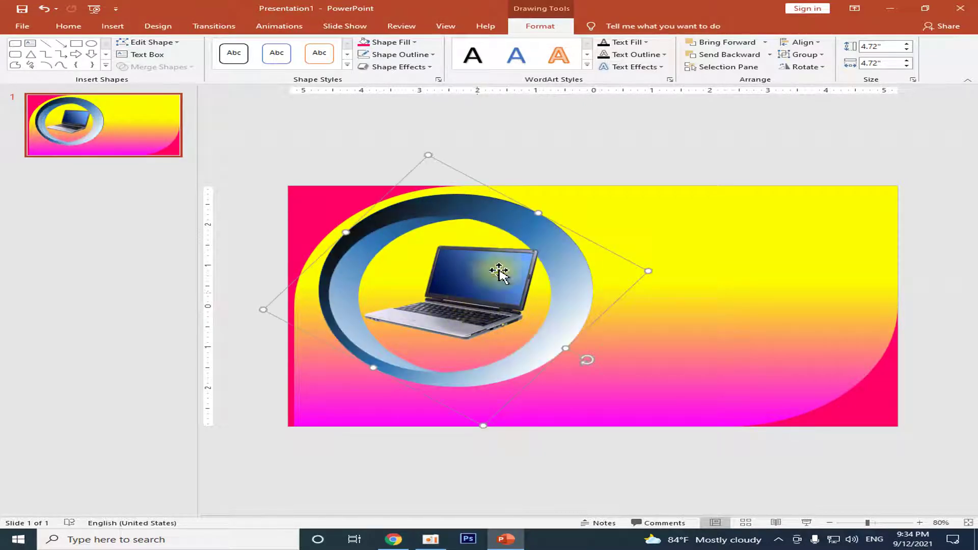
{"action": "left_click", "coordinate": [562, 172]}
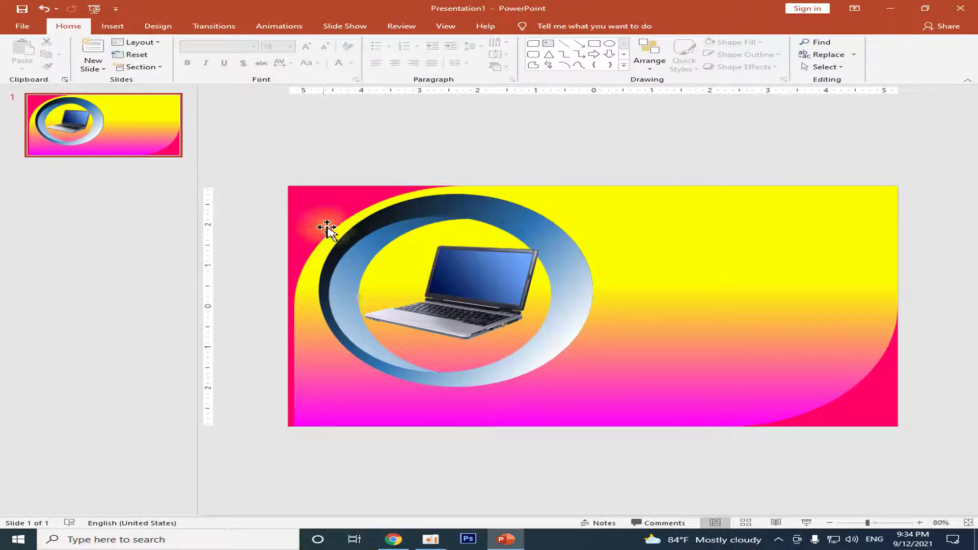
Step: Marquee-select the ring and laptop photo together
{"action": "left_click_drag", "start_coordinate": [237, 158], "coordinate": [539, 337]}
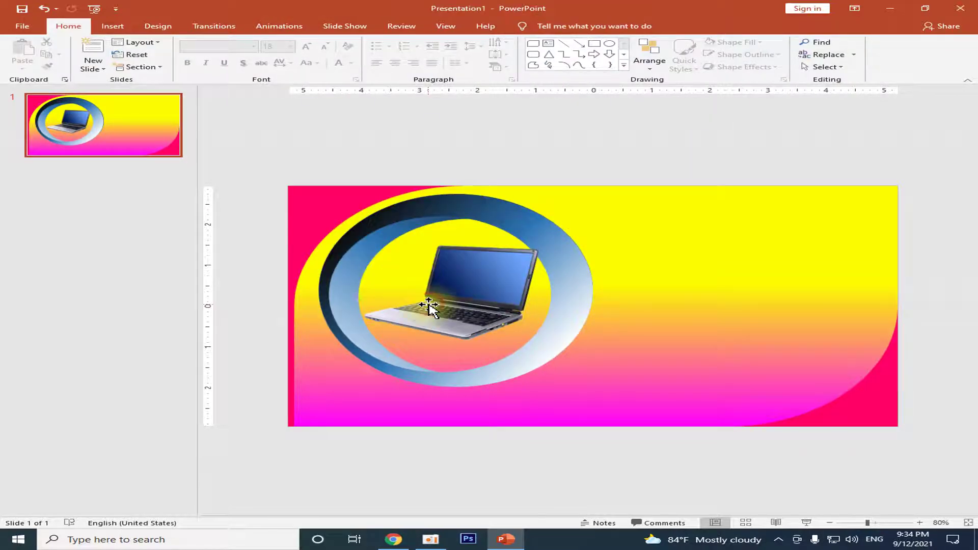
{"action": "left_click", "coordinate": [429, 305]}
{"action": "left_click", "coordinate": [280, 182]}
{"action": "left_click_drag", "start_coordinate": [239, 150], "coordinate": [720, 443]}
{"action": "left_click", "coordinate": [606, 30]}
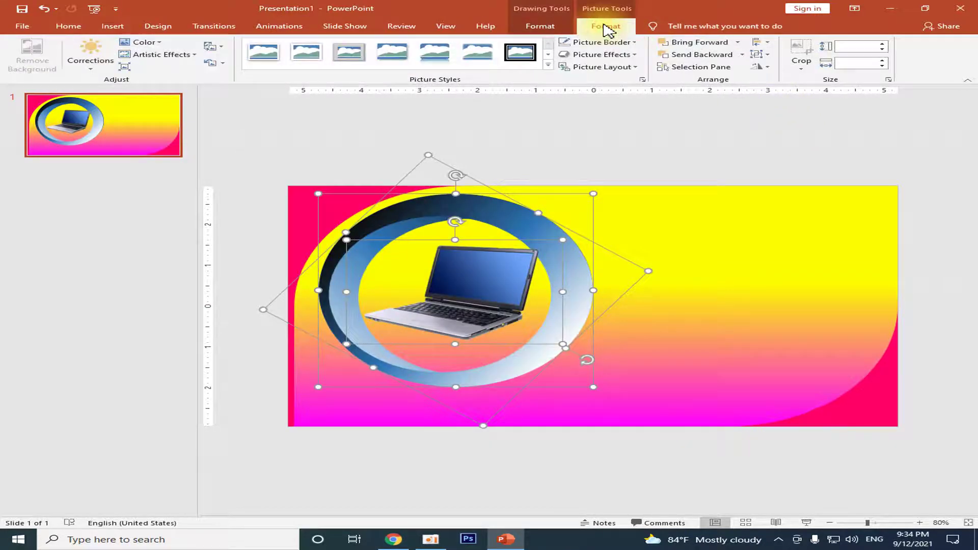
Step: Apply Align Center and Align Middle to the ring and laptop, then select the laptop
{"action": "left_click", "coordinate": [546, 30]}
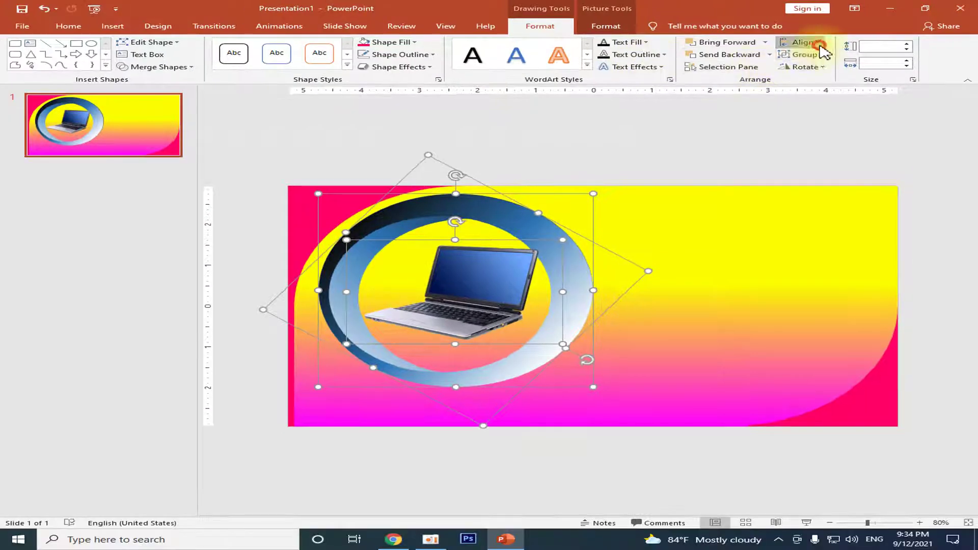
{"action": "left_click", "coordinate": [819, 43]}
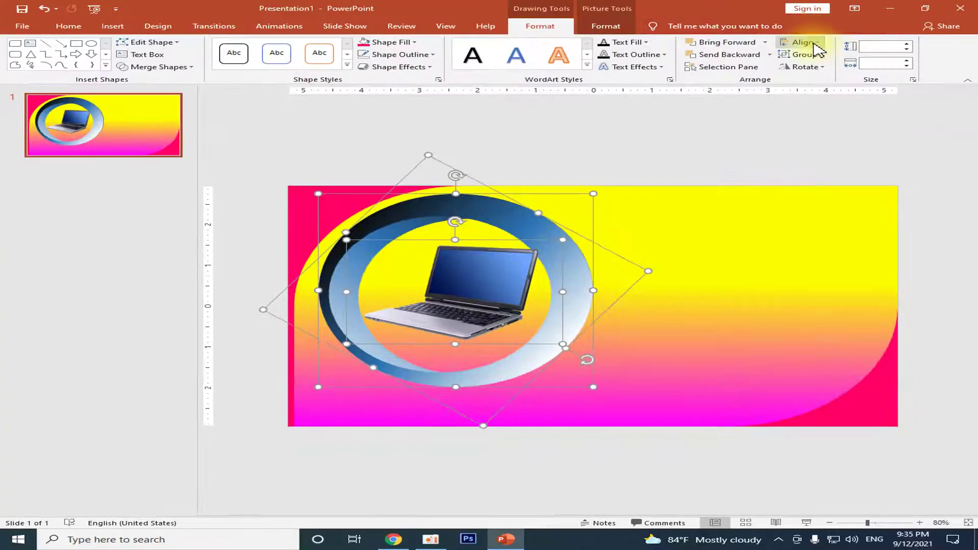
{"action": "left_click", "coordinate": [814, 45]}
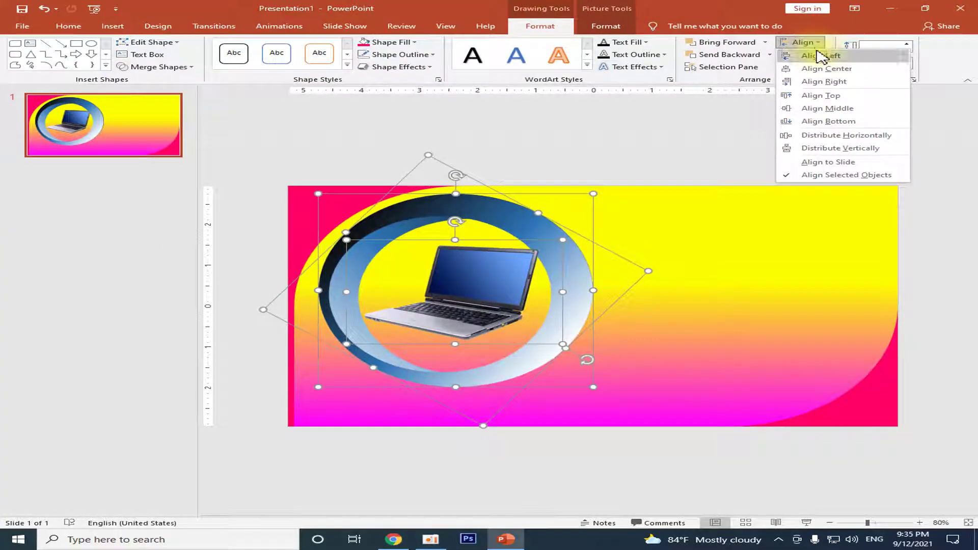
{"action": "left_click", "coordinate": [826, 68]}
{"action": "left_click", "coordinate": [802, 42]}
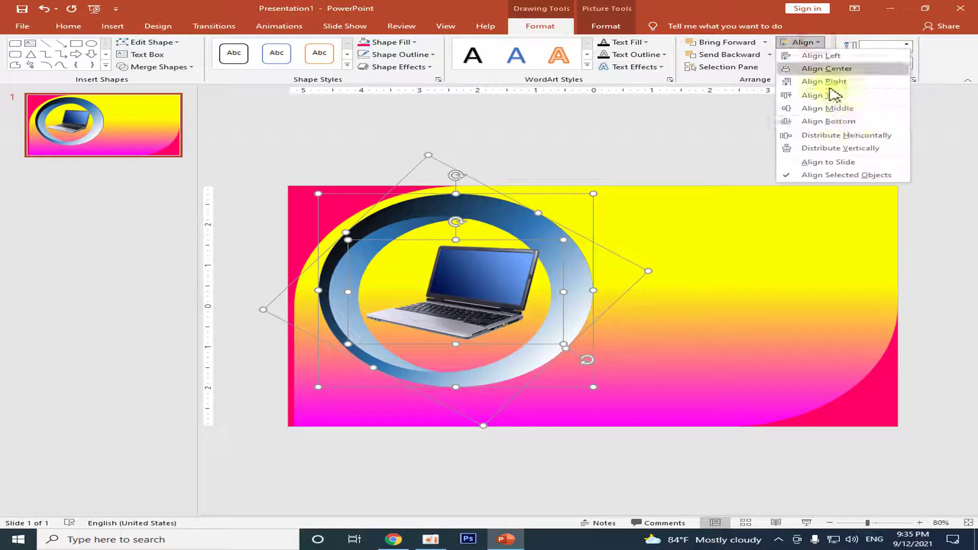
{"action": "left_click", "coordinate": [850, 122]}
{"action": "left_click", "coordinate": [618, 161]}
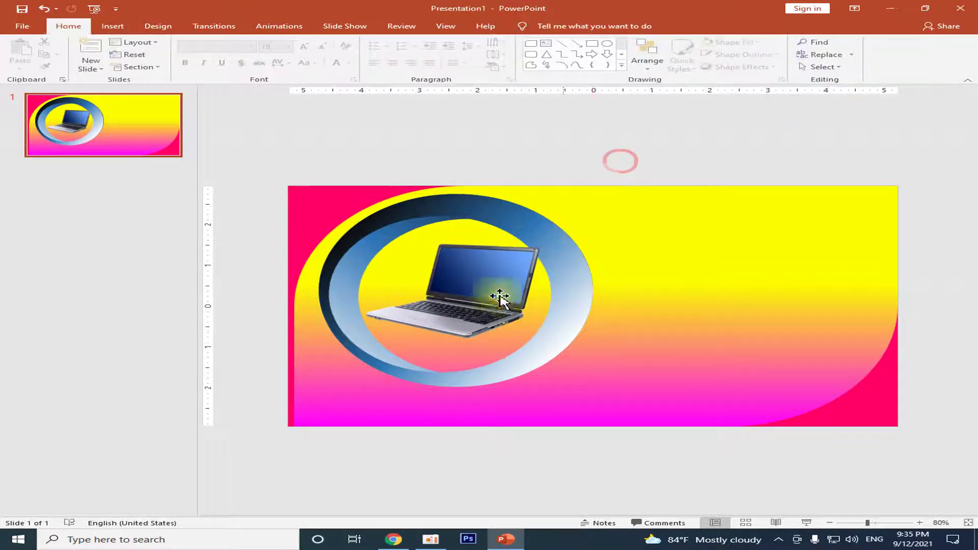
{"action": "left_click", "coordinate": [477, 307]}
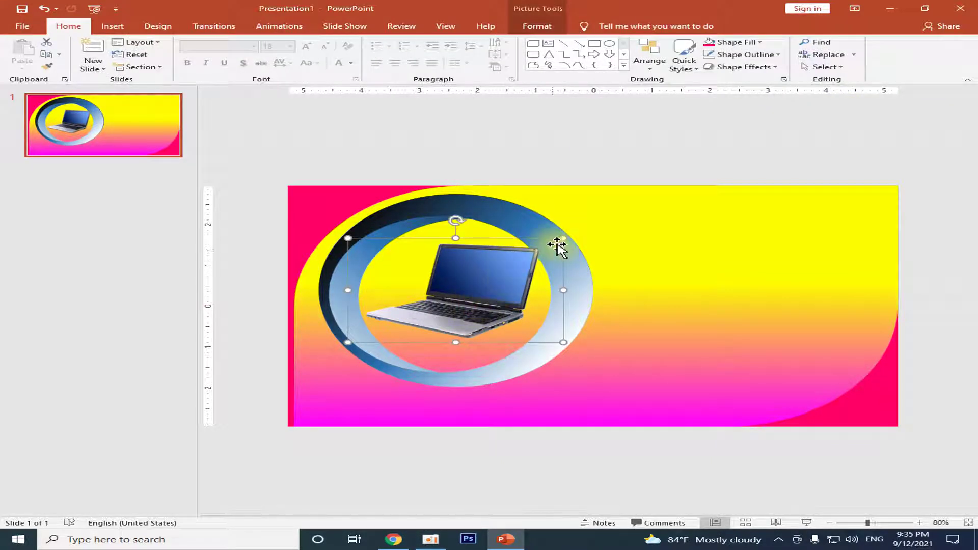
Step: Shrink the laptop slightly and group it with the ring
{"action": "left_click_drag", "start_coordinate": [560, 240], "coordinate": [549, 242]}
{"action": "left_click", "coordinate": [524, 153]}
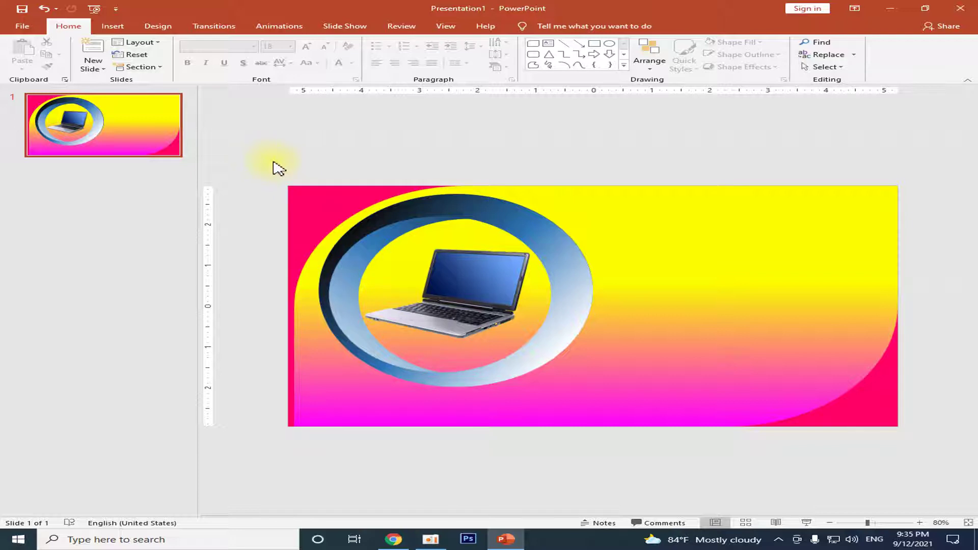
{"action": "left_click_drag", "start_coordinate": [244, 156], "coordinate": [669, 412]}
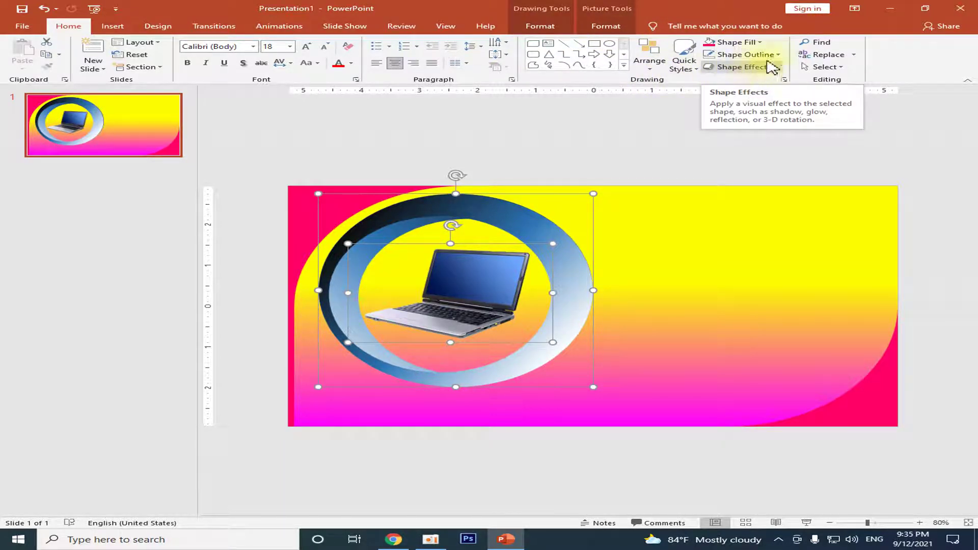
{"action": "left_click", "coordinate": [539, 26]}
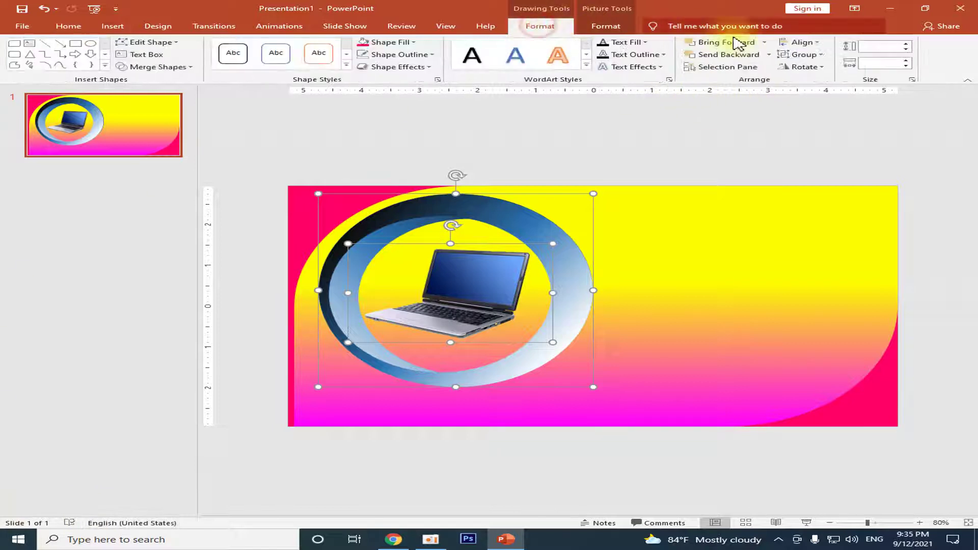
{"action": "left_click", "coordinate": [805, 54]}
{"action": "left_click", "coordinate": [811, 68]}
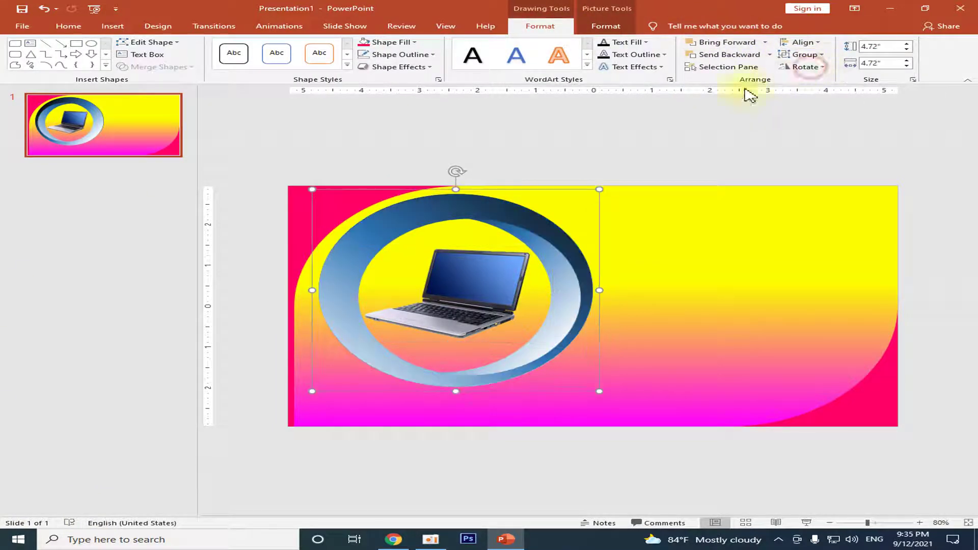
Step: Select the laptop inside the group, enlarge it slightly and shift it right
{"action": "left_click", "coordinate": [554, 141]}
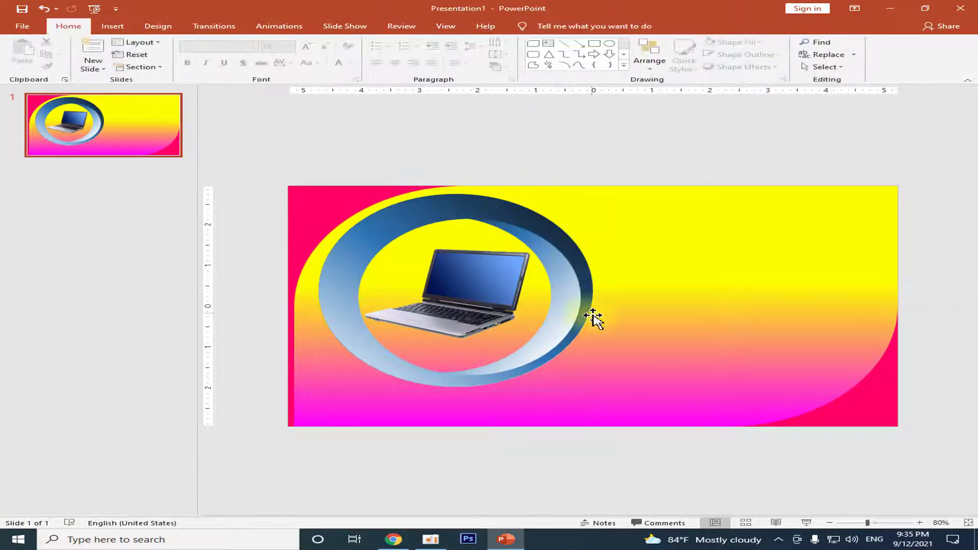
{"action": "left_click", "coordinate": [579, 302]}
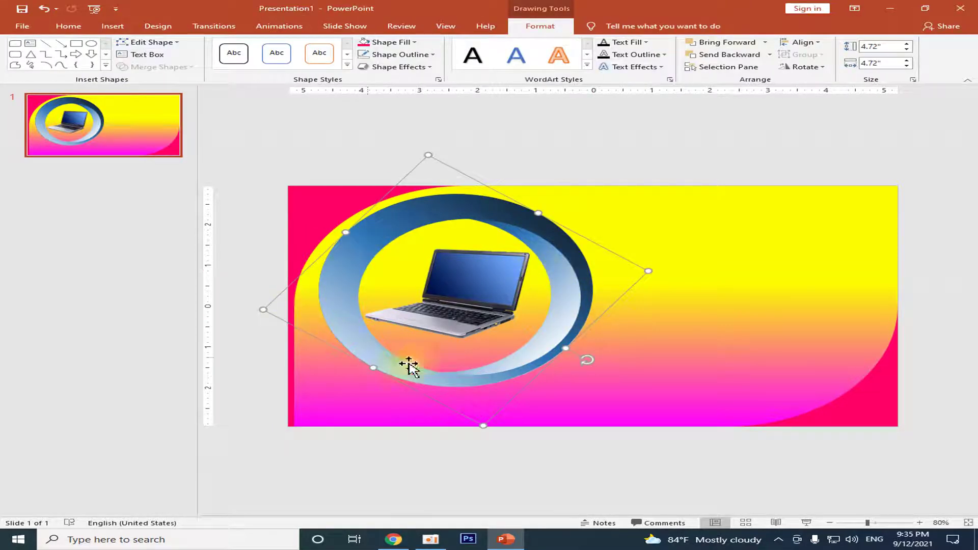
{"action": "left_click", "coordinate": [440, 420]}
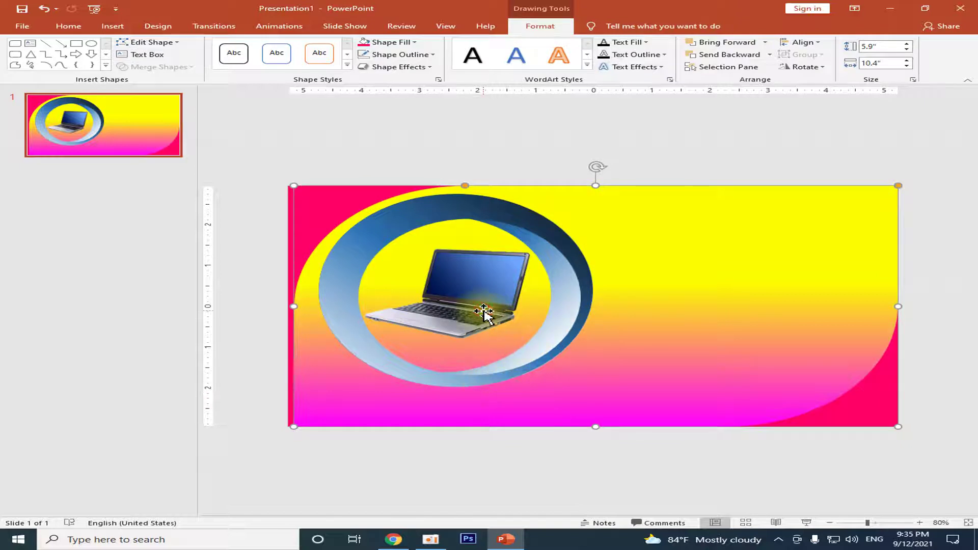
{"action": "left_click", "coordinate": [497, 296]}
{"action": "left_click", "coordinate": [456, 282]}
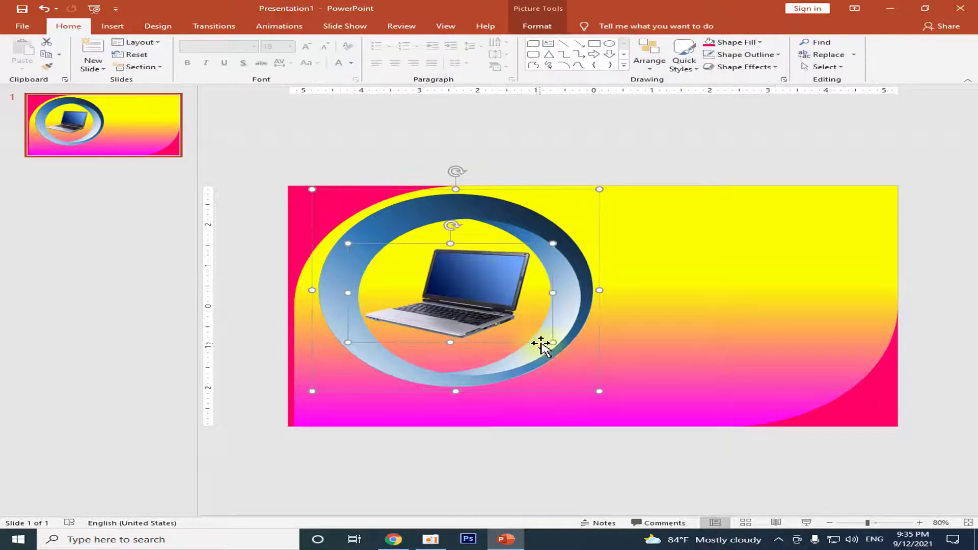
{"action": "left_click_drag", "start_coordinate": [551, 339], "coordinate": [558, 346]}
{"action": "left_click_drag", "start_coordinate": [506, 312], "coordinate": [510, 313]}
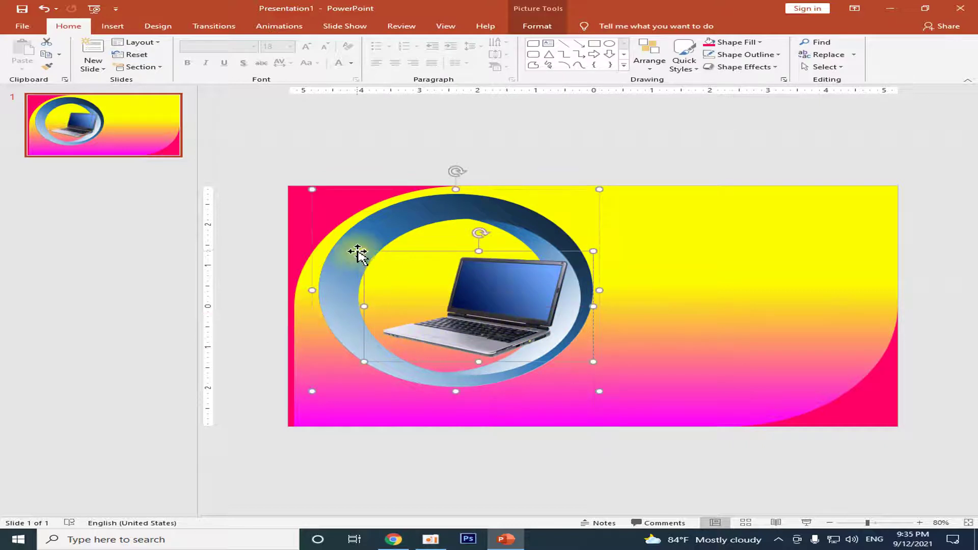
Step: Shrink the laptop from its corners and move it into the ring's centre
{"action": "left_click_drag", "start_coordinate": [360, 248], "coordinate": [411, 240]}
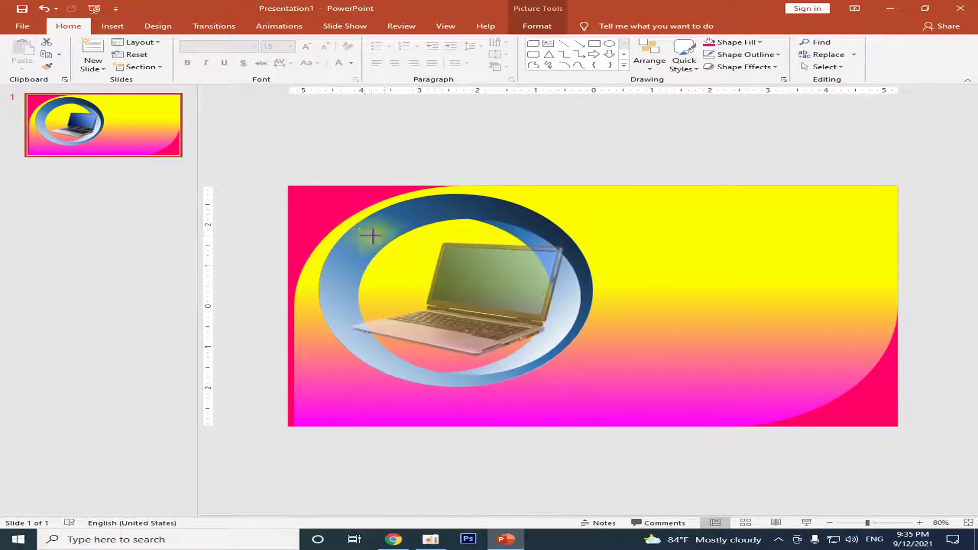
{"action": "left_click_drag", "start_coordinate": [411, 240], "coordinate": [430, 245]}
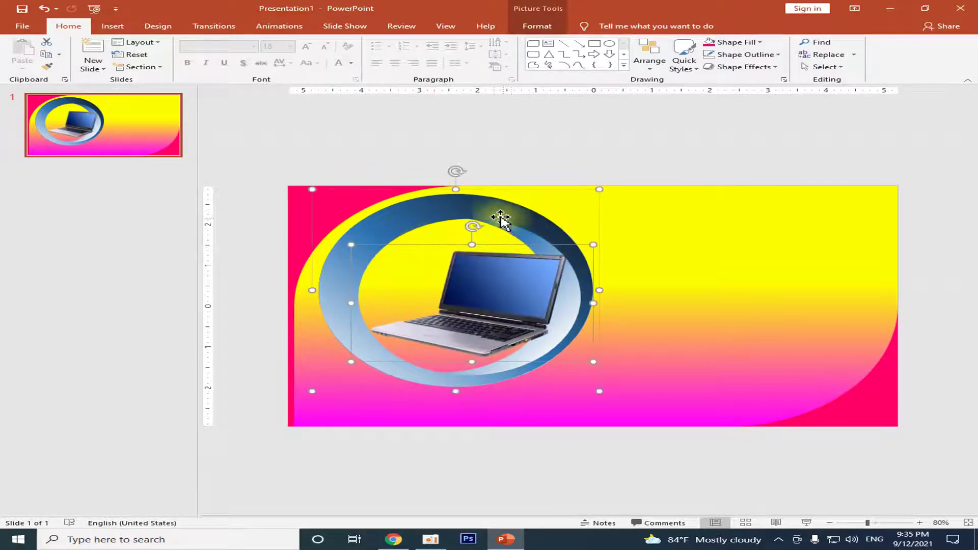
{"action": "left_click_drag", "start_coordinate": [502, 300], "coordinate": [494, 295]}
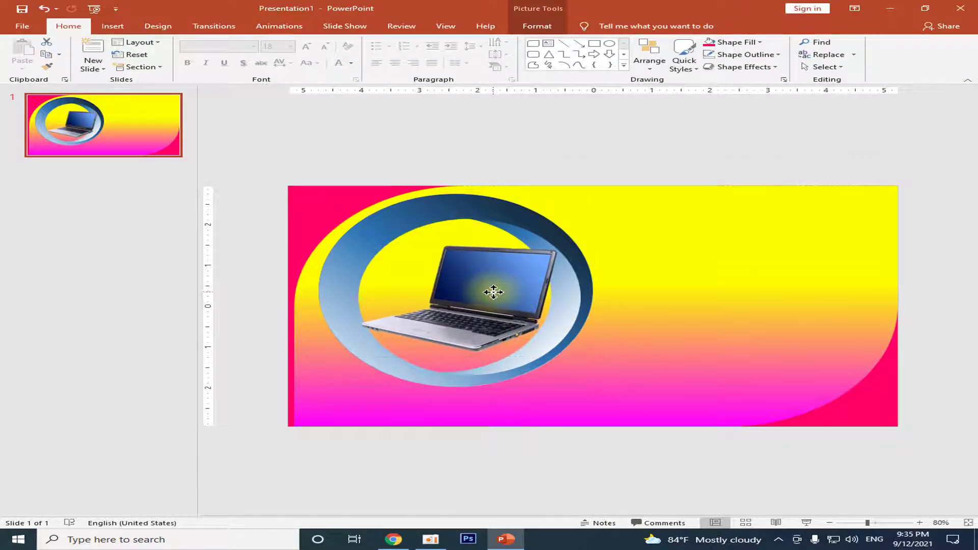
{"action": "left_click_drag", "start_coordinate": [342, 356], "coordinate": [357, 349]}
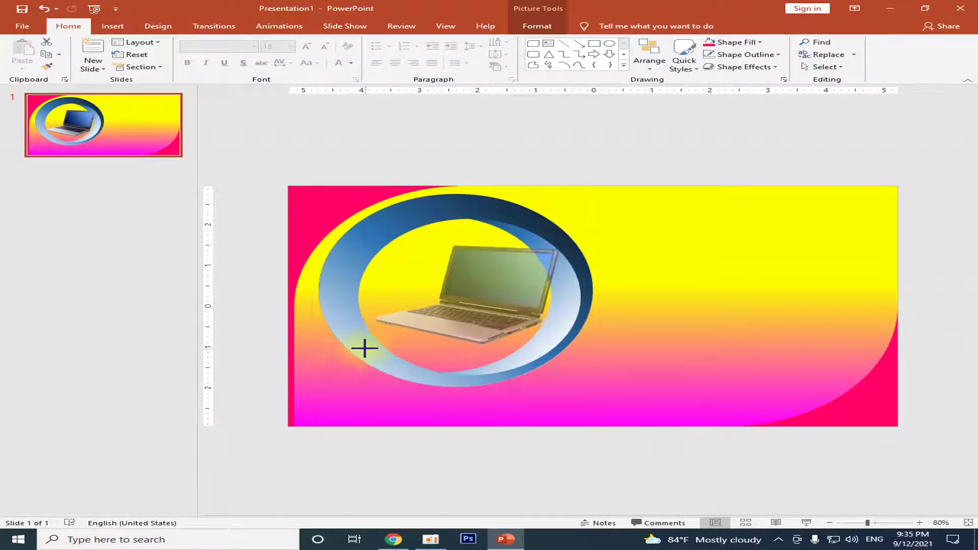
{"action": "left_click_drag", "start_coordinate": [582, 238], "coordinate": [535, 258]}
{"action": "left_click_drag", "start_coordinate": [491, 306], "coordinate": [492, 320]}
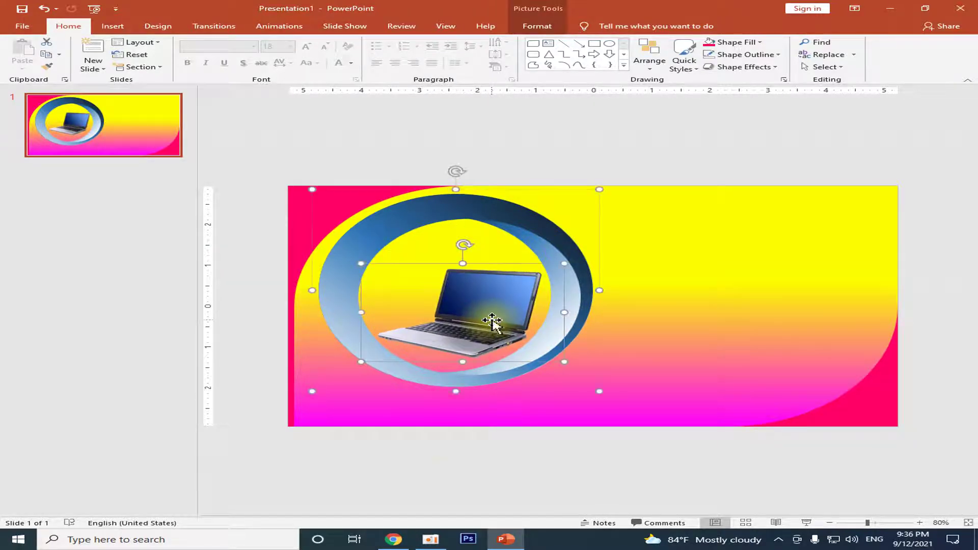
{"action": "left_click", "coordinate": [384, 491]}
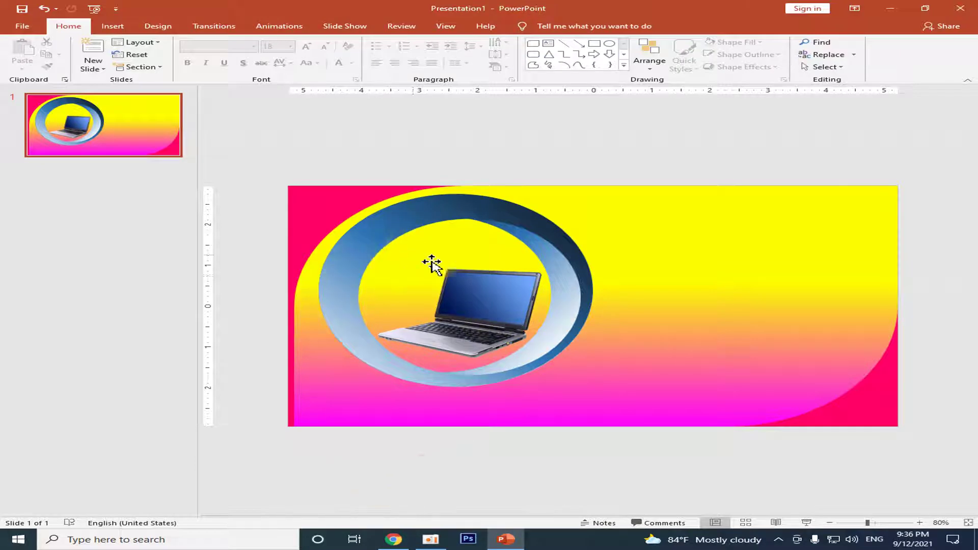
{"action": "left_click", "coordinate": [566, 303]}
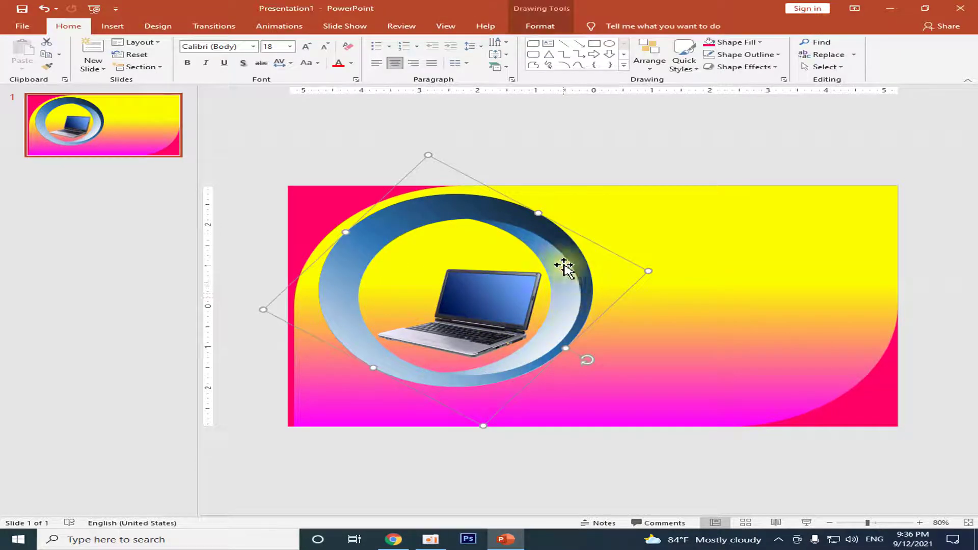
Step: Rotate the blue ring clockwise so its shading sits at a new angle
{"action": "mouse_move", "coordinate": [585, 356]}
{"action": "left_mouse_down"}
{"action": "mouse_move", "coordinate": [593, 270]}
{"action": "mouse_move", "coordinate": [528, 234]}
{"action": "mouse_move", "coordinate": [499, 237]}
{"action": "mouse_move", "coordinate": [474, 225]}
{"action": "mouse_move", "coordinate": [509, 224]}
{"action": "mouse_move", "coordinate": [474, 223]}
{"action": "mouse_move", "coordinate": [395, 258]}
{"action": "mouse_move", "coordinate": [388, 273]}
{"action": "mouse_move", "coordinate": [417, 310]}
{"action": "mouse_move", "coordinate": [454, 319]}
{"action": "mouse_move", "coordinate": [427, 297]}
{"action": "mouse_move", "coordinate": [426, 337]}
{"action": "mouse_move", "coordinate": [464, 347]}
{"action": "mouse_move", "coordinate": [435, 320]}
{"action": "mouse_move", "coordinate": [434, 343]}
{"action": "left_mouse_up"}
{"action": "mouse_move", "coordinate": [407, 400]}
{"action": "left_mouse_down"}
{"action": "mouse_move", "coordinate": [400, 388]}
{"action": "mouse_move", "coordinate": [399, 400]}
{"action": "mouse_move", "coordinate": [464, 420]}
{"action": "left_mouse_up"}
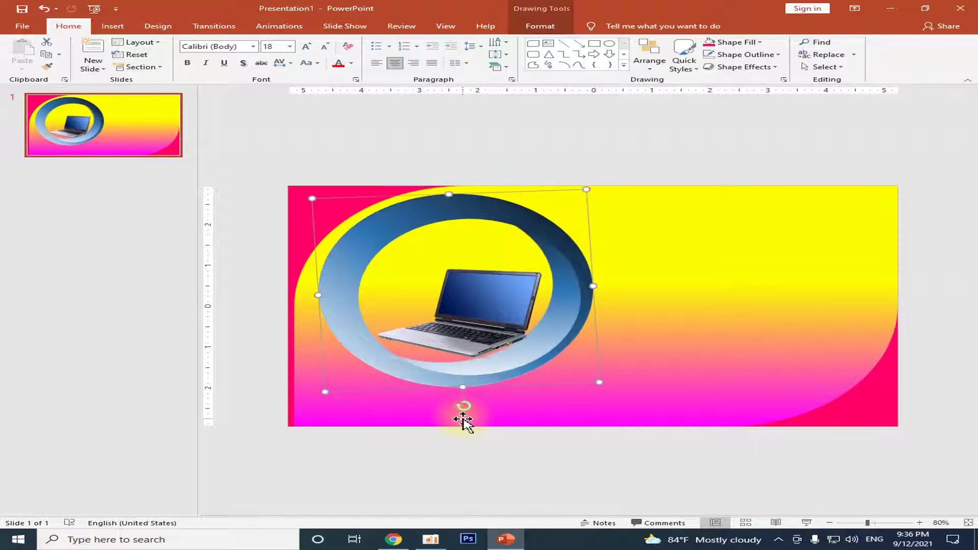
{"action": "left_click", "coordinate": [445, 450]}
Step: Select the whole ring-and-laptop group and nudge it slightly up-left
{"action": "left_click", "coordinate": [484, 337]}
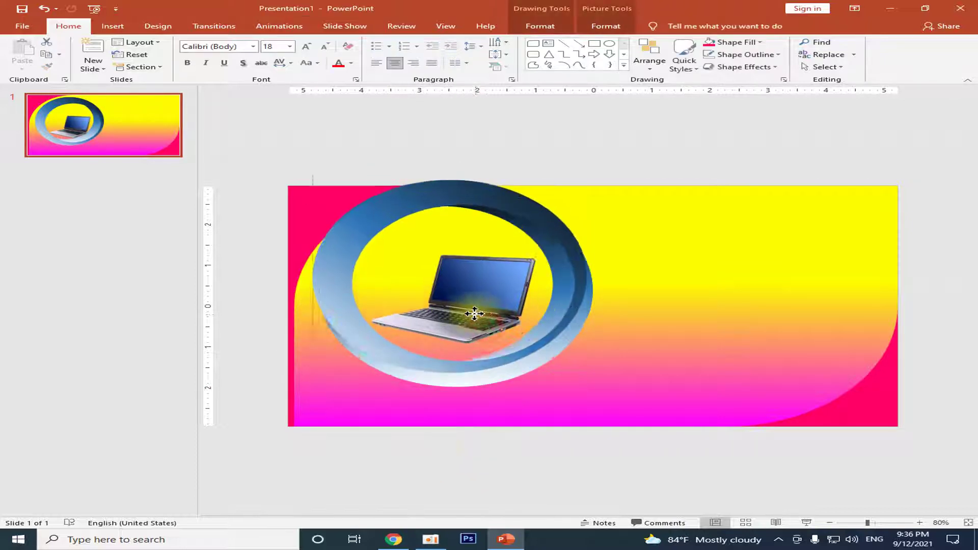
{"action": "left_click", "coordinate": [484, 434]}
{"action": "left_click", "coordinate": [489, 338]}
{"action": "left_click", "coordinate": [488, 303]}
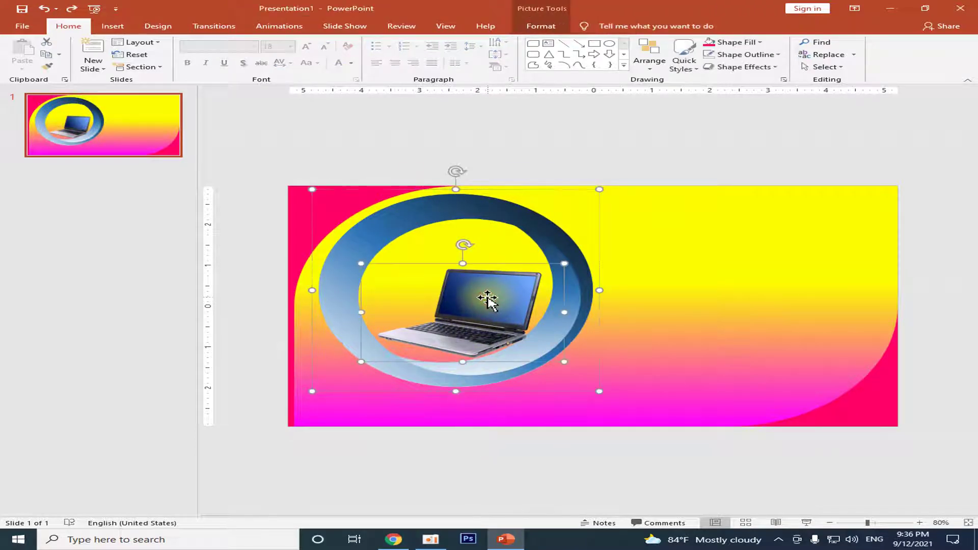
{"action": "left_click", "coordinate": [484, 410]}
{"action": "mouse_move", "coordinate": [497, 310]}
{"action": "left_mouse_down"}
{"action": "mouse_move", "coordinate": [490, 297]}
{"action": "mouse_move", "coordinate": [498, 309]}
{"action": "left_mouse_up"}
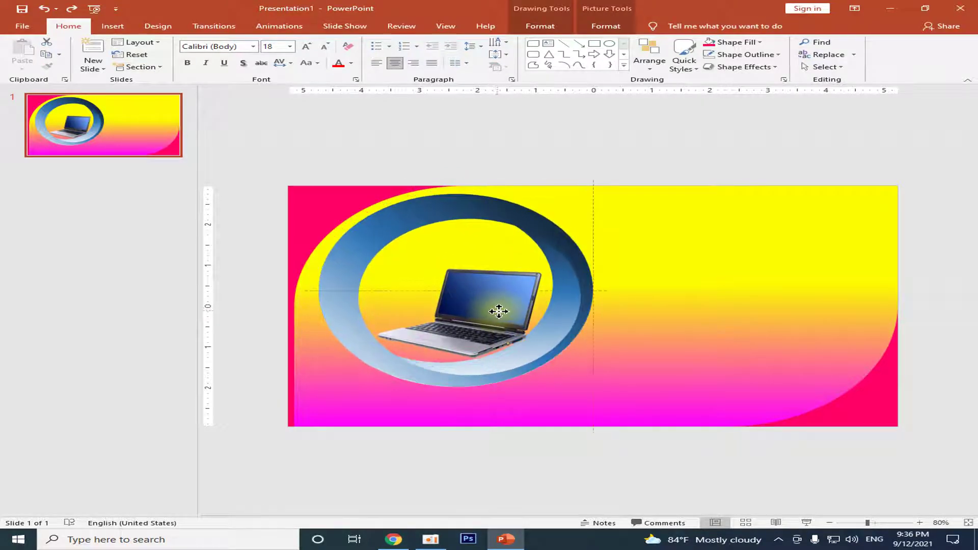
{"action": "left_click", "coordinate": [479, 334]}
{"action": "left_click", "coordinate": [485, 327]}
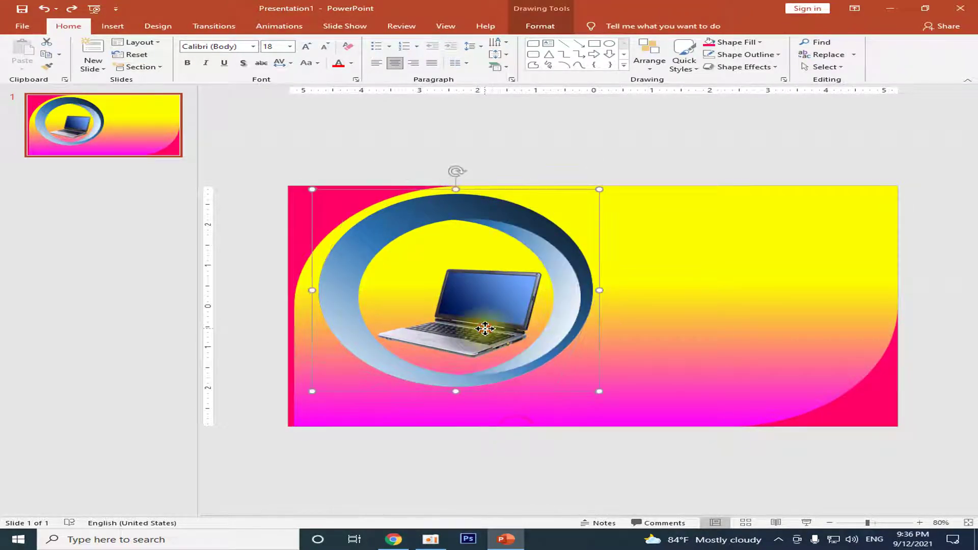
Step: Ungroup the ring and laptop, and move the laptop to the slide's right side
{"action": "left_click_drag", "start_coordinate": [485, 328], "coordinate": [663, 305]}
{"action": "key", "text": "ctrl+z"}
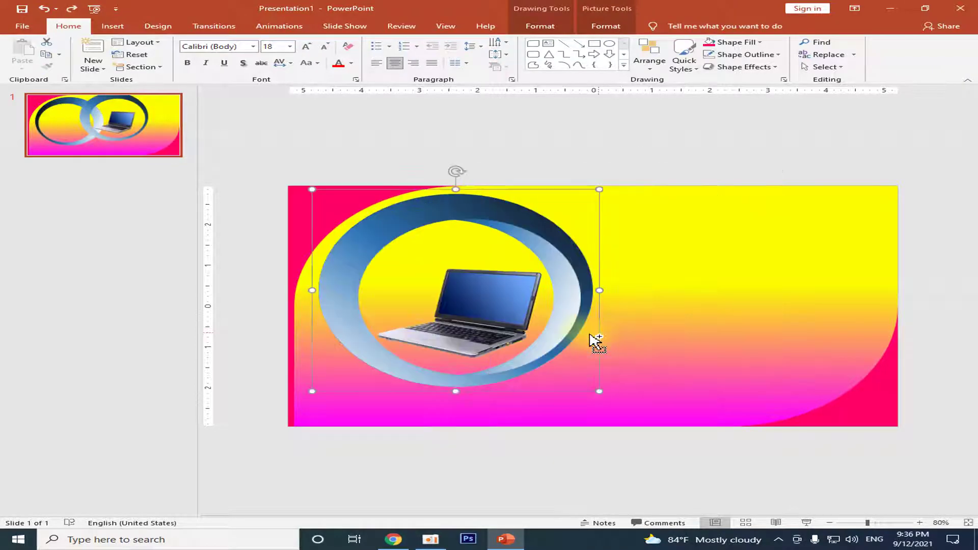
{"action": "left_click", "coordinate": [540, 26]}
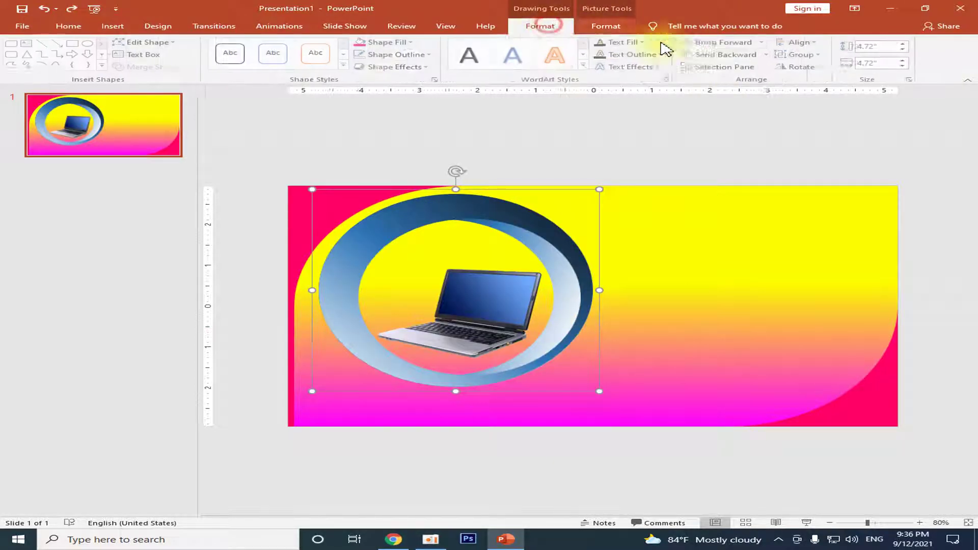
{"action": "left_click", "coordinate": [809, 55]}
{"action": "left_click", "coordinate": [808, 96]}
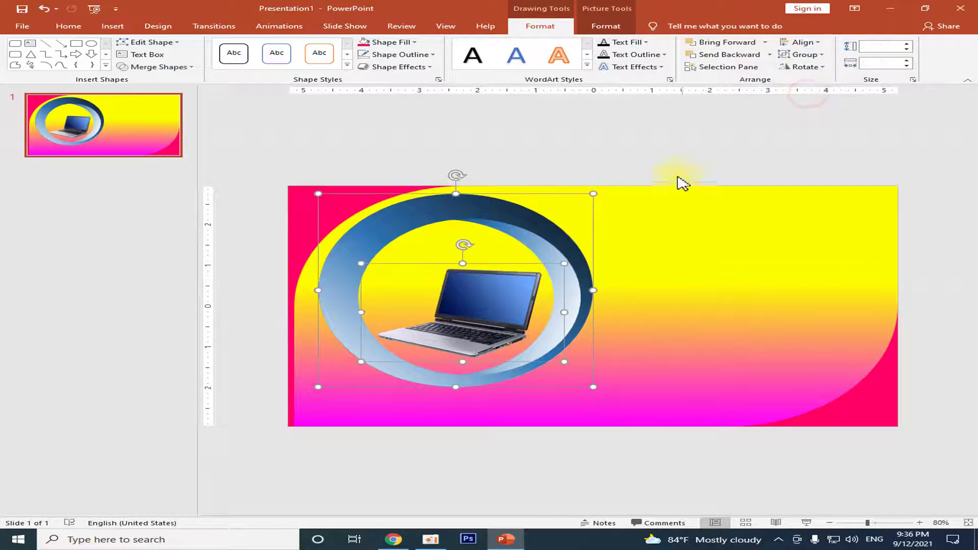
{"action": "left_click", "coordinate": [639, 144]}
{"action": "left_click_drag", "start_coordinate": [502, 316], "coordinate": [831, 314]}
Step: Select the blue ring and delete it from the slide
{"action": "left_click", "coordinate": [550, 286]}
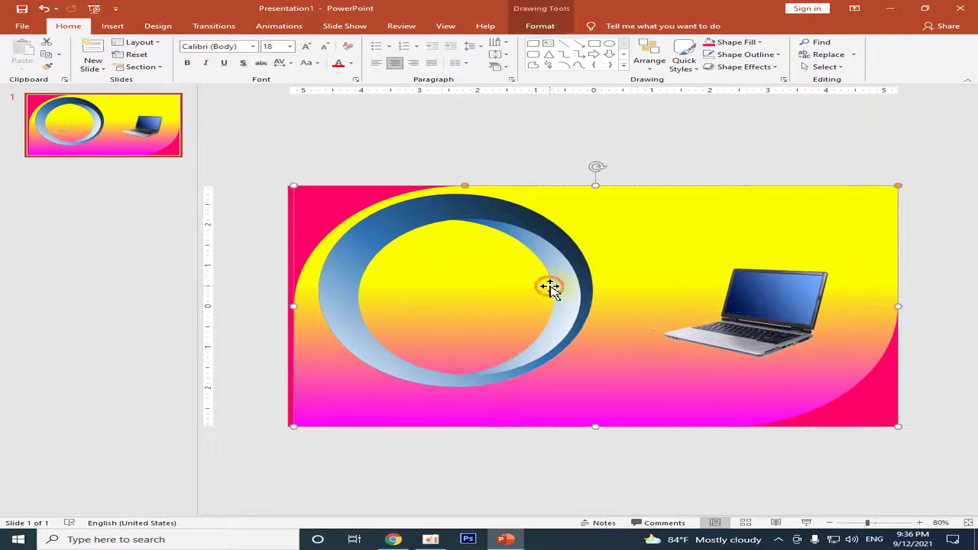
{"action": "left_click", "coordinate": [565, 274]}
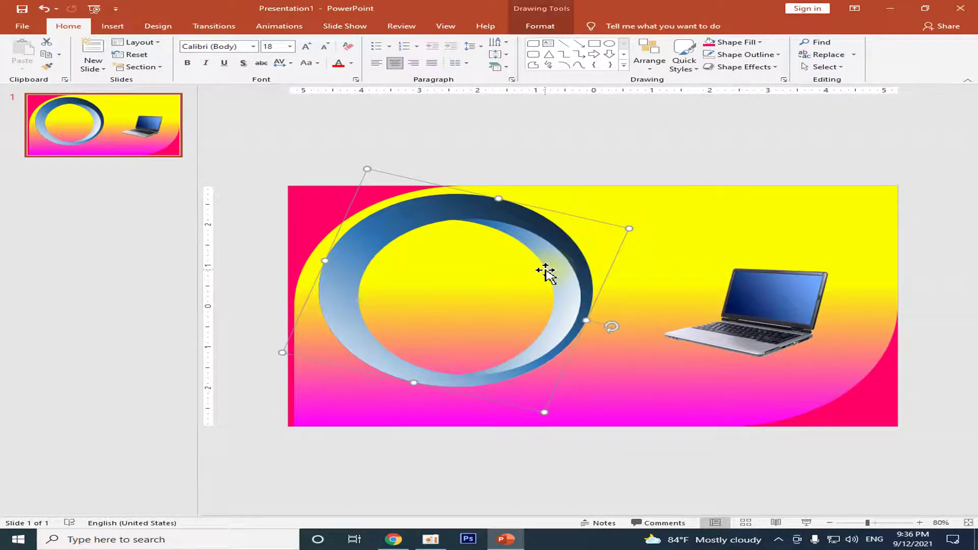
{"action": "key", "text": "Escape"}
{"action": "left_click", "coordinate": [511, 220]}
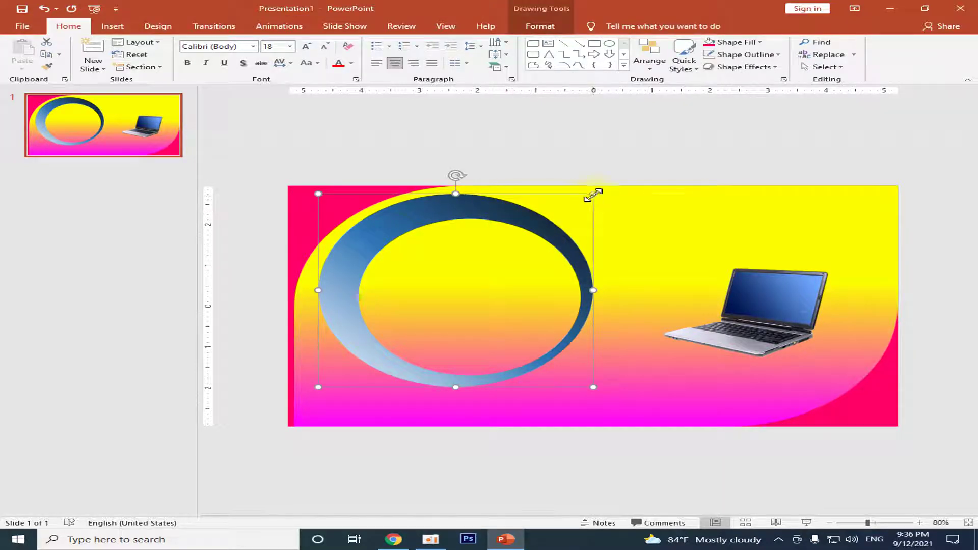
{"action": "left_click_drag", "start_coordinate": [593, 193], "coordinate": [586, 198]}
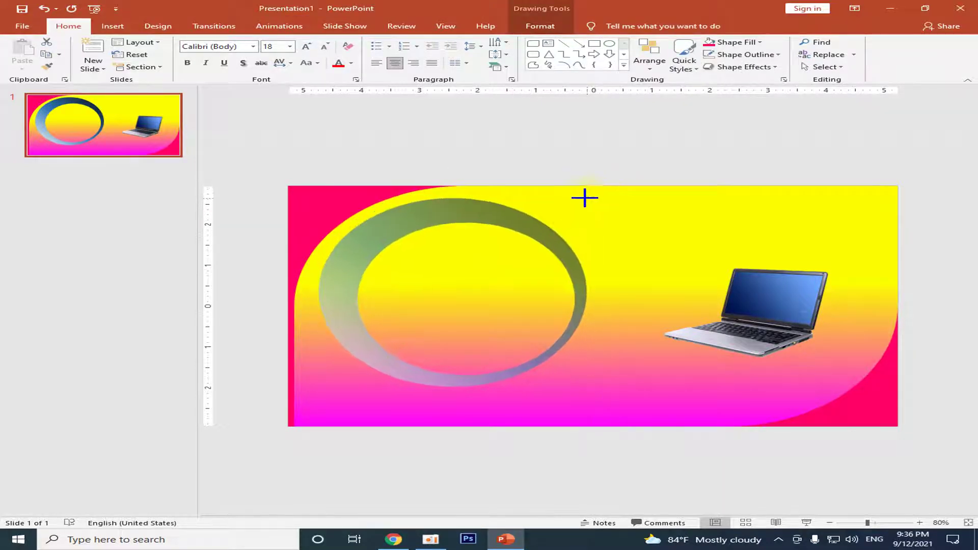
{"action": "key", "text": "Delete"}
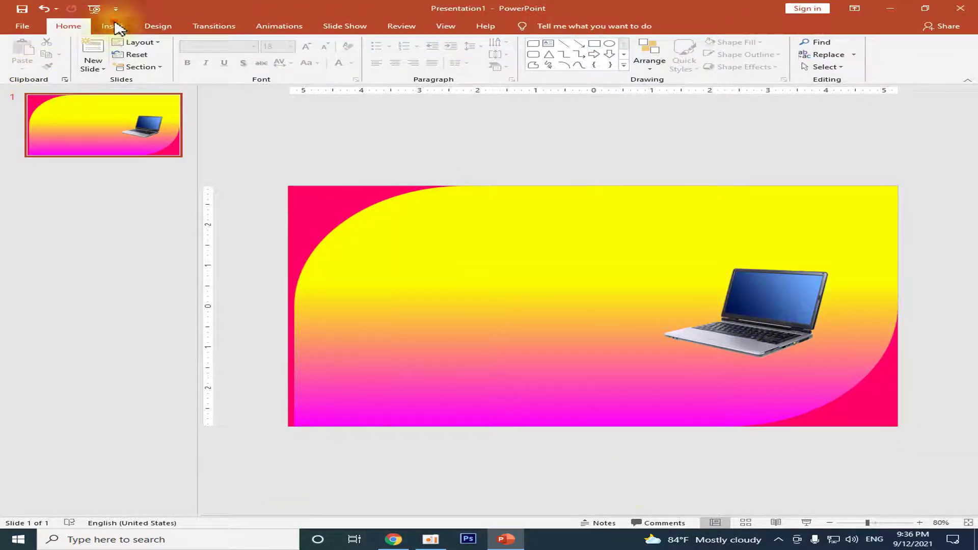
Step: Draw a Teardrop shape on the slide's left side and pull out its tip
{"action": "left_click", "coordinate": [112, 26]}
{"action": "left_click", "coordinate": [244, 60]}
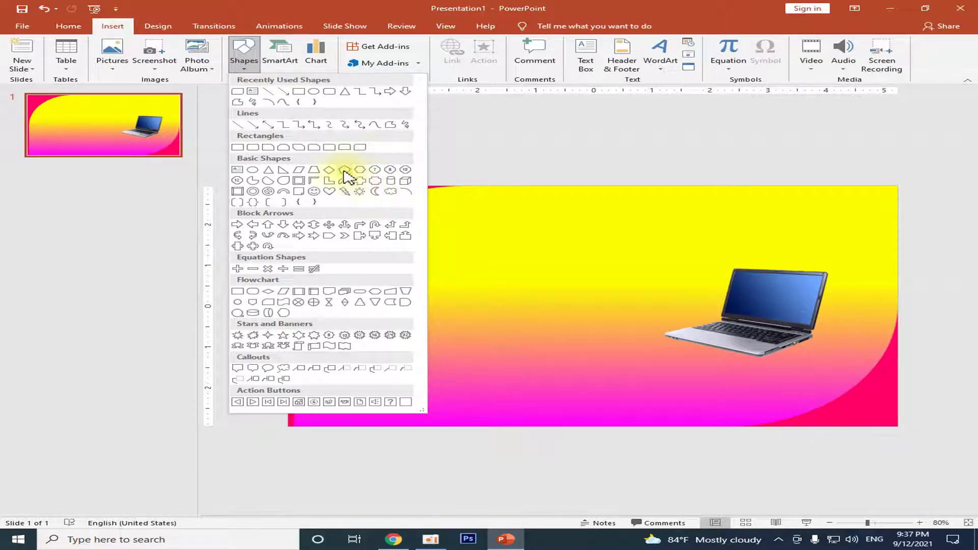
{"action": "left_click", "coordinate": [288, 183]}
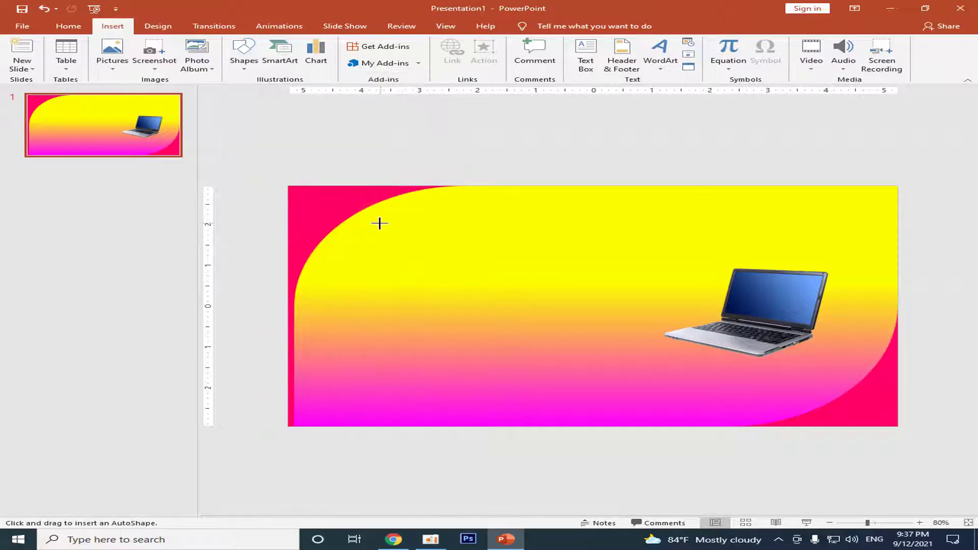
{"action": "mouse_move", "coordinate": [378, 222]}
{"action": "left_mouse_down"}
{"action": "mouse_move", "coordinate": [553, 377]}
{"action": "mouse_move", "coordinate": [606, 378]}
{"action": "left_mouse_up"}
{"action": "mouse_move", "coordinate": [606, 223]}
{"action": "left_mouse_down"}
{"action": "mouse_move", "coordinate": [639, 216]}
{"action": "mouse_move", "coordinate": [625, 230]}
{"action": "left_mouse_up"}
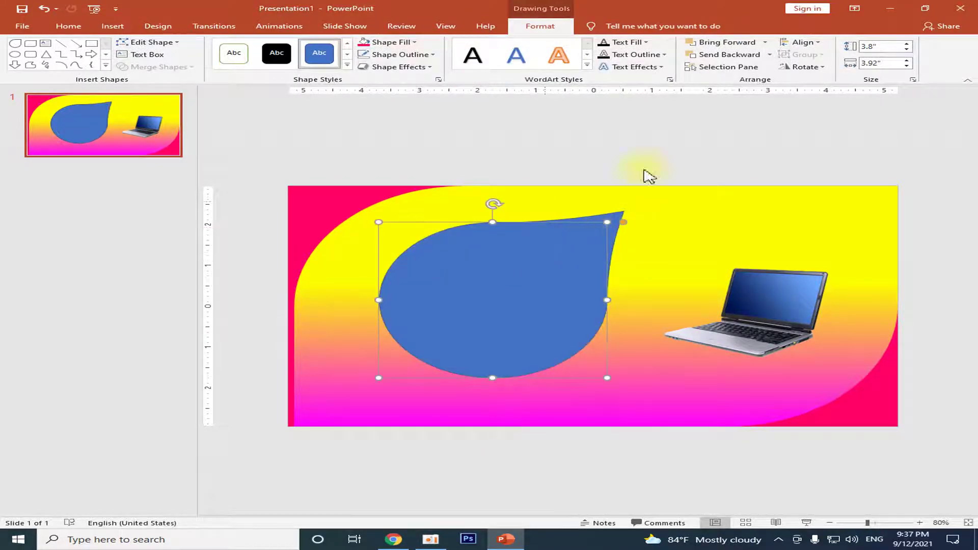
Step: Flip the teardrop vertically, rotate it tip-down, and move it up-left
{"action": "left_click", "coordinate": [824, 68]}
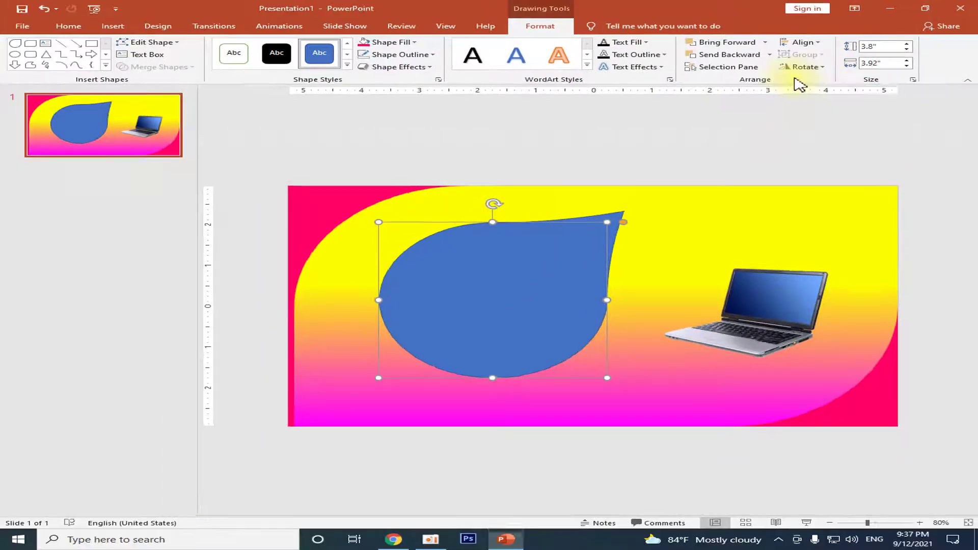
{"action": "left_click", "coordinate": [821, 68]}
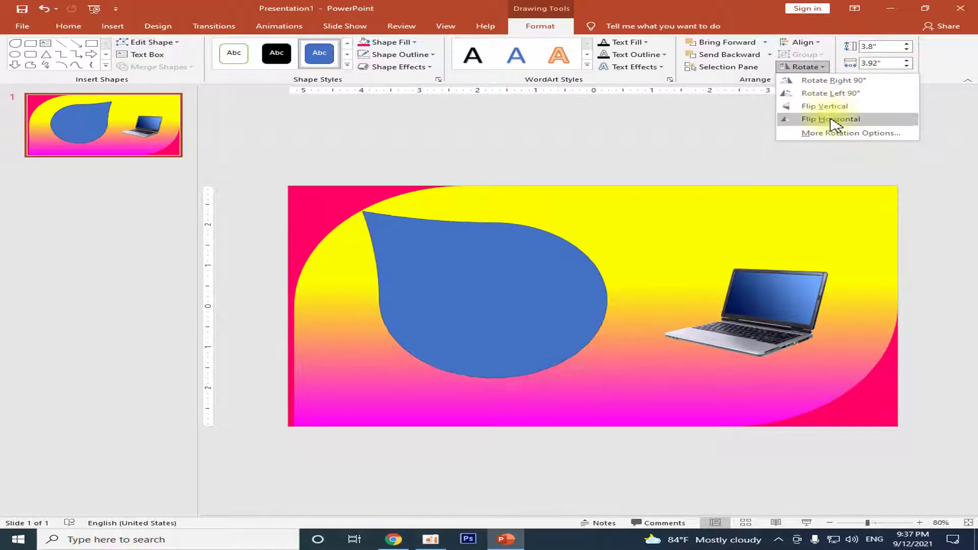
{"action": "left_click", "coordinate": [829, 106]}
{"action": "left_click_drag", "start_coordinate": [492, 399], "coordinate": [283, 328]}
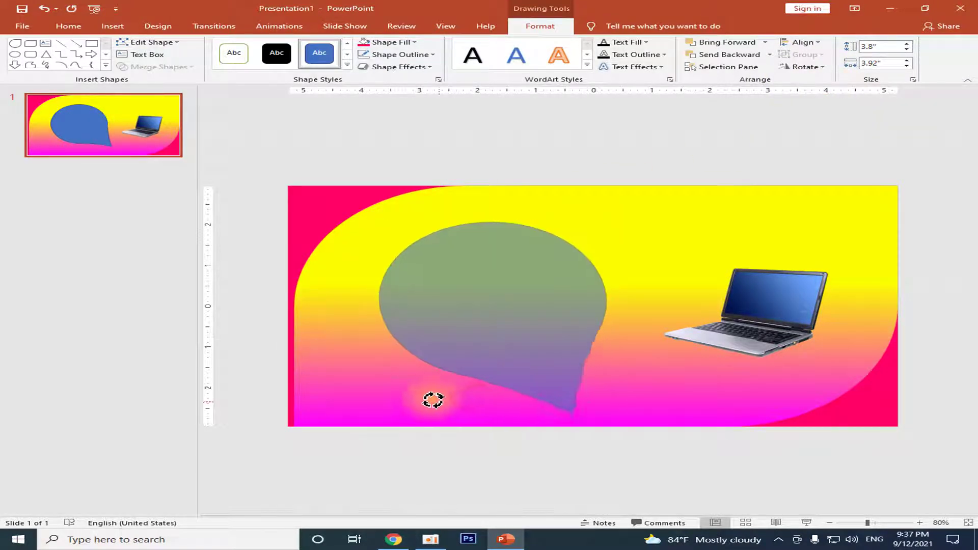
{"action": "left_click_drag", "start_coordinate": [287, 332], "coordinate": [375, 359]}
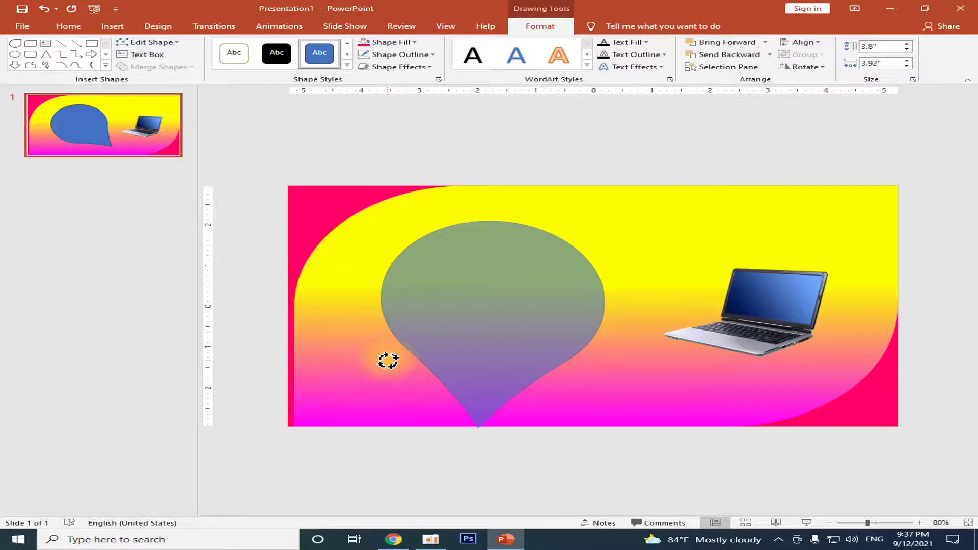
{"action": "left_click_drag", "start_coordinate": [388, 361], "coordinate": [390, 361]}
{"action": "left_click_drag", "start_coordinate": [498, 312], "coordinate": [454, 294]}
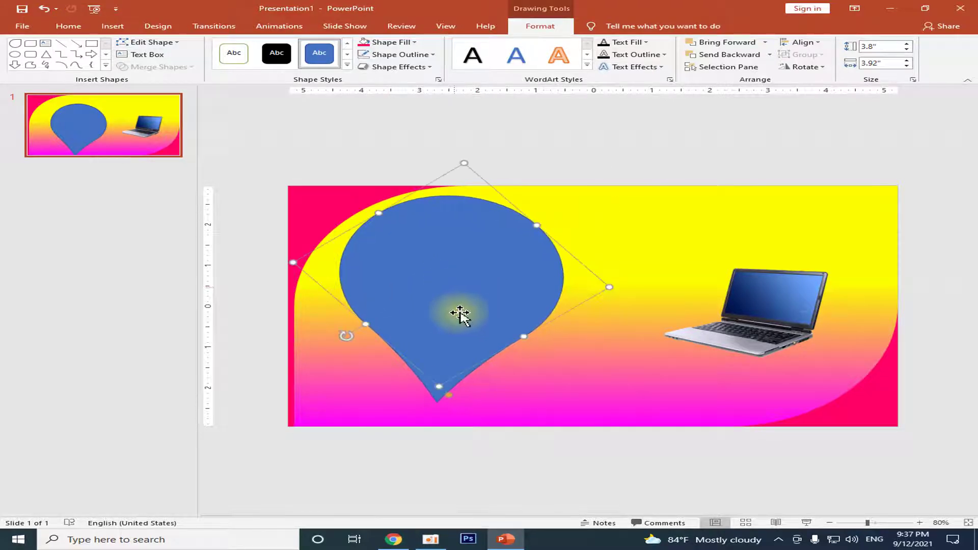
Step: Straighten the teardrop's tilt so its tip points straight down
{"action": "left_click", "coordinate": [450, 396]}
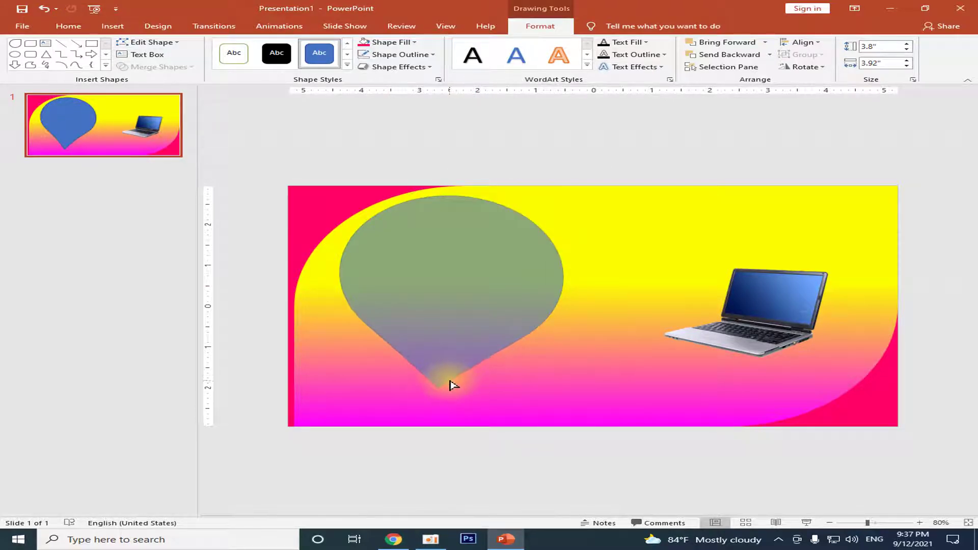
{"action": "left_click", "coordinate": [450, 388]}
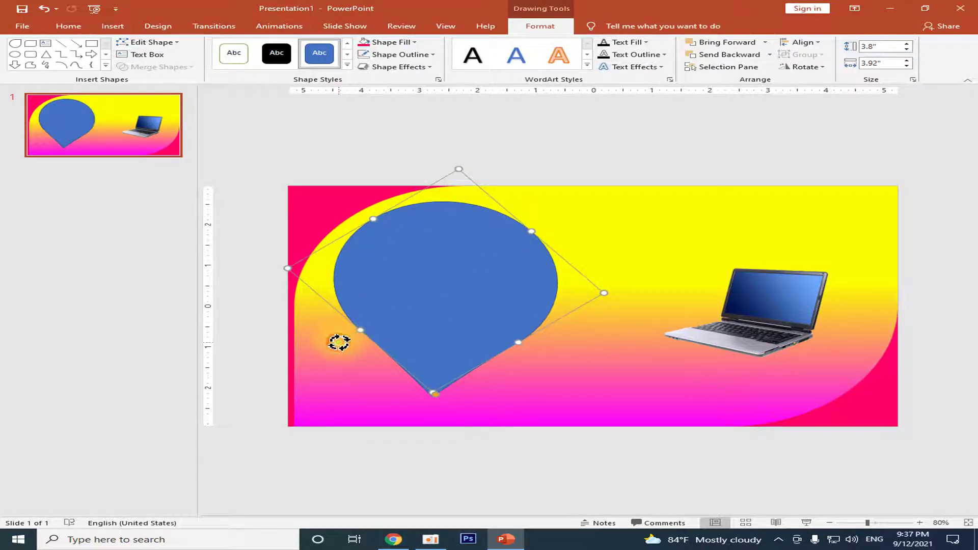
{"action": "left_click", "coordinate": [340, 342]}
{"action": "left_click_drag", "start_coordinate": [338, 343], "coordinate": [349, 350]}
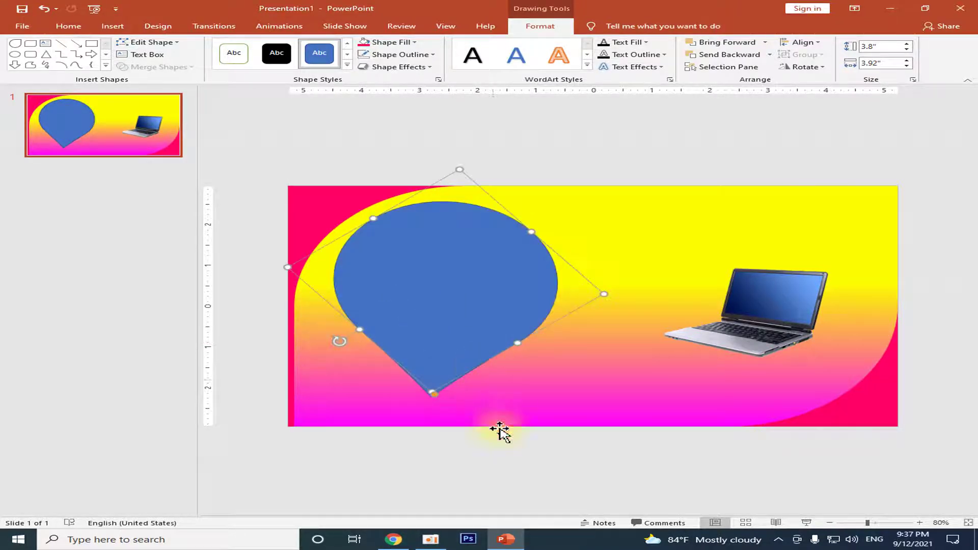
{"action": "left_click", "coordinate": [464, 462]}
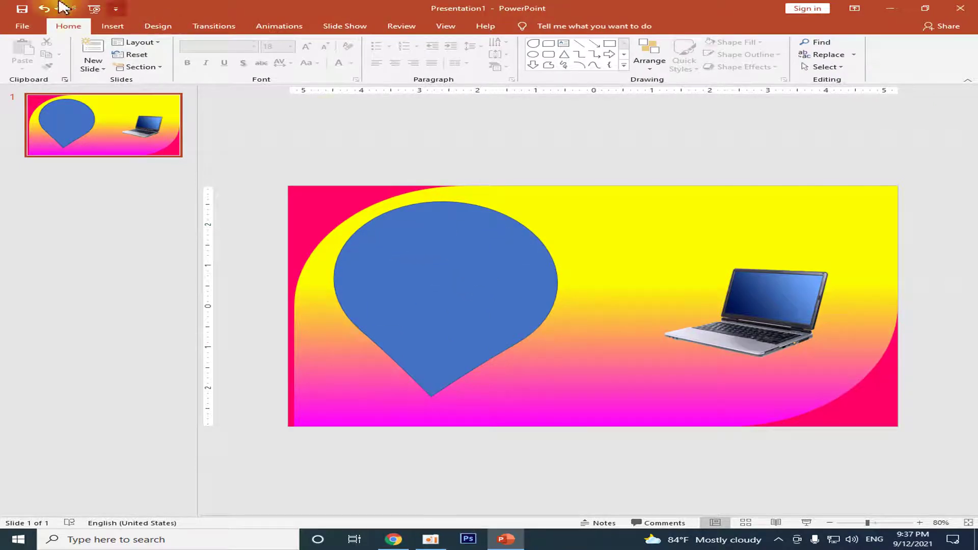
Step: Fill the teardrop pale blue and set its outline to No Outline
{"action": "left_click", "coordinate": [436, 279]}
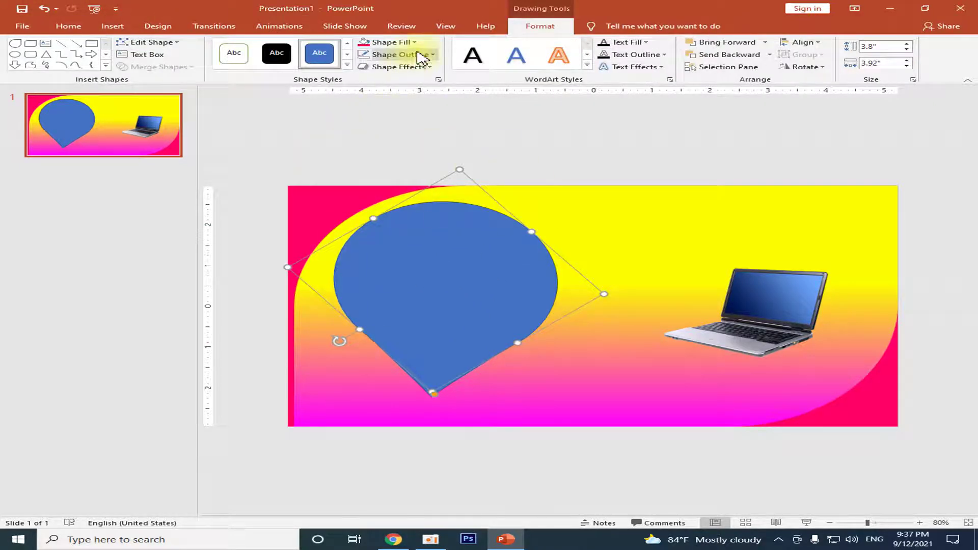
{"action": "left_click", "coordinate": [412, 43]}
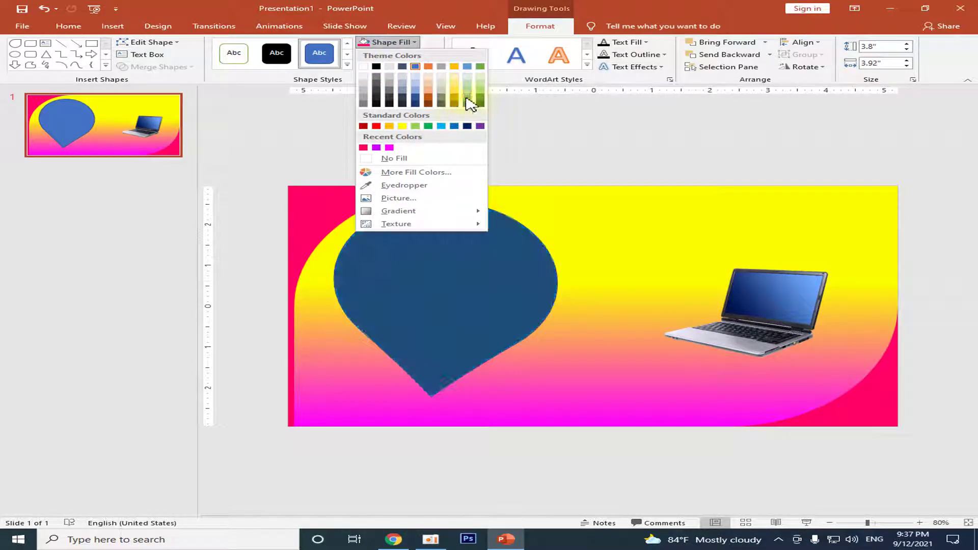
{"action": "left_click", "coordinate": [469, 91]}
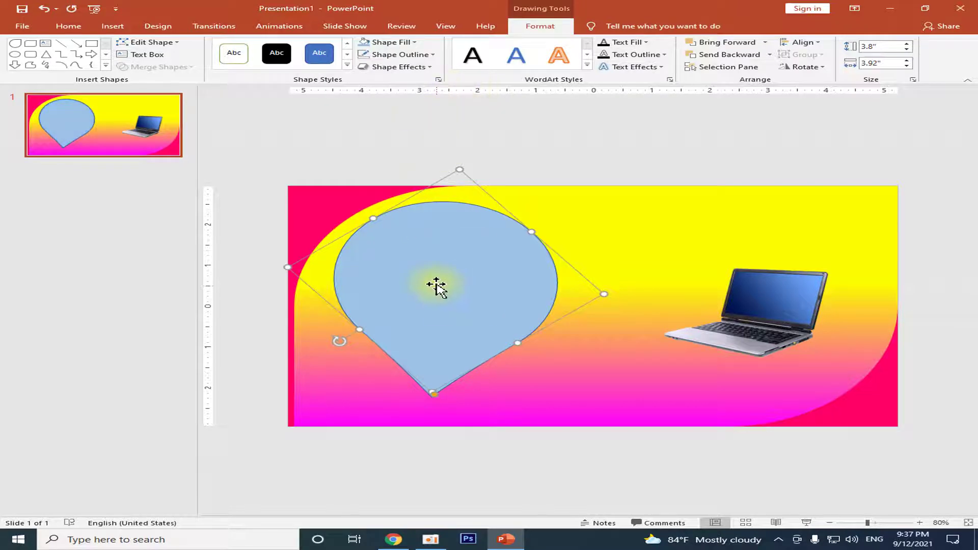
{"action": "left_click", "coordinate": [418, 55]}
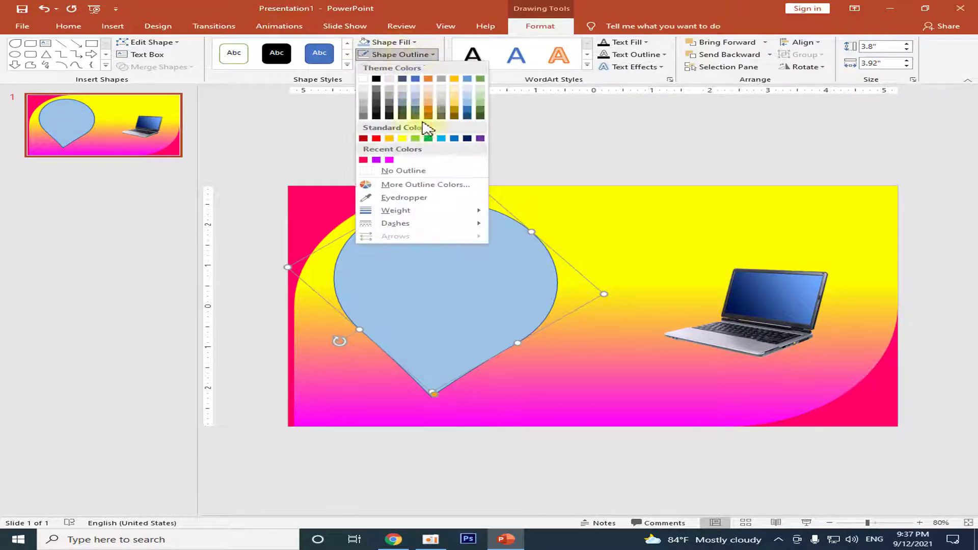
{"action": "left_click", "coordinate": [419, 176]}
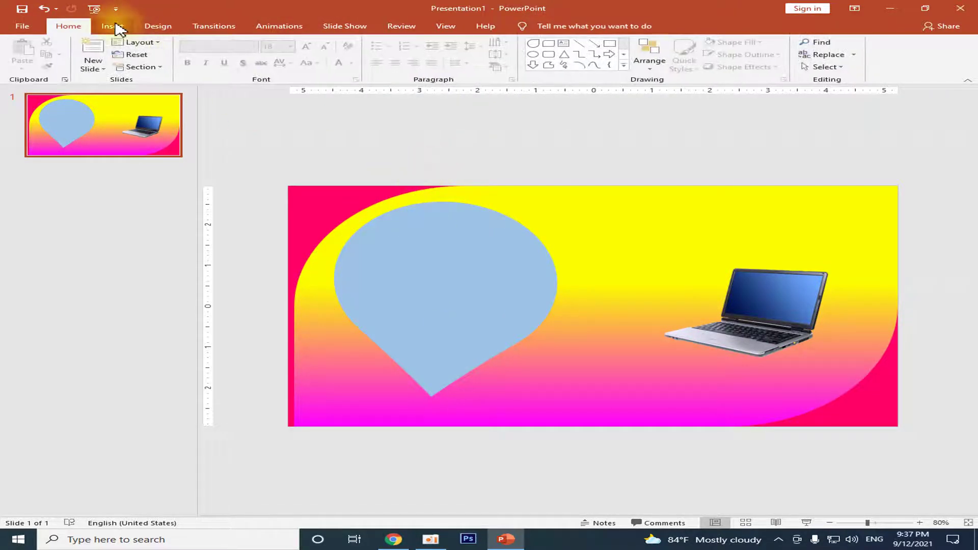
{"action": "left_click", "coordinate": [112, 26]}
Step: Draw an oval in the teardrop's head, size it to 3.34 inches, and select both shapes
{"action": "left_click", "coordinate": [244, 56]}
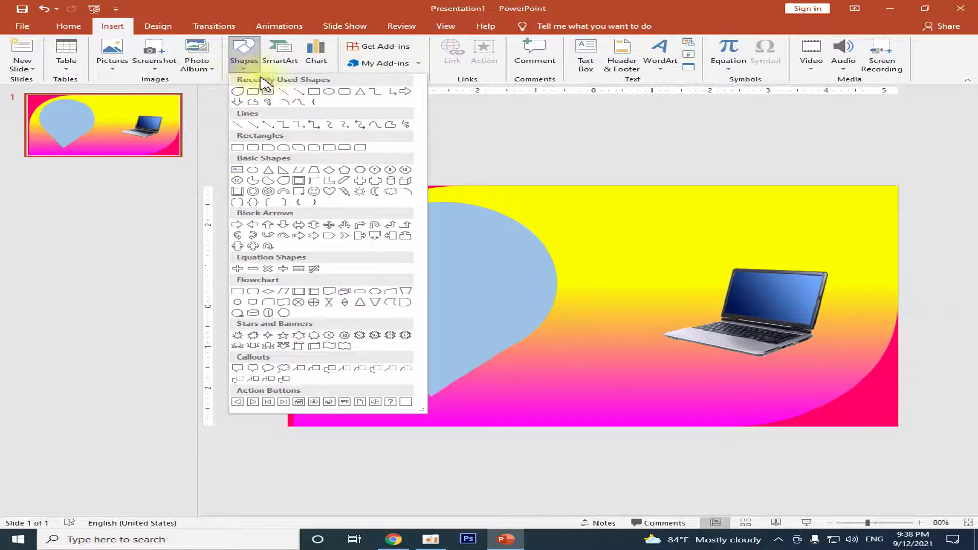
{"action": "left_click", "coordinate": [329, 92]}
{"action": "left_click_drag", "start_coordinate": [379, 239], "coordinate": [502, 349]}
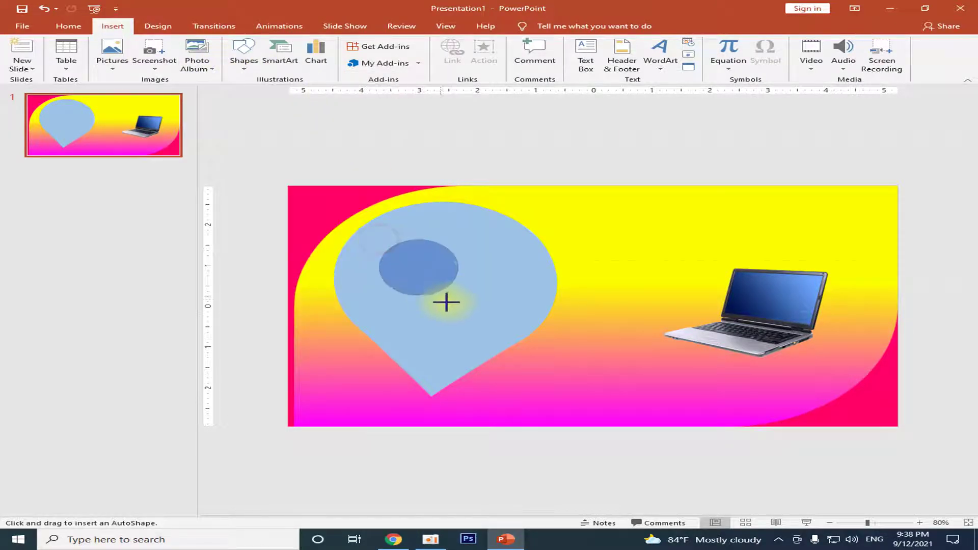
{"action": "left_click_drag", "start_coordinate": [458, 290], "coordinate": [443, 271]}
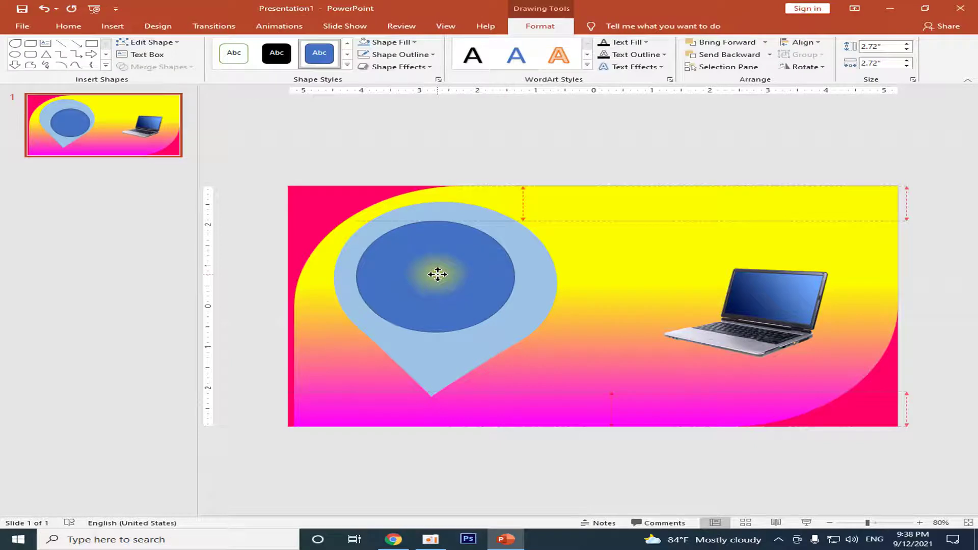
{"action": "left_click_drag", "start_coordinate": [523, 332], "coordinate": [542, 350]}
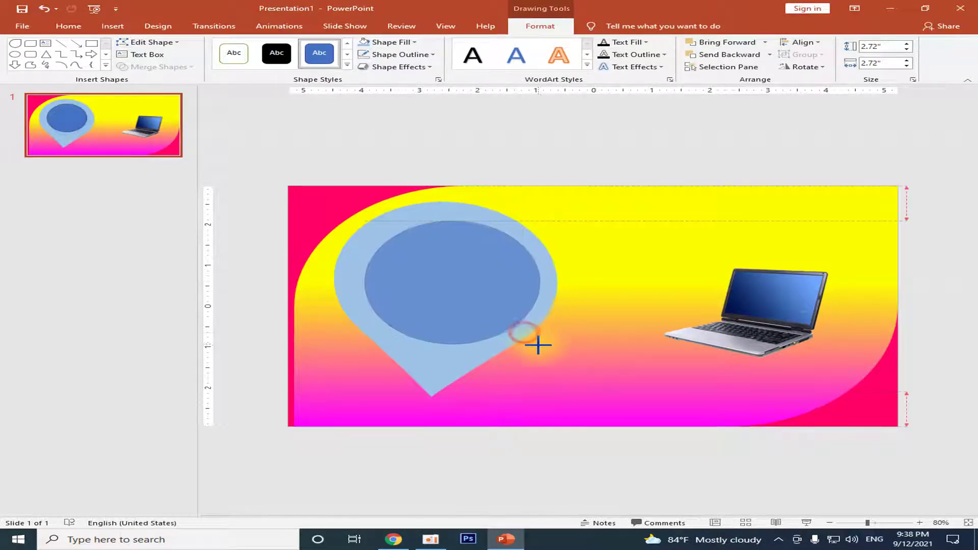
{"action": "left_click_drag", "start_coordinate": [490, 294], "coordinate": [481, 294]}
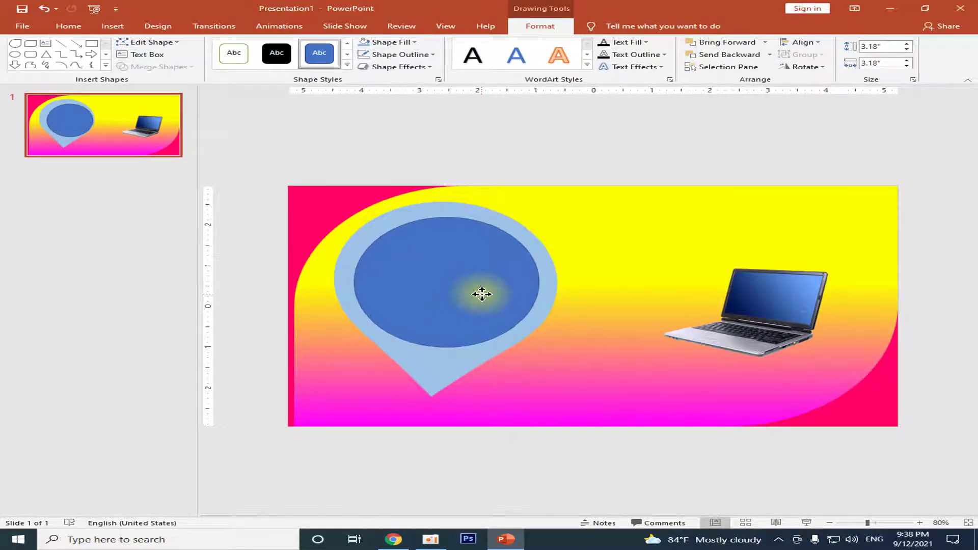
{"action": "left_click_drag", "start_coordinate": [532, 345], "coordinate": [539, 350]}
{"action": "left_click_drag", "start_coordinate": [484, 285], "coordinate": [482, 288]}
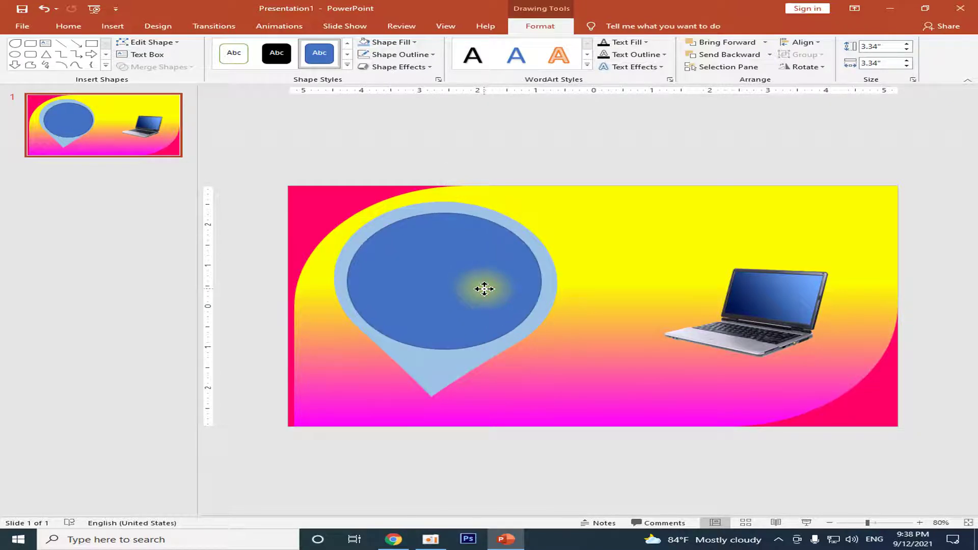
{"action": "left_click", "coordinate": [262, 153]}
{"action": "left_click_drag", "start_coordinate": [262, 153], "coordinate": [617, 420]}
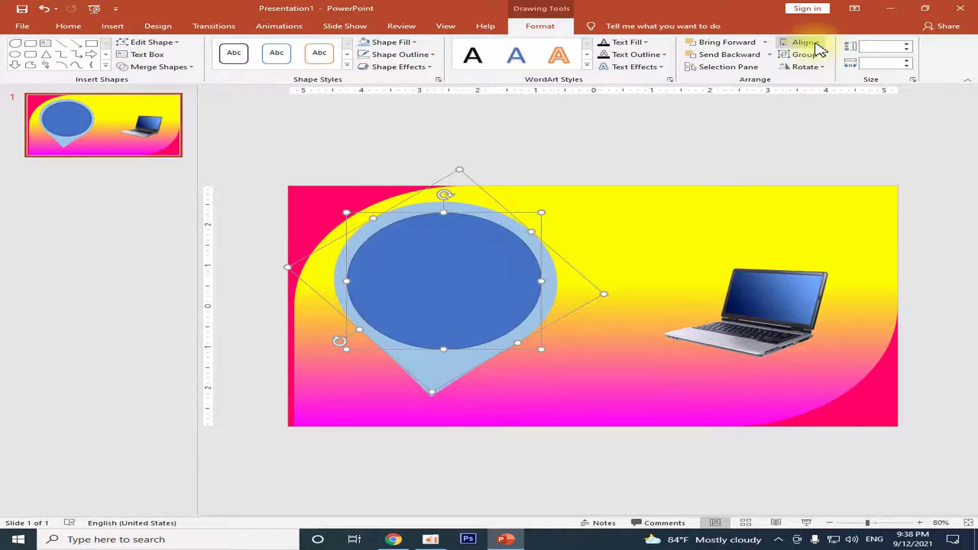
Step: Align the circle and teardrop with Align Center and Align Middle
{"action": "left_click", "coordinate": [802, 42]}
{"action": "left_click", "coordinate": [833, 70]}
{"action": "left_click", "coordinate": [802, 42]}
{"action": "left_click", "coordinate": [835, 108]}
{"action": "left_click", "coordinate": [539, 164]}
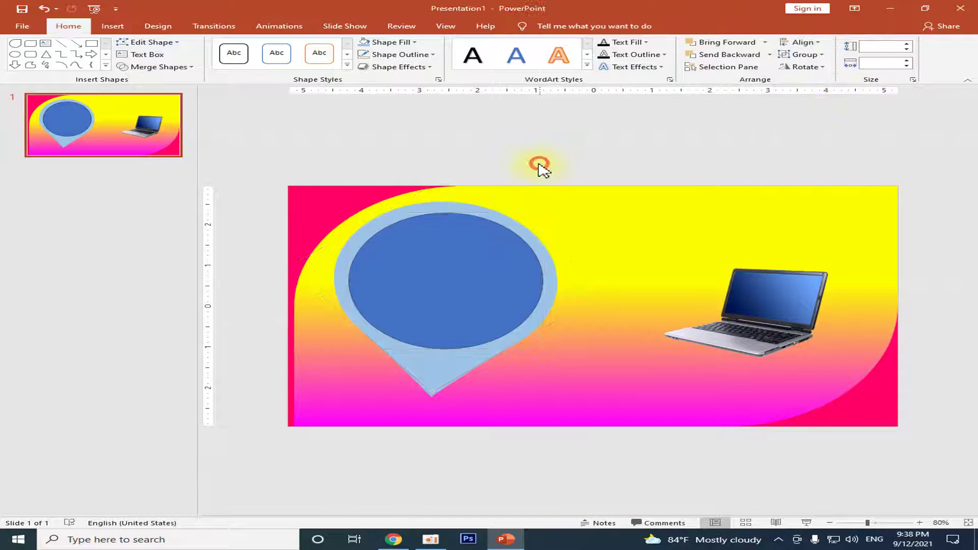
Step: Give the inner circle a thick white outline and a navy fill
{"action": "left_click", "coordinate": [444, 224]}
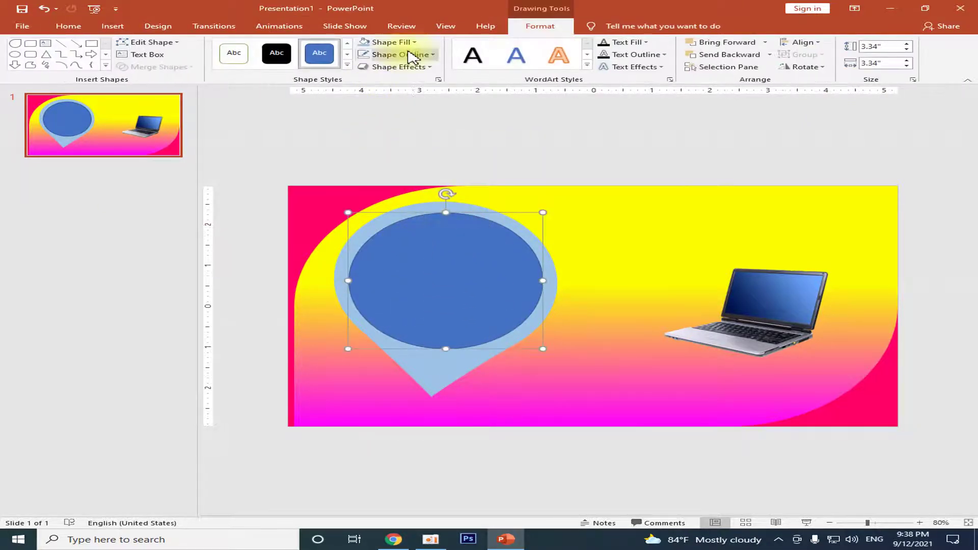
{"action": "left_click", "coordinate": [405, 54]}
{"action": "left_click", "coordinate": [364, 80]}
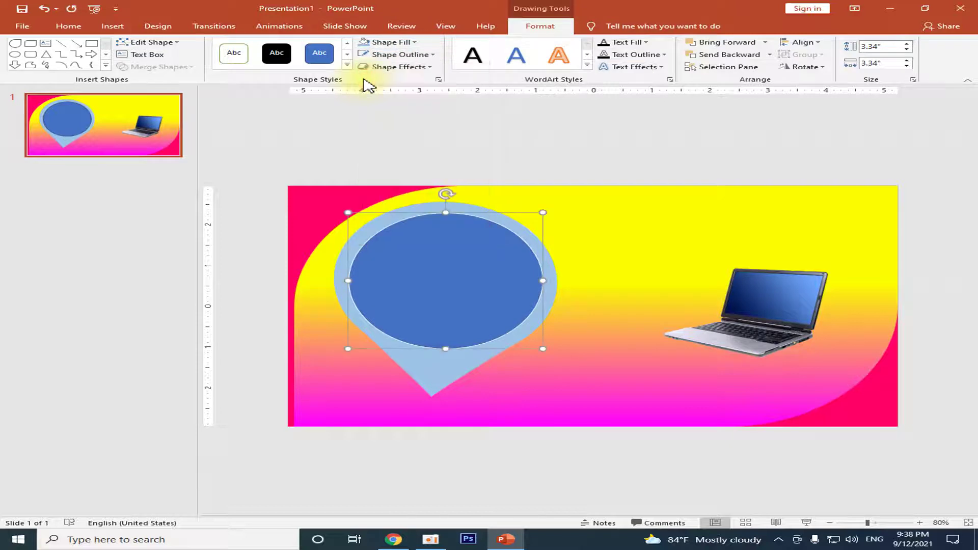
{"action": "left_click", "coordinate": [417, 53]}
{"action": "mouse_move", "coordinate": [395, 210]}
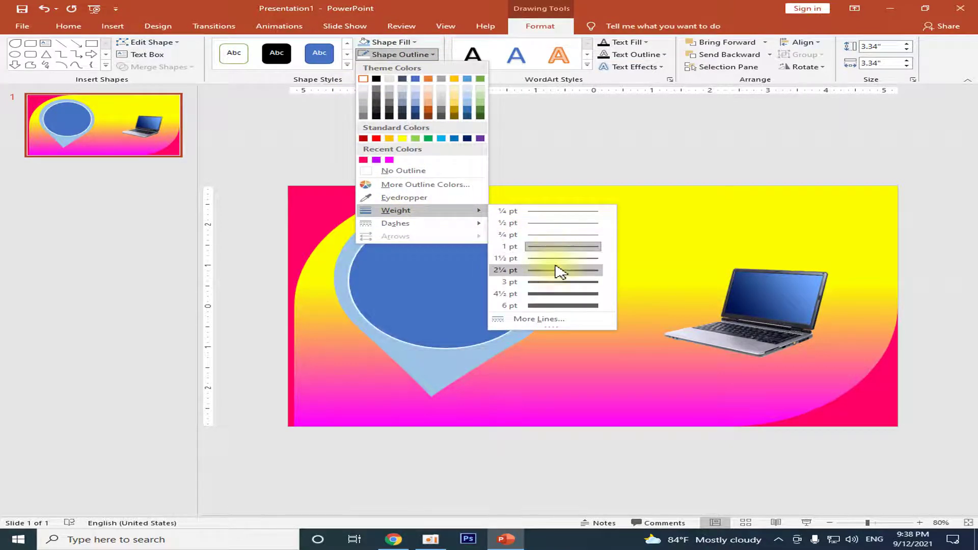
{"action": "left_click", "coordinate": [556, 283]}
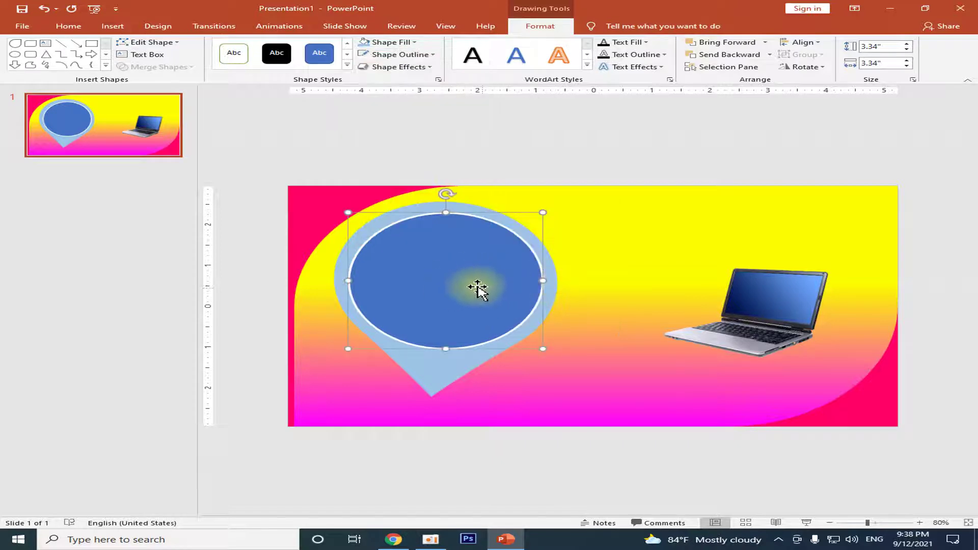
{"action": "left_click", "coordinate": [391, 42]}
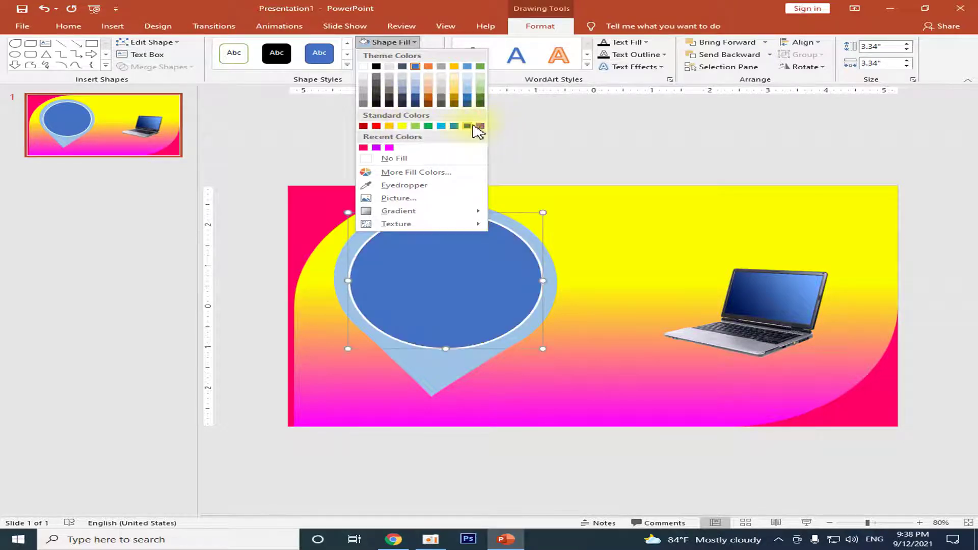
{"action": "left_click", "coordinate": [470, 131]}
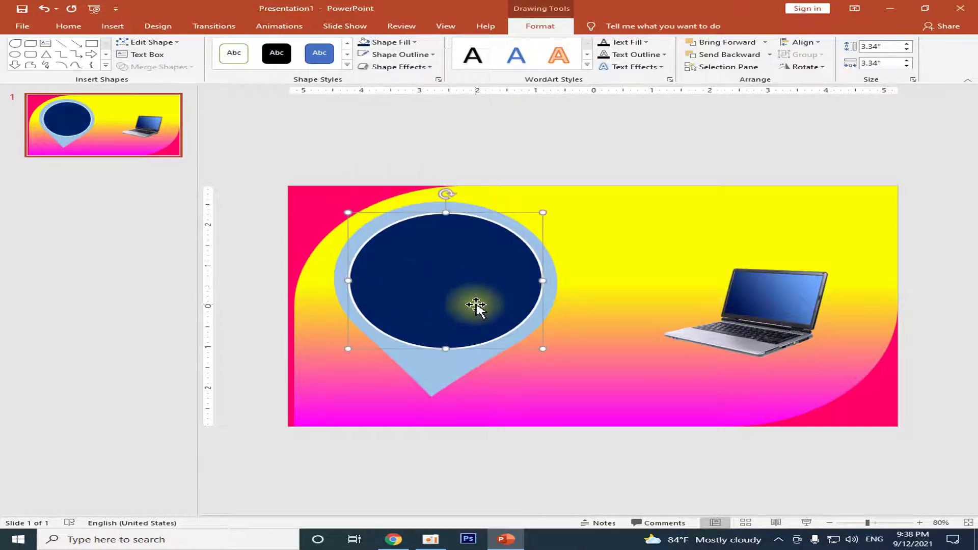
Step: Move the laptop photo left so it sits beside the navy circle
{"action": "left_click", "coordinate": [447, 448]}
{"action": "left_click_drag", "start_coordinate": [757, 321], "coordinate": [524, 278]}
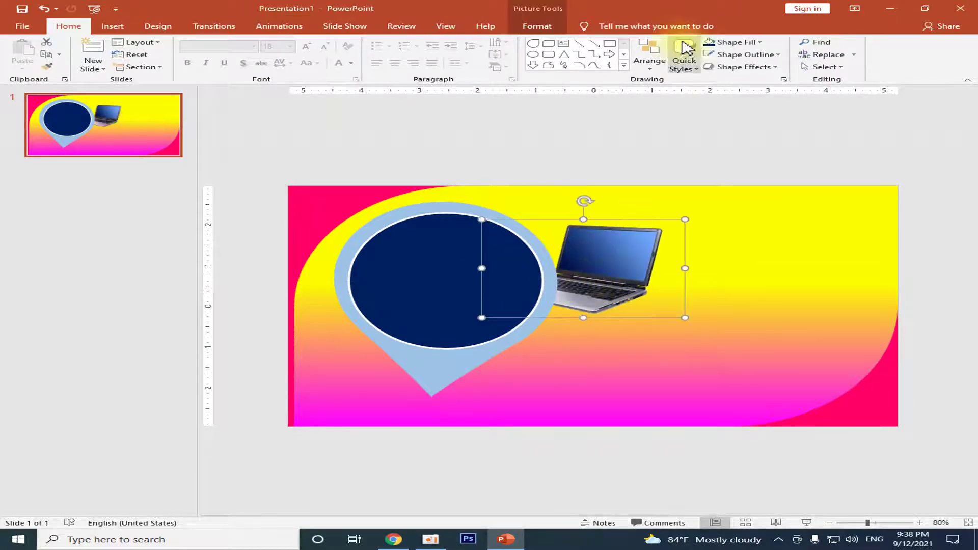
{"action": "left_click", "coordinate": [534, 28]}
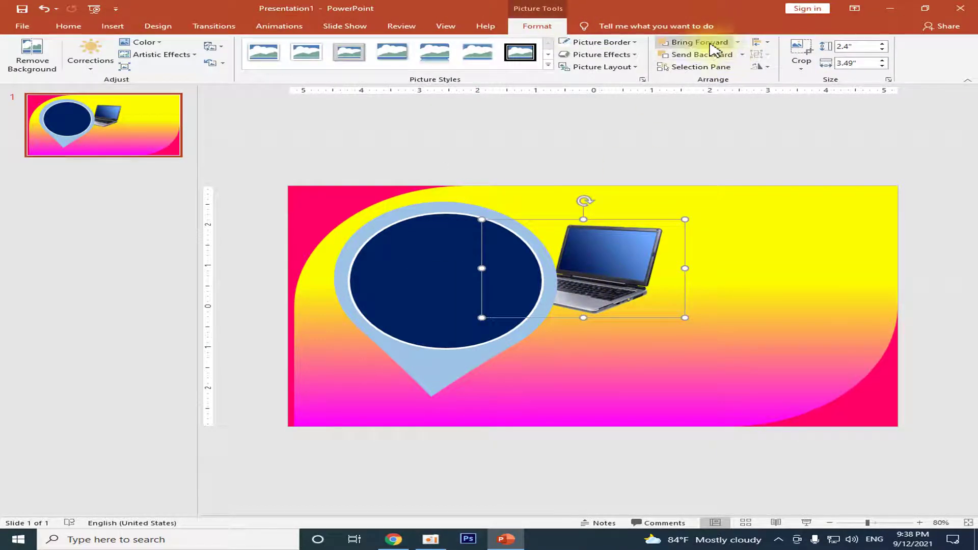
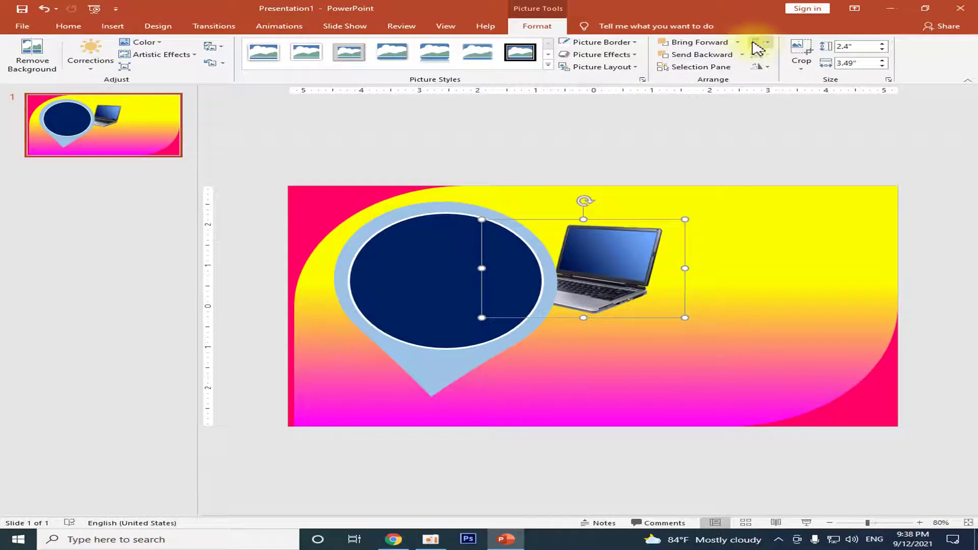
Step: Bring the laptop picture to front and size it to 2.31" by 3.37", centred in the navy circle
{"action": "left_click", "coordinate": [738, 41]}
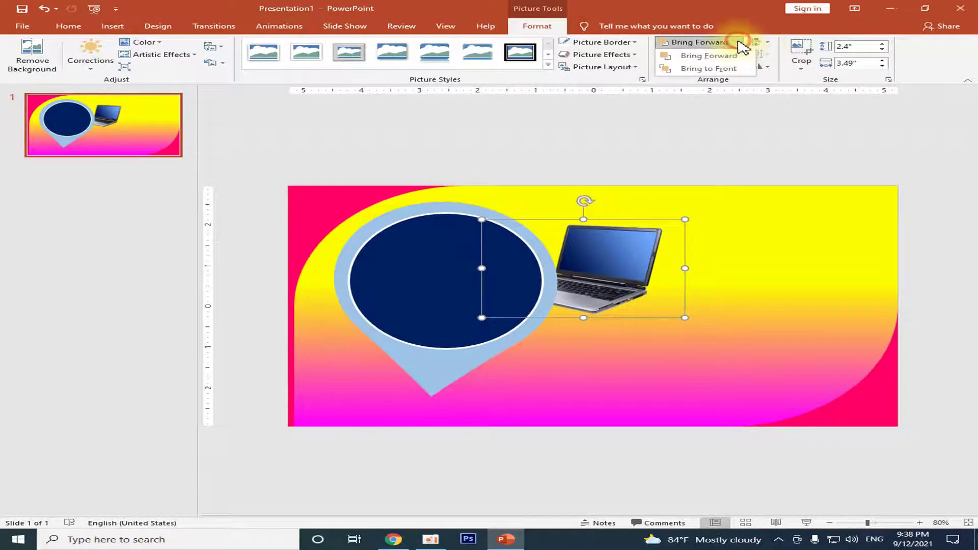
{"action": "left_click", "coordinate": [729, 68]}
{"action": "left_click_drag", "start_coordinate": [621, 275], "coordinate": [483, 287]}
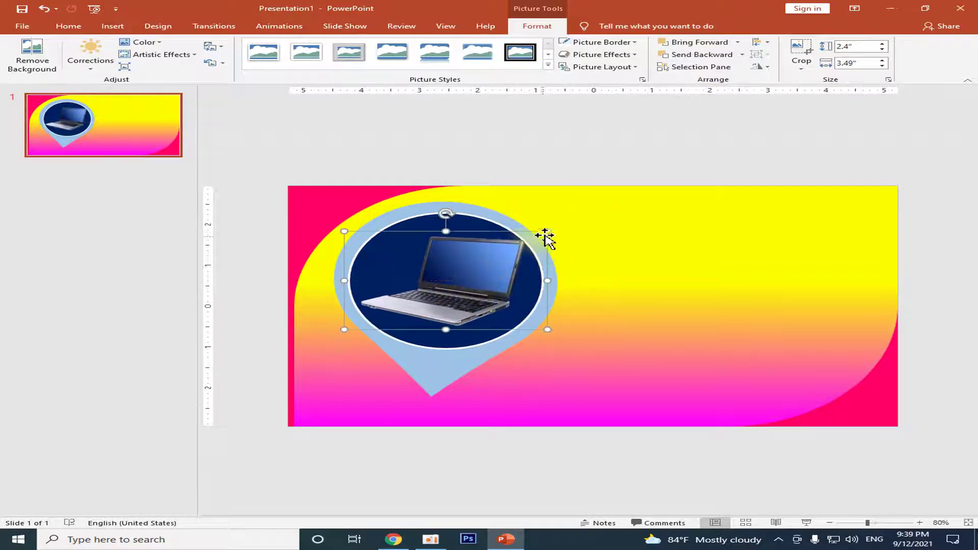
{"action": "left_click_drag", "start_coordinate": [545, 233], "coordinate": [515, 245]}
{"action": "left_click_drag", "start_coordinate": [466, 284], "coordinate": [478, 279]}
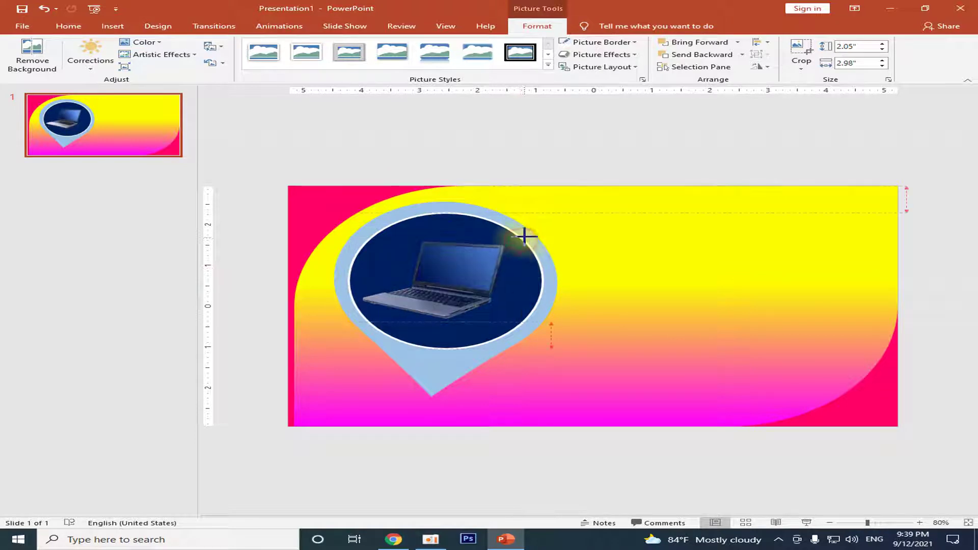
{"action": "left_click_drag", "start_coordinate": [524, 237], "coordinate": [534, 232]}
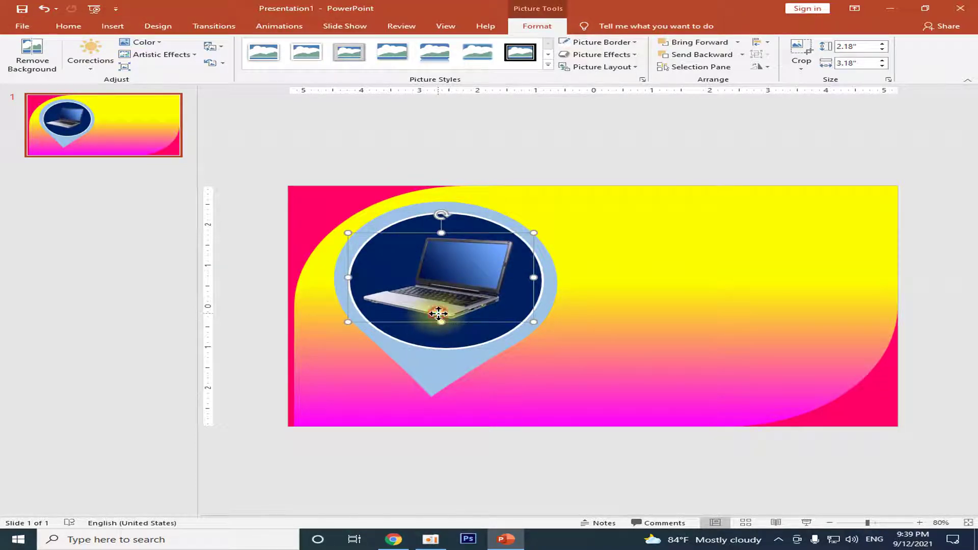
{"action": "left_click_drag", "start_coordinate": [438, 313], "coordinate": [438, 316]}
{"action": "left_click_drag", "start_coordinate": [533, 233], "coordinate": [539, 227]}
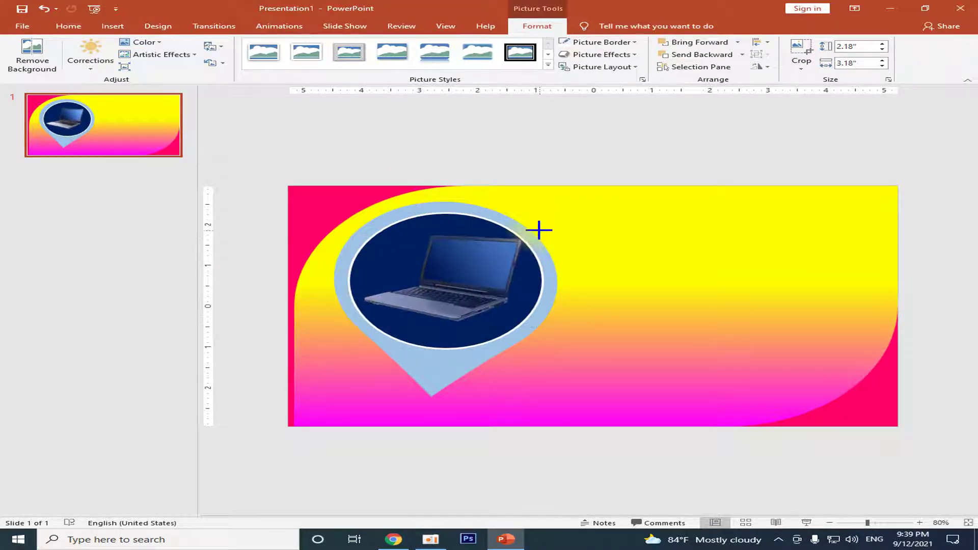
{"action": "left_click_drag", "start_coordinate": [494, 275], "coordinate": [485, 279]}
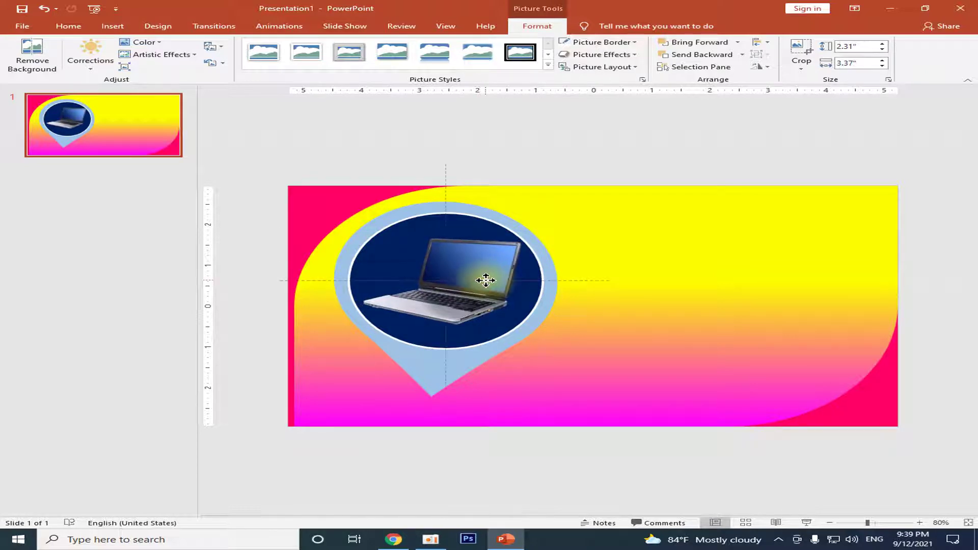
{"action": "left_click", "coordinate": [484, 452]}
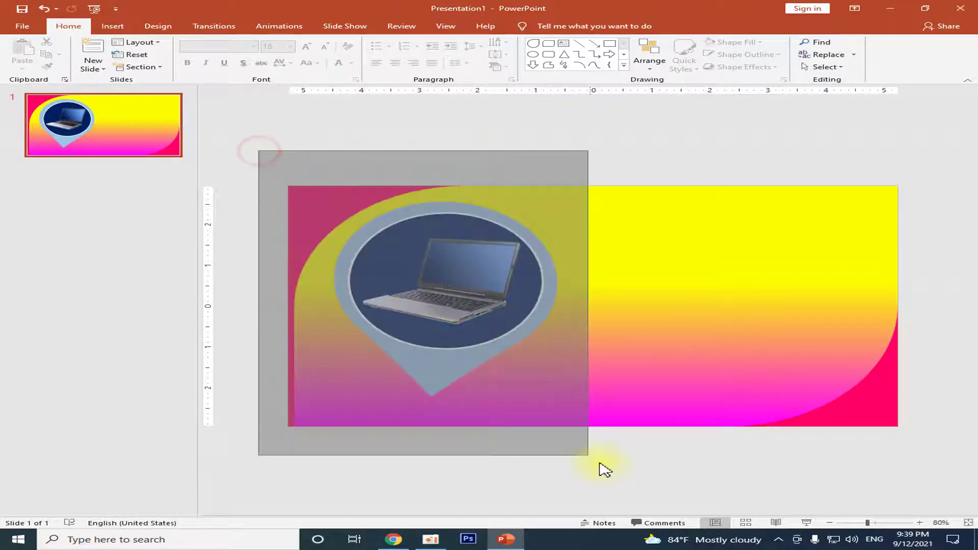
Step: Align the pin, navy circle and laptop picture to centre and middle
{"action": "left_click_drag", "start_coordinate": [258, 149], "coordinate": [569, 427]}
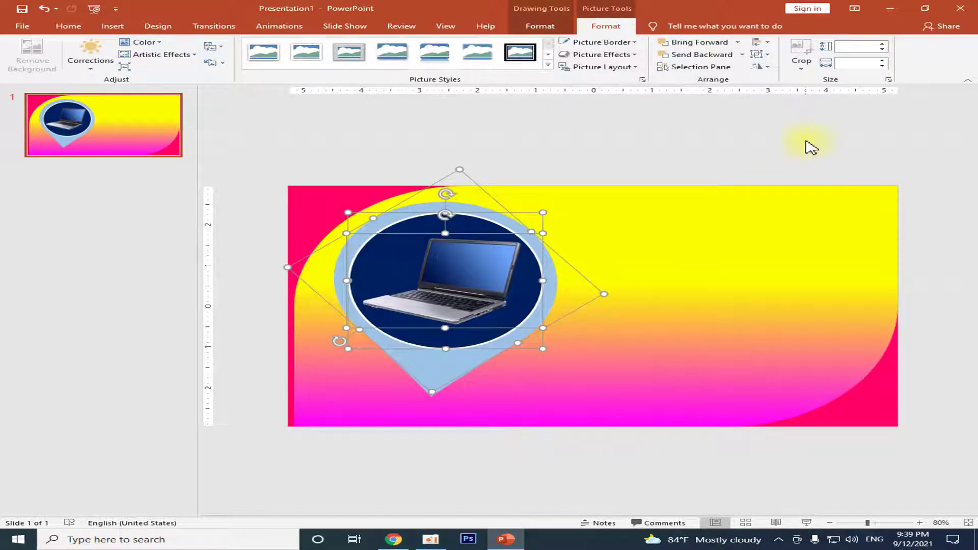
{"action": "left_click", "coordinate": [540, 26]}
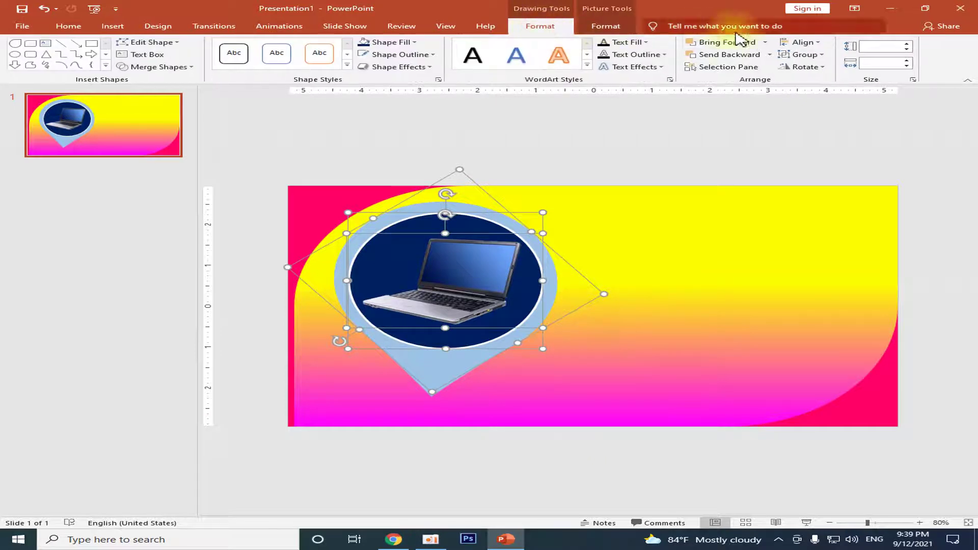
{"action": "left_click", "coordinate": [810, 42]}
{"action": "left_click", "coordinate": [815, 66]}
{"action": "left_click", "coordinate": [809, 42]}
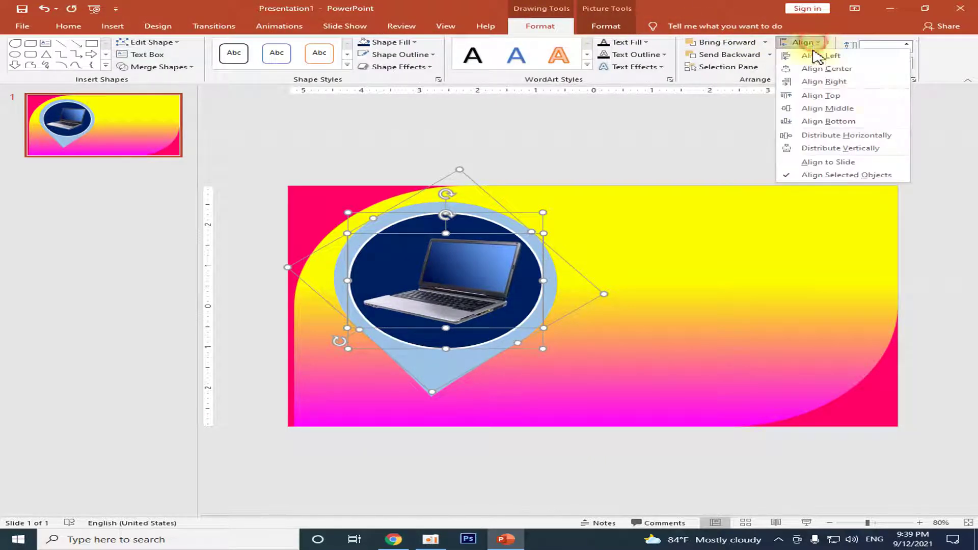
{"action": "left_click", "coordinate": [836, 116]}
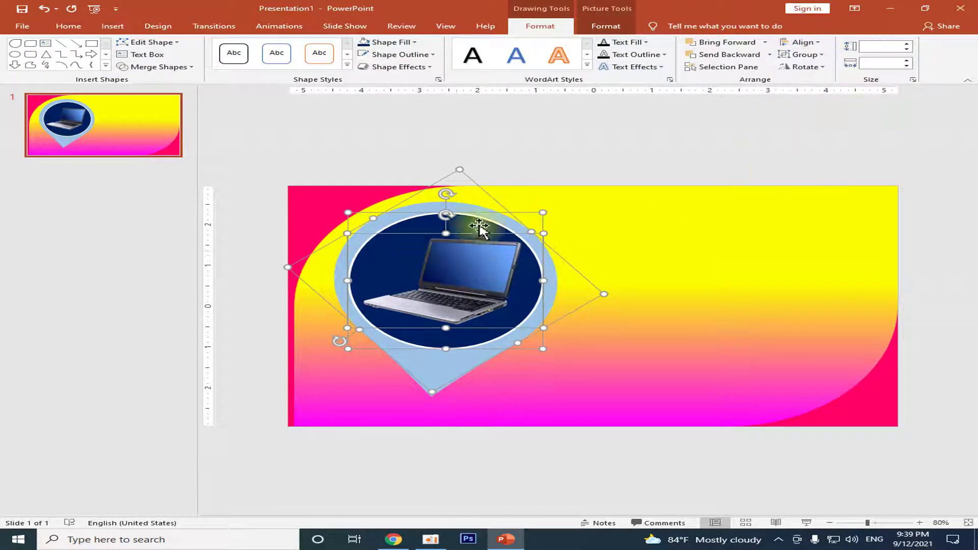
Step: Group the pin objects into one 3.92" by 3.8" icon and nudge it slightly up-left
{"action": "left_click", "coordinate": [815, 55]}
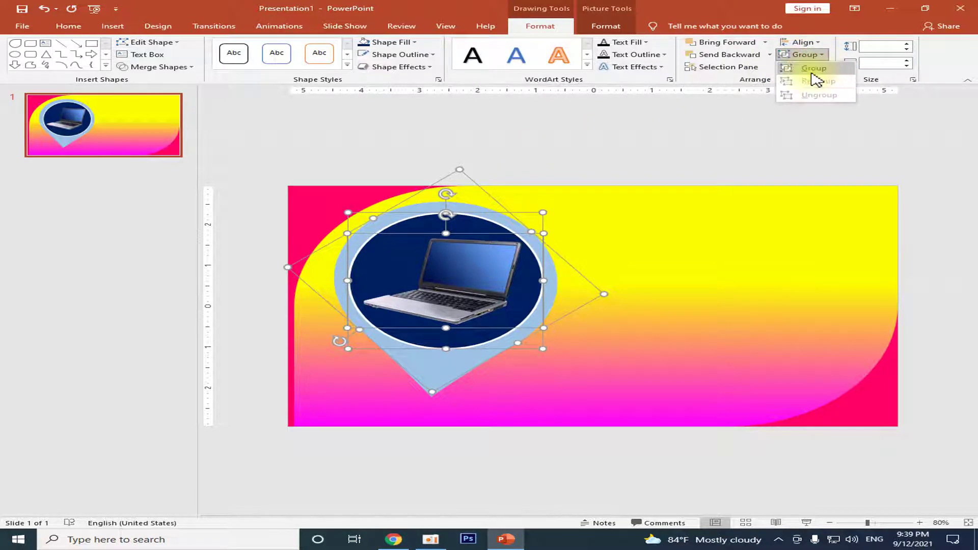
{"action": "left_click", "coordinate": [810, 71]}
{"action": "left_click", "coordinate": [487, 165]}
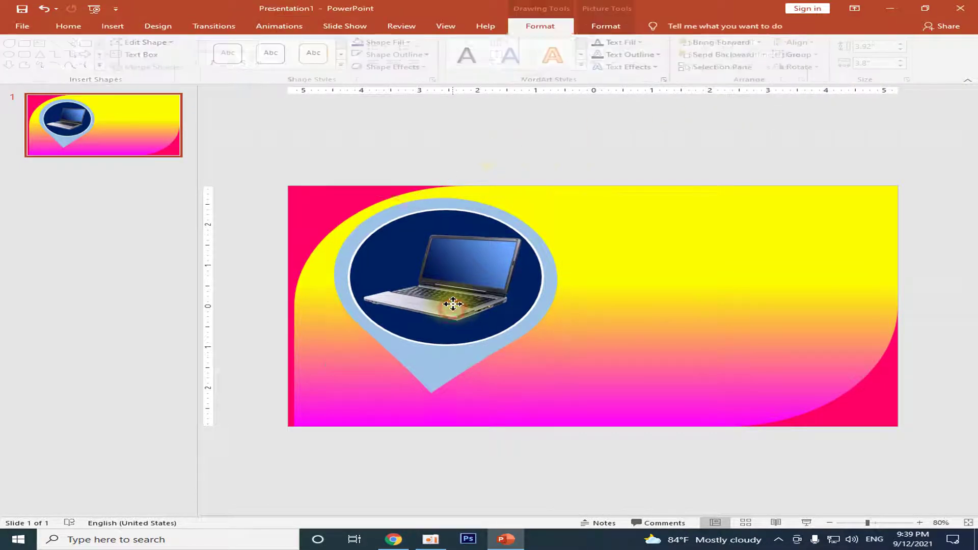
{"action": "left_click_drag", "start_coordinate": [457, 316], "coordinate": [454, 309]}
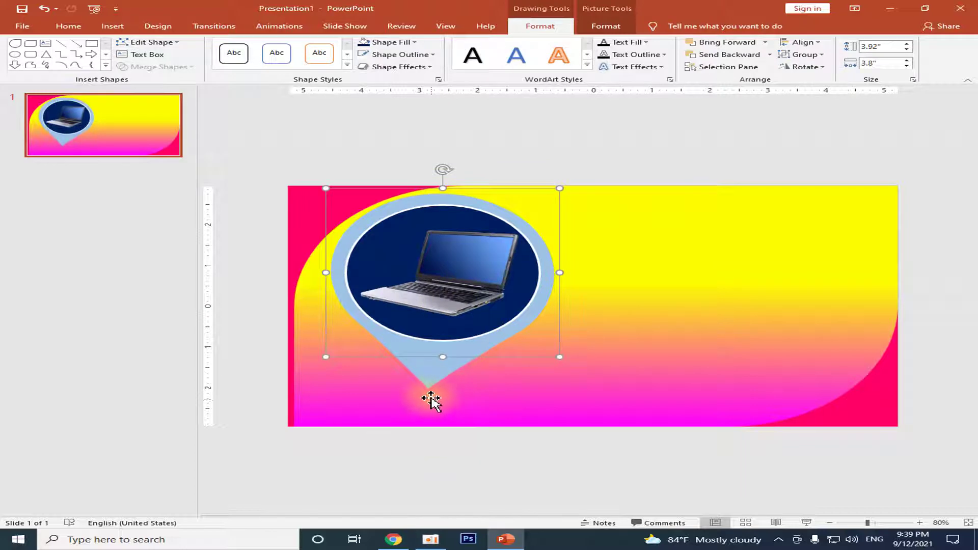
{"action": "left_click", "coordinate": [432, 451]}
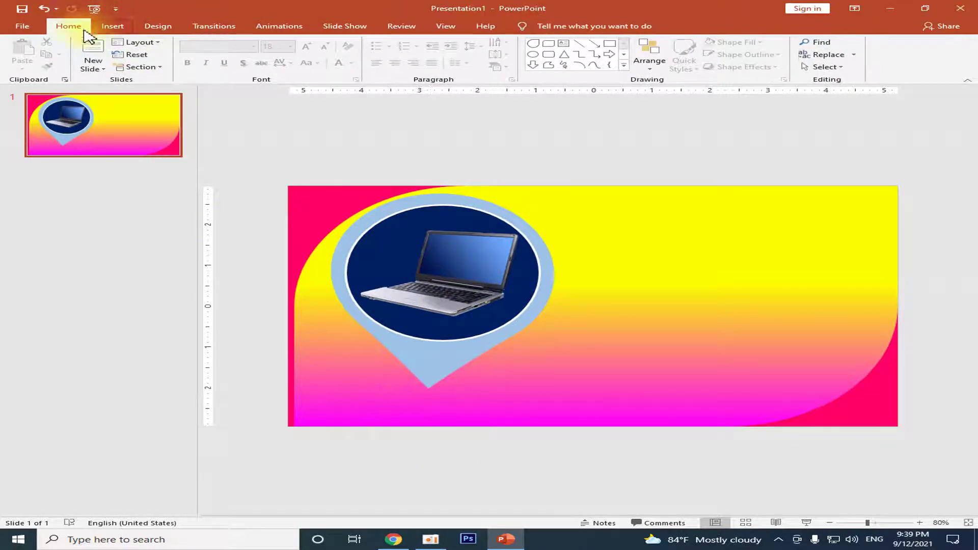
Step: Draw a flat 0.24" by 1" oval under the pin's tip and give it a grey preset style
{"action": "left_click", "coordinate": [112, 26]}
{"action": "left_click", "coordinate": [260, 64]}
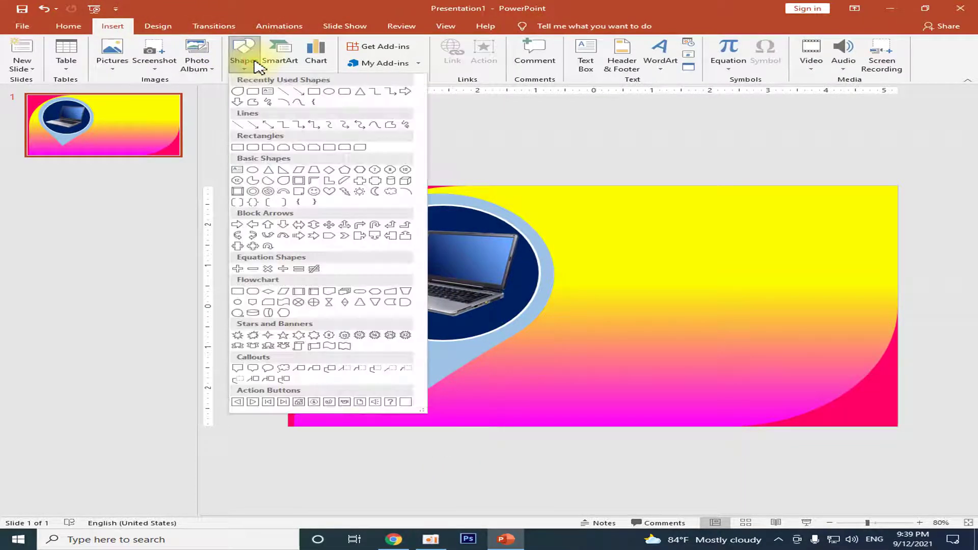
{"action": "left_click", "coordinate": [330, 91]}
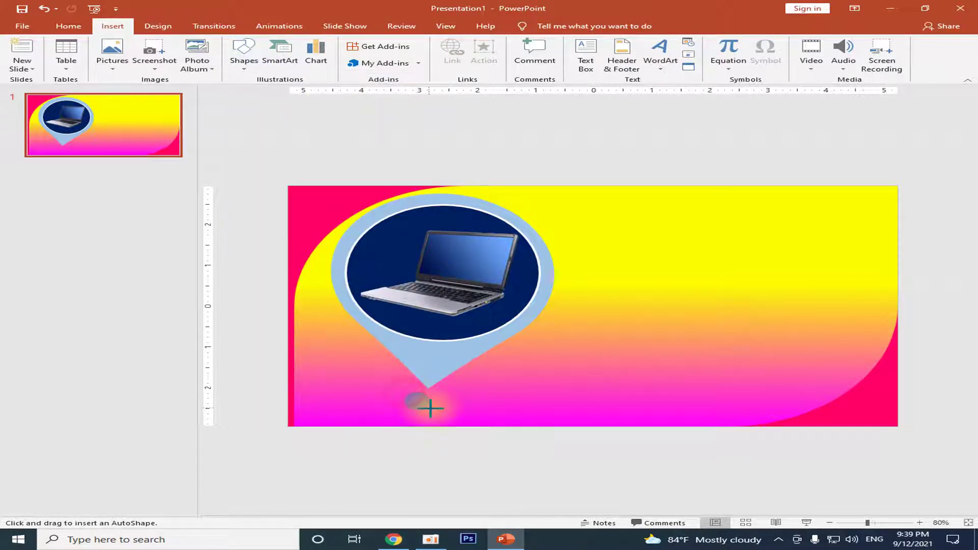
{"action": "left_click_drag", "start_coordinate": [465, 415], "coordinate": [463, 433]}
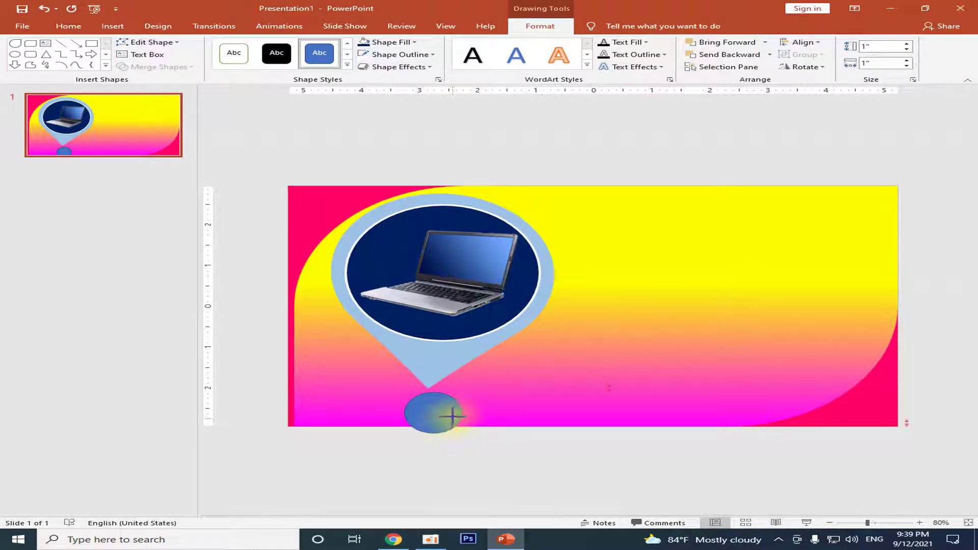
{"action": "left_click_drag", "start_coordinate": [402, 401], "coordinate": [457, 411]}
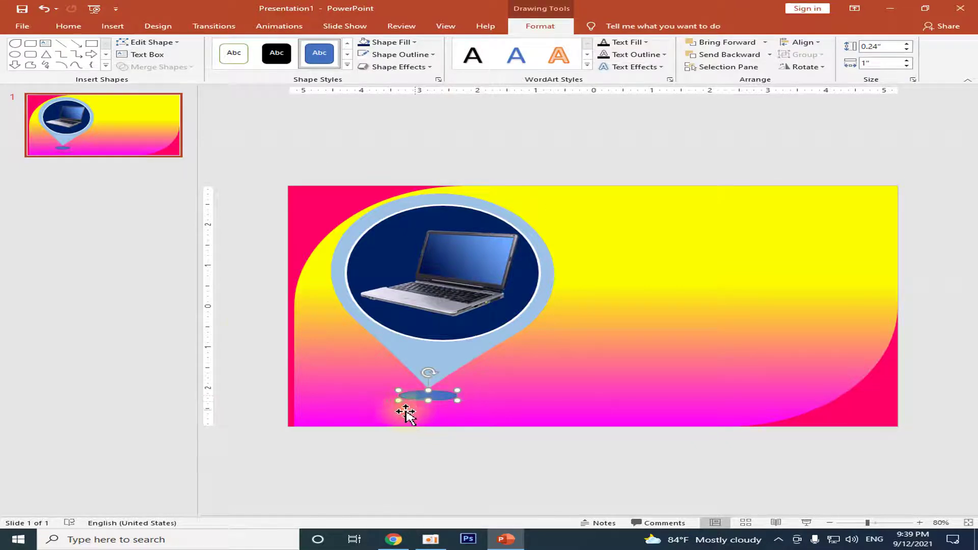
{"action": "left_click", "coordinate": [347, 65]}
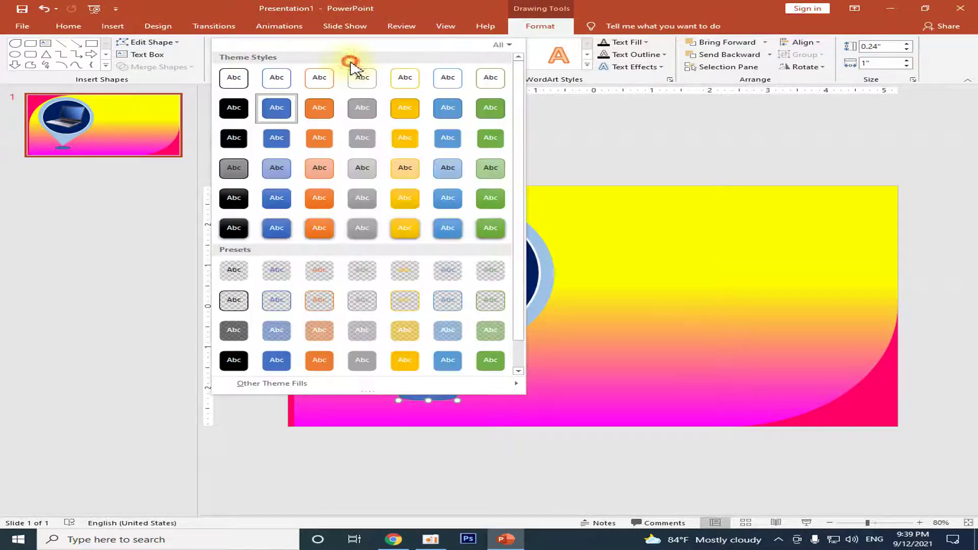
{"action": "left_click", "coordinate": [236, 170]}
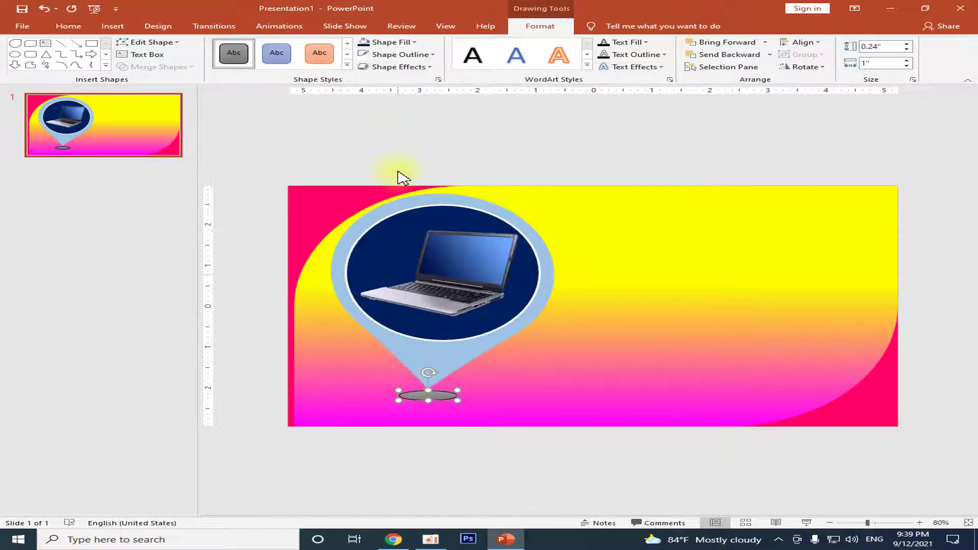
{"action": "left_click", "coordinate": [410, 43]}
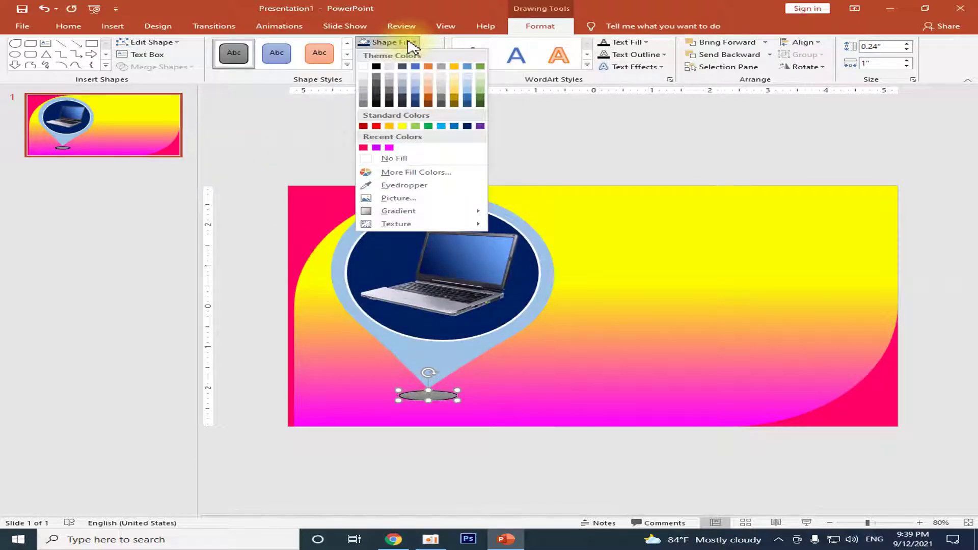
{"action": "mouse_move", "coordinate": [399, 211]}
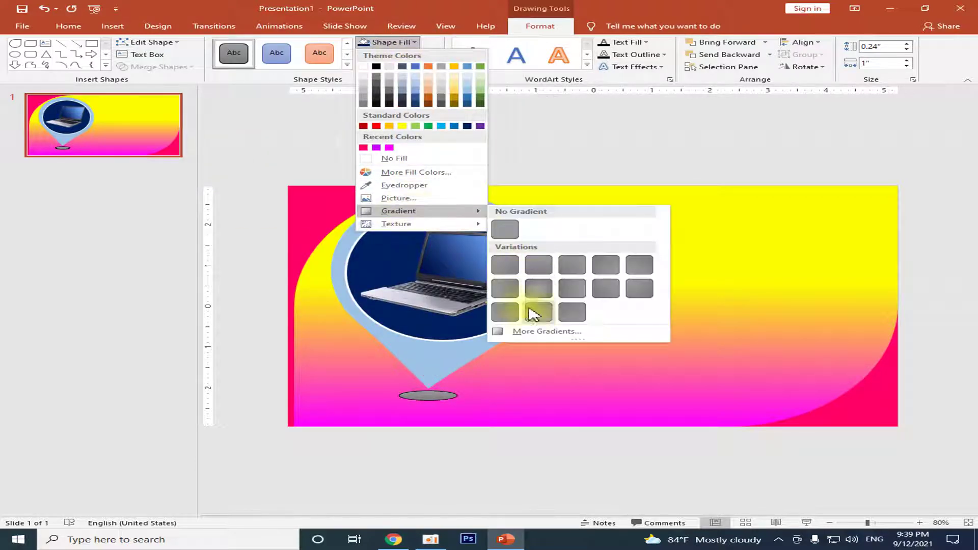
Step: Give the shadow oval a gradient fill and colour its three stops in light and darker tones
{"action": "left_click", "coordinate": [543, 332]}
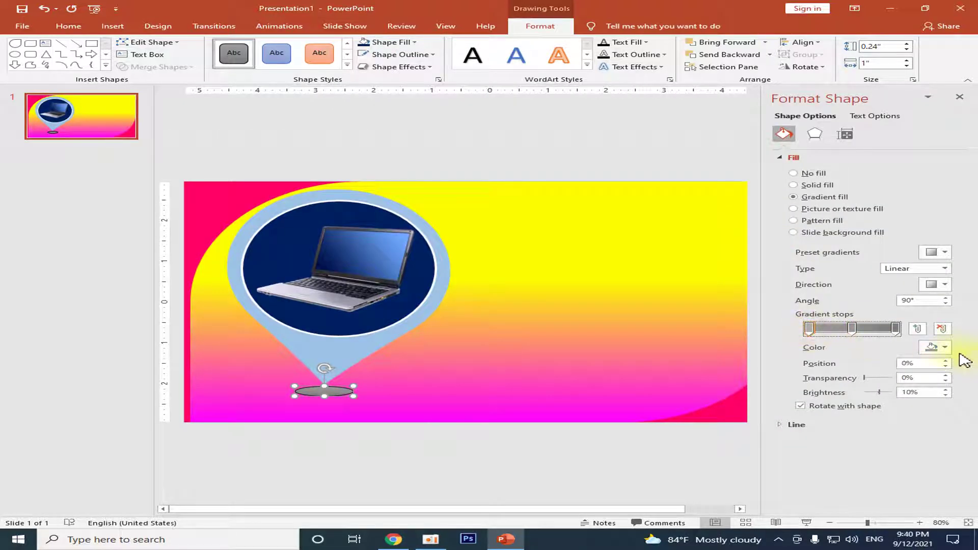
{"action": "left_click", "coordinate": [940, 348]}
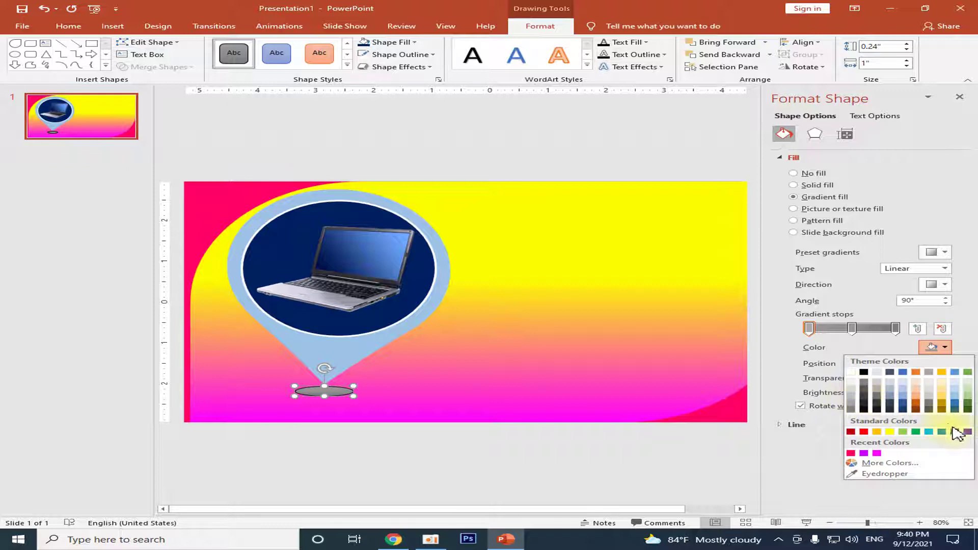
{"action": "left_click", "coordinate": [953, 403]}
{"action": "left_click", "coordinate": [895, 329]}
{"action": "left_click", "coordinate": [943, 348]}
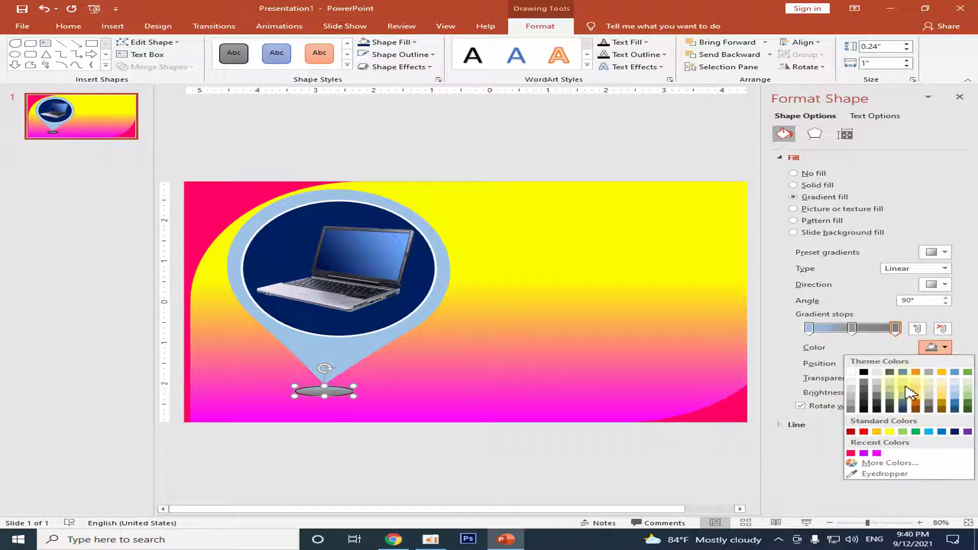
{"action": "left_click", "coordinate": [907, 388]}
{"action": "left_click_drag", "start_coordinate": [852, 328], "coordinate": [847, 329]}
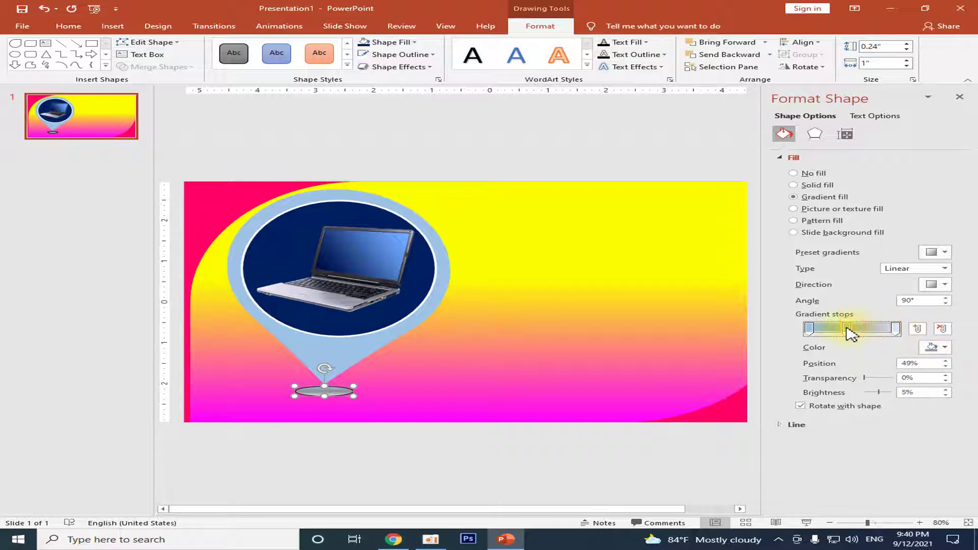
{"action": "left_click", "coordinate": [944, 349]}
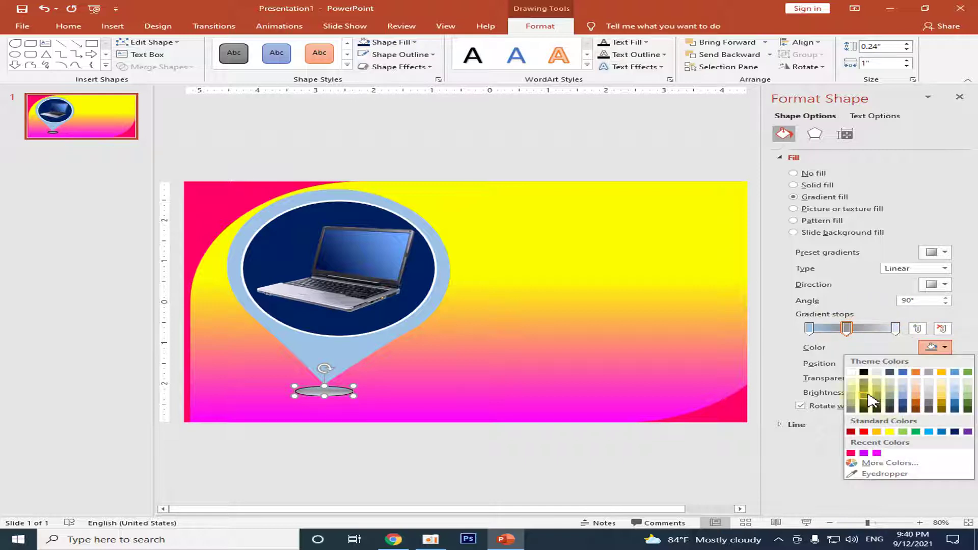
{"action": "left_click", "coordinate": [871, 400]}
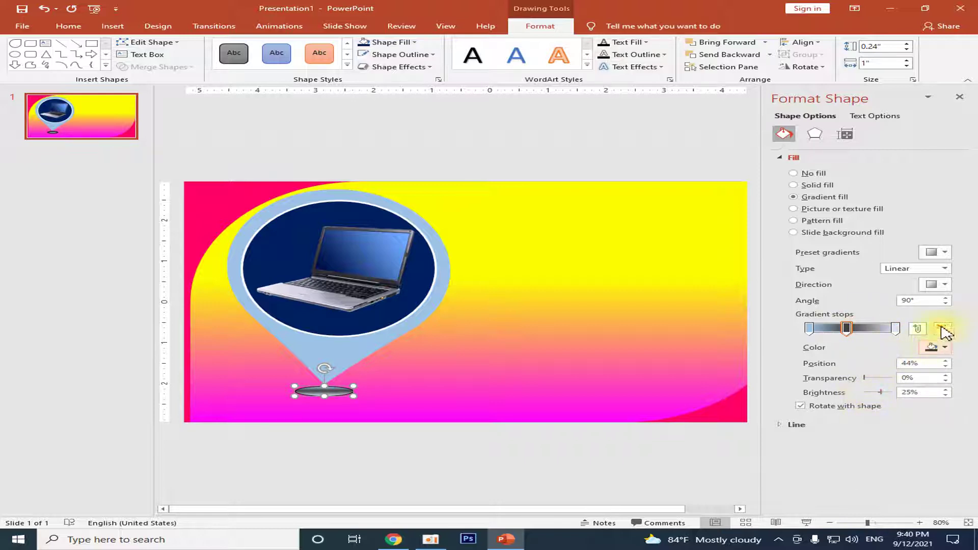
Step: Set the gradient direction to Linear Down and make the middle stop white
{"action": "left_click", "coordinate": [945, 285]}
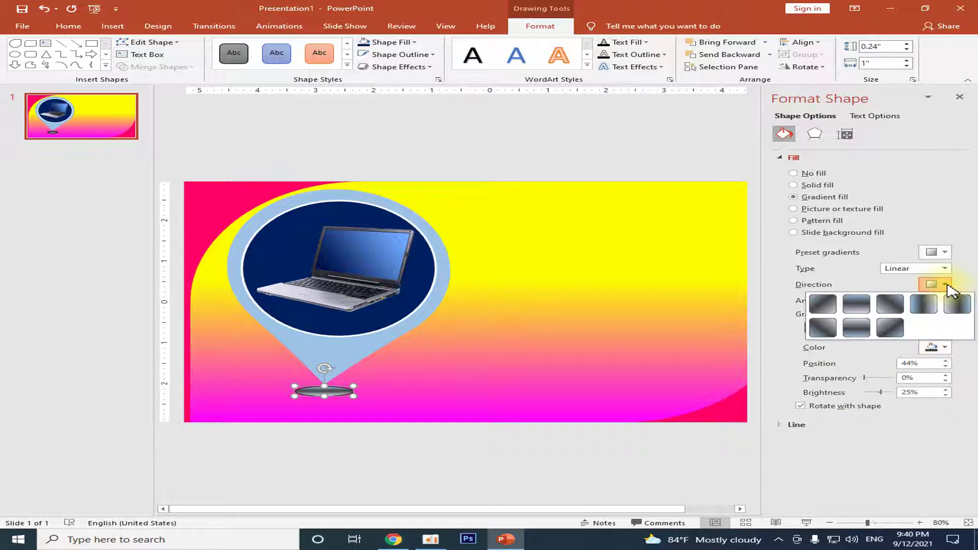
{"action": "left_click", "coordinate": [925, 304]}
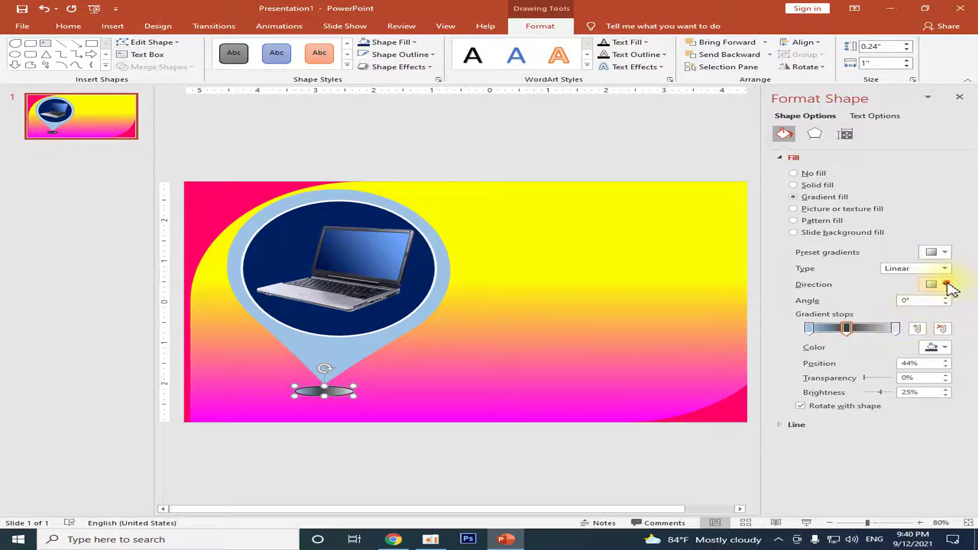
{"action": "left_click", "coordinate": [947, 284]}
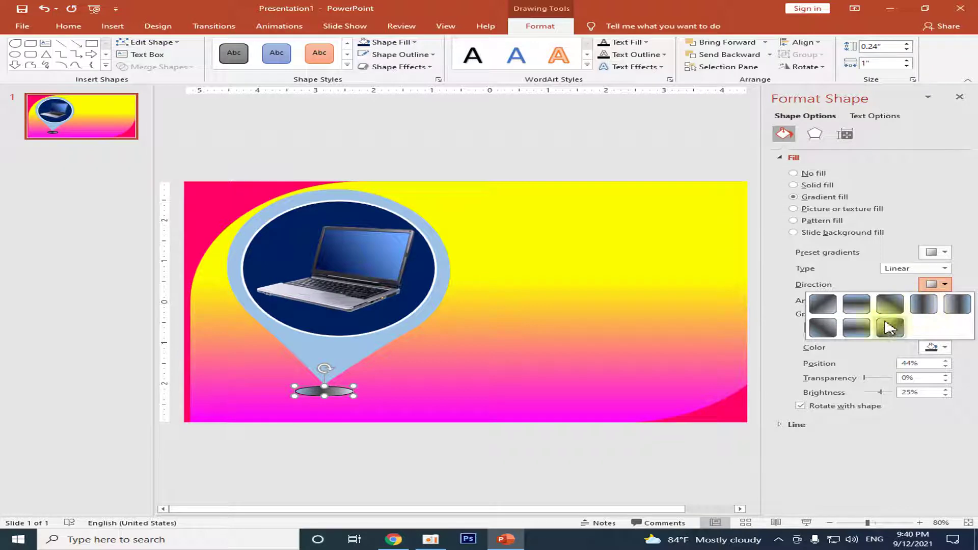
{"action": "left_click", "coordinate": [858, 306]}
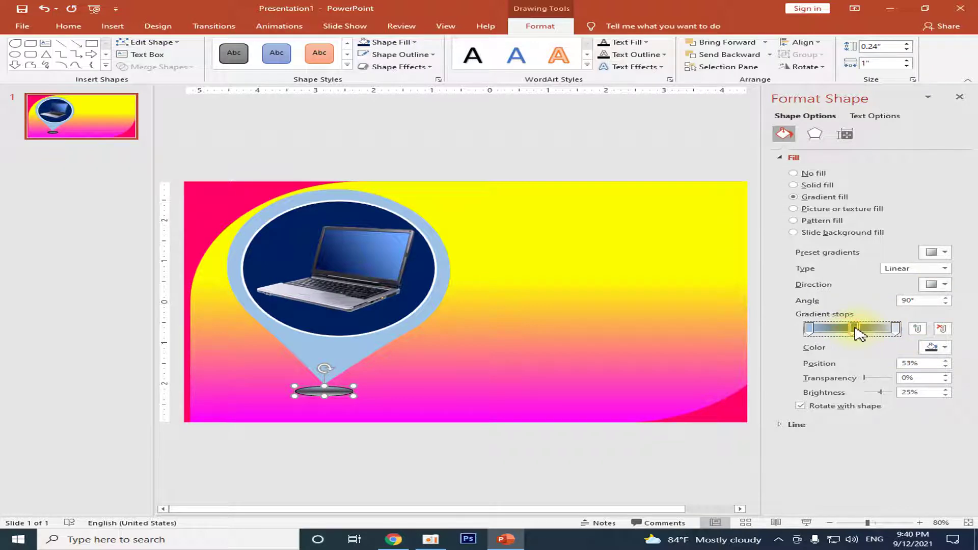
{"action": "left_click", "coordinate": [944, 349]}
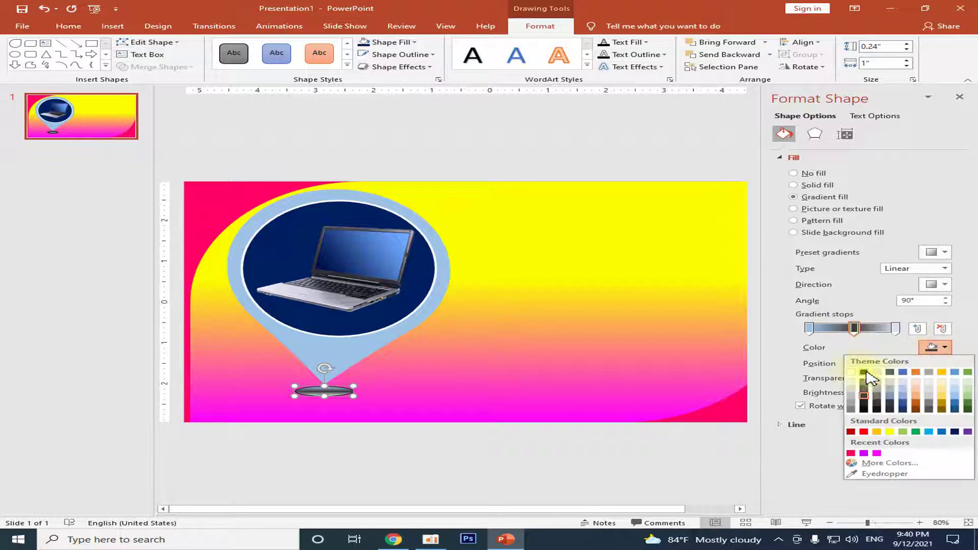
{"action": "left_click", "coordinate": [852, 373]}
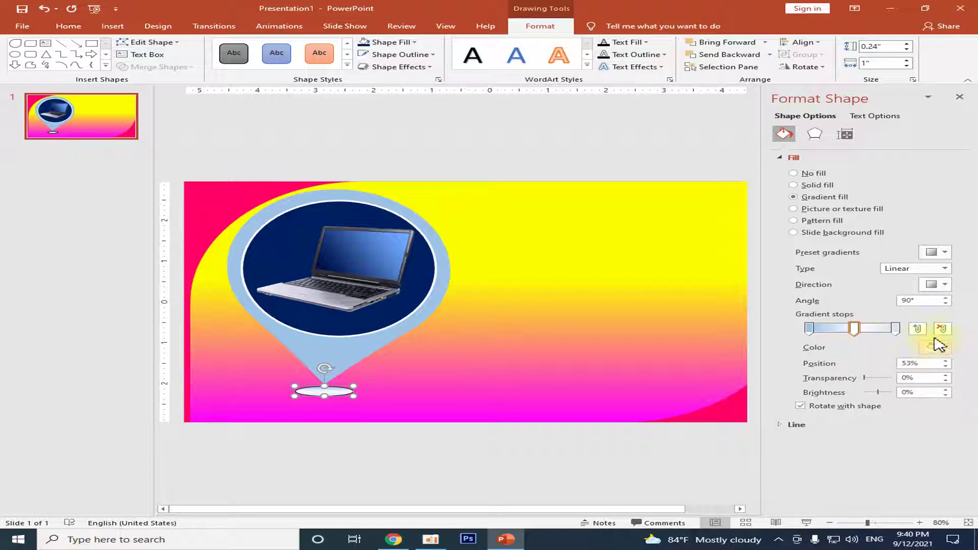
Step: Make the right stop grey and the left stop pale, then close the Format Shape pane
{"action": "left_click", "coordinate": [896, 328]}
{"action": "left_click", "coordinate": [935, 348]}
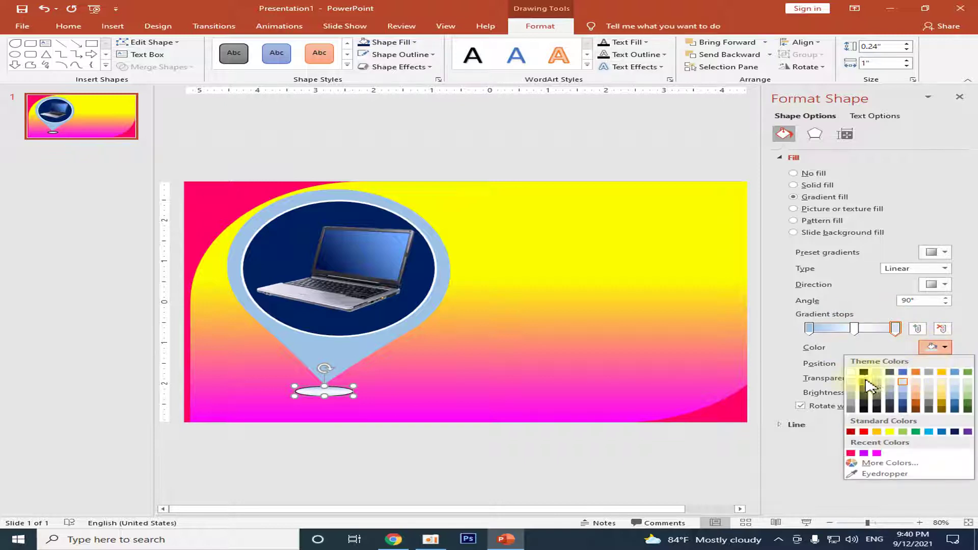
{"action": "left_click", "coordinate": [852, 396]}
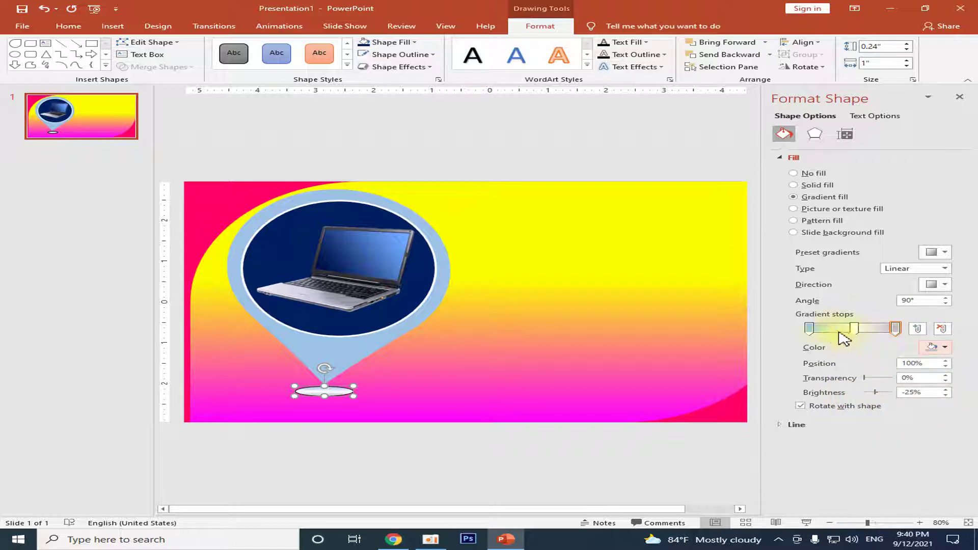
{"action": "left_click", "coordinate": [810, 328]}
{"action": "left_click", "coordinate": [943, 349]}
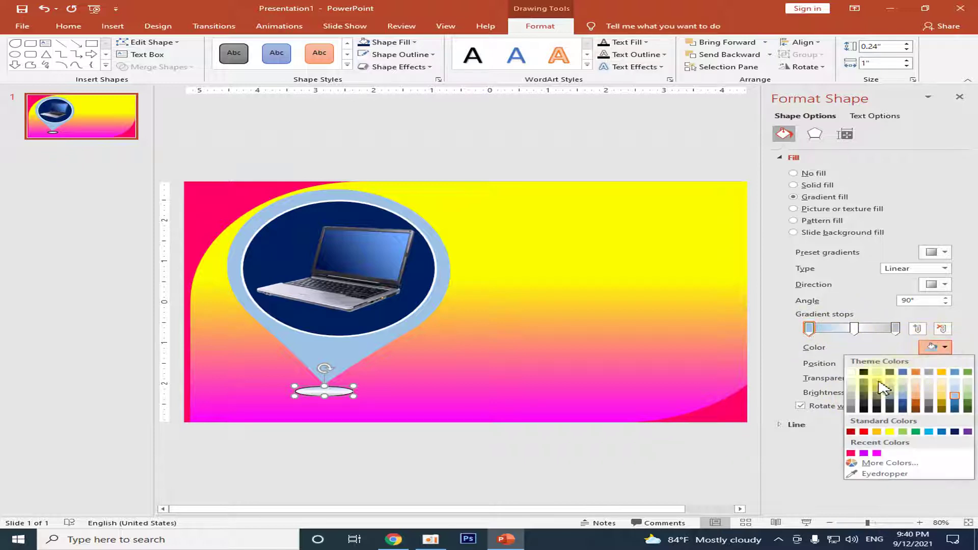
{"action": "left_click", "coordinate": [852, 395]}
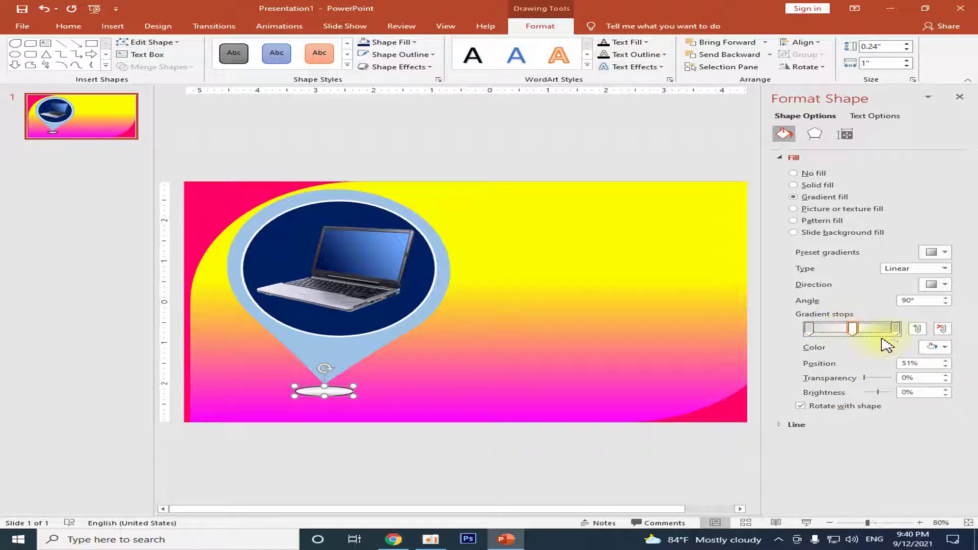
{"action": "left_click", "coordinate": [960, 97]}
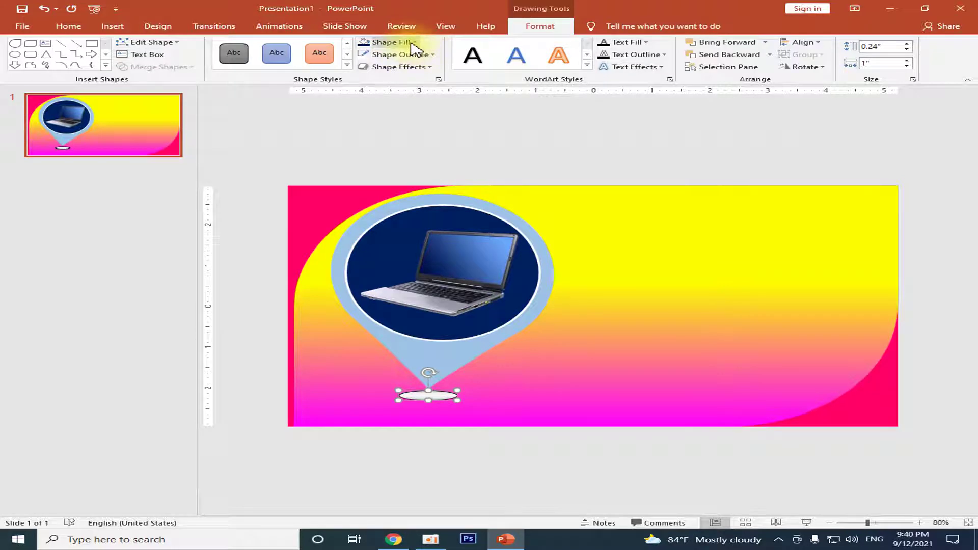
Step: Remove the oval's outline and apply a preset grey gradient fill
{"action": "left_click", "coordinate": [414, 55]}
{"action": "left_click", "coordinate": [399, 172]}
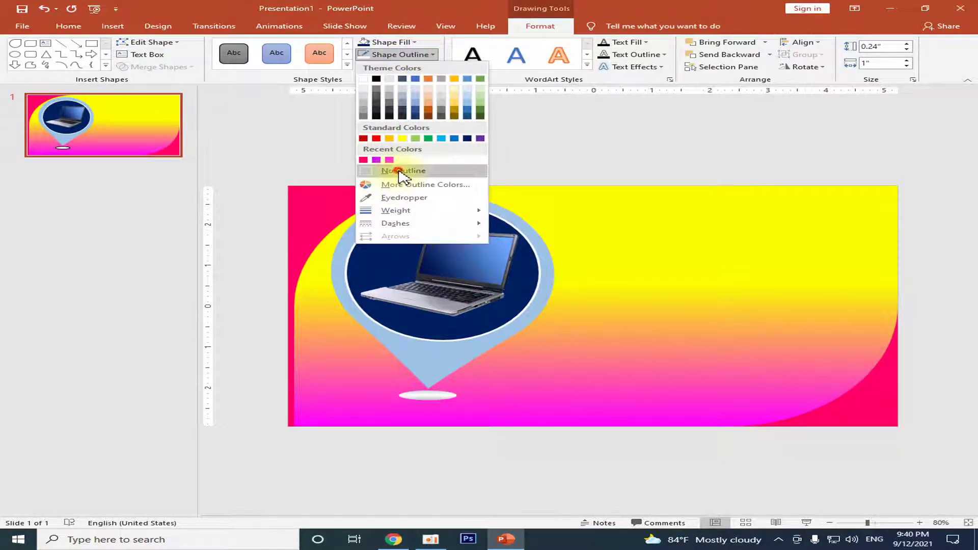
{"action": "left_click", "coordinate": [402, 41]}
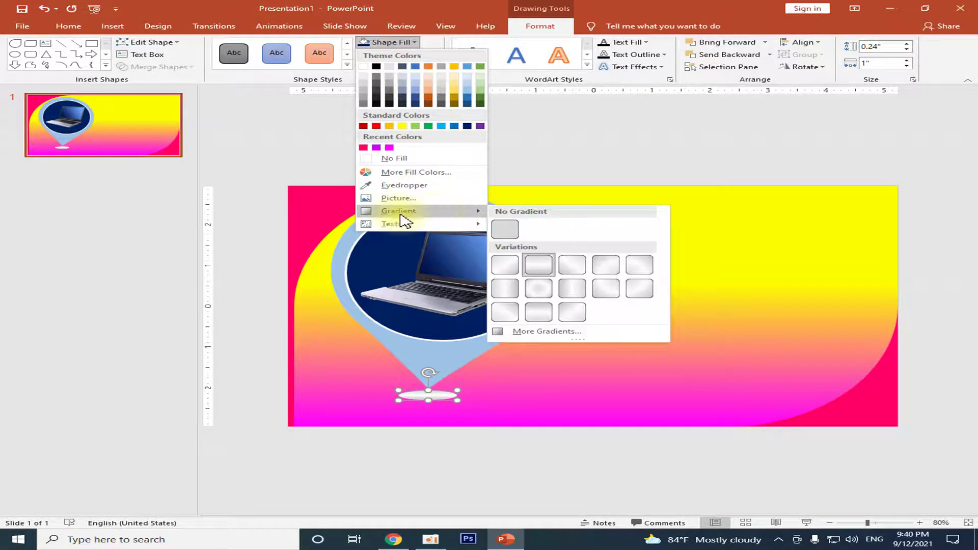
{"action": "left_click", "coordinate": [537, 290]}
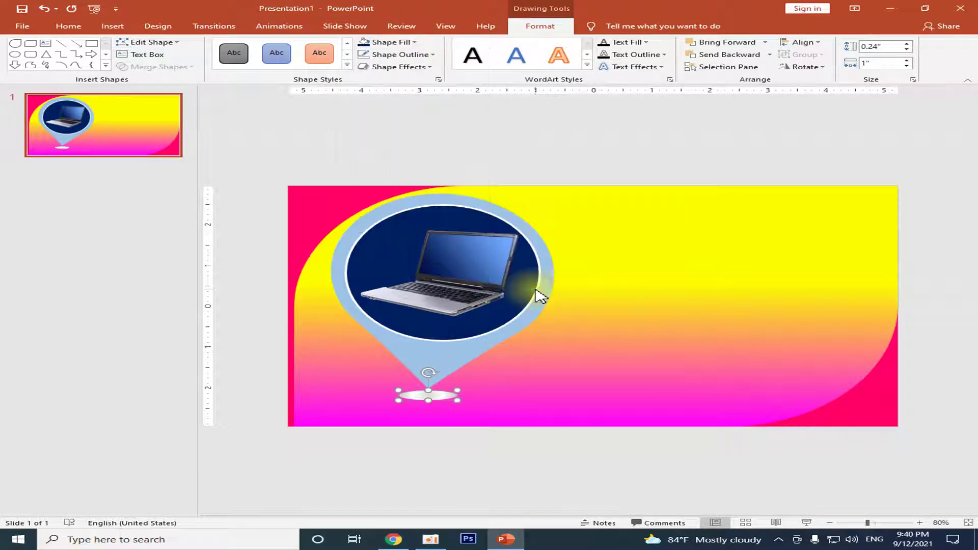
Step: Make the oval's radial gradient 12% transparent and lower its brightness for a darker centre
{"action": "left_click", "coordinate": [407, 46]}
{"action": "mouse_move", "coordinate": [398, 211]}
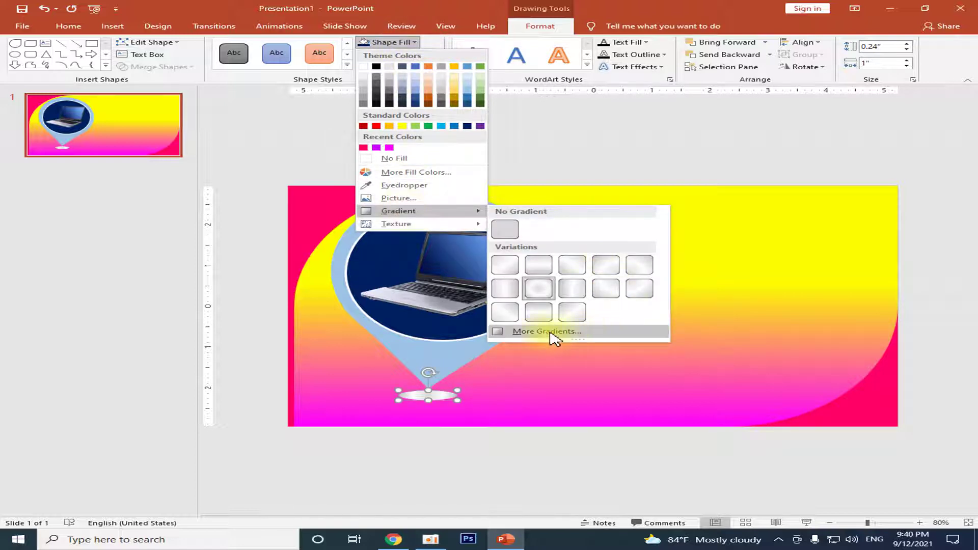
{"action": "left_click", "coordinate": [550, 331]}
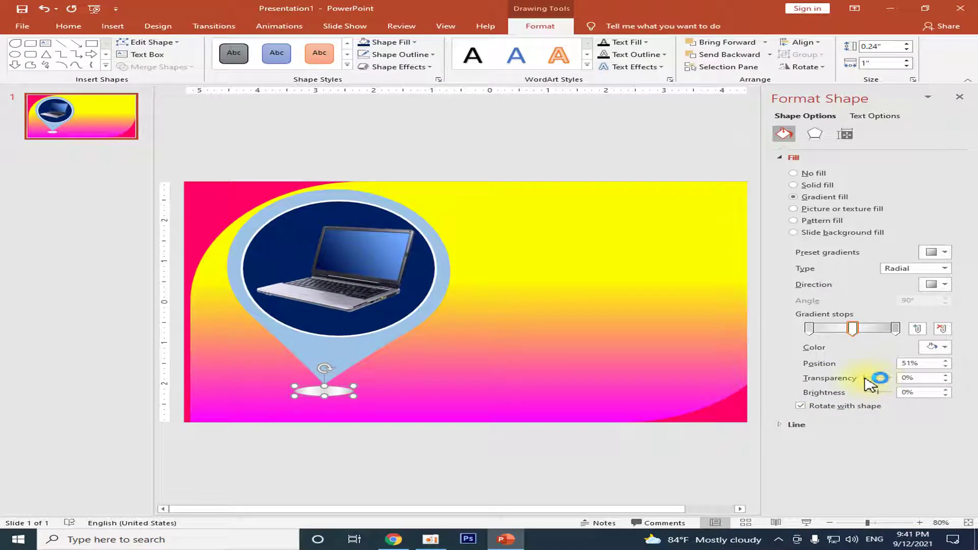
{"action": "left_click_drag", "start_coordinate": [865, 379], "coordinate": [876, 381]}
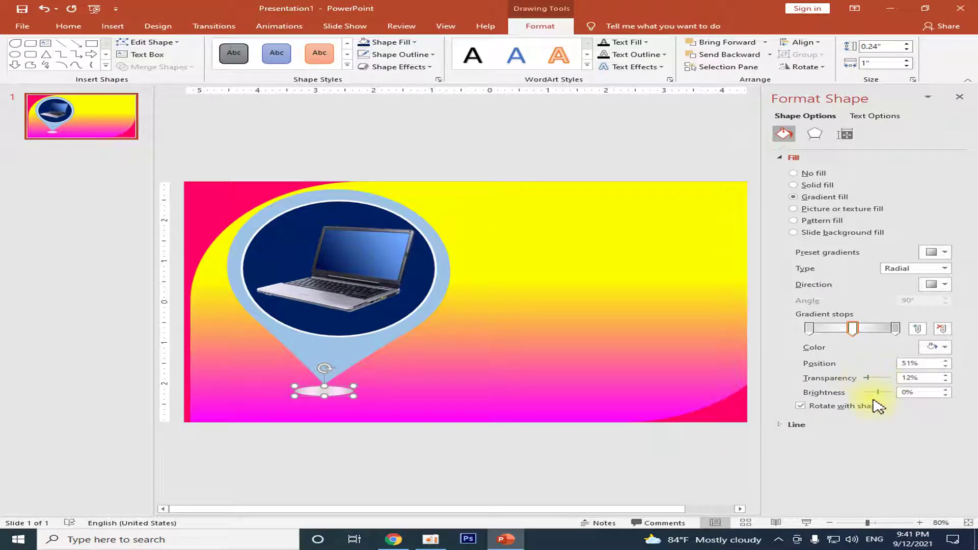
{"action": "left_click_drag", "start_coordinate": [885, 397], "coordinate": [879, 399]}
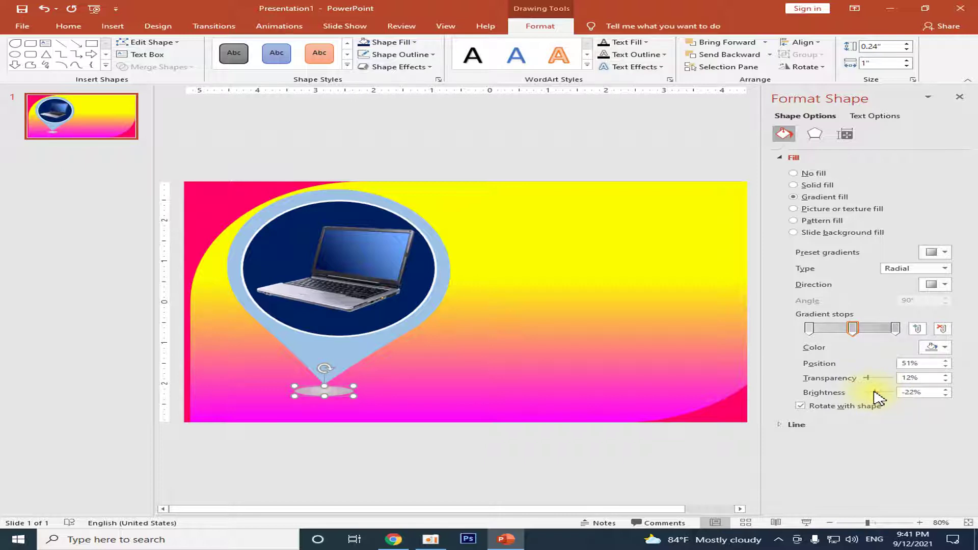
Step: Shrink the shadow oval to 0.2" by 0.93" and centre it just beneath the pin's tip
{"action": "left_click", "coordinate": [959, 97]}
{"action": "left_click", "coordinate": [424, 451]}
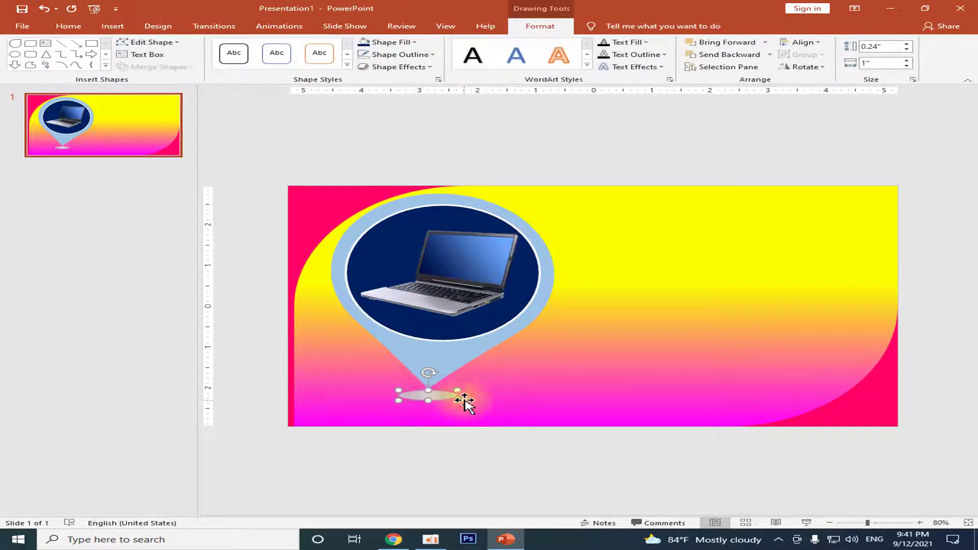
{"action": "left_click_drag", "start_coordinate": [473, 390], "coordinate": [462, 394]}
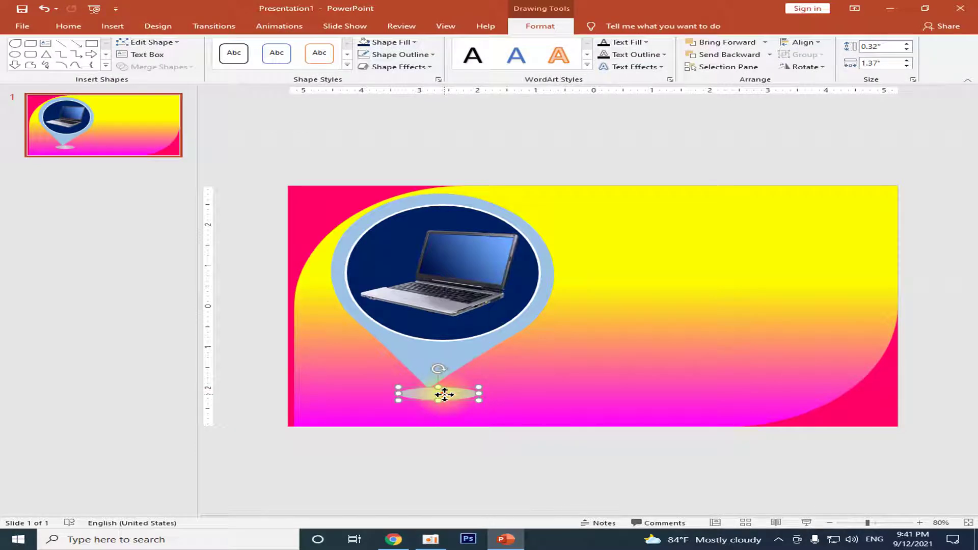
{"action": "left_click_drag", "start_coordinate": [467, 405], "coordinate": [430, 397]}
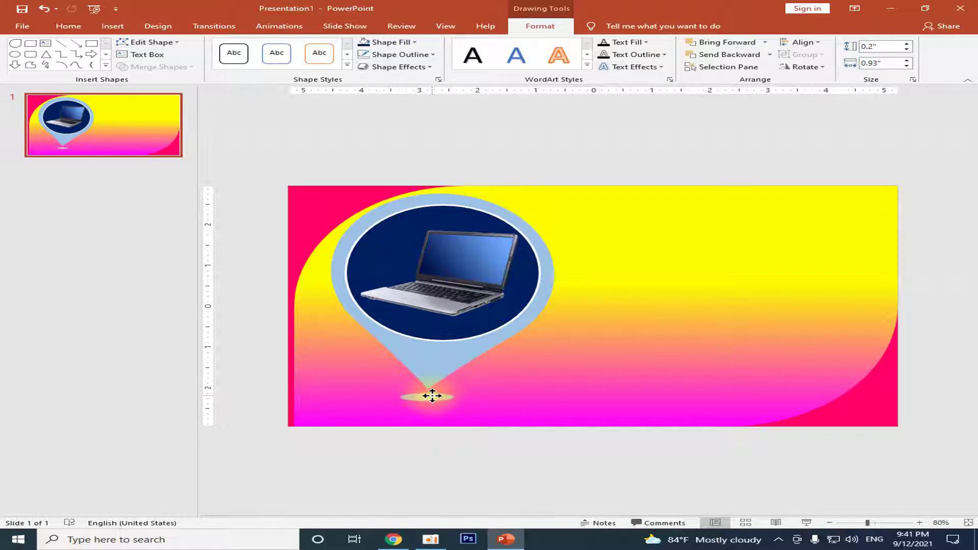
{"action": "left_click", "coordinate": [419, 439]}
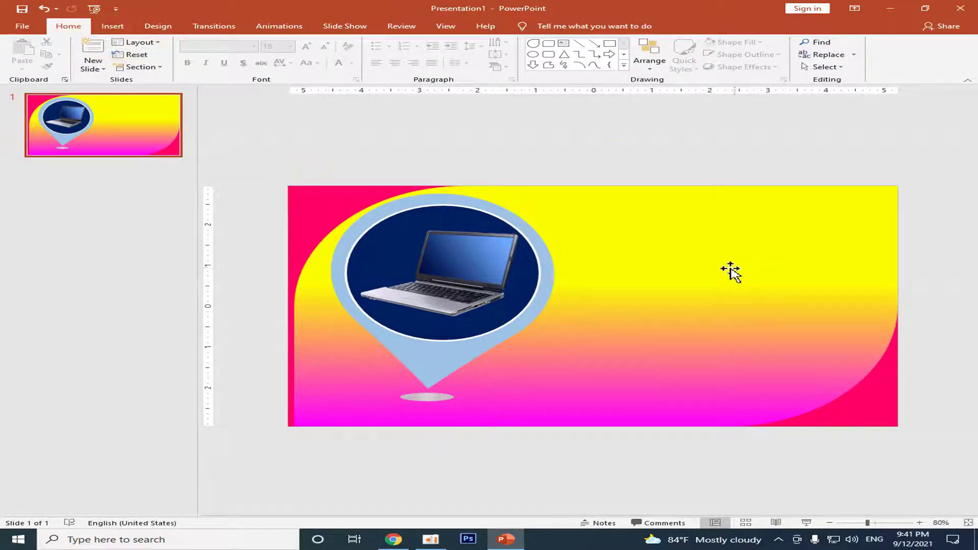
Step: Draw a text box to the right of the pin graphic
{"action": "left_click", "coordinate": [113, 27]}
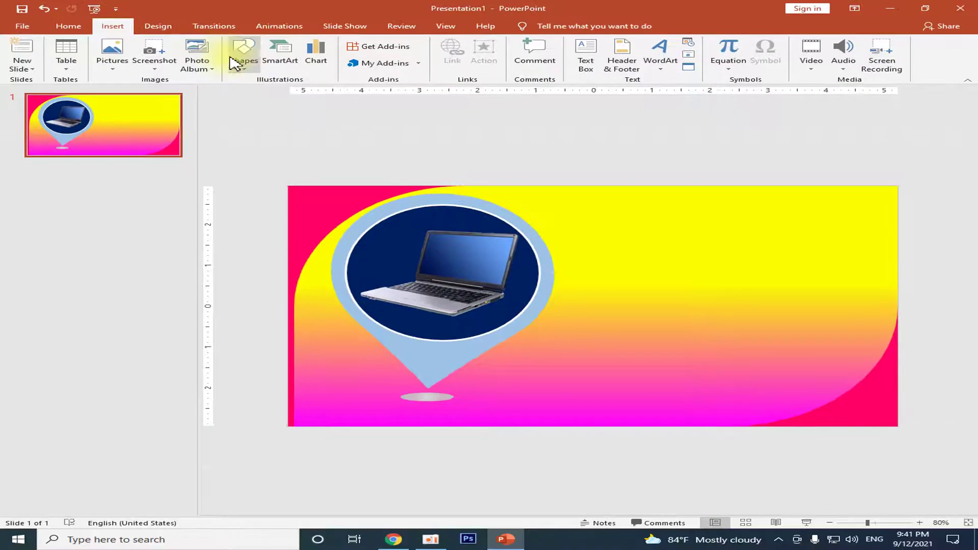
{"action": "left_click", "coordinate": [240, 56]}
{"action": "left_click", "coordinate": [269, 92]}
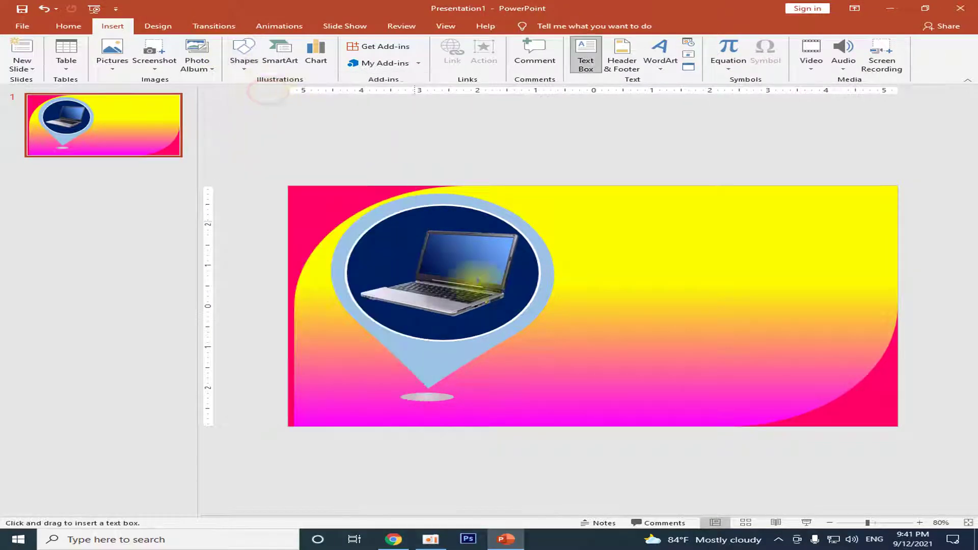
{"action": "left_click_drag", "start_coordinate": [557, 214], "coordinate": [873, 358]}
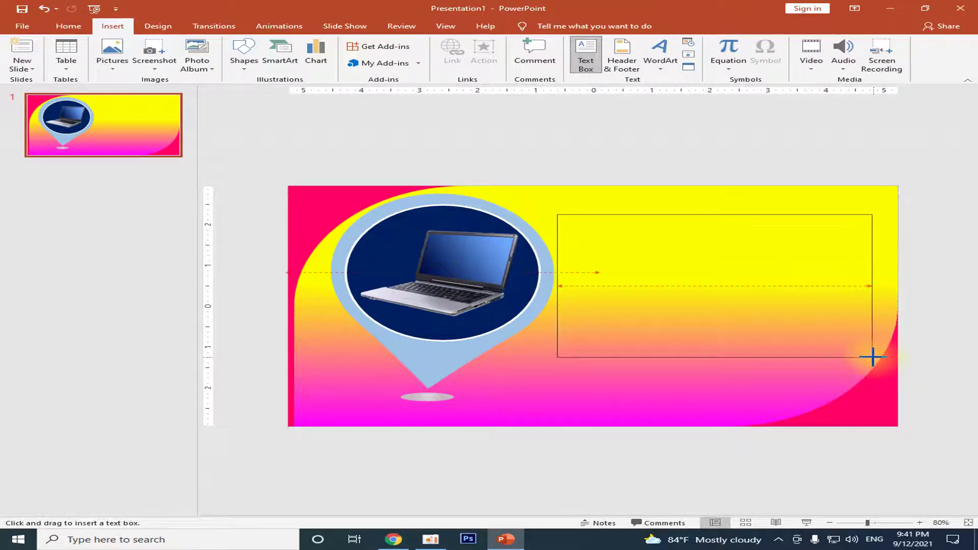
{"action": "left_click_drag", "start_coordinate": [873, 357], "coordinate": [872, 357]}
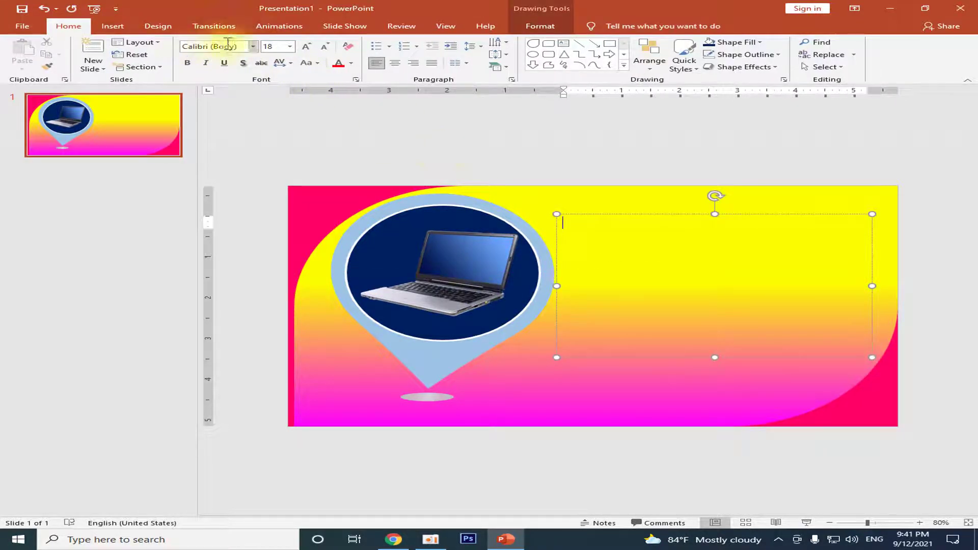
Step: Set the text box font to Times New Roman, 20 pt, dark blue
{"action": "left_click", "coordinate": [253, 47]}
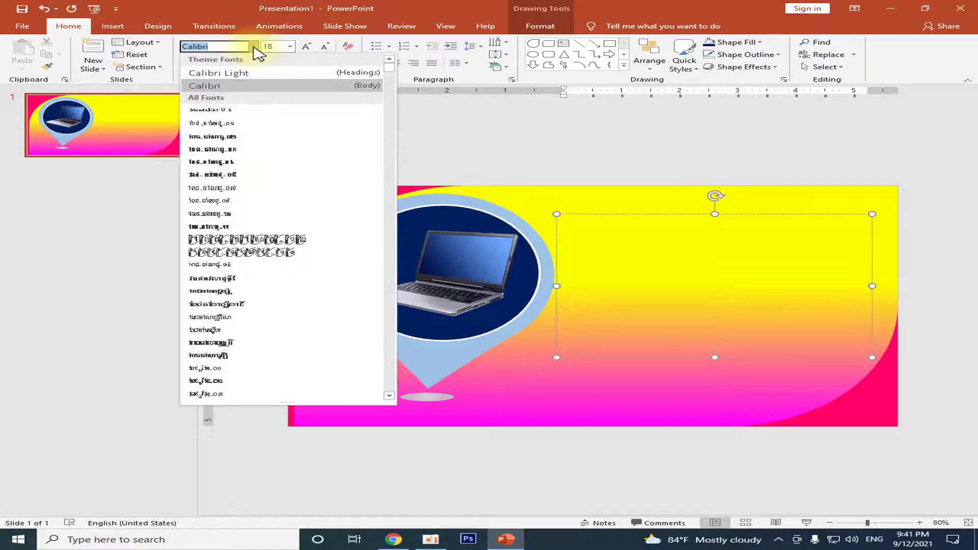
{"action": "left_click", "coordinate": [253, 46]}
{"action": "type", "text": "Tabitha ttnorm"}
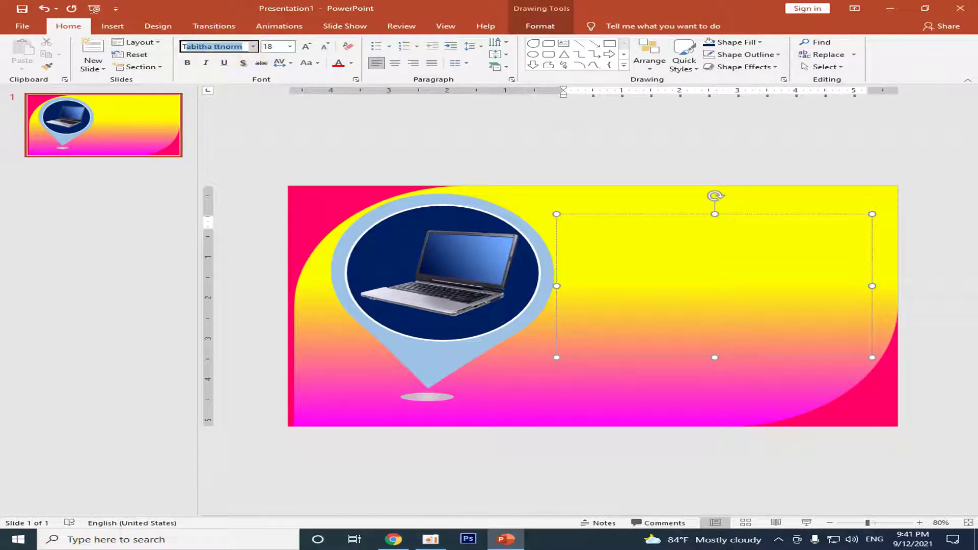
{"action": "type", "text": "i"}
{"action": "key", "text": "Return"}
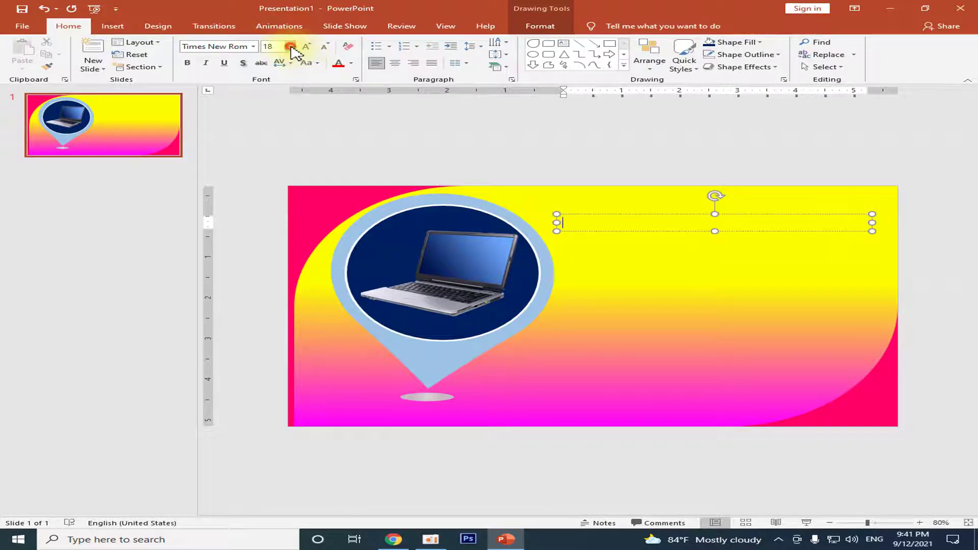
{"action": "left_click", "coordinate": [289, 46]}
{"action": "left_click", "coordinate": [270, 155]}
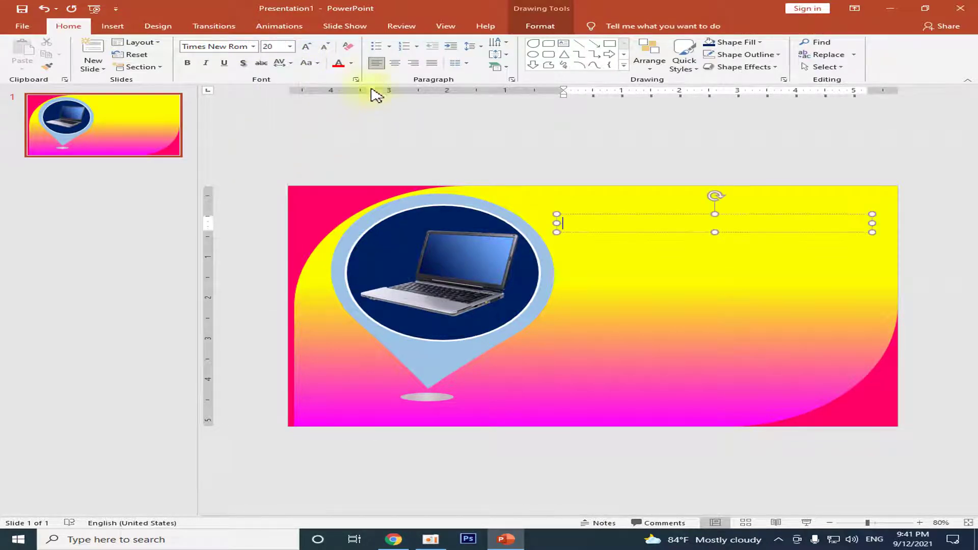
{"action": "left_click", "coordinate": [351, 63]}
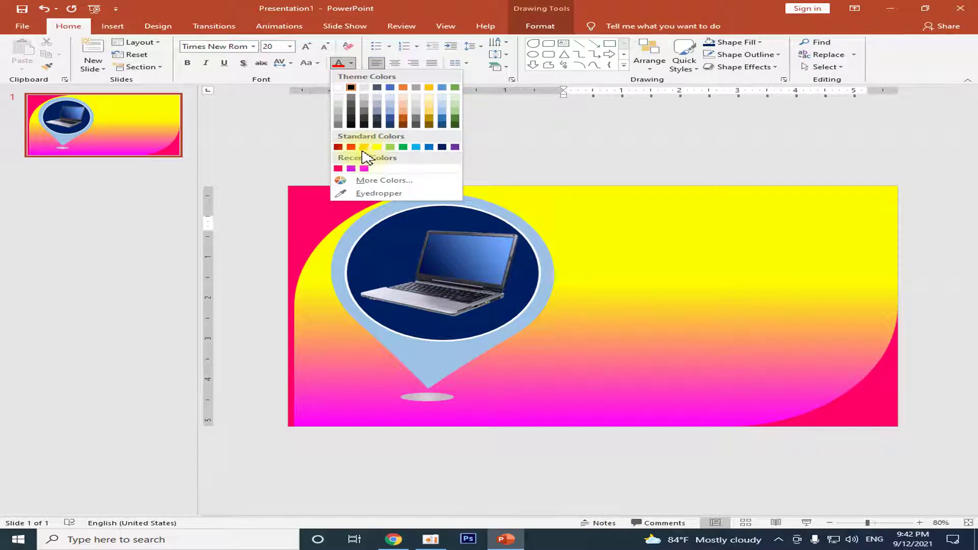
{"action": "left_click", "coordinate": [442, 146]}
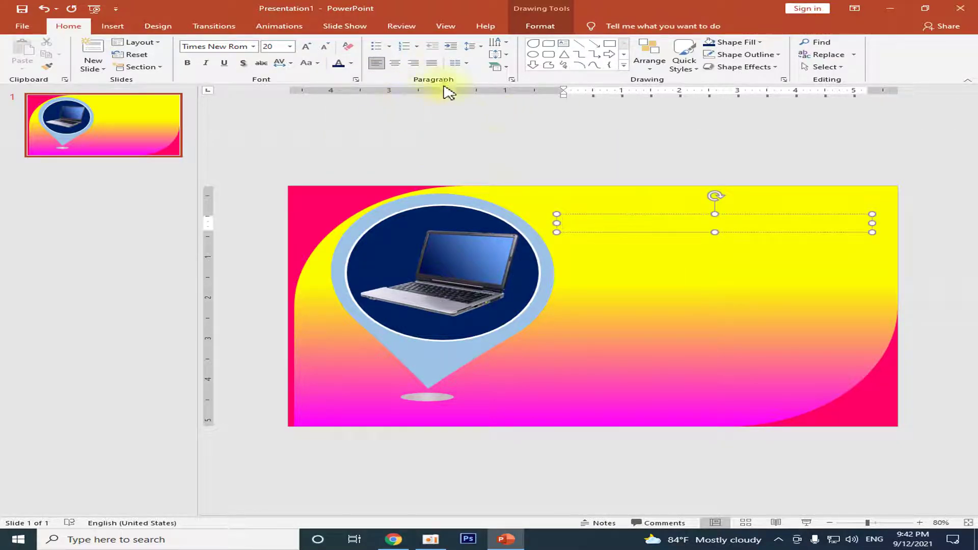
Step: Apply hollow square checkbox bullets to the text box
{"action": "left_click", "coordinate": [391, 46]}
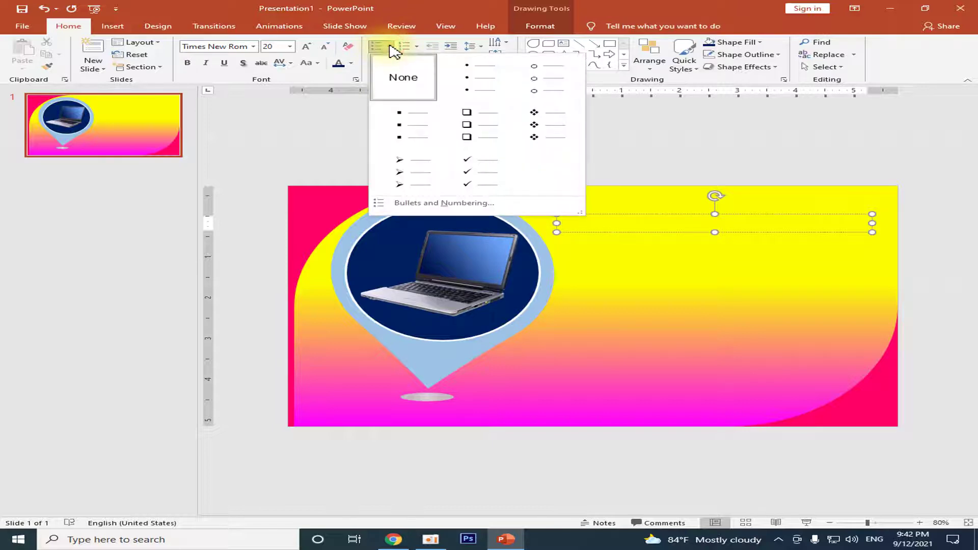
{"action": "left_click", "coordinate": [390, 46]}
{"action": "left_click", "coordinate": [390, 47]}
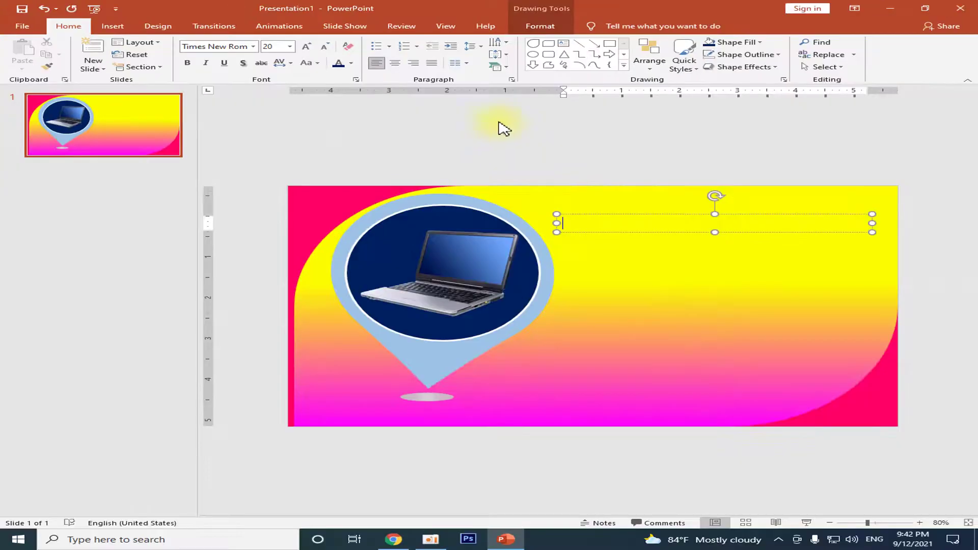
{"action": "left_click", "coordinate": [389, 46]}
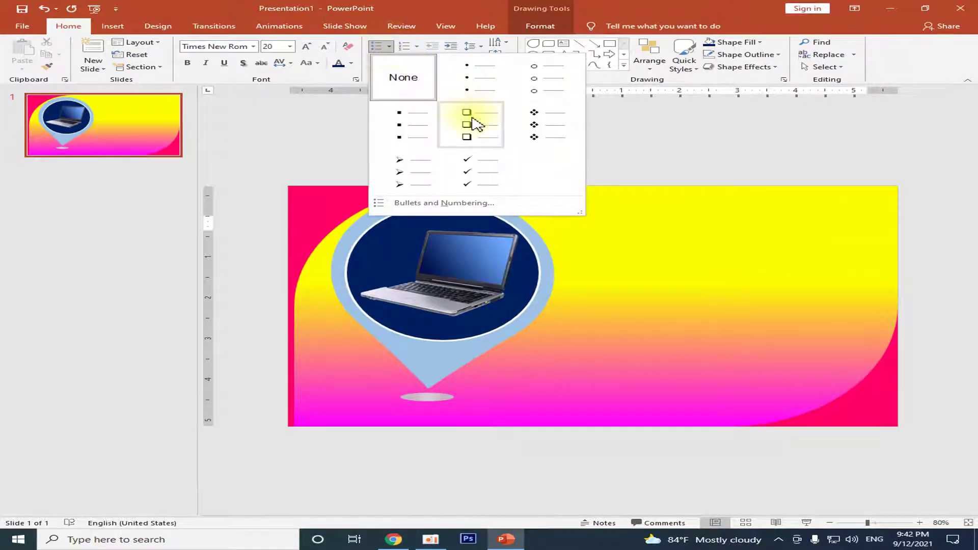
{"action": "left_click", "coordinate": [466, 122]}
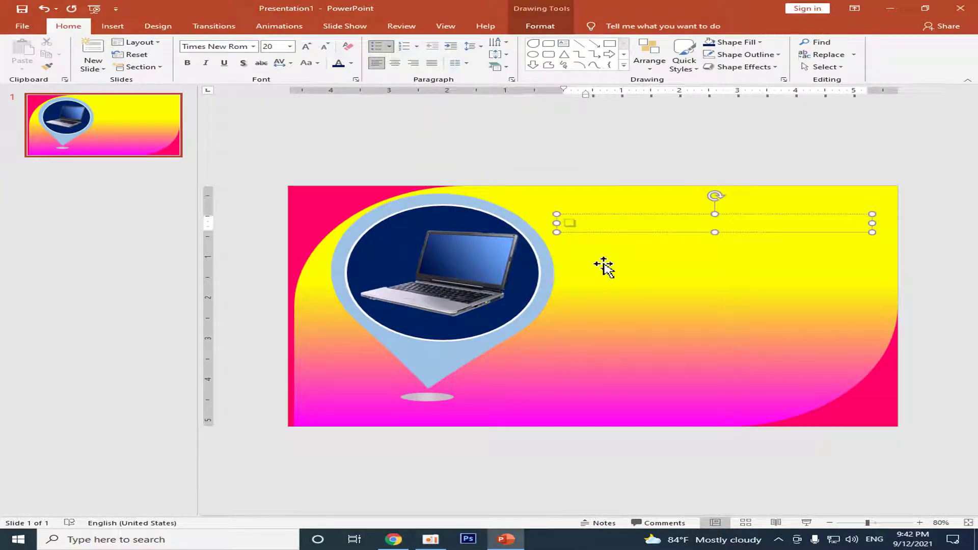
Step: List Microsoft Word 2016, Excel, PowerPoint and Publisher as the first four bullet lines
{"action": "type", "text": "Microsoft"}
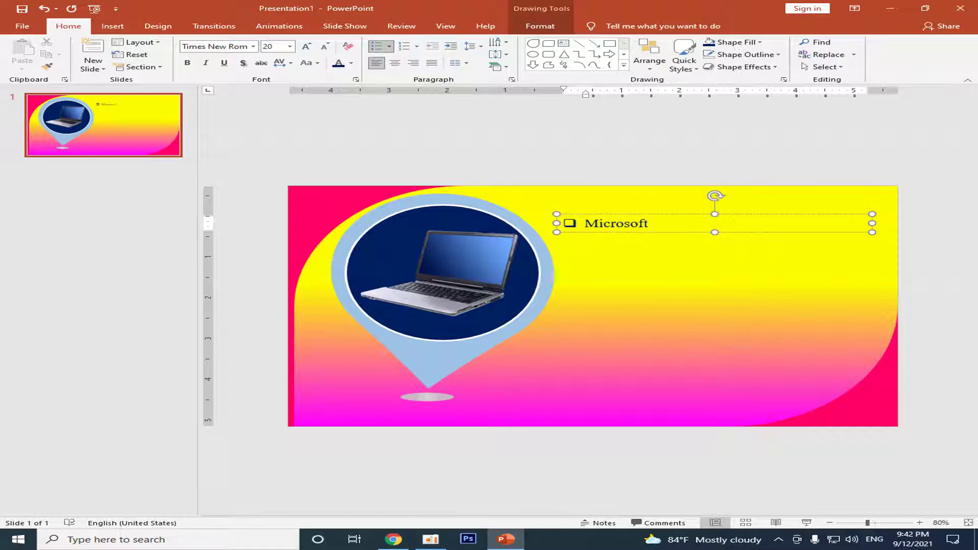
{"action": "type", "text": "W"}
{"action": "type", "text": "ord 2016"}
{"action": "key", "text": "Return"}
{"action": "type", "text": "Mi"}
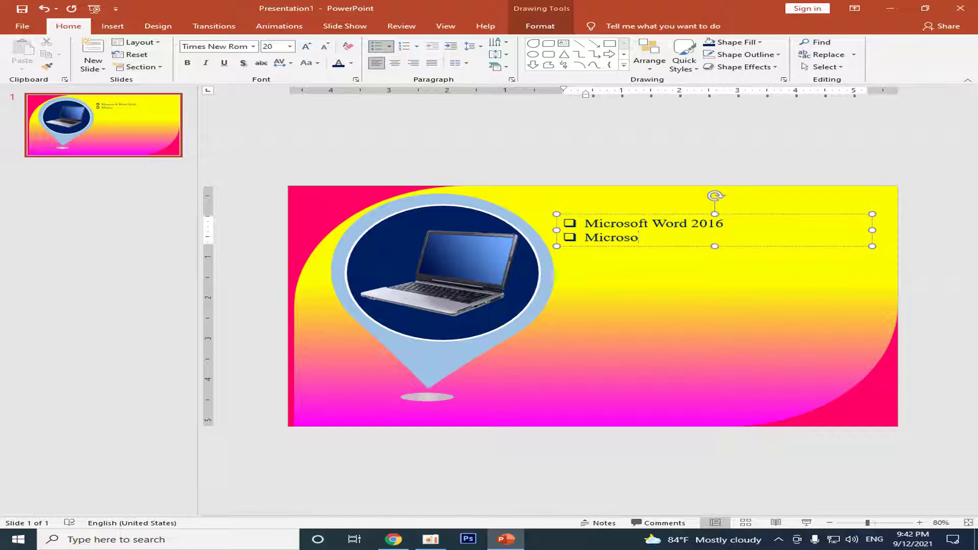
{"action": "type", "text": "xcel 2016"}
{"action": "key", "text": "Return"}
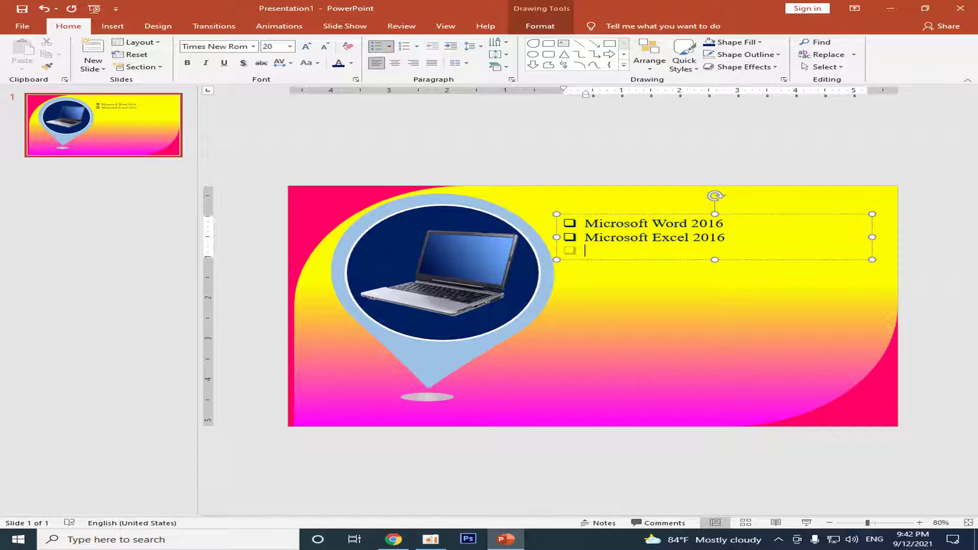
{"action": "type", "text": "Microsoft"}
{"action": "type", "text": " Po"}
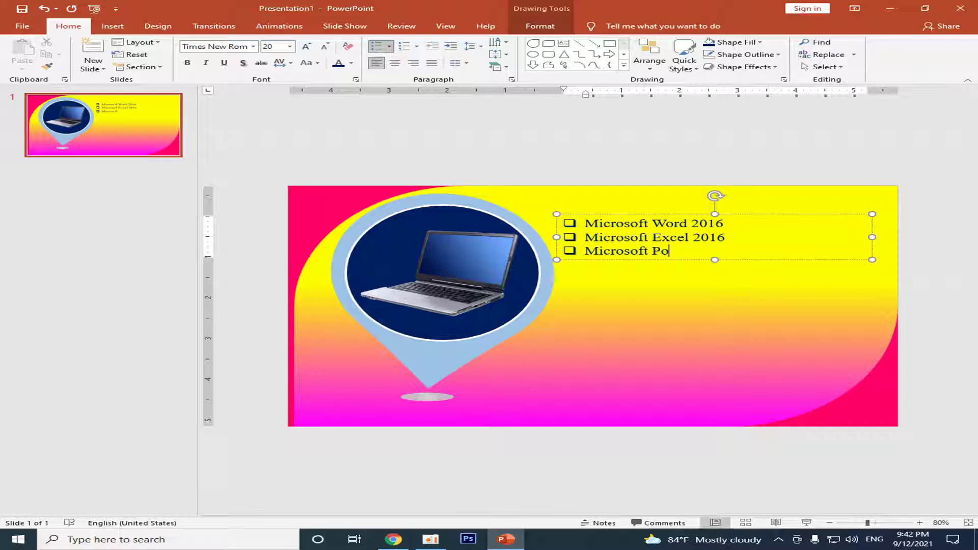
{"action": "type", "text": "werPoint"}
{"action": "key", "text": "Return"}
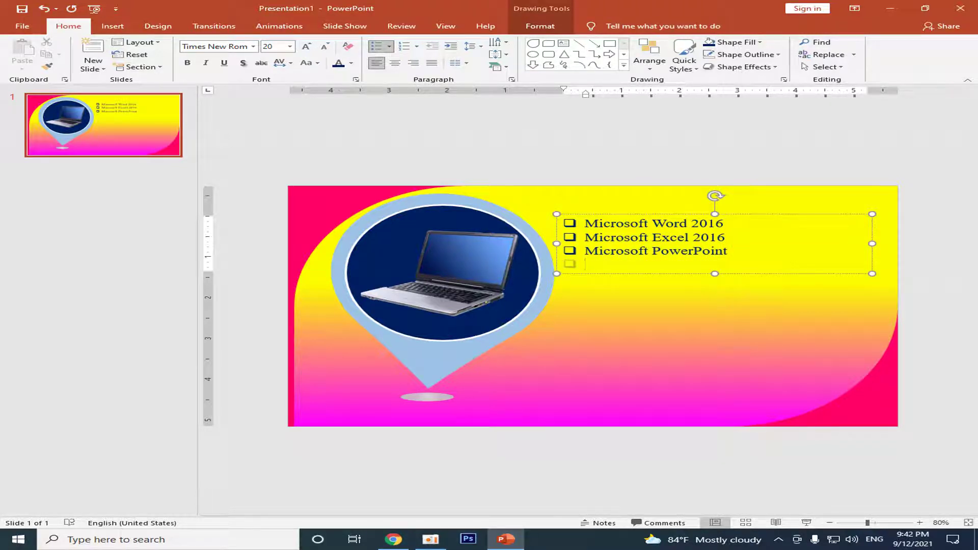
{"action": "type", "text": "Microsoft"}
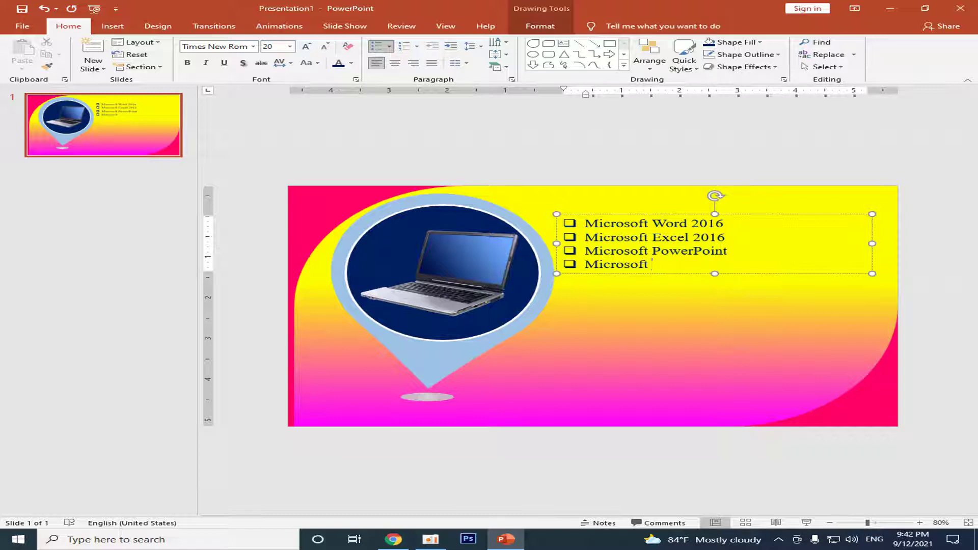
{"action": "type", "text": "B"}
{"action": "key", "text": "BackSpace"}
{"action": "type", "text": "Publisher"}
{"action": "key", "text": "Return"}
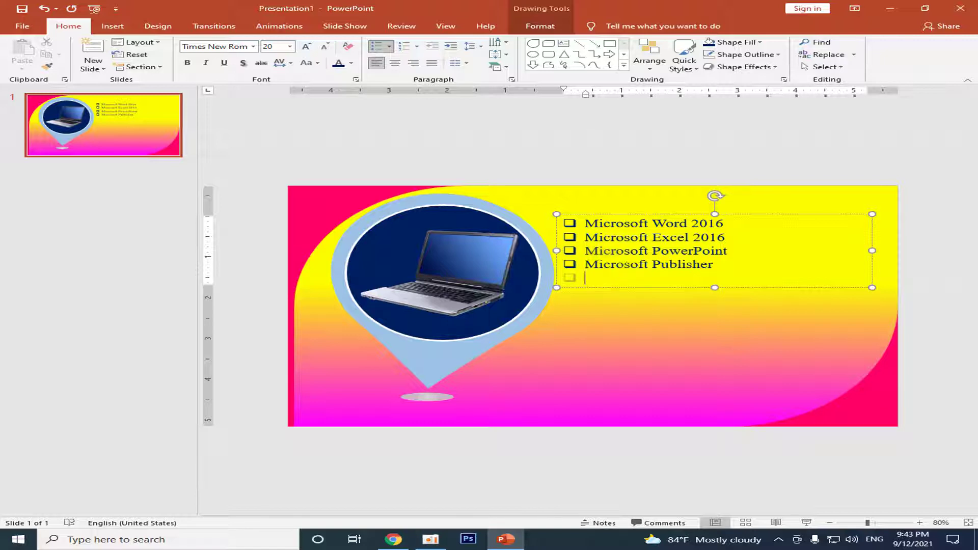
Step: Add Adobe Photoshop CS, Adobe Illustrator Cs6 and CorelDraw X7 to the list, then select it
{"action": "type", "text": "P"}
{"action": "key", "text": "BackSpace"}
{"action": "type", "text": "A"}
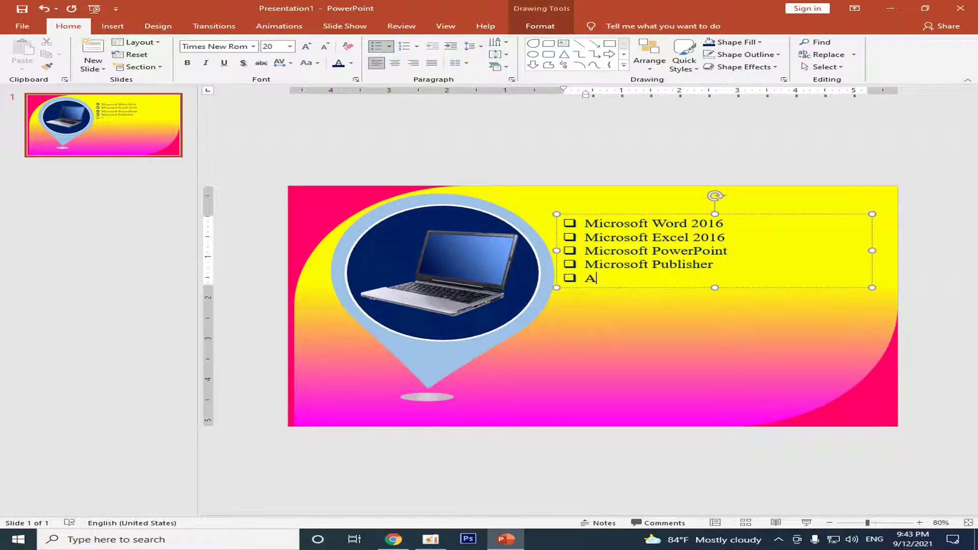
{"action": "type", "text": "dobe "}
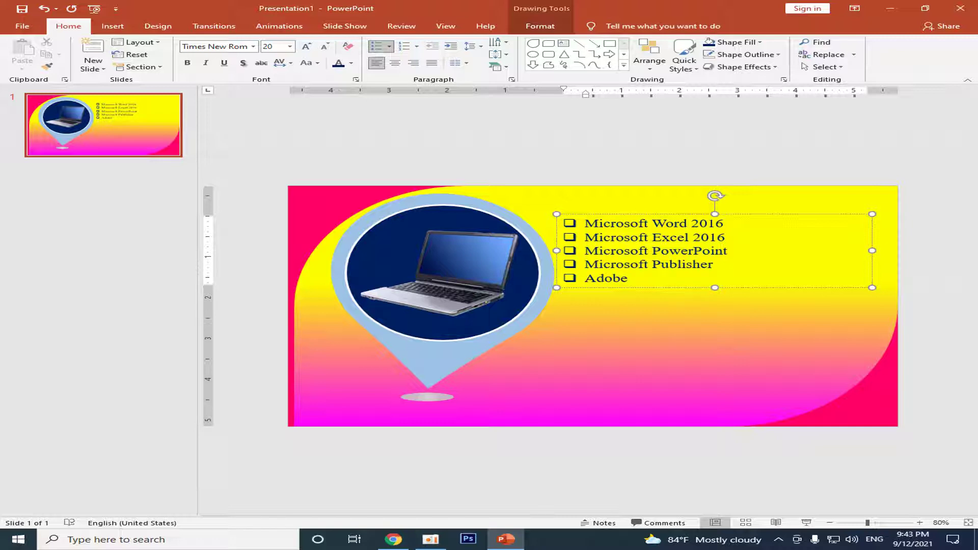
{"action": "type", "text": "Photoshop"}
{"action": "type", "text": " Cs6"}
{"action": "key", "text": "Return"}
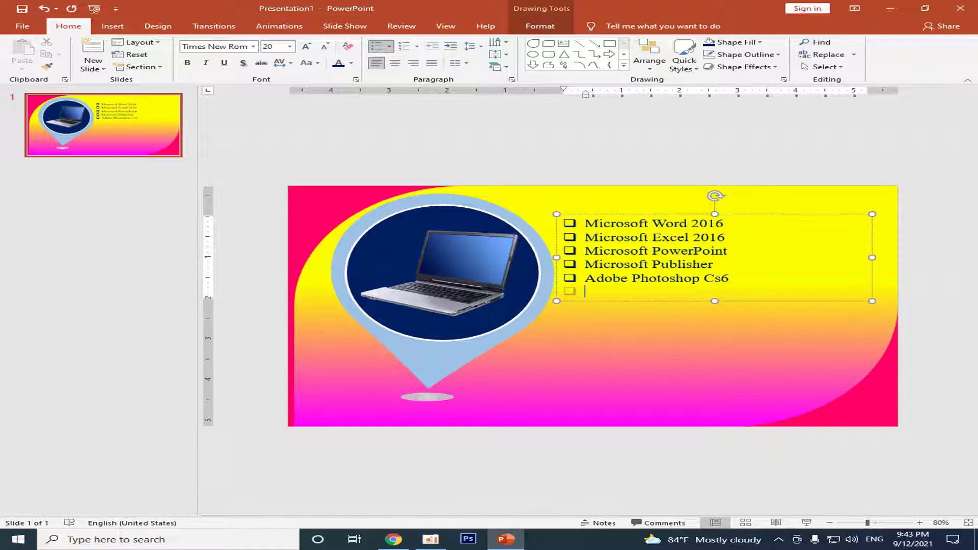
{"action": "type", "text": "Adobe I"}
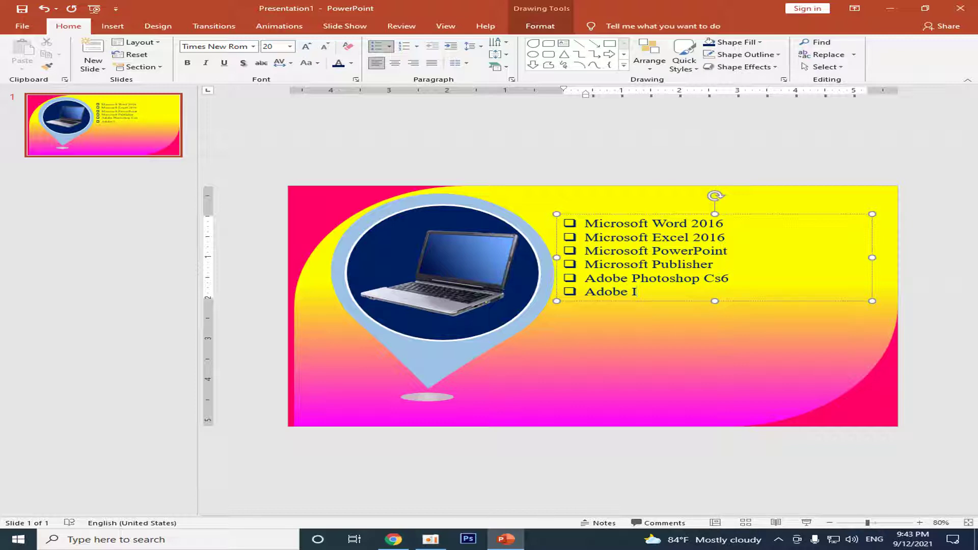
{"action": "type", "text": "llustrator"}
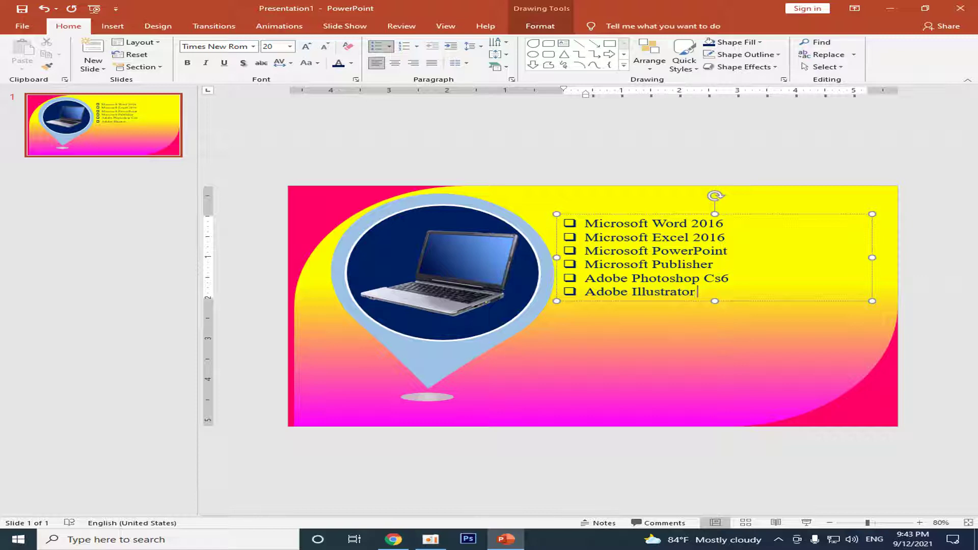
{"action": "type", "text": "Cs6"}
{"action": "key", "text": "Return"}
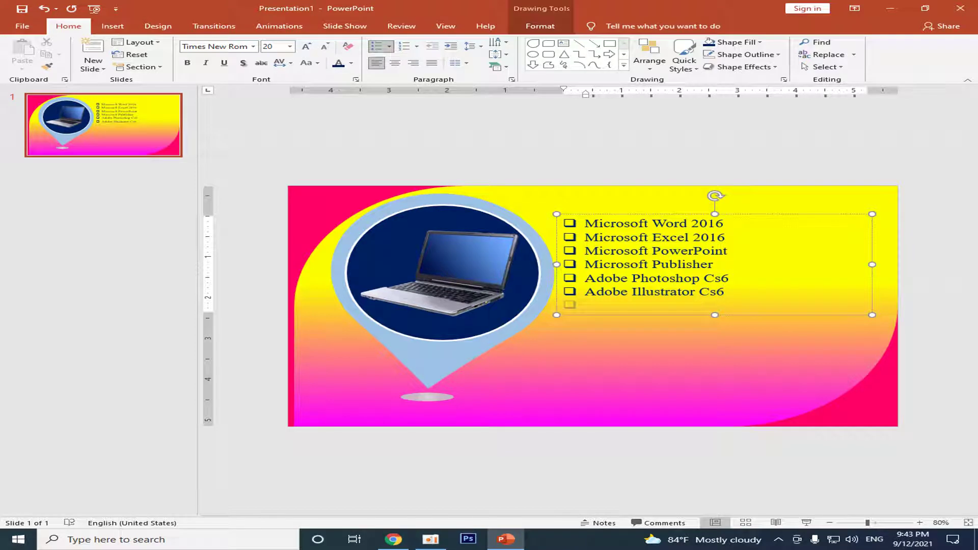
{"action": "type", "text": "Corel"}
{"action": "type", "text": "Draw X7"}
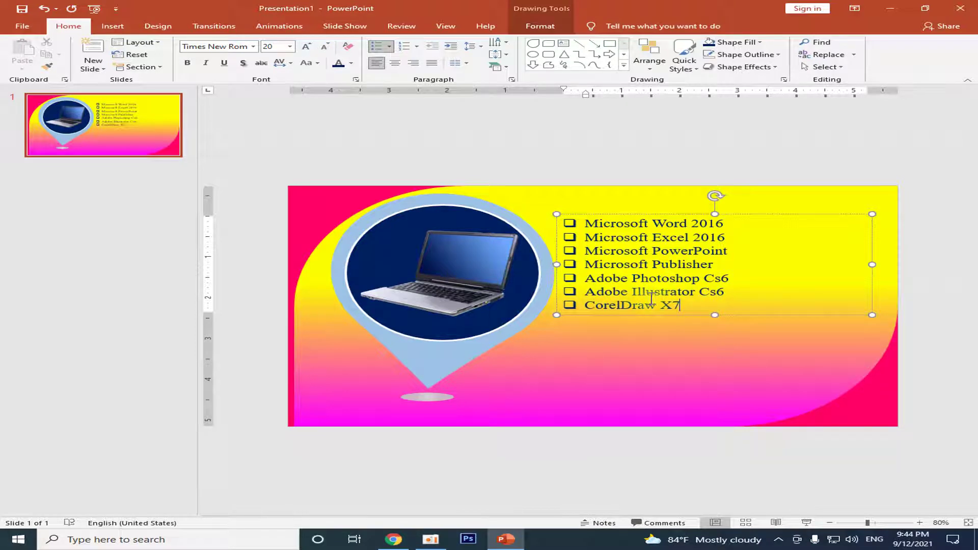
{"action": "left_click_drag", "start_coordinate": [585, 224], "coordinate": [710, 319]}
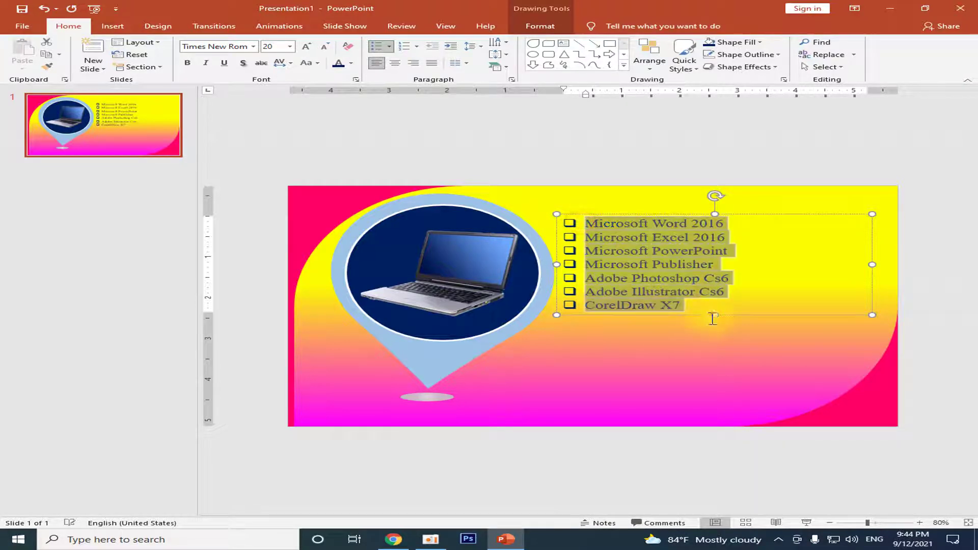
Step: Set the software list's font size to 28 pt
{"action": "left_click", "coordinate": [307, 47]}
{"action": "left_click", "coordinate": [307, 47]}
{"action": "left_click", "coordinate": [307, 47]}
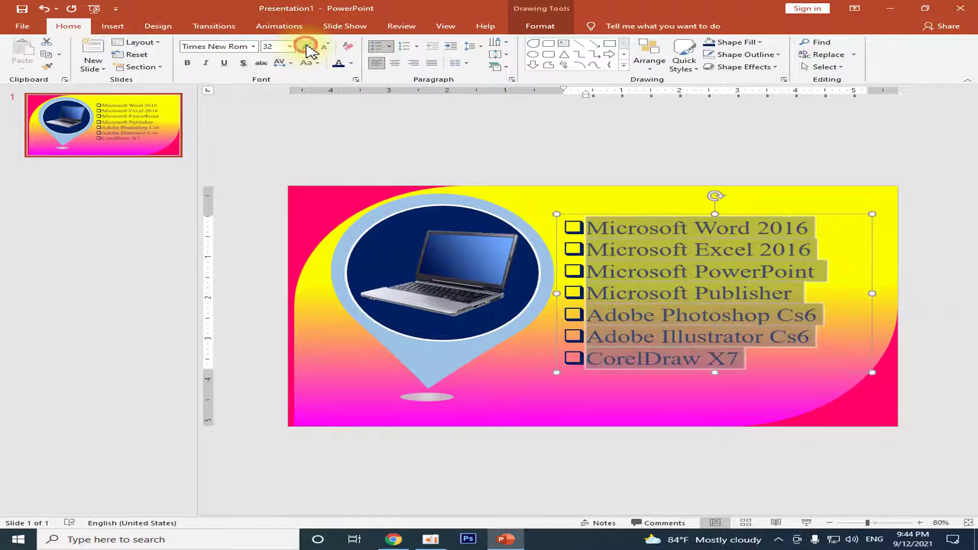
{"action": "left_click", "coordinate": [307, 47]}
{"action": "left_click", "coordinate": [950, 305]}
{"action": "left_click", "coordinate": [725, 303]}
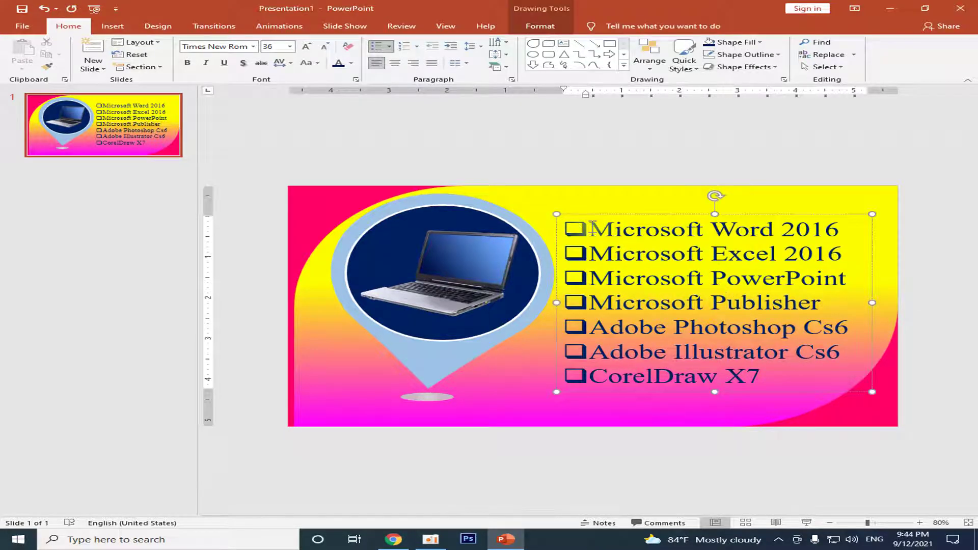
{"action": "left_click_drag", "start_coordinate": [589, 225], "coordinate": [784, 379]}
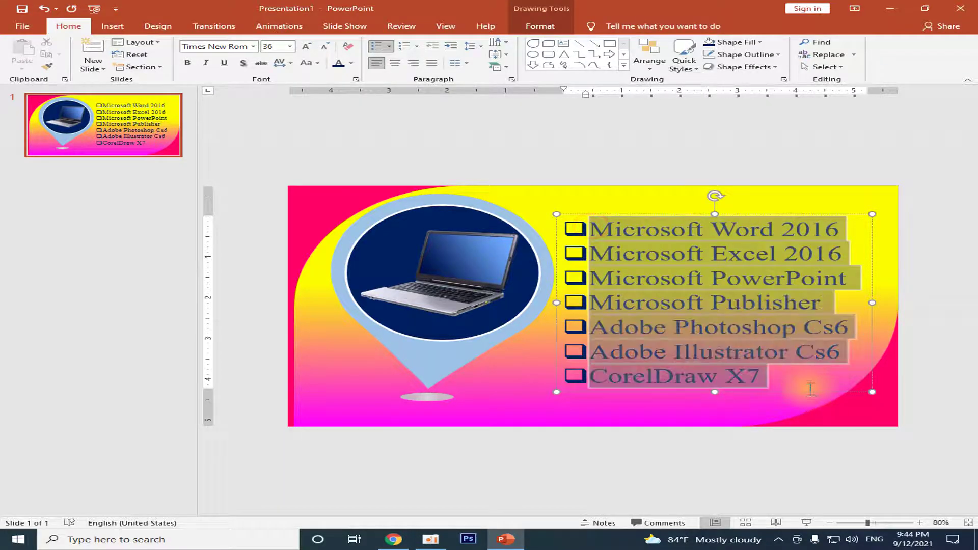
{"action": "left_click", "coordinate": [325, 46]}
{"action": "left_click", "coordinate": [325, 46]}
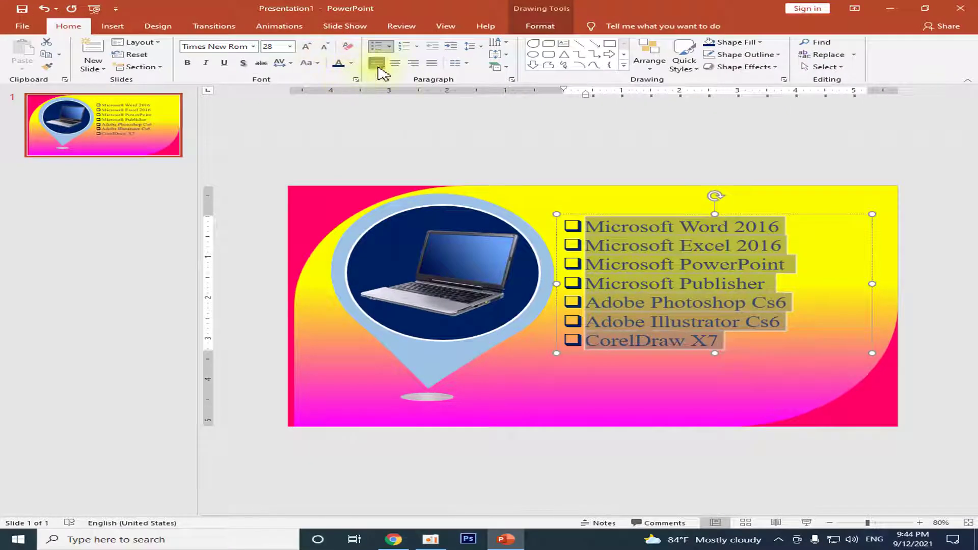
Step: Apply 1.5 line spacing and move the list box toward the slide's right edge
{"action": "left_click", "coordinate": [479, 46]}
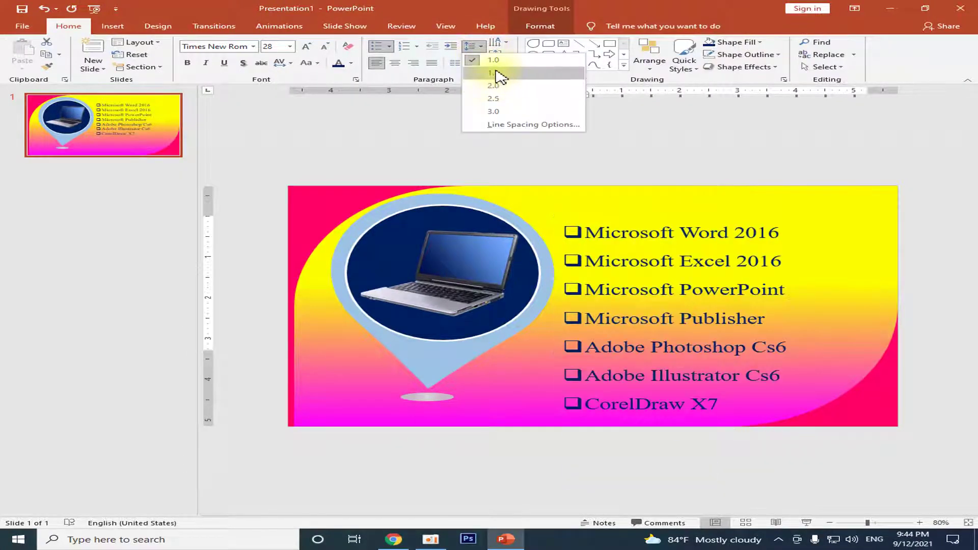
{"action": "left_click", "coordinate": [496, 72]}
{"action": "left_click", "coordinate": [912, 317]}
{"action": "left_click", "coordinate": [797, 309]}
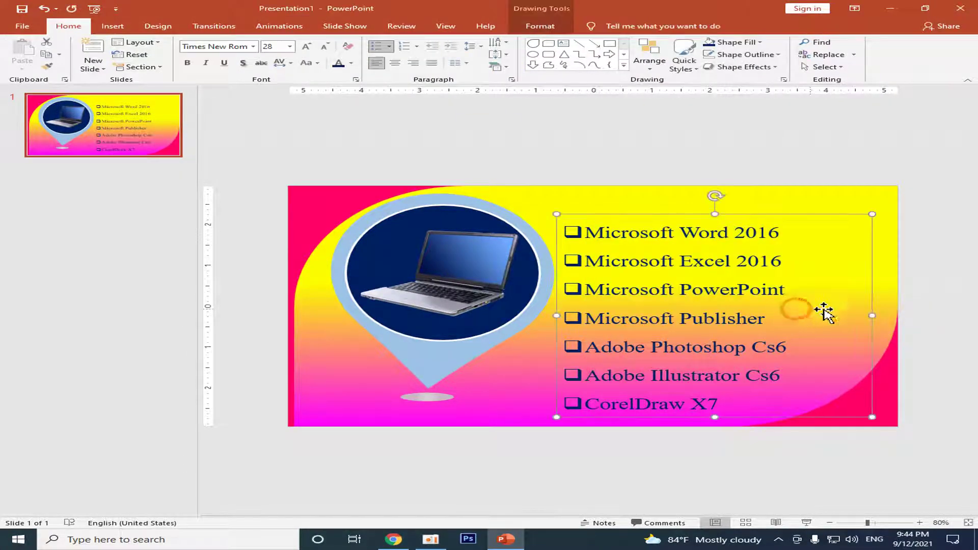
{"action": "left_click_drag", "start_coordinate": [871, 301], "coordinate": [903, 292]}
{"action": "mouse_move", "coordinate": [903, 292]}
{"action": "left_mouse_down"}
{"action": "mouse_move", "coordinate": [927, 300]}
{"action": "mouse_move", "coordinate": [891, 316]}
{"action": "left_mouse_up"}
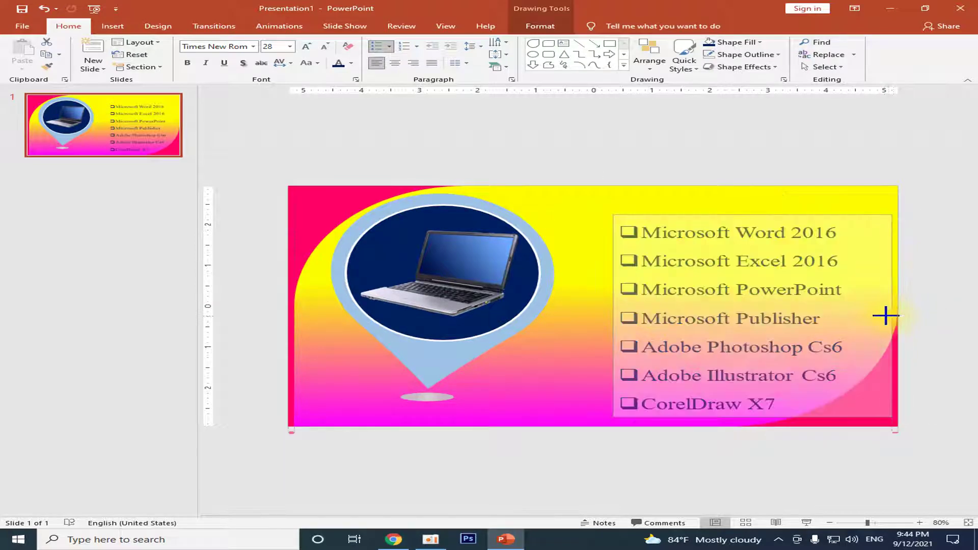
{"action": "left_click", "coordinate": [941, 260]}
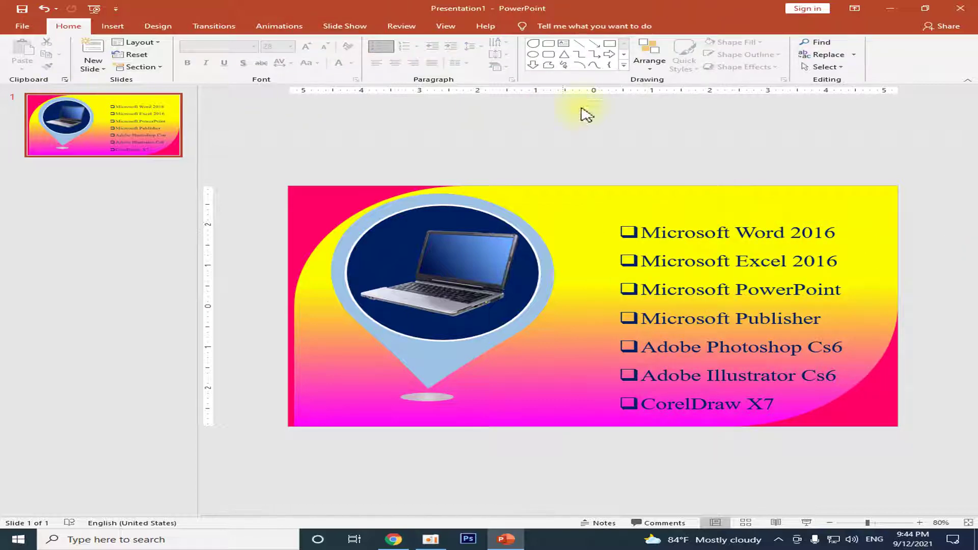
Step: Insert a WordArt box at the top right above the list and delete its placeholder text
{"action": "left_click", "coordinate": [112, 28]}
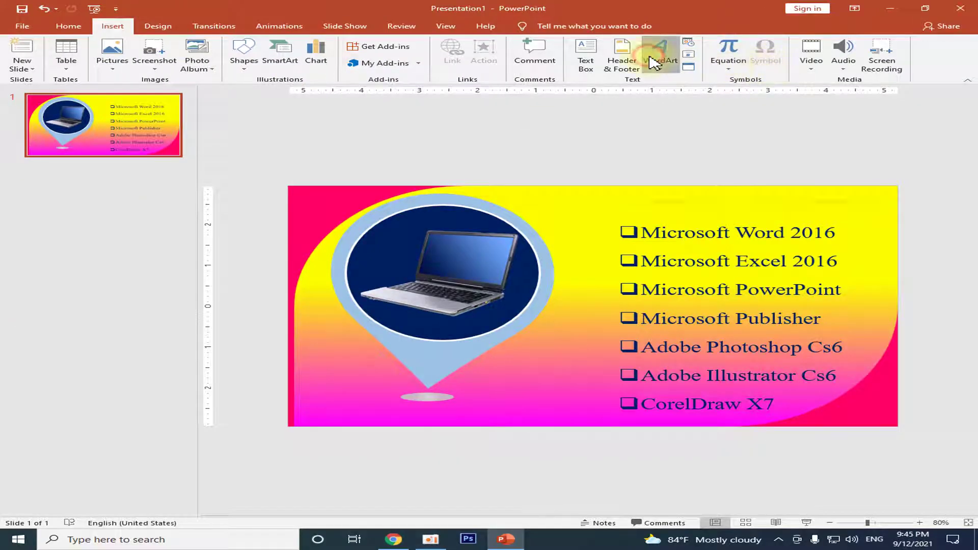
{"action": "left_click", "coordinate": [659, 56]}
{"action": "left_click", "coordinate": [670, 88]}
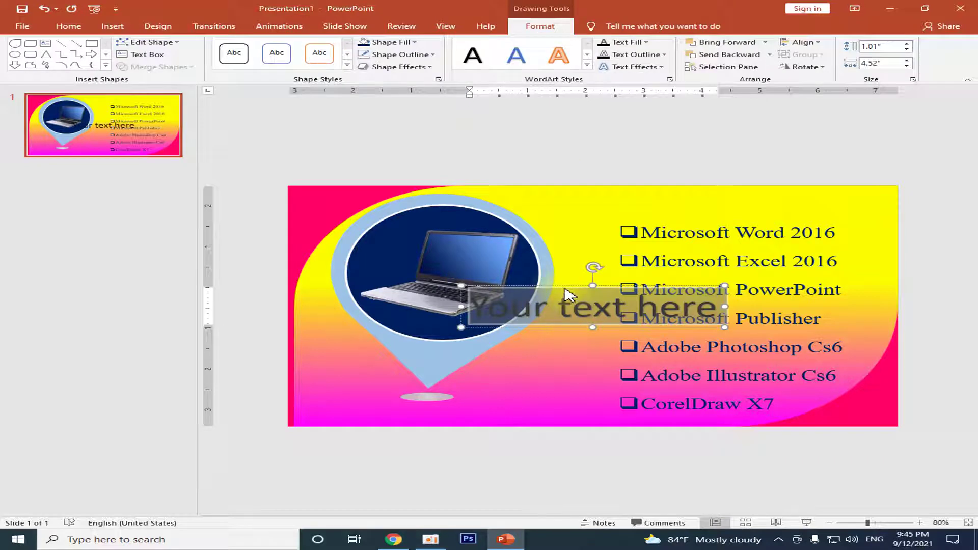
{"action": "left_click_drag", "start_coordinate": [573, 311], "coordinate": [674, 183]}
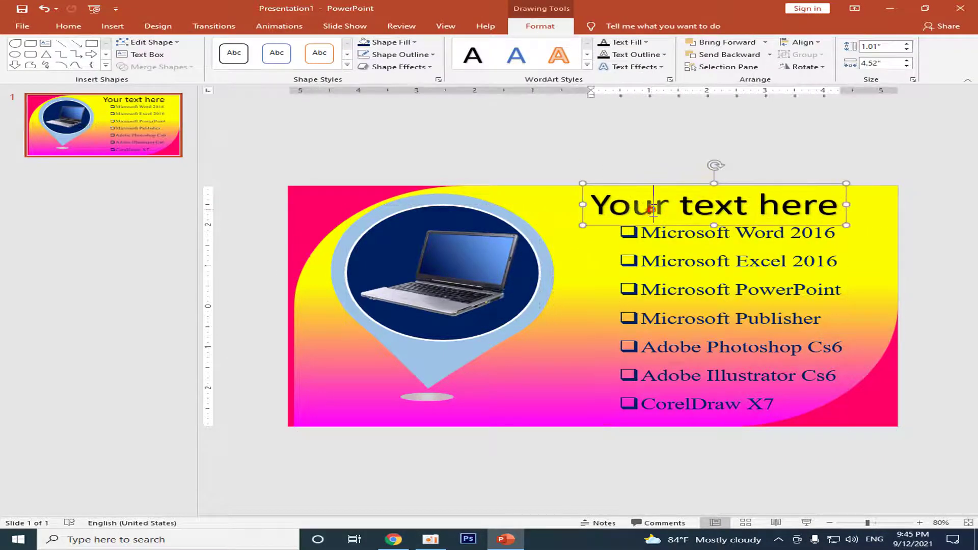
{"action": "left_click_drag", "start_coordinate": [589, 204], "coordinate": [839, 207]}
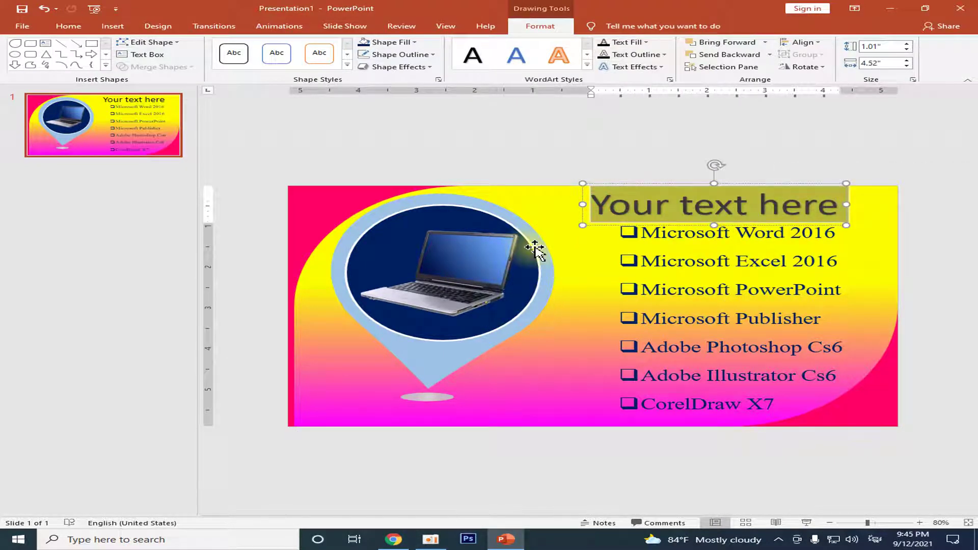
{"action": "key", "text": "Delete"}
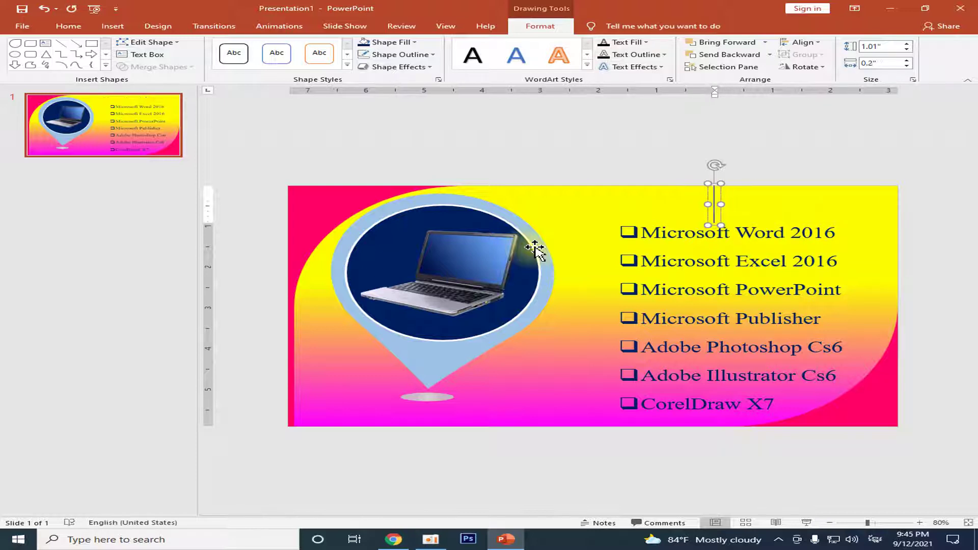
Step: Test the Khmer keyboard in the WordArt box by typing and deleting the character ក
{"action": "type", "text": "ក"}
{"action": "key", "text": "BackSpace"}
{"action": "type", "text": "ក"}
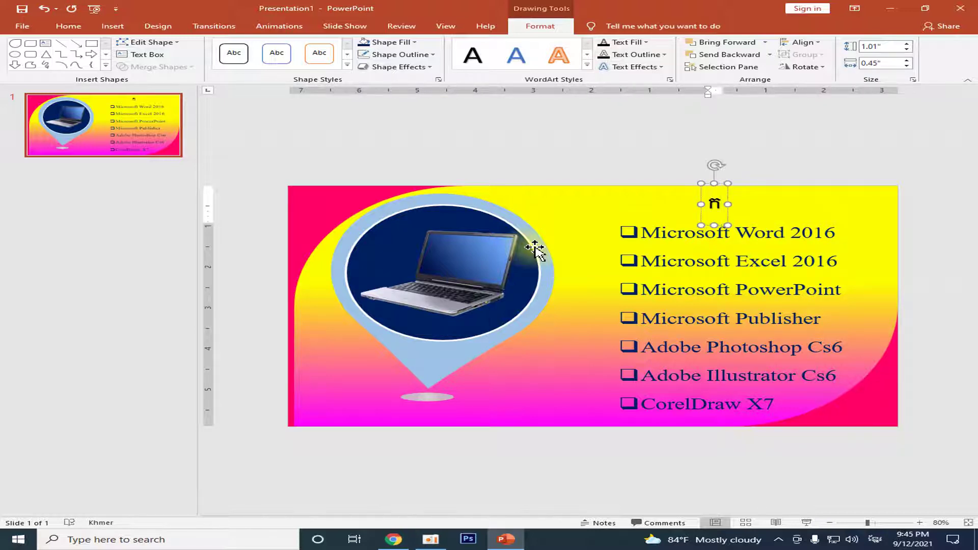
{"action": "key", "text": "BackSpace"}
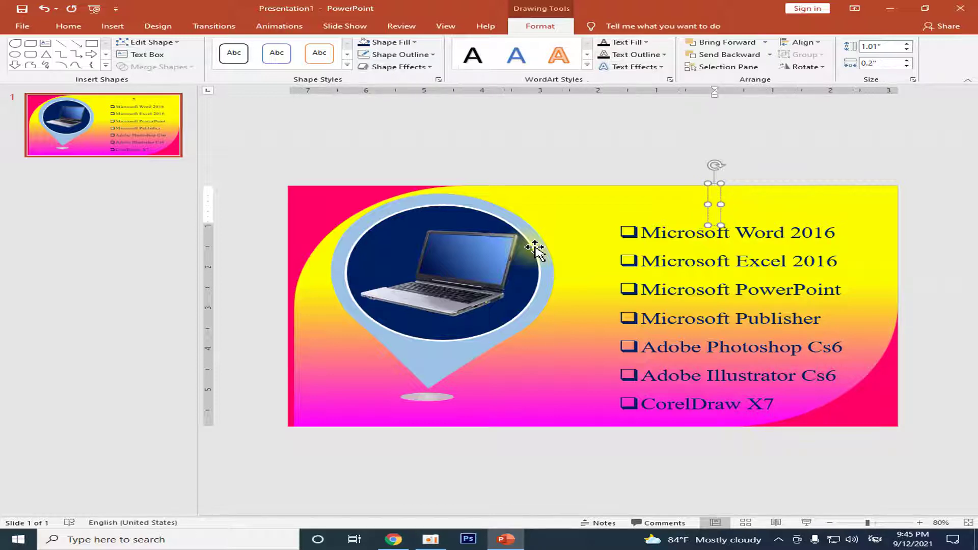
{"action": "type", "text": "ក"}
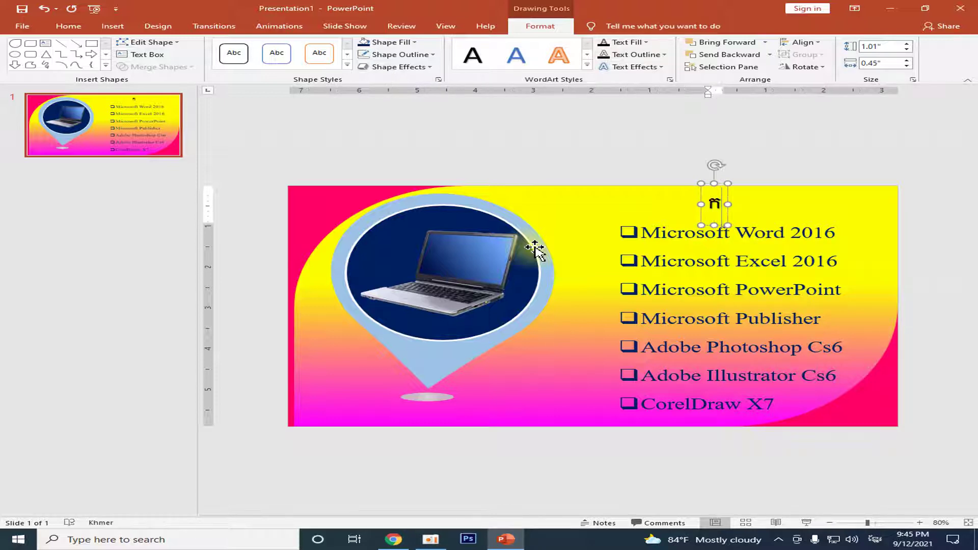
{"action": "key", "text": "BackSpace"}
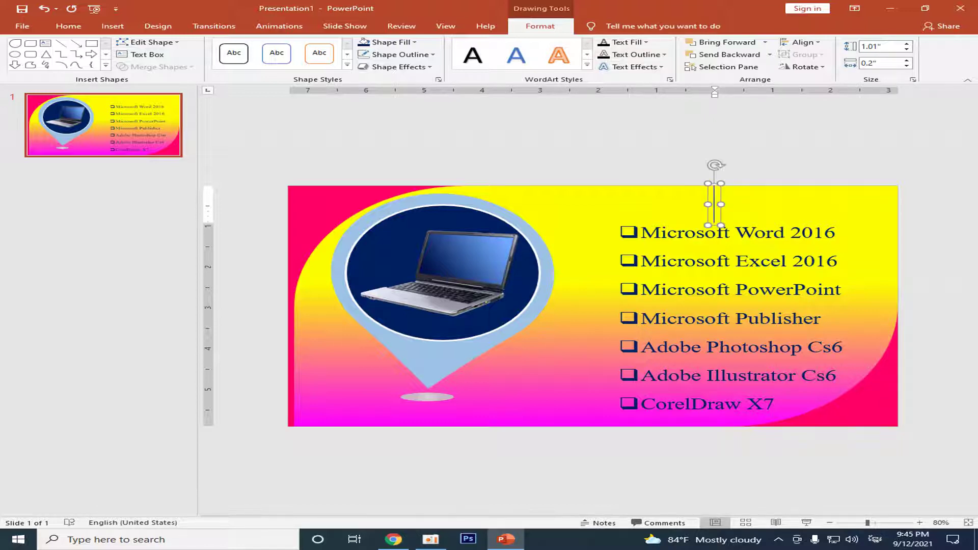
Step: Type the international school's name in Khmer, correct typos, and select the whole heading
{"action": "type", "text": "សាលា"}
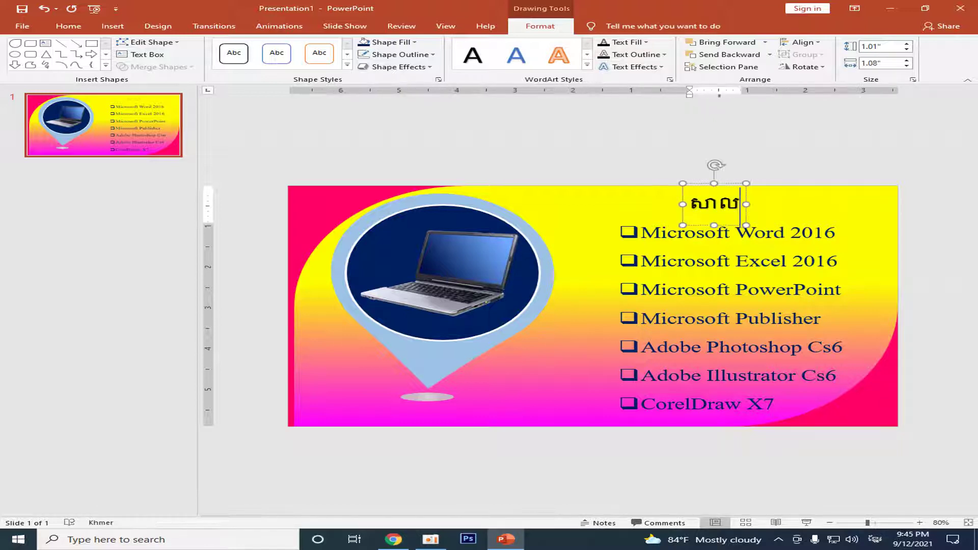
{"action": "type", "text": "រៀនអន្តរ"}
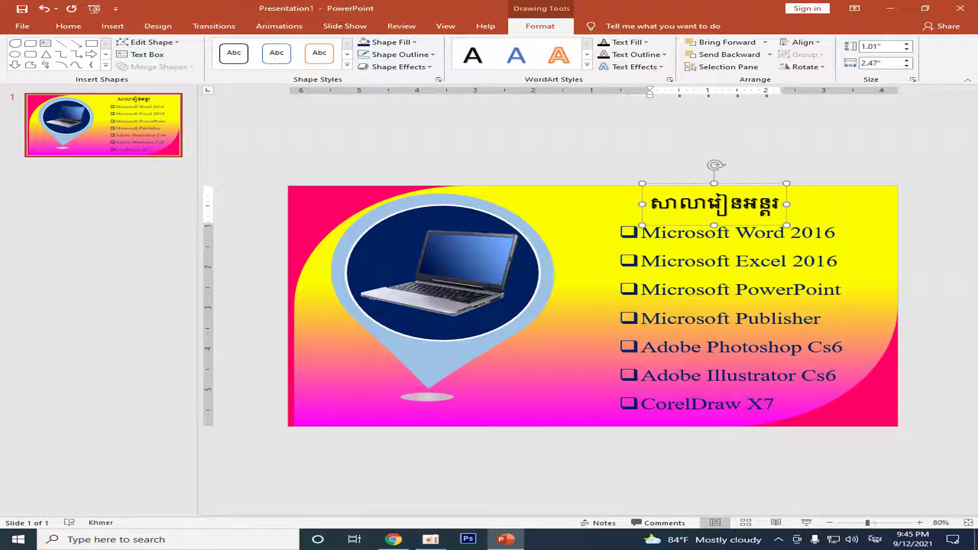
{"action": "key", "text": "BackSpace"}
{"action": "type", "text": "រជាតិ ប្រេន"}
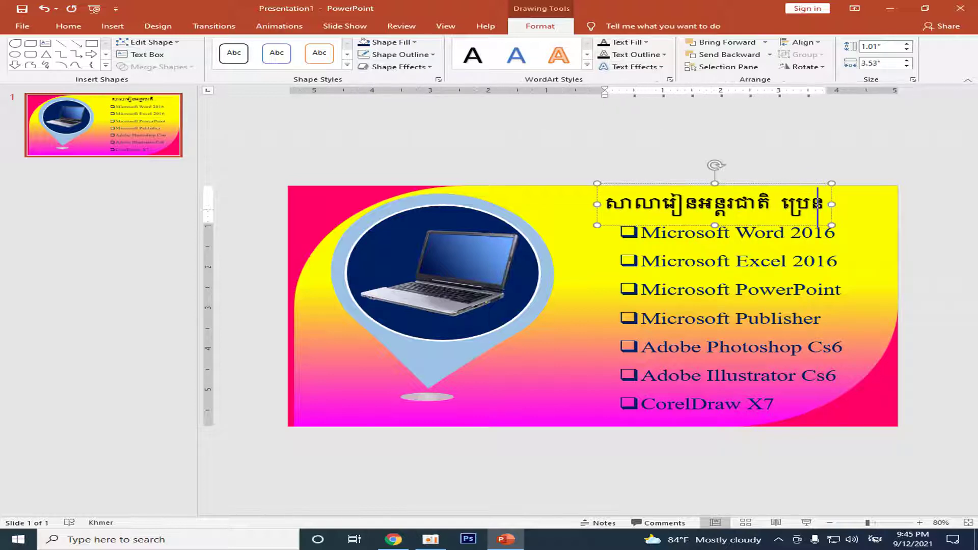
{"action": "type", "text": "ភៅវ"}
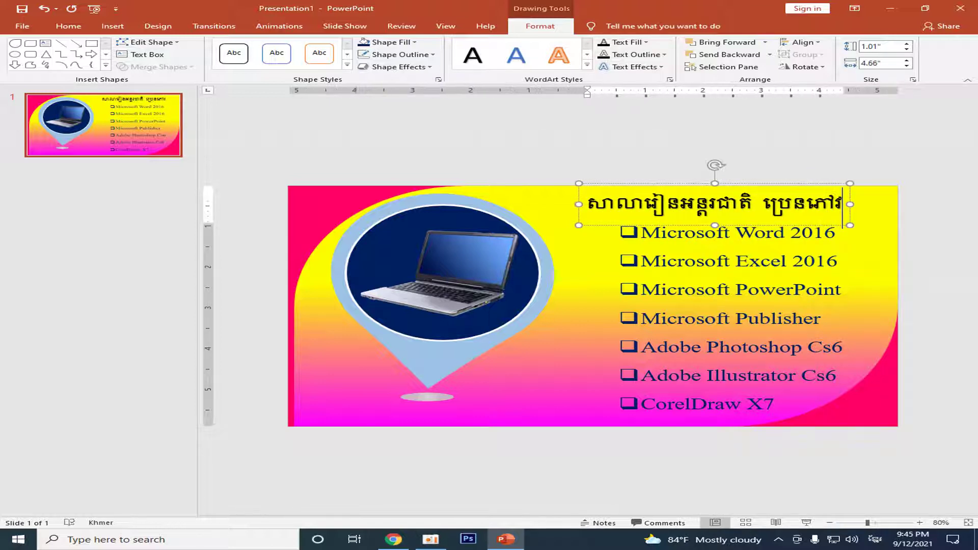
{"action": "key", "text": "BackSpace"}
{"action": "key", "text": "BackSpace"}
{"action": "key", "text": "BackSpace"}
{"action": "type", "text": "ធៅវ"}
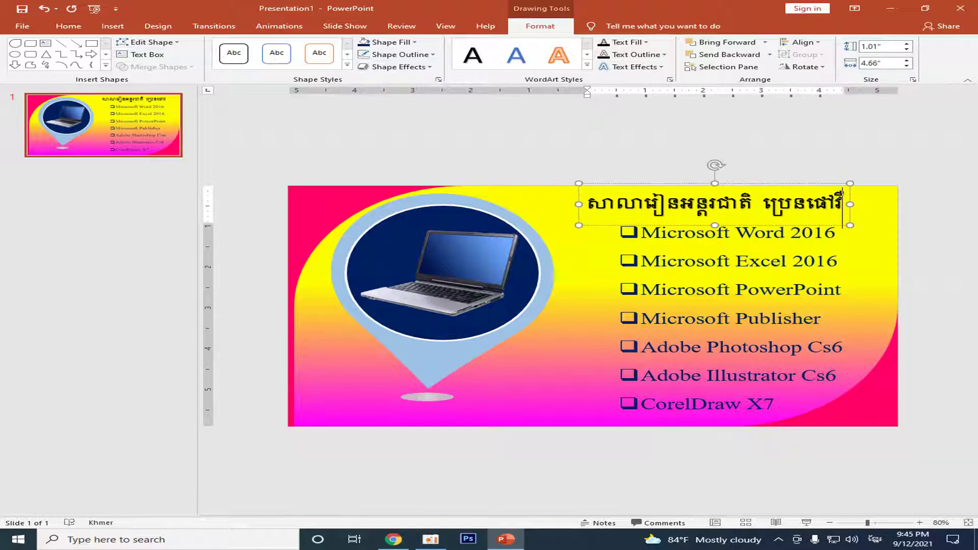
{"action": "left_click_drag", "start_coordinate": [586, 205], "coordinate": [892, 203]}
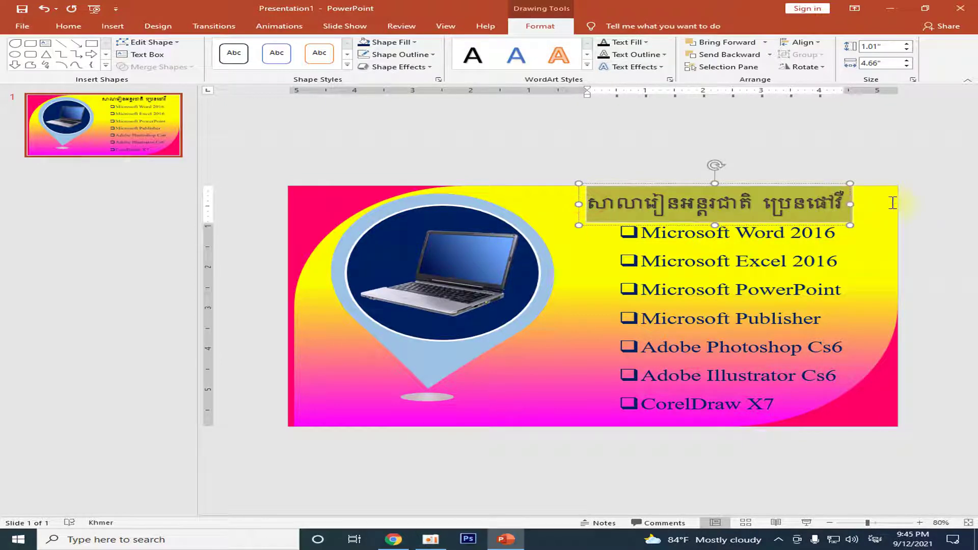
Step: Apply Khmer OS Fasthand to the heading, shrink it to 24 pt, and lower the box slightly
{"action": "left_click", "coordinate": [84, 28]}
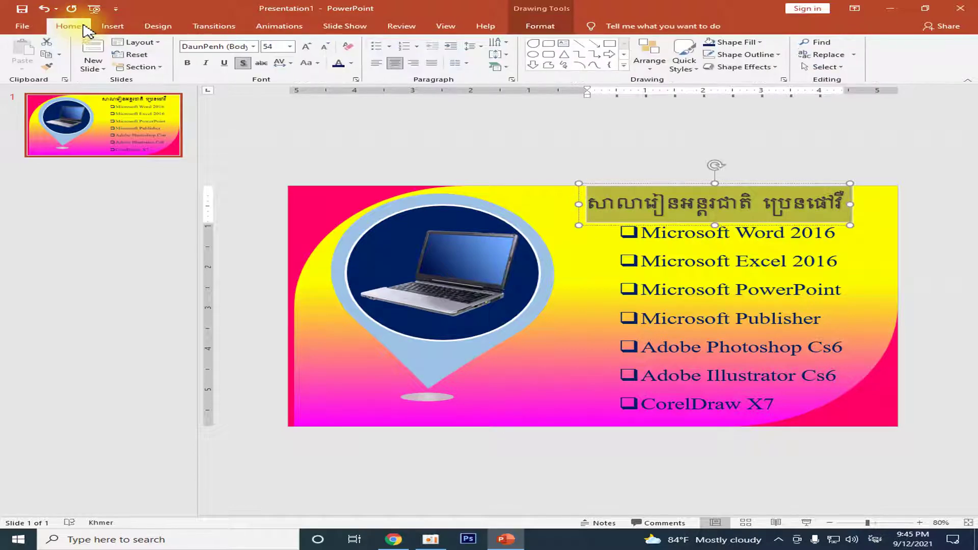
{"action": "left_click", "coordinate": [253, 46]}
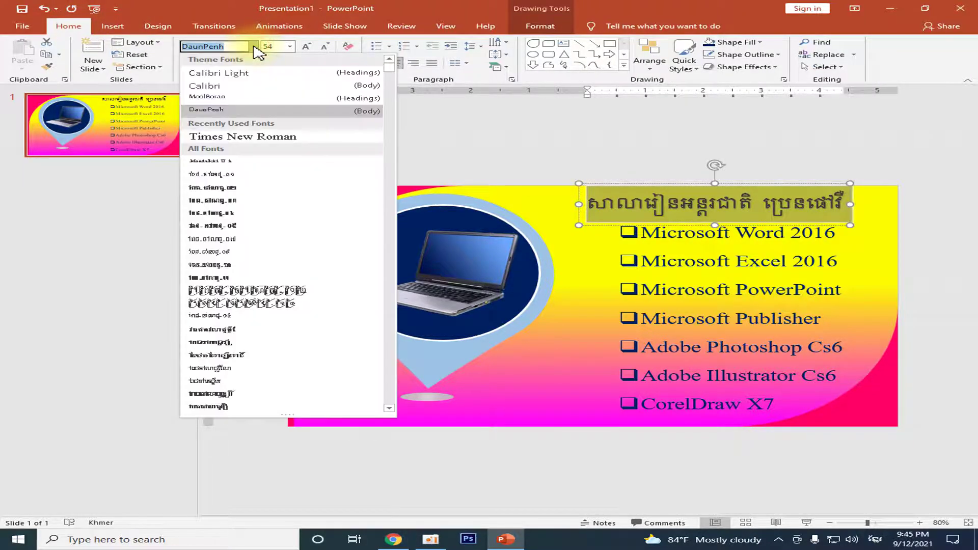
{"action": "mouse_move", "coordinate": [389, 64]}
{"action": "left_mouse_down"}
{"action": "mouse_move", "coordinate": [393, 350]}
{"action": "mouse_move", "coordinate": [389, 221]}
{"action": "mouse_move", "coordinate": [392, 232]}
{"action": "left_mouse_up"}
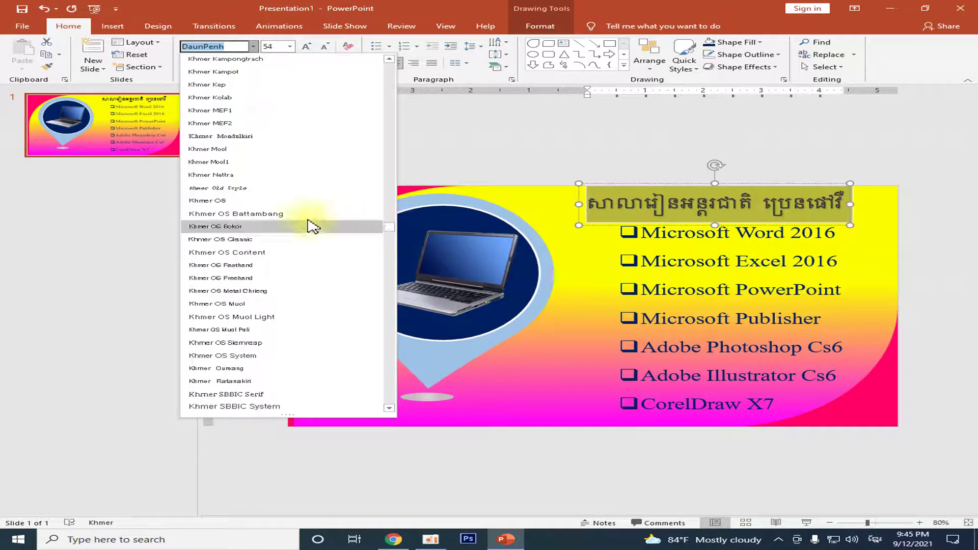
{"action": "left_click", "coordinate": [258, 266]}
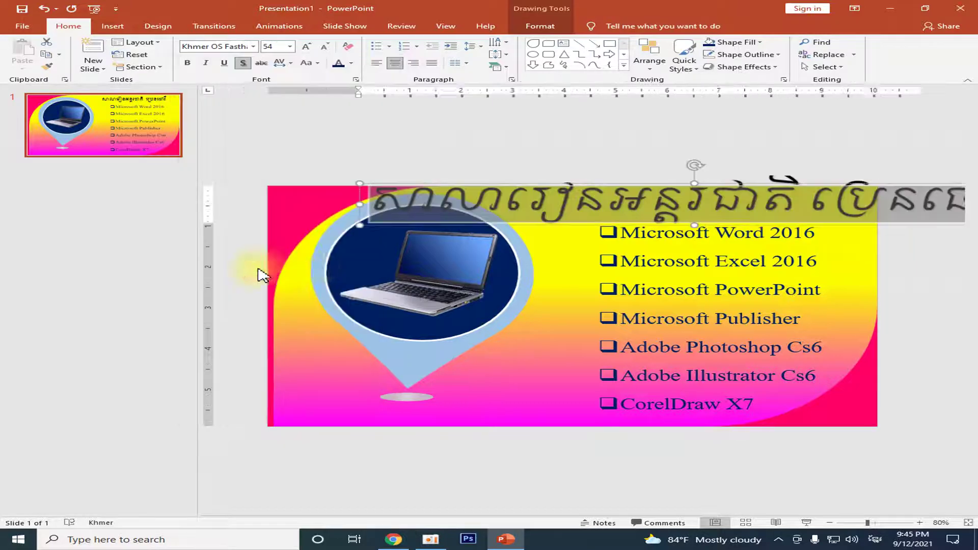
{"action": "left_click", "coordinate": [323, 47]}
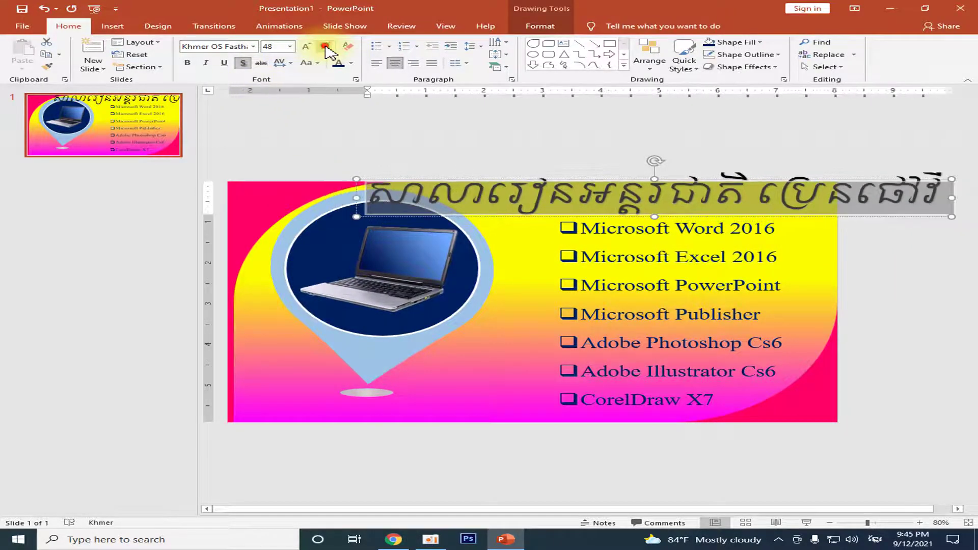
{"action": "left_click", "coordinate": [324, 47]}
{"action": "left_click", "coordinate": [324, 46]}
{"action": "left_click", "coordinate": [324, 47]}
{"action": "left_click", "coordinate": [324, 46]}
{"action": "left_click", "coordinate": [324, 46]}
{"action": "left_click", "coordinate": [325, 47]}
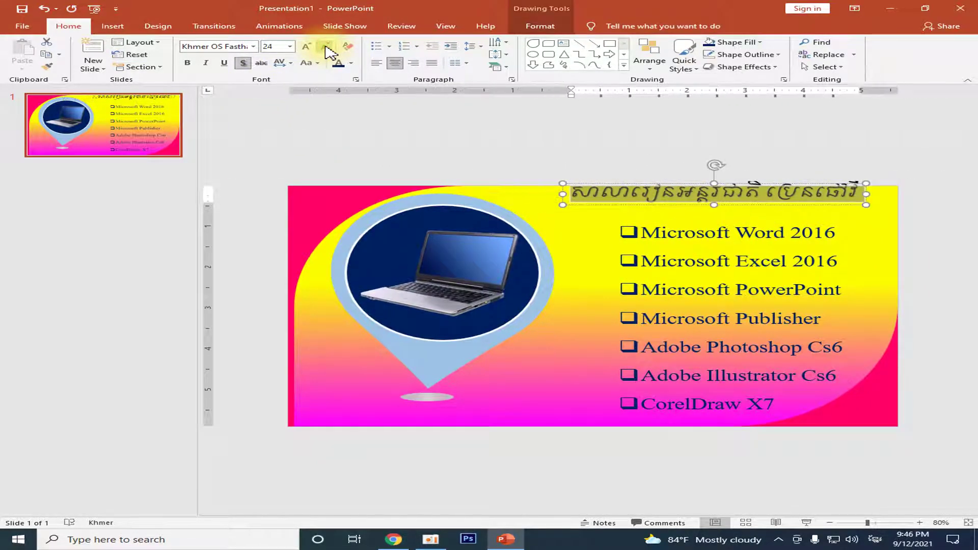
{"action": "left_click_drag", "start_coordinate": [712, 207], "coordinate": [716, 219]}
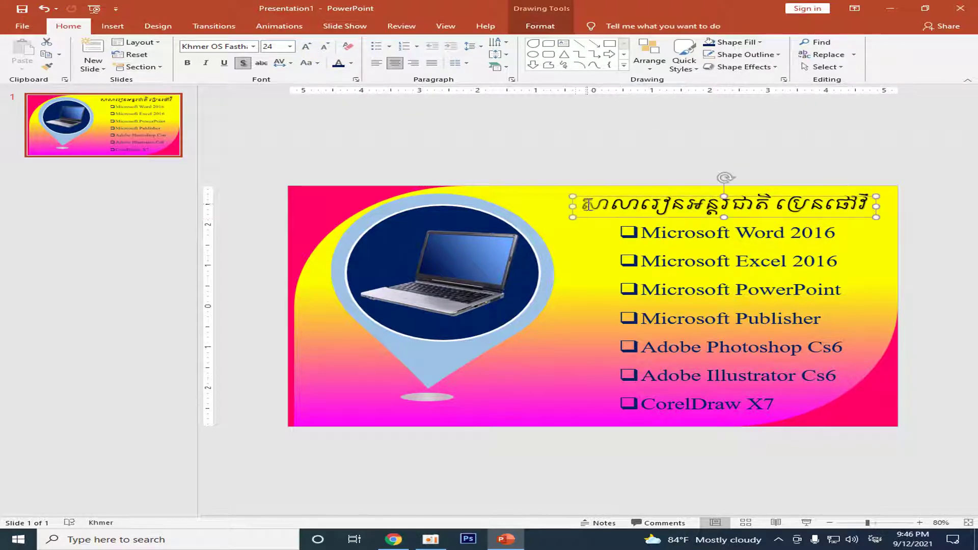
Step: Switch the heading font to Khmer OS Content, keeping the size at 24 pt
{"action": "left_click_drag", "start_coordinate": [581, 205], "coordinate": [867, 207]}
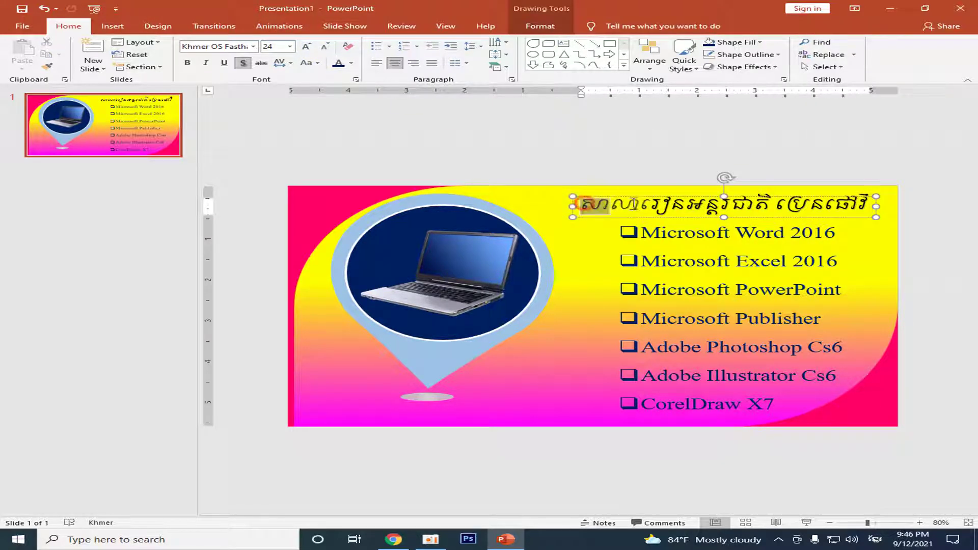
{"action": "left_click", "coordinate": [255, 46]}
{"action": "mouse_move", "coordinate": [392, 92]}
{"action": "left_mouse_down"}
{"action": "mouse_move", "coordinate": [384, 316]}
{"action": "mouse_move", "coordinate": [385, 227]}
{"action": "left_mouse_up"}
{"action": "scroll", "coordinate": [382, 227], "scroll_direction": "down", "scroll_amount": 4}
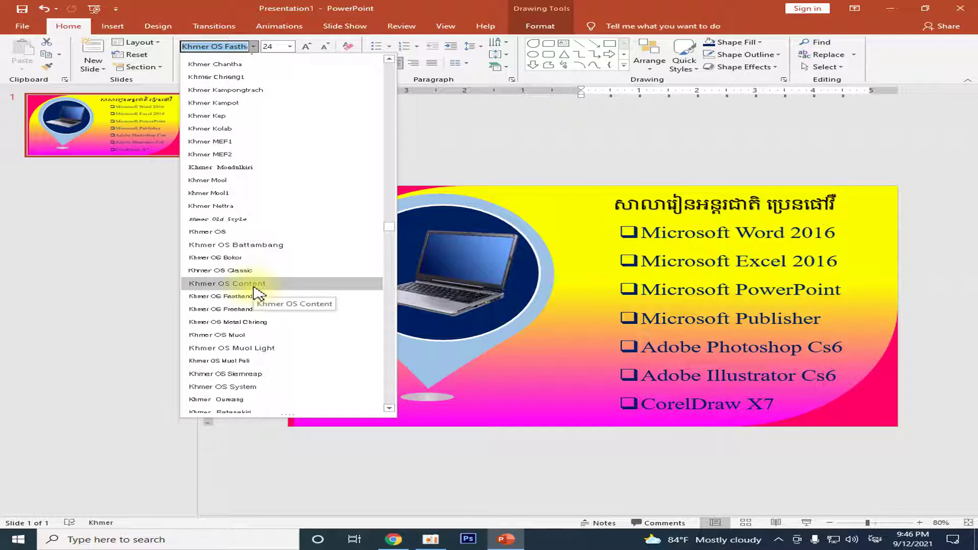
{"action": "left_click", "coordinate": [254, 285]}
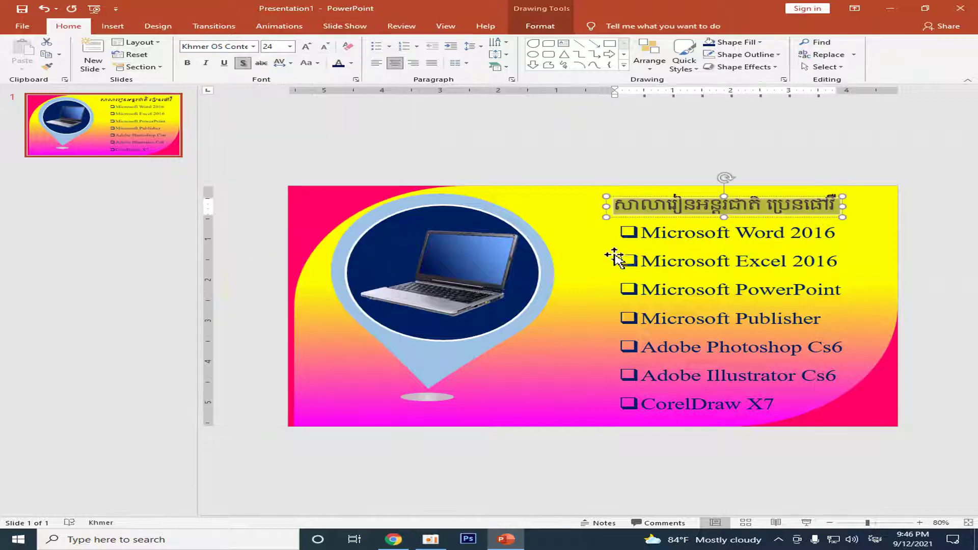
{"action": "left_click", "coordinate": [308, 47]}
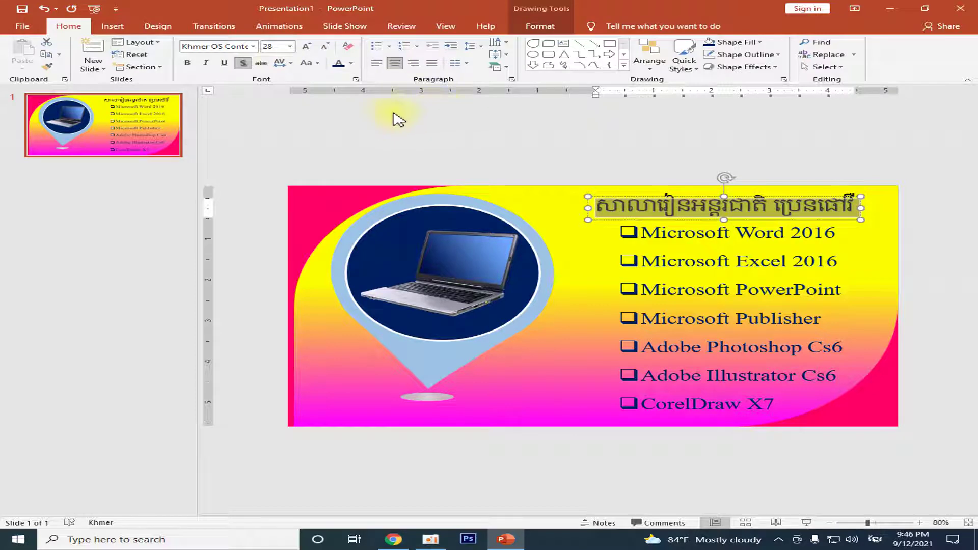
{"action": "left_click", "coordinate": [325, 51]}
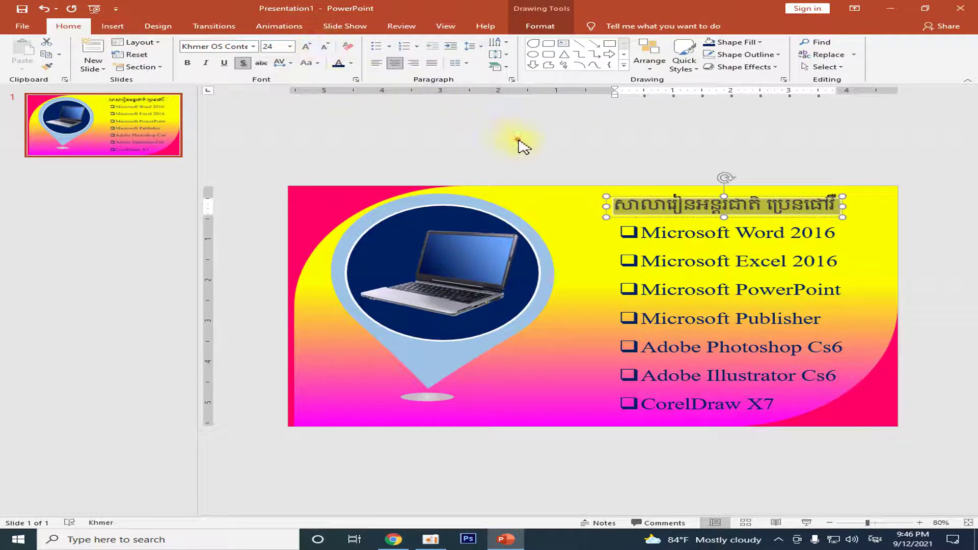
Step: Nudge the Khmer heading box so it sits just above the checklist
{"action": "left_click", "coordinate": [967, 200]}
{"action": "left_click", "coordinate": [726, 214]}
{"action": "left_click_drag", "start_coordinate": [737, 219], "coordinate": [748, 215]}
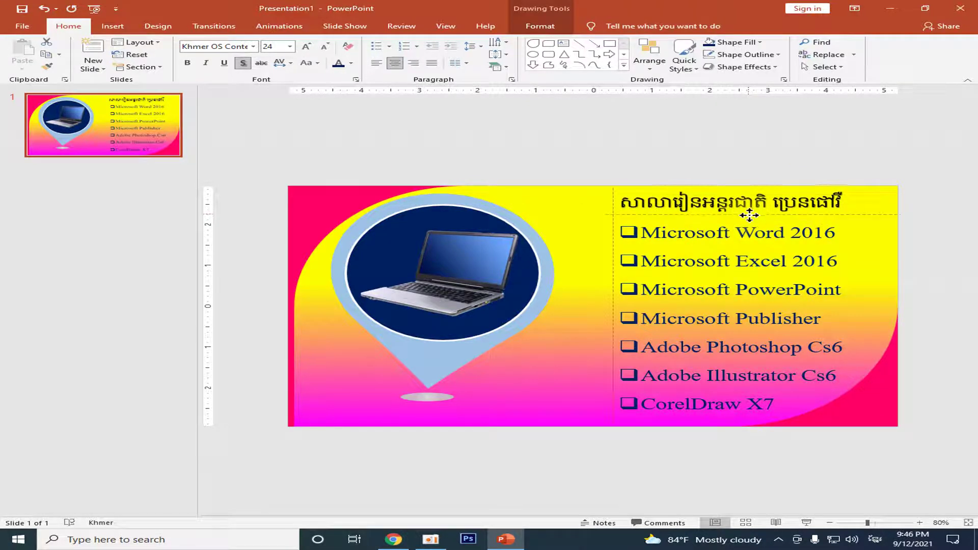
{"action": "left_click_drag", "start_coordinate": [748, 214], "coordinate": [749, 216]}
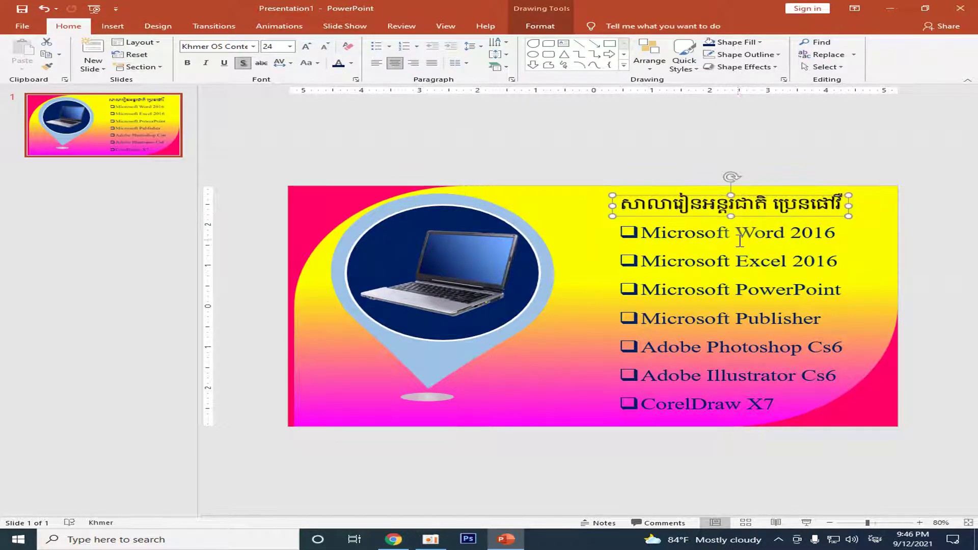
Step: Reduce all checklist lines to 24 pt and extend the list box down toward the slide bottom
{"action": "left_click", "coordinate": [735, 233]}
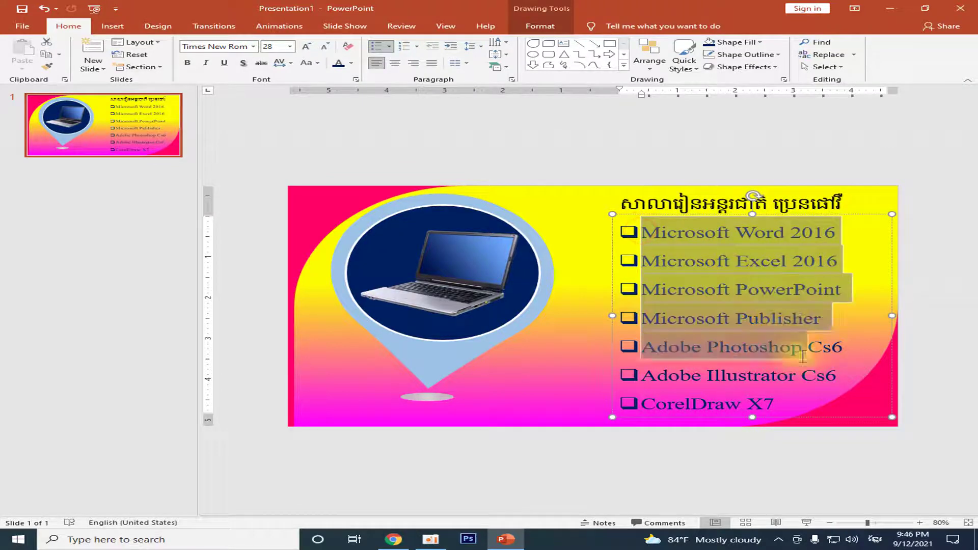
{"action": "left_click_drag", "start_coordinate": [643, 231], "coordinate": [779, 405]}
{"action": "left_click", "coordinate": [325, 47]}
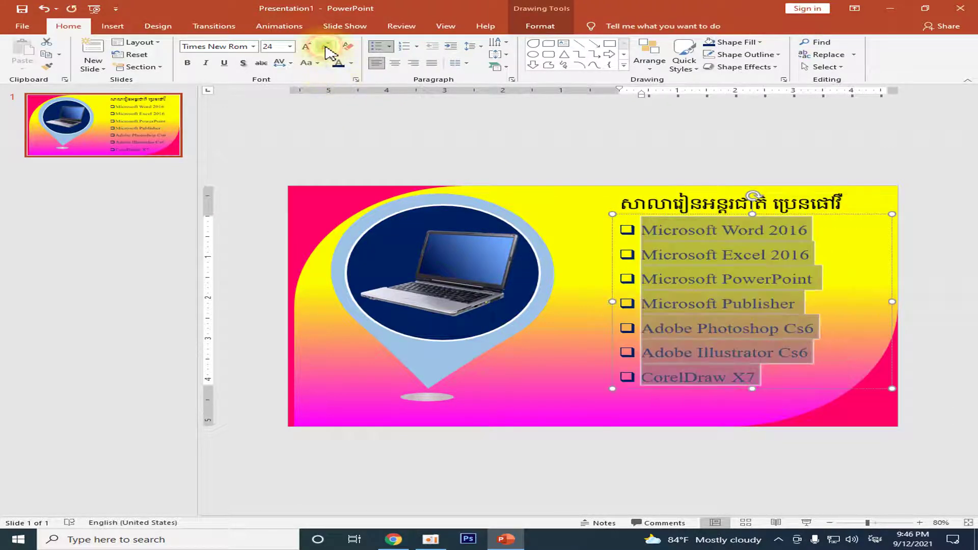
{"action": "left_click_drag", "start_coordinate": [749, 213], "coordinate": [750, 239]}
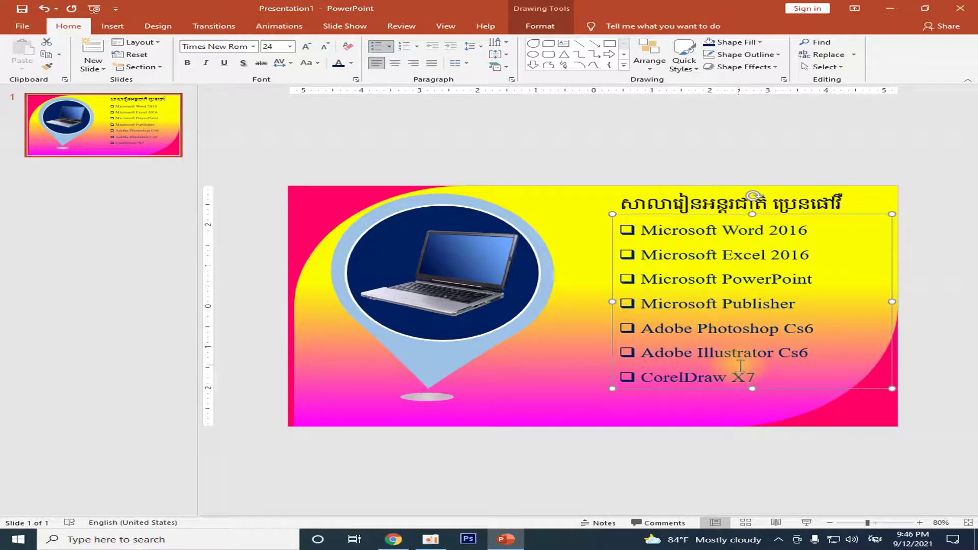
{"action": "mouse_move", "coordinate": [752, 389]}
{"action": "left_mouse_down"}
{"action": "mouse_move", "coordinate": [752, 405]}
{"action": "mouse_move", "coordinate": [752, 389]}
{"action": "mouse_move", "coordinate": [768, 410]}
{"action": "left_mouse_up"}
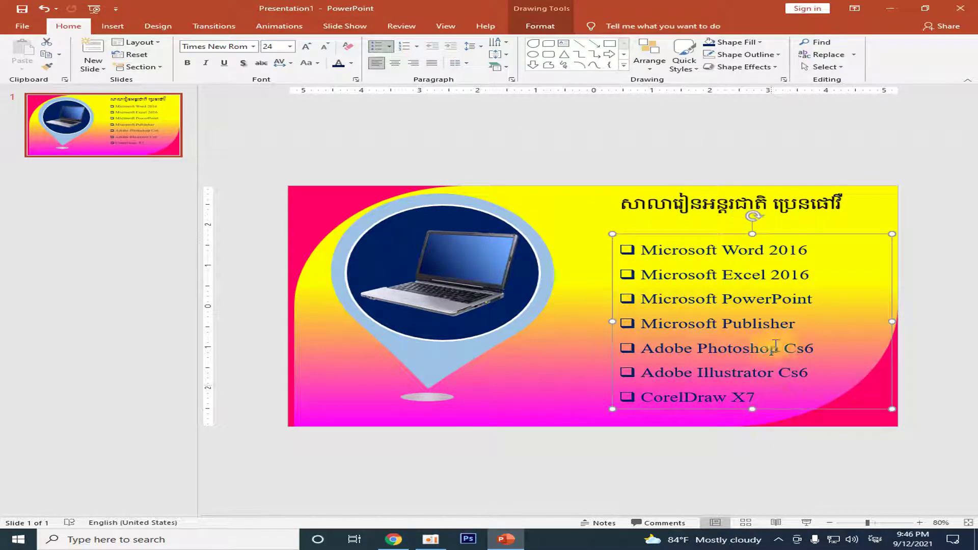
Step: Widen the Khmer heading box further to the right
{"action": "left_click", "coordinate": [817, 209]}
{"action": "left_click_drag", "start_coordinate": [848, 202], "coordinate": [878, 199]}
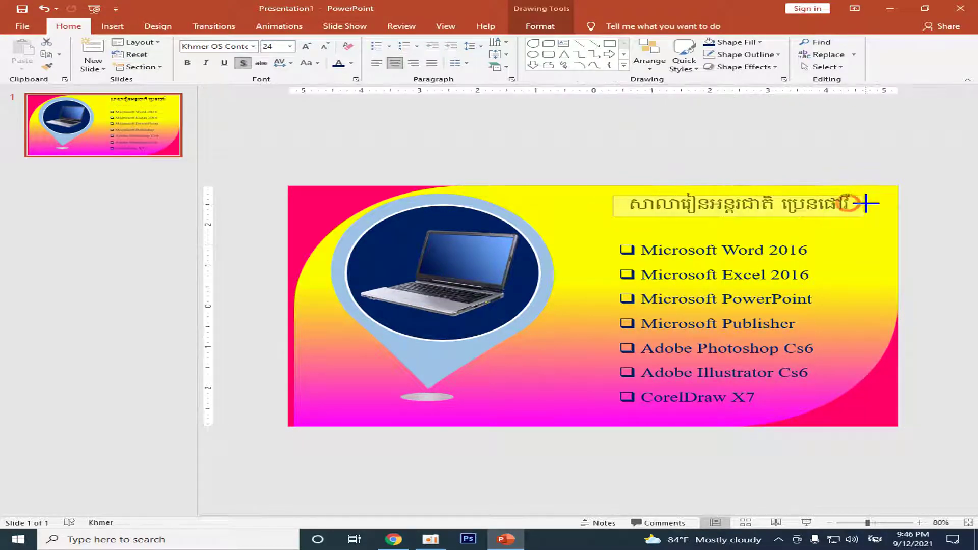
{"action": "left_click", "coordinate": [861, 204]}
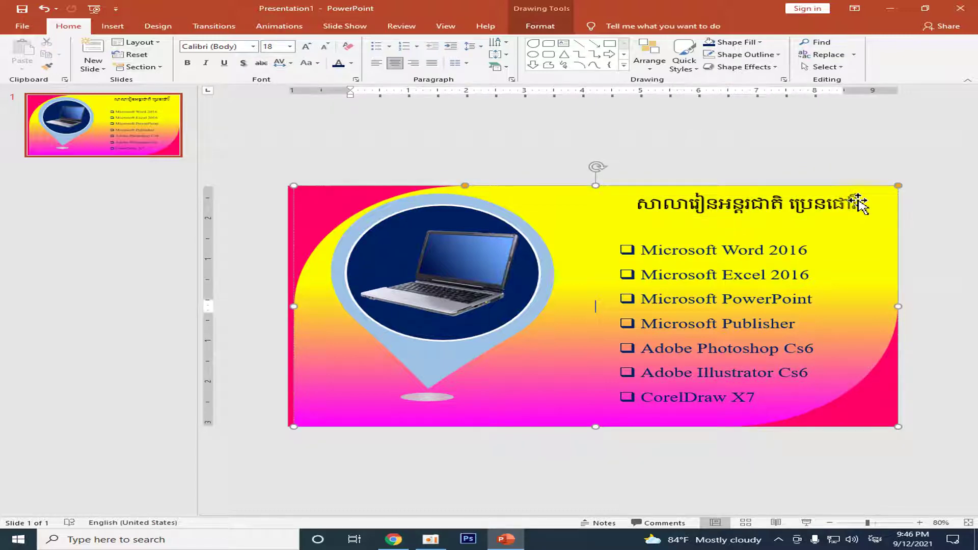
Step: Add a second heading line 'Brainpower International School' and shrink it to 20 pt to fit one line
{"action": "left_click", "coordinate": [860, 204]}
{"action": "key", "text": "Return"}
{"action": "type", "text": "Brainp"}
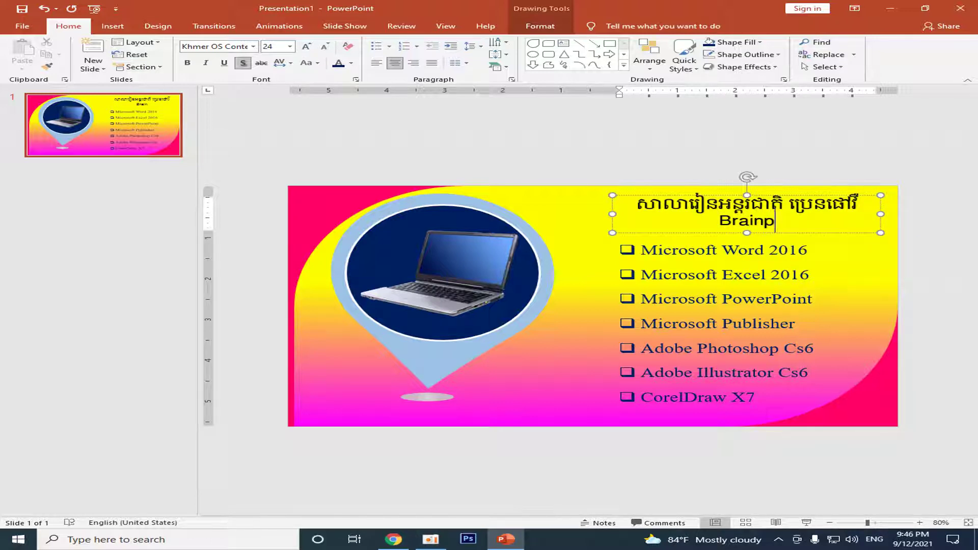
{"action": "type", "text": "ower Interna"}
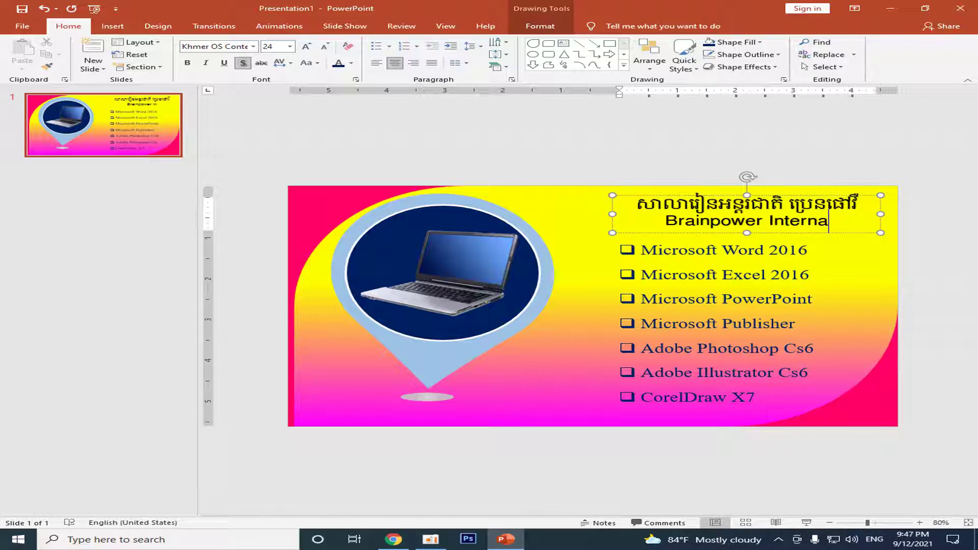
{"action": "type", "text": "tional"}
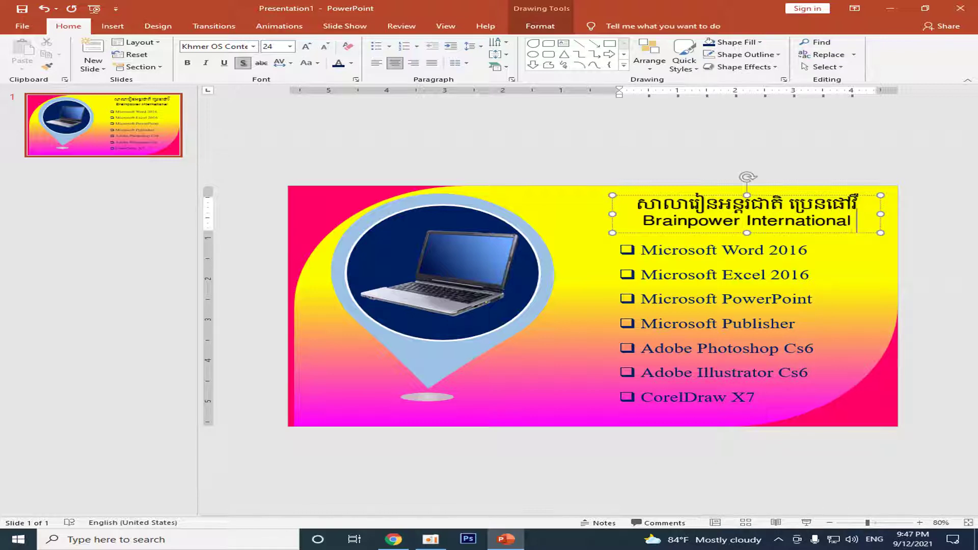
{"action": "type", "text": " School"}
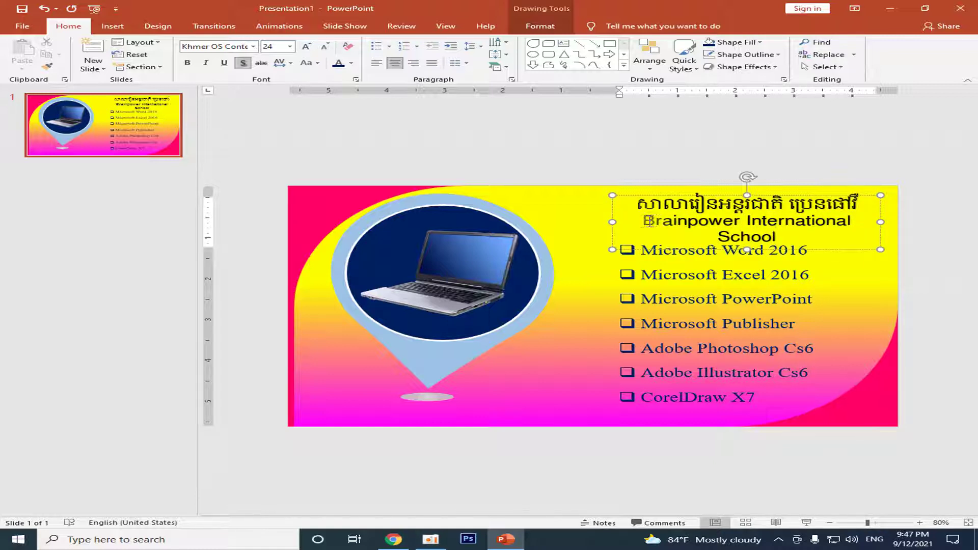
{"action": "left_click_drag", "start_coordinate": [649, 220], "coordinate": [850, 243]}
{"action": "left_click", "coordinate": [325, 47]}
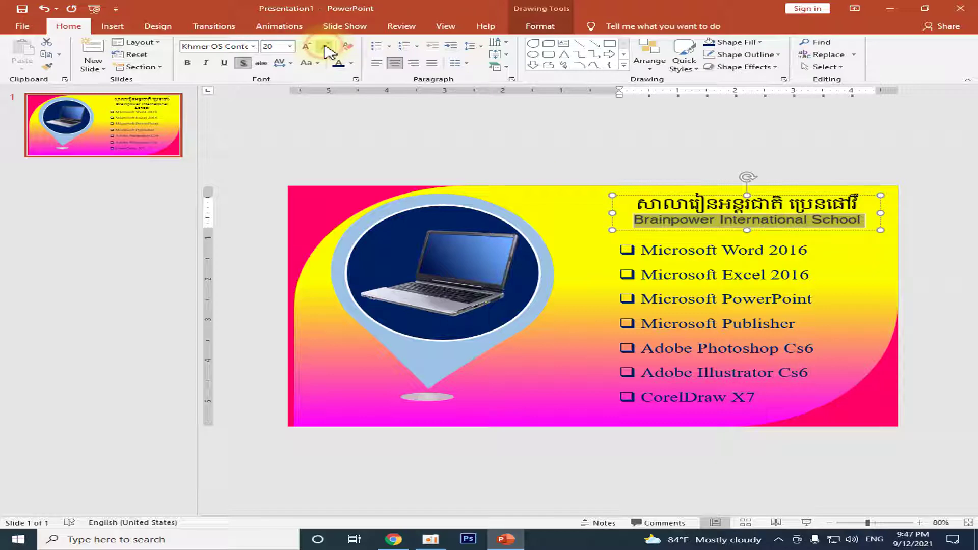
{"action": "left_click", "coordinate": [683, 168]}
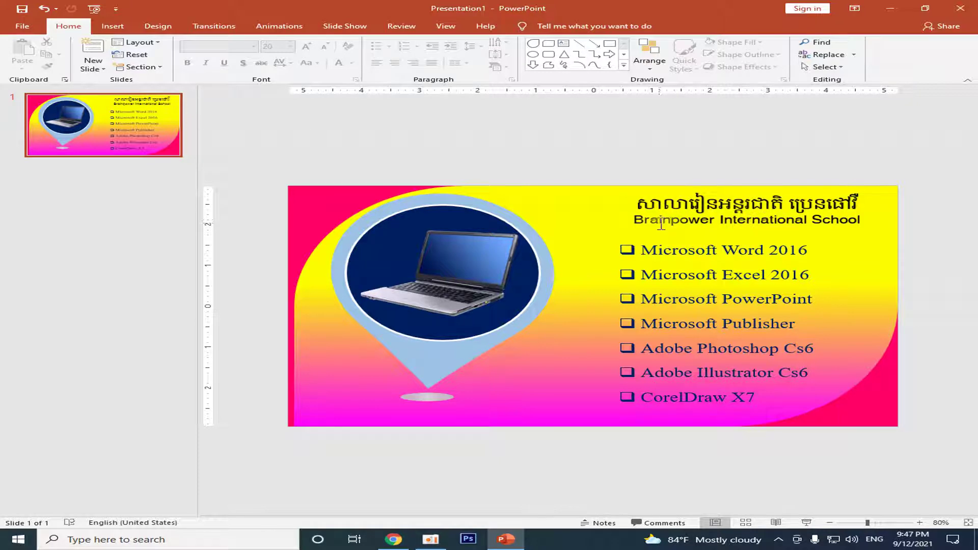
Step: Move the software checklist right and drop the two-line school name to the slide's bottom
{"action": "left_click_drag", "start_coordinate": [758, 225], "coordinate": [725, 233]}
{"action": "left_click", "coordinate": [722, 299]}
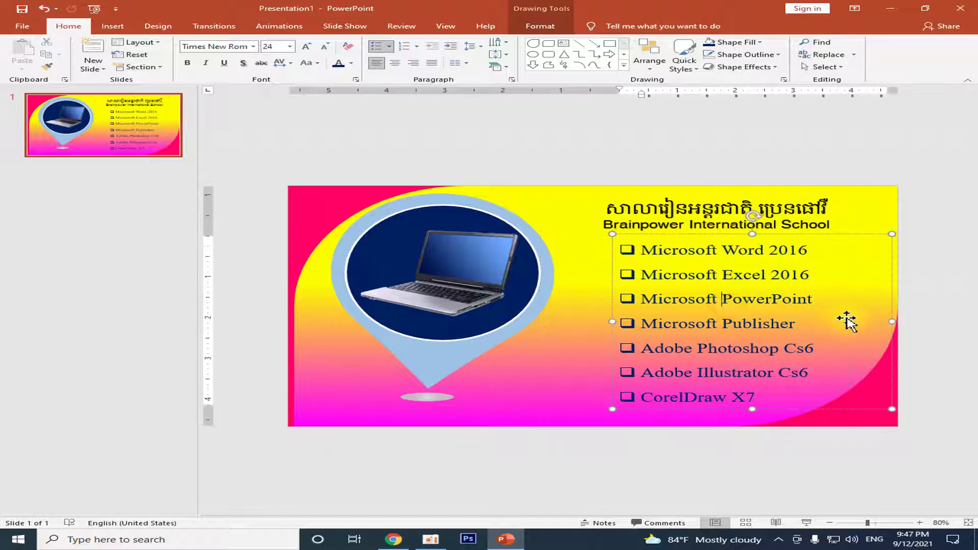
{"action": "left_click_drag", "start_coordinate": [891, 301], "coordinate": [924, 296]}
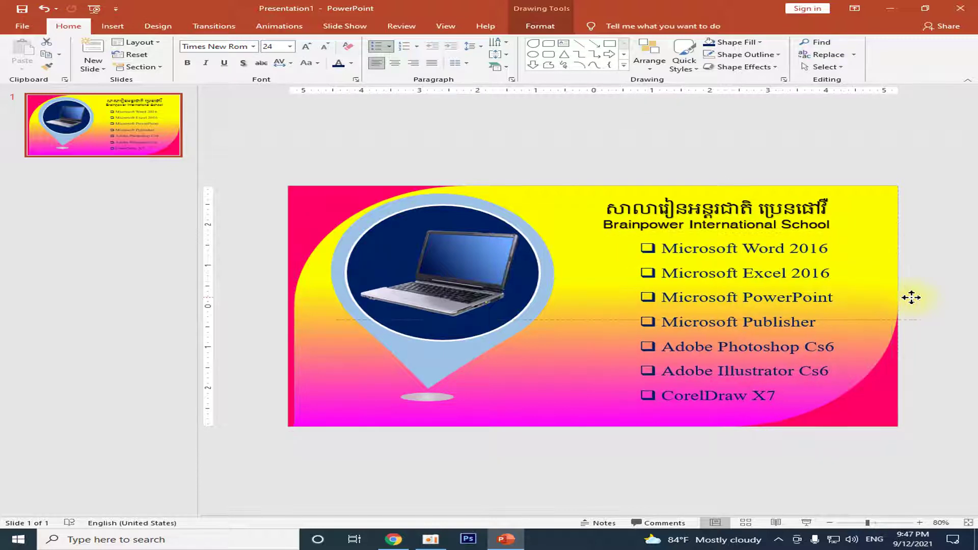
{"action": "left_click_drag", "start_coordinate": [924, 296], "coordinate": [927, 296]}
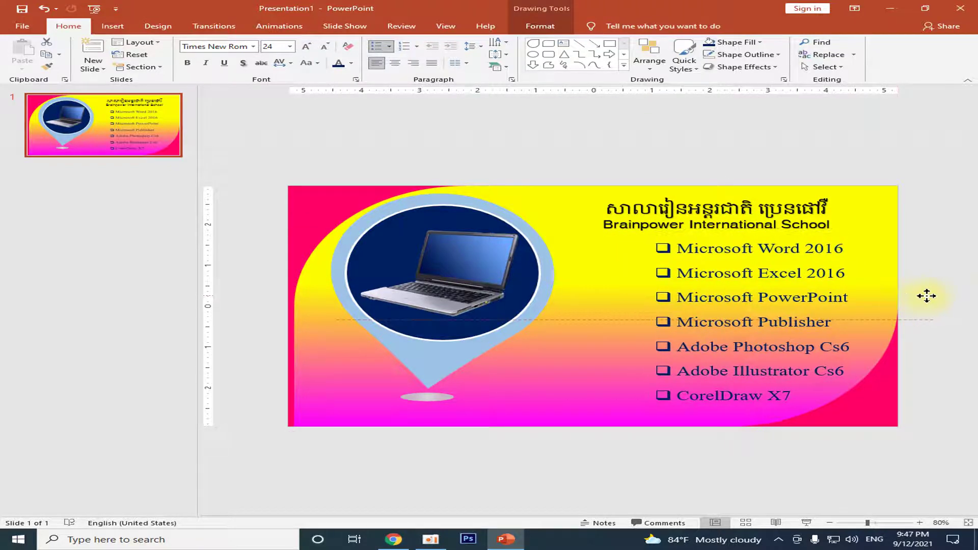
{"action": "left_click", "coordinate": [811, 205]}
{"action": "mouse_move", "coordinate": [789, 201]}
{"action": "left_mouse_down"}
{"action": "mouse_move", "coordinate": [825, 200]}
{"action": "mouse_move", "coordinate": [501, 388]}
{"action": "mouse_move", "coordinate": [666, 412]}
{"action": "mouse_move", "coordinate": [657, 404]}
{"action": "left_mouse_up"}
Step: Shrink the laptop pin picture and place its shadow ellipse under the pin's tip
{"action": "left_click", "coordinate": [323, 157]}
{"action": "left_click_drag", "start_coordinate": [273, 146], "coordinate": [587, 420]}
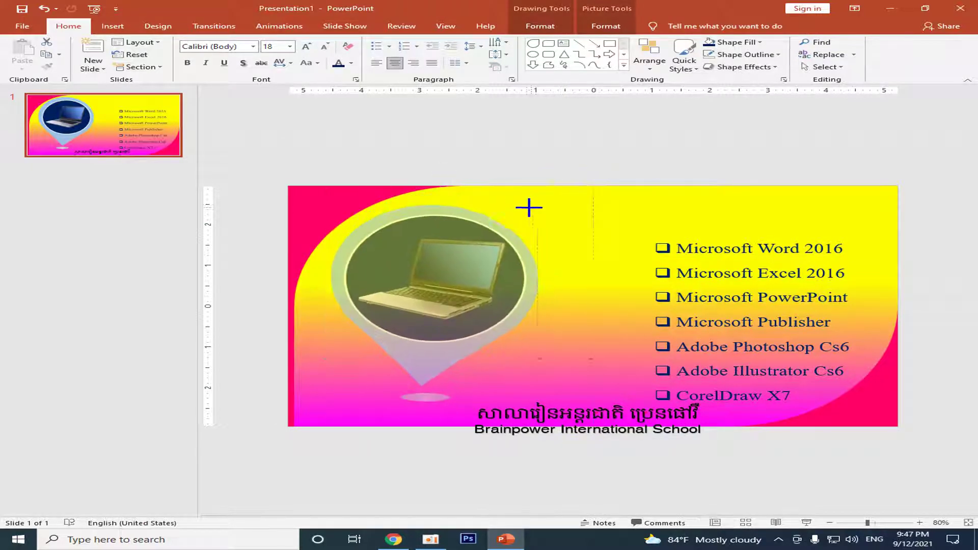
{"action": "left_click_drag", "start_coordinate": [559, 189], "coordinate": [527, 211]}
{"action": "left_click_drag", "start_coordinate": [517, 277], "coordinate": [531, 255]}
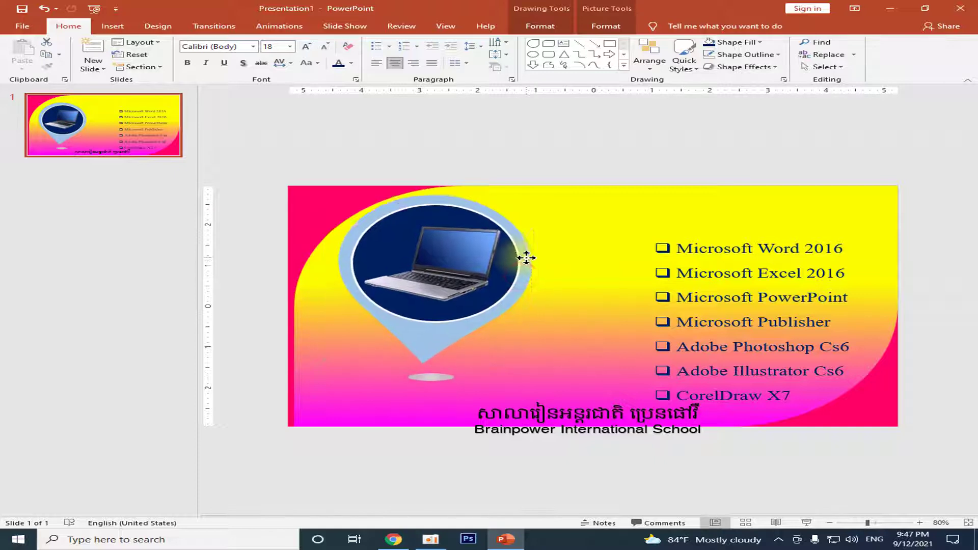
{"action": "left_click", "coordinate": [550, 186]}
{"action": "left_click", "coordinate": [448, 375]}
{"action": "left_click_drag", "start_coordinate": [449, 378], "coordinate": [436, 368]}
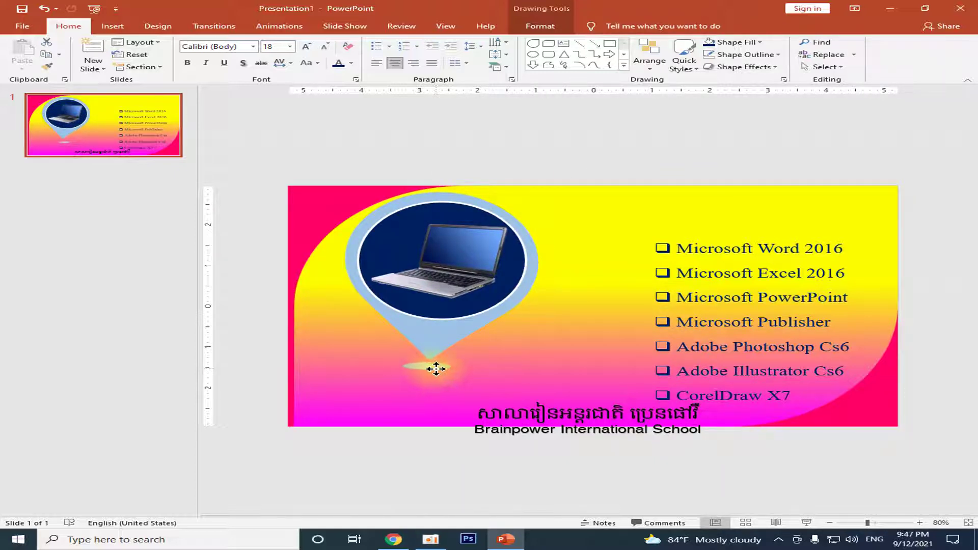
Step: Move the school-name block up and left so it sits beneath the pin
{"action": "left_click", "coordinate": [565, 433]}
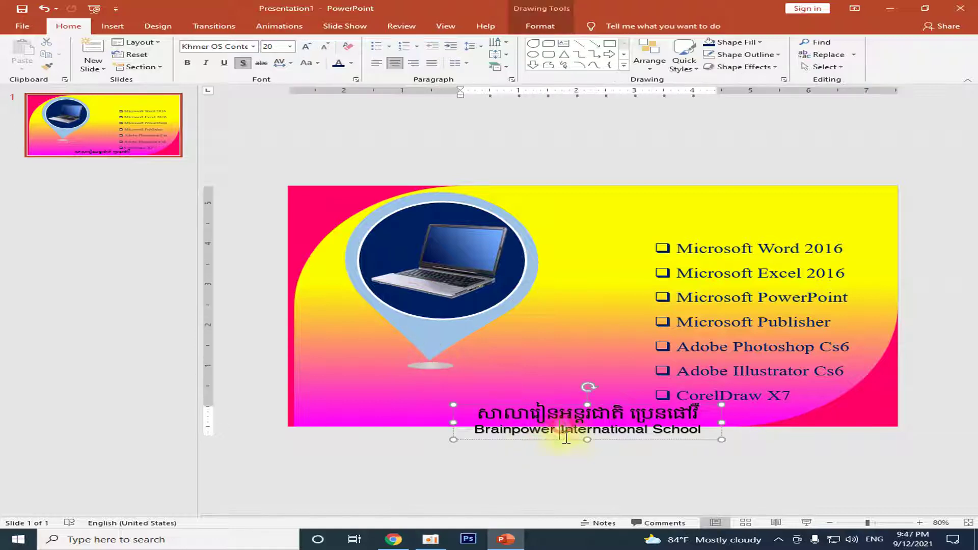
{"action": "mouse_move", "coordinate": [571, 439]}
{"action": "left_mouse_down"}
{"action": "mouse_move", "coordinate": [455, 421]}
{"action": "mouse_move", "coordinate": [467, 421]}
{"action": "left_mouse_up"}
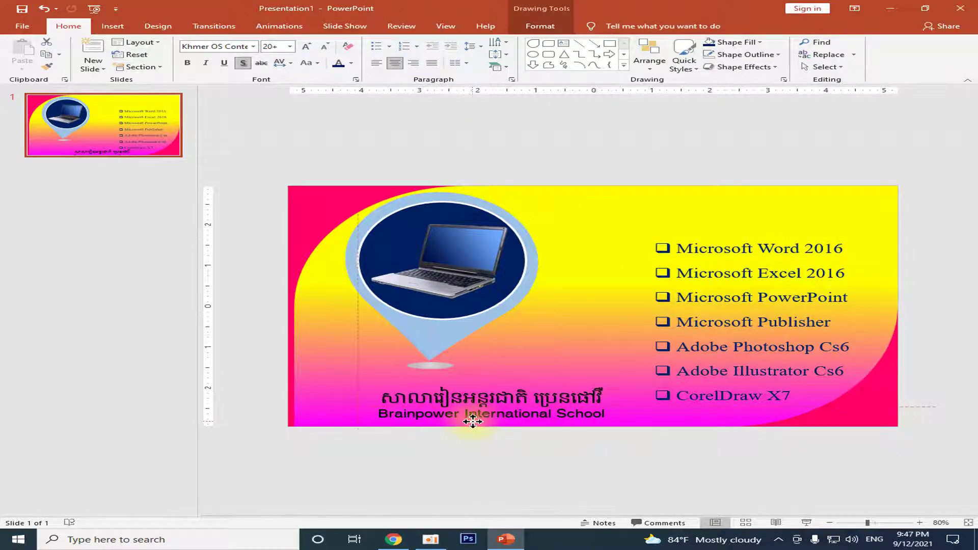
{"action": "left_click_drag", "start_coordinate": [471, 421], "coordinate": [465, 421]}
{"action": "left_click", "coordinate": [476, 456]}
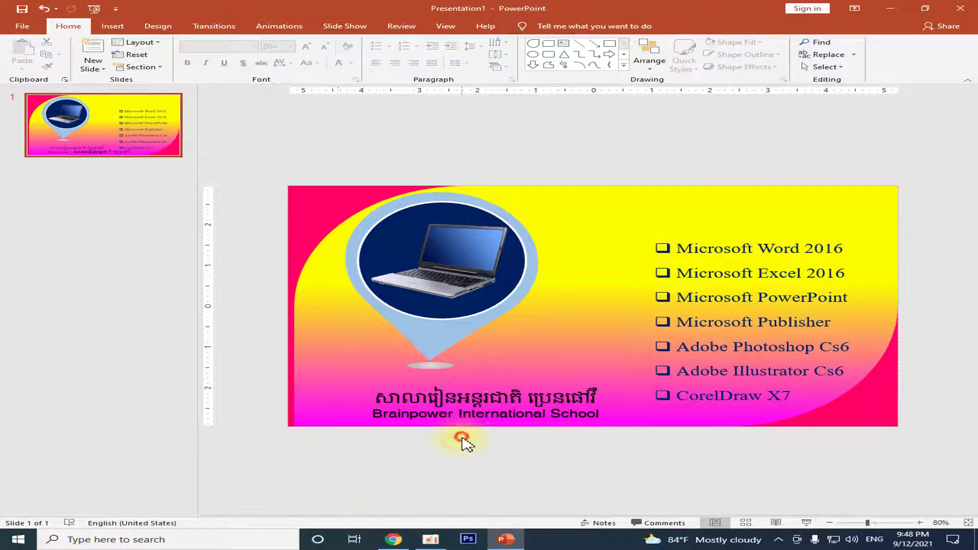
{"action": "left_click", "coordinate": [491, 423]}
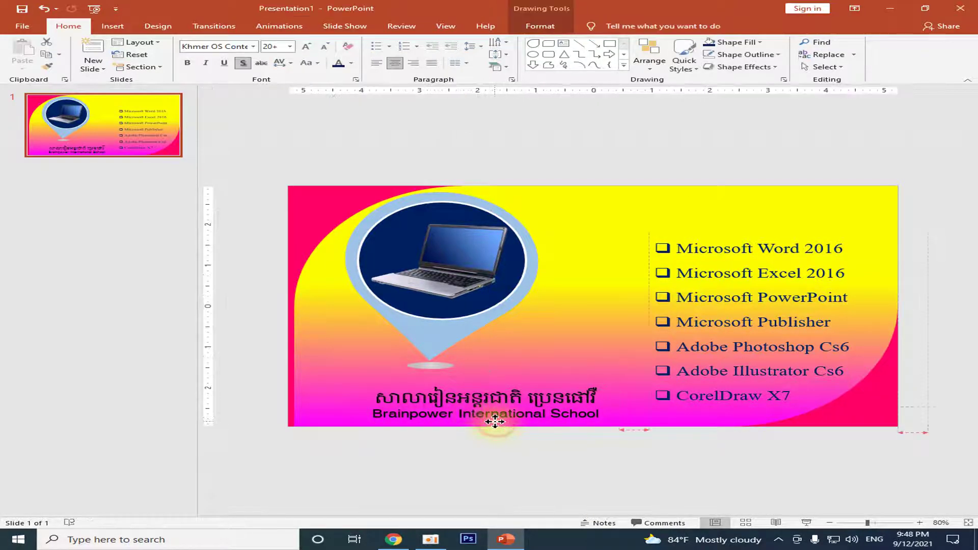
Step: Ctrl-drag a copy of the school-name block to the top right, above the checklist
{"action": "left_click_drag", "start_coordinate": [497, 422], "coordinate": [491, 419]}
{"action": "left_click", "coordinate": [481, 455]}
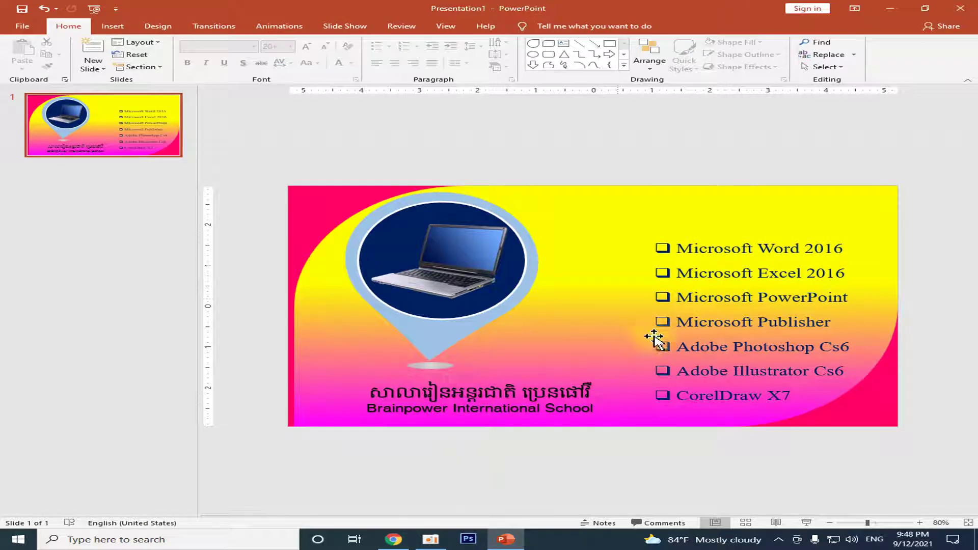
{"action": "left_click", "coordinate": [470, 387]}
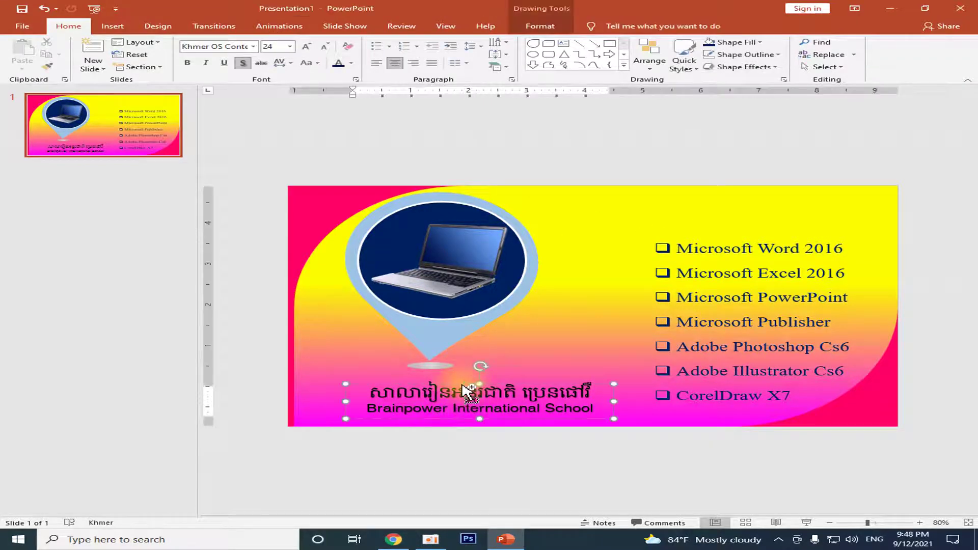
{"action": "left_click_drag", "start_coordinate": [461, 390], "coordinate": [737, 208]}
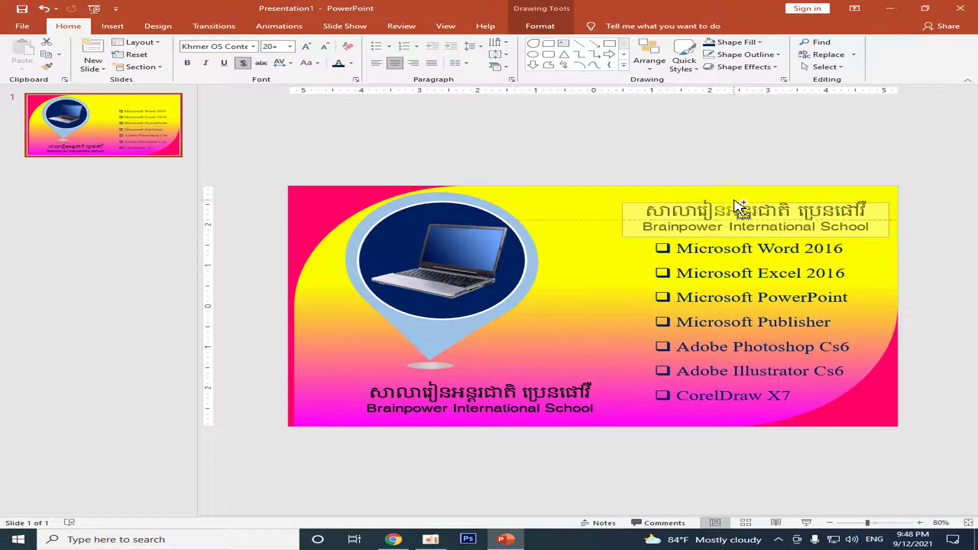
{"action": "left_click_drag", "start_coordinate": [737, 208], "coordinate": [737, 205]}
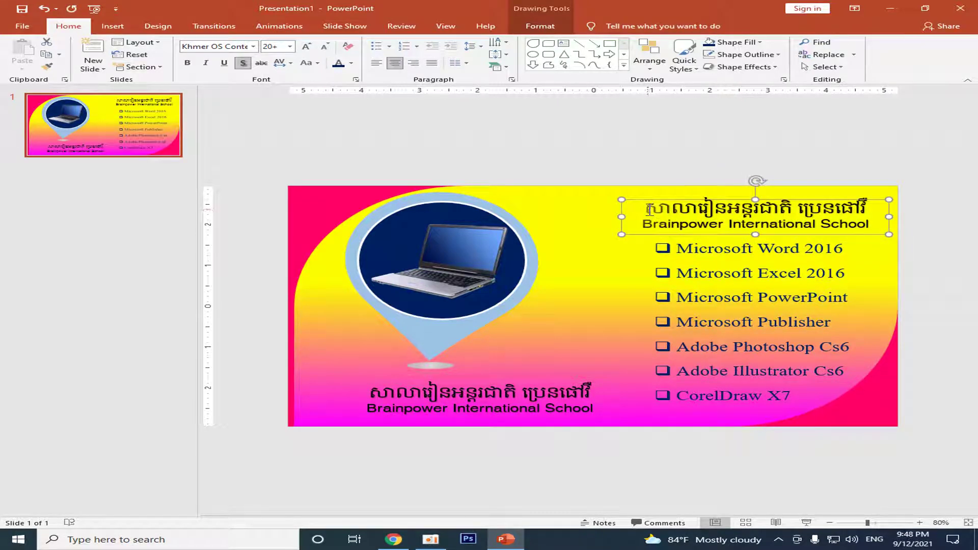
Step: Replace the copy's text with Khmer title ជំនាញកុំព្យូទ័រ and 'Computer Training Sckills' on the line below
{"action": "left_click_drag", "start_coordinate": [650, 210], "coordinate": [872, 228]}
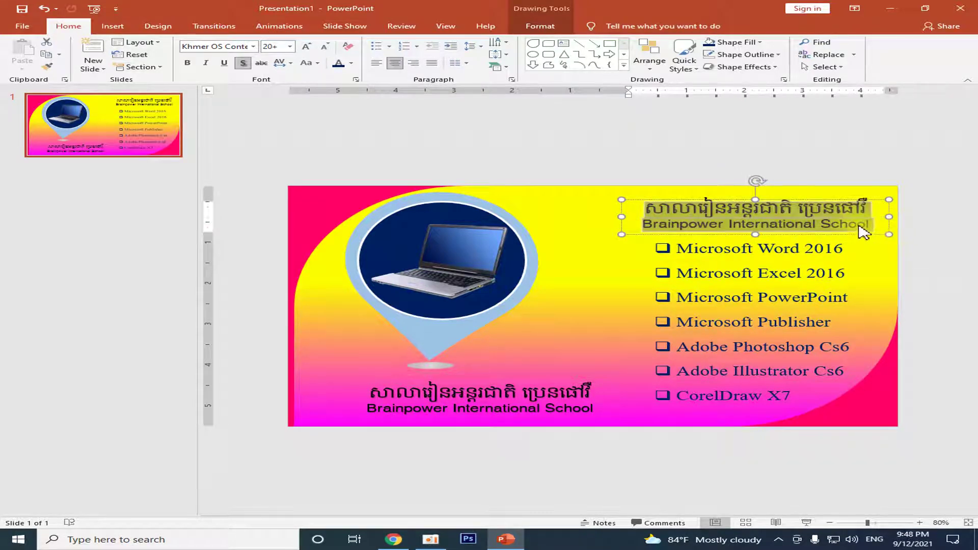
{"action": "key", "text": "Delete"}
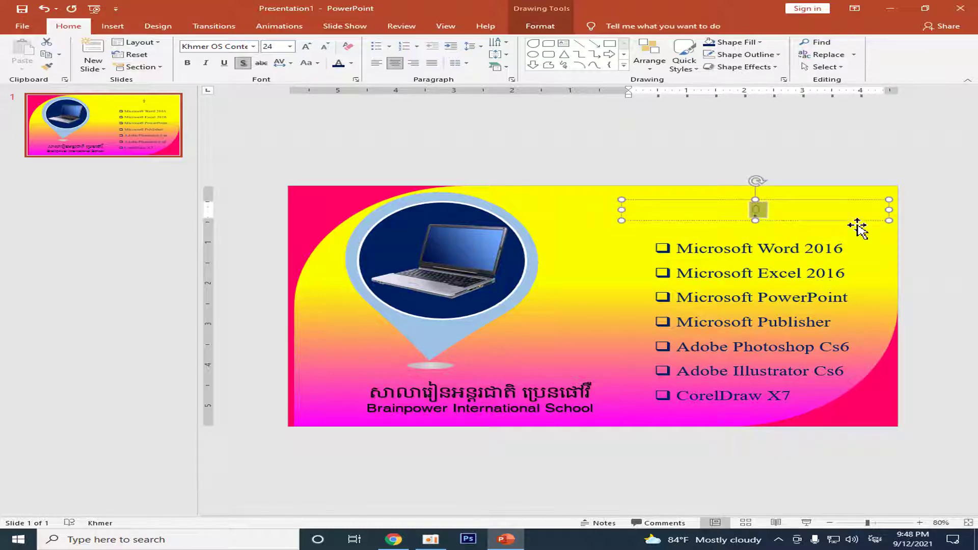
{"action": "key", "text": "BackSpace"}
{"action": "type", "text": "វគ្គសិក្សា"}
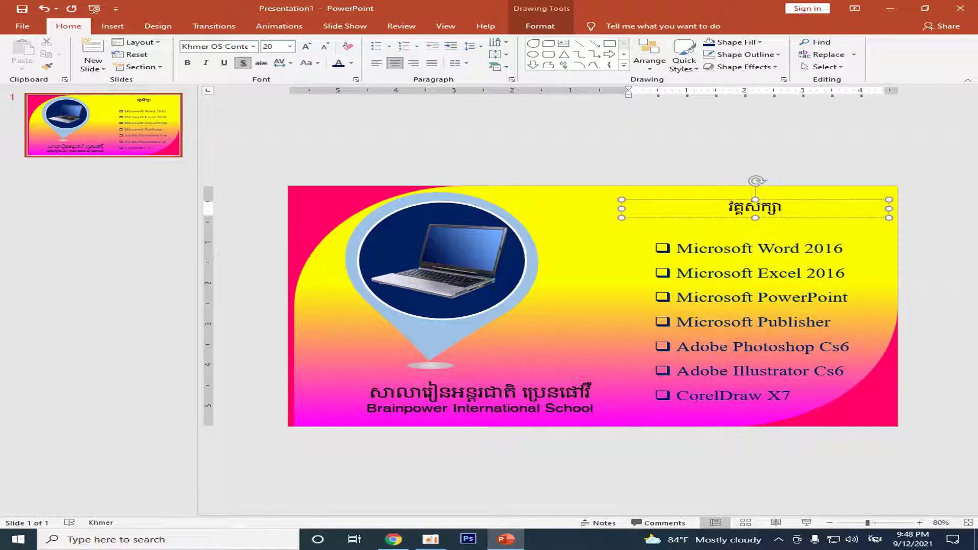
{"action": "type", "text": "ជំនាញកុំ"}
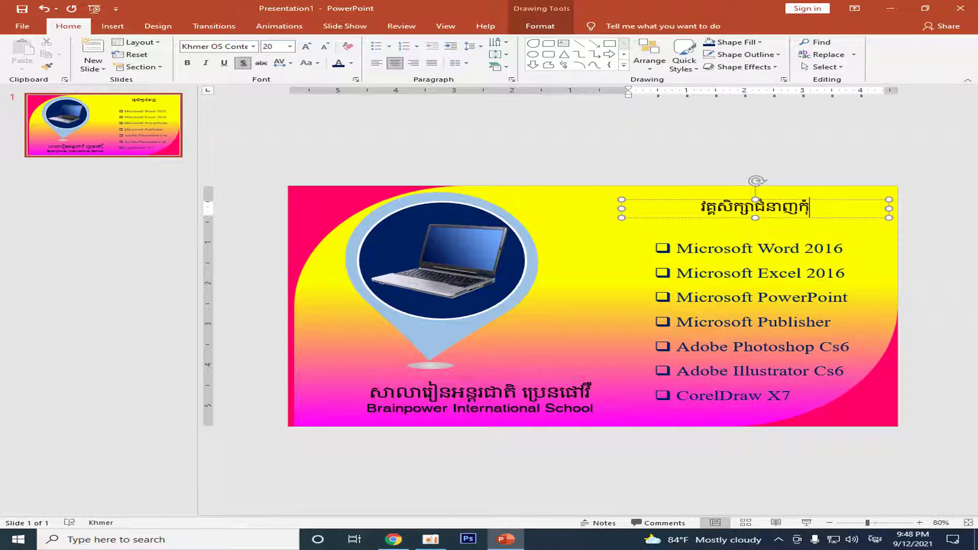
{"action": "type", "text": "ព"}
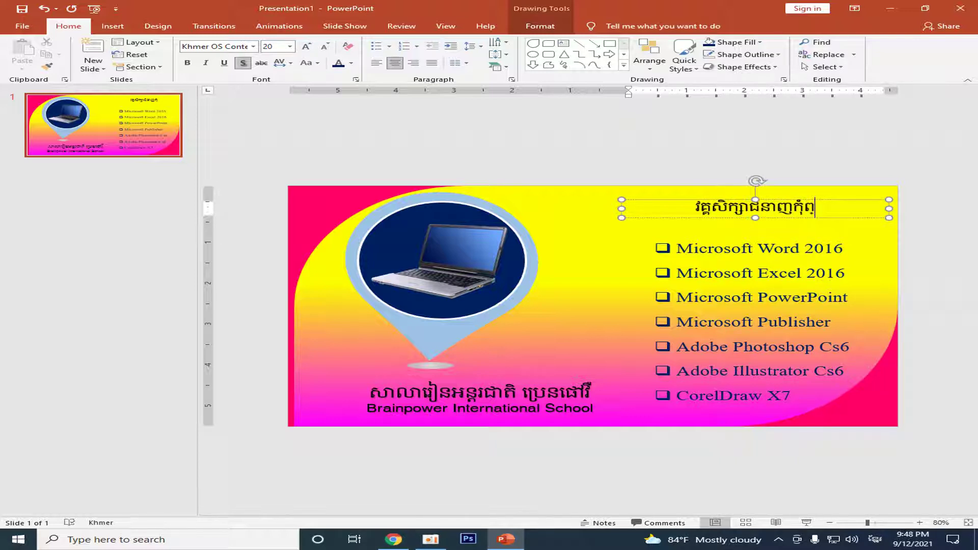
{"action": "type", "text": "្យូទ័រ"}
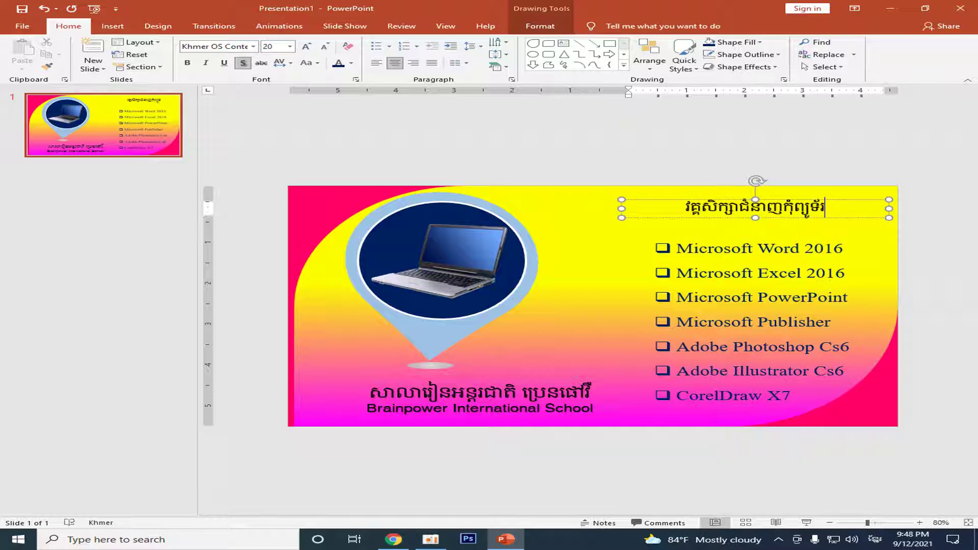
{"action": "key", "text": "Return"}
{"action": "type", "text": "Computer T"}
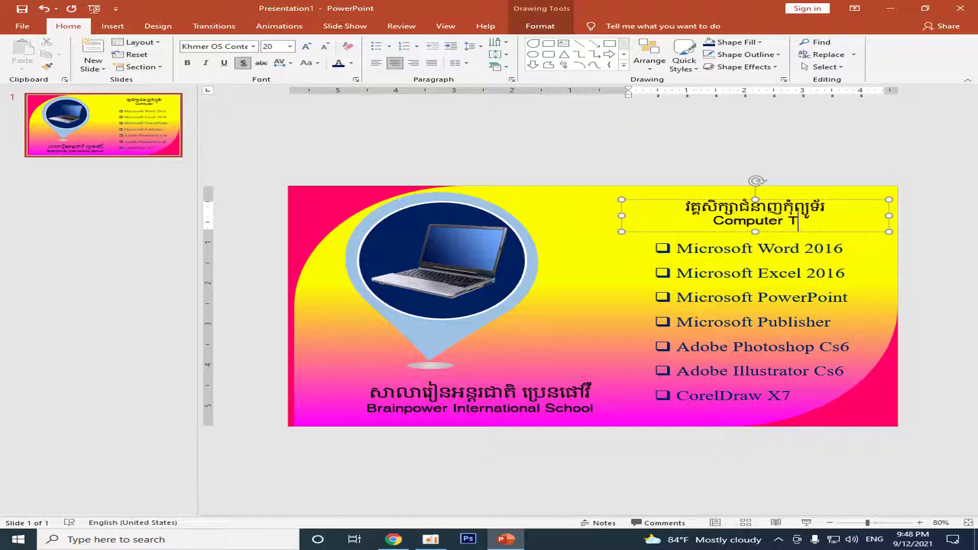
{"action": "type", "text": "rainin"}
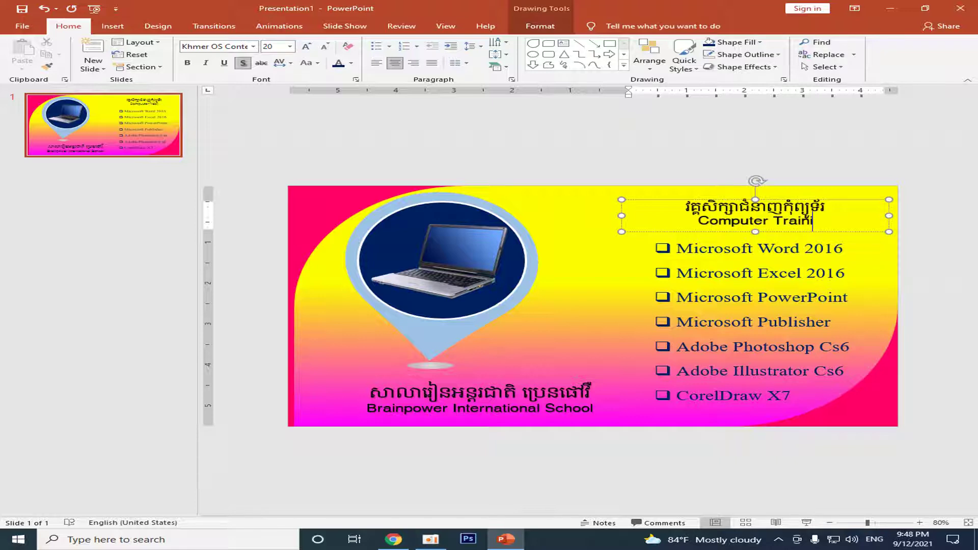
{"action": "type", "text": "g Sckills"}
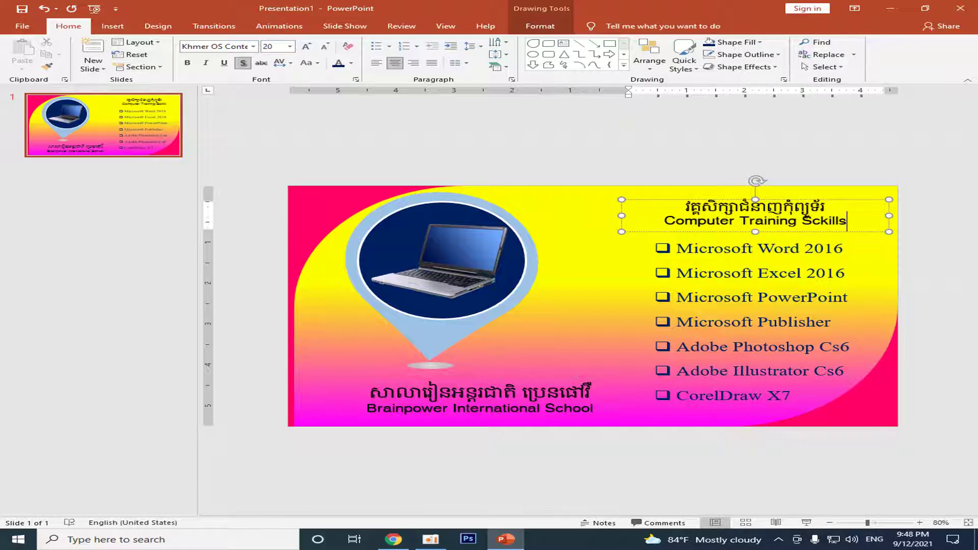
{"action": "left_click", "coordinate": [805, 221]}
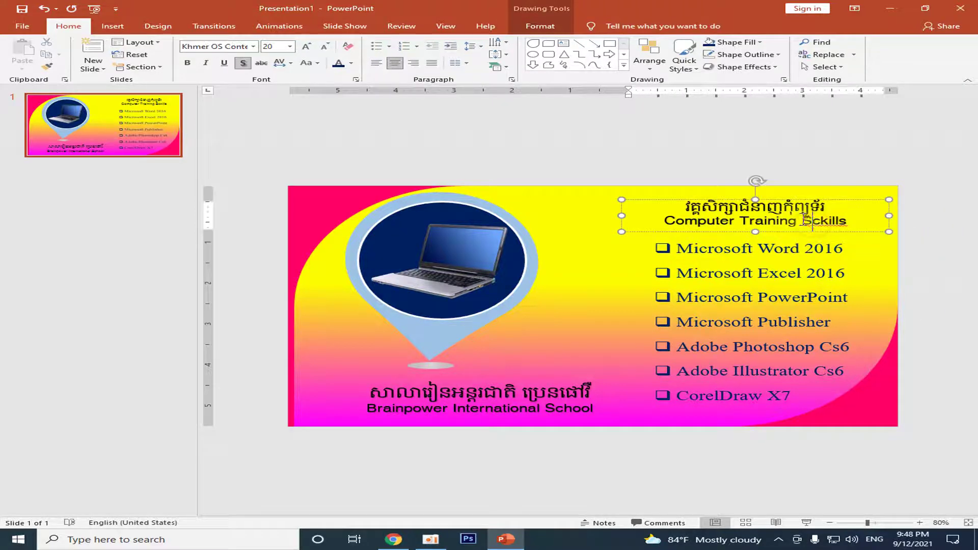
Step: Correct 'Sckills' to 'Skills' and widen the line spacing between the two heading lines
{"action": "right_click", "coordinate": [822, 220]}
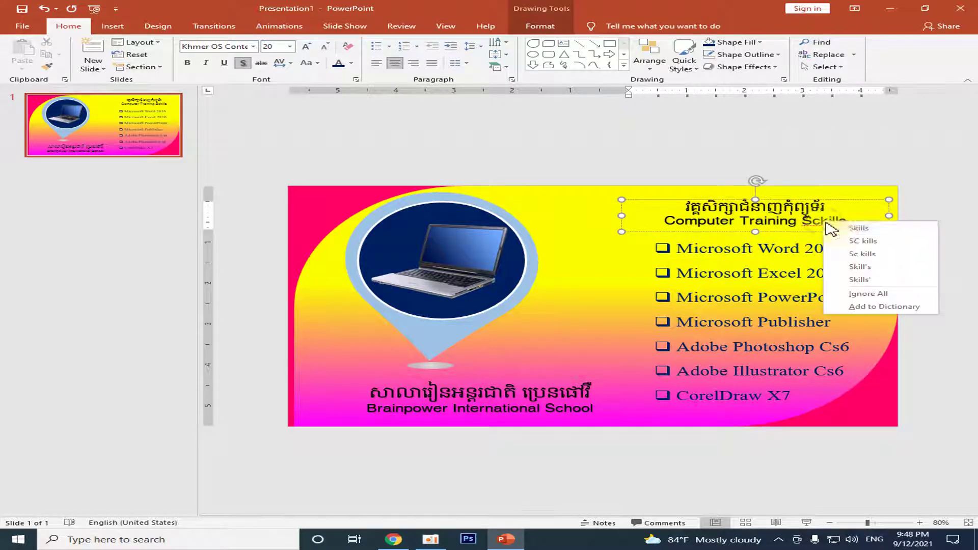
{"action": "left_click", "coordinate": [855, 227]}
{"action": "left_click_drag", "start_coordinate": [755, 200], "coordinate": [753, 199]}
{"action": "left_click_drag", "start_coordinate": [689, 206], "coordinate": [864, 230]}
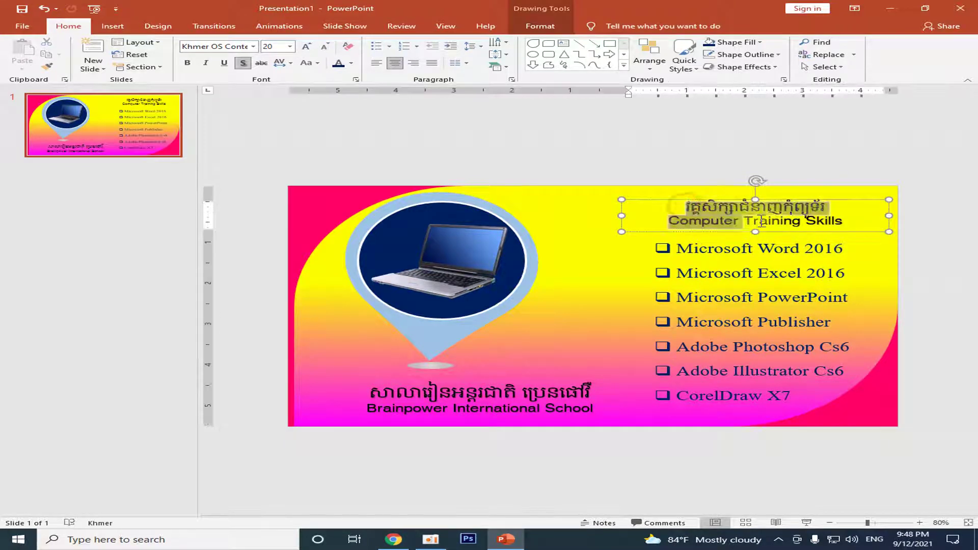
{"action": "left_click", "coordinate": [481, 46]}
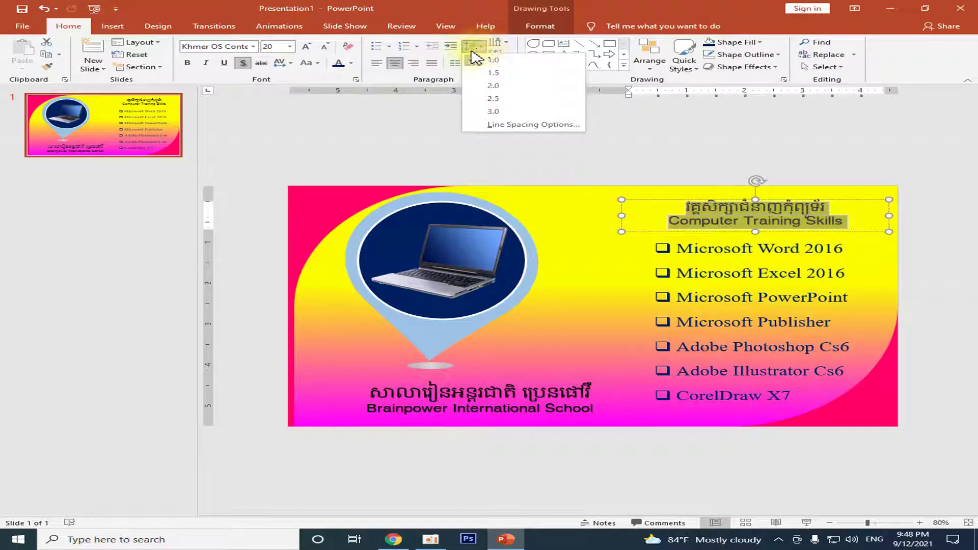
{"action": "left_click", "coordinate": [496, 79]}
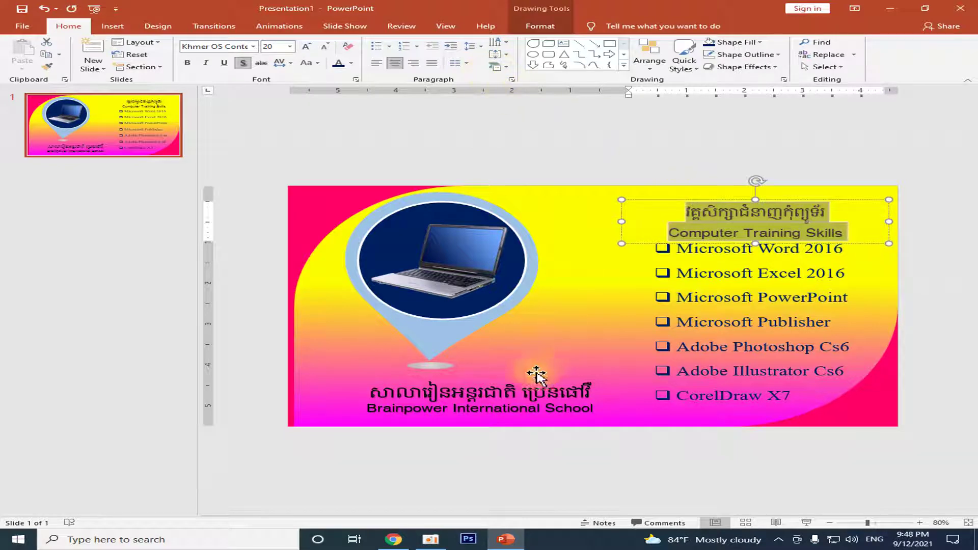
Step: Reposition the course heading box slightly left and higher on the slide
{"action": "left_click", "coordinate": [721, 210]}
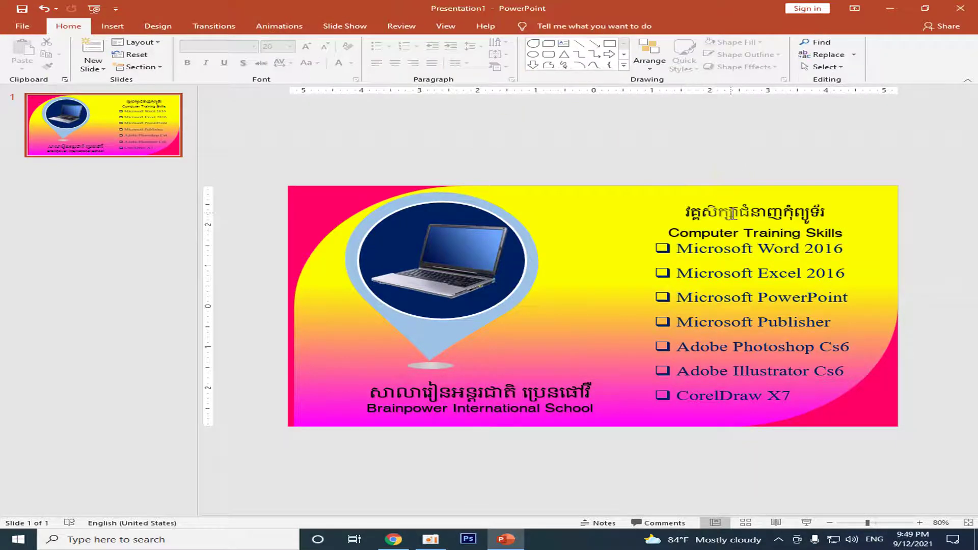
{"action": "left_click_drag", "start_coordinate": [721, 200], "coordinate": [716, 194]}
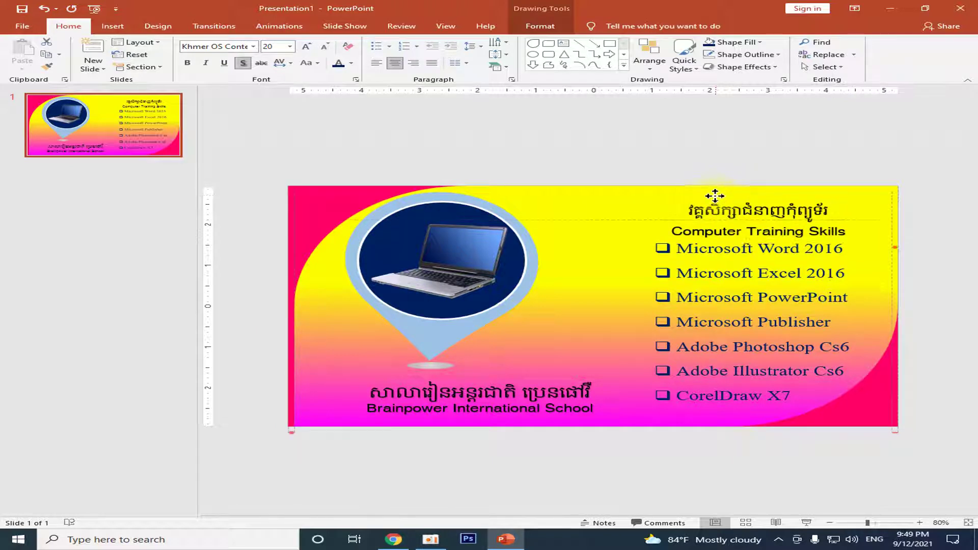
{"action": "left_click_drag", "start_coordinate": [716, 194], "coordinate": [714, 195]}
{"action": "left_click", "coordinate": [716, 157]}
{"action": "left_click", "coordinate": [749, 229]}
{"action": "left_click", "coordinate": [777, 105]}
{"action": "left_click", "coordinate": [732, 198]}
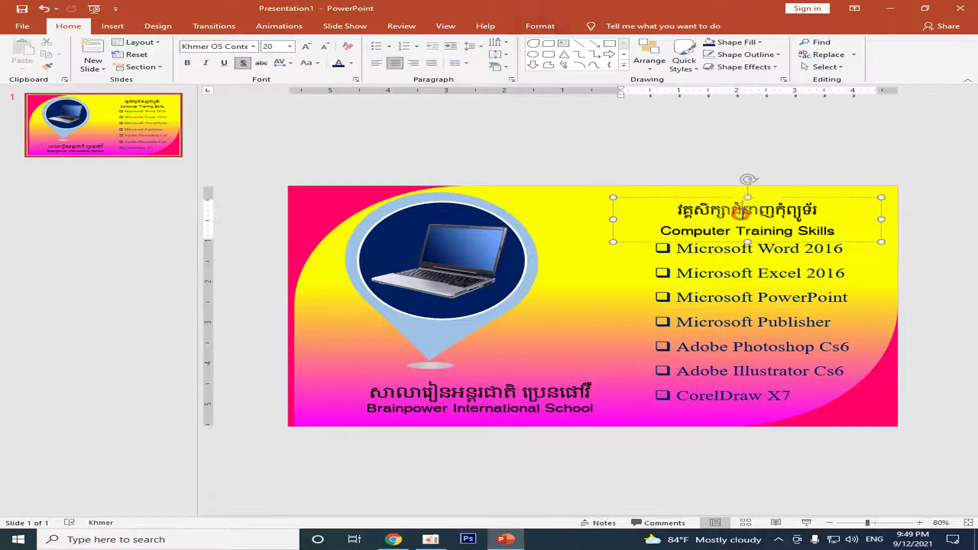
{"action": "key", "text": "Up"}
{"action": "key", "text": "Up"}
{"action": "key", "text": "Up"}
{"action": "key", "text": "Up"}
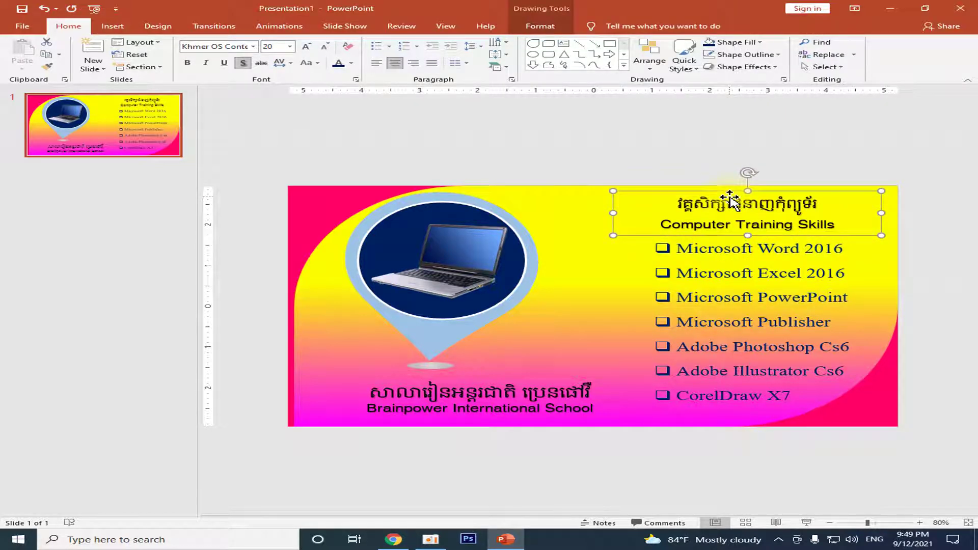
Step: Narrow the checklist box from its right side and move it slightly up
{"action": "left_click", "coordinate": [755, 274]}
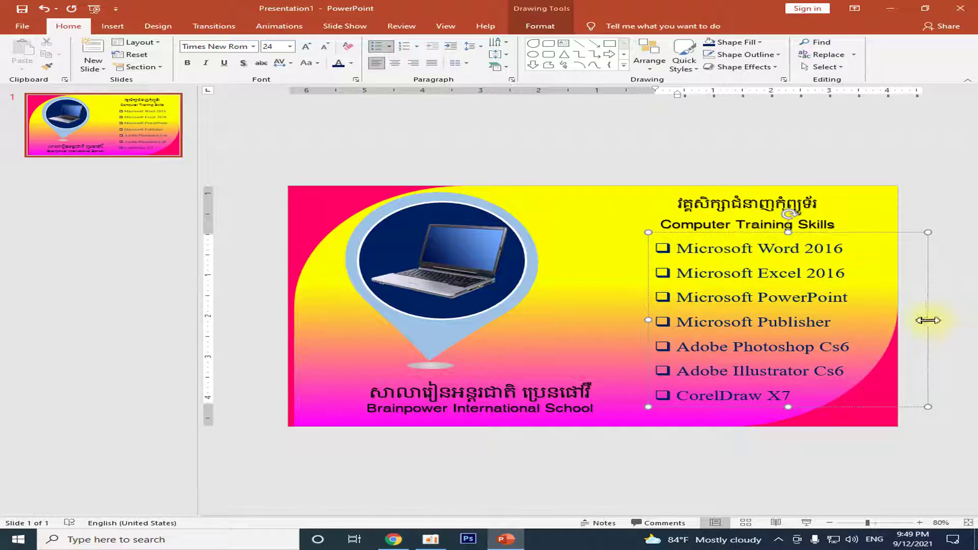
{"action": "left_click_drag", "start_coordinate": [928, 320], "coordinate": [887, 320]}
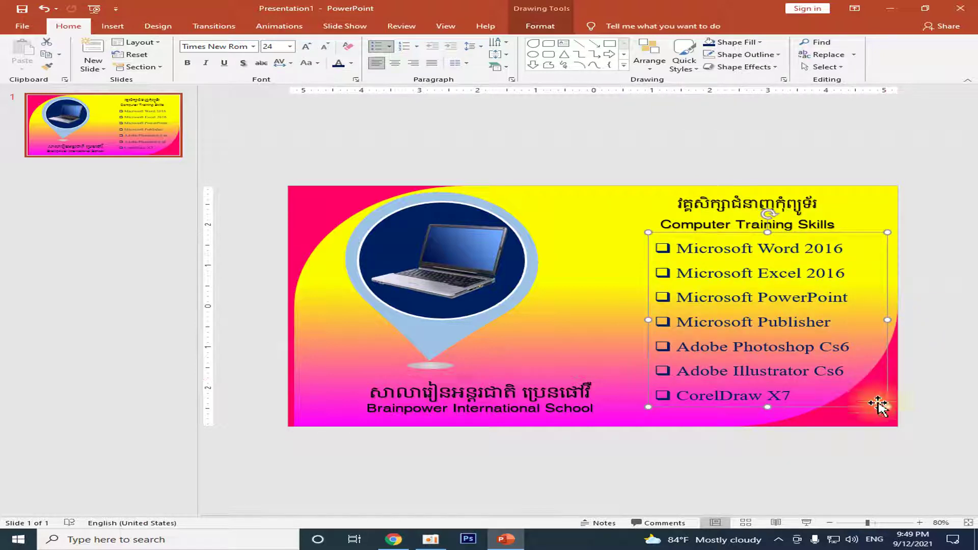
{"action": "left_click_drag", "start_coordinate": [854, 409], "coordinate": [855, 407]}
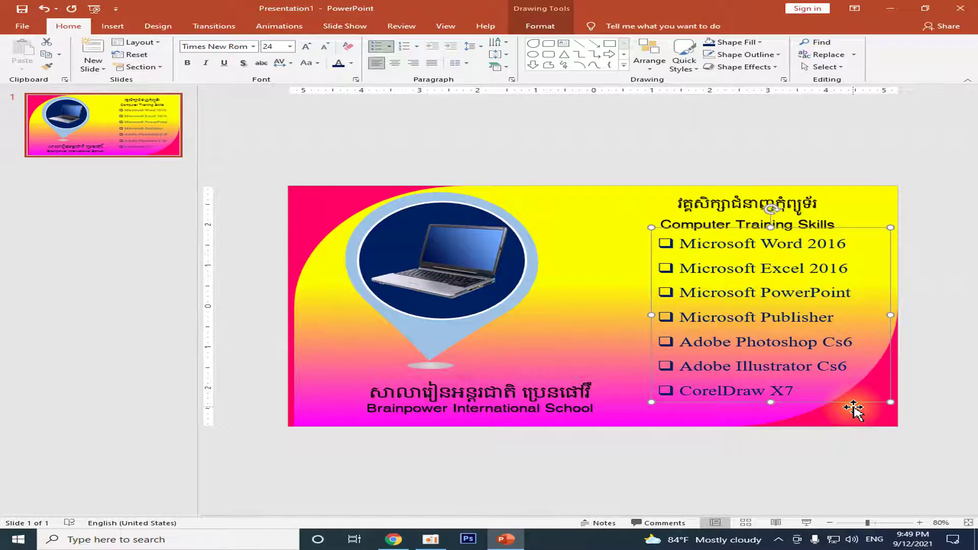
{"action": "left_click", "coordinate": [813, 164]}
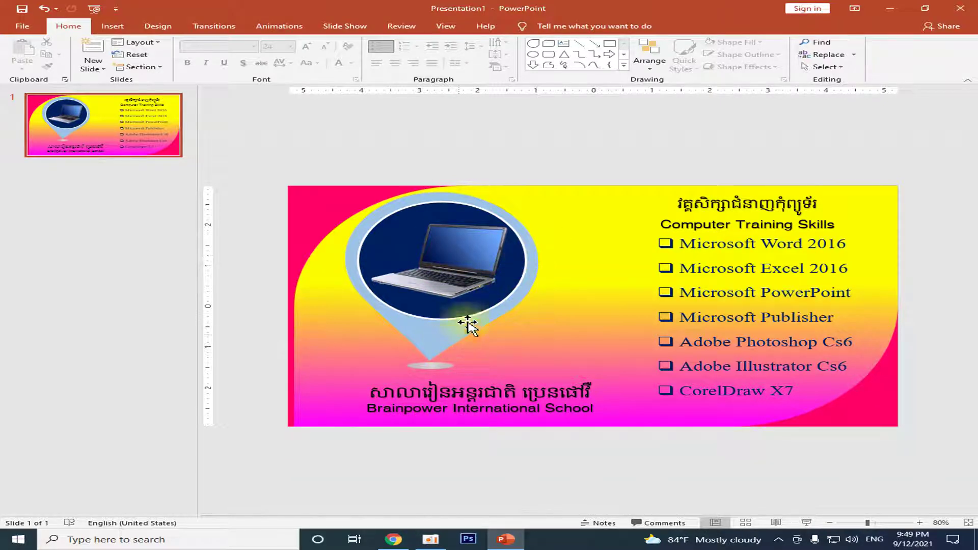
Step: Move the laptop pin right, then slide its oval shadow and the school name right beneath it
{"action": "left_click_drag", "start_coordinate": [517, 228], "coordinate": [555, 235]}
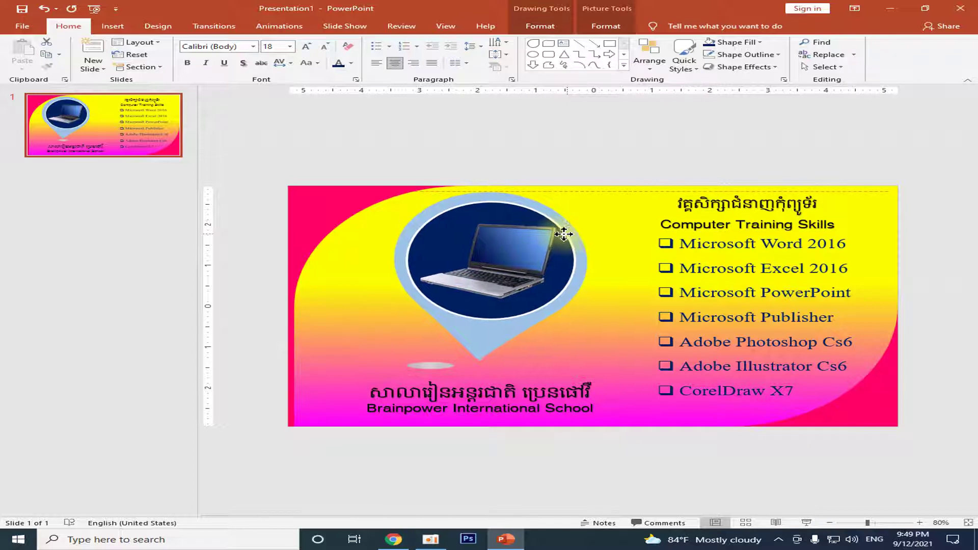
{"action": "left_click_drag", "start_coordinate": [555, 234], "coordinate": [573, 233]}
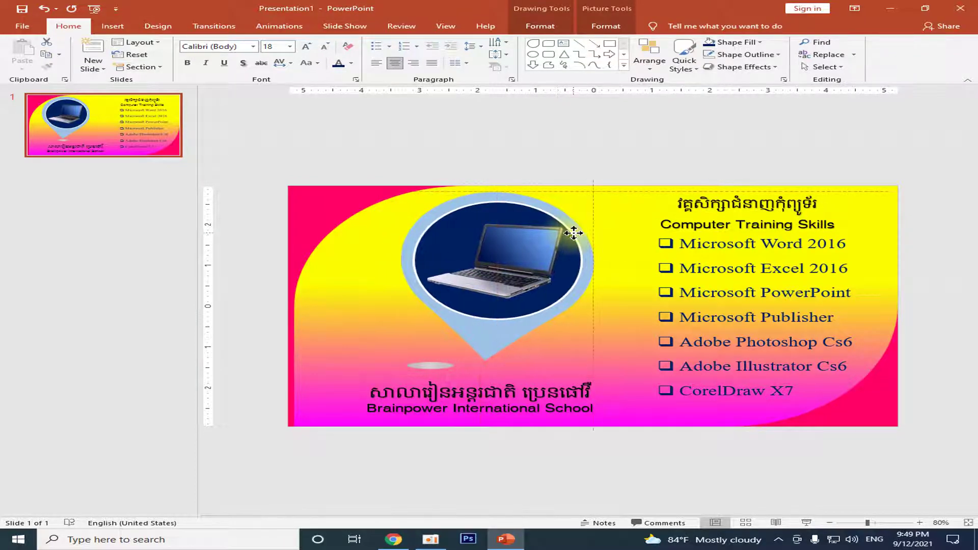
{"action": "left_click", "coordinate": [441, 366]}
{"action": "left_click_drag", "start_coordinate": [437, 367], "coordinate": [492, 370]}
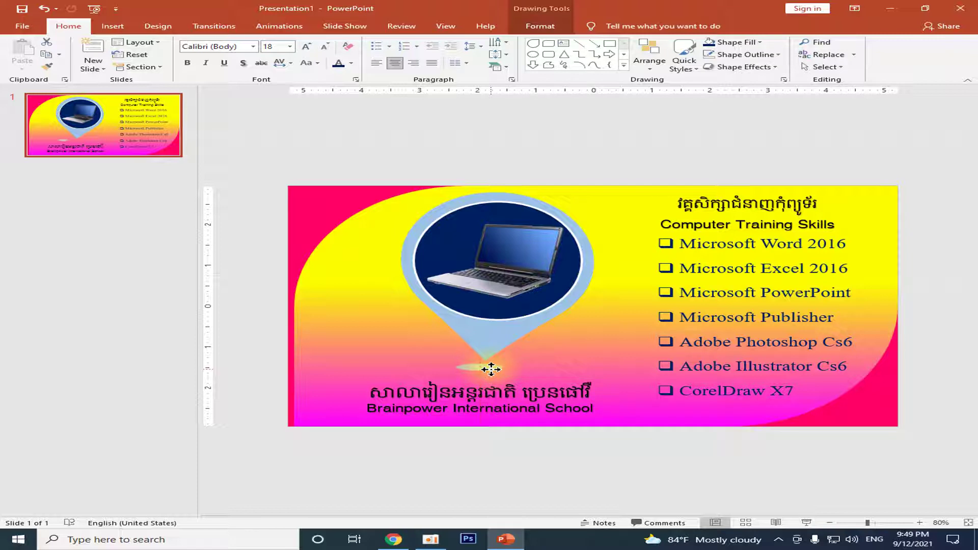
{"action": "left_click", "coordinate": [492, 160]}
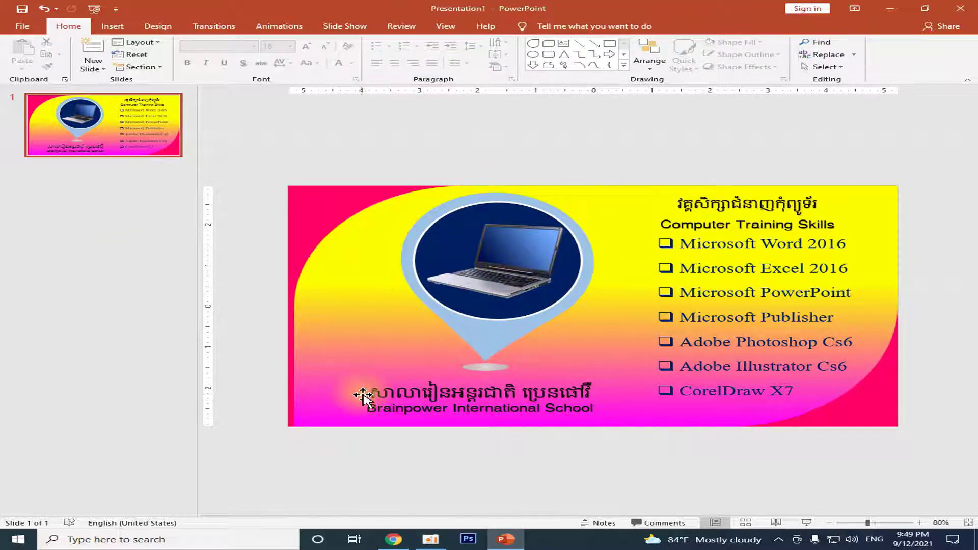
{"action": "left_click", "coordinate": [419, 400]}
{"action": "left_click_drag", "start_coordinate": [541, 416], "coordinate": [557, 417]}
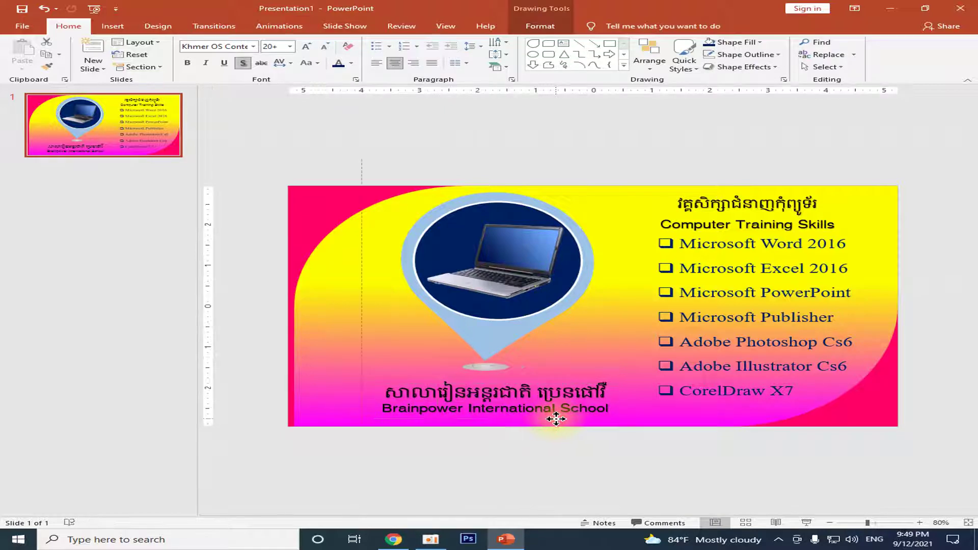
{"action": "left_click", "coordinate": [385, 440]}
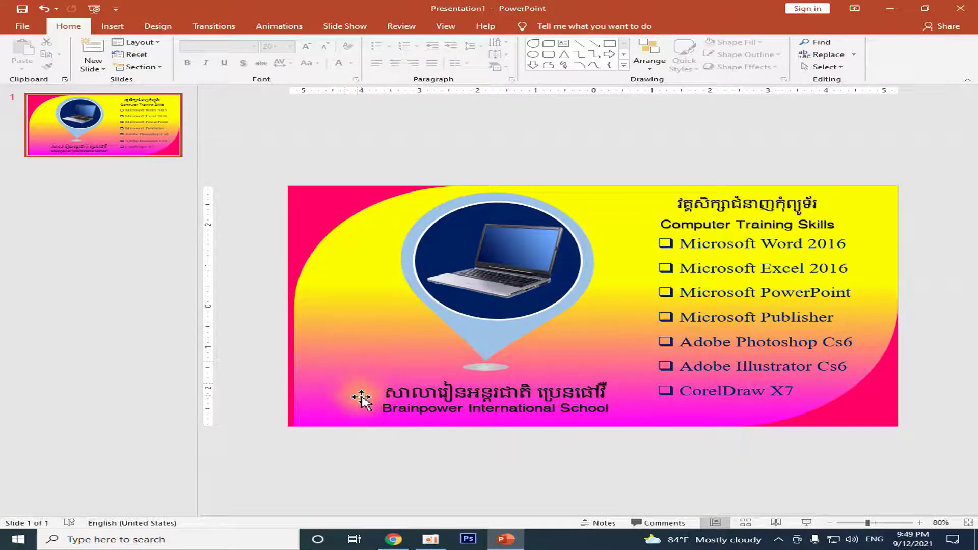
{"action": "left_click", "coordinate": [112, 26]}
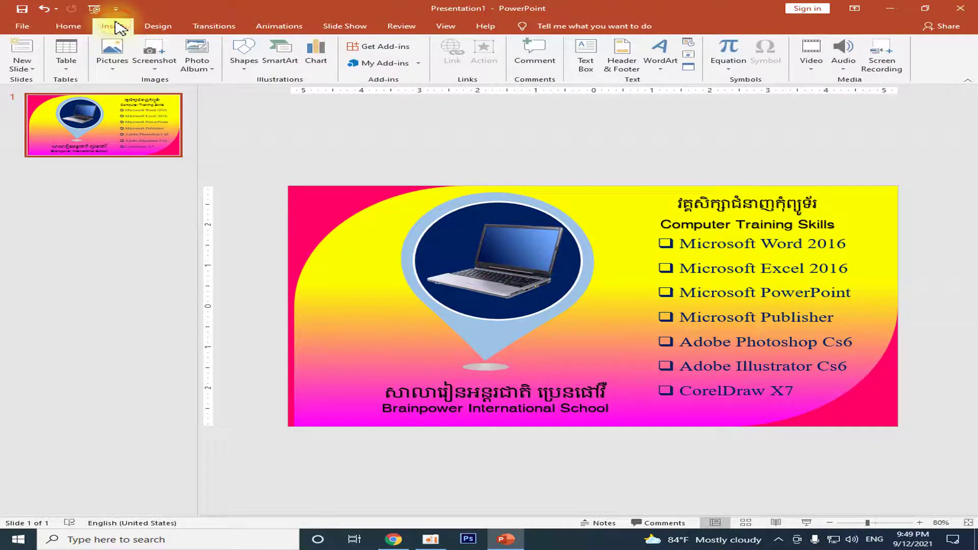
Step: Draw a circle at the slide's lower left beside the laptop pin and choose a picture fill for it
{"action": "left_click", "coordinate": [109, 69]}
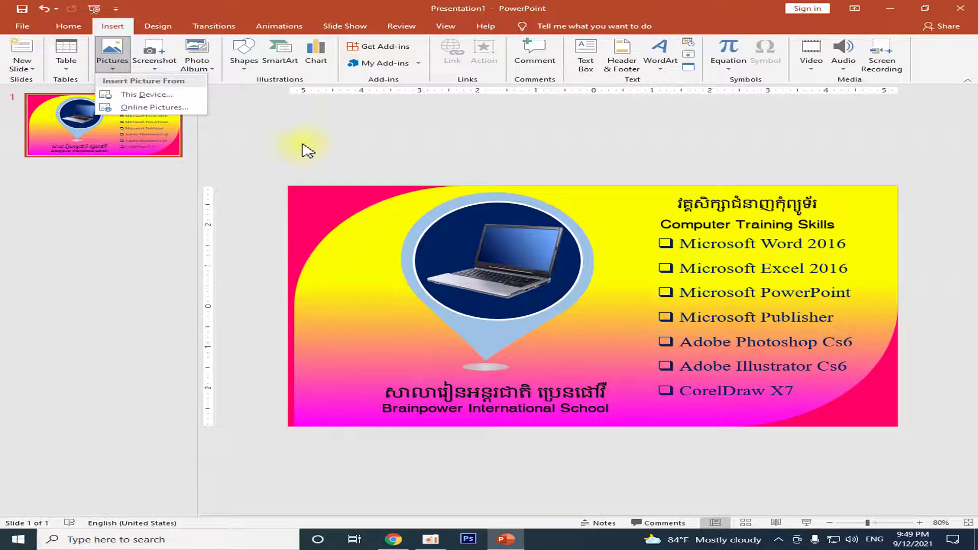
{"action": "left_click", "coordinate": [284, 128]}
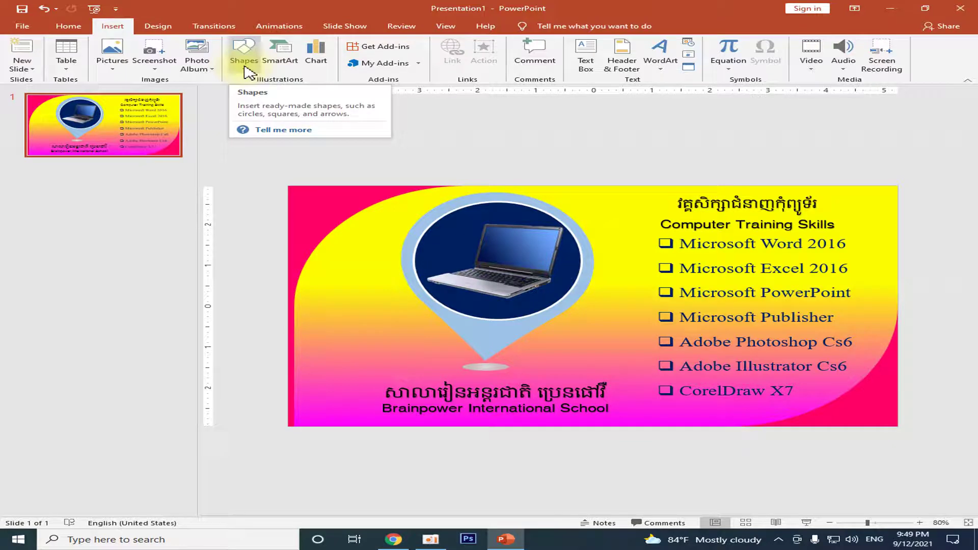
{"action": "left_click", "coordinate": [244, 56]}
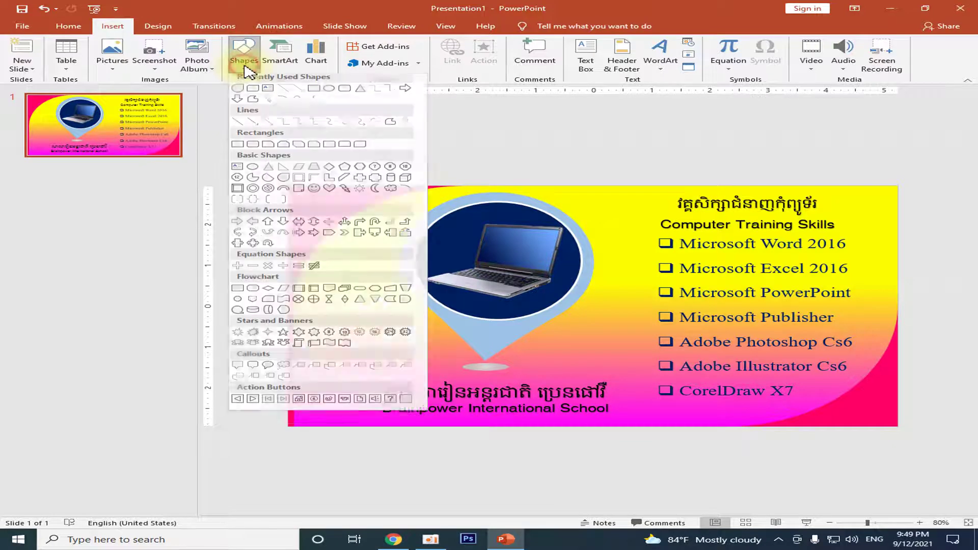
{"action": "left_click", "coordinate": [329, 94]}
{"action": "left_click_drag", "start_coordinate": [316, 306], "coordinate": [403, 384]}
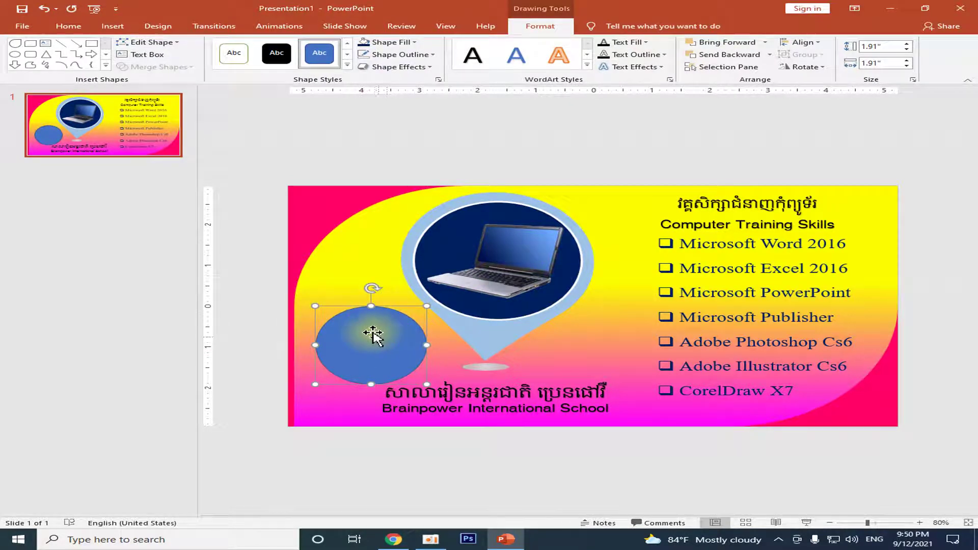
{"action": "left_click", "coordinate": [405, 44]}
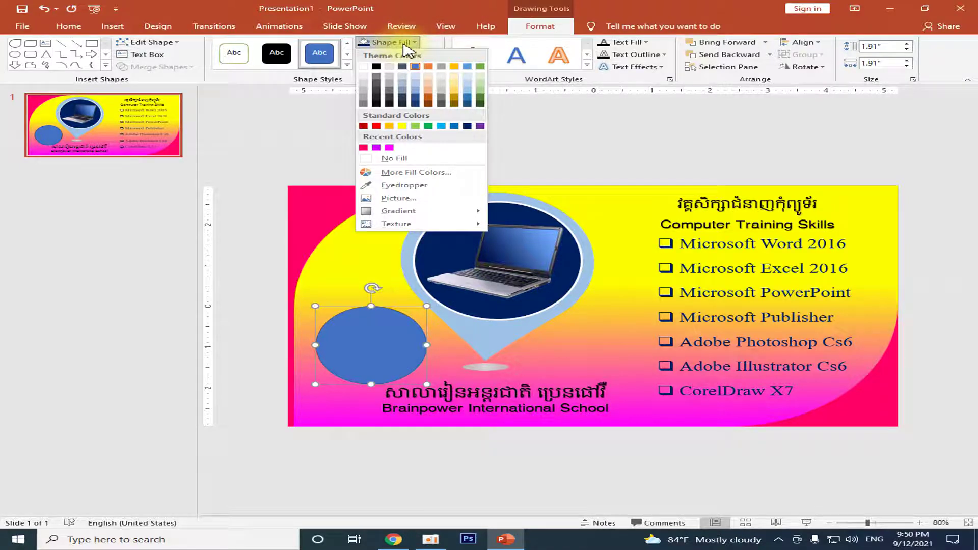
{"action": "left_click", "coordinate": [400, 199]}
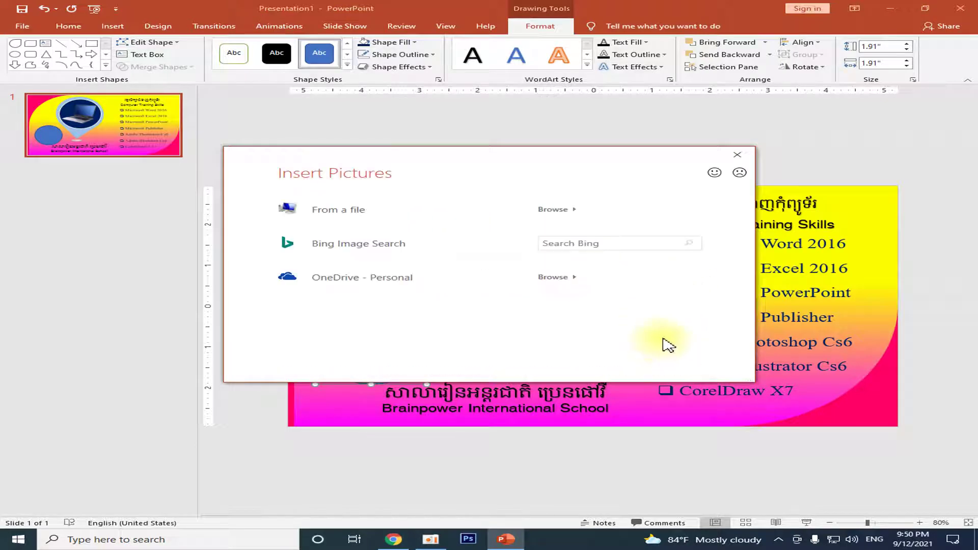
Step: Fill the circle with the school logo photo from Local Disk (E:)
{"action": "left_click", "coordinate": [534, 211]}
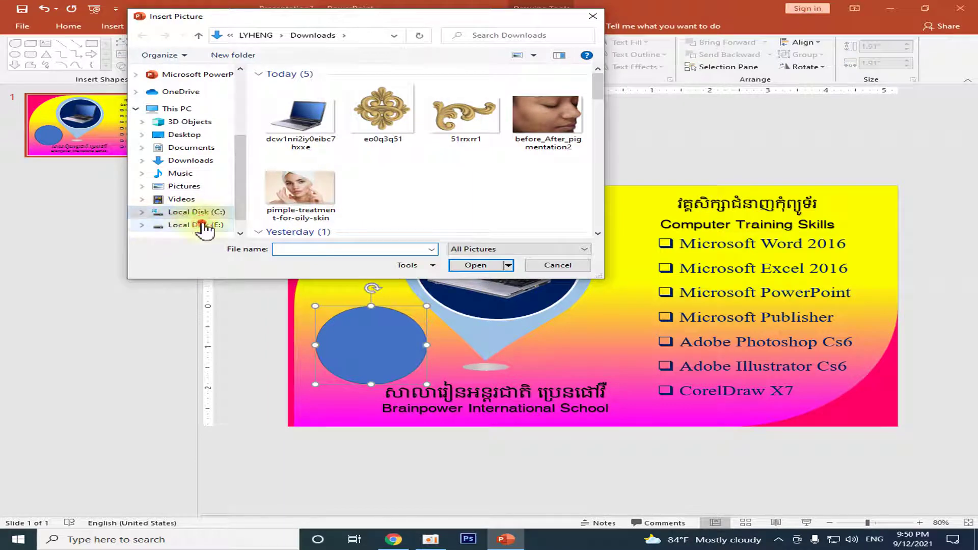
{"action": "left_click", "coordinate": [203, 224]}
{"action": "left_click_drag", "start_coordinate": [597, 87], "coordinate": [589, 214]}
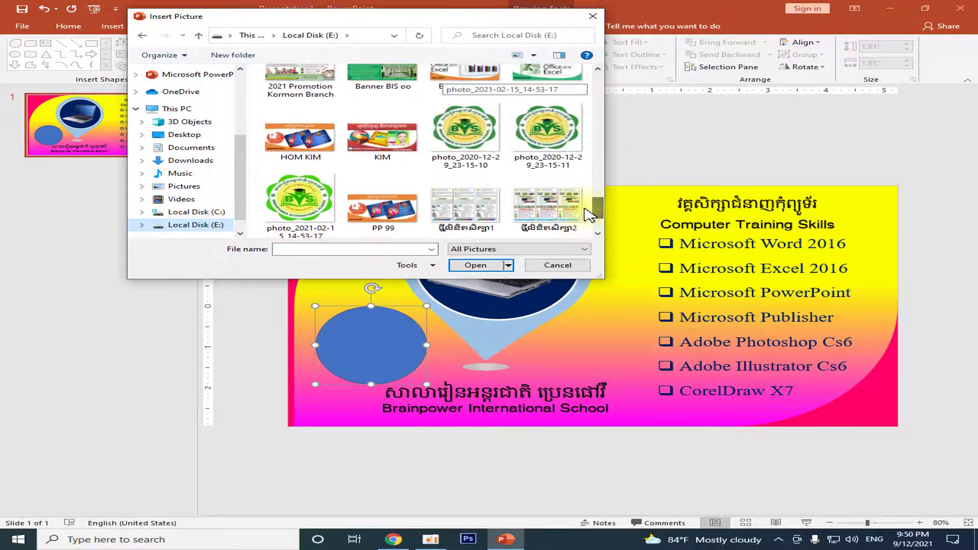
{"action": "left_click", "coordinate": [465, 133]}
{"action": "left_click", "coordinate": [474, 266]}
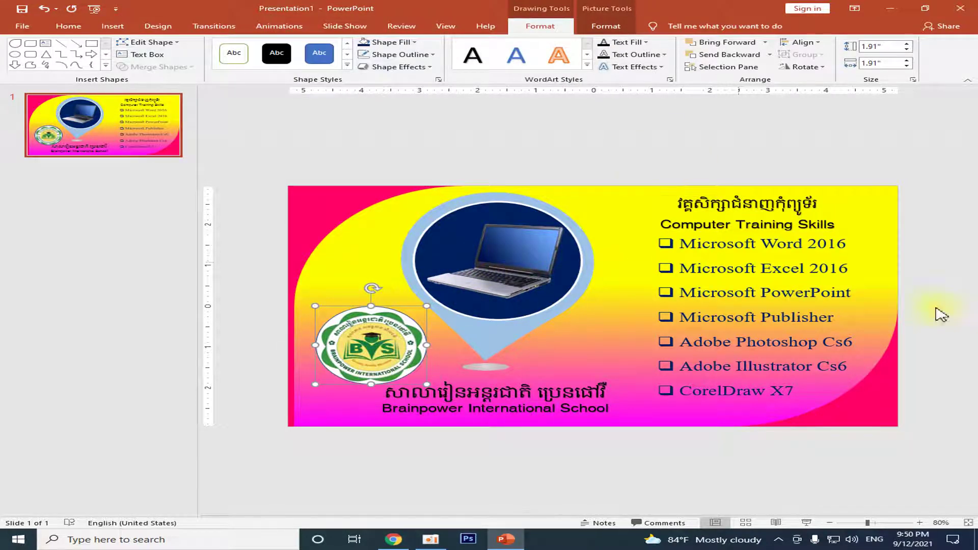
Step: Remove the logo's outline, shrink it to about 0.93" and place it left of the school name
{"action": "left_click", "coordinate": [920, 523]}
{"action": "left_click", "coordinate": [920, 522]}
{"action": "left_click", "coordinate": [920, 523]}
{"action": "left_click", "coordinate": [919, 522]}
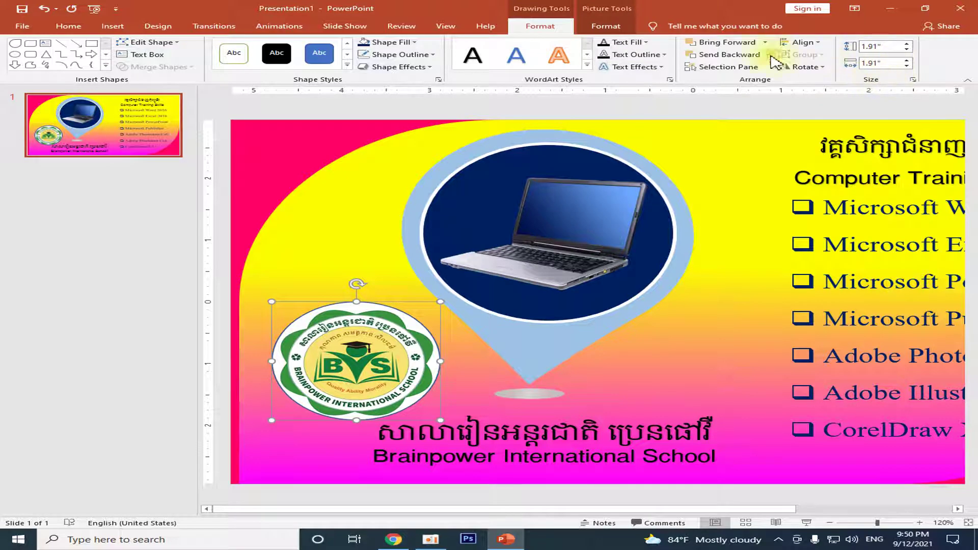
{"action": "left_click", "coordinate": [397, 55]}
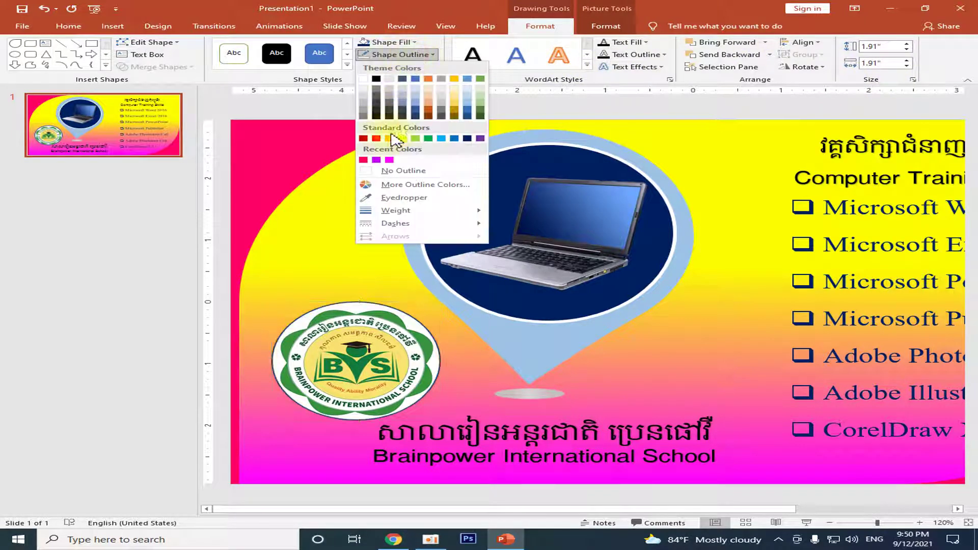
{"action": "left_click", "coordinate": [405, 171]}
{"action": "left_click_drag", "start_coordinate": [400, 361], "coordinate": [382, 367]}
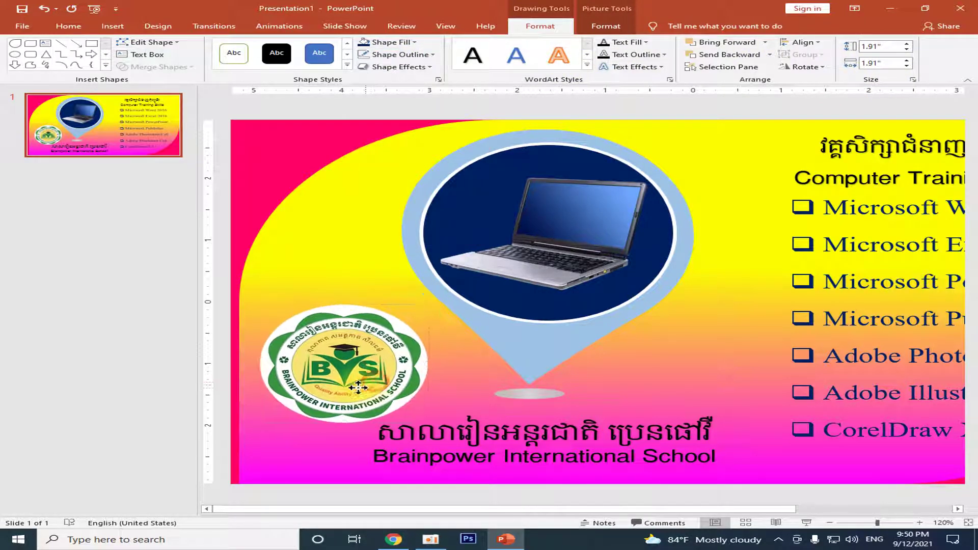
{"action": "left_click_drag", "start_coordinate": [420, 309], "coordinate": [335, 368]}
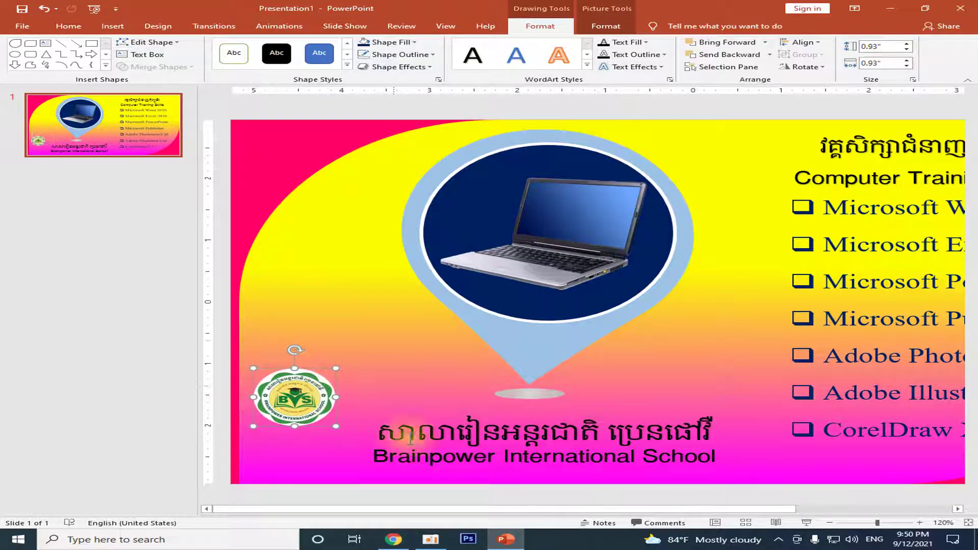
{"action": "mouse_move", "coordinate": [287, 400]}
{"action": "left_mouse_down"}
{"action": "mouse_move", "coordinate": [317, 451]}
{"action": "mouse_move", "coordinate": [302, 447]}
{"action": "left_mouse_up"}
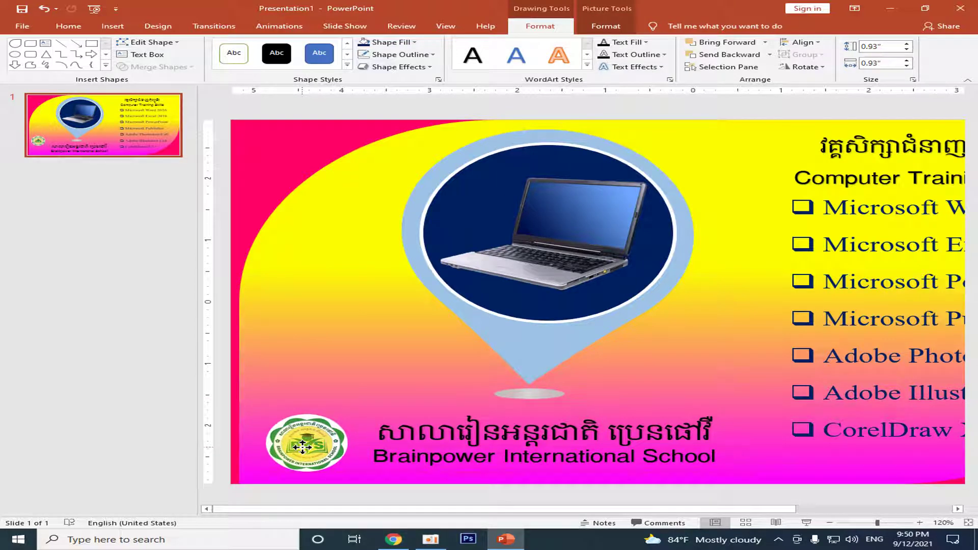
Step: Shift the school name text box and the logo down and left into the bottom-left corner
{"action": "left_click_drag", "start_coordinate": [421, 471], "coordinate": [398, 472]}
{"action": "left_click_drag", "start_coordinate": [306, 444], "coordinate": [289, 445]}
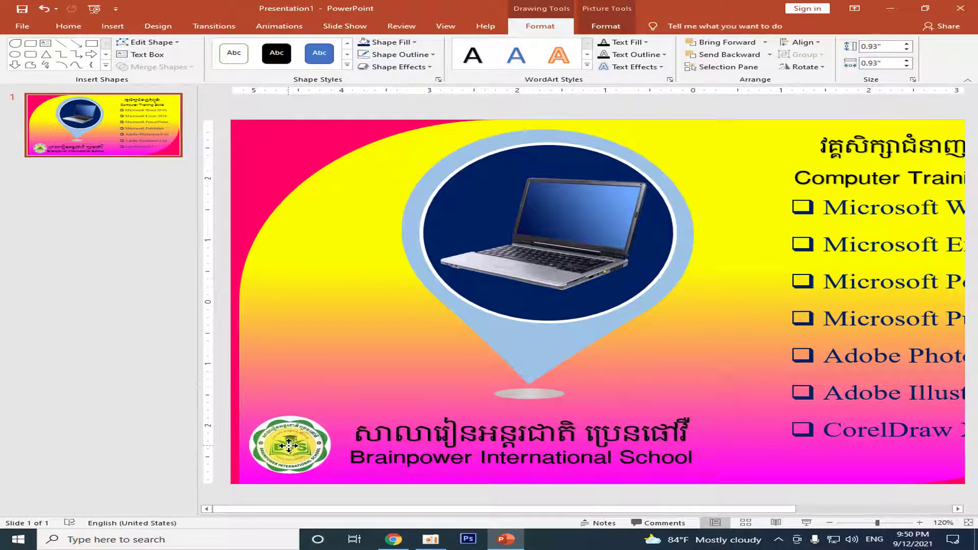
{"action": "left_click", "coordinate": [419, 473]}
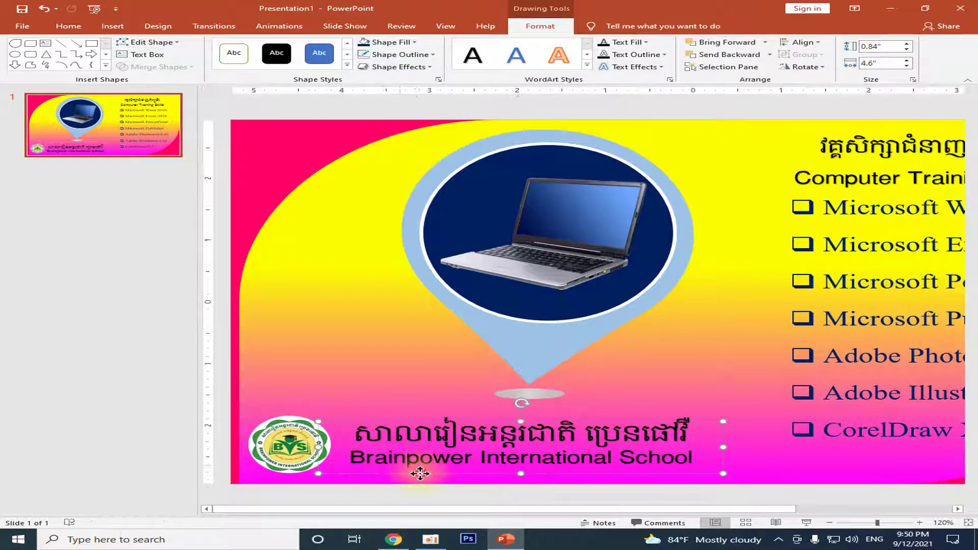
{"action": "left_click_drag", "start_coordinate": [420, 474], "coordinate": [404, 479]}
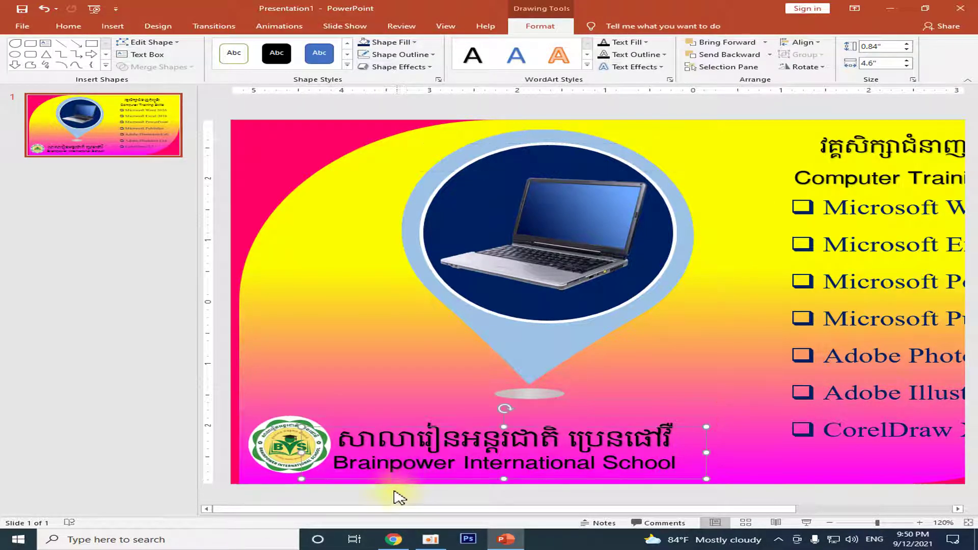
{"action": "left_click", "coordinate": [453, 496]}
{"action": "left_click_drag", "start_coordinate": [282, 448], "coordinate": [281, 452]}
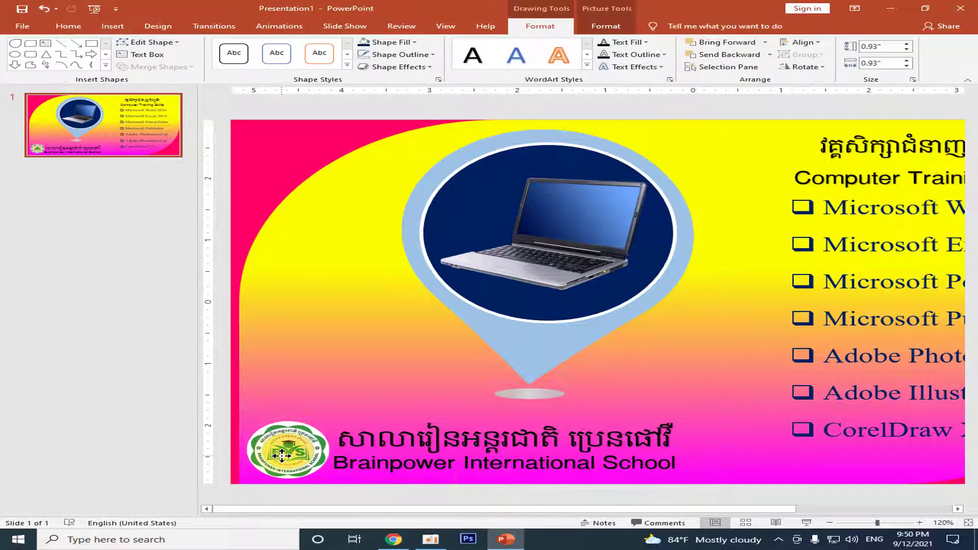
{"action": "left_click", "coordinate": [306, 493]}
{"action": "left_click_drag", "start_coordinate": [876, 523], "coordinate": [863, 523]}
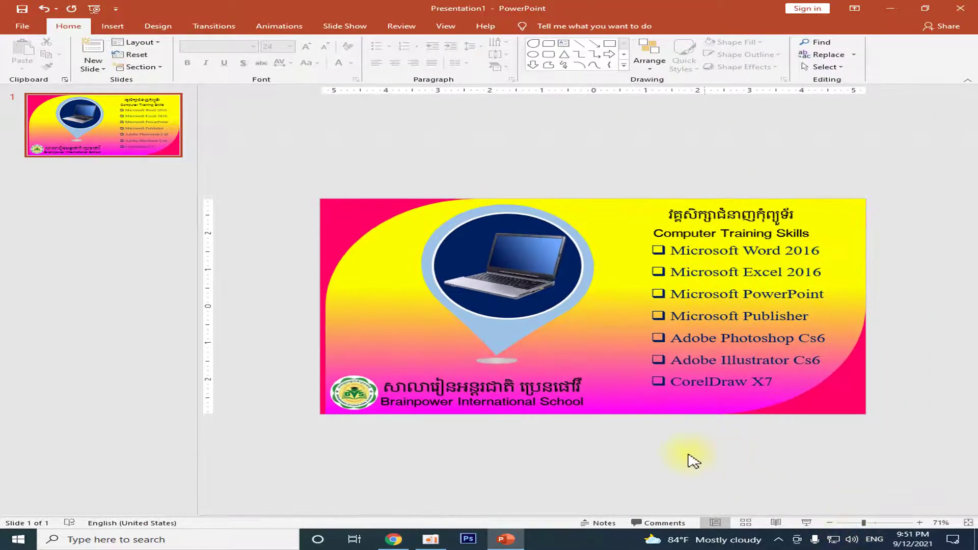
Step: Nudge the laptop pin and its shadow ellipse slightly down and left
{"action": "left_click", "coordinate": [550, 293]}
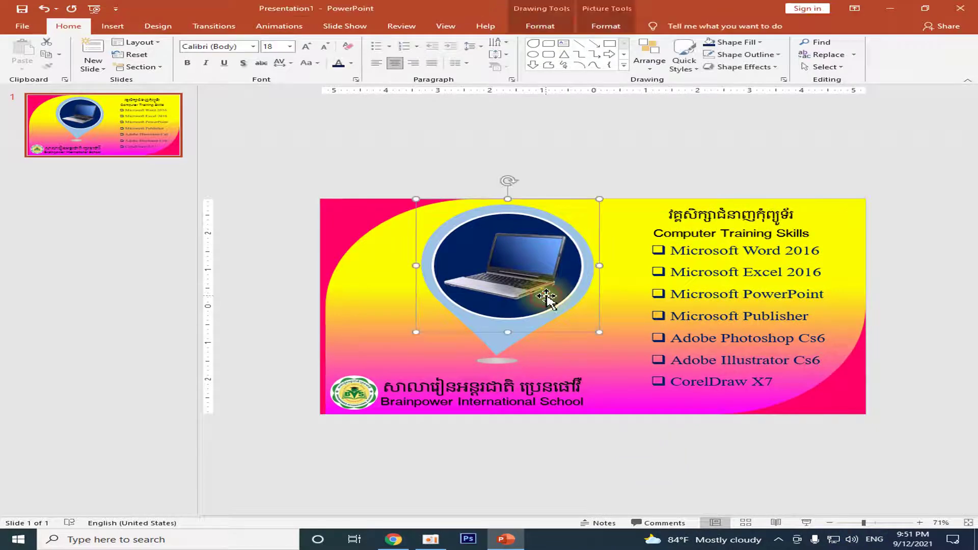
{"action": "left_click", "coordinate": [501, 363], "text": "shift"}
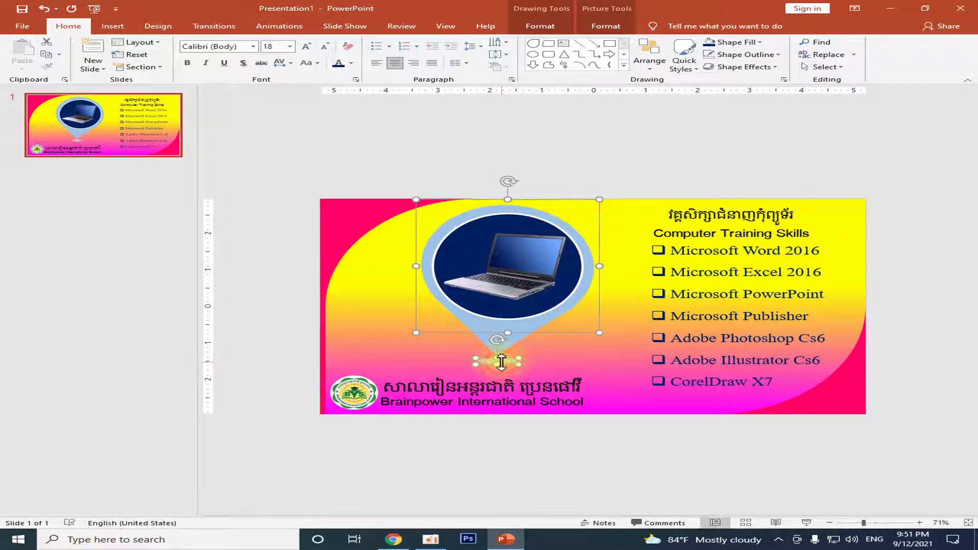
{"action": "key", "text": "Down"}
{"action": "key", "text": "Down"}
{"action": "key", "text": "Down"}
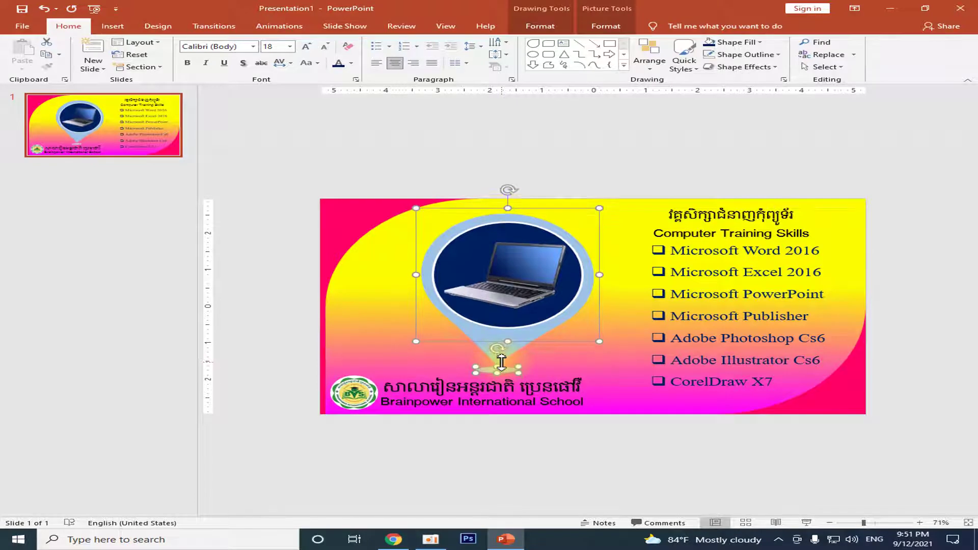
{"action": "key", "text": "Left"}
{"action": "key", "text": "Left"}
{"action": "key", "text": "Left"}
{"action": "key", "text": "Left"}
{"action": "key", "text": "Left"}
{"action": "key", "text": "Right"}
{"action": "key", "text": "Right"}
{"action": "key", "text": "Right"}
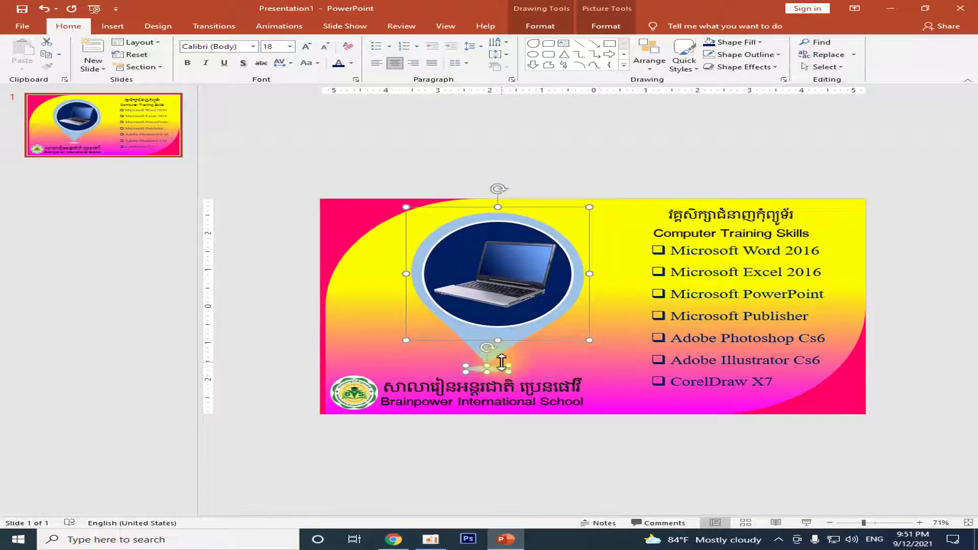
{"action": "left_click", "coordinate": [566, 158]}
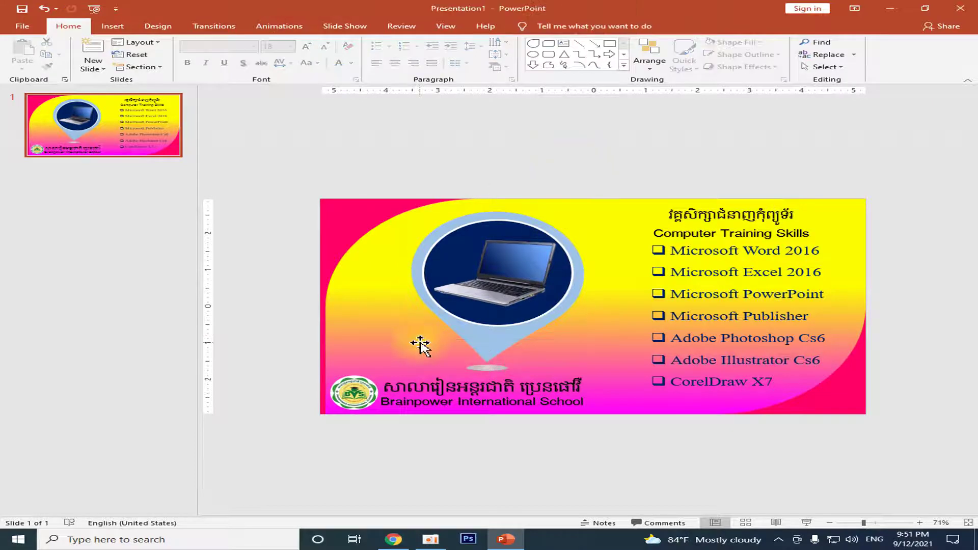
Step: Zoom the view to 100% and select the 'Computer Training Skills' line
{"action": "left_click", "coordinate": [920, 523]}
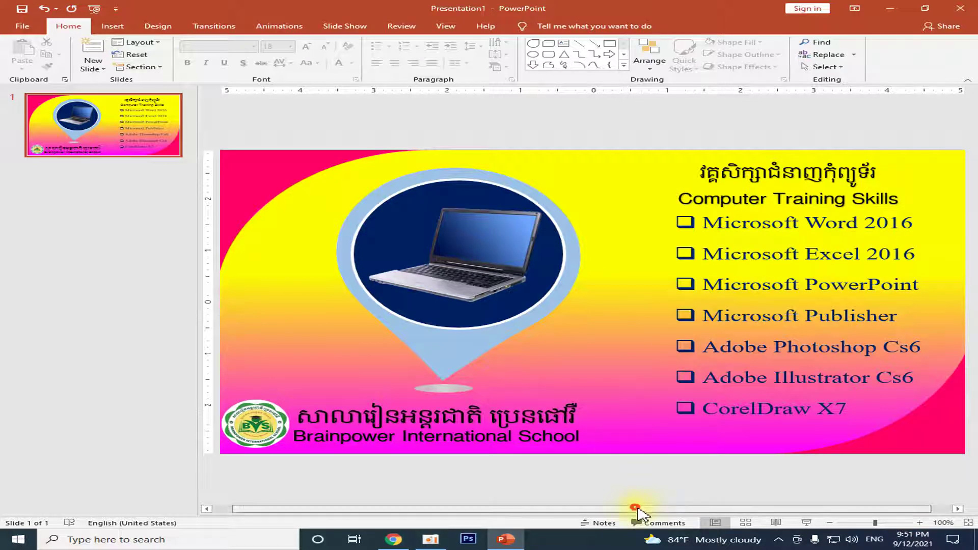
{"action": "left_click_drag", "start_coordinate": [762, 509], "coordinate": [782, 510]}
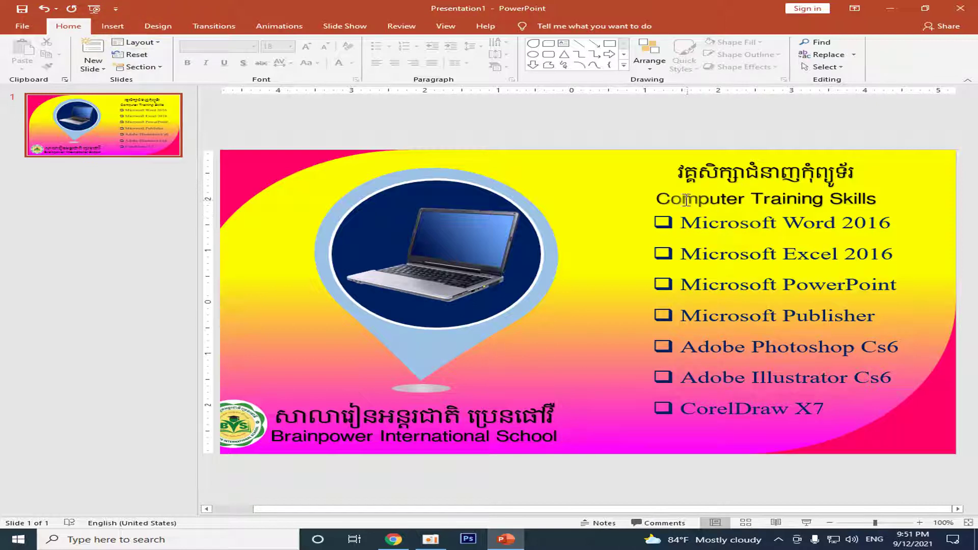
{"action": "left_click_drag", "start_coordinate": [659, 199], "coordinate": [874, 200]}
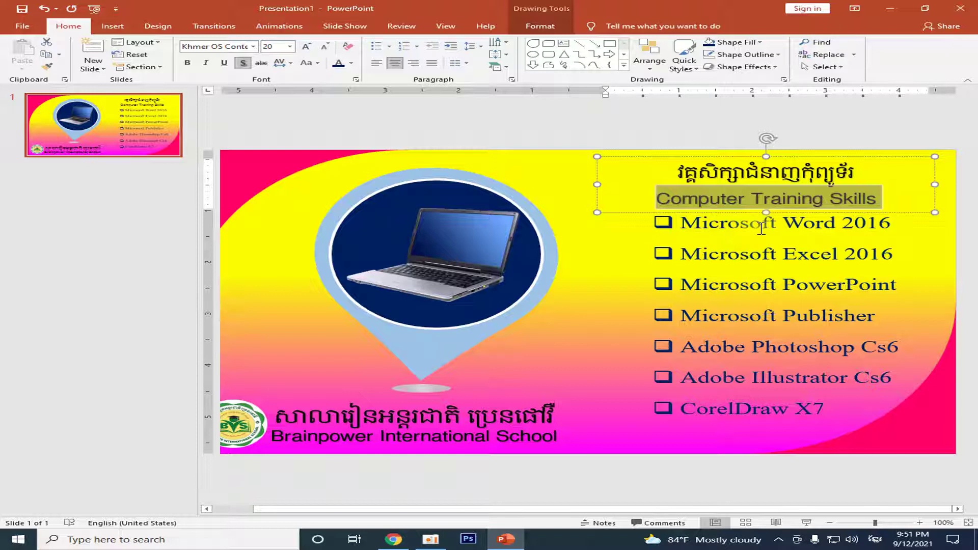
Step: Replace 'Computer Training Skills' with a Khmer line meaning 'teaching online', then select the first Khmer line
{"action": "type", "text": "ក"}
{"action": "key", "text": "BackSpace"}
{"action": "key", "text": "BackSpace"}
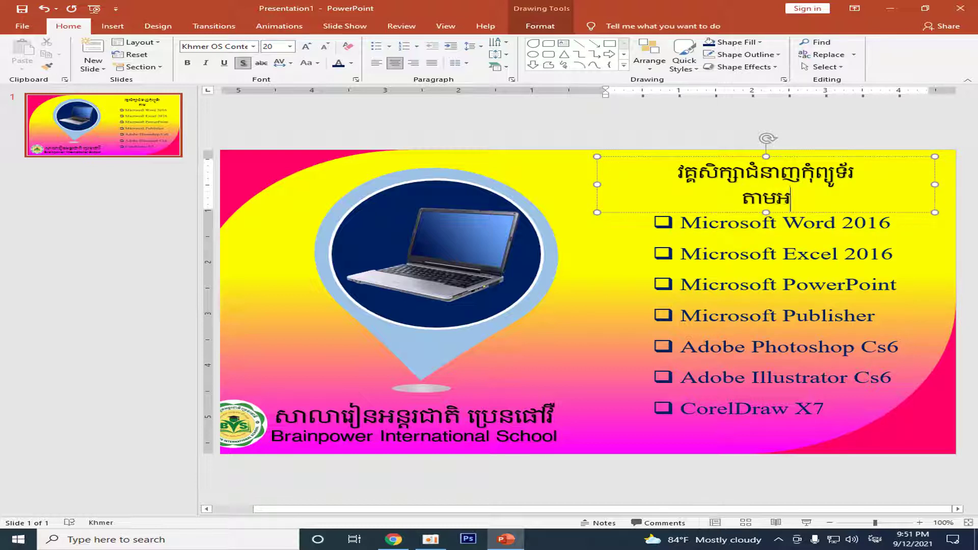
{"action": "type", "text": "ឡាញ"}
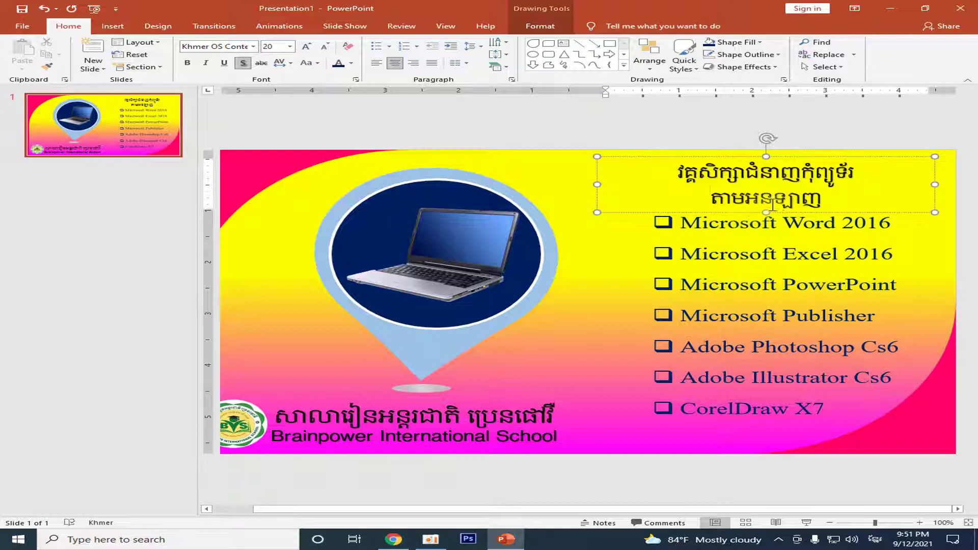
{"action": "left_click_drag", "start_coordinate": [787, 201], "coordinate": [822, 199]}
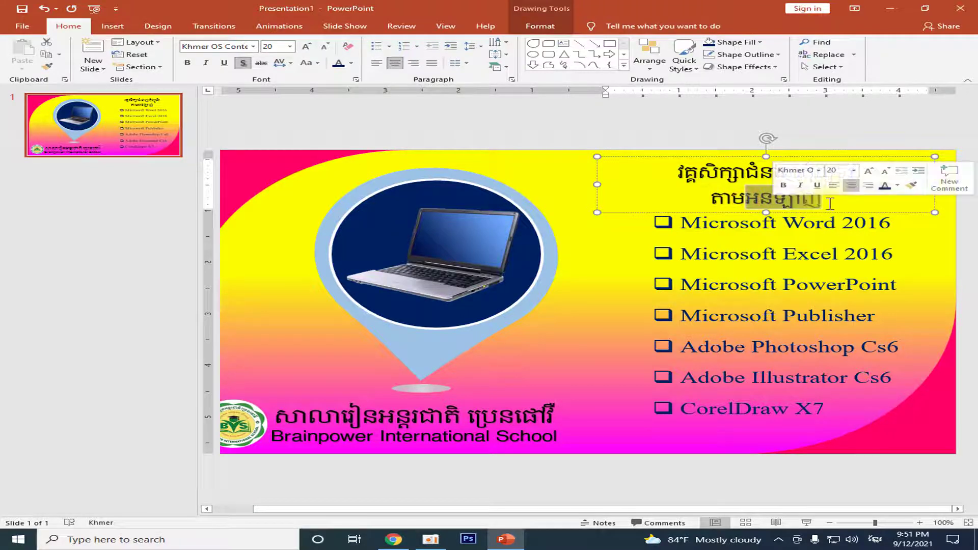
{"action": "left_click", "coordinate": [712, 198]}
{"action": "type", "text": "បង្រៀន"}
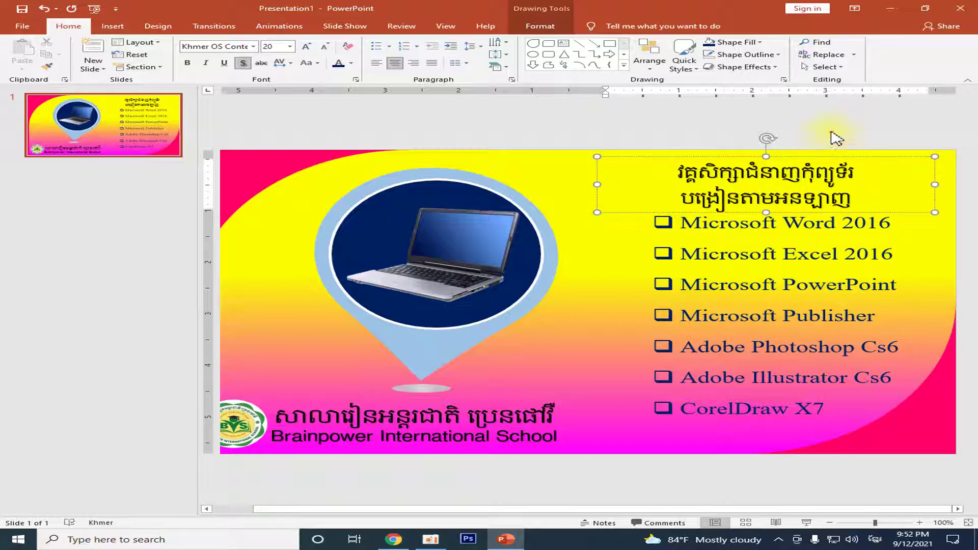
{"action": "left_click_drag", "start_coordinate": [680, 176], "coordinate": [891, 175]}
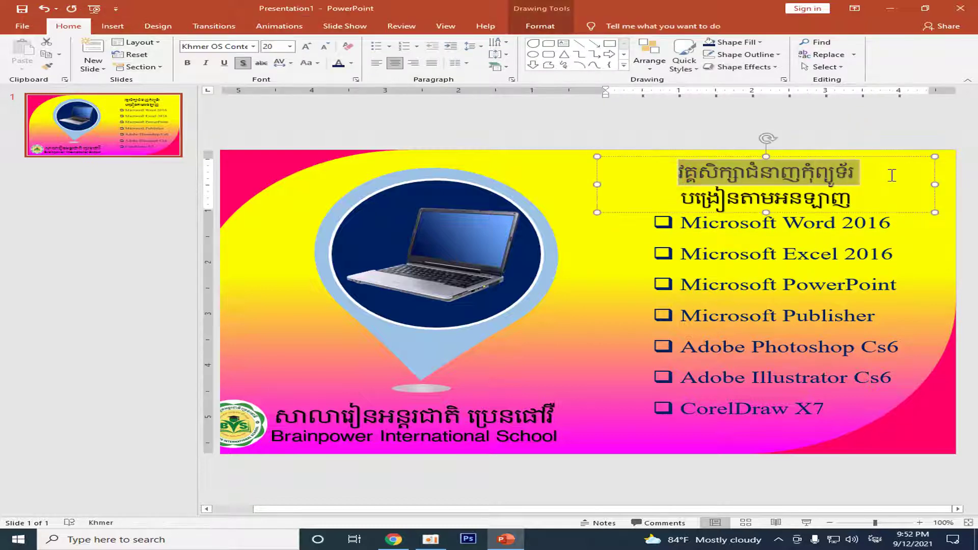
{"action": "left_click", "coordinate": [253, 46]}
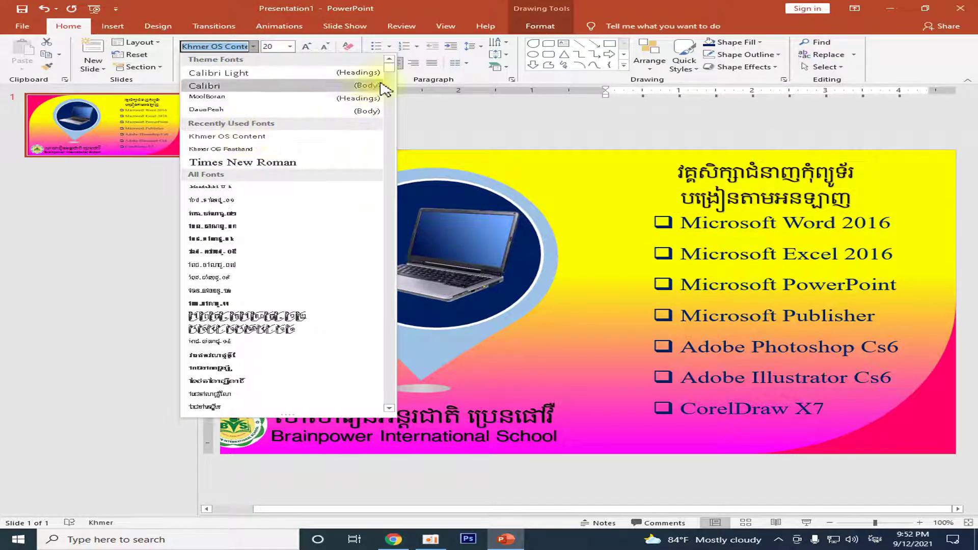
Step: Apply the Khmer OS Muol font to the top Khmer course-title line
{"action": "left_click_drag", "start_coordinate": [389, 66], "coordinate": [388, 209]}
{"action": "scroll", "coordinate": [360, 301], "scroll_direction": "down", "scroll_amount": 15}
{"action": "scroll", "coordinate": [360, 301], "scroll_direction": "down", "scroll_amount": 3}
{"action": "scroll", "coordinate": [360, 301], "scroll_direction": "up", "scroll_amount": 5}
{"action": "scroll", "coordinate": [360, 301], "scroll_direction": "down", "scroll_amount": 8}
{"action": "scroll", "coordinate": [361, 308], "scroll_direction": "up", "scroll_amount": 3}
{"action": "scroll", "coordinate": [363, 295], "scroll_direction": "up", "scroll_amount": 10}
{"action": "scroll", "coordinate": [363, 277], "scroll_direction": "up", "scroll_amount": 5}
{"action": "scroll", "coordinate": [355, 325], "scroll_direction": "down", "scroll_amount": 20}
{"action": "scroll", "coordinate": [355, 324], "scroll_direction": "down", "scroll_amount": 7}
{"action": "scroll", "coordinate": [349, 338], "scroll_direction": "down", "scroll_amount": 12}
{"action": "scroll", "coordinate": [356, 353], "scroll_direction": "down", "scroll_amount": 7}
{"action": "scroll", "coordinate": [349, 367], "scroll_direction": "down", "scroll_amount": 7}
{"action": "scroll", "coordinate": [353, 378], "scroll_direction": "down", "scroll_amount": 8}
{"action": "scroll", "coordinate": [349, 375], "scroll_direction": "up", "scroll_amount": 20}
{"action": "scroll", "coordinate": [360, 334], "scroll_direction": "up", "scroll_amount": 10}
{"action": "scroll", "coordinate": [363, 308], "scroll_direction": "up", "scroll_amount": 10}
{"action": "scroll", "coordinate": [362, 275], "scroll_direction": "up", "scroll_amount": 10}
{"action": "scroll", "coordinate": [360, 252], "scroll_direction": "up", "scroll_amount": 10}
{"action": "scroll", "coordinate": [360, 241], "scroll_direction": "up", "scroll_amount": 5}
{"action": "scroll", "coordinate": [361, 239], "scroll_direction": "up", "scroll_amount": 5}
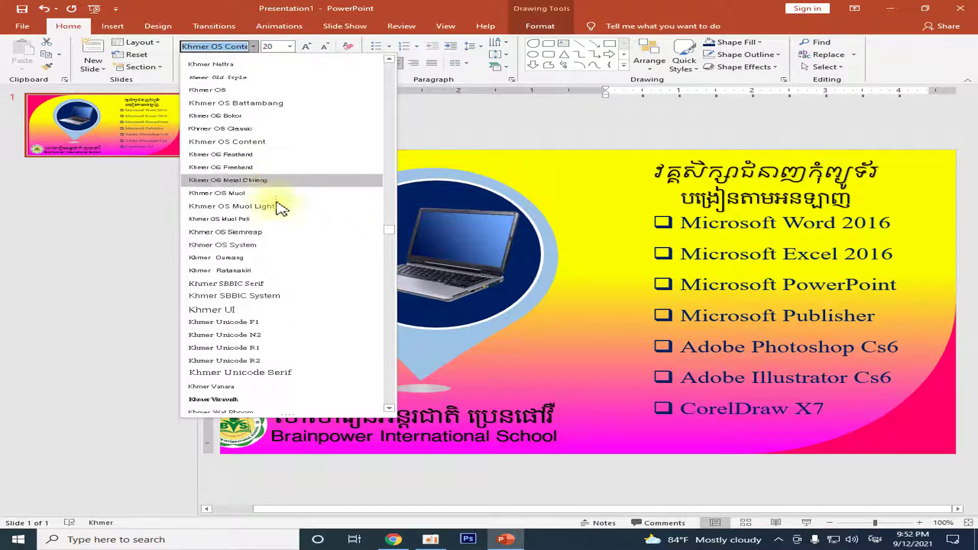
{"action": "left_click", "coordinate": [279, 203]}
{"action": "left_click", "coordinate": [734, 211]}
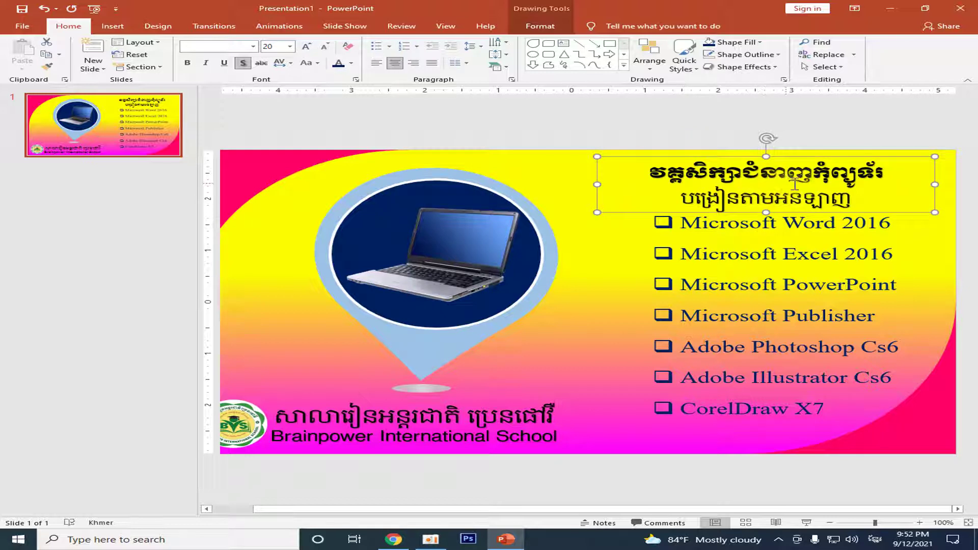
{"action": "left_click", "coordinate": [816, 122]}
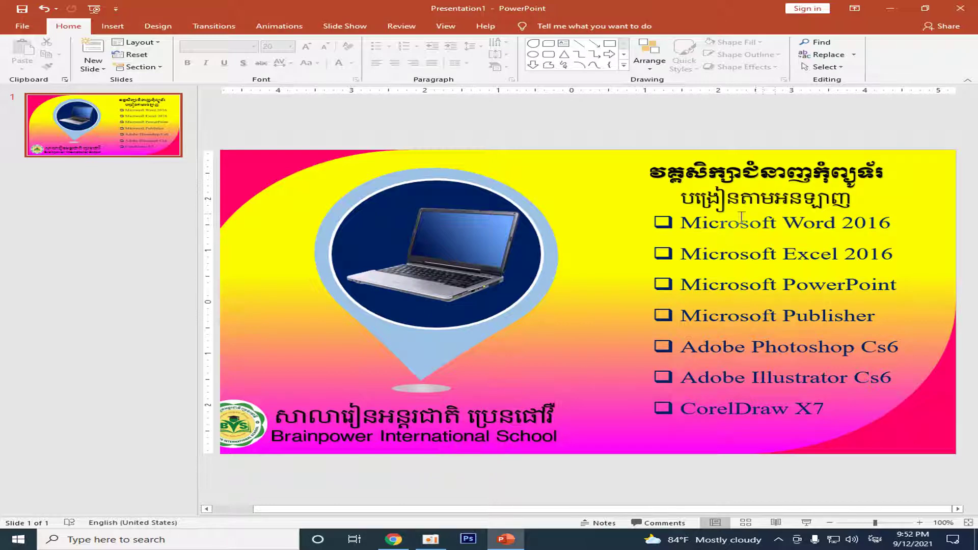
{"action": "left_click", "coordinate": [112, 26]}
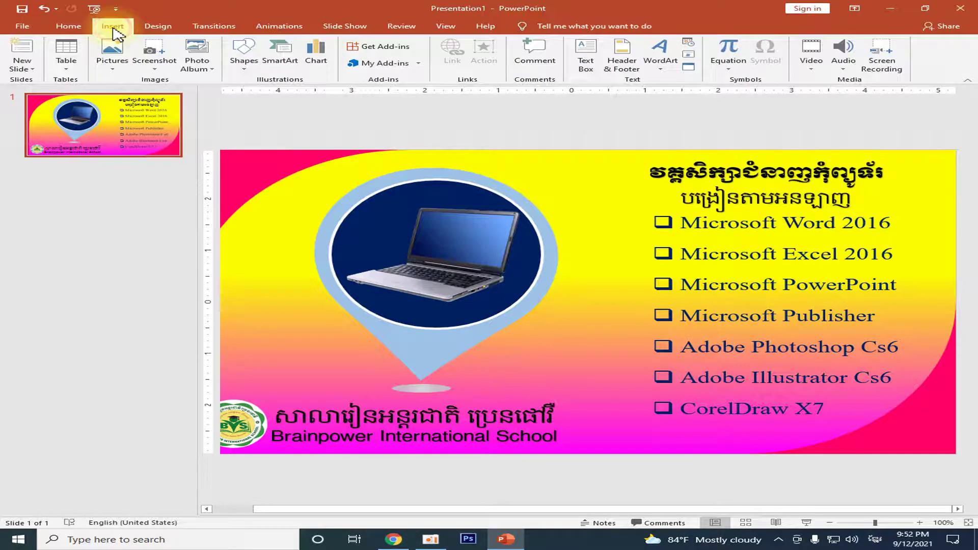
Step: Draw a 12-point star near the checklist, deepen its points and enlarge it to about 2.45"
{"action": "left_click", "coordinate": [244, 61]}
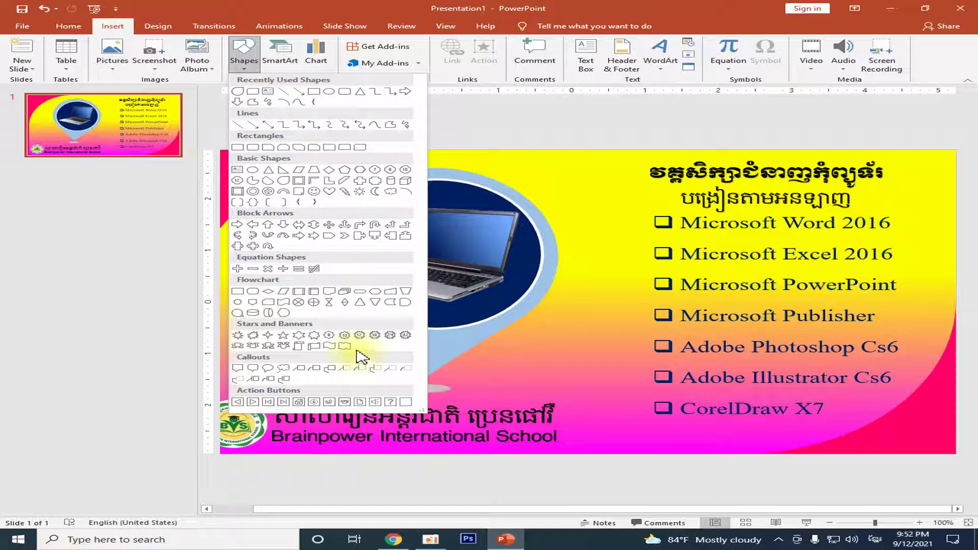
{"action": "left_click", "coordinate": [359, 335]}
{"action": "left_click_drag", "start_coordinate": [532, 328], "coordinate": [635, 400]}
{"action": "left_click_drag", "start_coordinate": [590, 364], "coordinate": [592, 352]}
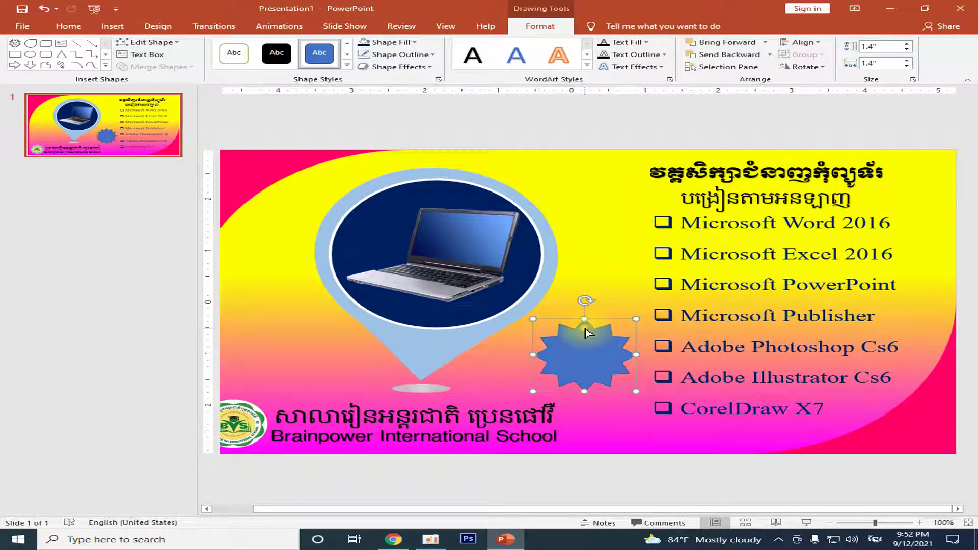
{"action": "left_click_drag", "start_coordinate": [586, 332], "coordinate": [588, 341]}
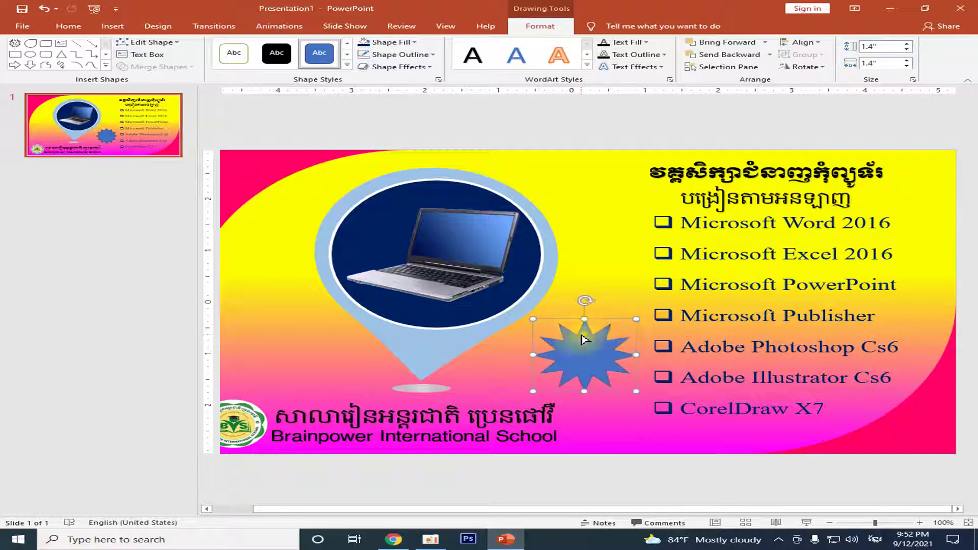
{"action": "left_click_drag", "start_coordinate": [586, 339], "coordinate": [677, 265]}
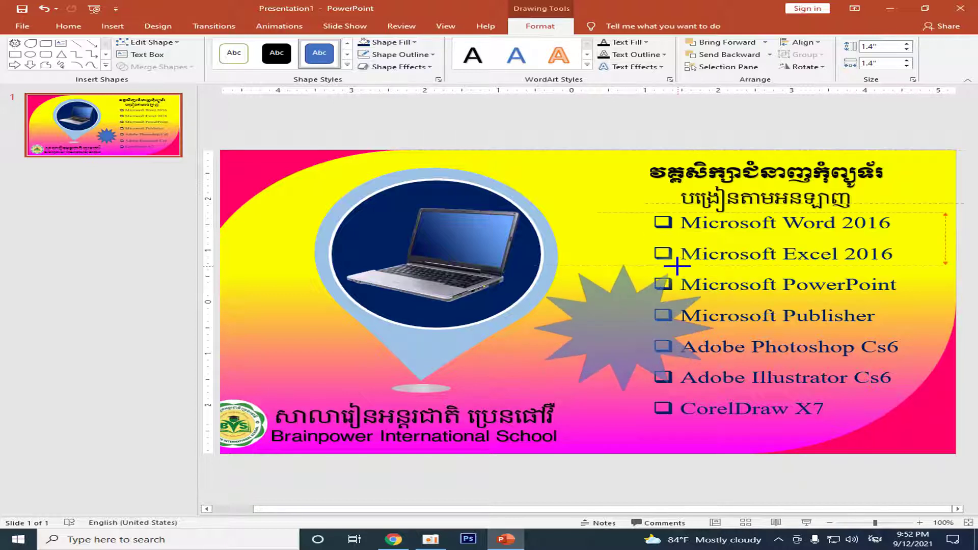
Step: Try different layer orders for the star, ending with it brought to the front
{"action": "left_click", "coordinate": [591, 348]}
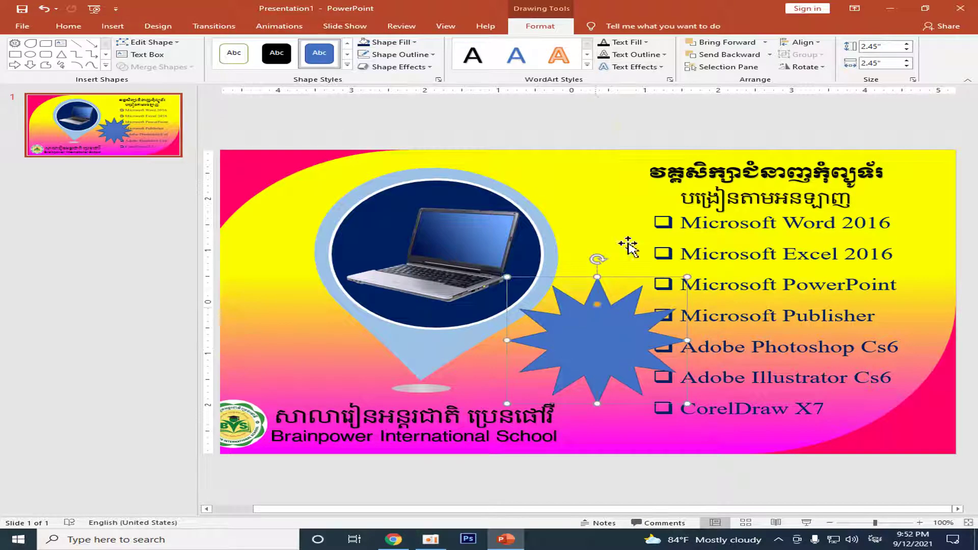
{"action": "left_click", "coordinate": [769, 55]}
{"action": "left_click", "coordinate": [748, 84]}
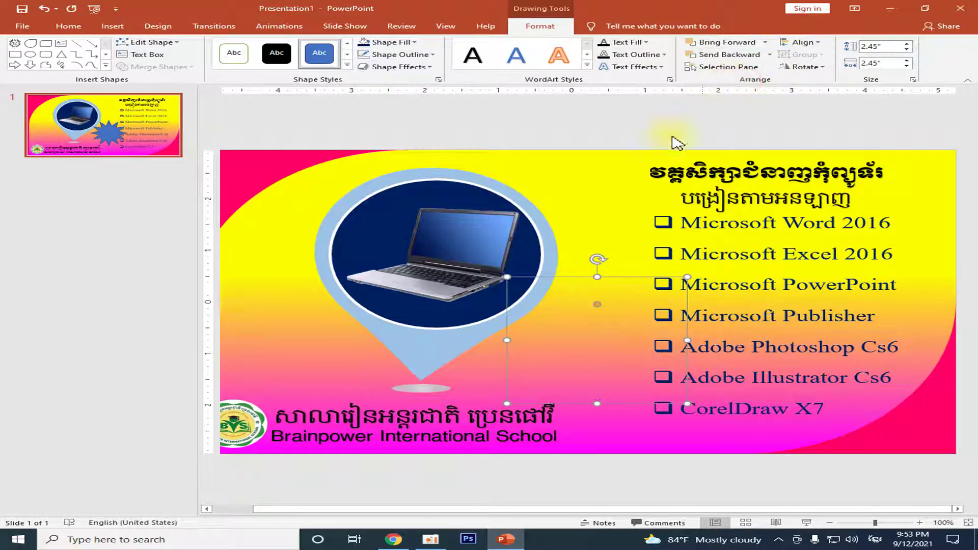
{"action": "left_click", "coordinate": [729, 42]}
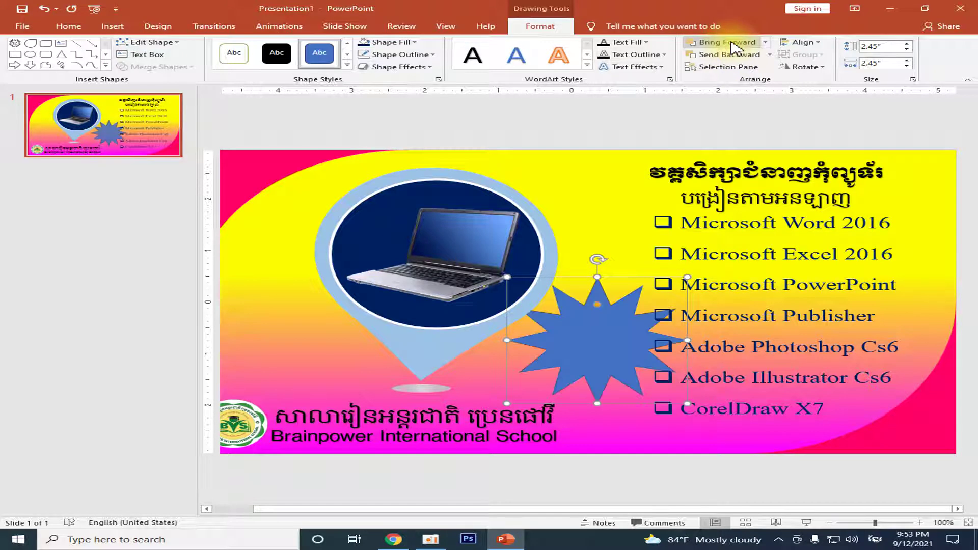
{"action": "left_click", "coordinate": [731, 55]}
{"action": "left_click", "coordinate": [732, 58]}
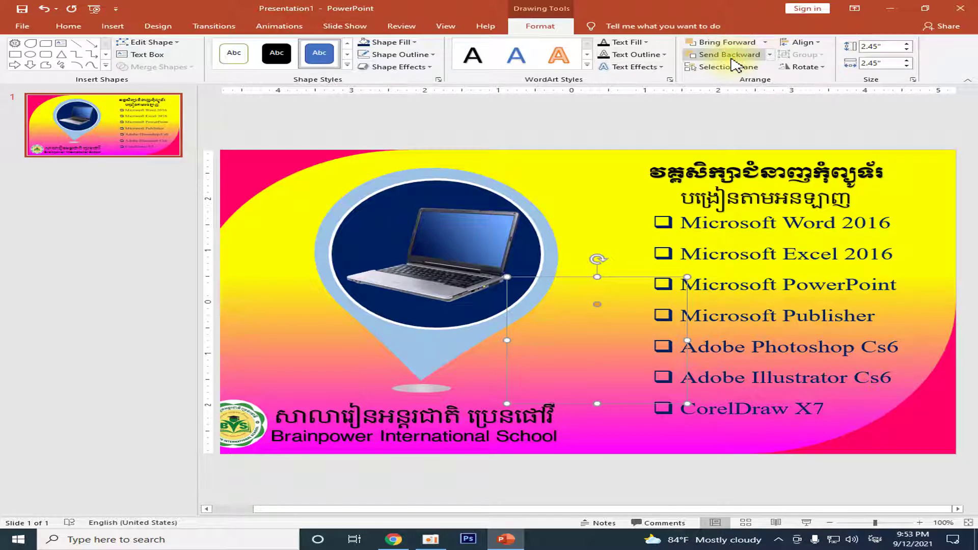
{"action": "left_click", "coordinate": [764, 43]}
{"action": "left_click", "coordinate": [760, 68]}
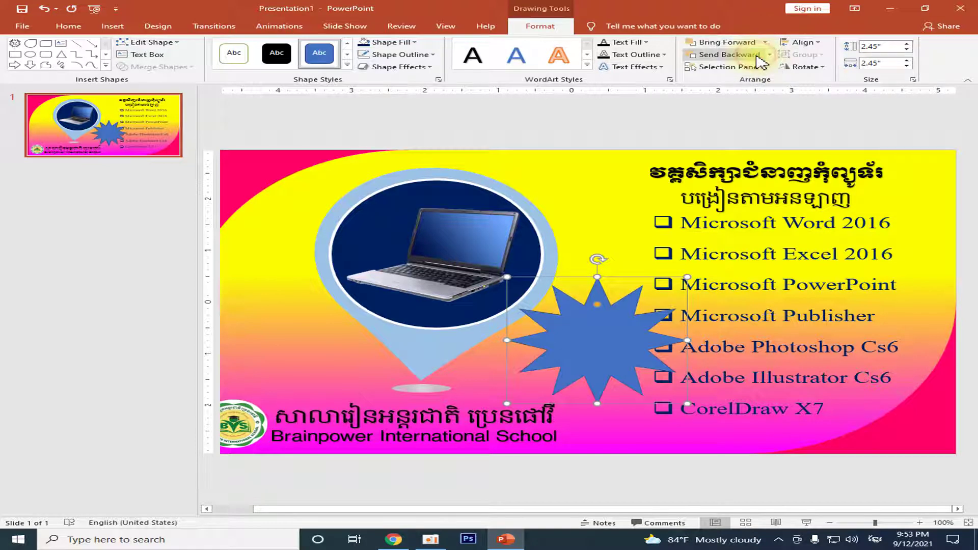
Step: Bring the software checklist in front of the star and shift the star slightly left
{"action": "left_click", "coordinate": [748, 316]}
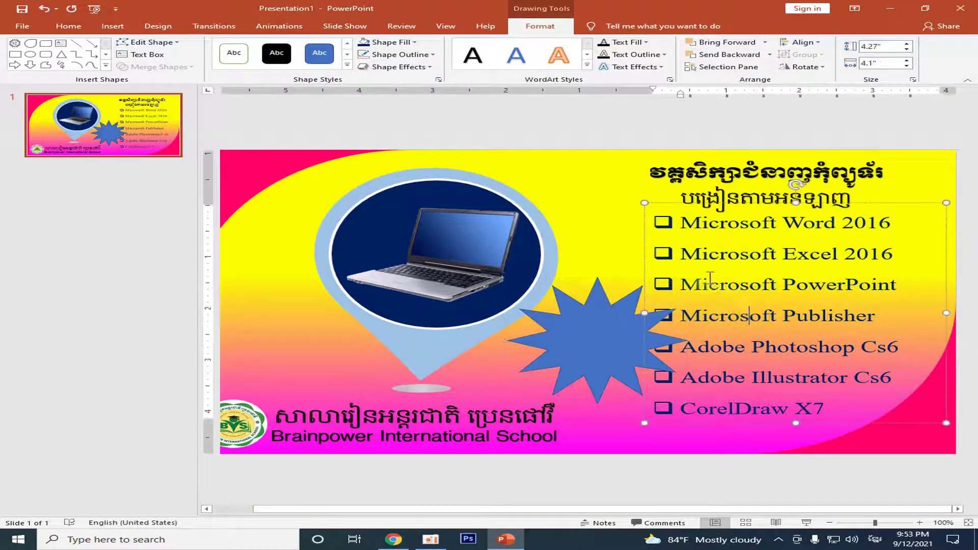
{"action": "left_click", "coordinate": [765, 42]}
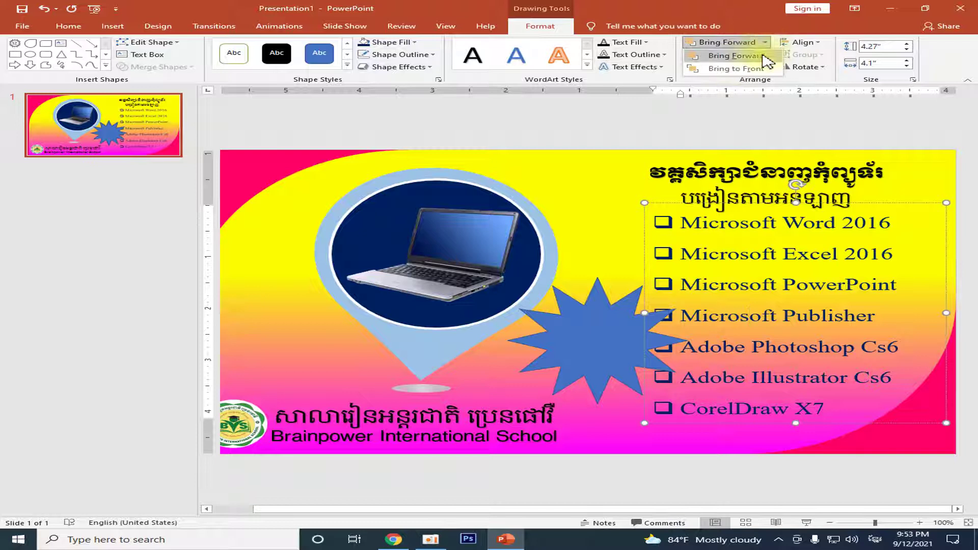
{"action": "left_click", "coordinate": [737, 68]}
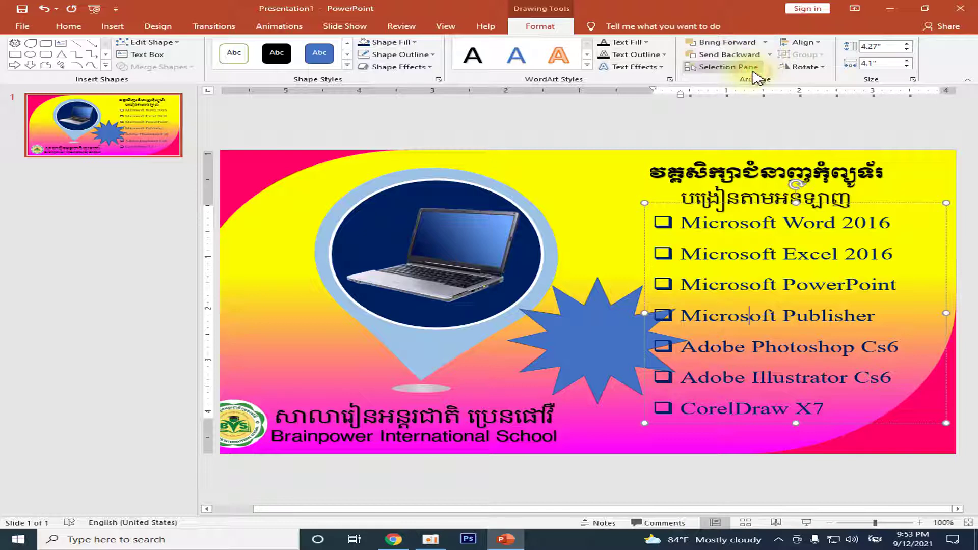
{"action": "left_click", "coordinate": [594, 351]}
{"action": "left_click_drag", "start_coordinate": [594, 350], "coordinate": [589, 345]}
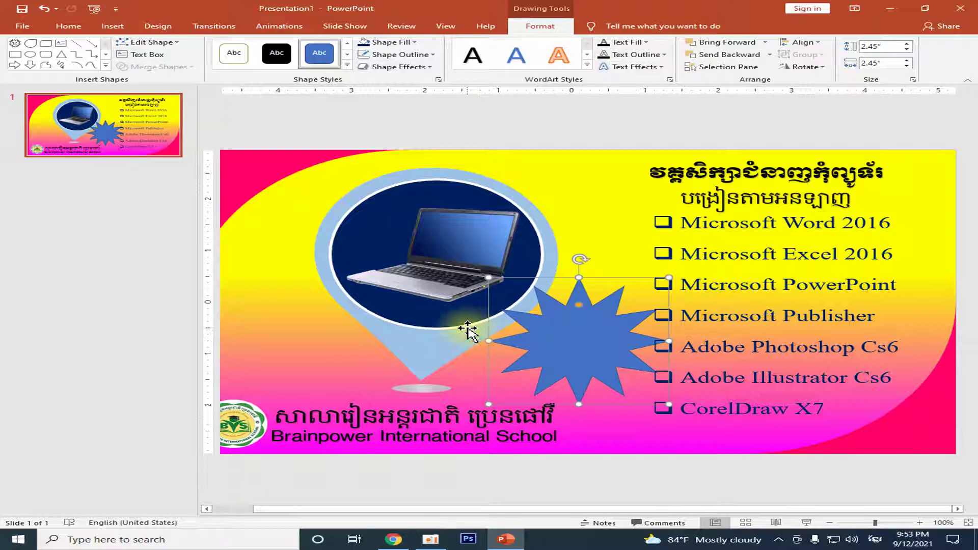
{"action": "left_click_drag", "start_coordinate": [567, 327], "coordinate": [573, 329]}
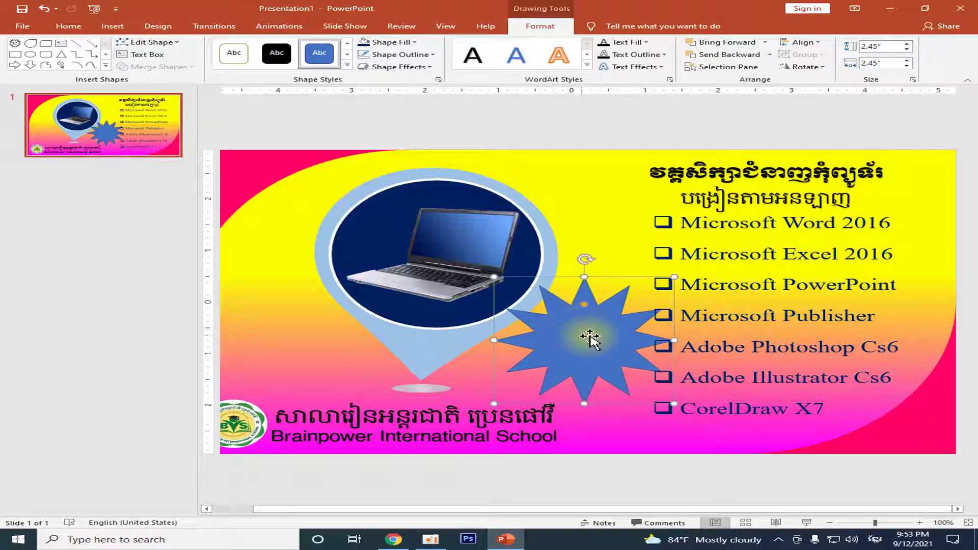
{"action": "left_click_drag", "start_coordinate": [589, 339], "coordinate": [584, 308]}
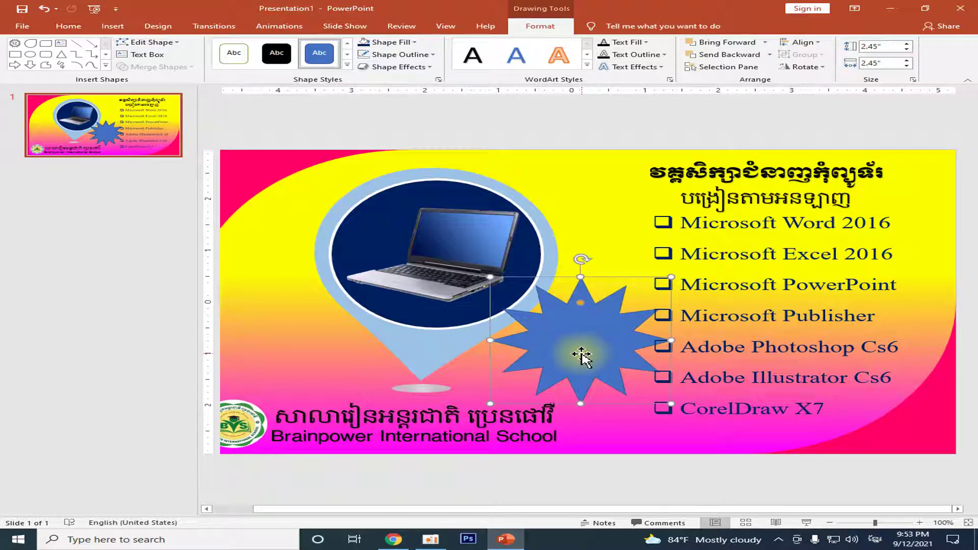
{"action": "left_click", "coordinate": [464, 201]}
Step: Move the laptop pin and its shadow ellipse further left
{"action": "left_click", "coordinate": [427, 391], "text": "shift"}
{"action": "left_click_drag", "start_coordinate": [427, 393], "coordinate": [385, 351]}
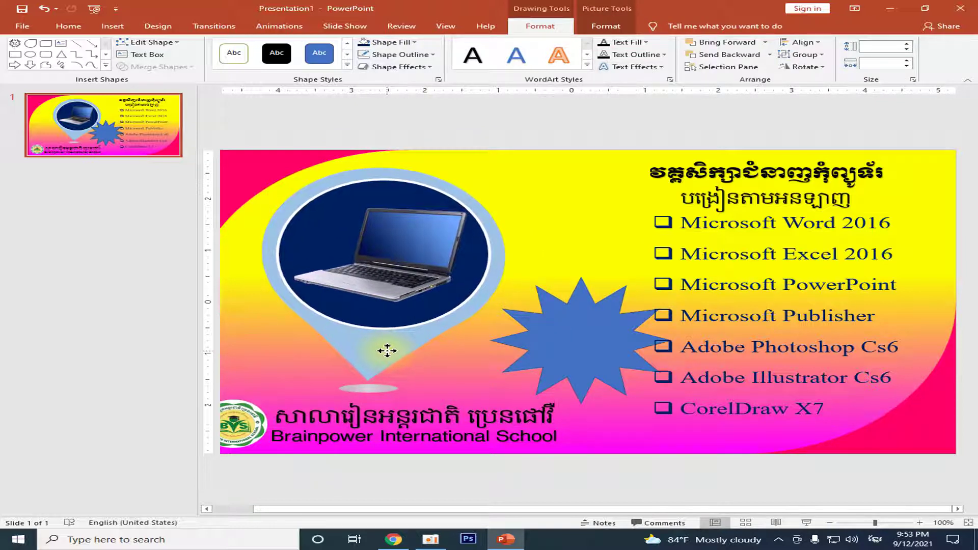
{"action": "left_click_drag", "start_coordinate": [385, 351], "coordinate": [386, 352]}
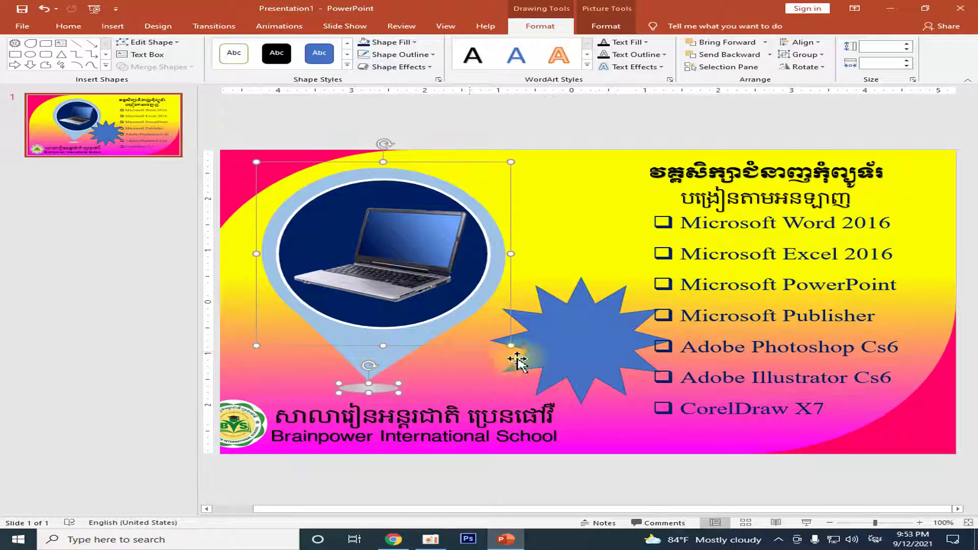
Step: Enlarge the star slightly and place it between the laptop pin and the checklist
{"action": "left_click", "coordinate": [563, 345]}
{"action": "left_click_drag", "start_coordinate": [490, 277], "coordinate": [479, 275]}
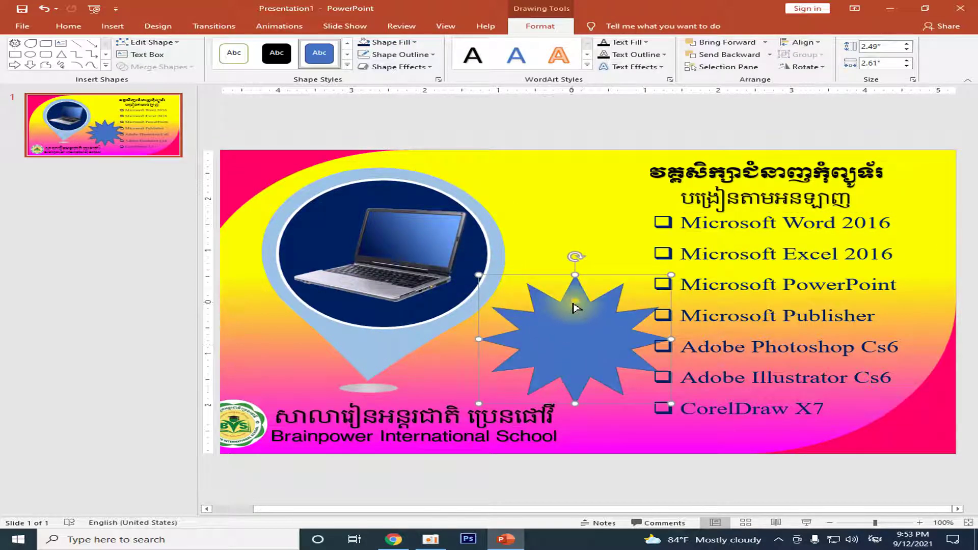
{"action": "left_click_drag", "start_coordinate": [584, 346], "coordinate": [567, 304]}
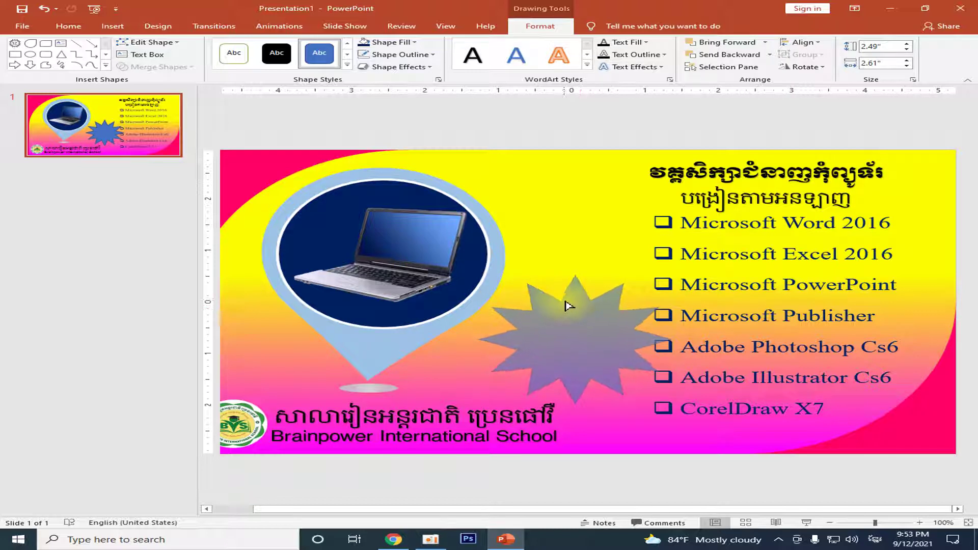
{"action": "mouse_move", "coordinate": [567, 304]}
{"action": "left_mouse_down"}
{"action": "mouse_move", "coordinate": [576, 323]}
{"action": "mouse_move", "coordinate": [586, 313]}
{"action": "left_mouse_up"}
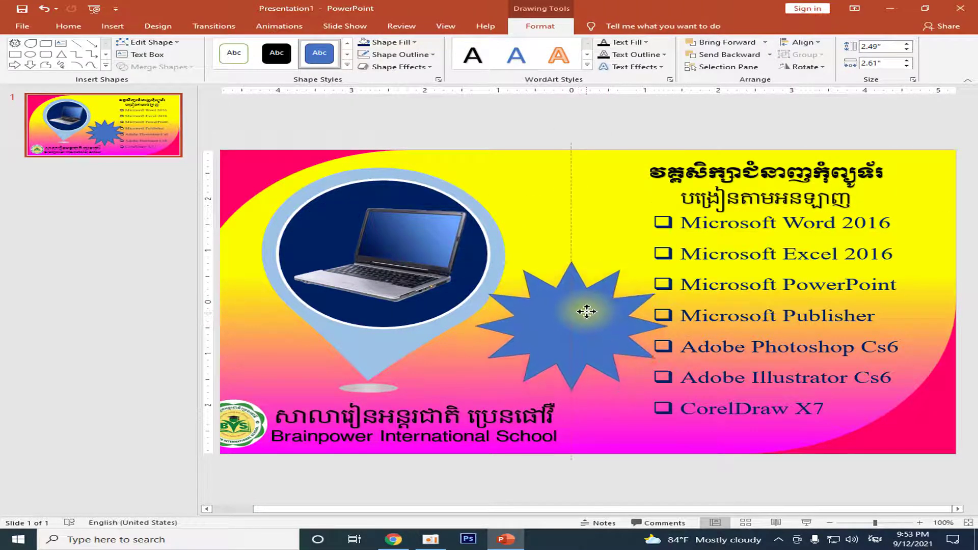
{"action": "left_click_drag", "start_coordinate": [586, 312], "coordinate": [595, 312]}
Step: Move the software checklist and the Khmer heading further right toward the slide edge
{"action": "left_click", "coordinate": [751, 376]}
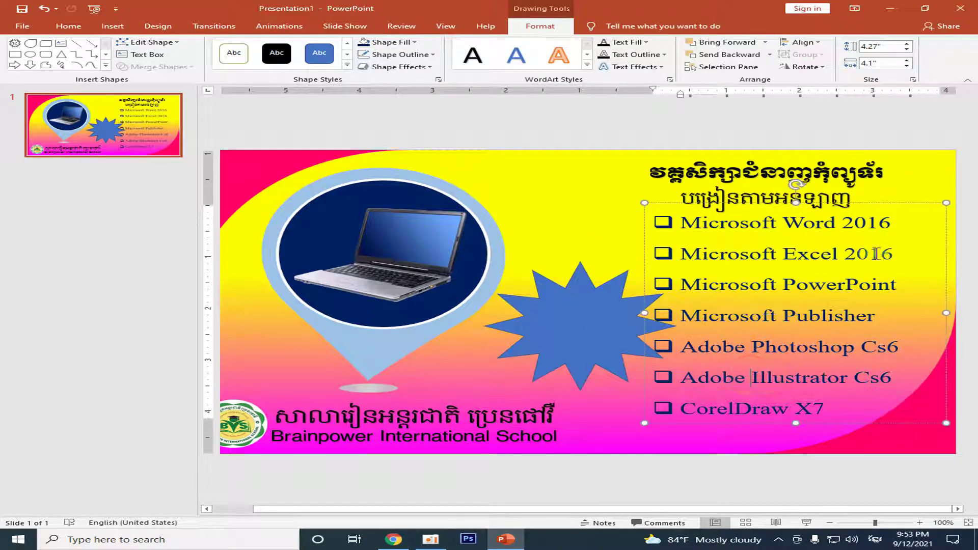
{"action": "left_click_drag", "start_coordinate": [876, 204], "coordinate": [899, 201]}
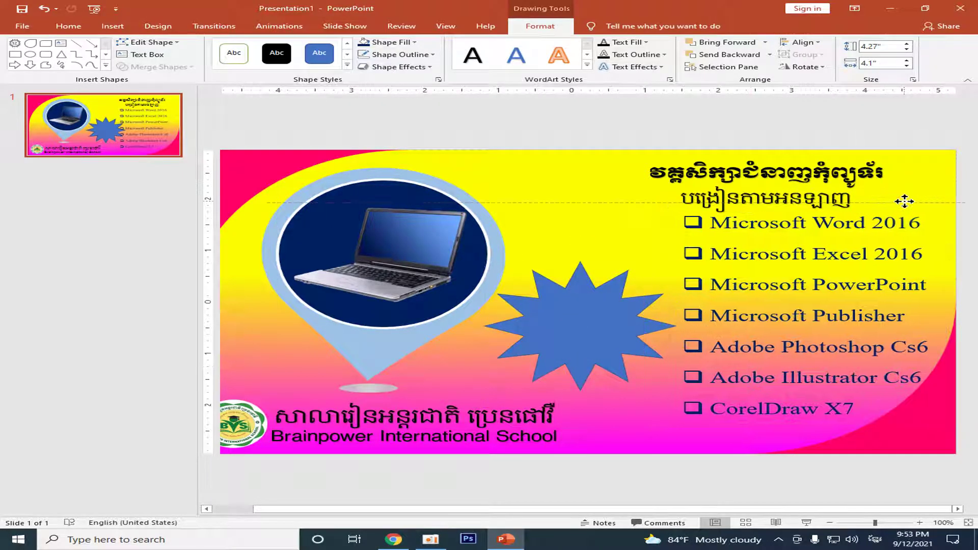
{"action": "left_click", "coordinate": [765, 175]}
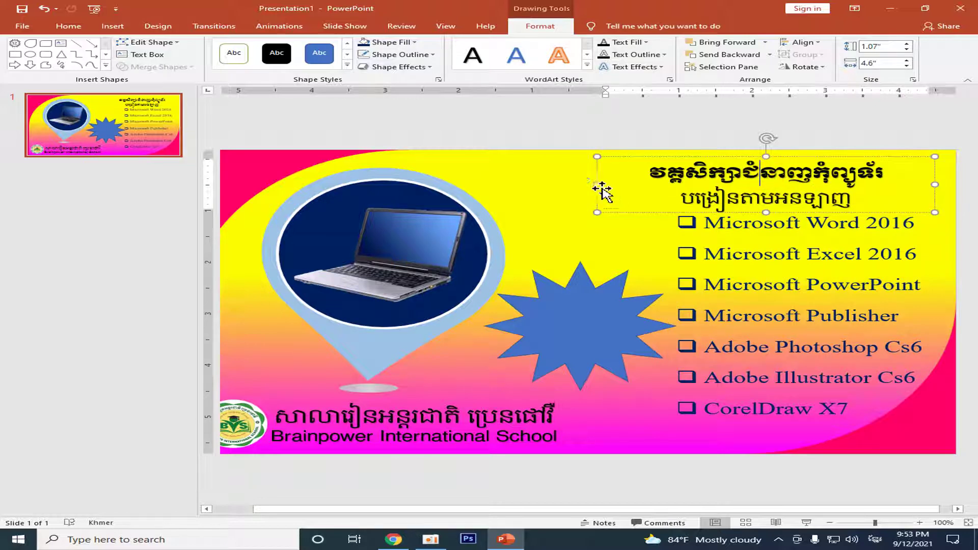
{"action": "left_click_drag", "start_coordinate": [603, 191], "coordinate": [641, 180]}
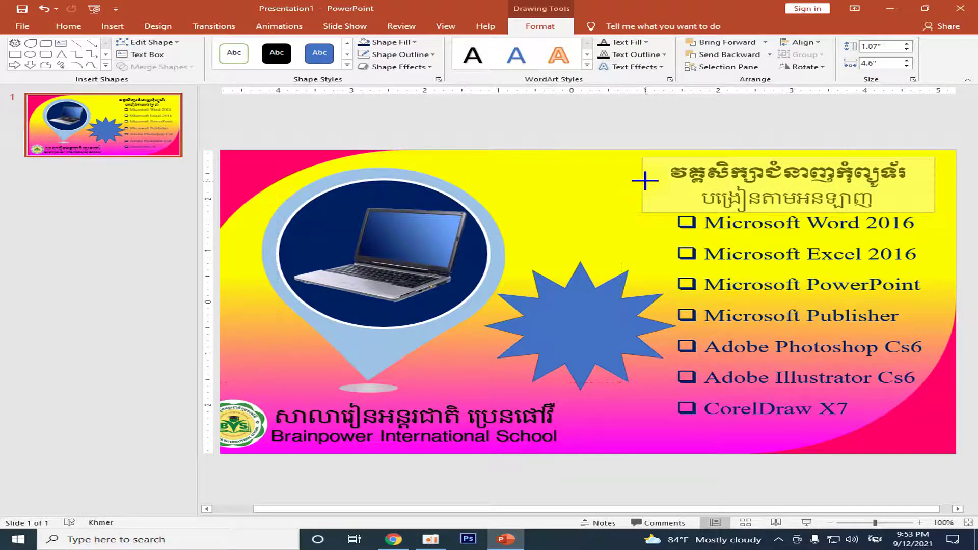
{"action": "left_click_drag", "start_coordinate": [645, 180], "coordinate": [672, 181]}
{"action": "left_click", "coordinate": [607, 485]}
{"action": "left_click", "coordinate": [604, 352]}
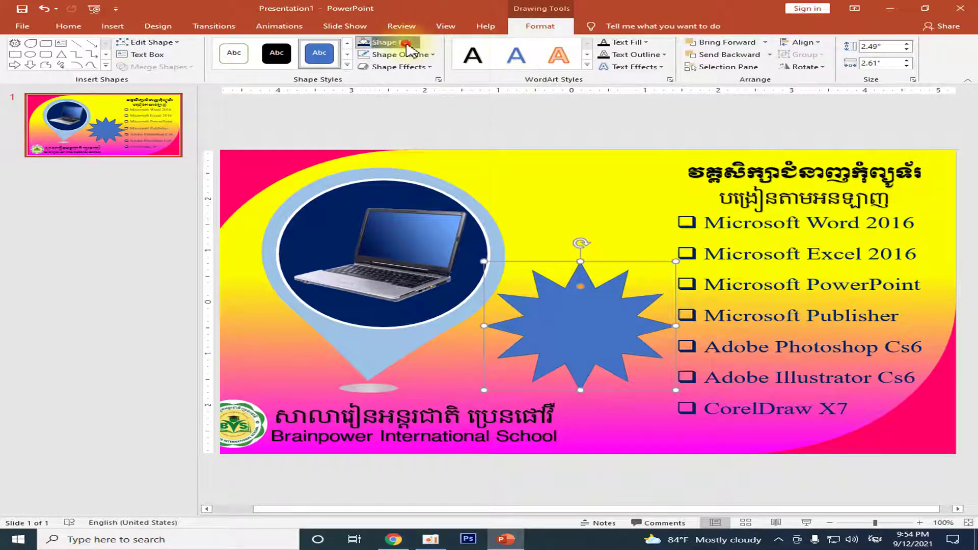
Step: Fill the star dark navy and remove its outline
{"action": "left_click", "coordinate": [406, 42]}
{"action": "left_click", "coordinate": [364, 127]}
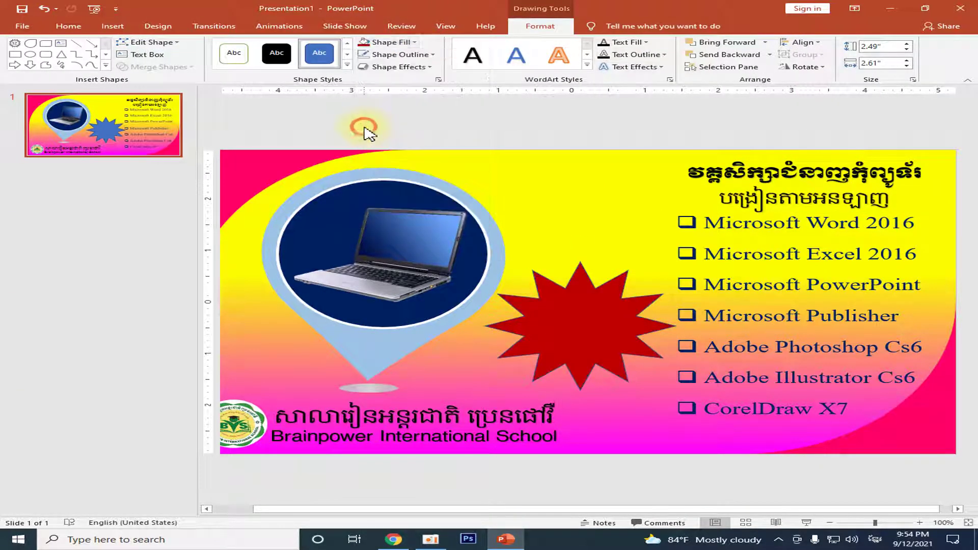
{"action": "left_click", "coordinate": [414, 44]}
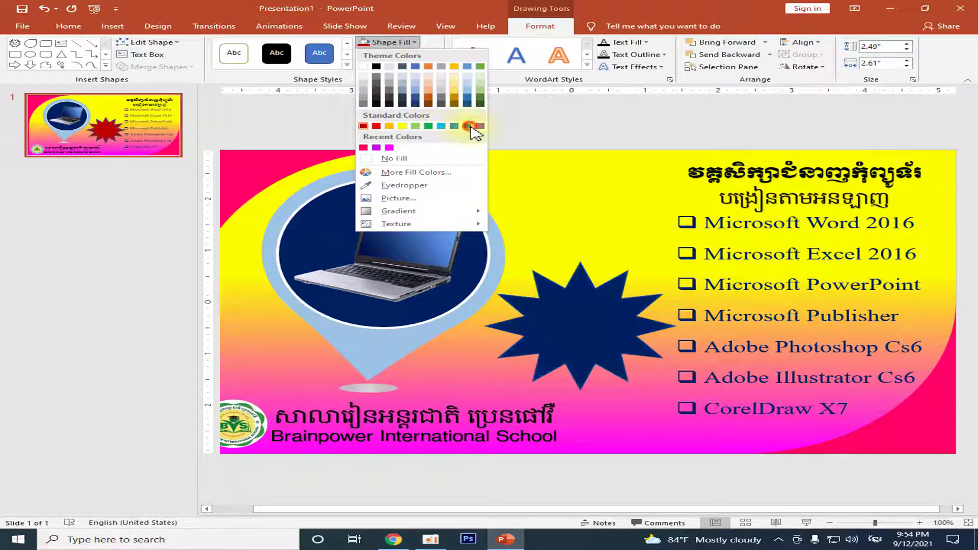
{"action": "left_click", "coordinate": [469, 127]}
{"action": "left_click", "coordinate": [422, 55]}
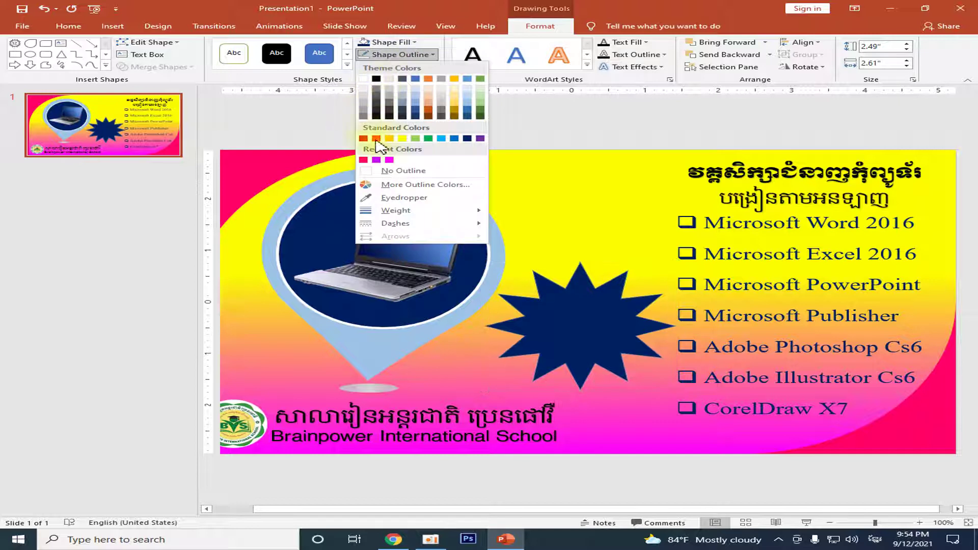
{"action": "left_click", "coordinate": [403, 171]}
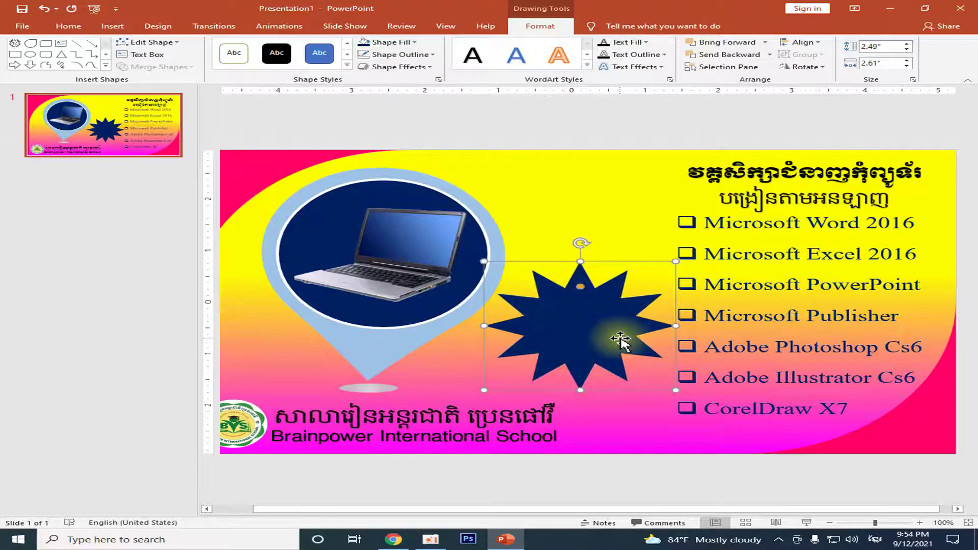
Step: Adjust the depth of the star's points and rotate it slightly
{"action": "left_click_drag", "start_coordinate": [580, 286], "coordinate": [578, 285]}
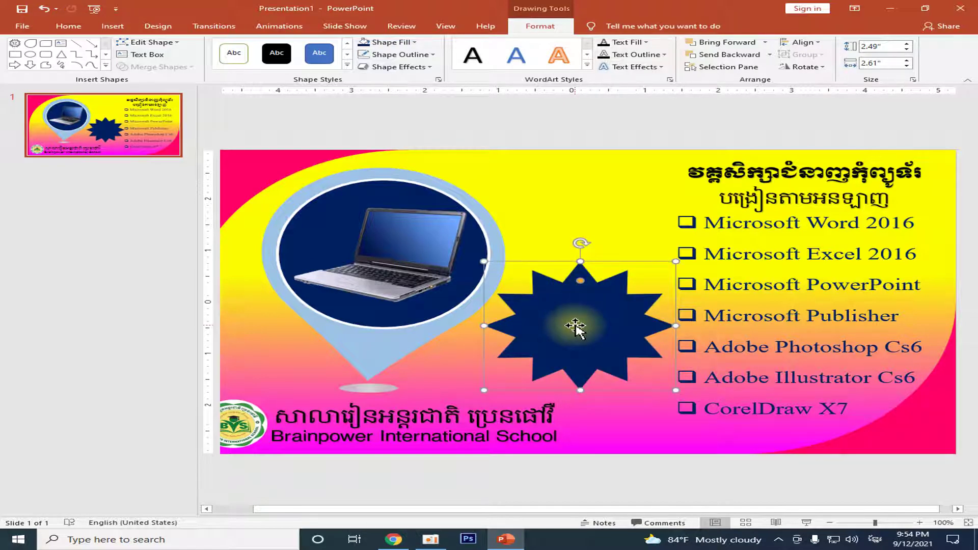
{"action": "key", "text": "ctrl+d"}
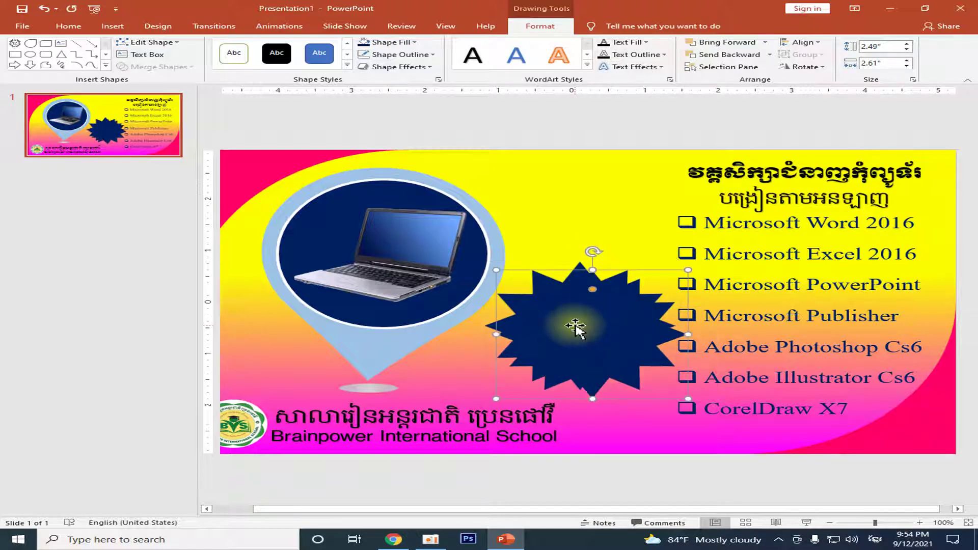
{"action": "key", "text": "ctrl+z"}
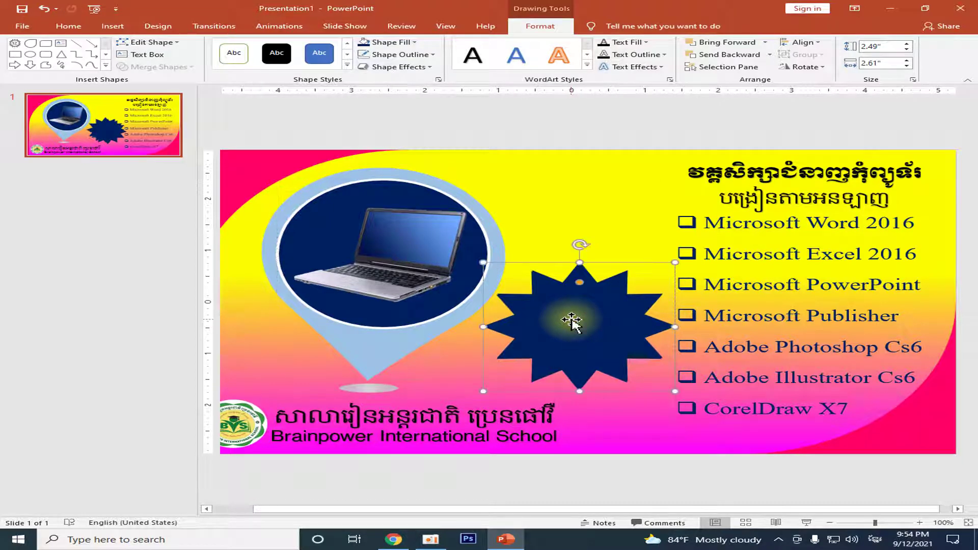
{"action": "left_click_drag", "start_coordinate": [582, 244], "coordinate": [618, 262]}
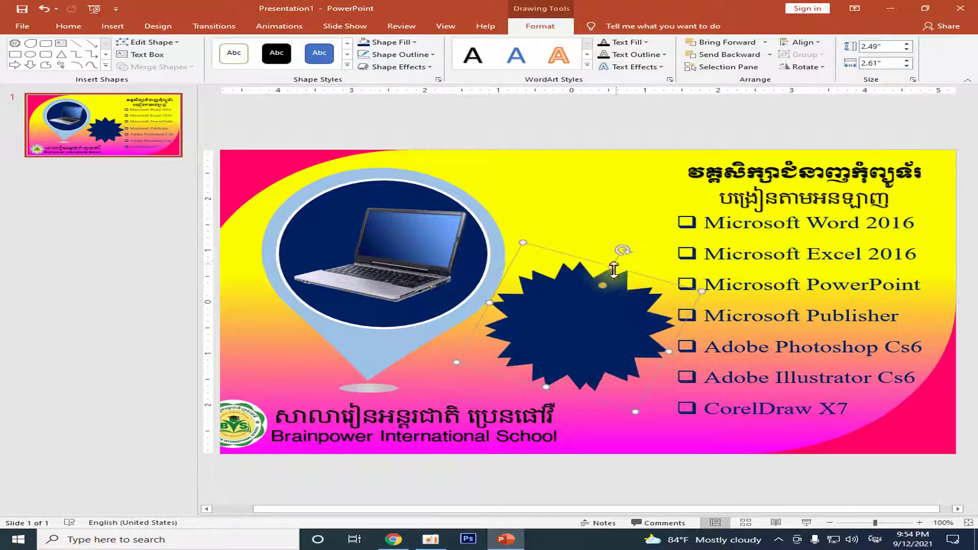
Step: Select both overlapping navy stars together
{"action": "left_click", "coordinate": [547, 479]}
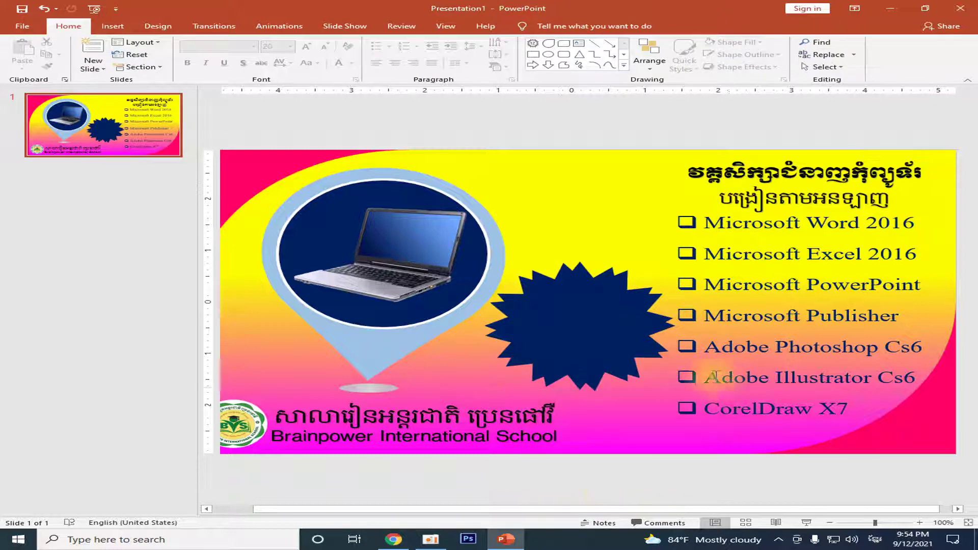
{"action": "mouse_move", "coordinate": [485, 123]}
{"action": "left_mouse_down"}
{"action": "mouse_move", "coordinate": [635, 438]}
{"action": "mouse_move", "coordinate": [712, 426]}
{"action": "left_mouse_up"}
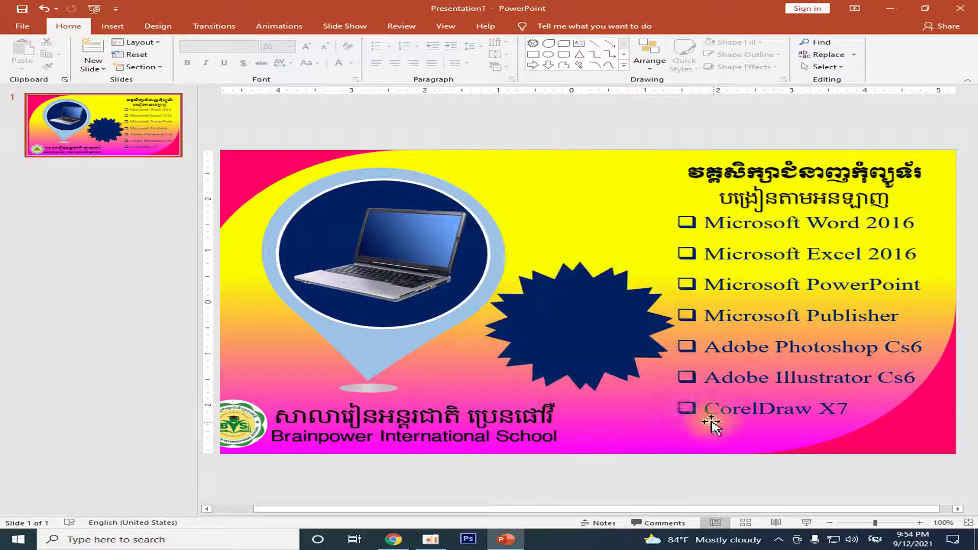
{"action": "left_click", "coordinate": [594, 323]}
{"action": "left_click", "coordinate": [566, 274]}
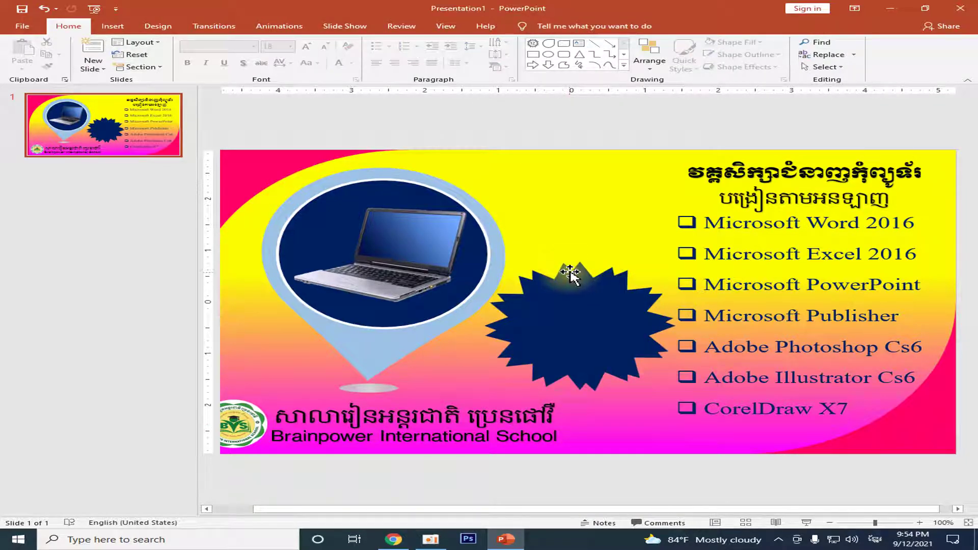
{"action": "left_click", "coordinate": [573, 276]}
{"action": "left_click", "coordinate": [565, 268], "text": "shift"}
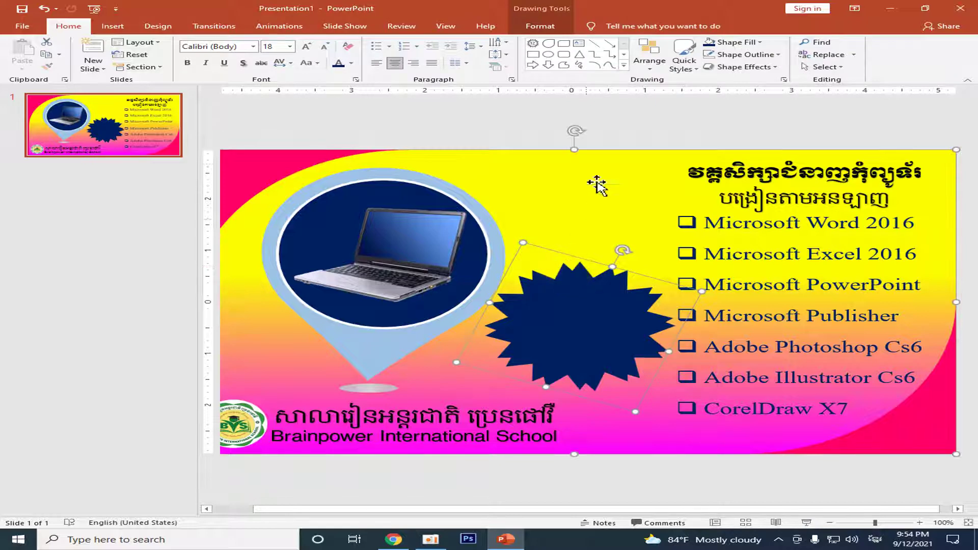
{"action": "left_click_drag", "start_coordinate": [465, 130], "coordinate": [718, 417]}
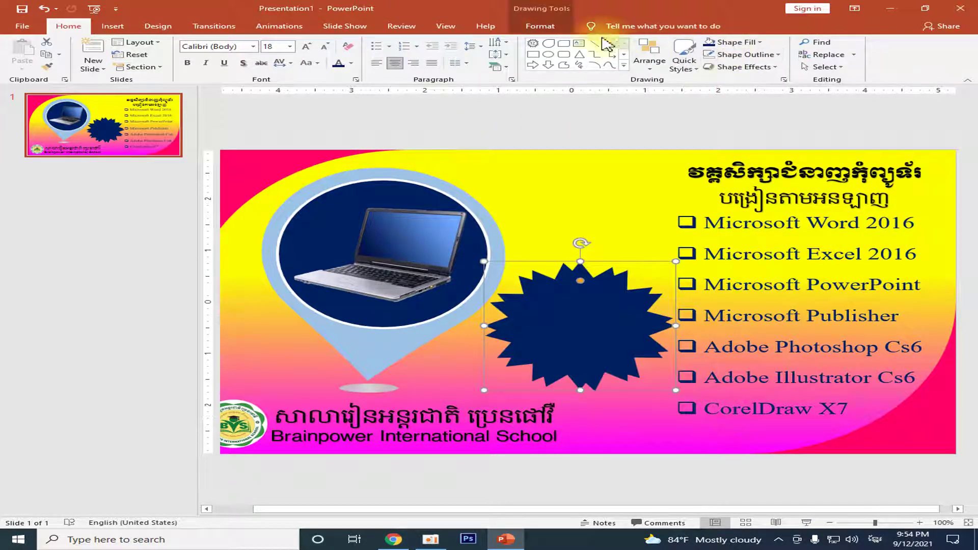
Step: Align the two stars to each other with Align Center and Align Middle
{"action": "left_click", "coordinate": [539, 26]}
{"action": "left_click", "coordinate": [803, 42]}
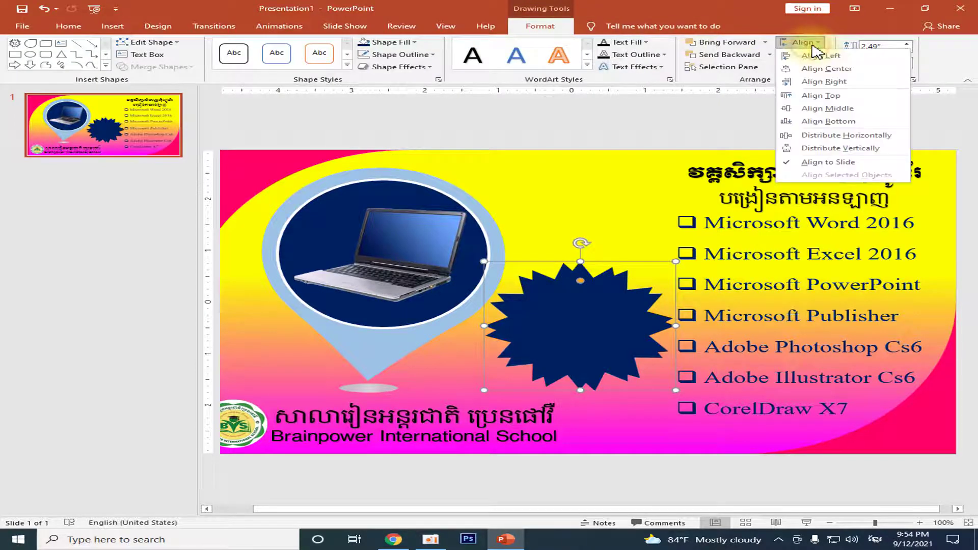
{"action": "left_click", "coordinate": [815, 66]}
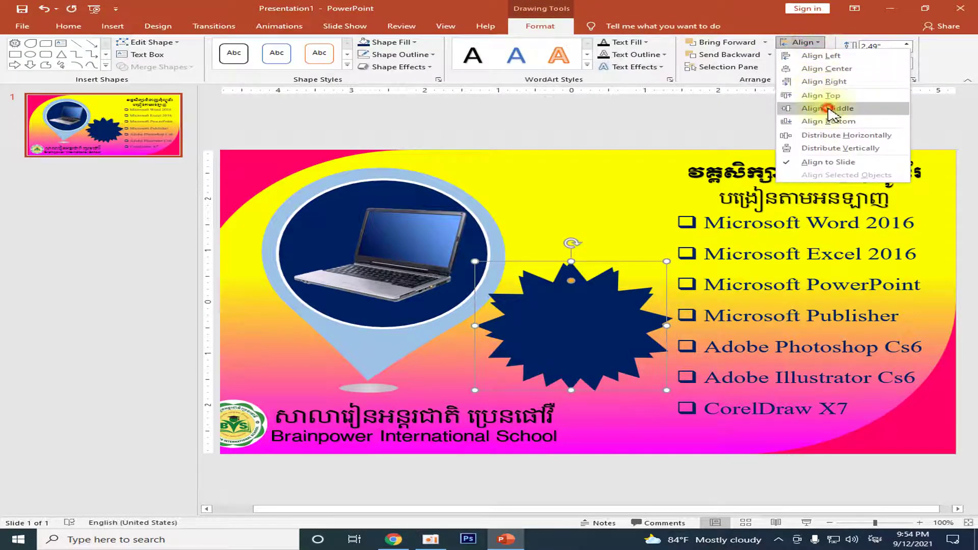
{"action": "left_click", "coordinate": [825, 108]}
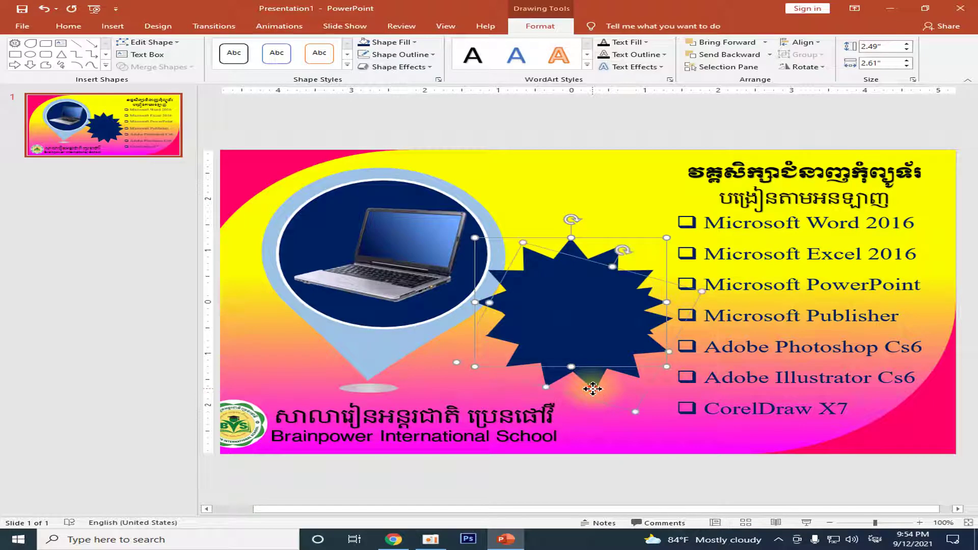
{"action": "left_click", "coordinate": [803, 42]}
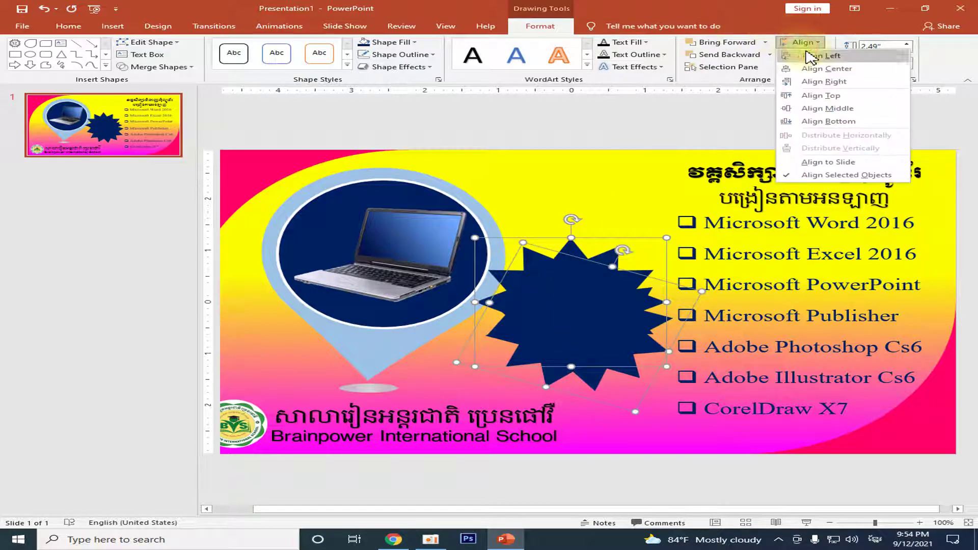
{"action": "left_click", "coordinate": [825, 68]}
{"action": "left_click", "coordinate": [803, 43]}
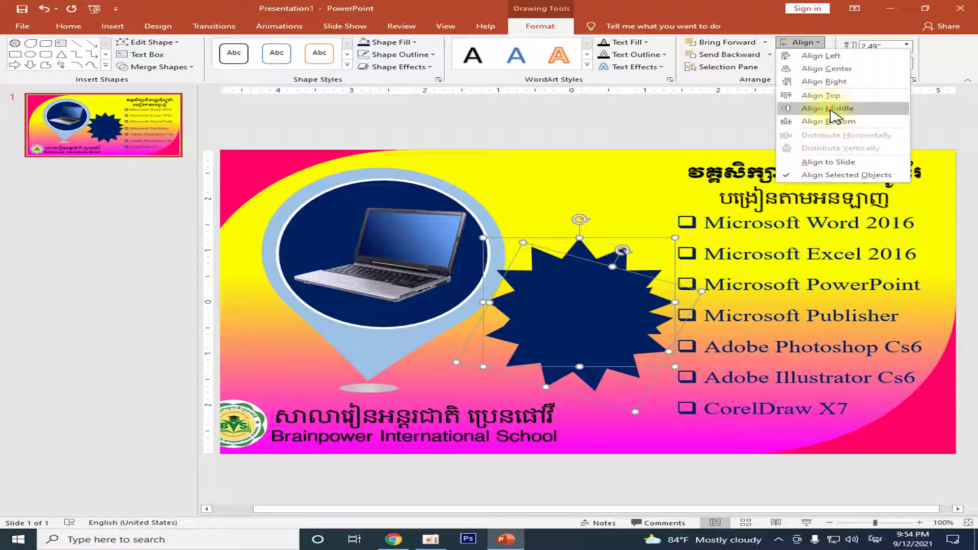
{"action": "left_click", "coordinate": [827, 108]}
Step: Rotate one star so its points fall between the other's
{"action": "left_click", "coordinate": [605, 450]}
{"action": "left_click", "coordinate": [578, 355]}
{"action": "left_click_drag", "start_coordinate": [622, 247], "coordinate": [615, 246]}
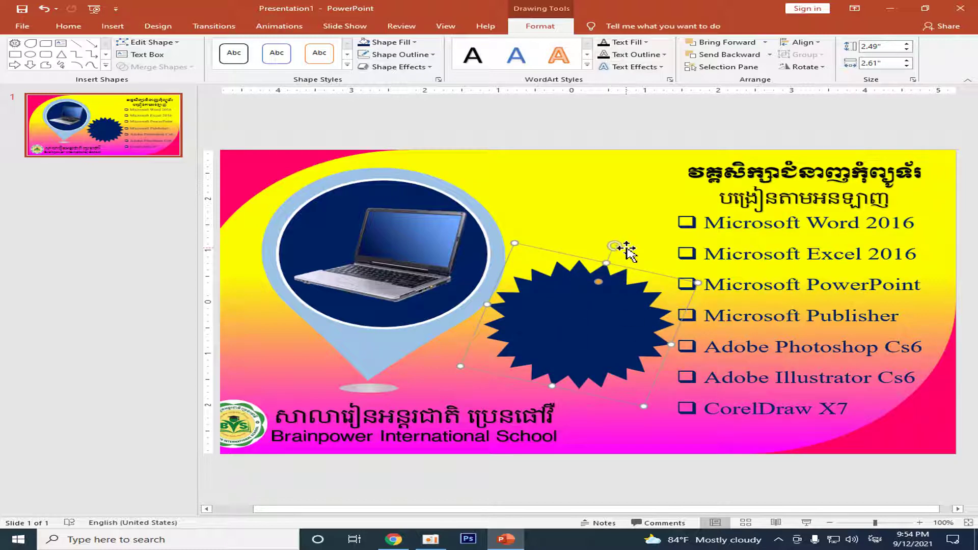
Step: Fill one star dark red and another white, rotating the white star 15°
{"action": "left_click", "coordinate": [399, 45]}
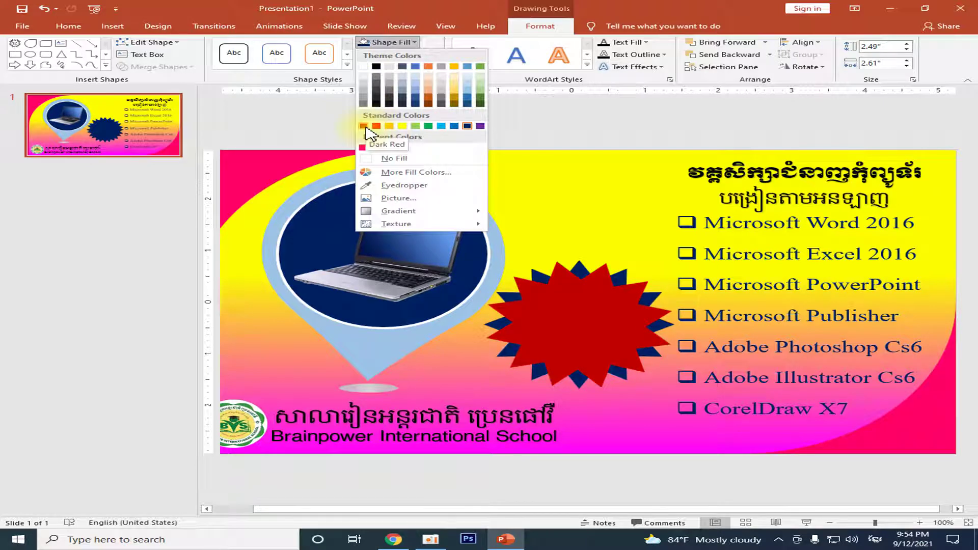
{"action": "left_click", "coordinate": [363, 126]}
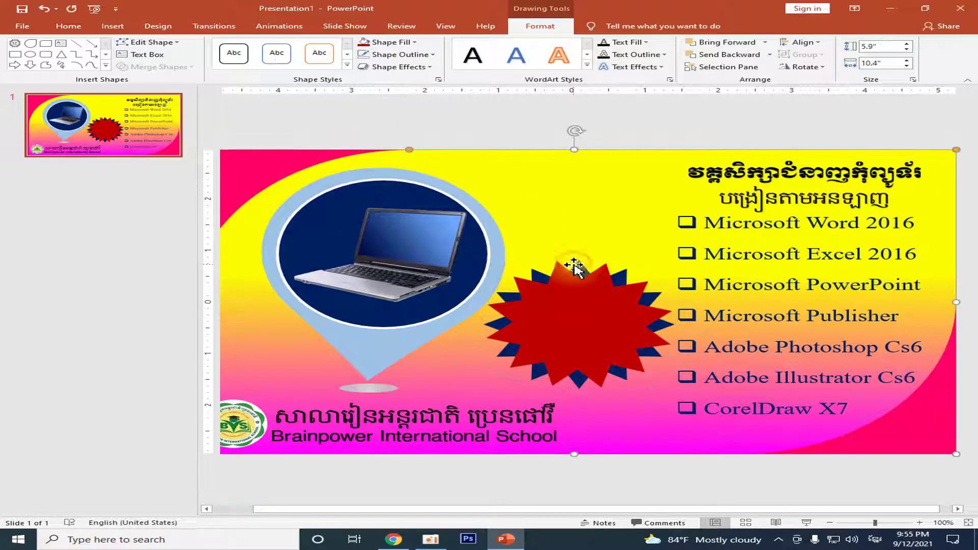
{"action": "left_click", "coordinate": [403, 42]}
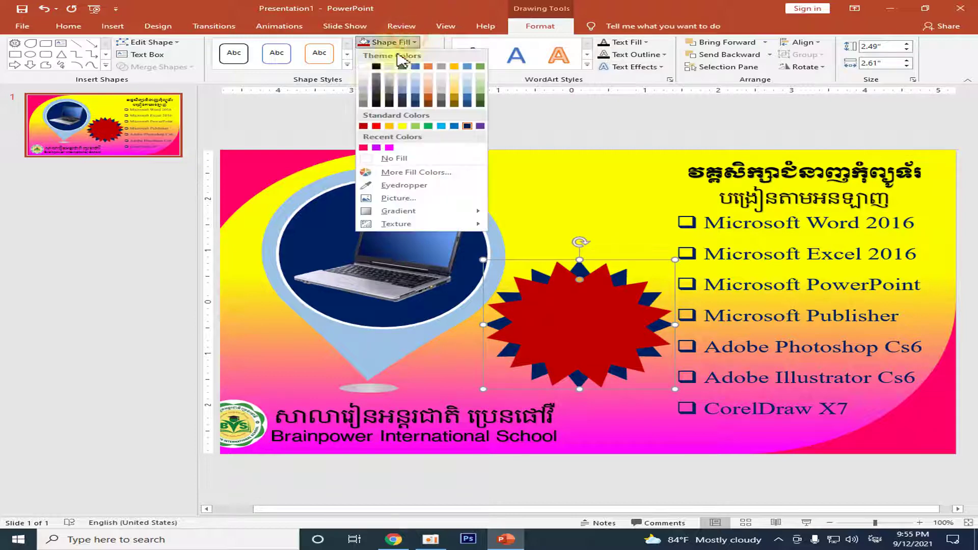
{"action": "left_click", "coordinate": [365, 67]}
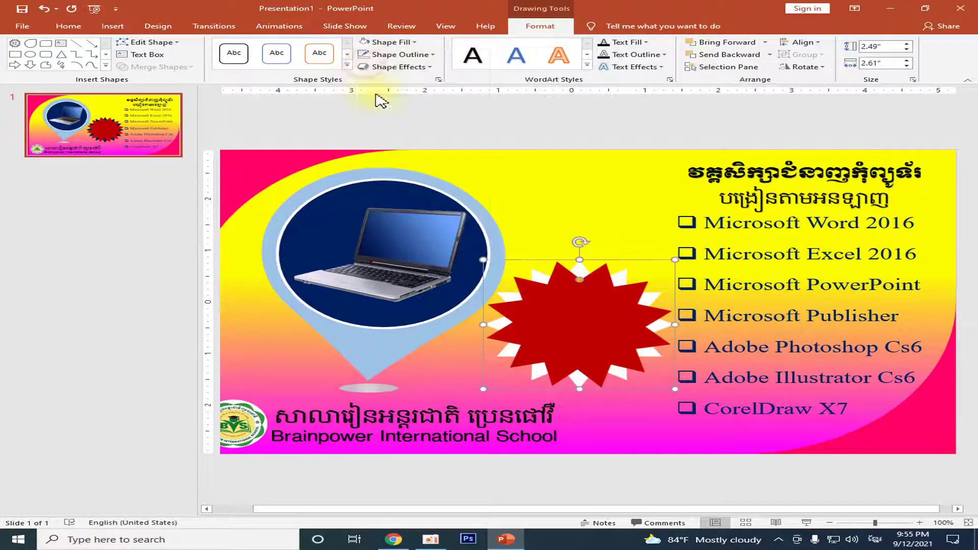
{"action": "key", "text": "alt+Right"}
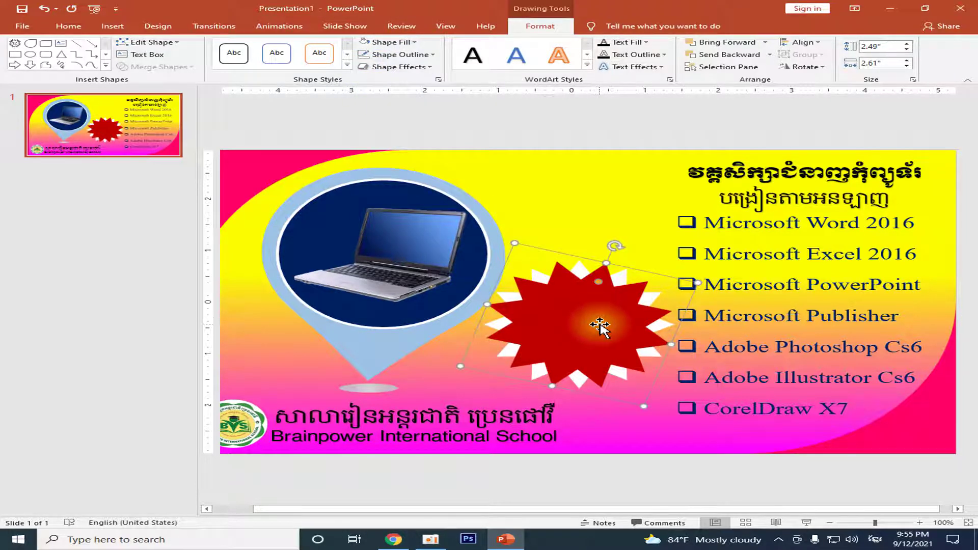
Step: Duplicate the star, then rotate the copy and position it over the others
{"action": "key", "text": "ctrl+d"}
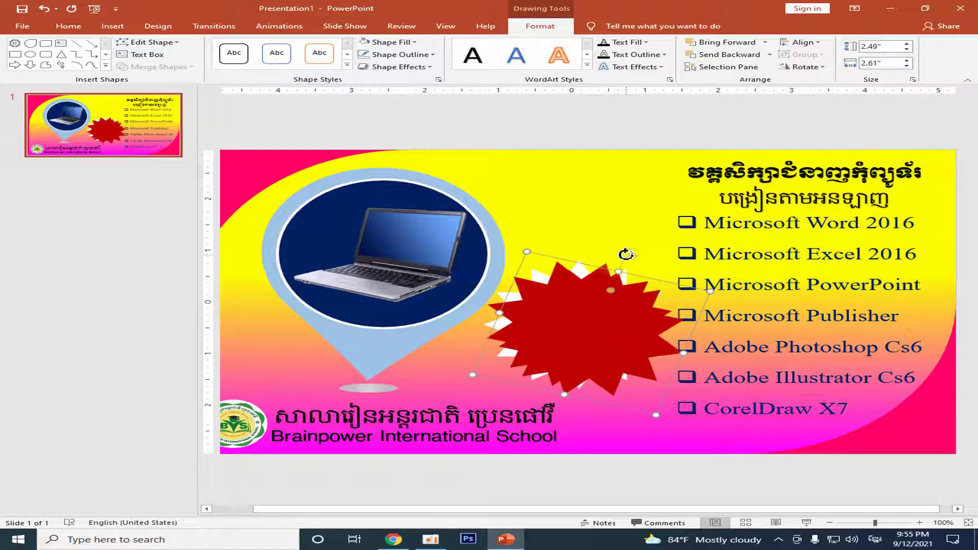
{"action": "left_click_drag", "start_coordinate": [627, 253], "coordinate": [592, 250]}
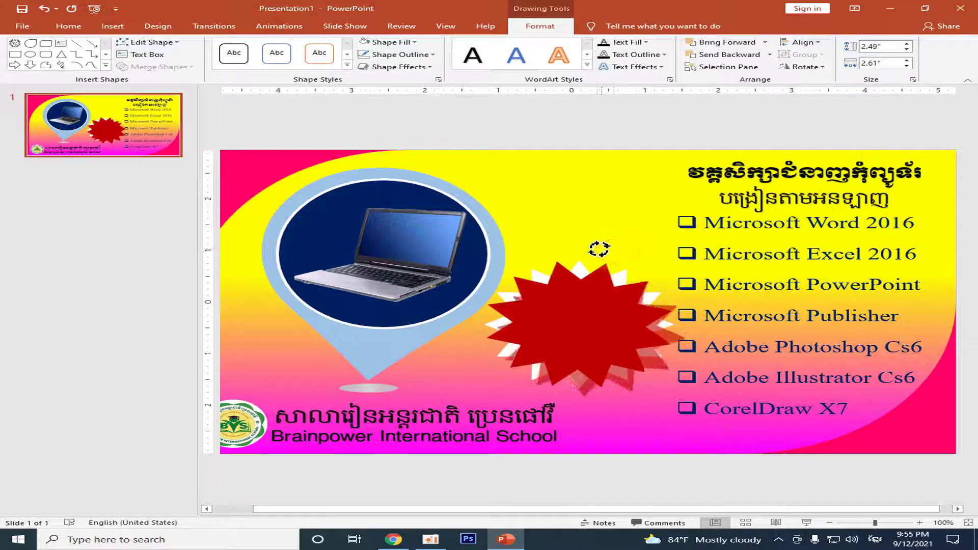
{"action": "left_click_drag", "start_coordinate": [607, 349], "coordinate": [591, 338]}
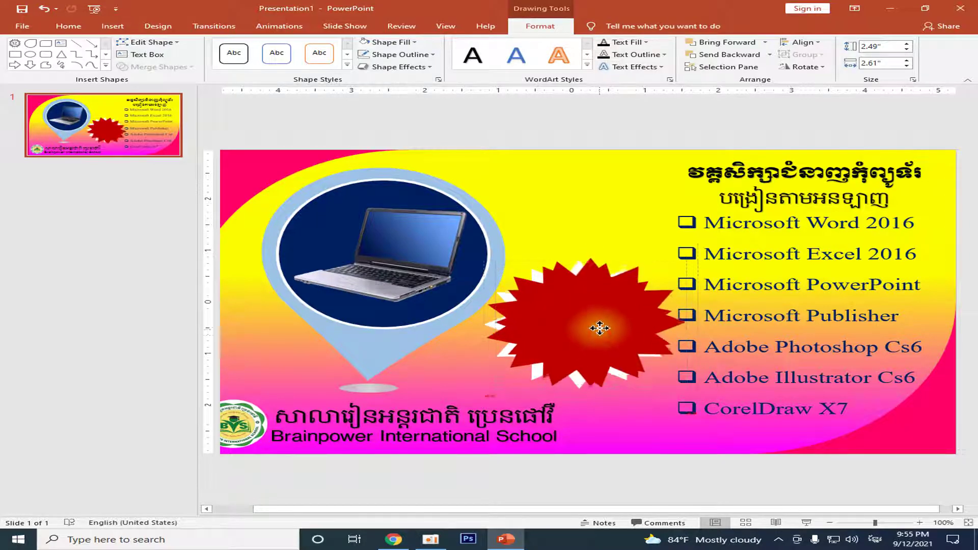
{"action": "left_click_drag", "start_coordinate": [591, 339], "coordinate": [595, 333]}
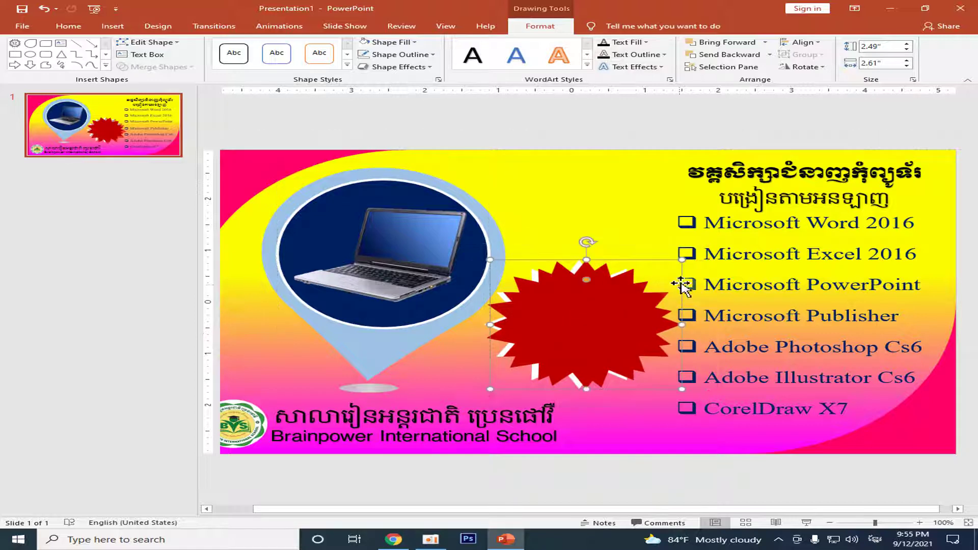
{"action": "left_click_drag", "start_coordinate": [592, 242], "coordinate": [593, 243]}
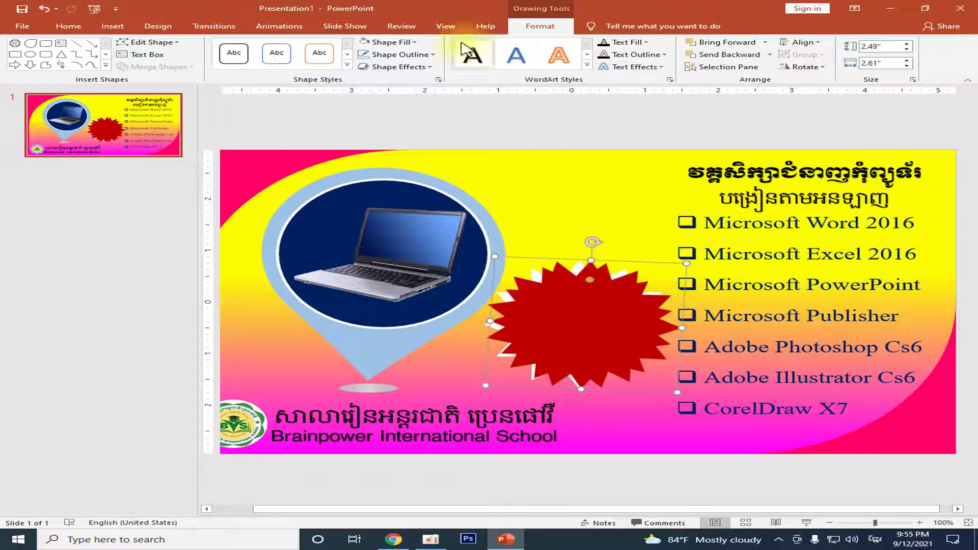
Step: Fill the top star copy dark blue, then select all the star layers
{"action": "left_click", "coordinate": [398, 43]}
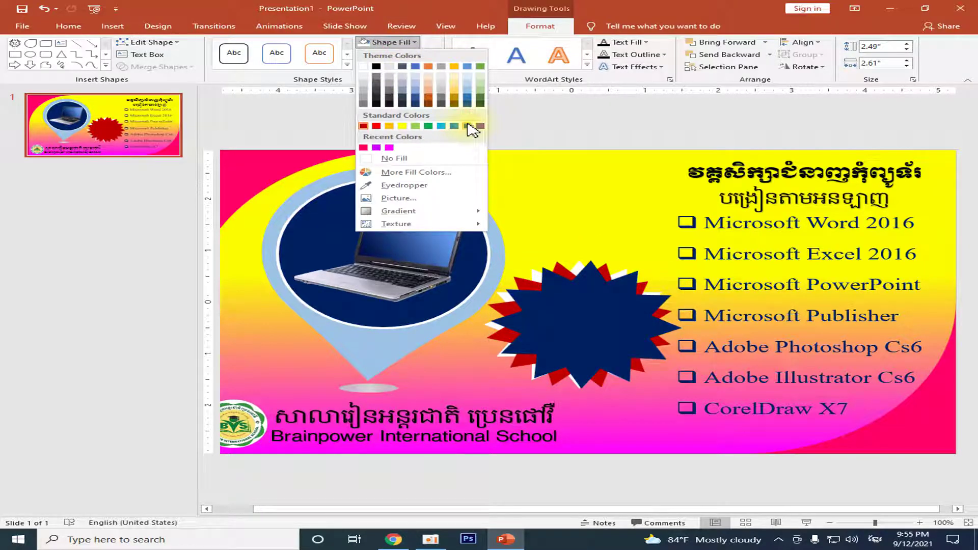
{"action": "left_click", "coordinate": [471, 135]}
{"action": "left_click", "coordinate": [673, 451]}
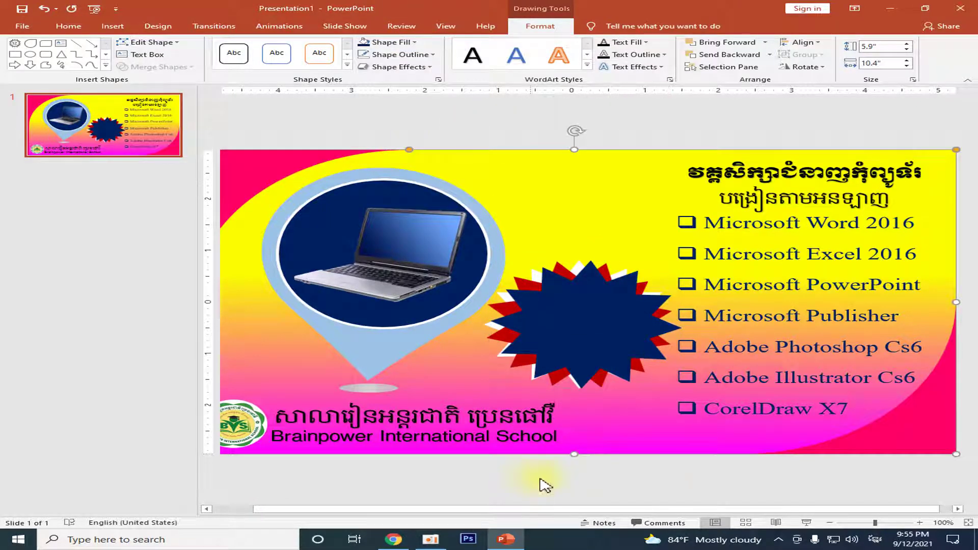
{"action": "left_click", "coordinate": [583, 476]}
{"action": "mouse_move", "coordinate": [470, 121]}
{"action": "left_mouse_down"}
{"action": "mouse_move", "coordinate": [599, 277]}
{"action": "mouse_move", "coordinate": [611, 367]}
{"action": "left_mouse_up"}
{"action": "mouse_move", "coordinate": [418, 116]}
{"action": "left_mouse_down"}
{"action": "mouse_move", "coordinate": [759, 430]}
{"action": "mouse_move", "coordinate": [778, 427]}
{"action": "left_mouse_up"}
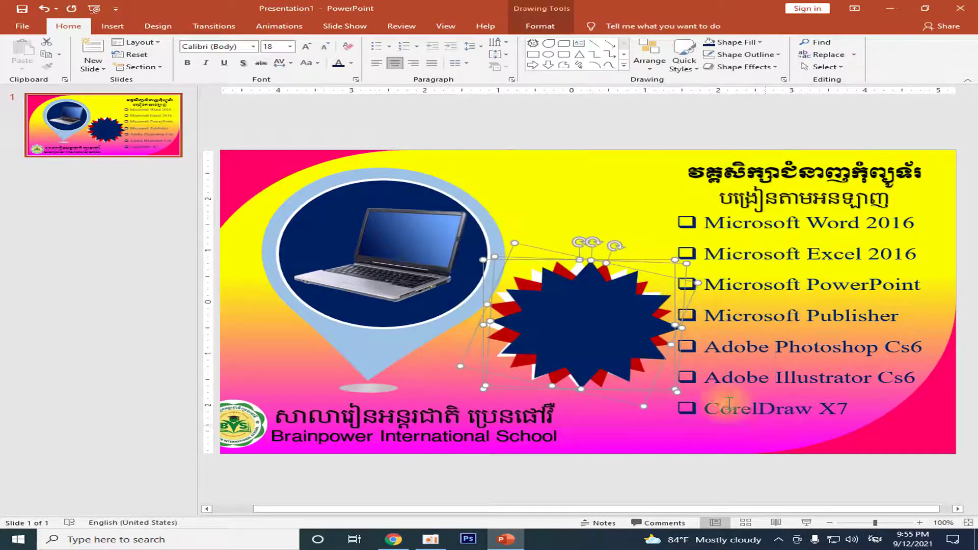
Step: Align the navy, red and white stars center and middle, then group them
{"action": "left_click", "coordinate": [544, 26]}
{"action": "left_click", "coordinate": [803, 42]}
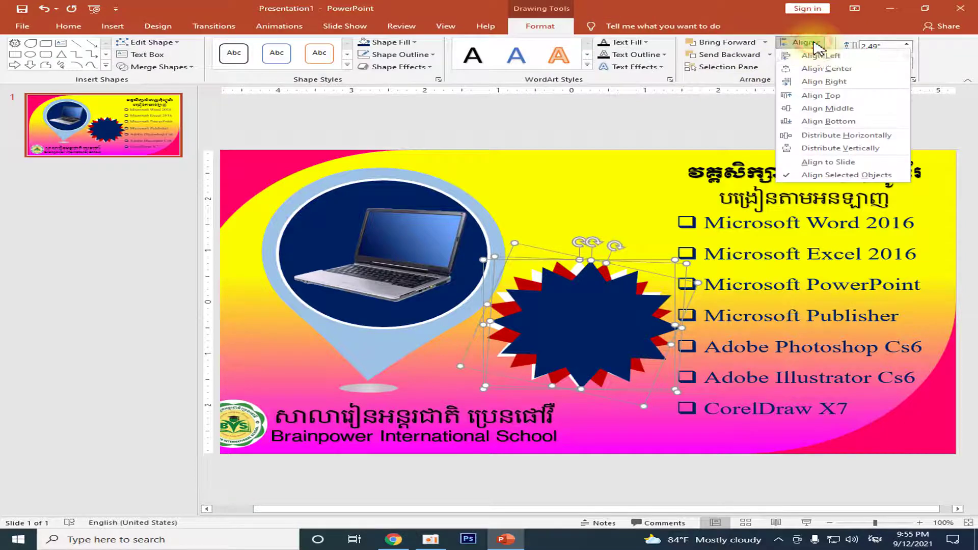
{"action": "left_click", "coordinate": [825, 69]}
{"action": "left_click", "coordinate": [803, 42]}
{"action": "left_click", "coordinate": [841, 111]}
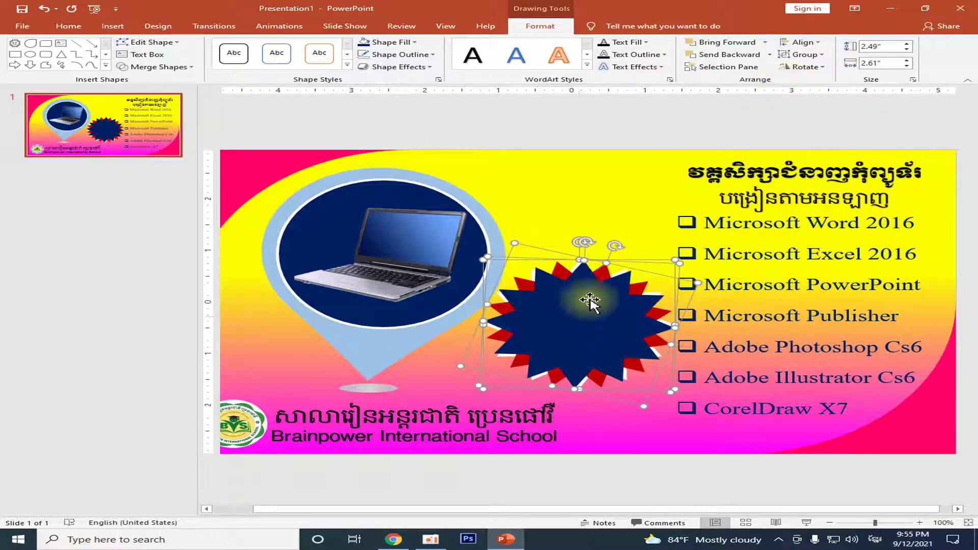
{"action": "left_click", "coordinate": [810, 55]}
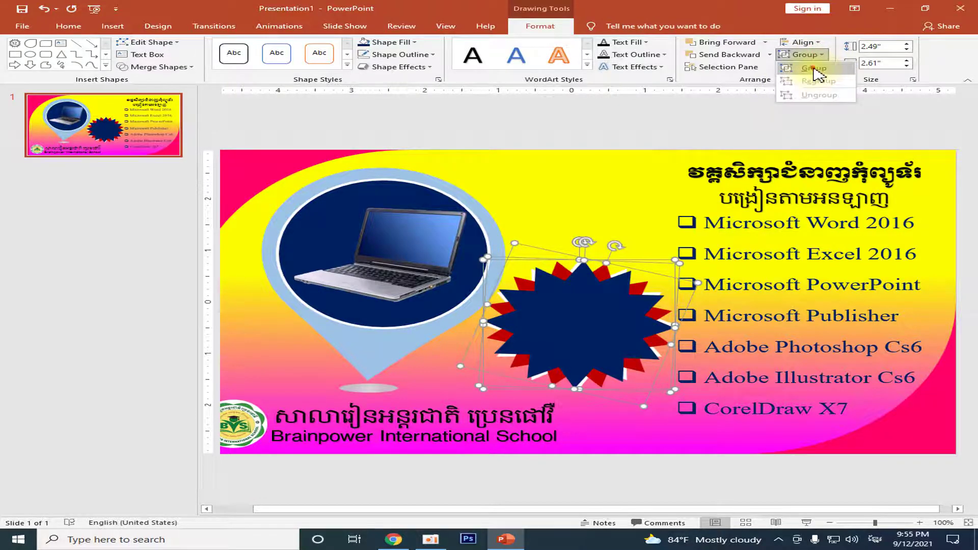
{"action": "left_click", "coordinate": [814, 67]}
{"action": "left_click", "coordinate": [597, 482]}
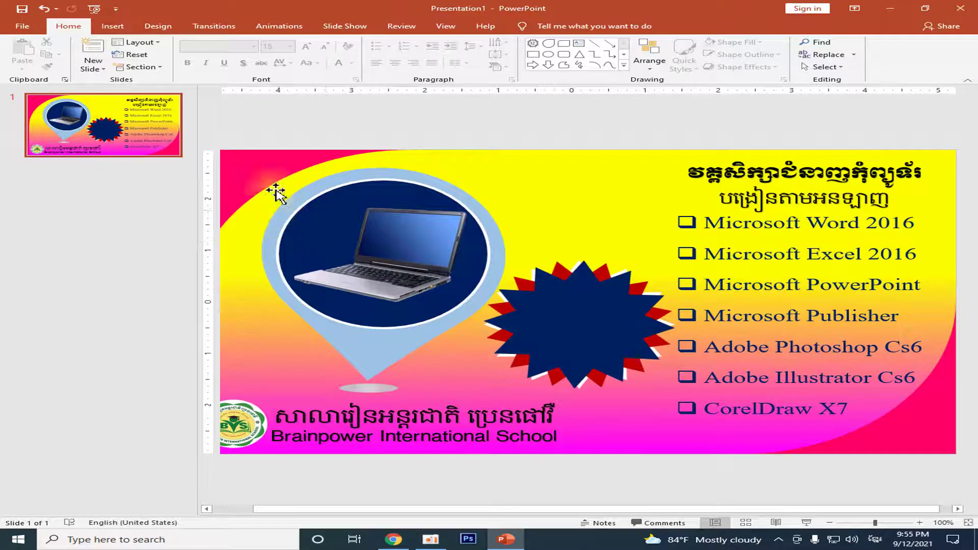
Step: Insert first-style WordArt reading 'Your text here' over the badge
{"action": "left_click", "coordinate": [112, 26]}
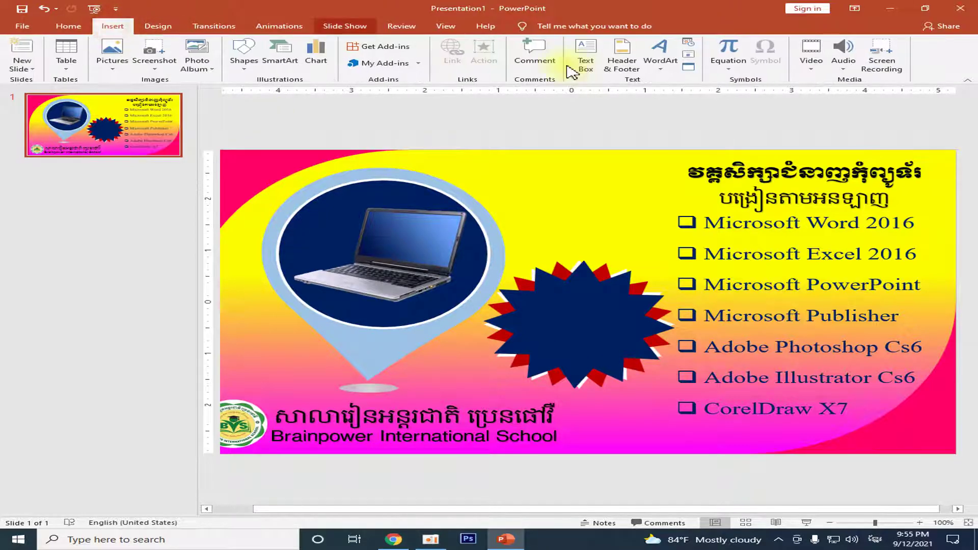
{"action": "left_click", "coordinate": [660, 55]}
{"action": "left_click", "coordinate": [663, 96]}
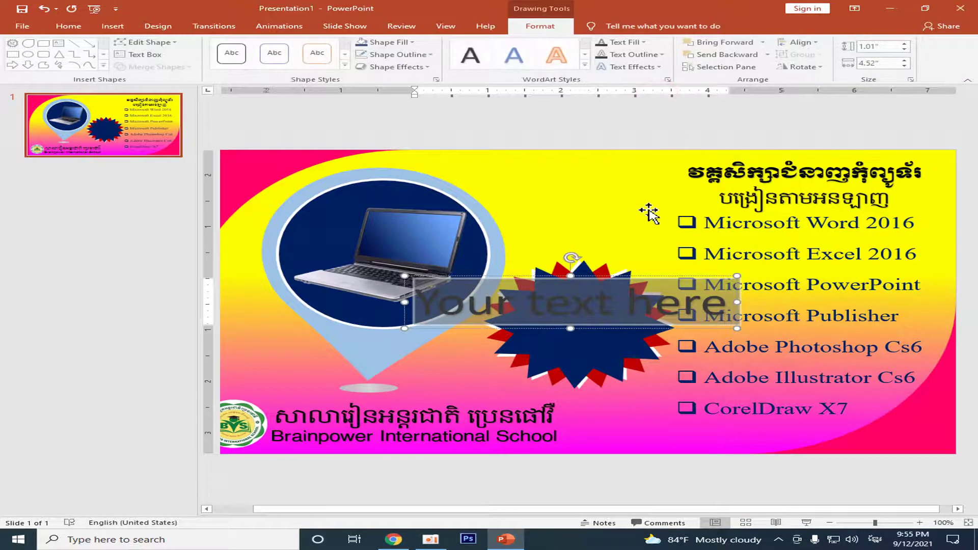
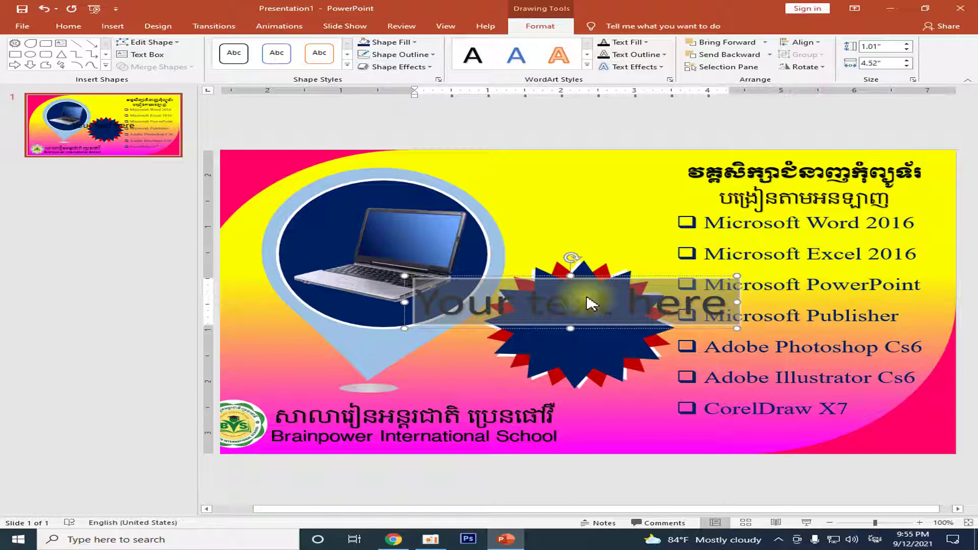
Step: Replace the starburst's placeholder text with the price '$ 15'
{"action": "key", "text": "Delete"}
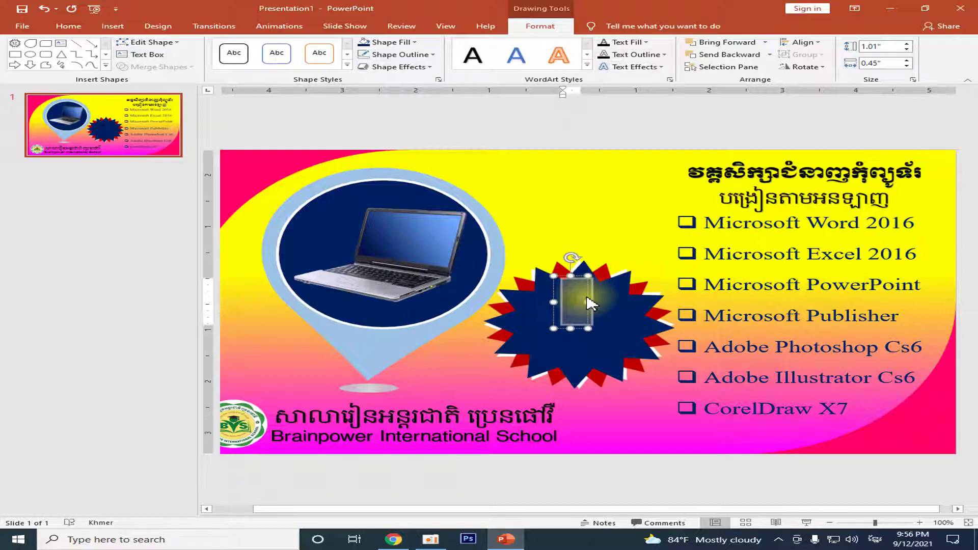
{"action": "key", "text": "alt+shift"}
{"action": "type", "text": "1"}
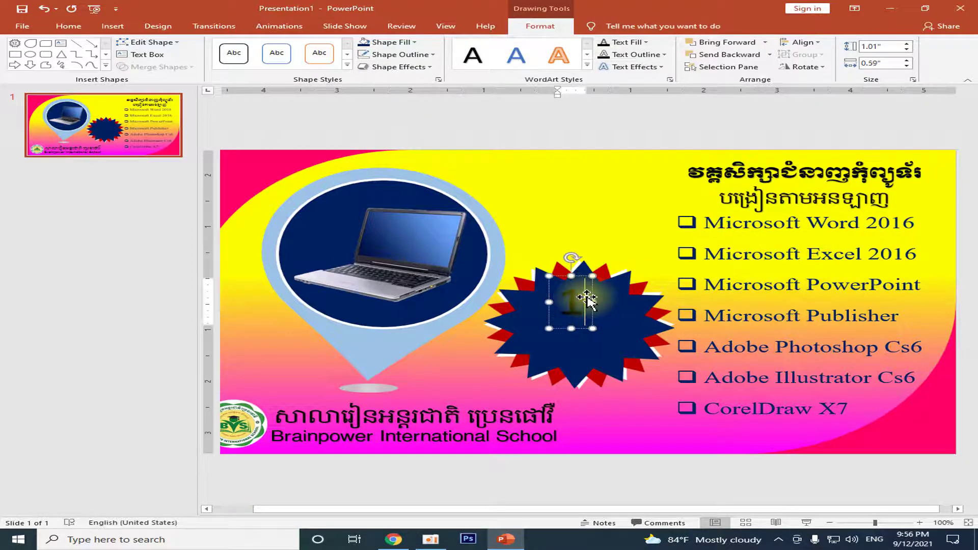
{"action": "type", "text": "5"}
{"action": "key", "text": "BackSpace"}
{"action": "key", "text": "BackSpace"}
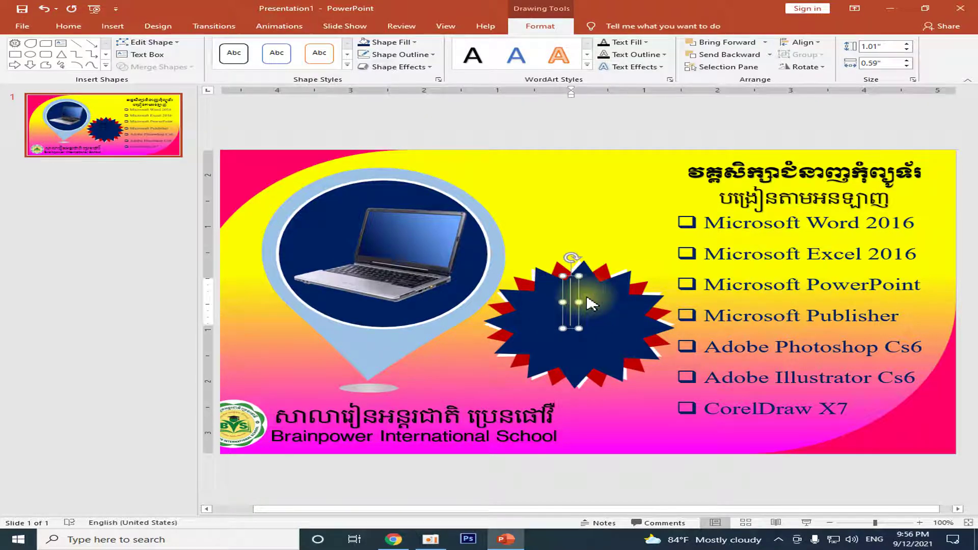
{"action": "type", "text": "$ "}
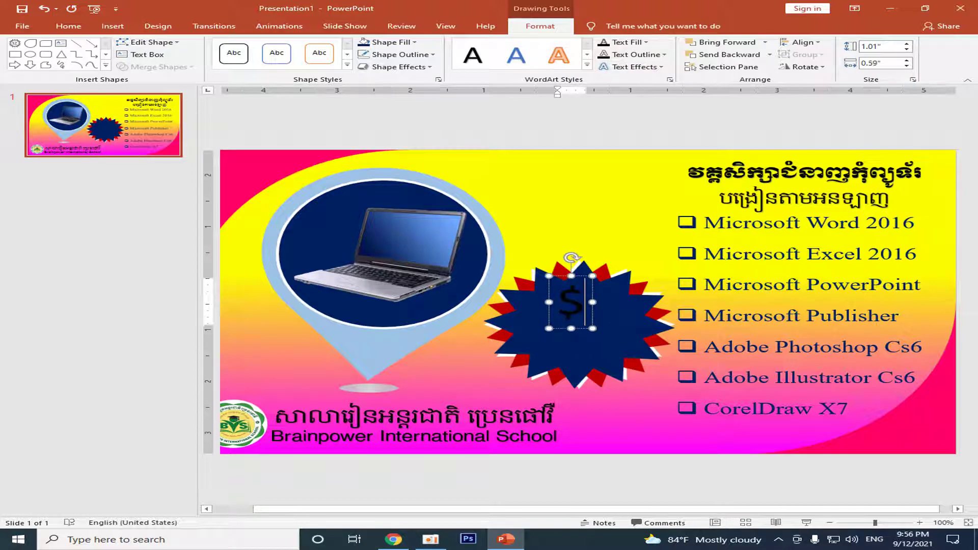
{"action": "type", "text": "15"}
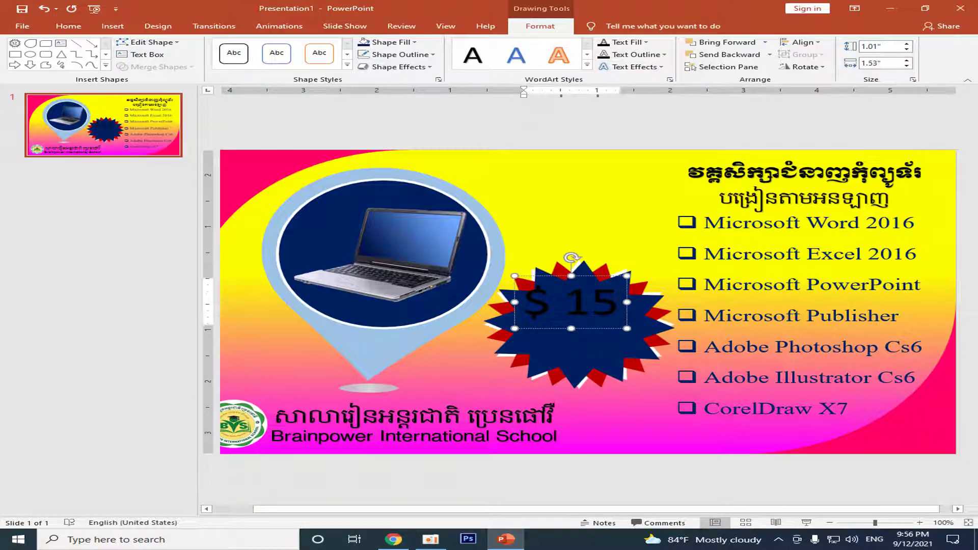
Step: Move the price box down onto the star and select the $15 text to set it in Arial
{"action": "left_click", "coordinate": [583, 327]}
{"action": "left_click_drag", "start_coordinate": [583, 327], "coordinate": [588, 348]}
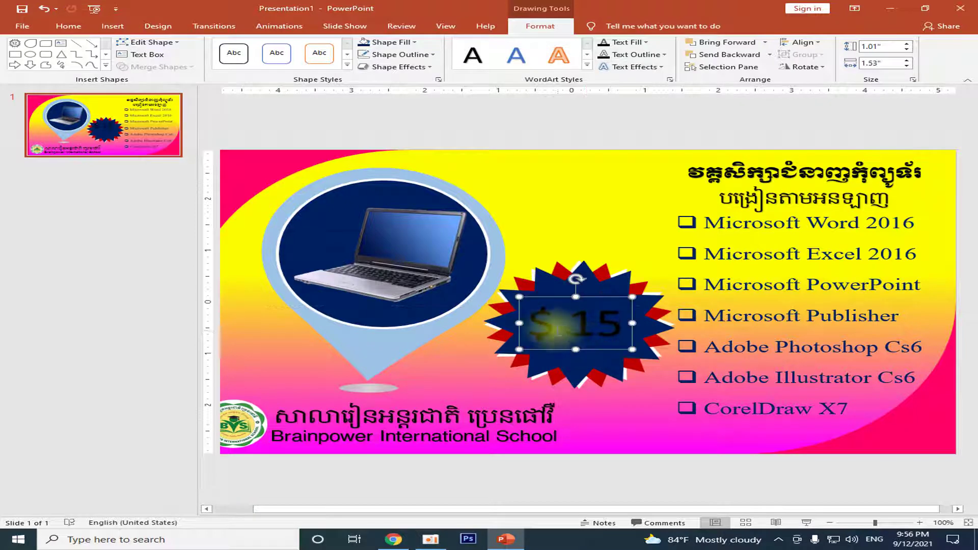
{"action": "type", "text": "$"}
{"action": "left_click", "coordinate": [585, 324]}
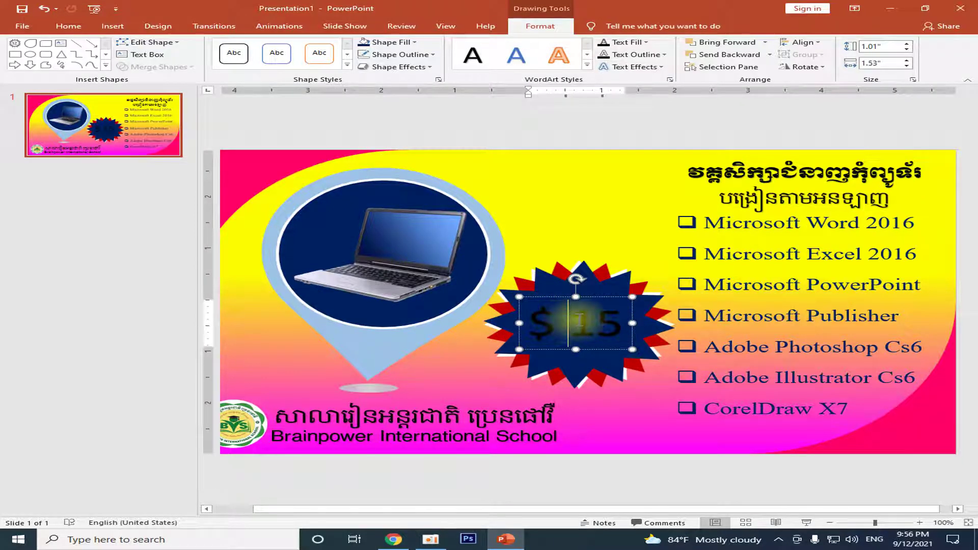
{"action": "left_click_drag", "start_coordinate": [629, 321], "coordinate": [507, 313]}
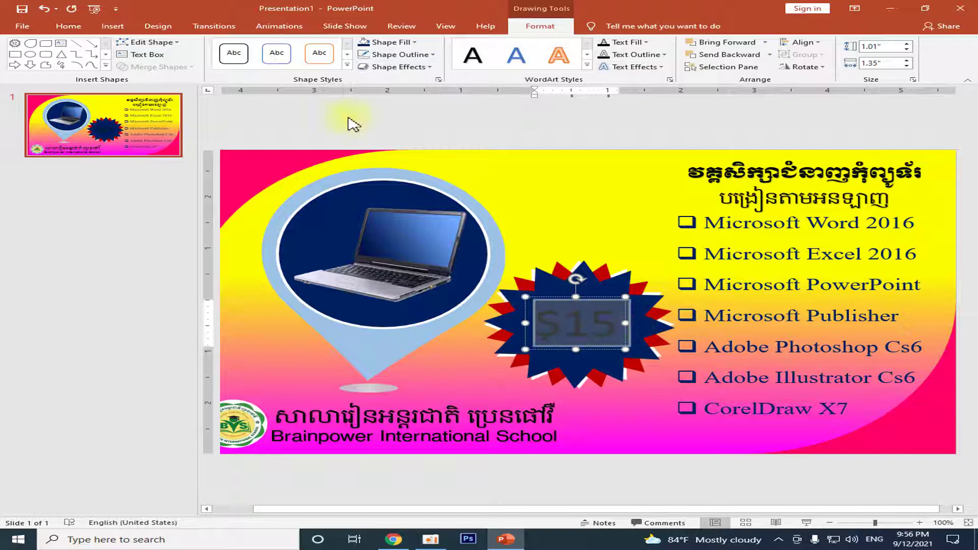
{"action": "left_click", "coordinate": [68, 25]}
{"action": "left_click", "coordinate": [245, 47]}
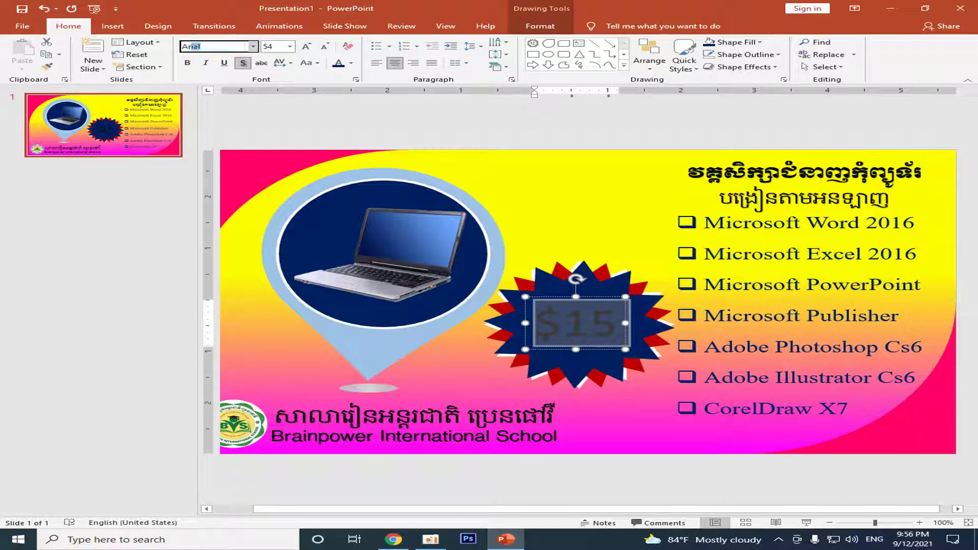
Step: Apply Arial to the price and colour it white
{"action": "key", "text": "Return"}
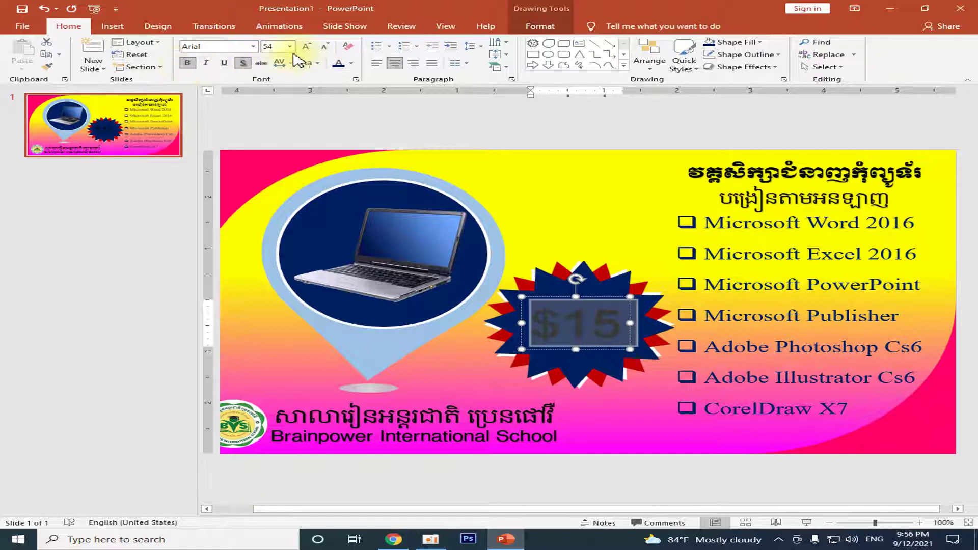
{"action": "left_click", "coordinate": [351, 63]}
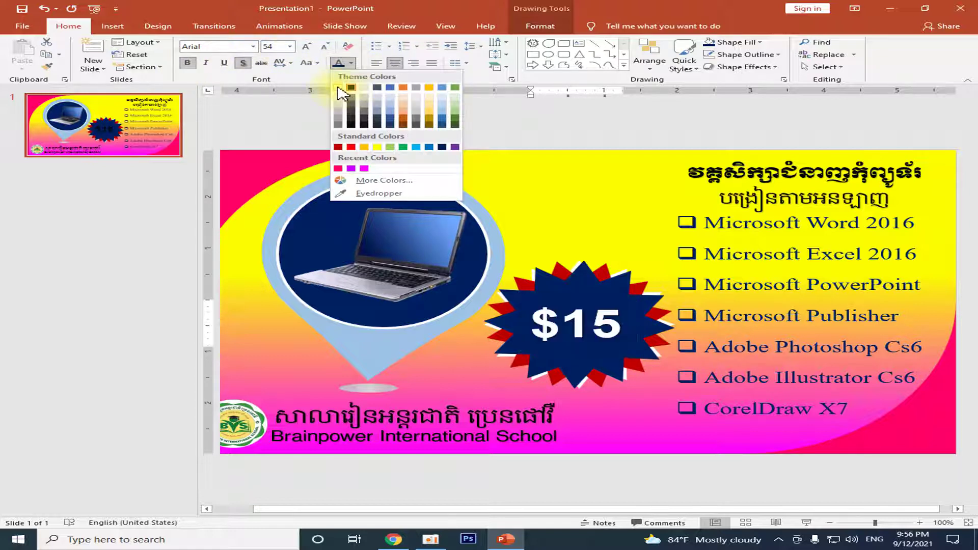
{"action": "left_click", "coordinate": [341, 90]}
Step: Recolour the $15 text yellow and enlarge it to 60 pt
{"action": "left_click", "coordinate": [596, 350]}
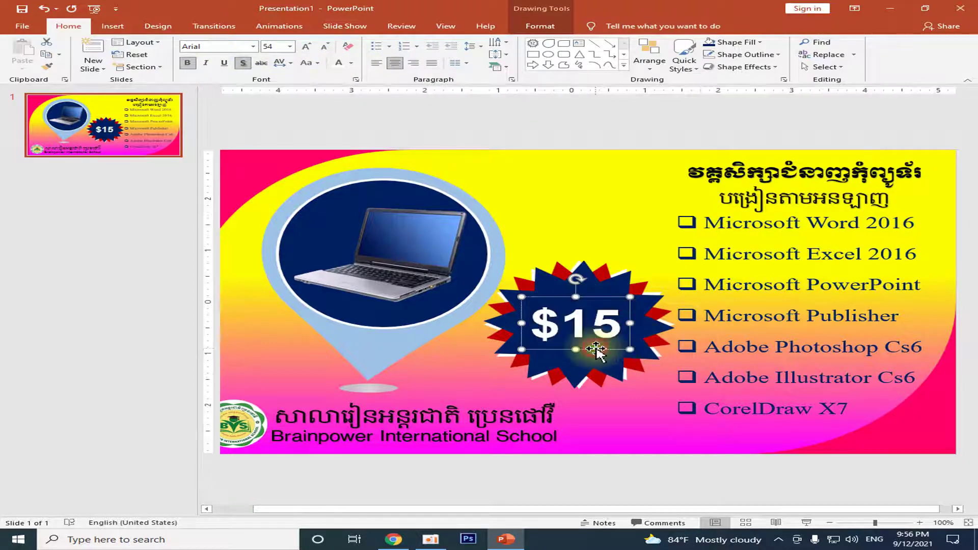
{"action": "left_click", "coordinate": [594, 349]}
{"action": "left_click_drag", "start_coordinate": [530, 318], "coordinate": [609, 346]}
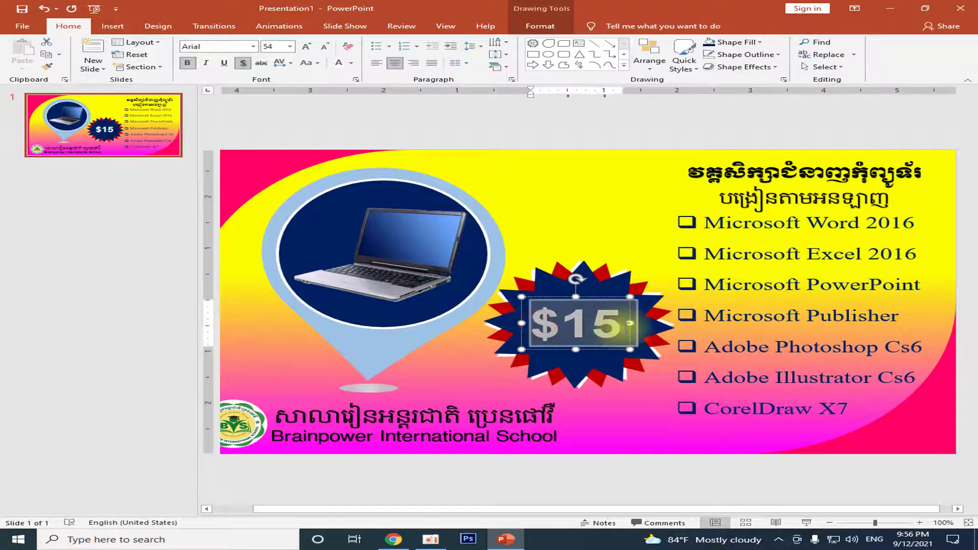
{"action": "left_click", "coordinate": [351, 64]}
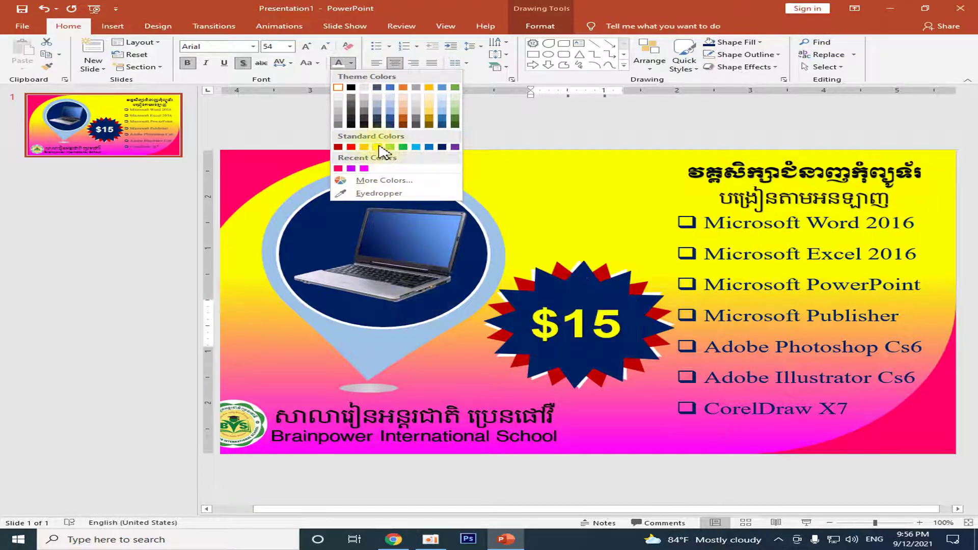
{"action": "left_click", "coordinate": [377, 147]}
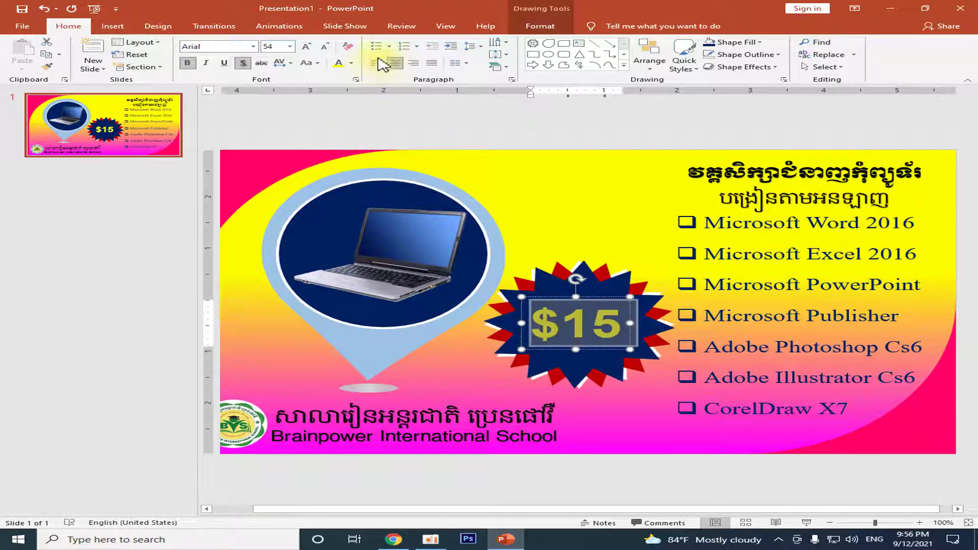
{"action": "left_click", "coordinate": [305, 47]}
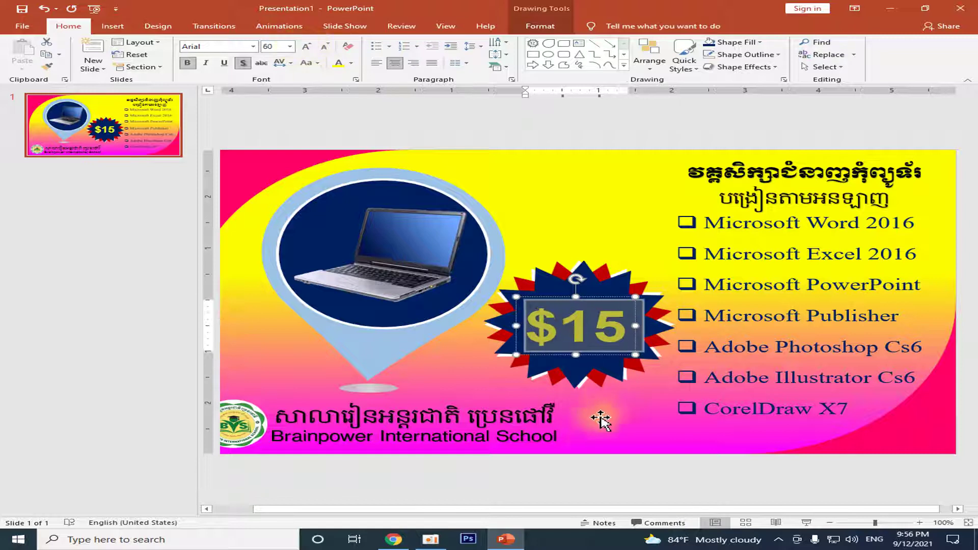
Step: Nudge the $15 box so it is centred on the star
{"action": "left_click", "coordinate": [595, 460]}
{"action": "left_click", "coordinate": [594, 355]}
{"action": "left_click_drag", "start_coordinate": [595, 355], "coordinate": [595, 351]}
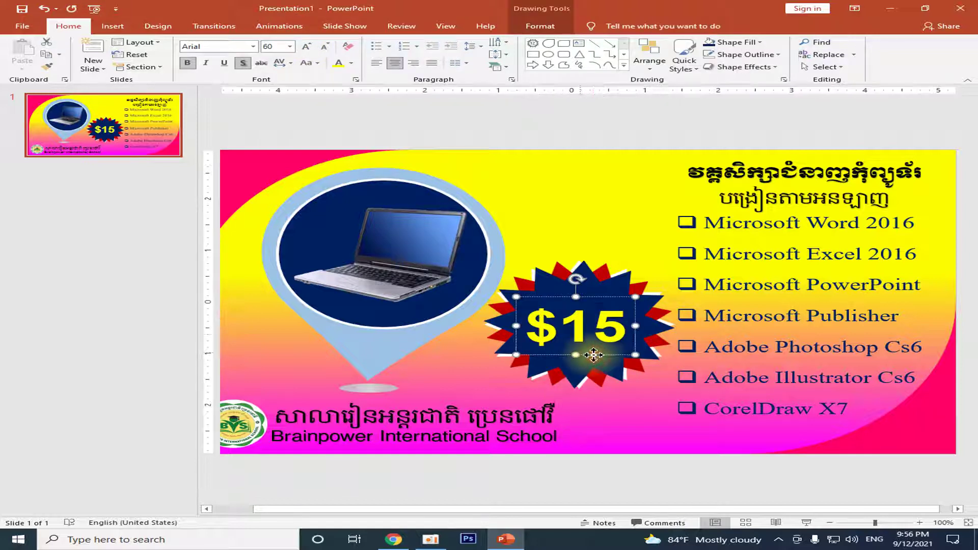
{"action": "left_click_drag", "start_coordinate": [594, 351], "coordinate": [594, 352]}
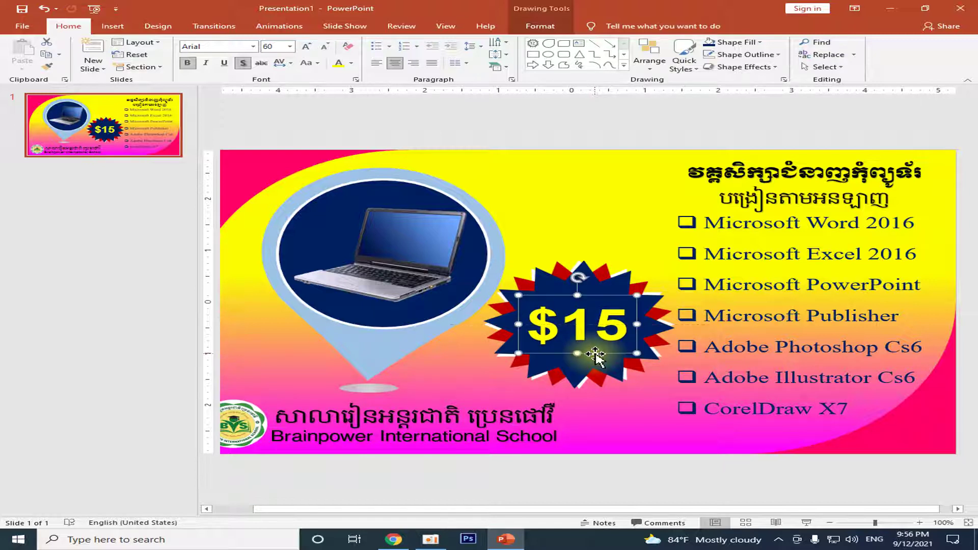
{"action": "left_click", "coordinate": [594, 467]}
Step: Draw a parallelogram at the top of the slide and stretch it into a slanted stripe
{"action": "left_click", "coordinate": [112, 26]}
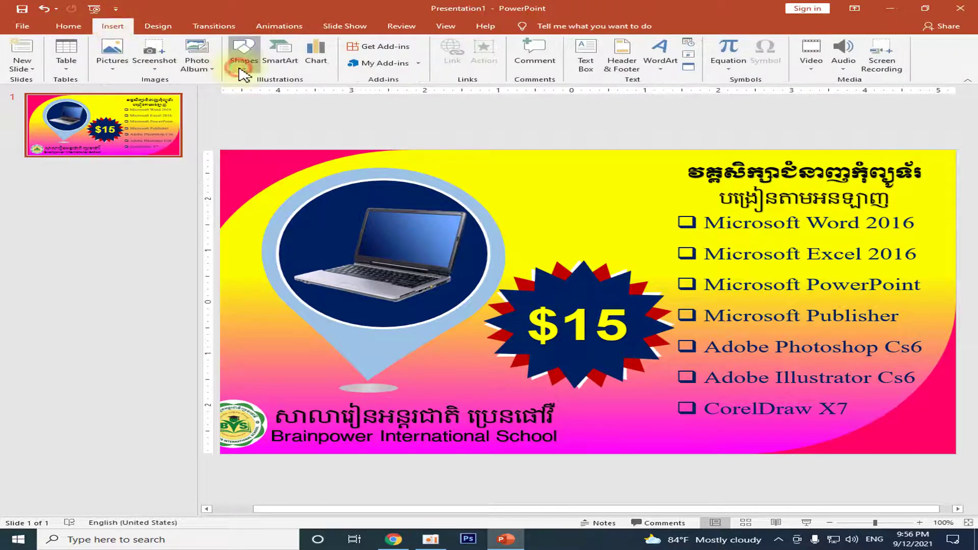
{"action": "left_click", "coordinate": [244, 56]}
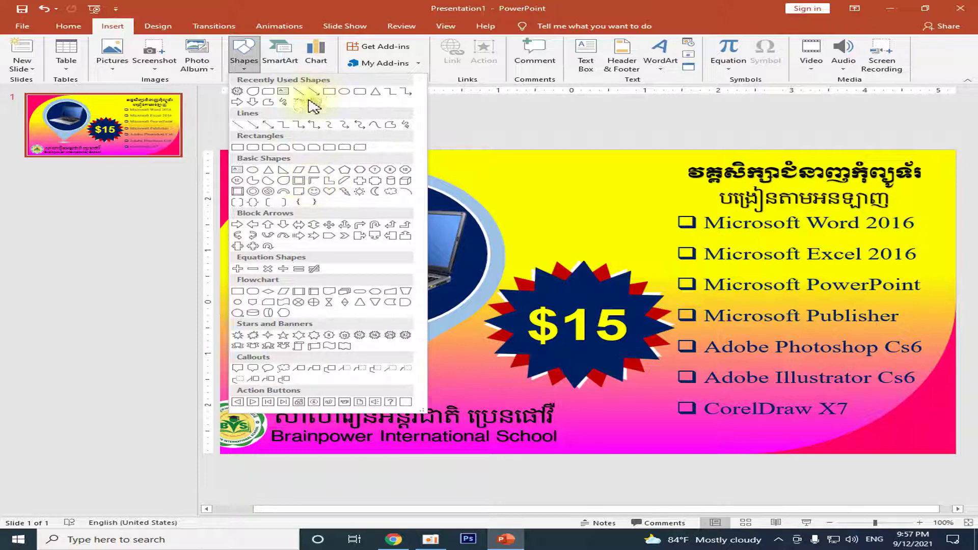
{"action": "left_click", "coordinate": [336, 184]}
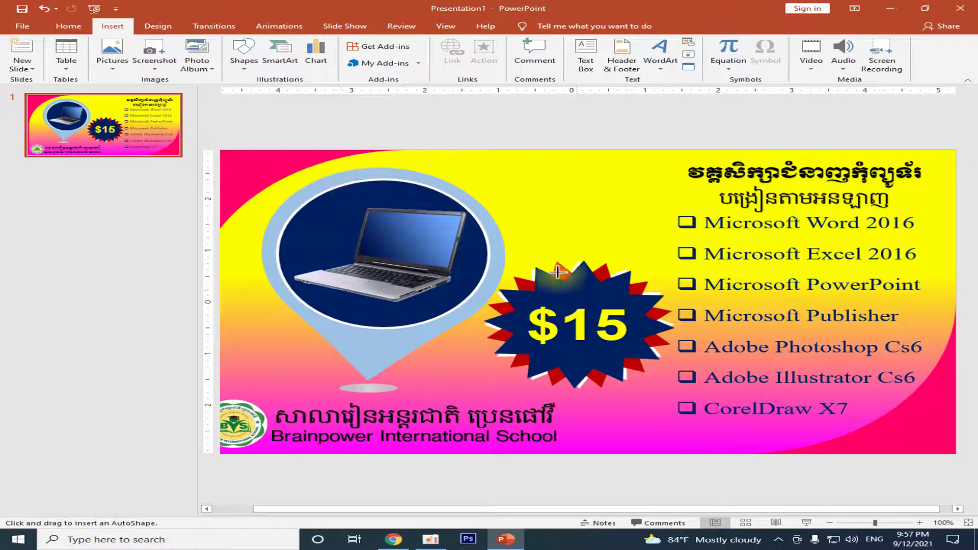
{"action": "mouse_move", "coordinate": [524, 236]}
{"action": "left_mouse_down"}
{"action": "mouse_move", "coordinate": [662, 177]}
{"action": "mouse_move", "coordinate": [680, 149]}
{"action": "left_mouse_up"}
{"action": "mouse_move", "coordinate": [525, 236]}
{"action": "left_mouse_down"}
{"action": "mouse_move", "coordinate": [537, 247]}
{"action": "mouse_move", "coordinate": [526, 265]}
{"action": "left_mouse_up"}
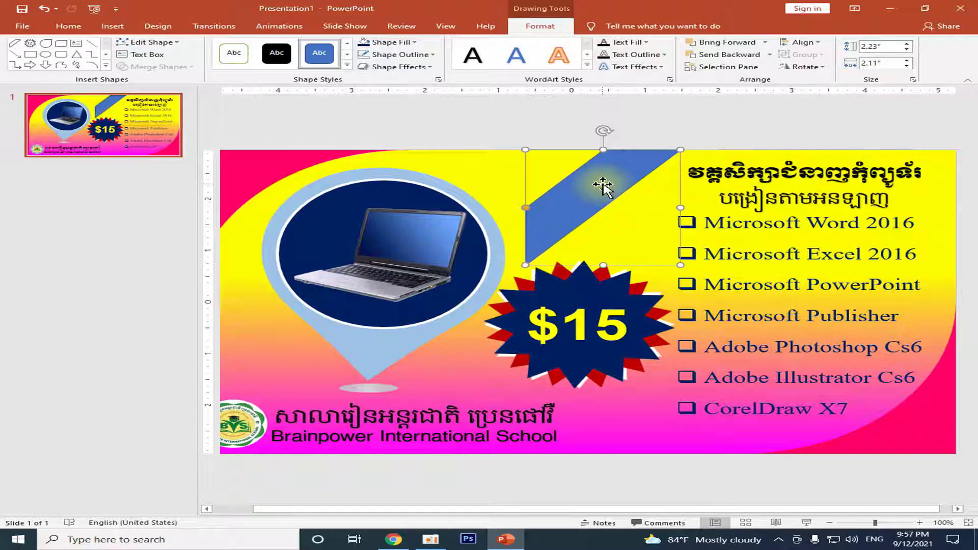
Step: Fill the stripe with the recent pinkish-red colour
{"action": "left_click", "coordinate": [390, 43]}
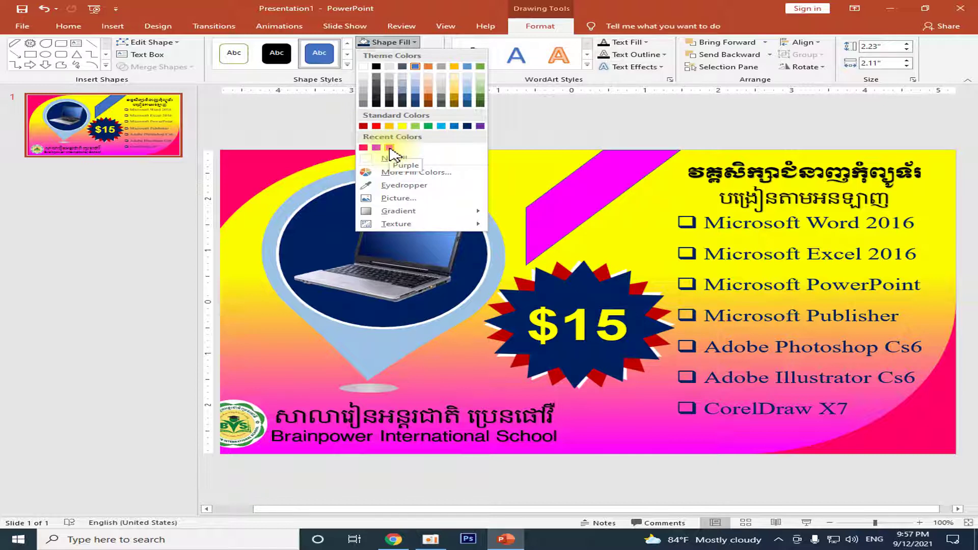
{"action": "left_click", "coordinate": [363, 148]}
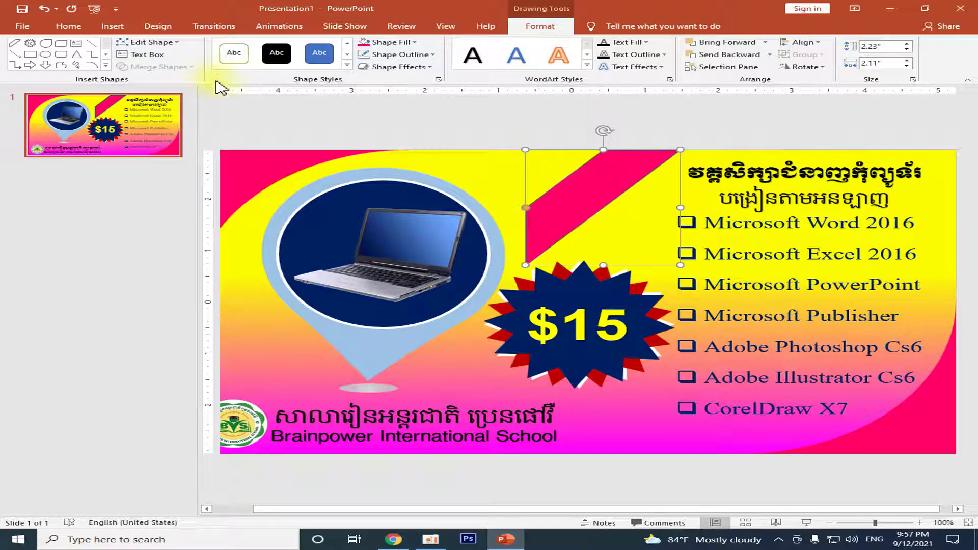
{"action": "left_click", "coordinate": [312, 130]}
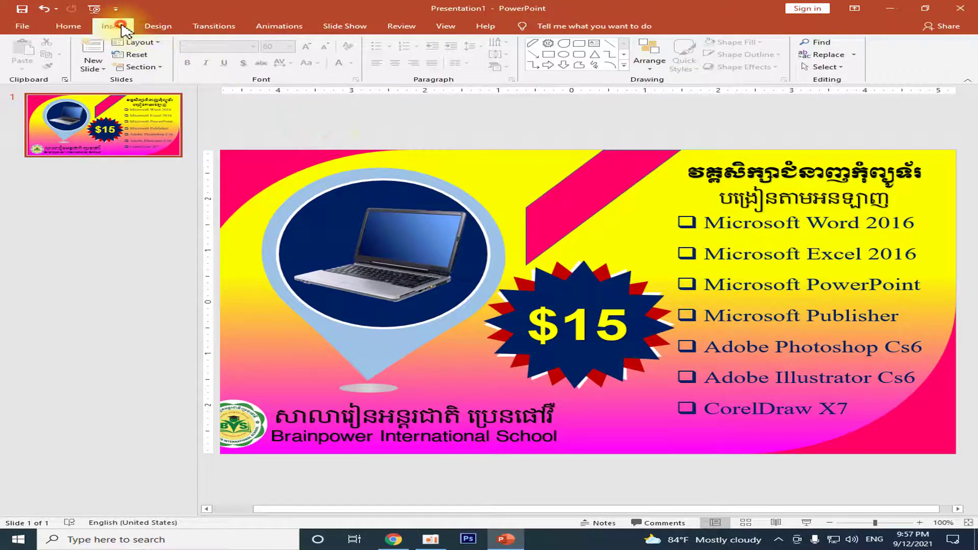
Step: Draw a right triangle below the pink stripe
{"action": "left_click", "coordinate": [112, 26]}
{"action": "left_click", "coordinate": [244, 54]}
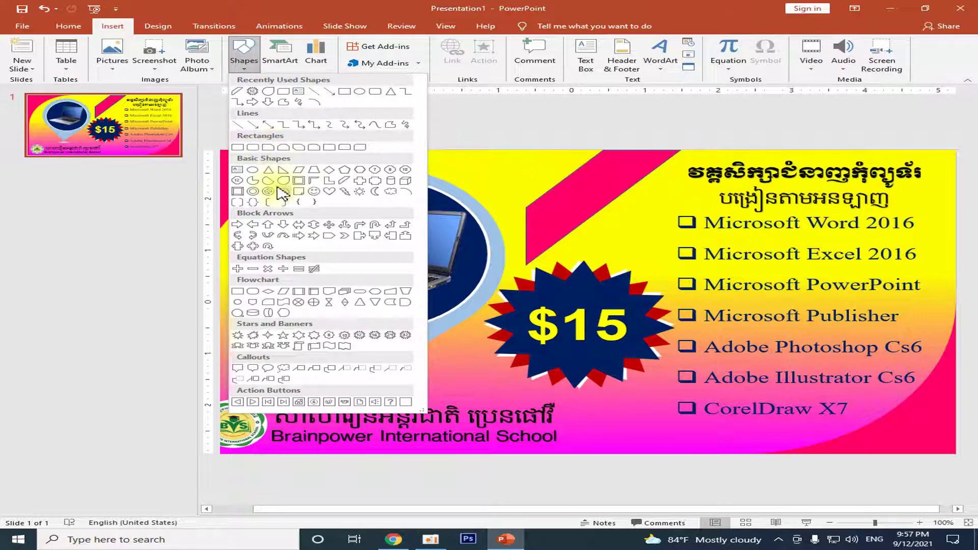
{"action": "left_click", "coordinate": [283, 171]}
{"action": "mouse_move", "coordinate": [526, 208]}
{"action": "left_mouse_down"}
{"action": "mouse_move", "coordinate": [578, 261]}
{"action": "mouse_move", "coordinate": [648, 261]}
{"action": "left_mouse_up"}
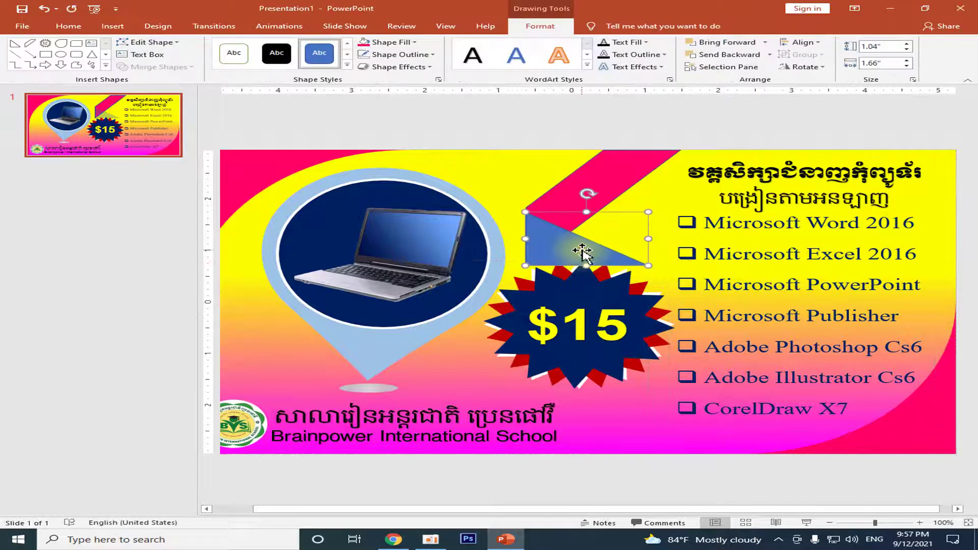
{"action": "left_click_drag", "start_coordinate": [581, 244], "coordinate": [585, 265]}
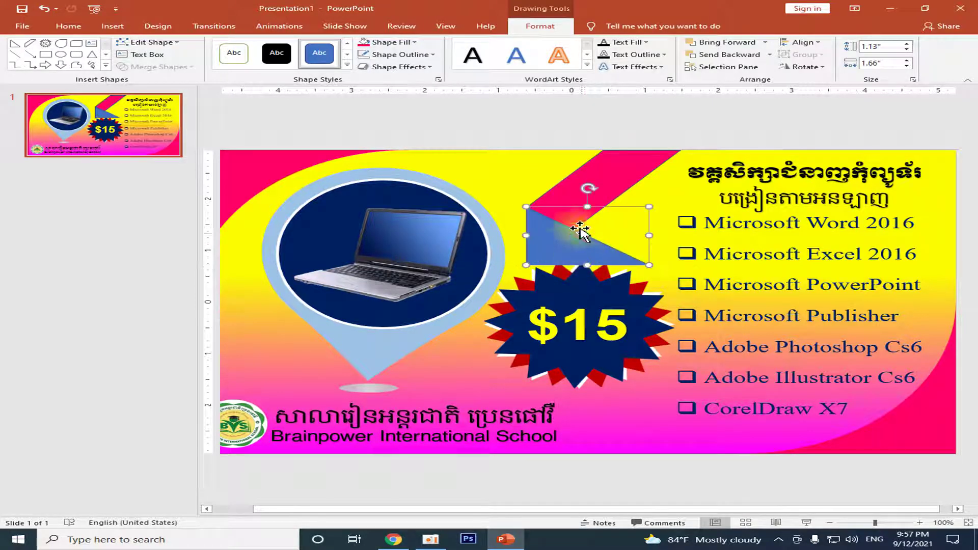
Step: Make the triangle solid black with no outline
{"action": "left_click", "coordinate": [390, 43]}
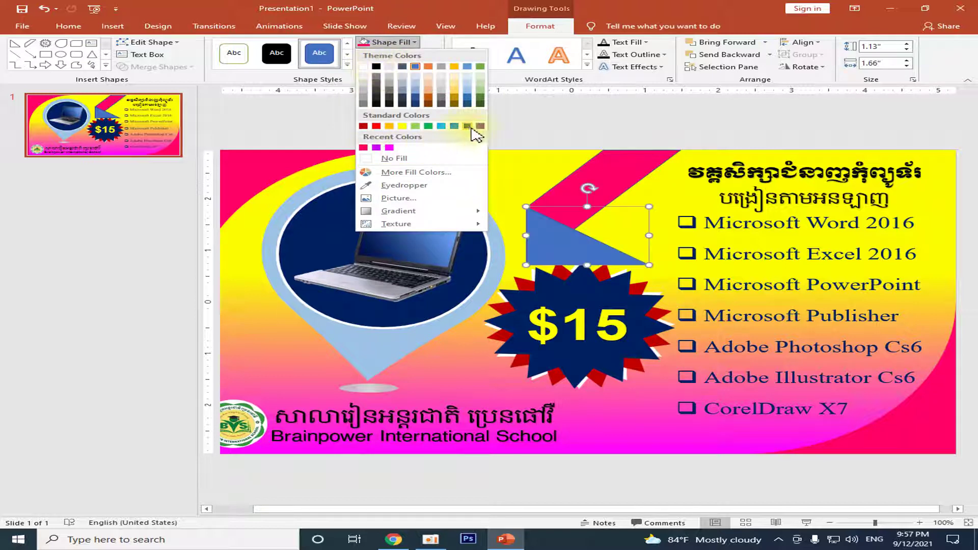
{"action": "left_click", "coordinate": [467, 126]}
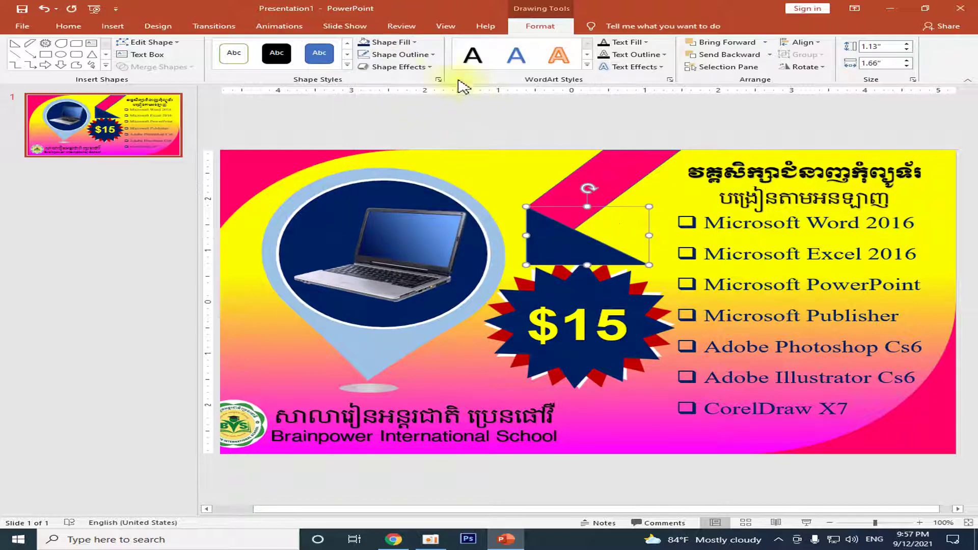
{"action": "left_click", "coordinate": [413, 42]}
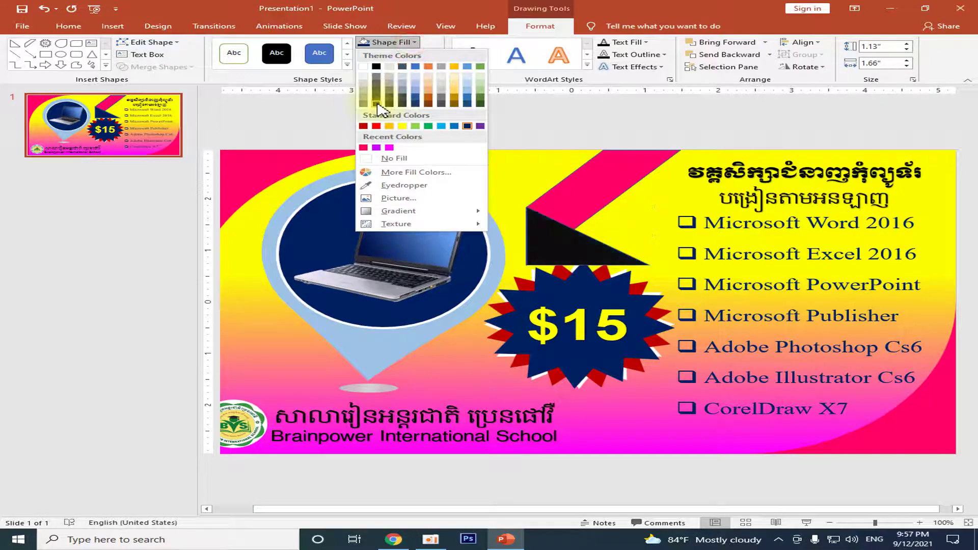
{"action": "left_click", "coordinate": [377, 107]}
{"action": "left_click", "coordinate": [432, 55]}
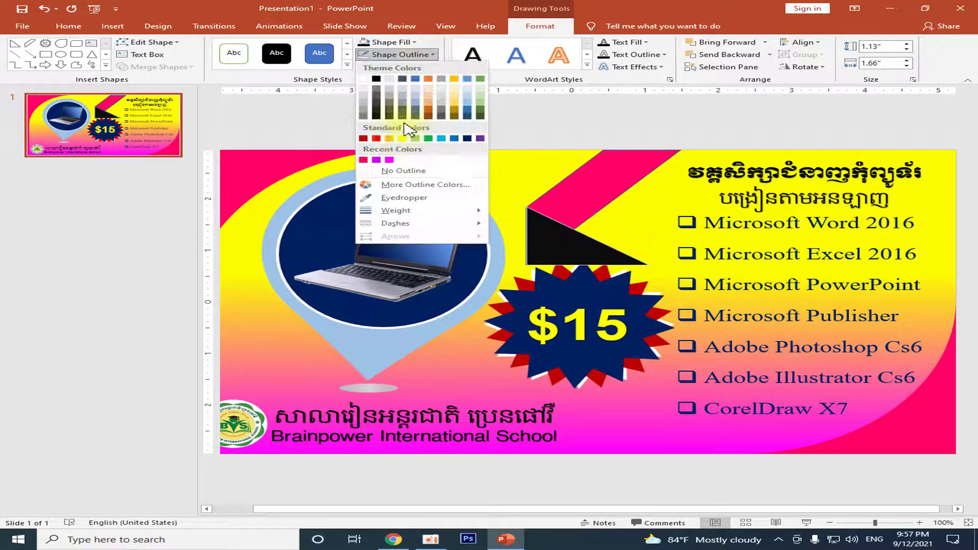
{"action": "left_click", "coordinate": [402, 168]}
{"action": "left_click", "coordinate": [491, 159]}
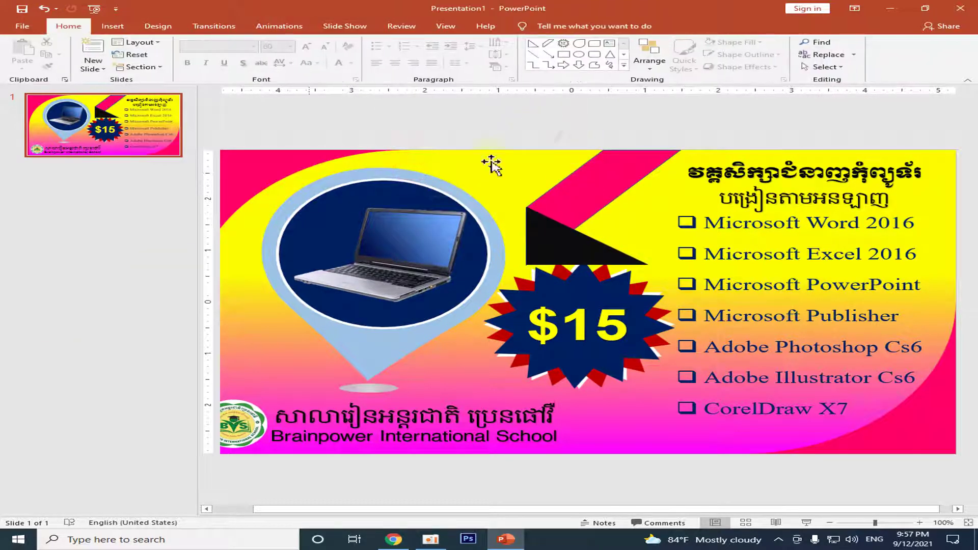
{"action": "left_click", "coordinate": [570, 222]}
{"action": "left_click", "coordinate": [540, 26]}
{"action": "left_click", "coordinate": [397, 54]}
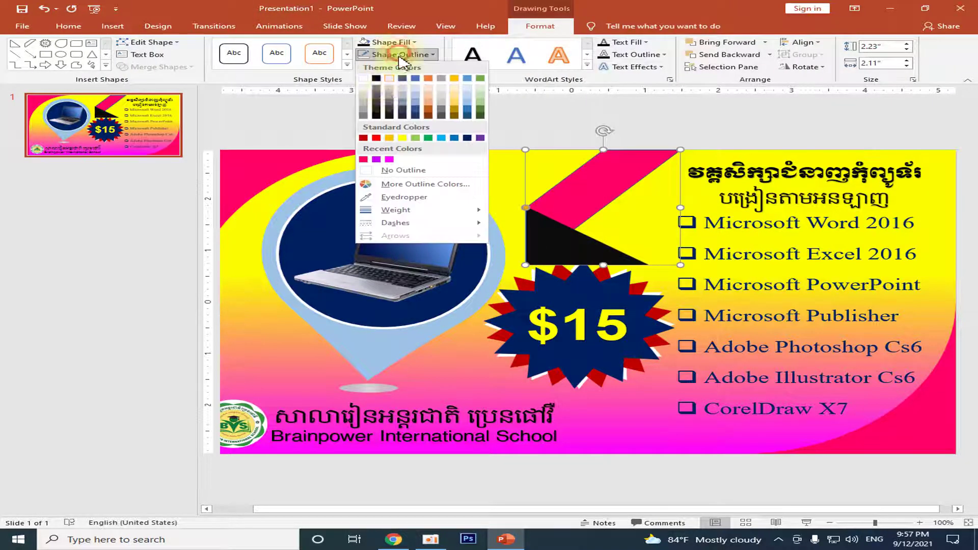
{"action": "left_click", "coordinate": [383, 171]}
{"action": "left_click", "coordinate": [561, 133]}
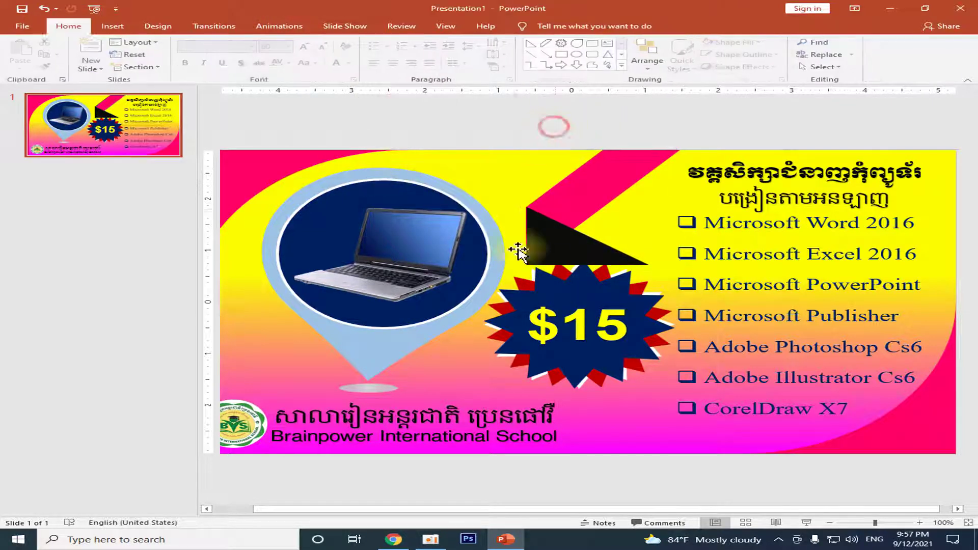
Step: Group the $15 text with its starburst and nudge the group down
{"action": "left_click", "coordinate": [591, 369], "text": "shift"}
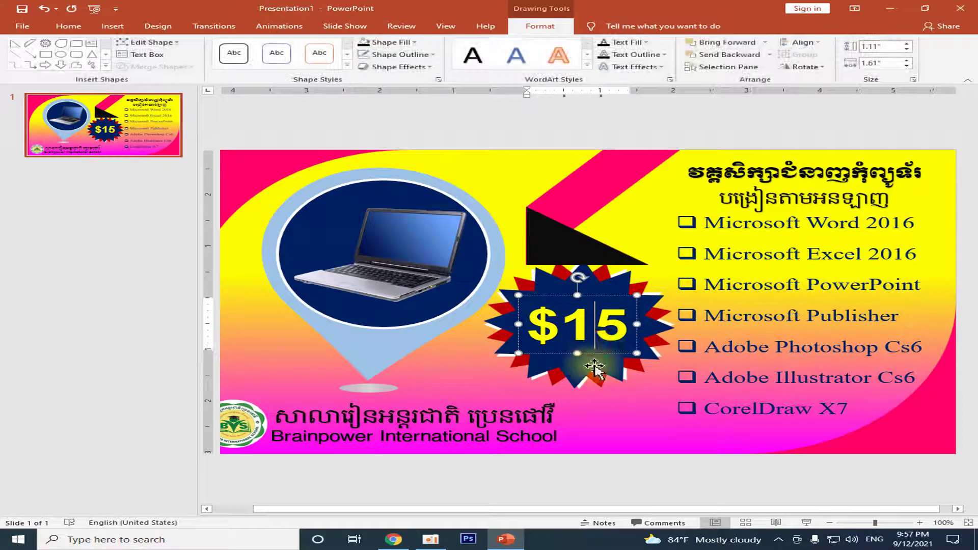
{"action": "left_click", "coordinate": [820, 54]}
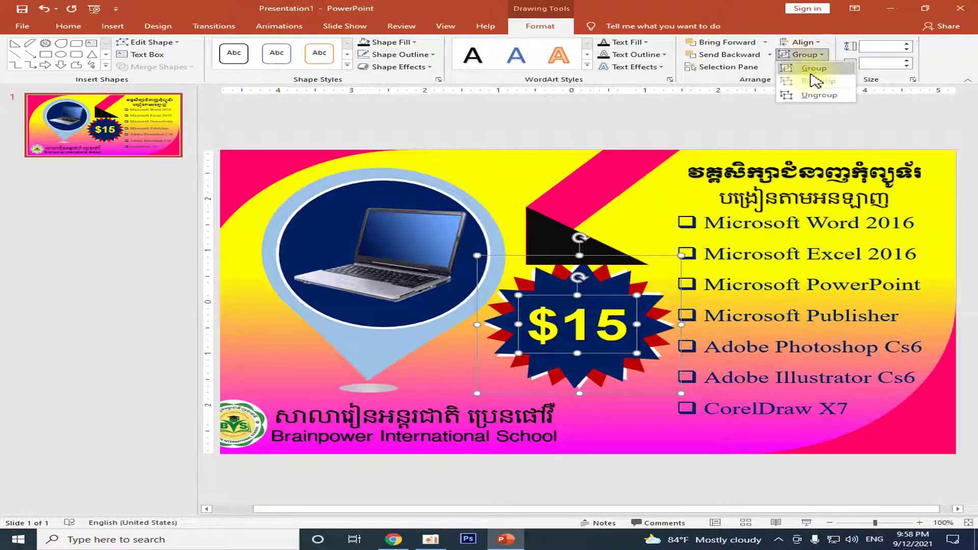
{"action": "left_click", "coordinate": [811, 77]}
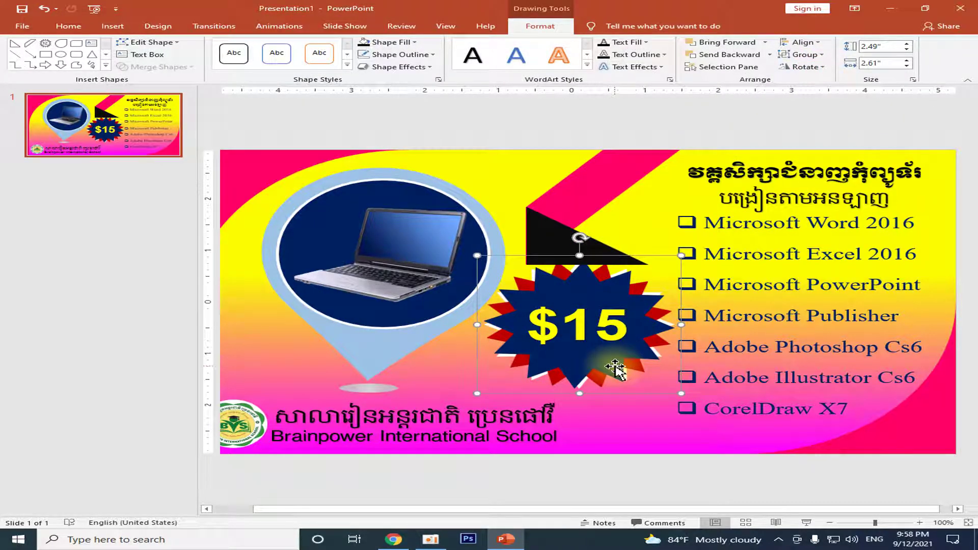
{"action": "key", "text": "Down"}
{"action": "key", "text": "Down"}
{"action": "key", "text": "Down"}
{"action": "key", "text": "Down"}
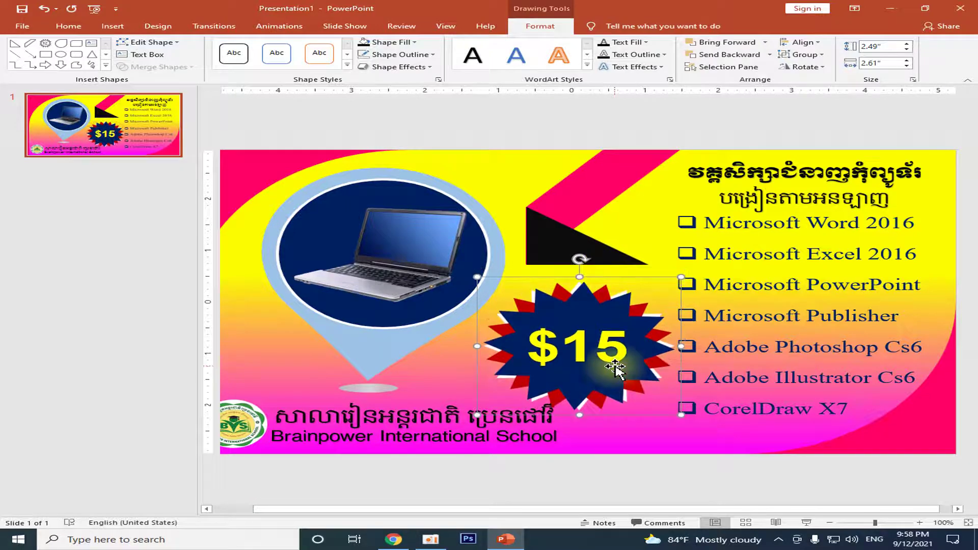
Step: Nudge the star group back up and shift the black triangle right under the stripe
{"action": "key", "text": "Up"}
{"action": "key", "text": "Up"}
{"action": "left_click", "coordinate": [611, 252]}
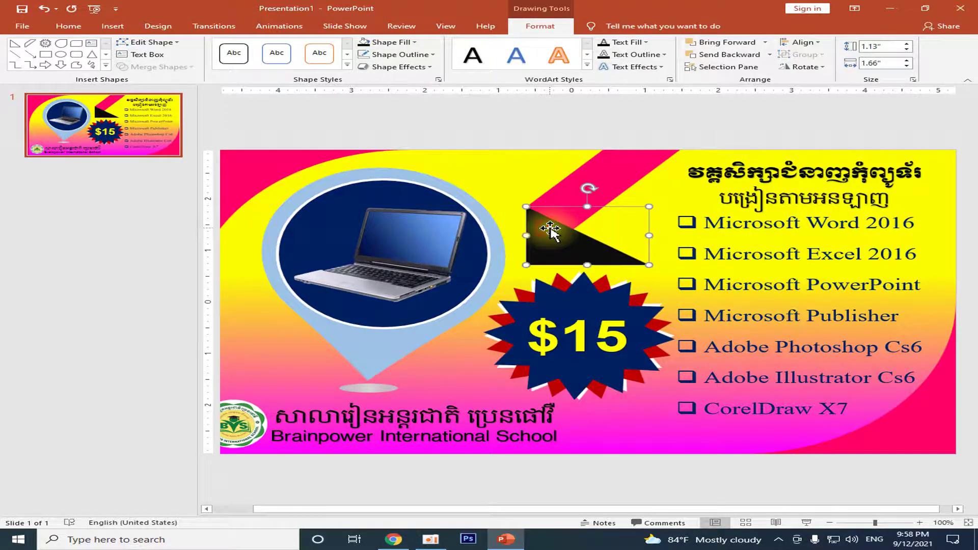
{"action": "left_click_drag", "start_coordinate": [550, 228], "coordinate": [557, 233]}
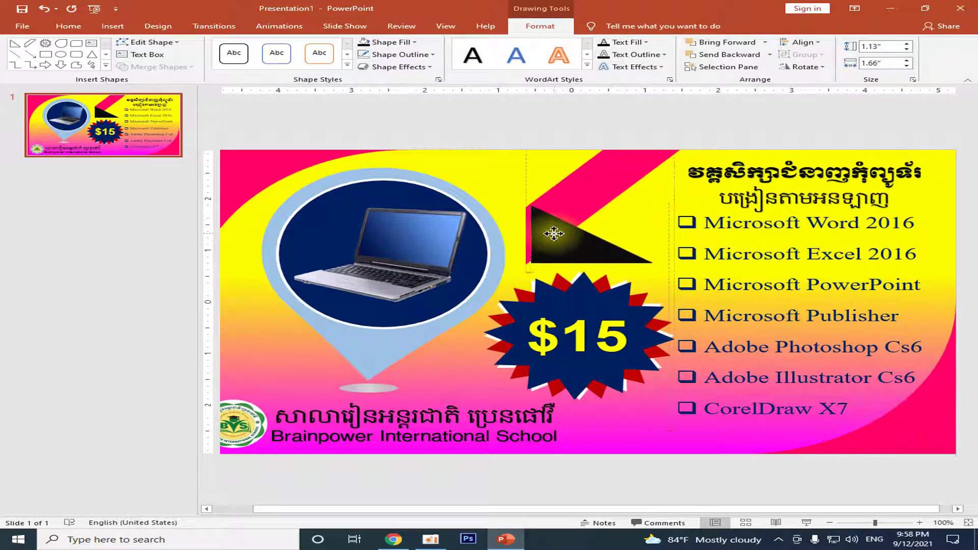
{"action": "left_click_drag", "start_coordinate": [549, 233], "coordinate": [549, 232]}
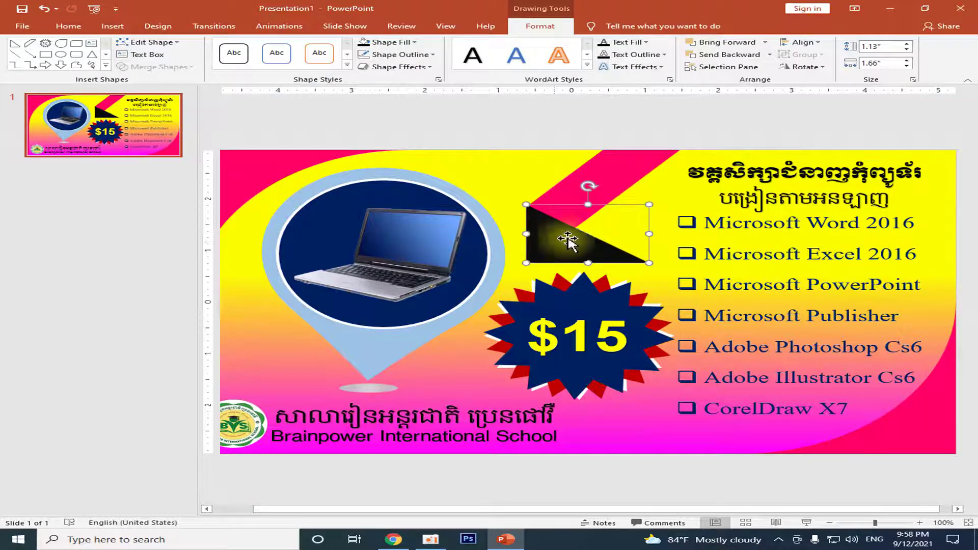
Step: Zoom in and adjust the triangle's height so its top edge meets the pink stripe
{"action": "left_click", "coordinate": [920, 523]}
{"action": "left_click", "coordinate": [919, 523]}
{"action": "left_click", "coordinate": [919, 523]}
{"action": "left_click", "coordinate": [920, 523]}
{"action": "left_click", "coordinate": [920, 523]}
{"action": "left_click_drag", "start_coordinate": [595, 186], "coordinate": [591, 204]}
{"action": "left_click_drag", "start_coordinate": [564, 251], "coordinate": [557, 256]}
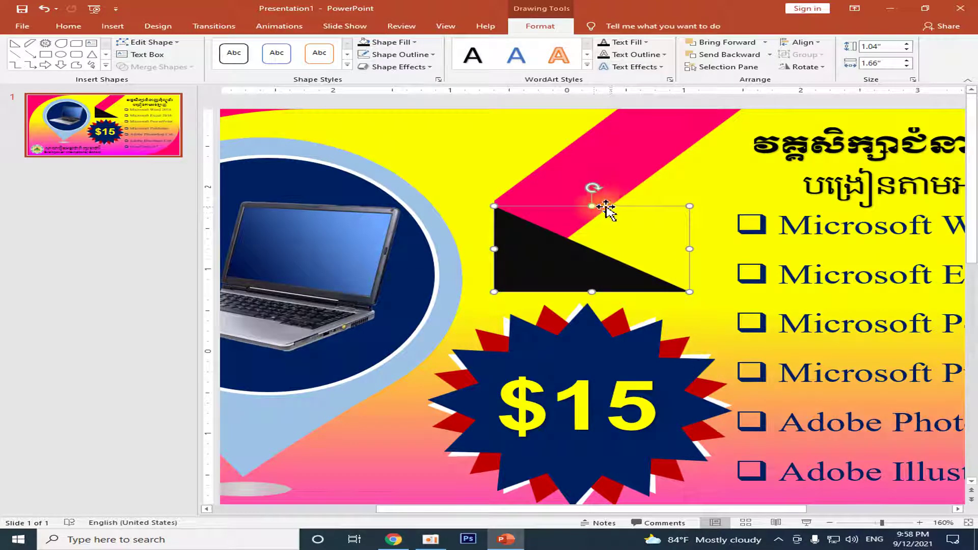
{"action": "left_click_drag", "start_coordinate": [591, 206], "coordinate": [591, 199]}
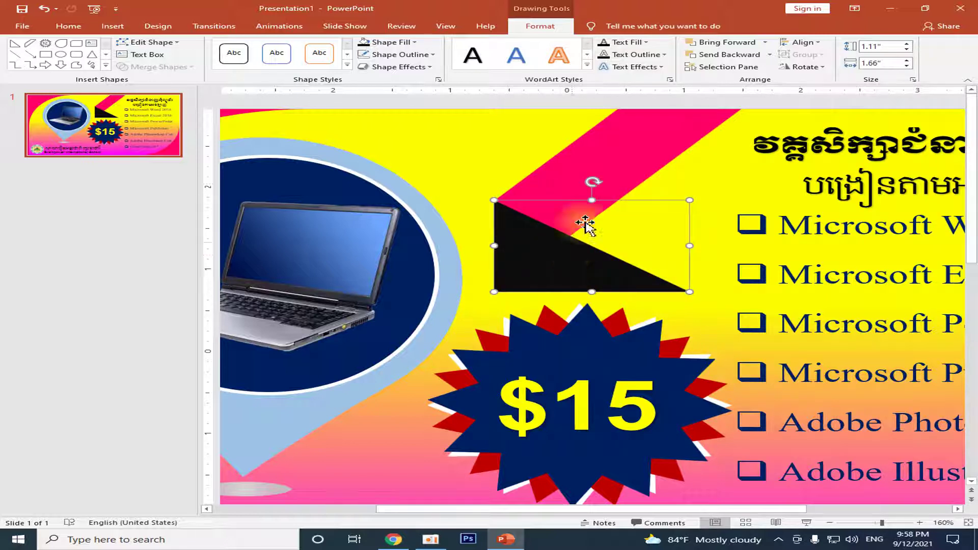
{"action": "left_click", "coordinate": [610, 169]}
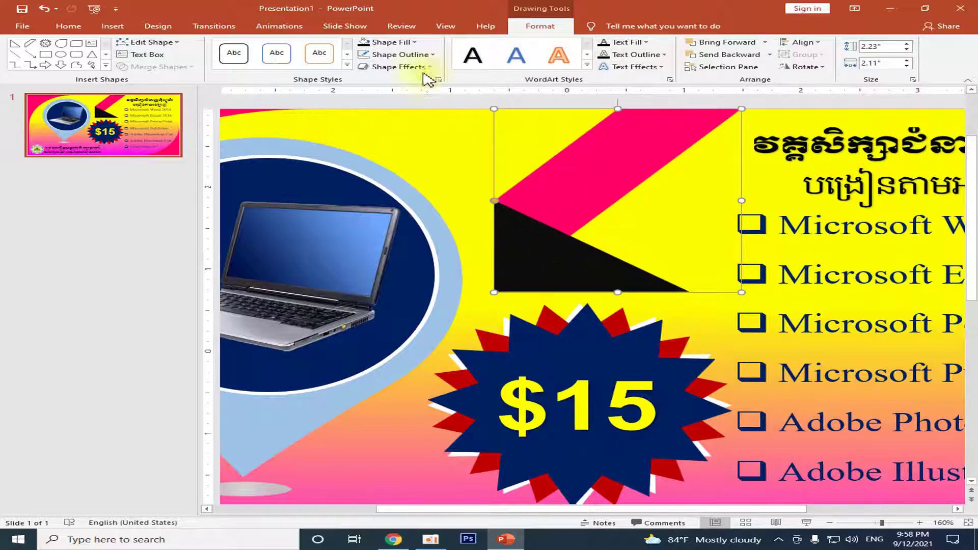
Step: Give the pink stripe a dark gradient fill and the triangle a light grey gradient
{"action": "left_click", "coordinate": [415, 42]}
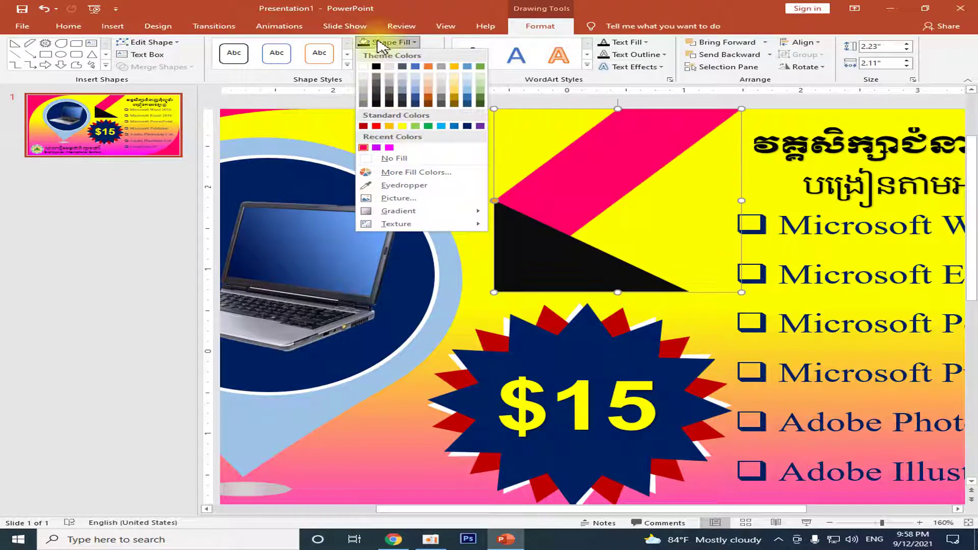
{"action": "mouse_move", "coordinate": [412, 211]}
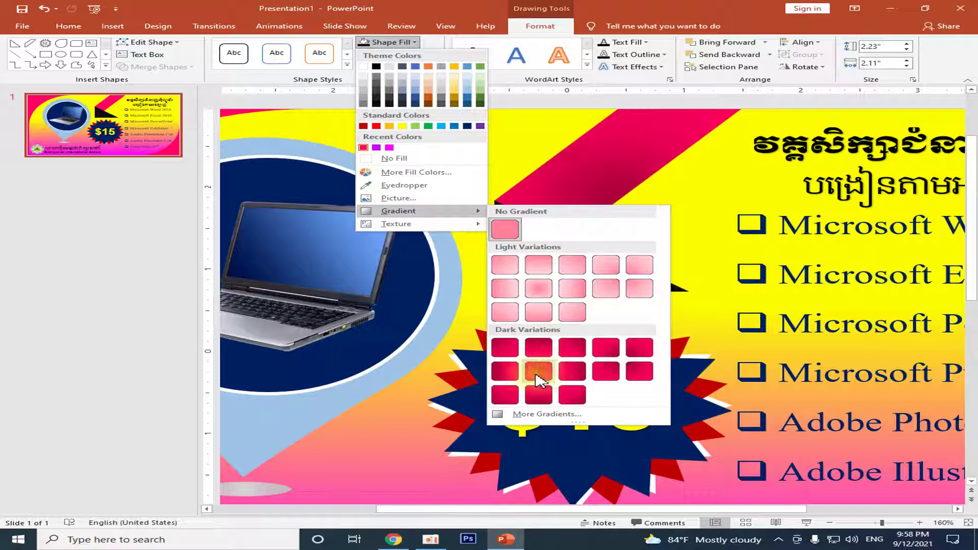
{"action": "left_click", "coordinate": [505, 390]}
{"action": "left_click", "coordinate": [556, 270]}
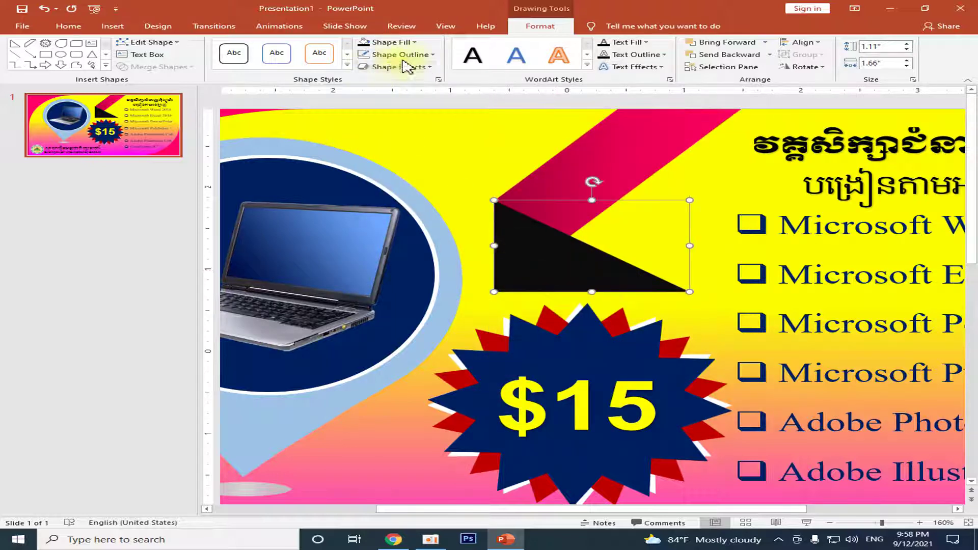
{"action": "left_click", "coordinate": [405, 42]}
{"action": "mouse_move", "coordinate": [408, 210]}
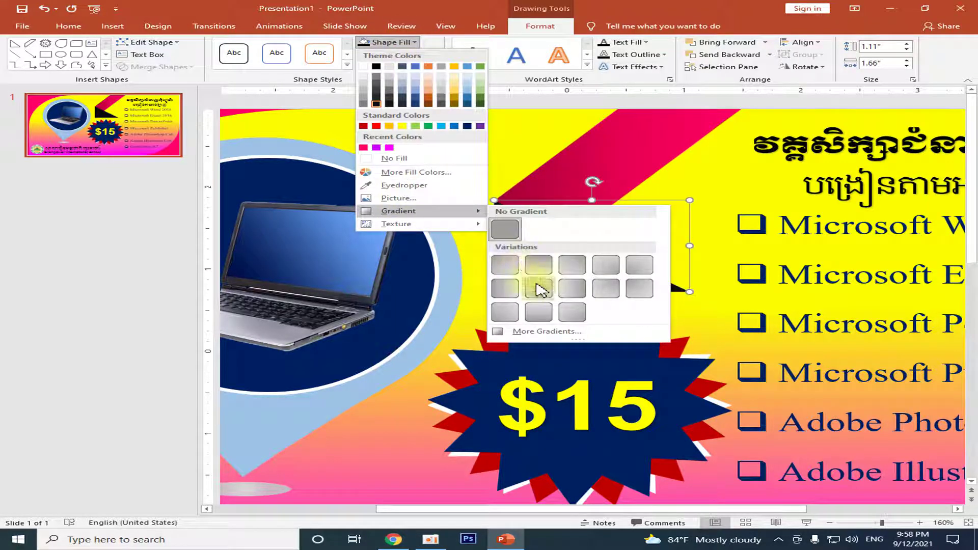
{"action": "left_click", "coordinate": [605, 288]}
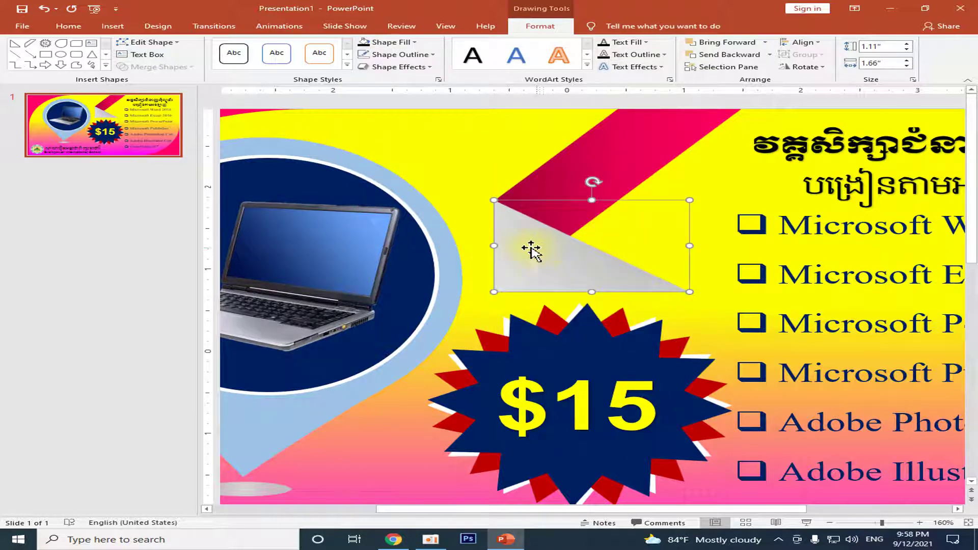
{"action": "left_click", "coordinate": [481, 168]}
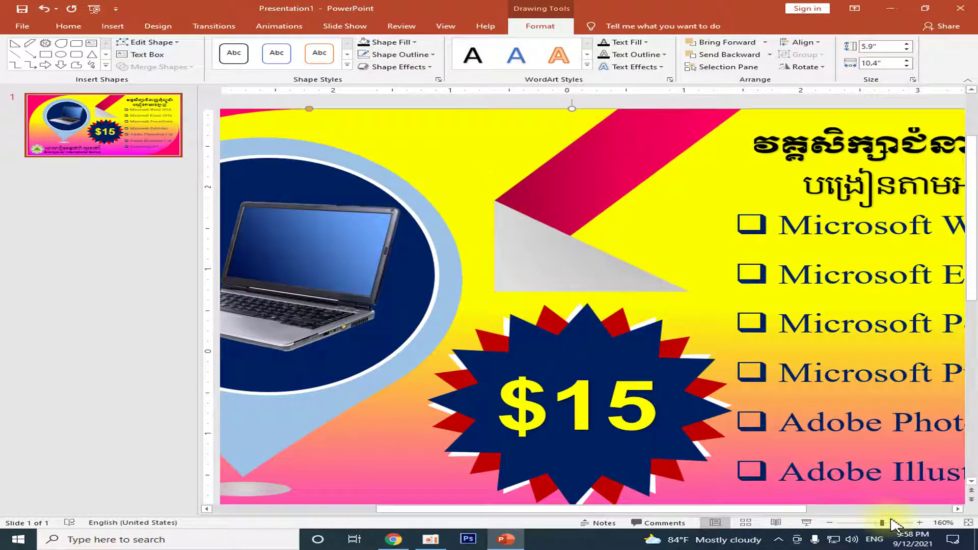
{"action": "left_click_drag", "start_coordinate": [878, 526], "coordinate": [874, 523]}
{"action": "left_click", "coordinate": [621, 127]}
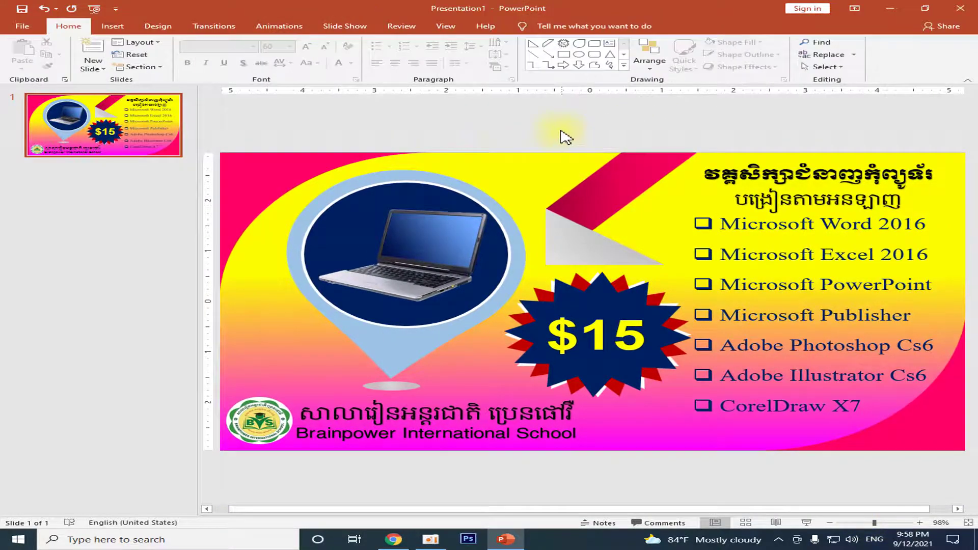
Step: Group the pink stripe and grey triangle into a single fold shape
{"action": "left_click_drag", "start_coordinate": [472, 119], "coordinate": [704, 279]}
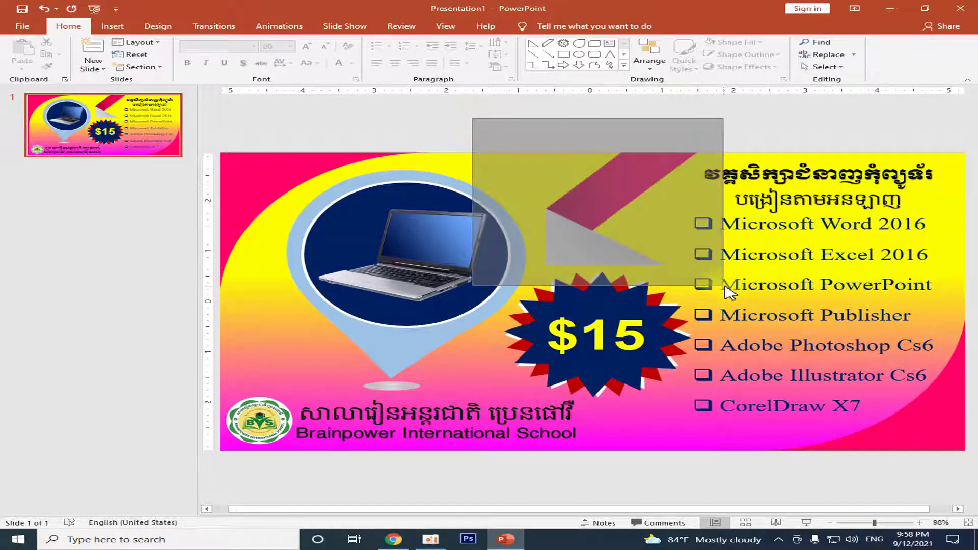
{"action": "left_click", "coordinate": [805, 55]}
{"action": "left_click", "coordinate": [813, 68]}
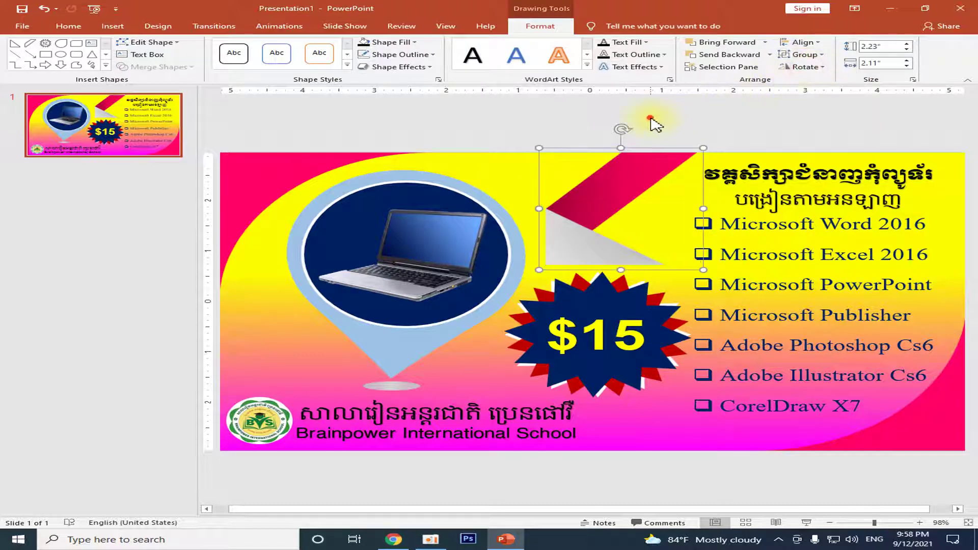
{"action": "left_click", "coordinate": [651, 123]}
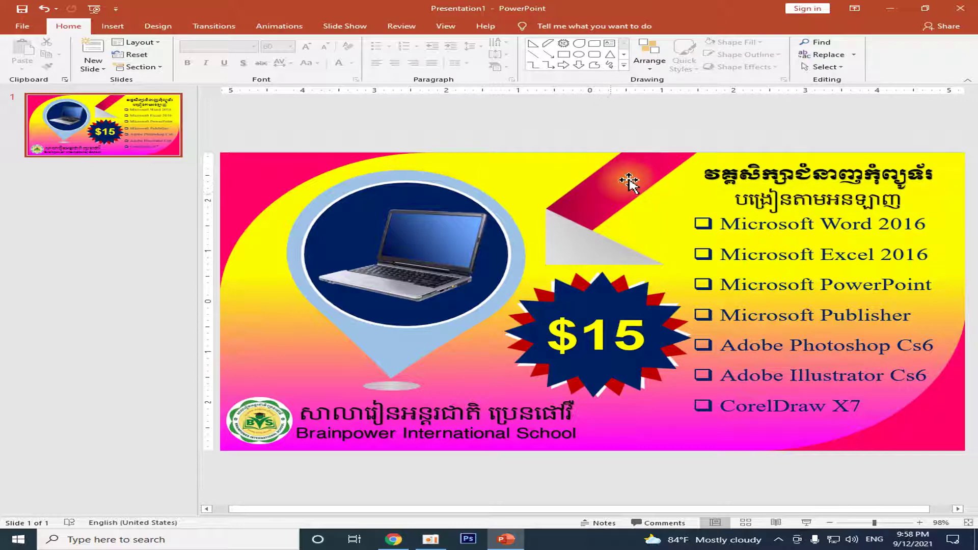
Step: Ungroup the $15 text from the starburst and select the price text
{"action": "left_click", "coordinate": [600, 344]}
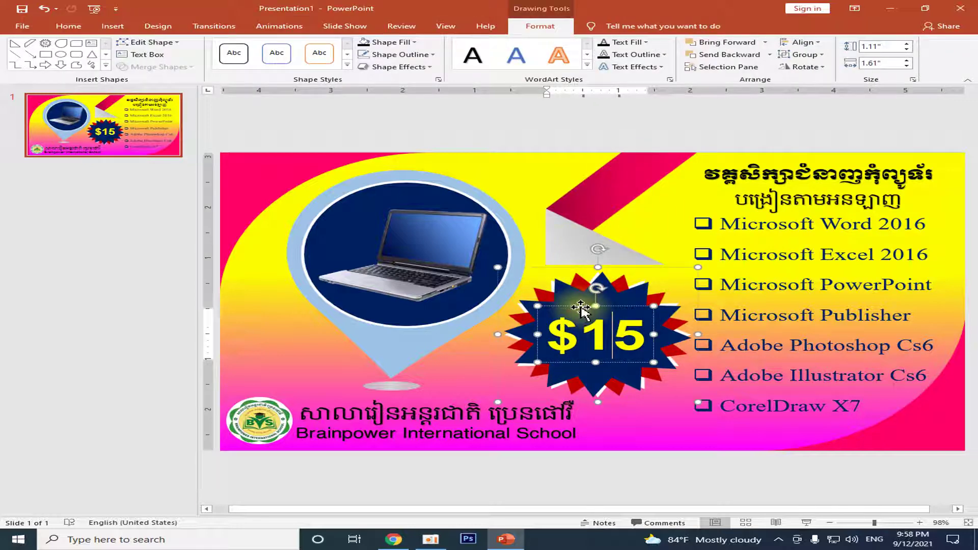
{"action": "left_click", "coordinate": [804, 55]}
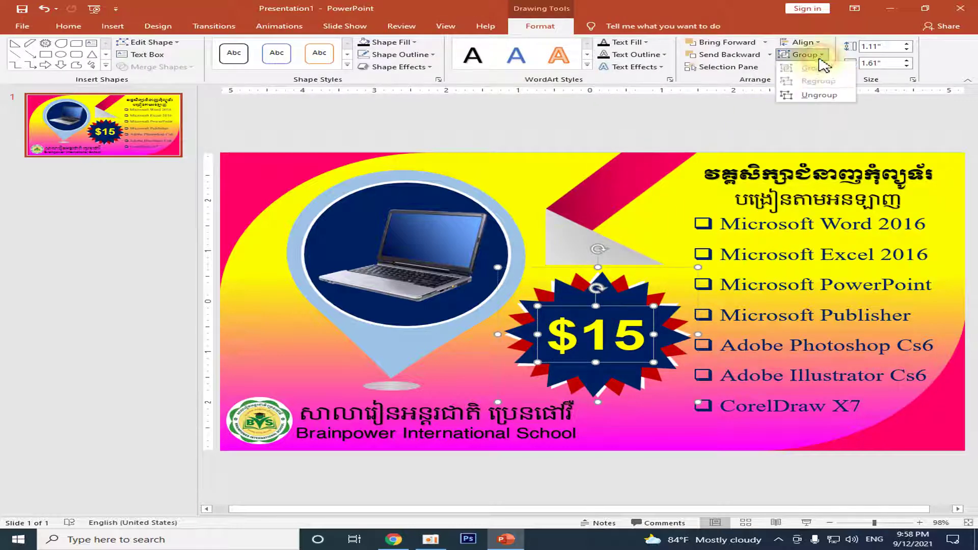
{"action": "left_click", "coordinate": [807, 96]}
{"action": "left_click", "coordinate": [698, 144]}
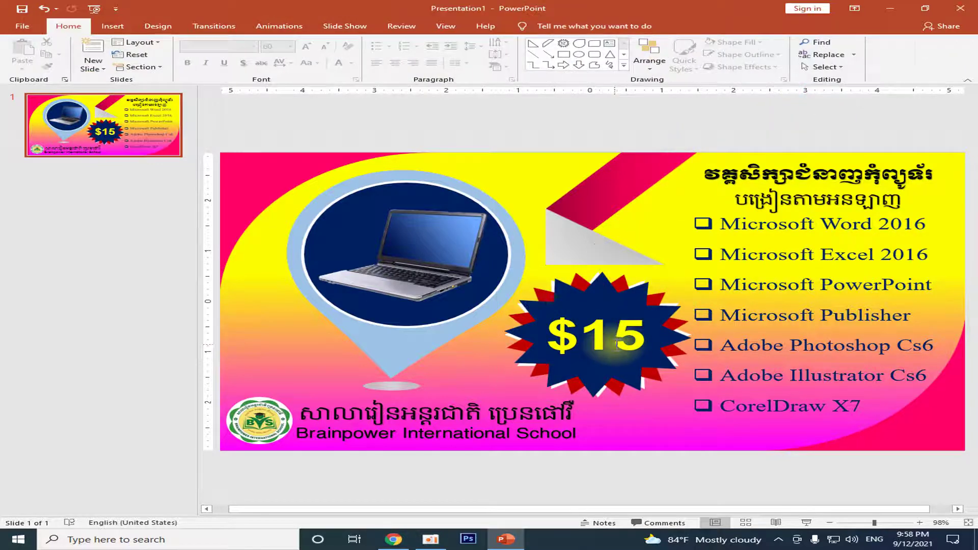
{"action": "left_click", "coordinate": [613, 329]}
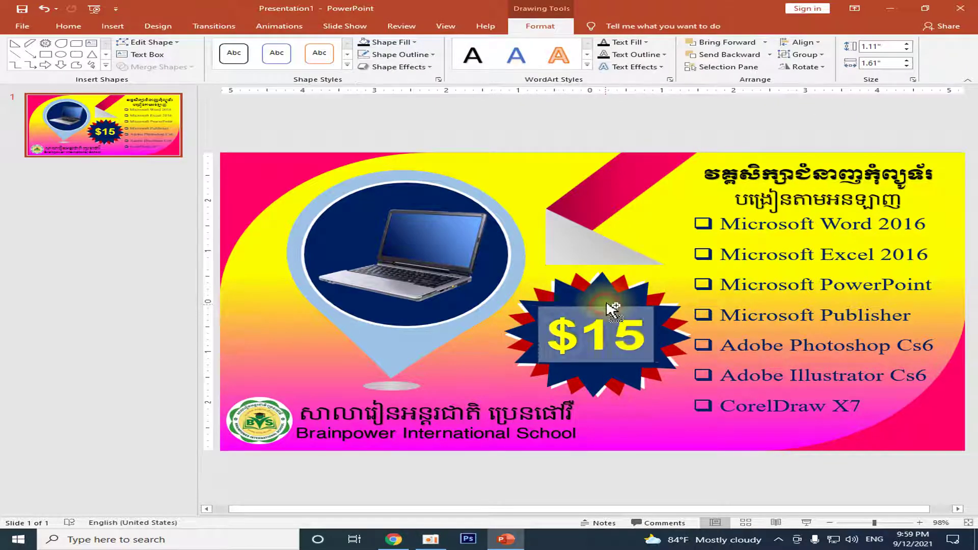
Step: Copy the $15 text and place the angled copy along the ribbon
{"action": "mouse_move", "coordinate": [611, 312]}
{"action": "left_mouse_down"}
{"action": "mouse_move", "coordinate": [637, 168]}
{"action": "mouse_move", "coordinate": [578, 168]}
{"action": "left_mouse_up"}
{"action": "left_click_drag", "start_coordinate": [640, 224], "coordinate": [627, 220]}
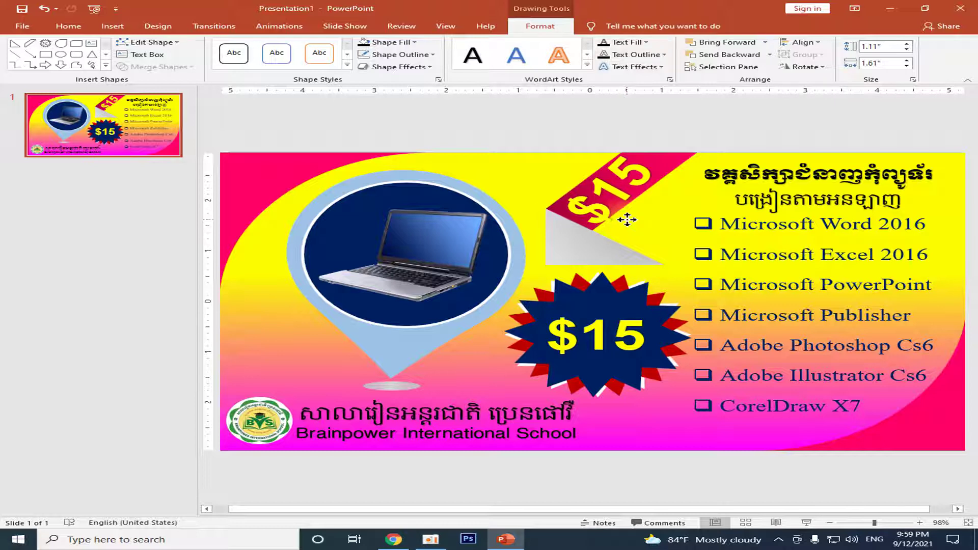
{"action": "left_click", "coordinate": [598, 213]}
{"action": "left_click_drag", "start_coordinate": [607, 224], "coordinate": [616, 229]}
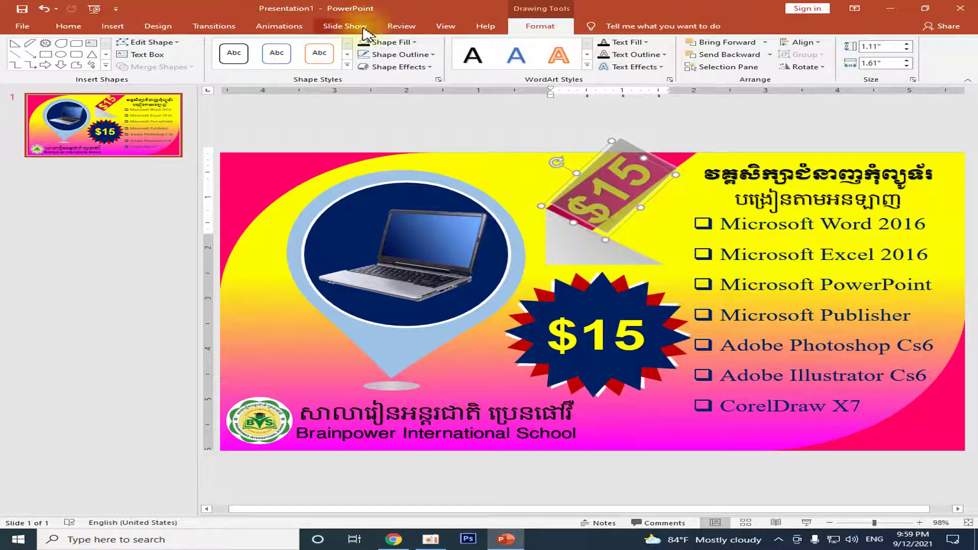
Step: Shrink the ribbon's $15 to 48 pt, fine-tune its placement, then copy the price again
{"action": "left_click", "coordinate": [81, 28]}
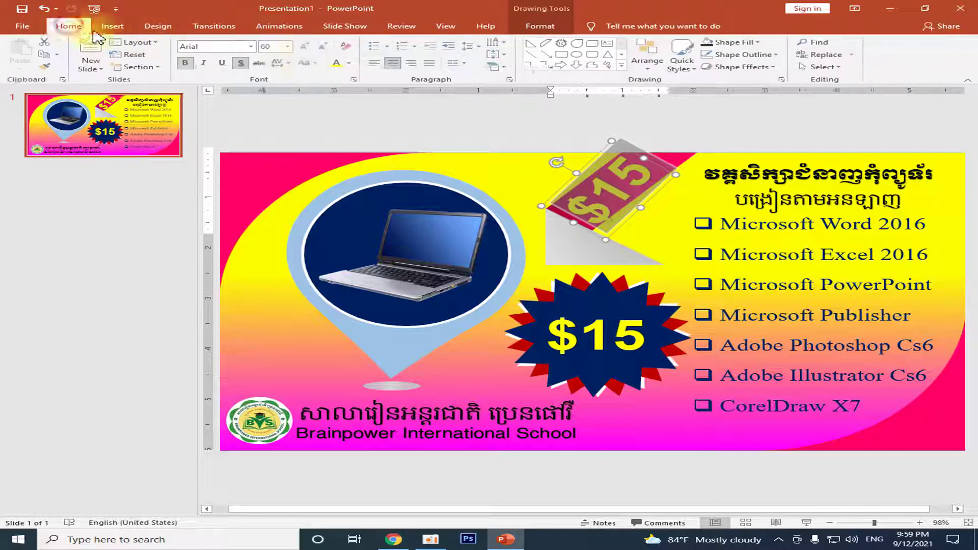
{"action": "left_click", "coordinate": [324, 47]}
{"action": "left_click", "coordinate": [324, 46]}
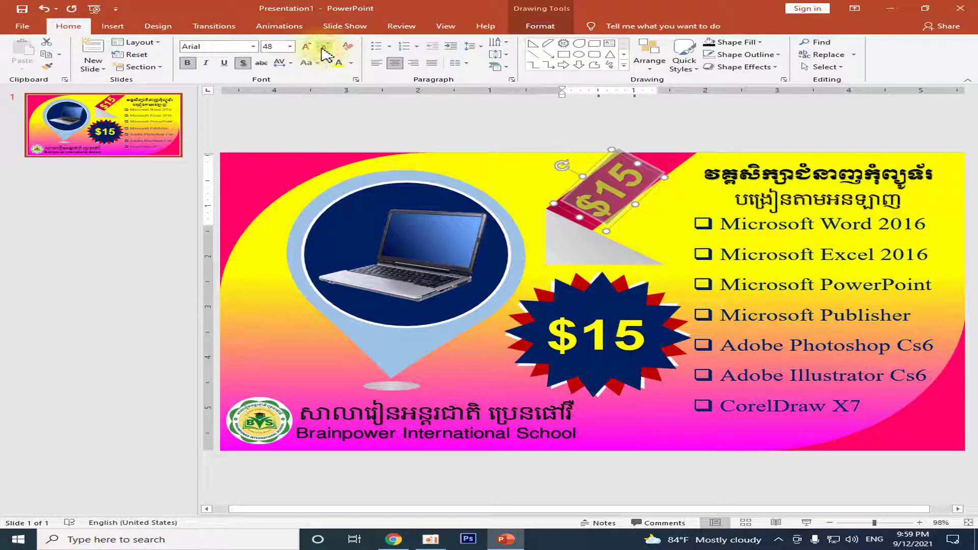
{"action": "left_click", "coordinate": [501, 132]}
{"action": "left_click", "coordinate": [611, 205]}
{"action": "left_click_drag", "start_coordinate": [578, 213], "coordinate": [642, 168]}
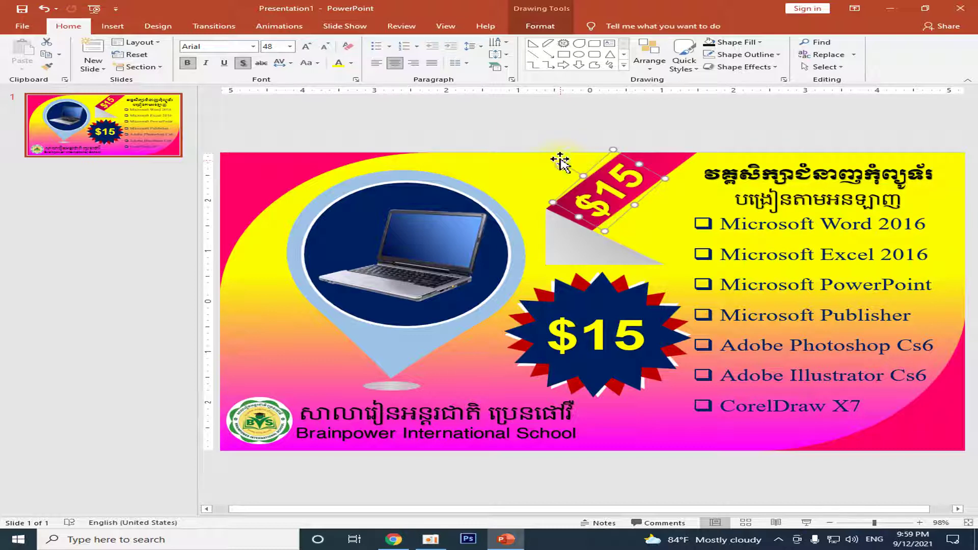
{"action": "left_click", "coordinate": [551, 148]}
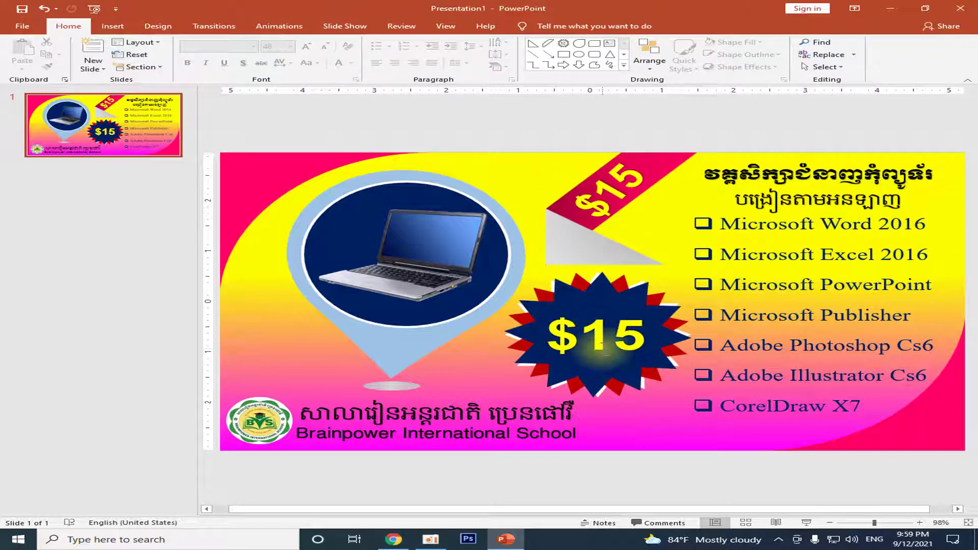
{"action": "left_click", "coordinate": [602, 340]}
{"action": "left_click_drag", "start_coordinate": [610, 367], "coordinate": [601, 282]}
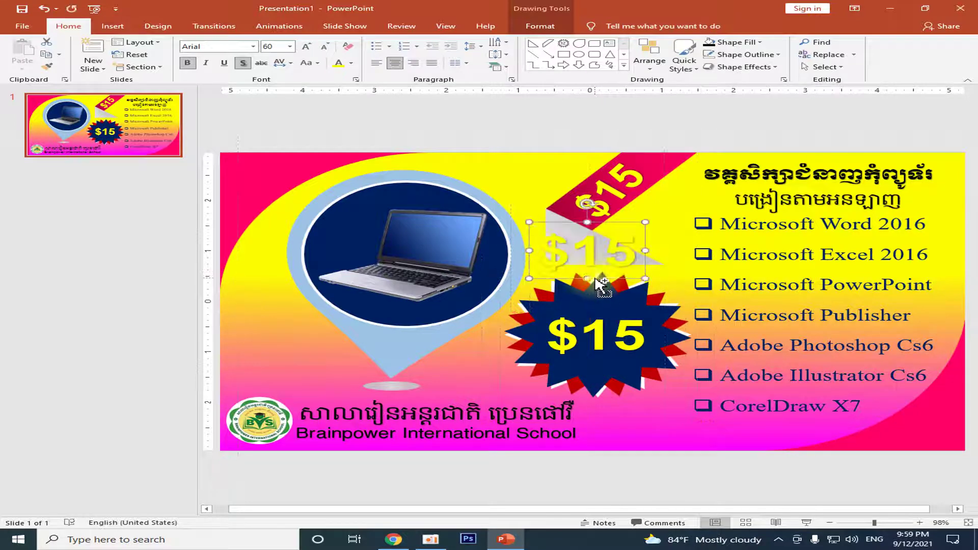
Step: Make the new $15 copy black and shrink it to 40 pt
{"action": "left_click", "coordinate": [558, 254]}
{"action": "key", "text": "ctrl+a"}
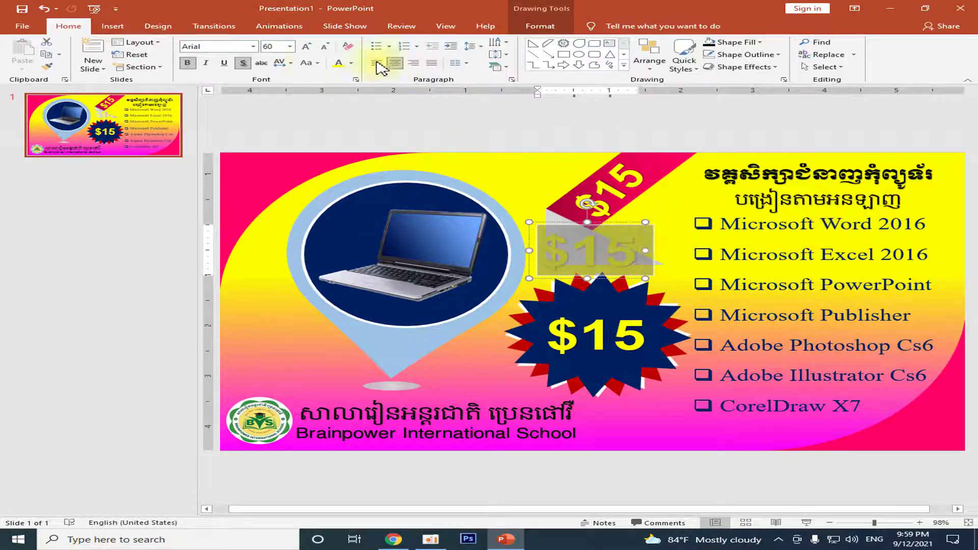
{"action": "left_click", "coordinate": [352, 63]}
{"action": "left_click", "coordinate": [352, 88]}
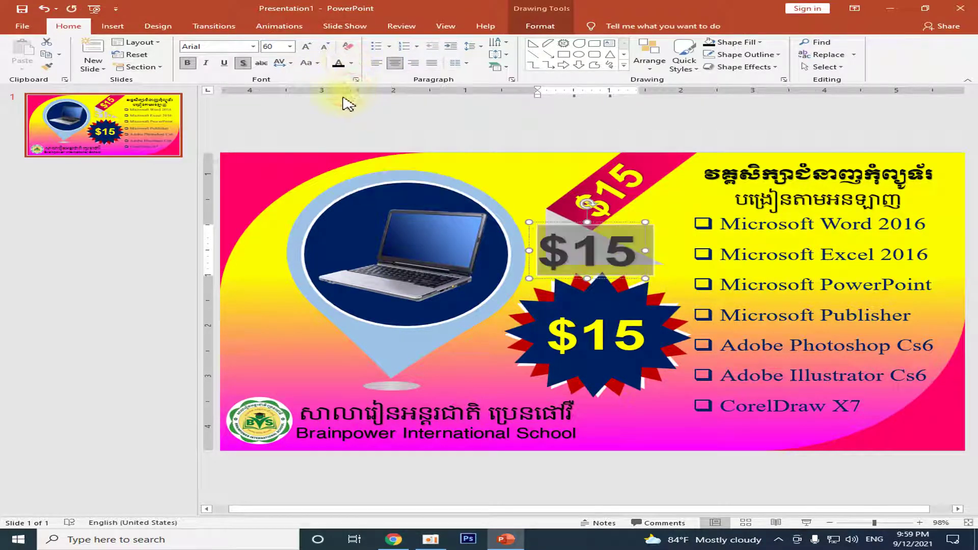
{"action": "left_click", "coordinate": [326, 47]}
{"action": "left_click", "coordinate": [326, 47]}
{"action": "left_click", "coordinate": [326, 46]}
{"action": "left_click", "coordinate": [326, 47]}
{"action": "left_click", "coordinate": [586, 220]}
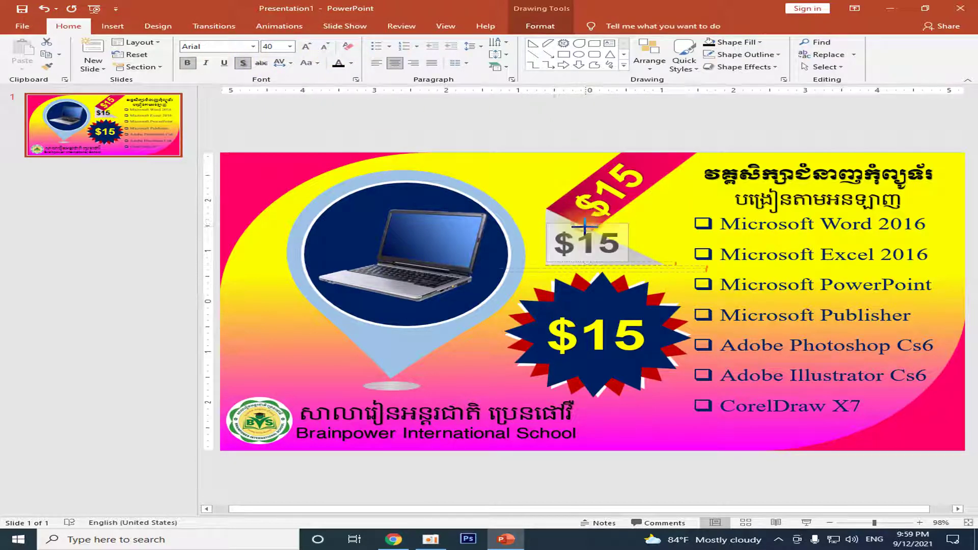
Step: Retype the copy as /ខែ in Khmer OS Muol and move it under the ribbon
{"action": "left_click_drag", "start_coordinate": [555, 243], "coordinate": [614, 256]}
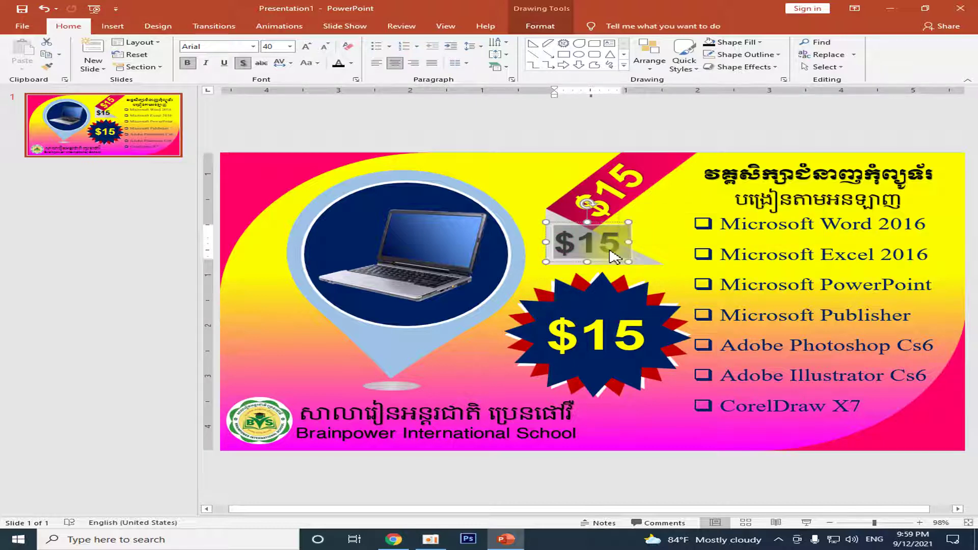
{"action": "key", "text": "BackSpace"}
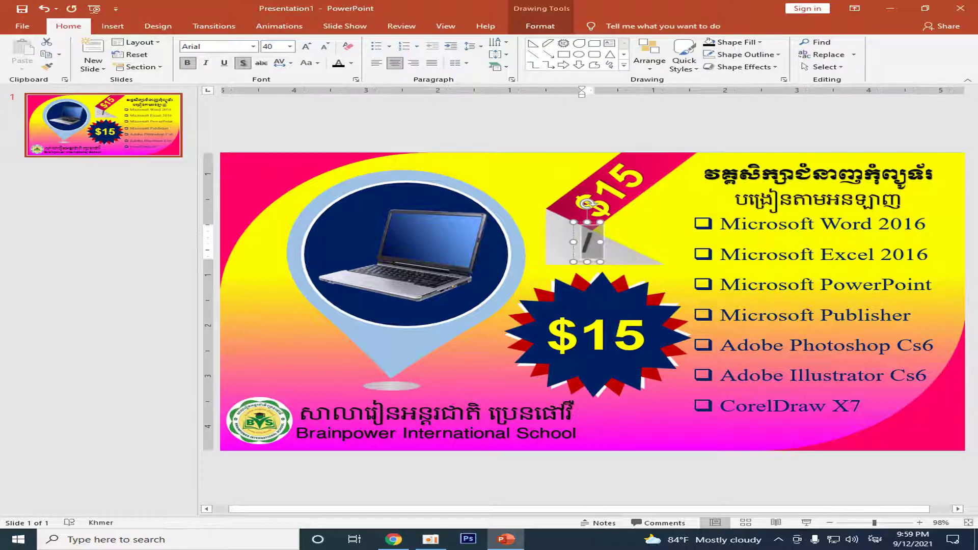
{"action": "key", "text": "alt+shift"}
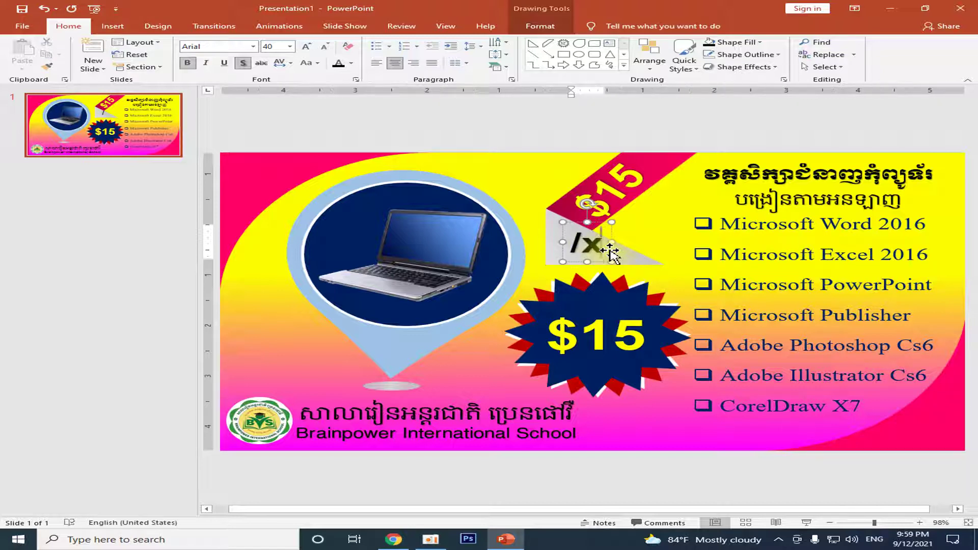
{"action": "type", "text": "X"}
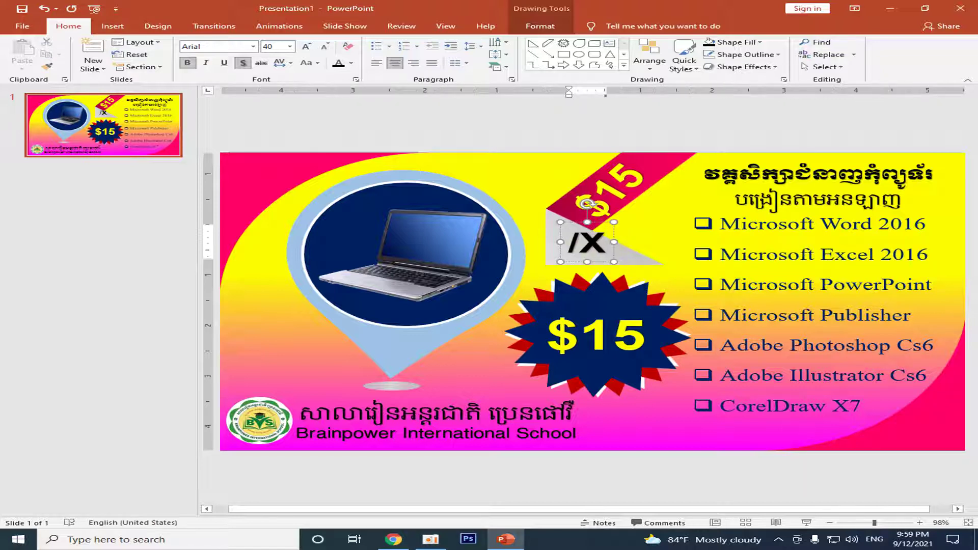
{"action": "key", "text": "BackSpace"}
{"action": "key", "text": "super+space"}
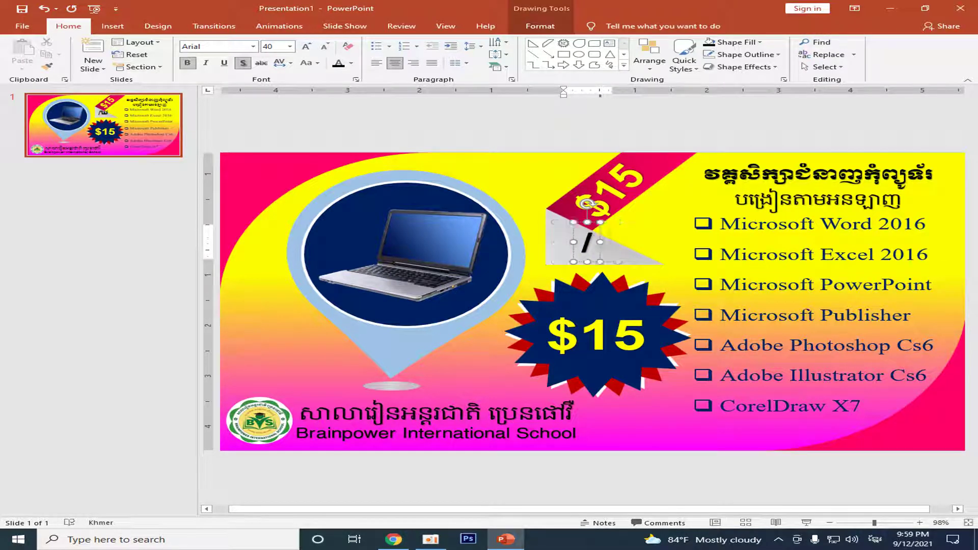
{"action": "type", "text": "ែ"}
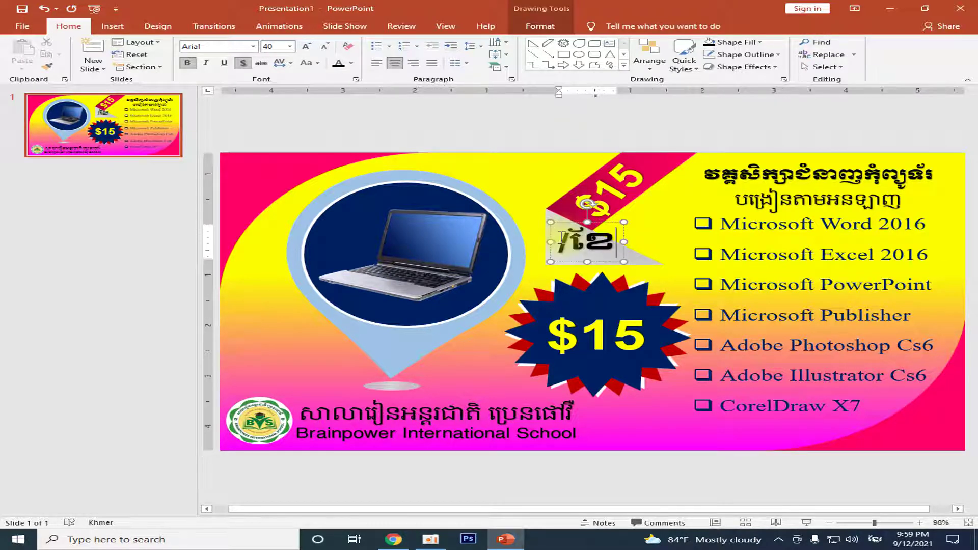
{"action": "left_click", "coordinate": [251, 46]}
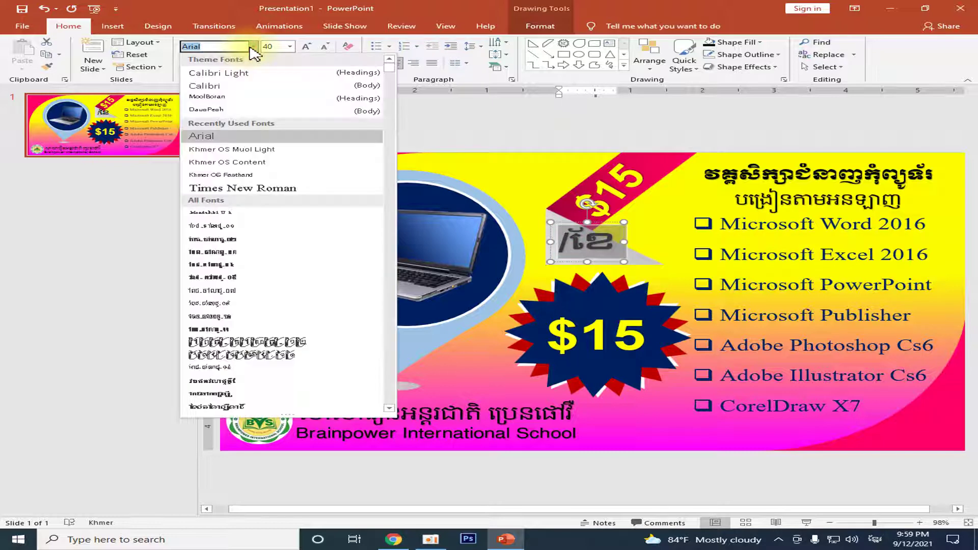
{"action": "left_click", "coordinate": [256, 149]}
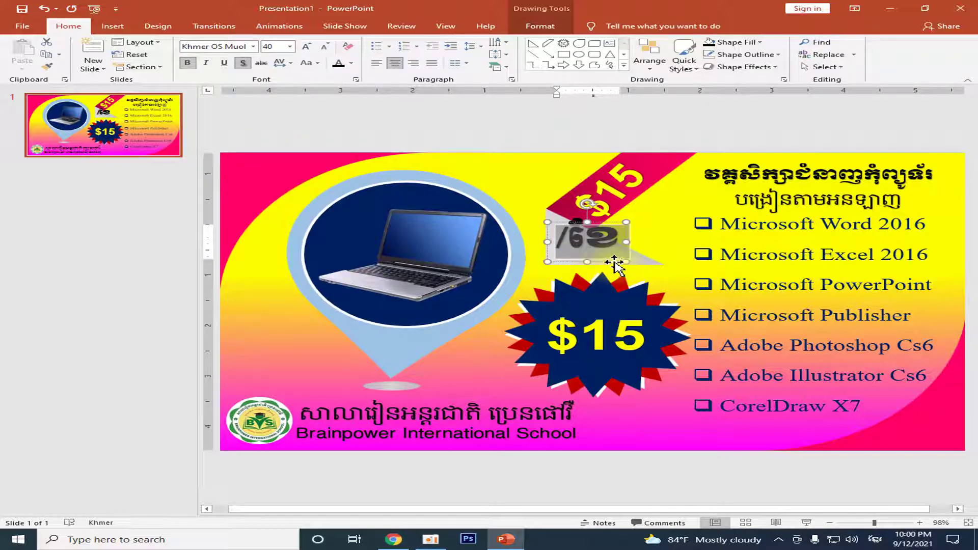
{"action": "left_click_drag", "start_coordinate": [615, 263], "coordinate": [611, 261]}
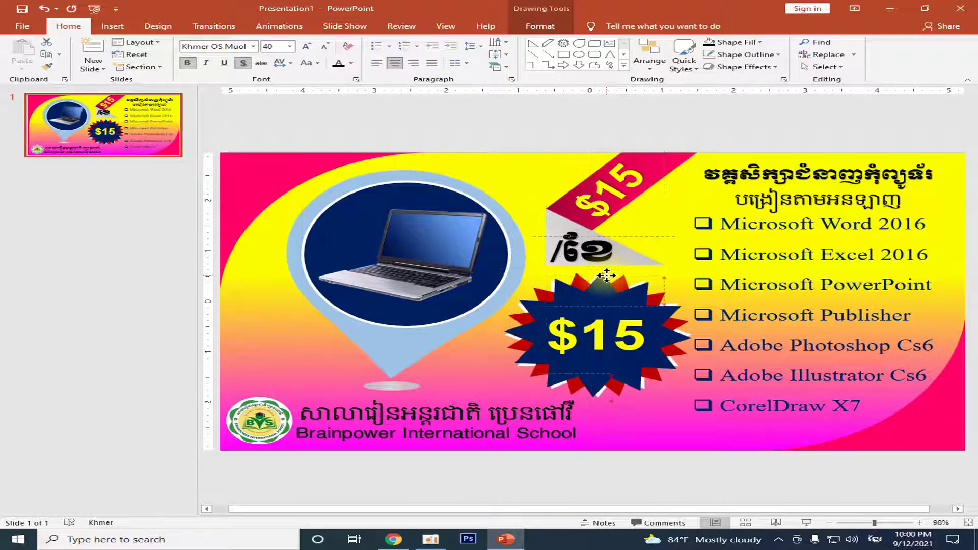
Step: Shrink the /ខែ text to 36 pt and remove the space after the slash
{"action": "left_click", "coordinate": [570, 262]}
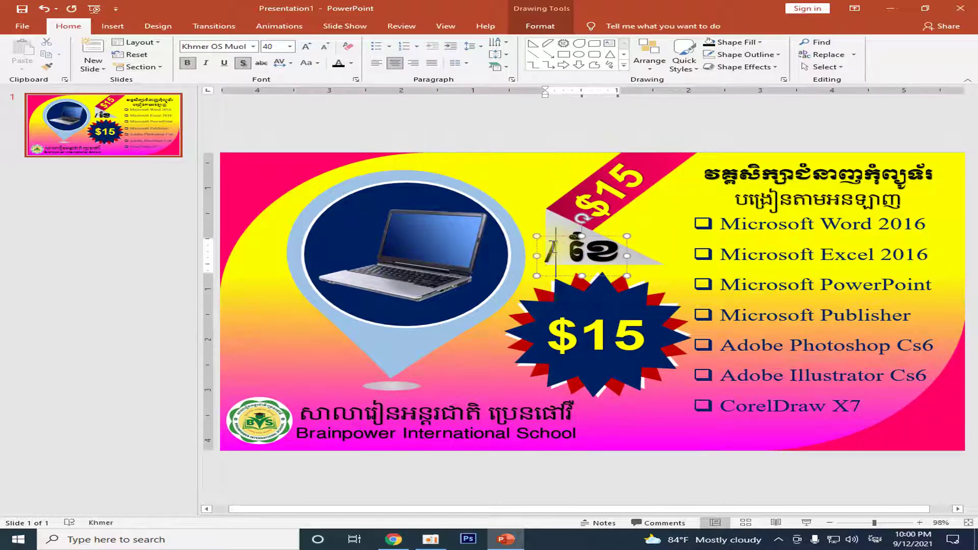
{"action": "left_click_drag", "start_coordinate": [544, 252], "coordinate": [618, 258]}
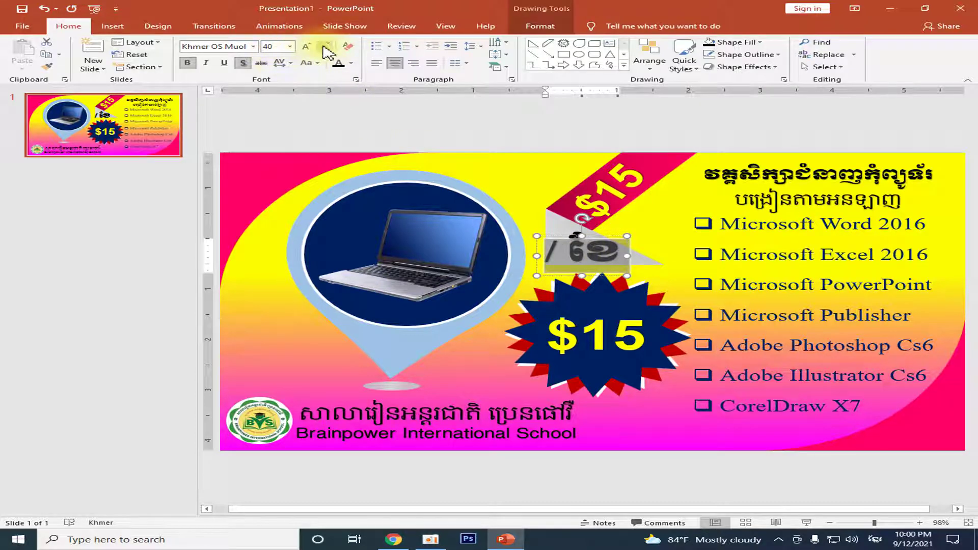
{"action": "left_click", "coordinate": [326, 50]}
{"action": "left_click", "coordinate": [405, 118]}
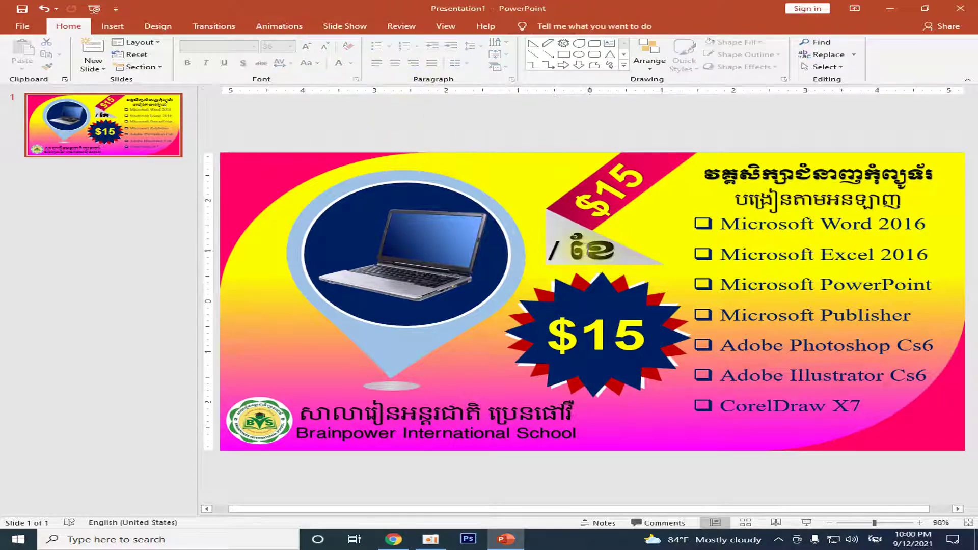
{"action": "left_click", "coordinate": [569, 252]}
{"action": "key", "text": "BackSpace"}
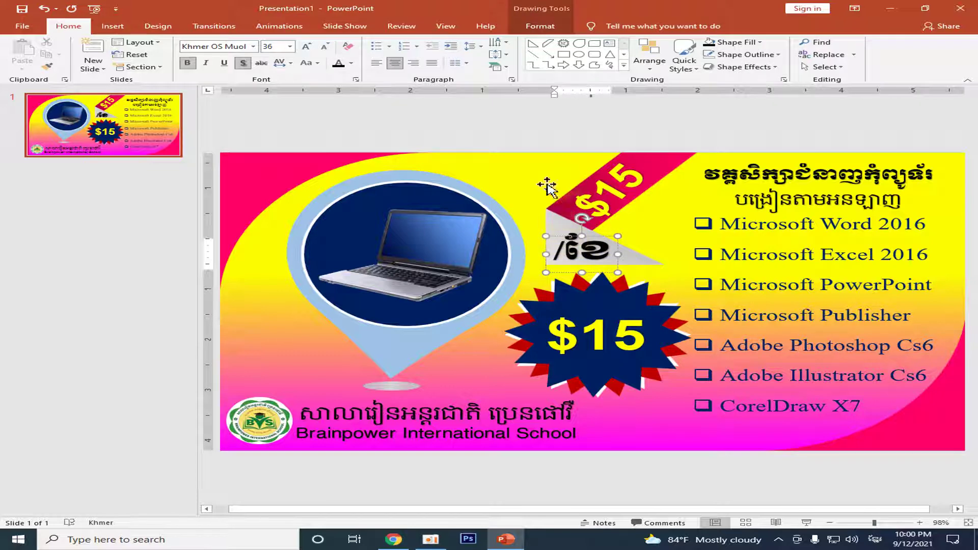
{"action": "left_click", "coordinate": [527, 148]}
{"action": "left_click", "coordinate": [562, 243]}
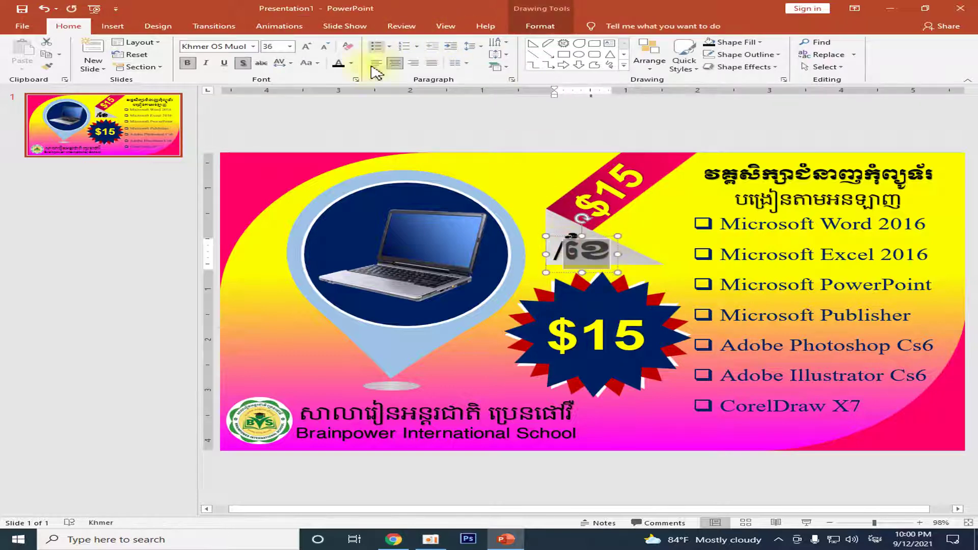
{"action": "left_click", "coordinate": [560, 241]}
{"action": "left_click", "coordinate": [529, 125]}
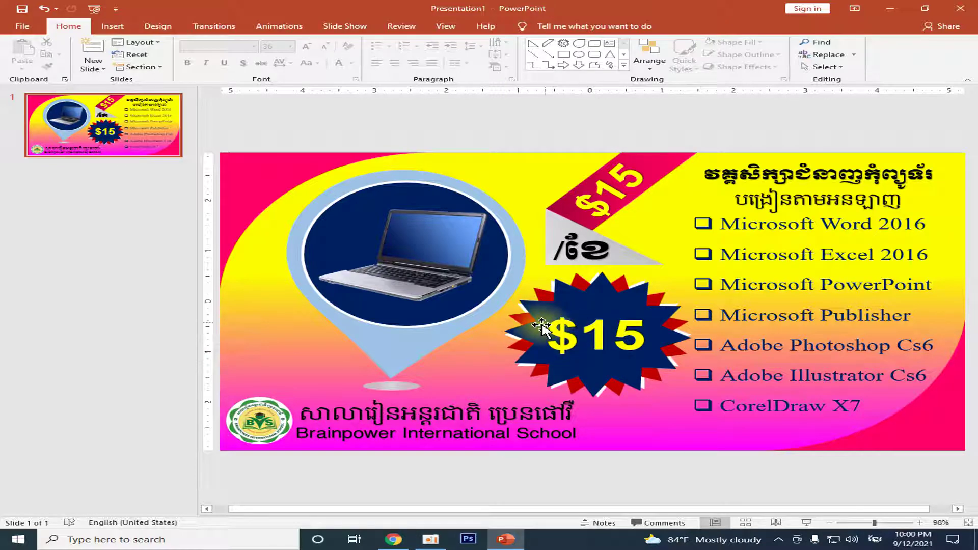
Step: Delete the $15 text box from the starburst
{"action": "left_click", "coordinate": [590, 332]}
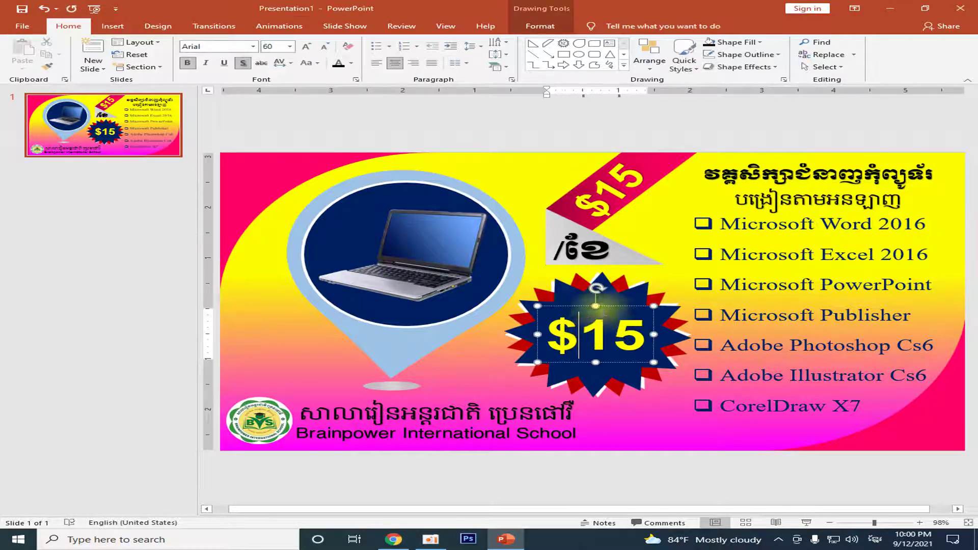
{"action": "left_click", "coordinate": [586, 306]}
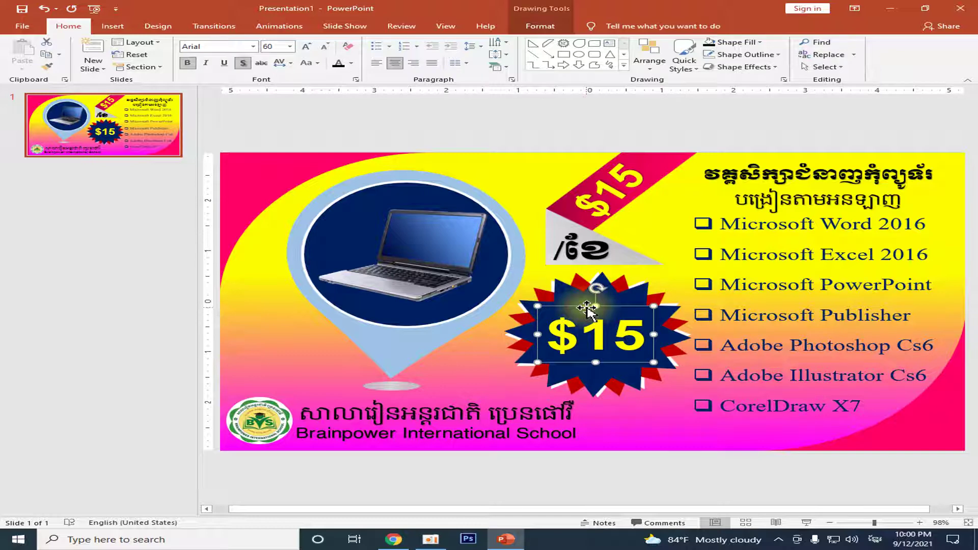
{"action": "key", "text": "Delete"}
Step: Move the laptop picture onto the starburst, bring it to front, and shrink it to fit
{"action": "left_click", "coordinate": [427, 262]}
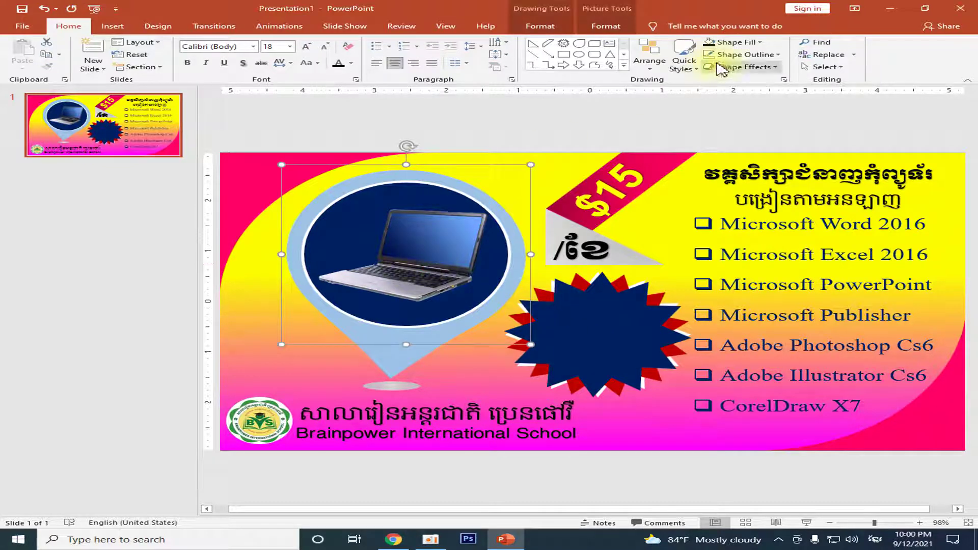
{"action": "left_click", "coordinate": [605, 26]}
{"action": "left_click", "coordinate": [797, 67]}
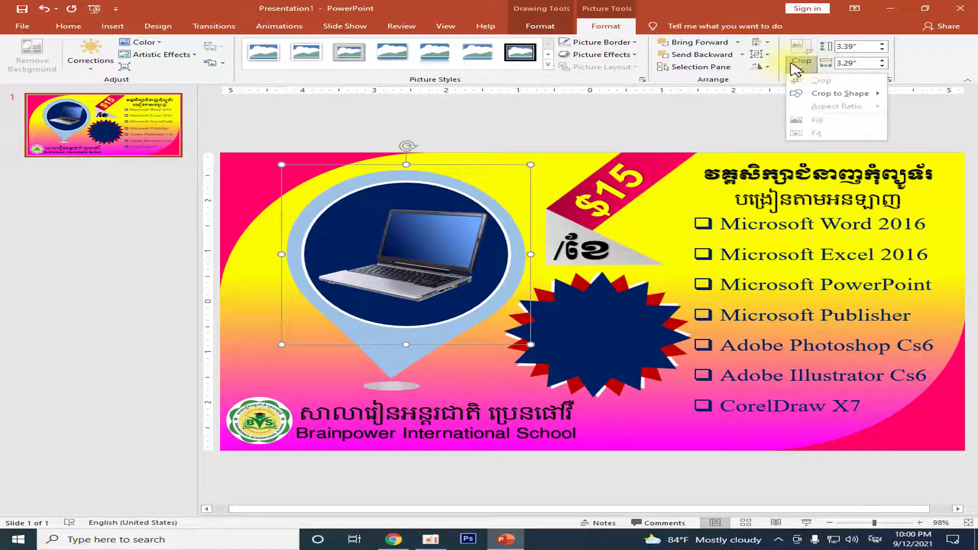
{"action": "left_click", "coordinate": [543, 133]}
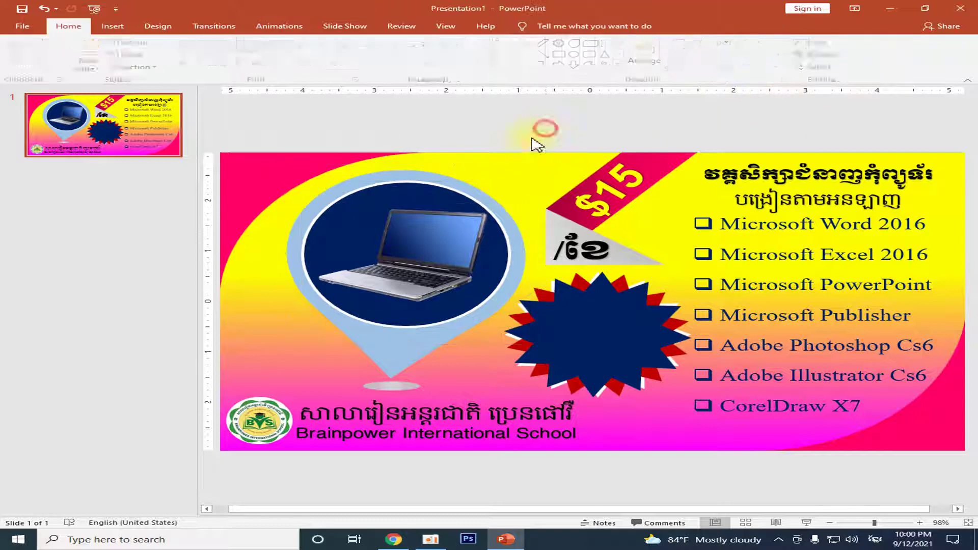
{"action": "mouse_move", "coordinate": [410, 244]}
{"action": "left_mouse_down"}
{"action": "mouse_move", "coordinate": [623, 322]}
{"action": "mouse_move", "coordinate": [611, 313]}
{"action": "left_mouse_up"}
{"action": "left_click", "coordinate": [737, 43]}
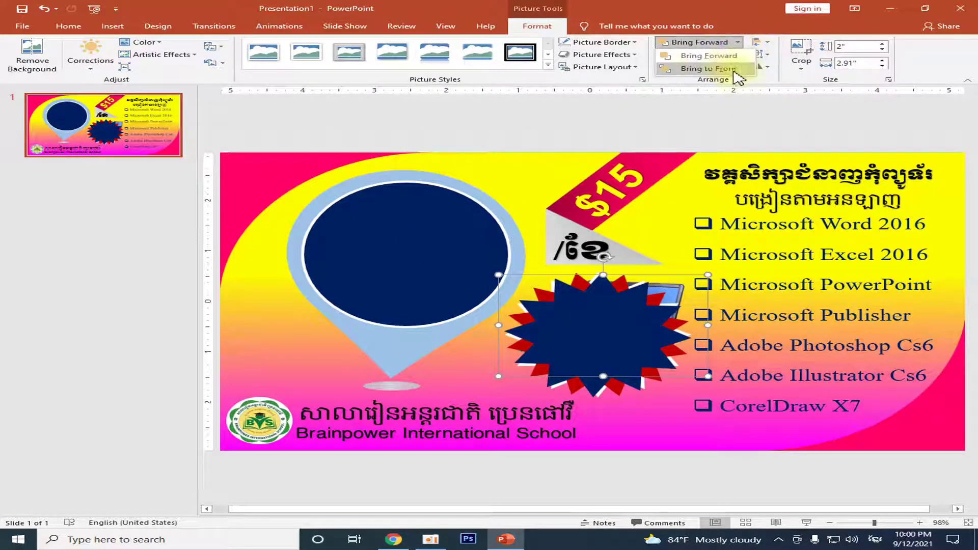
{"action": "left_click", "coordinate": [716, 69]}
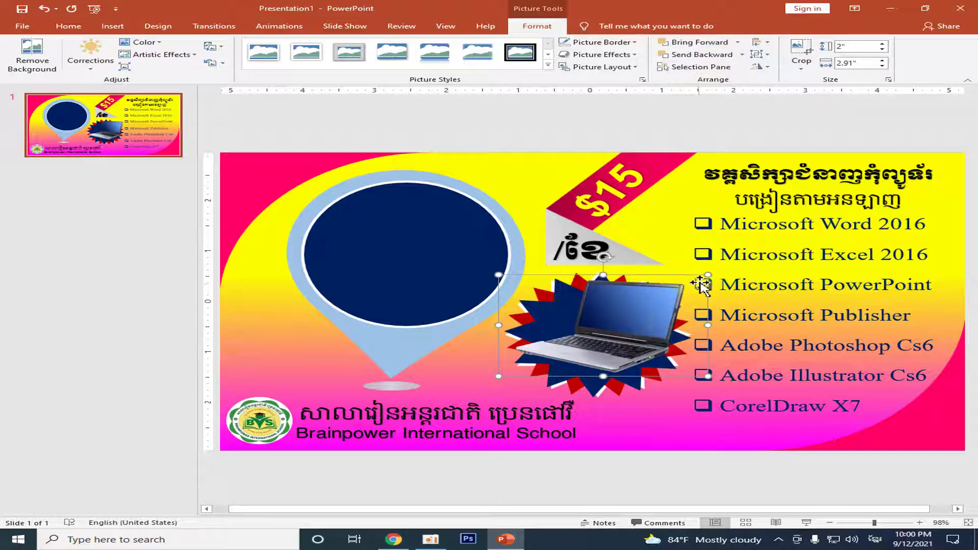
{"action": "left_click_drag", "start_coordinate": [707, 273], "coordinate": [622, 317]}
{"action": "left_click_drag", "start_coordinate": [575, 352], "coordinate": [605, 338]}
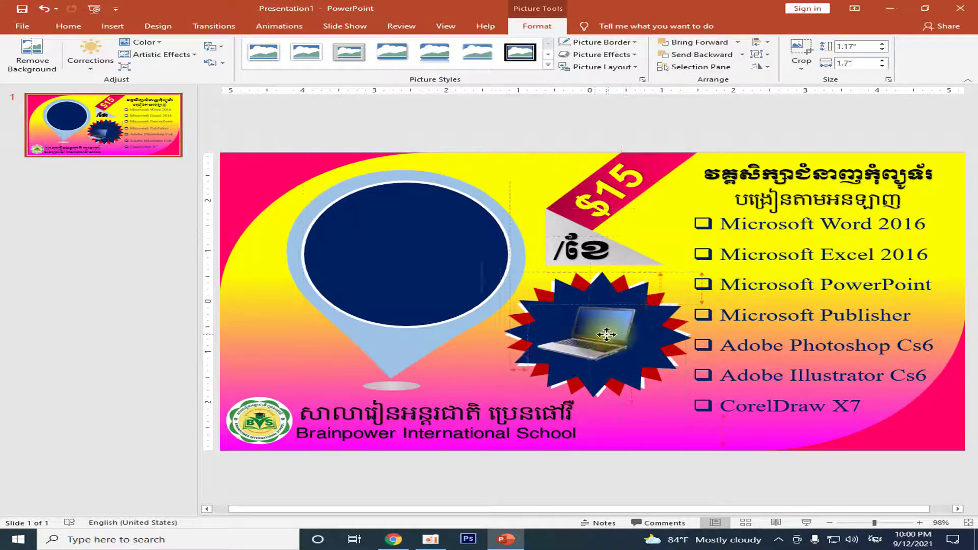
{"action": "left_click", "coordinate": [636, 372]}
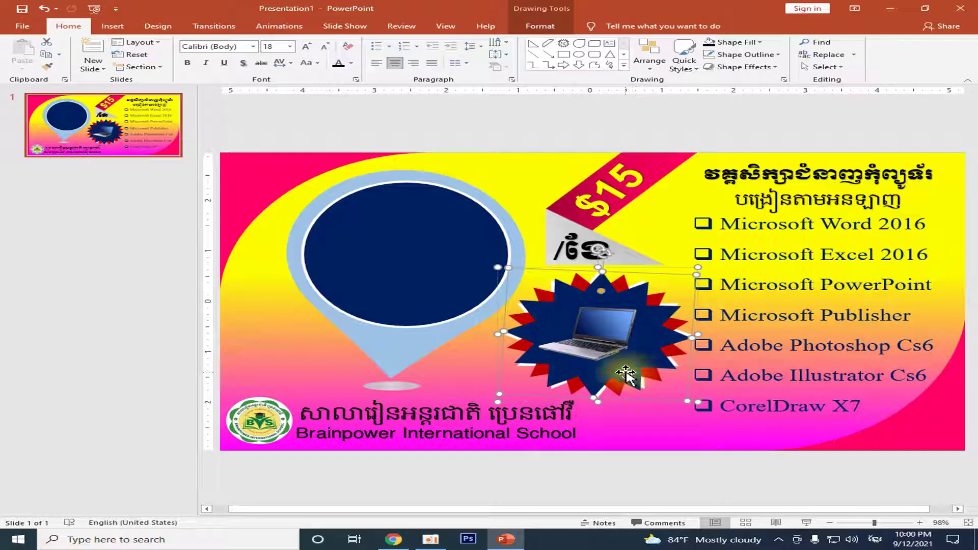
Step: Reposition the laptop picture slightly within the starburst
{"action": "left_click", "coordinate": [540, 26]}
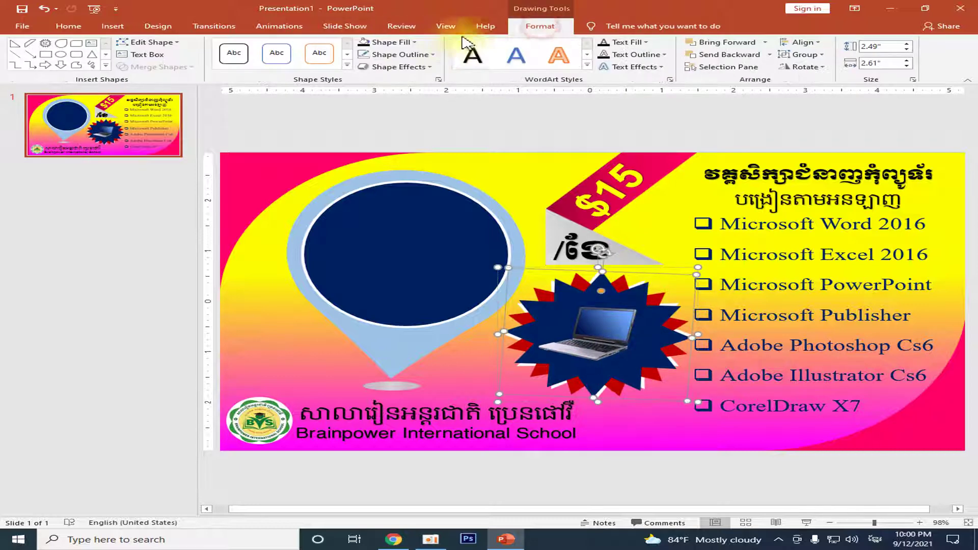
{"action": "left_click", "coordinate": [414, 43]}
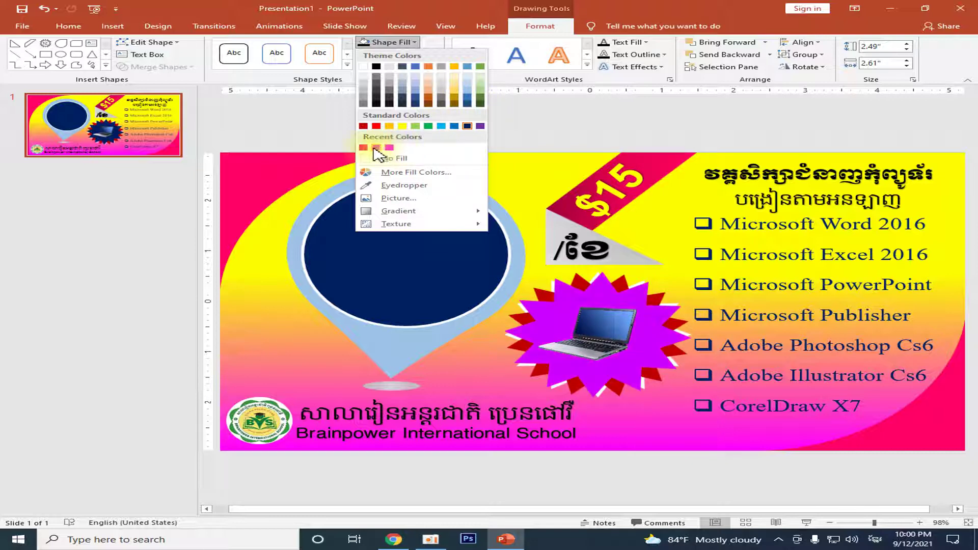
{"action": "left_click", "coordinate": [631, 413]}
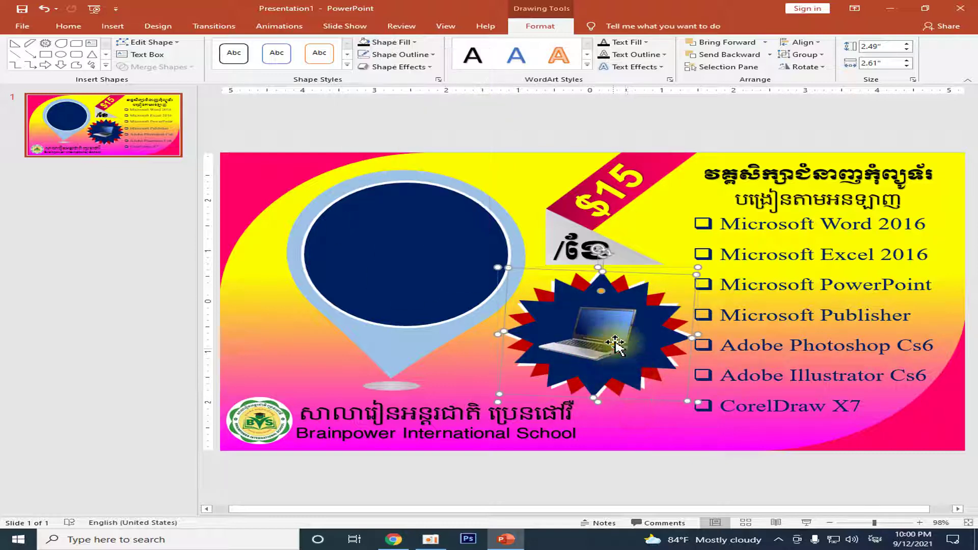
{"action": "left_click_drag", "start_coordinate": [614, 343], "coordinate": [654, 301]}
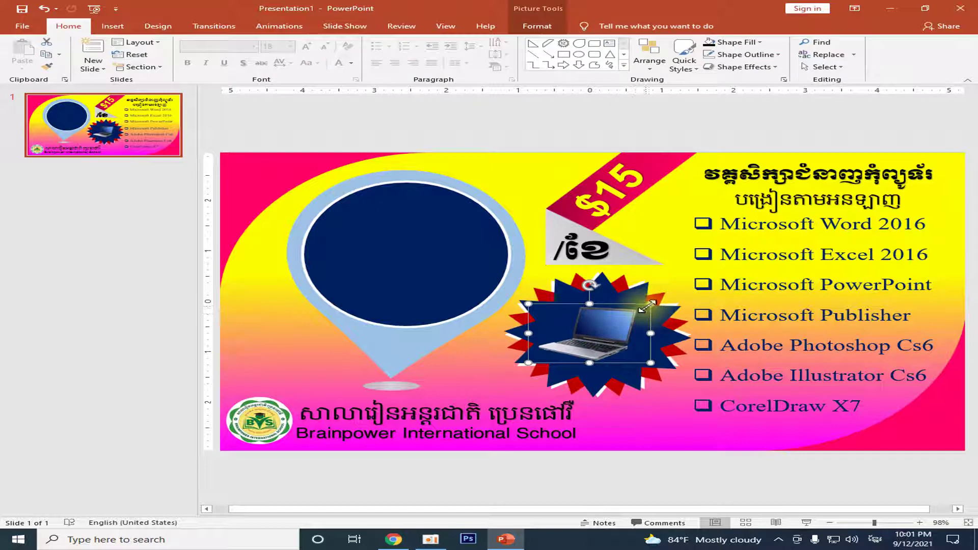
{"action": "left_click_drag", "start_coordinate": [654, 302], "coordinate": [619, 325]}
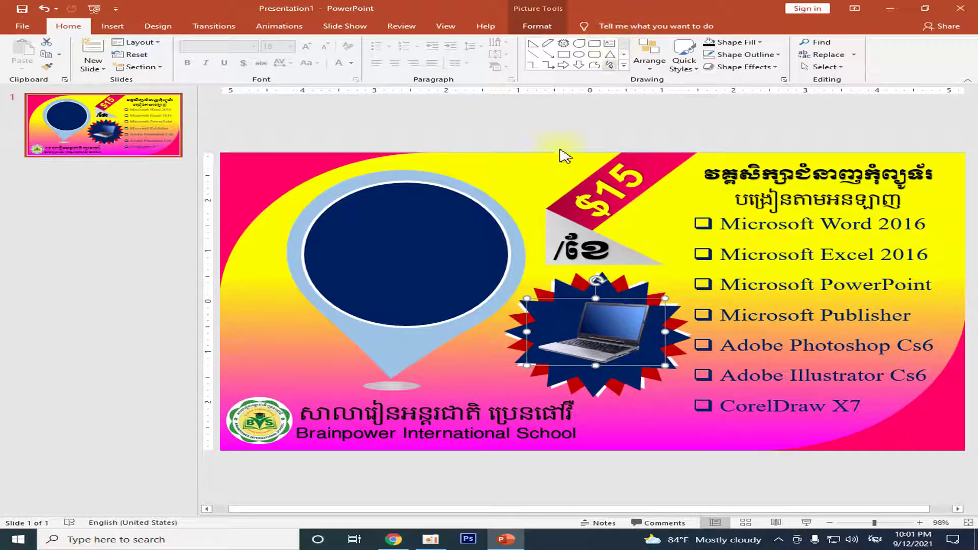
Step: Fill the starburst behind the laptop with green instead of navy
{"action": "left_click", "coordinate": [564, 287]}
{"action": "left_click", "coordinate": [572, 300]}
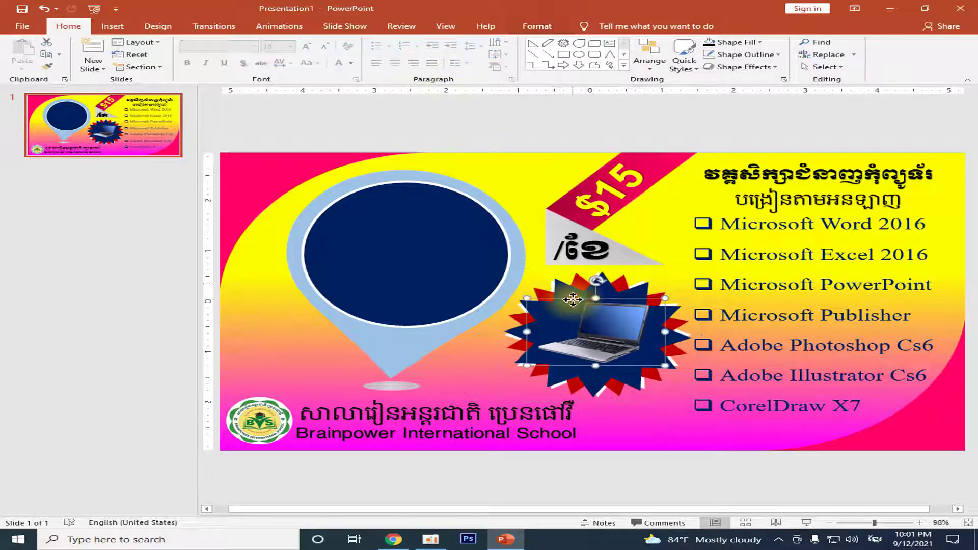
{"action": "left_click", "coordinate": [561, 286]}
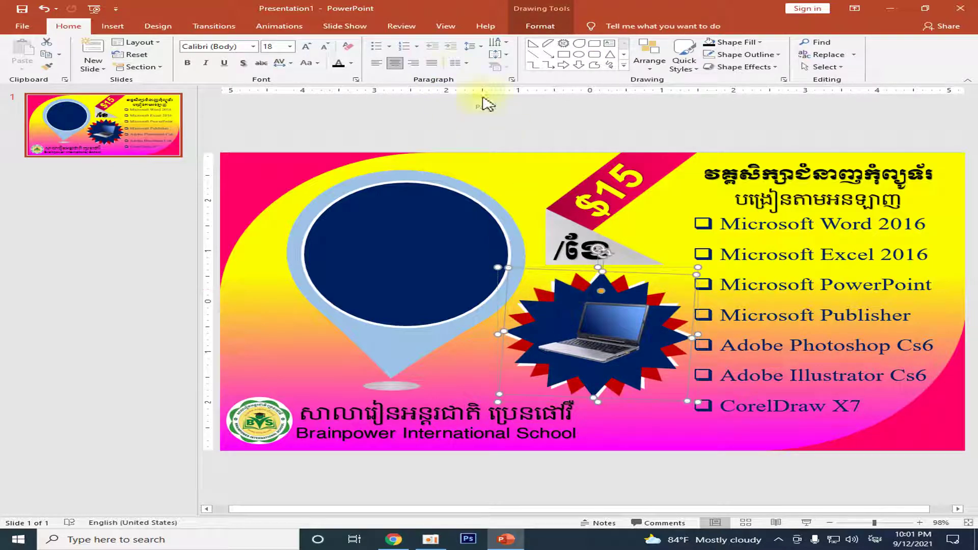
{"action": "left_click", "coordinate": [541, 27]}
{"action": "left_click", "coordinate": [400, 43]}
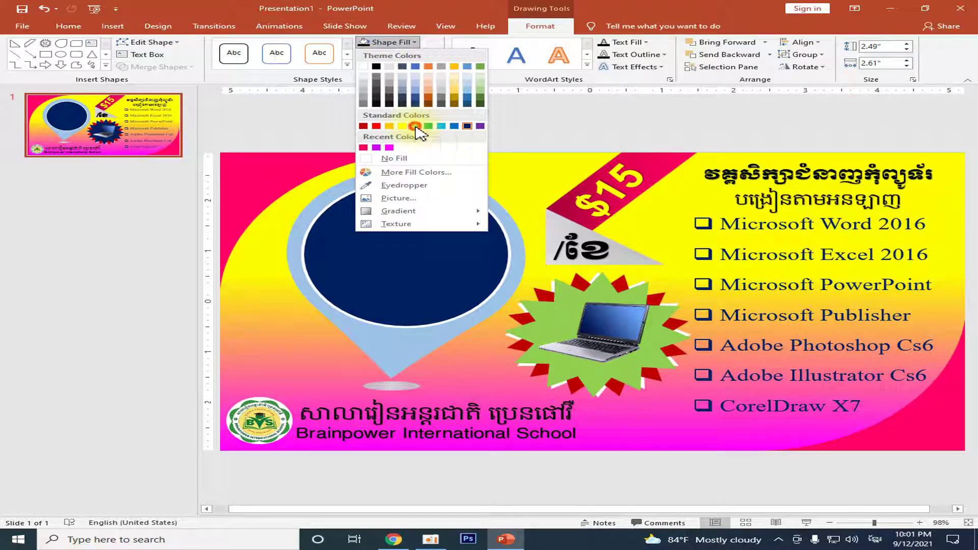
{"action": "left_click", "coordinate": [416, 128]}
Step: Change the starburst's green fill to a light variation gradient
{"action": "left_click", "coordinate": [594, 323]}
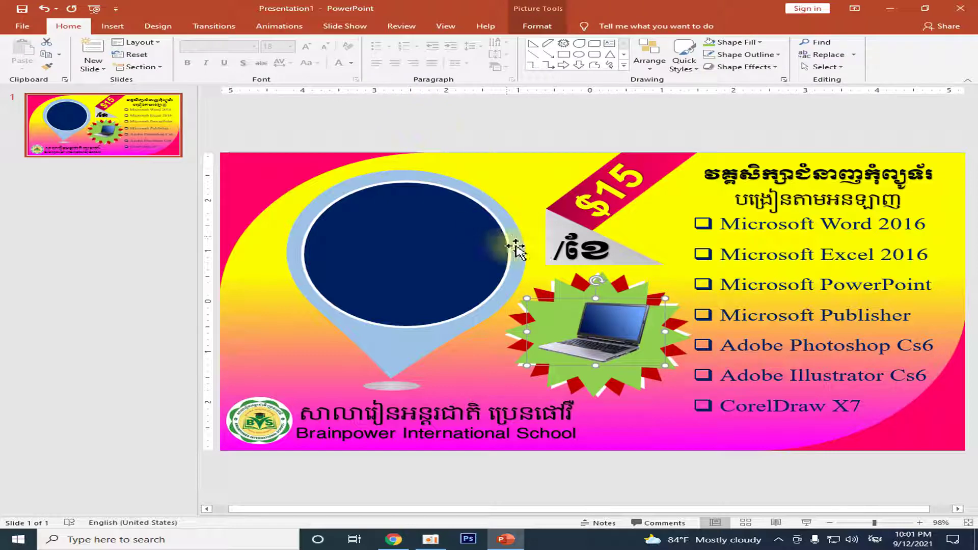
{"action": "double_click", "coordinate": [563, 287]}
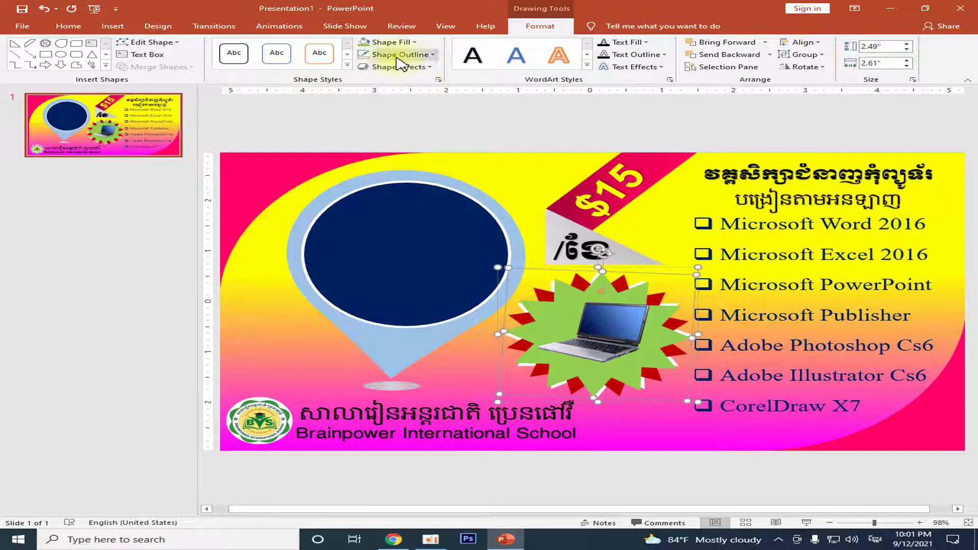
{"action": "left_click", "coordinate": [388, 42]}
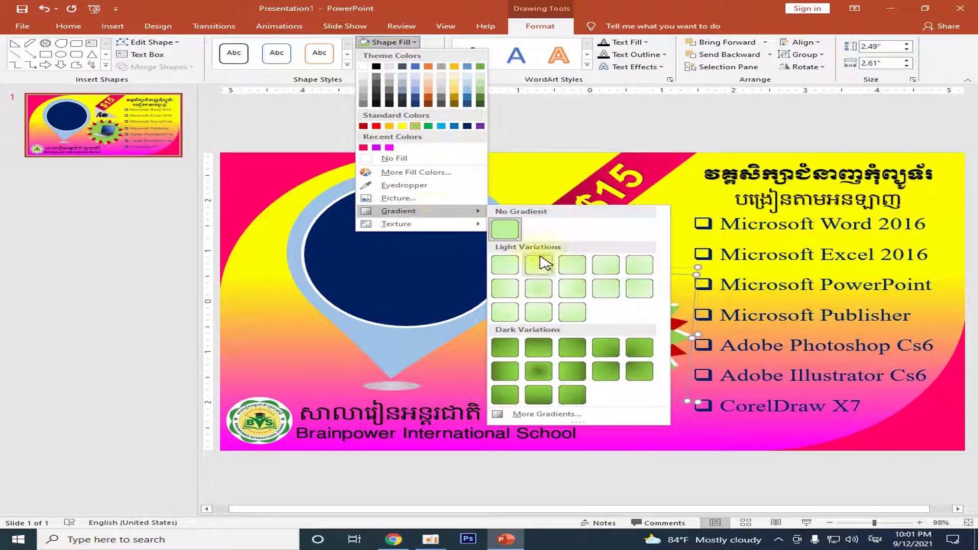
{"action": "left_click", "coordinate": [534, 293]}
{"action": "left_click", "coordinate": [622, 461]}
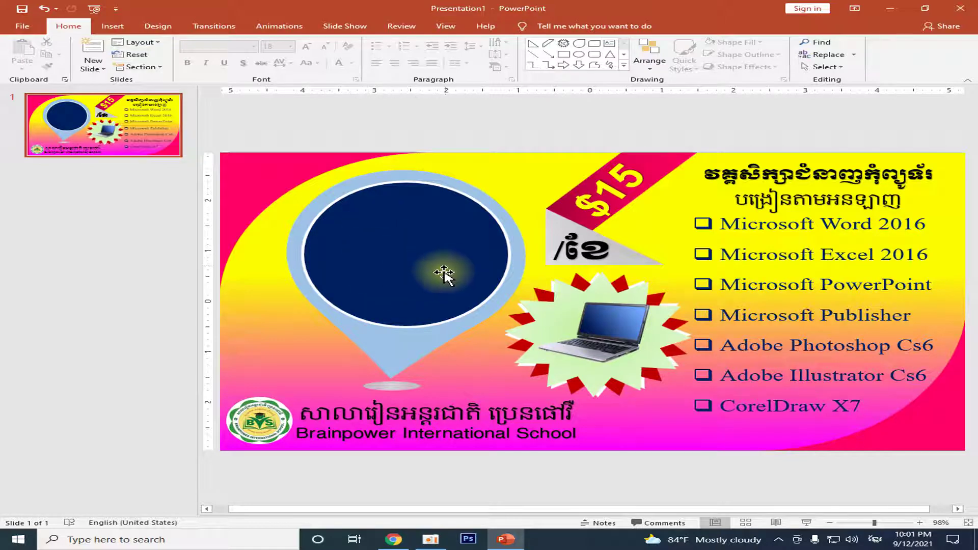
Step: Place the school logo in the pin's blue circle, enlarged to about 2.55" and centred
{"action": "double_click", "coordinate": [268, 419]}
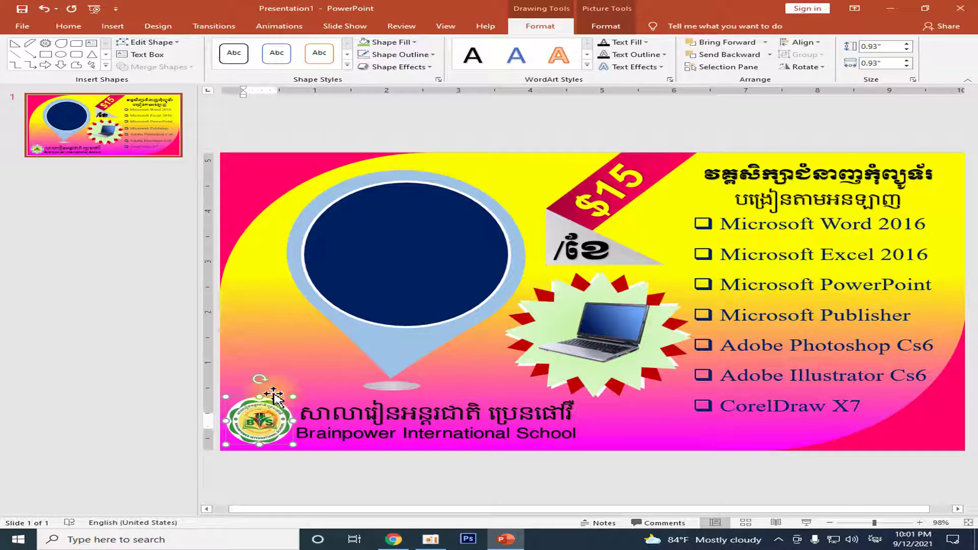
{"action": "left_click_drag", "start_coordinate": [264, 421], "coordinate": [422, 249]}
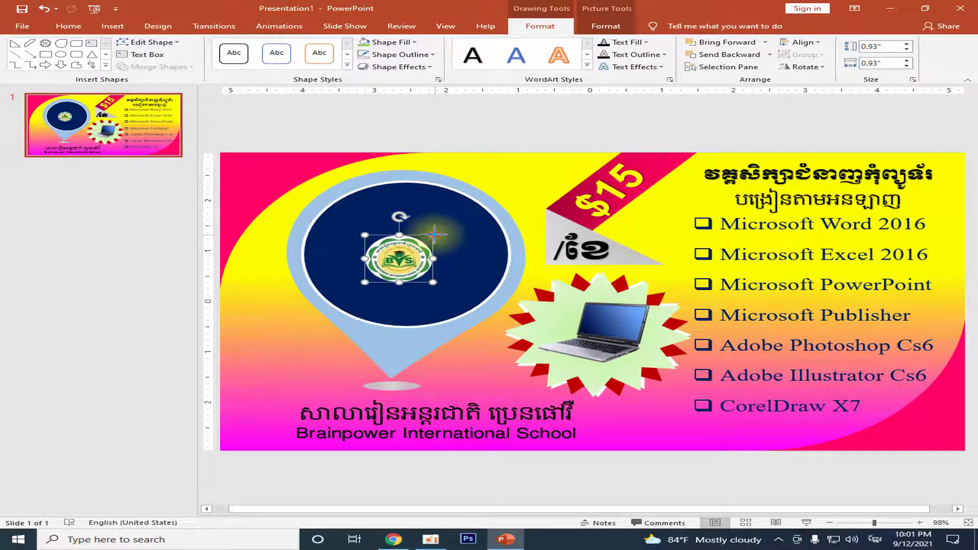
{"action": "left_click_drag", "start_coordinate": [433, 235], "coordinate": [490, 193]}
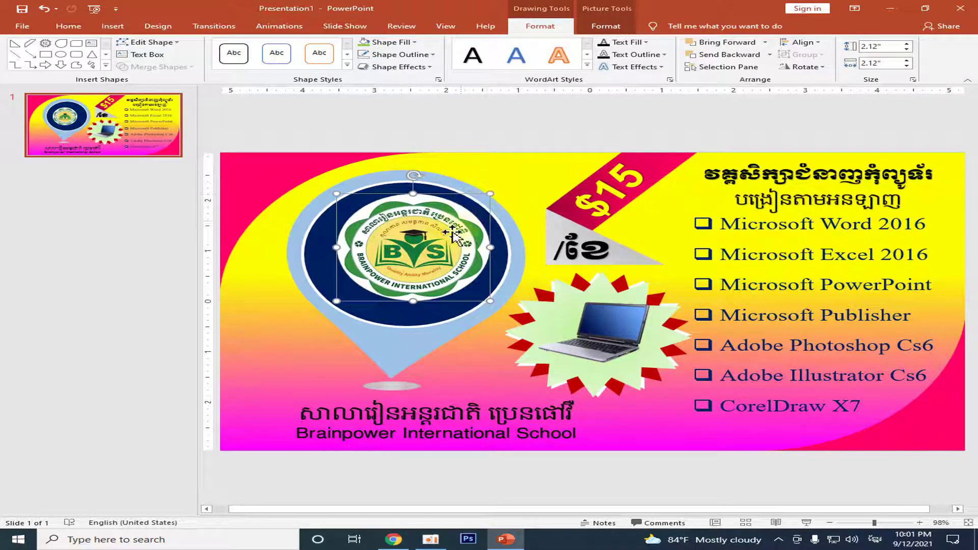
{"action": "left_click_drag", "start_coordinate": [462, 223], "coordinate": [493, 192]}
{"action": "left_click_drag", "start_coordinate": [417, 255], "coordinate": [422, 256]}
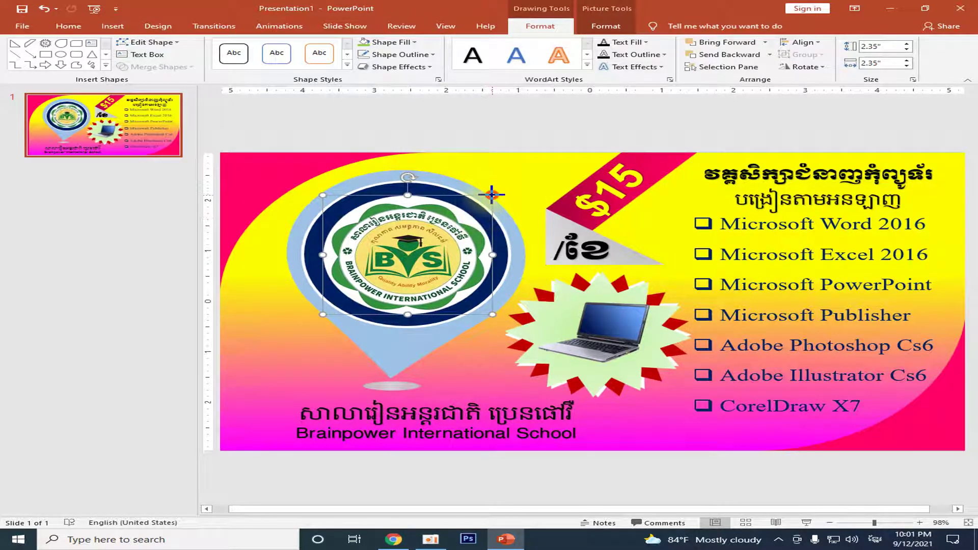
{"action": "left_click_drag", "start_coordinate": [492, 194], "coordinate": [501, 185]}
{"action": "left_click_drag", "start_coordinate": [436, 239], "coordinate": [431, 243]}
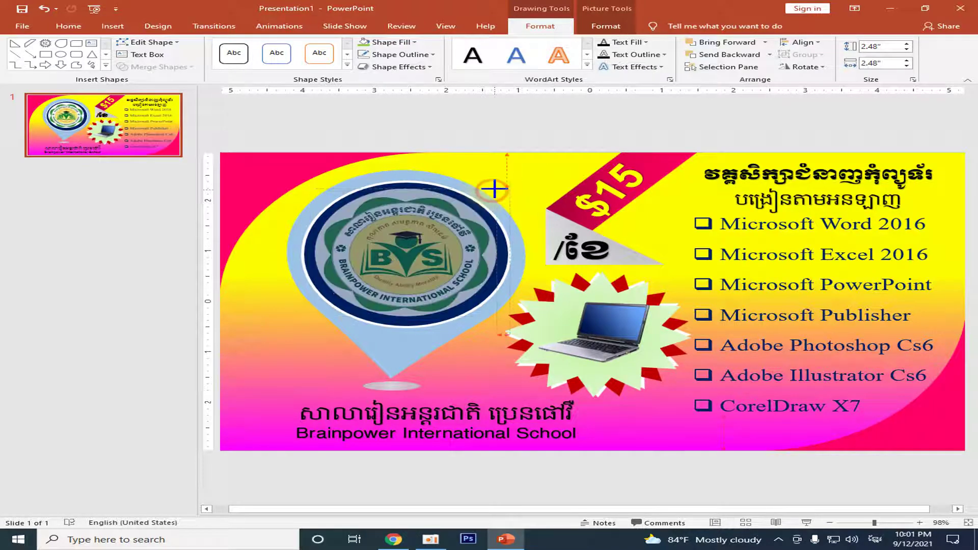
{"action": "left_click_drag", "start_coordinate": [490, 191], "coordinate": [496, 186]}
{"action": "left_click_drag", "start_coordinate": [437, 241], "coordinate": [442, 238]}
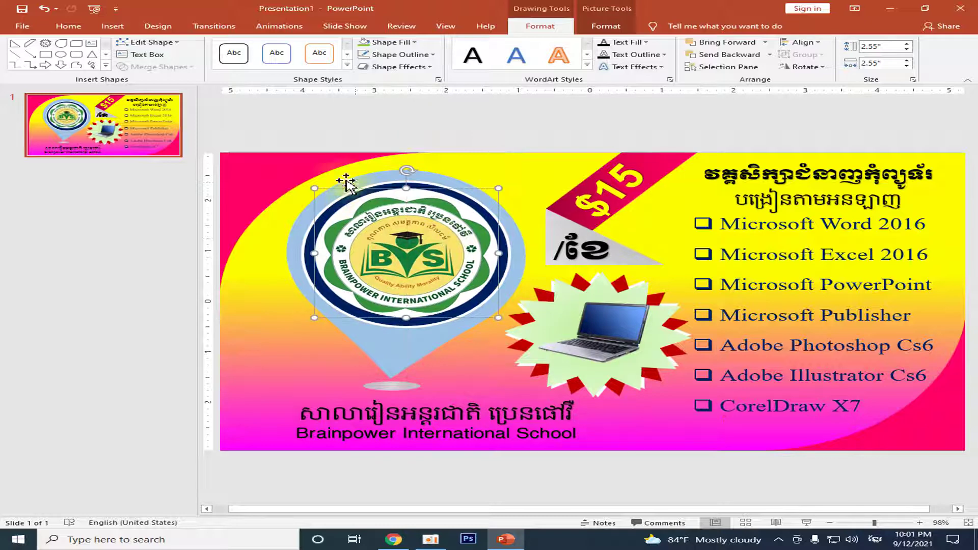
{"action": "left_click", "coordinate": [334, 138]}
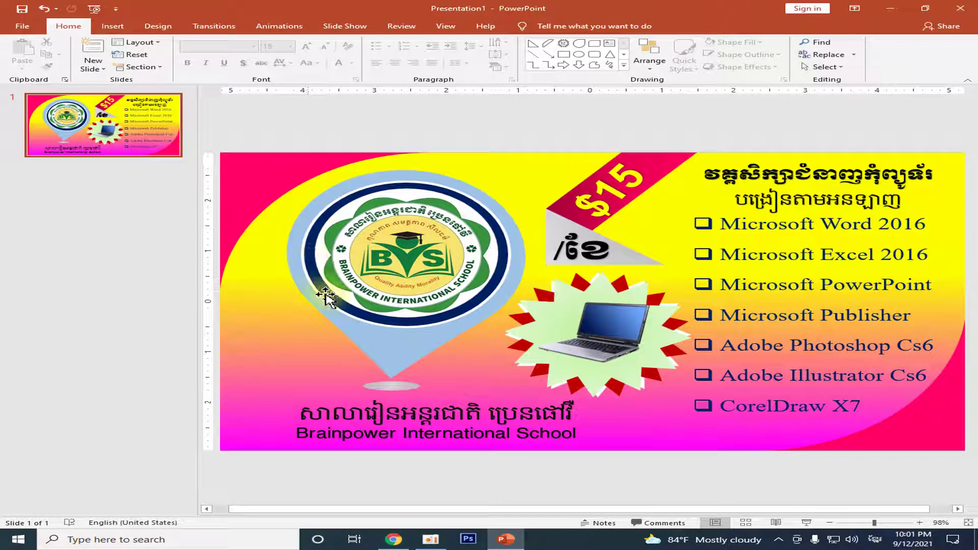
Step: Align the logo and pin shape with Align Center and Align Middle
{"action": "left_click_drag", "start_coordinate": [224, 123], "coordinate": [545, 381]}
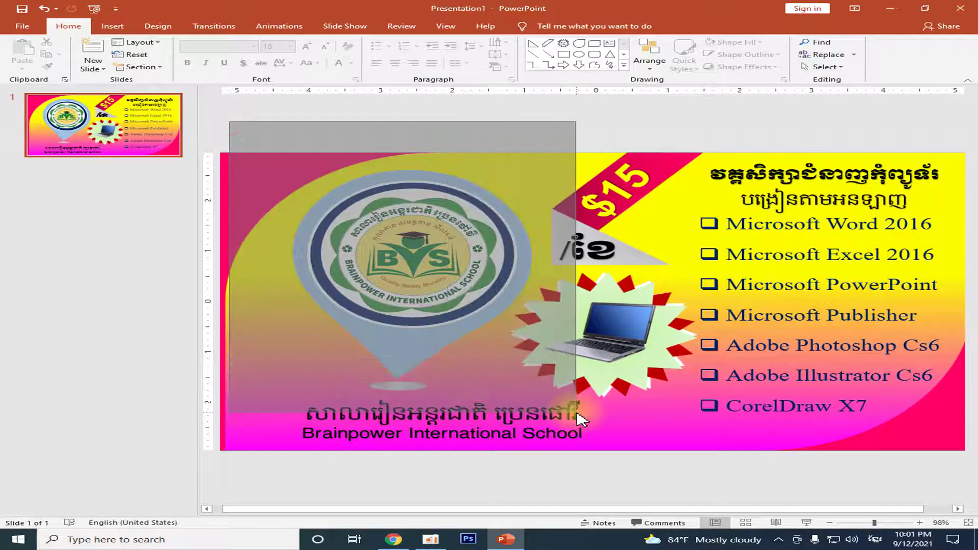
{"action": "left_click_drag", "start_coordinate": [545, 380], "coordinate": [548, 383]}
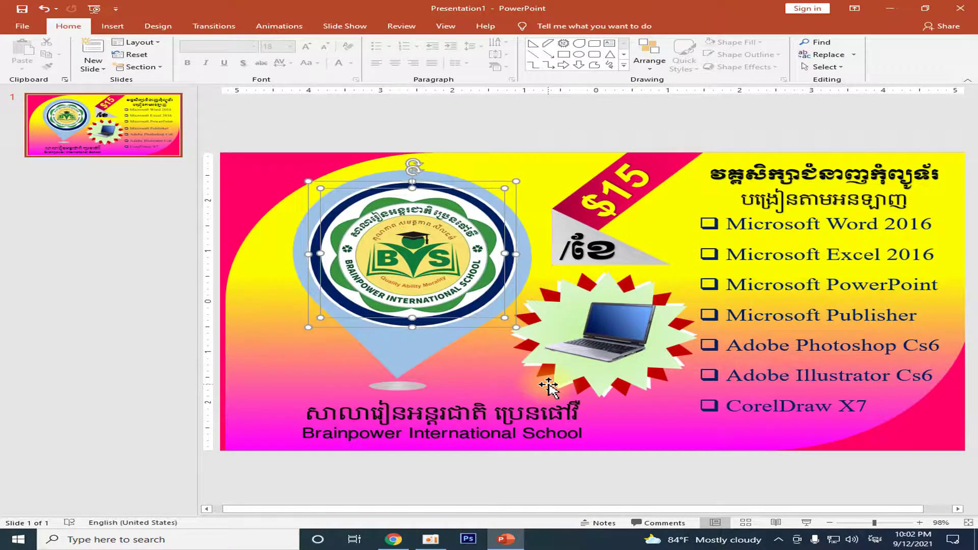
{"action": "left_click", "coordinate": [439, 179], "text": "shift"}
{"action": "left_click", "coordinate": [800, 42]}
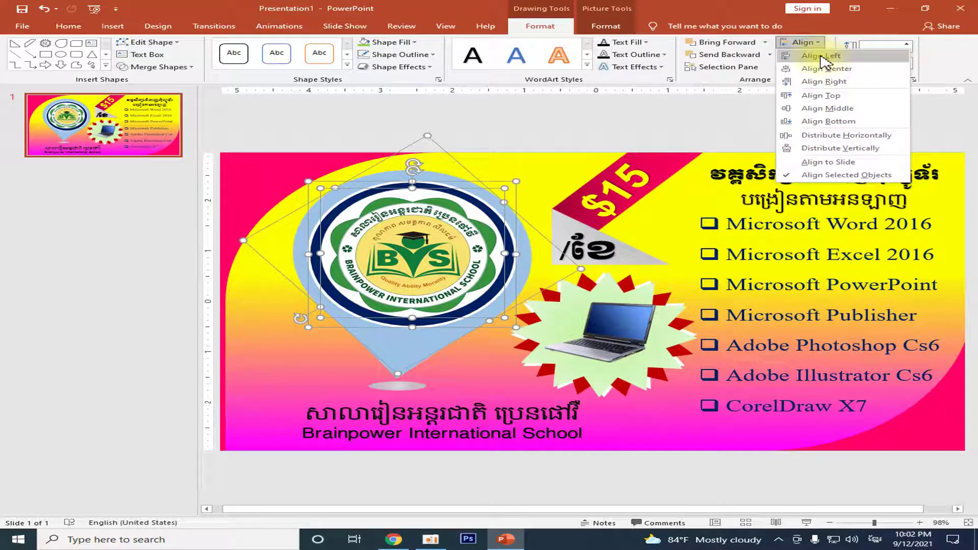
{"action": "left_click", "coordinate": [821, 56]}
{"action": "left_click", "coordinate": [802, 43]}
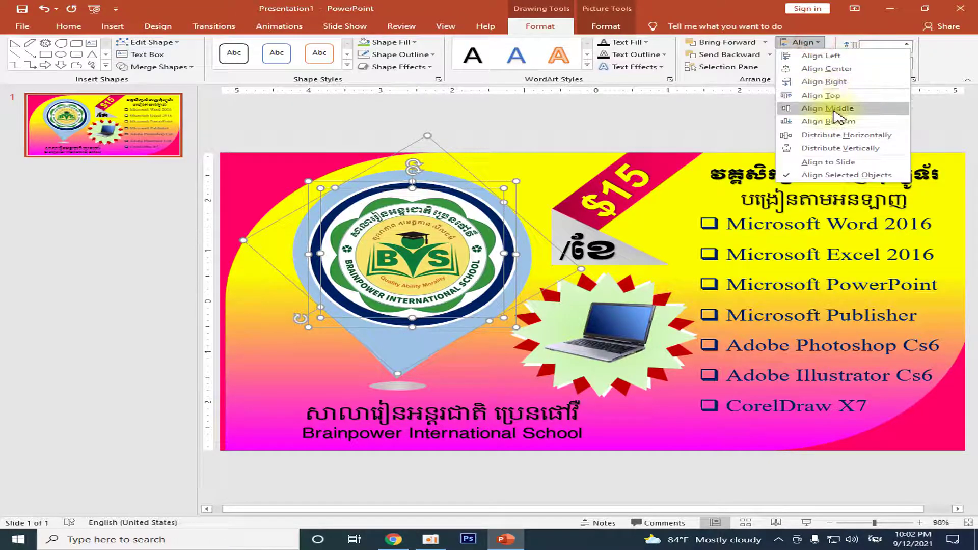
{"action": "left_click", "coordinate": [831, 108]}
Step: Move the school-name text box to the left
{"action": "left_click", "coordinate": [578, 131]}
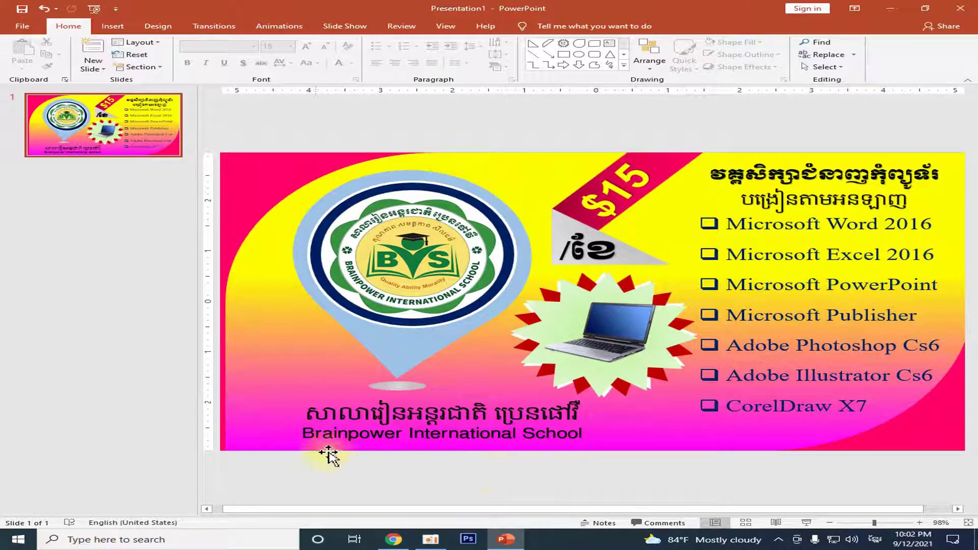
{"action": "left_click", "coordinate": [365, 427]}
{"action": "left_click_drag", "start_coordinate": [275, 431], "coordinate": [235, 422]}
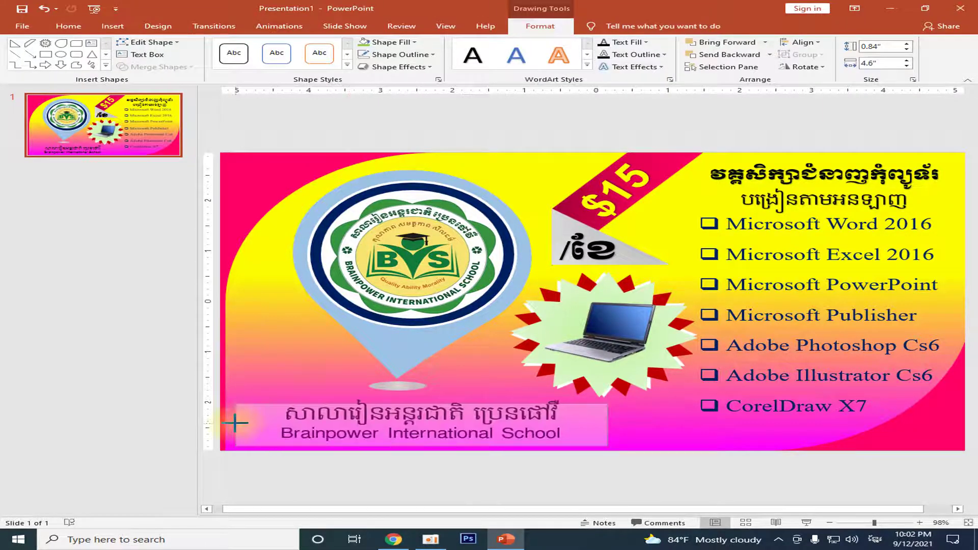
Step: Narrow the two-line school-name box to 4.81" and centre it beneath the pin
{"action": "left_click_drag", "start_coordinate": [606, 425], "coordinate": [581, 424]}
{"action": "left_click_drag", "start_coordinate": [420, 404], "coordinate": [414, 397]}
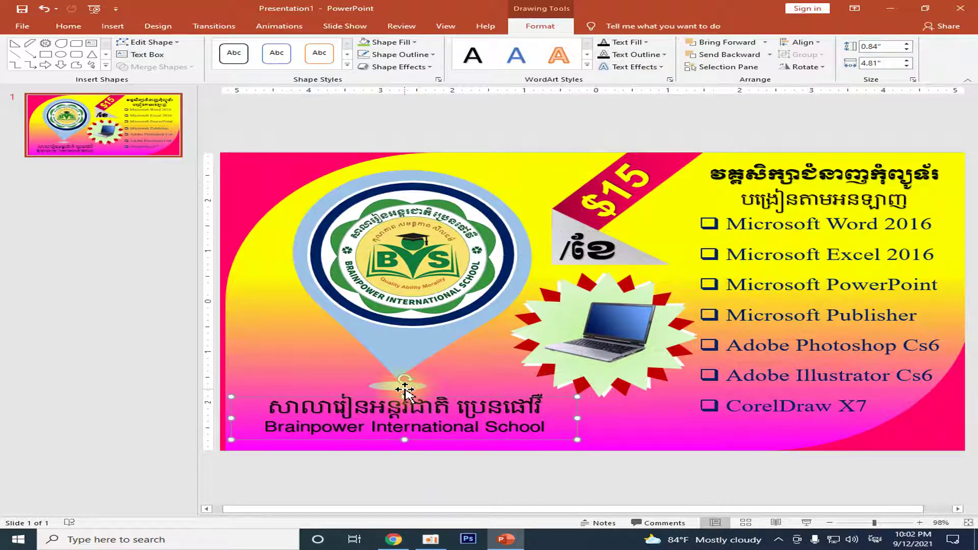
{"action": "left_click", "coordinate": [444, 473]}
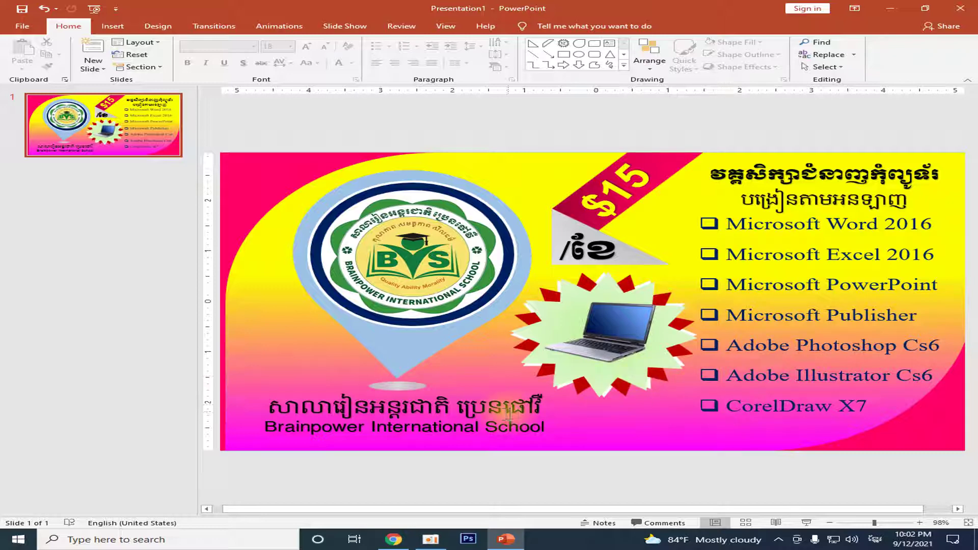
{"action": "left_click", "coordinate": [488, 402]}
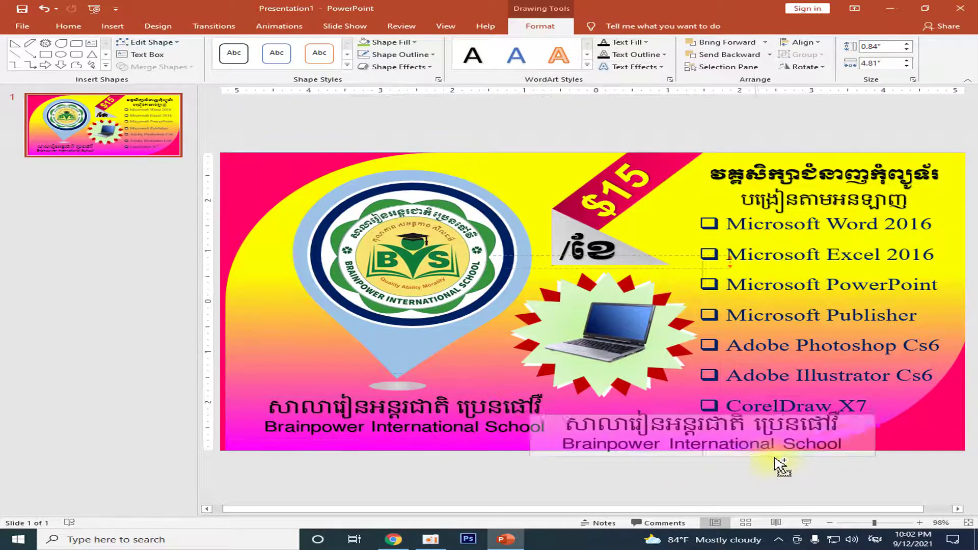
Step: Copy the school-name box to the lower right and replace its text with the Tel line and two phone numbers
{"action": "left_click_drag", "start_coordinate": [463, 448], "coordinate": [839, 465]}
{"action": "left_click_drag", "start_coordinate": [643, 424], "coordinate": [917, 453]}
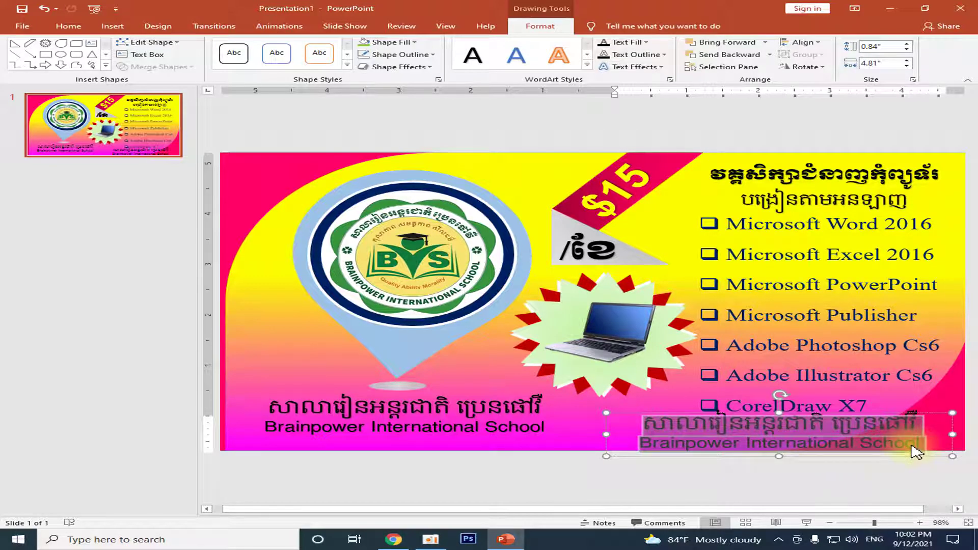
{"action": "key", "text": "Delete"}
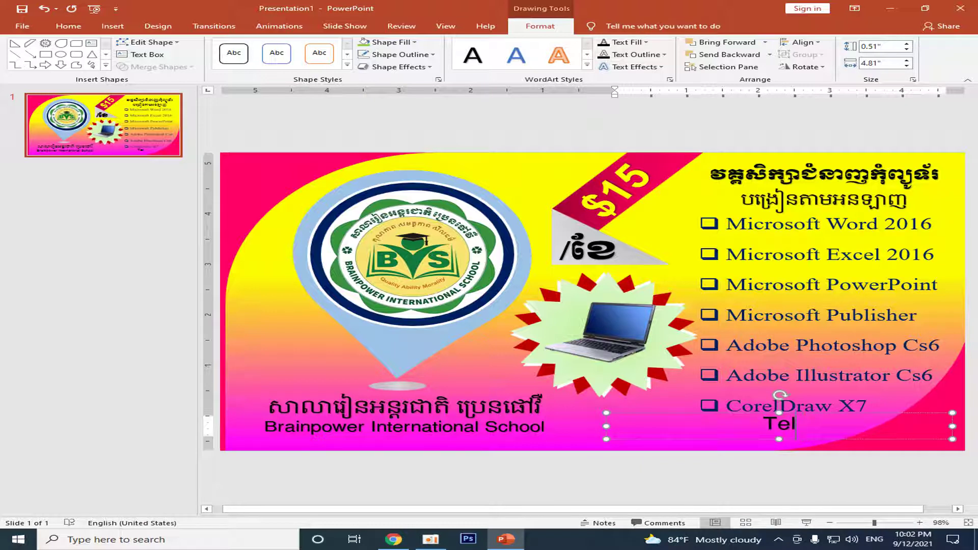
{"action": "type", "text": "Co"}
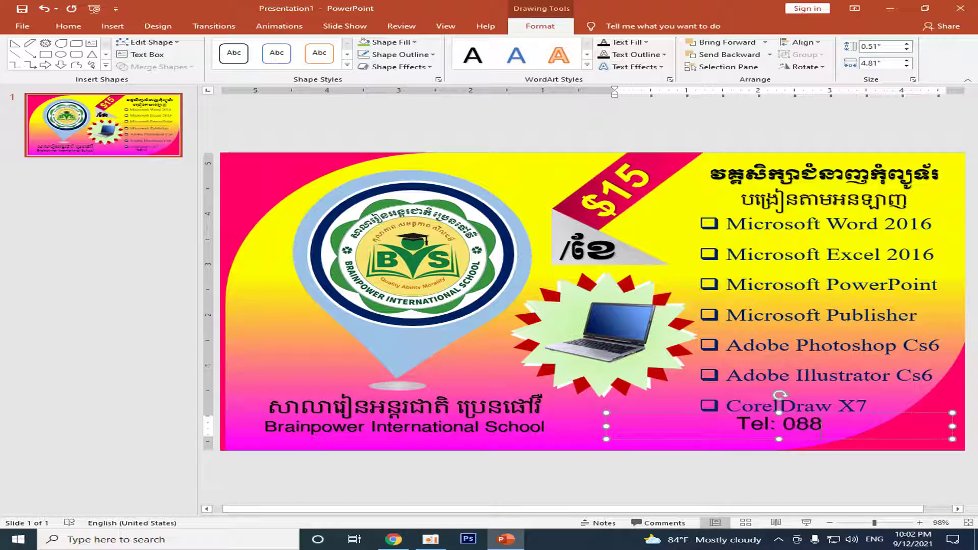
{"action": "type", "text": "3"}
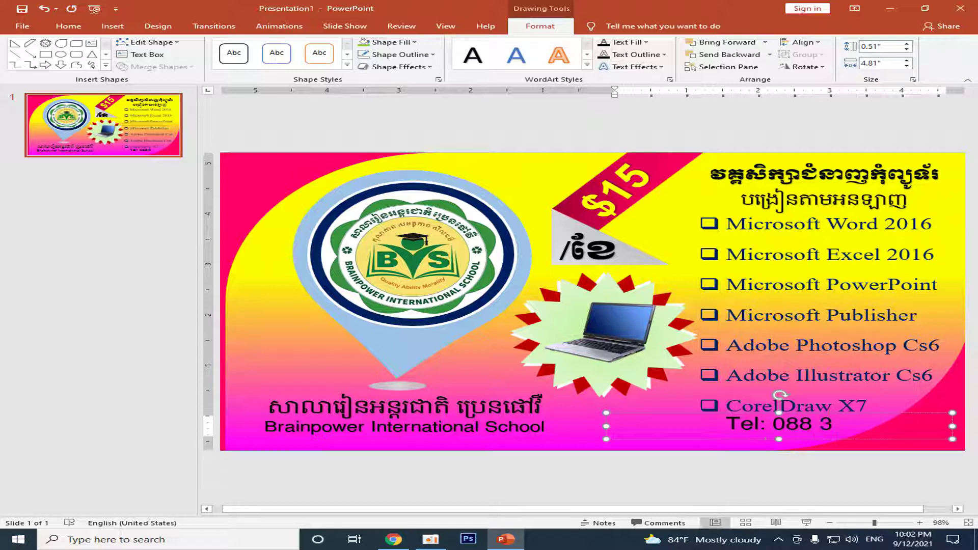
{"action": "type", "text": "4 8"}
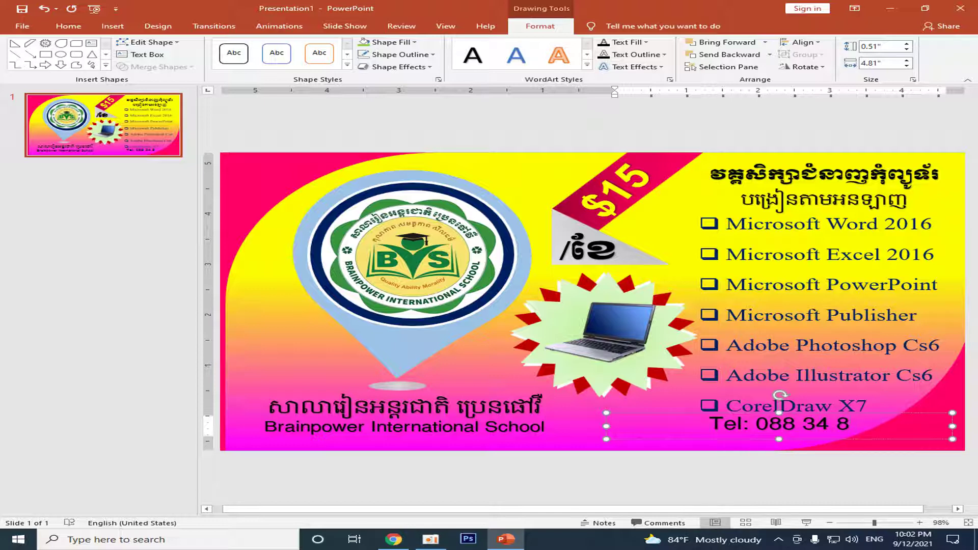
{"action": "type", "text": "8 480"}
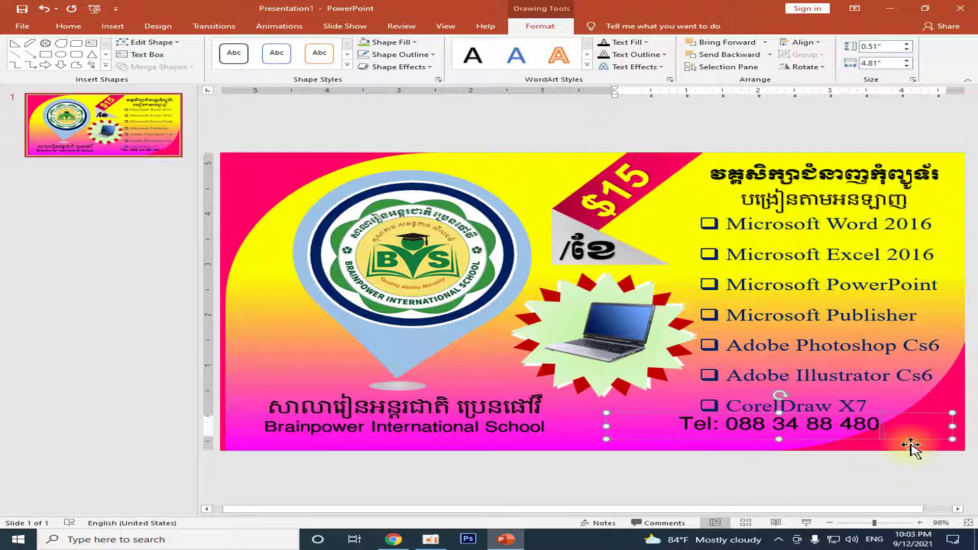
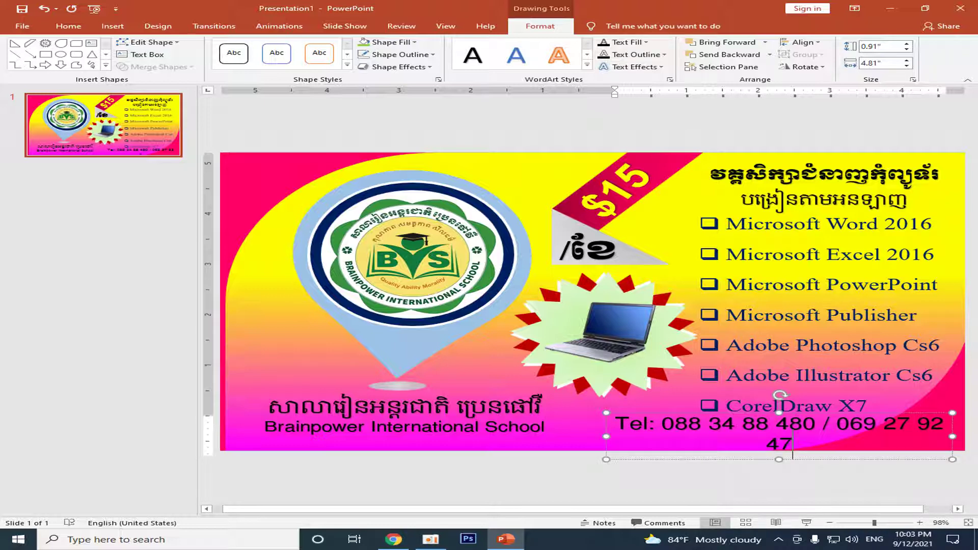
Step: Make the phone text bold Times New Roman
{"action": "triple_click", "coordinate": [687, 432]}
{"action": "left_click", "coordinate": [70, 27]}
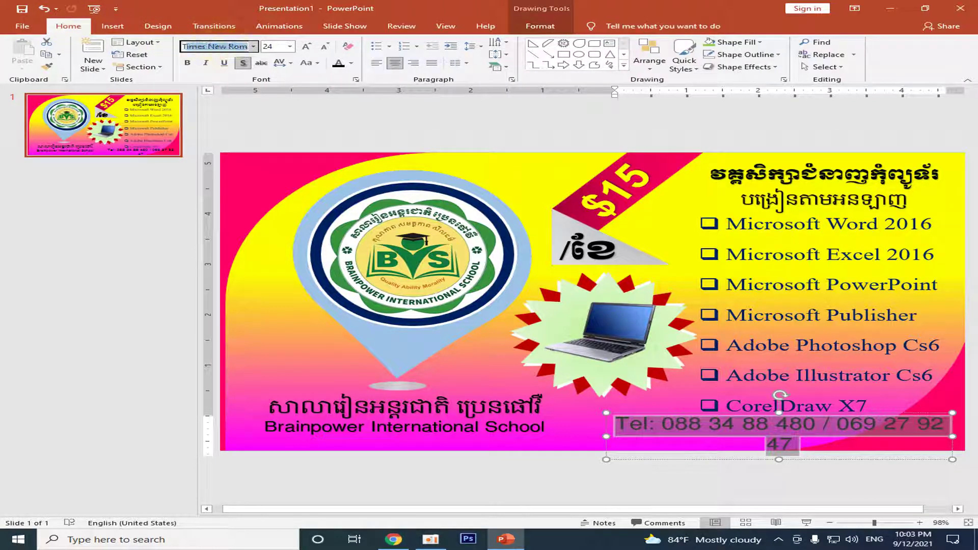
{"action": "key", "text": "Return"}
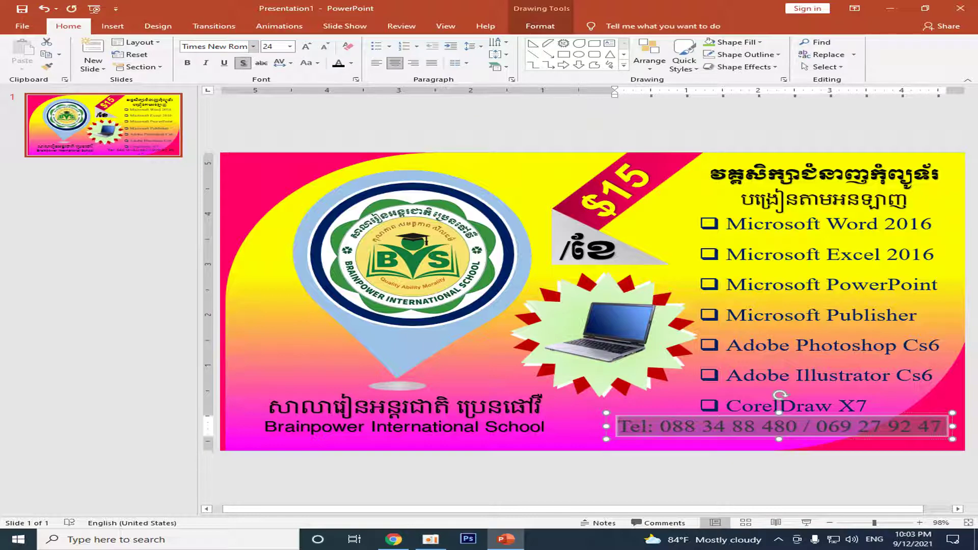
{"action": "left_click", "coordinate": [187, 63]}
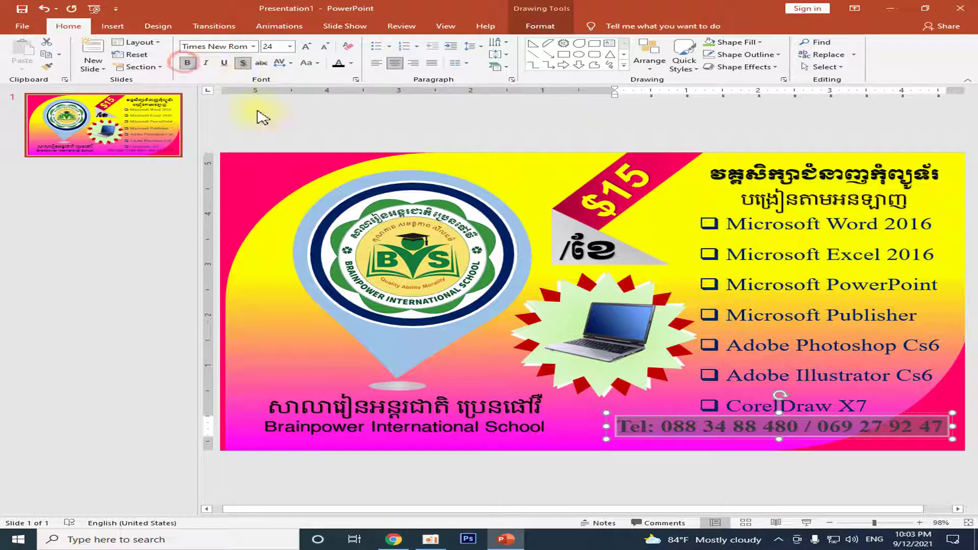
Step: Move the phone line to the bottom right of the slide
{"action": "left_click", "coordinate": [762, 438]}
{"action": "mouse_move", "coordinate": [762, 438]}
{"action": "left_mouse_down"}
{"action": "mouse_move", "coordinate": [728, 442]}
{"action": "mouse_move", "coordinate": [771, 445]}
{"action": "left_mouse_up"}
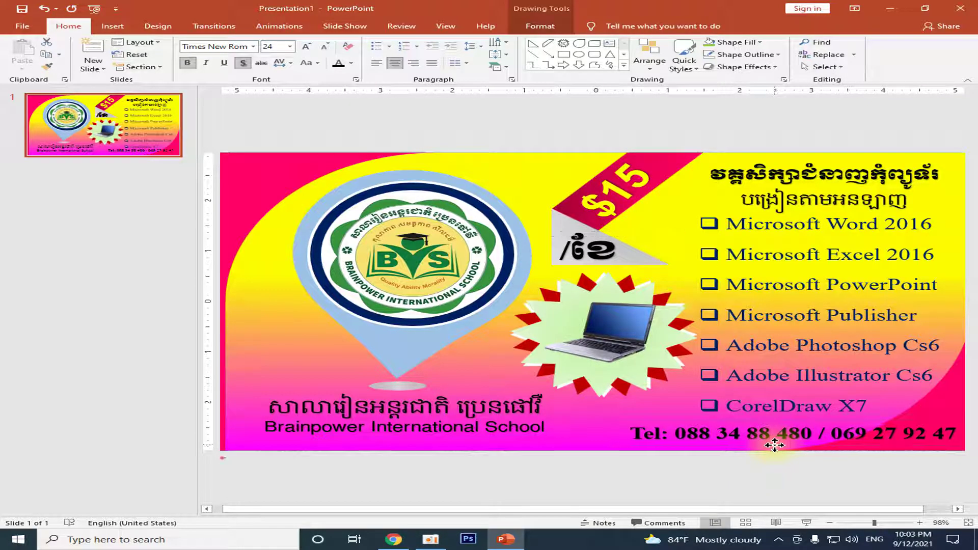
{"action": "left_click_drag", "start_coordinate": [771, 444], "coordinate": [388, 453]}
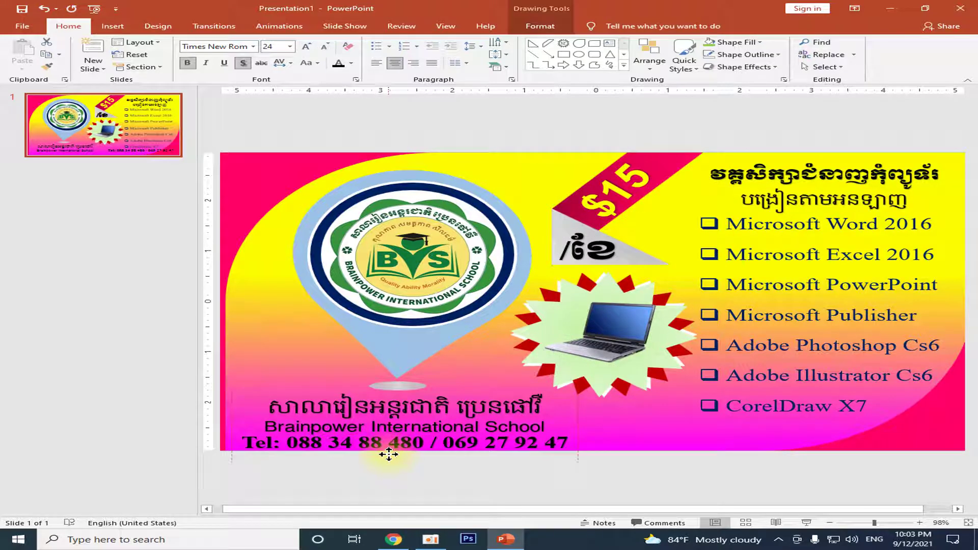
{"action": "left_click_drag", "start_coordinate": [388, 453], "coordinate": [775, 445]}
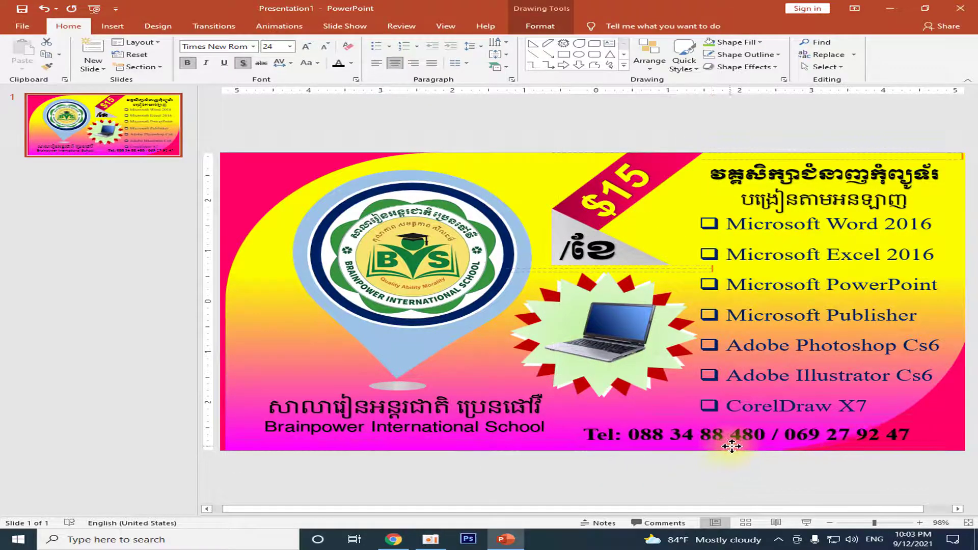
{"action": "left_click_drag", "start_coordinate": [776, 446], "coordinate": [773, 446]}
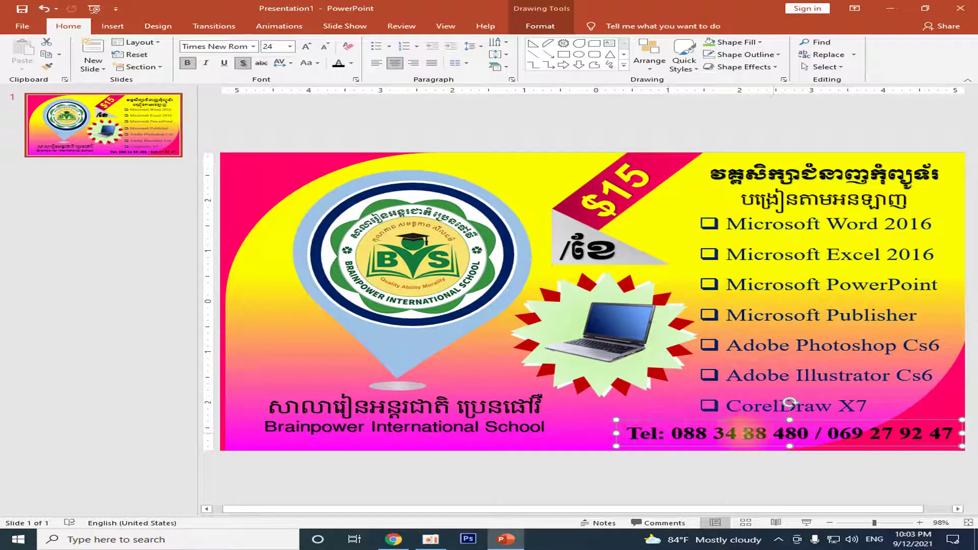
Step: Reduce the phone text to 18 pt and resize its box so it fits on one line
{"action": "left_click", "coordinate": [726, 433]}
{"action": "triple_click", "coordinate": [726, 433]}
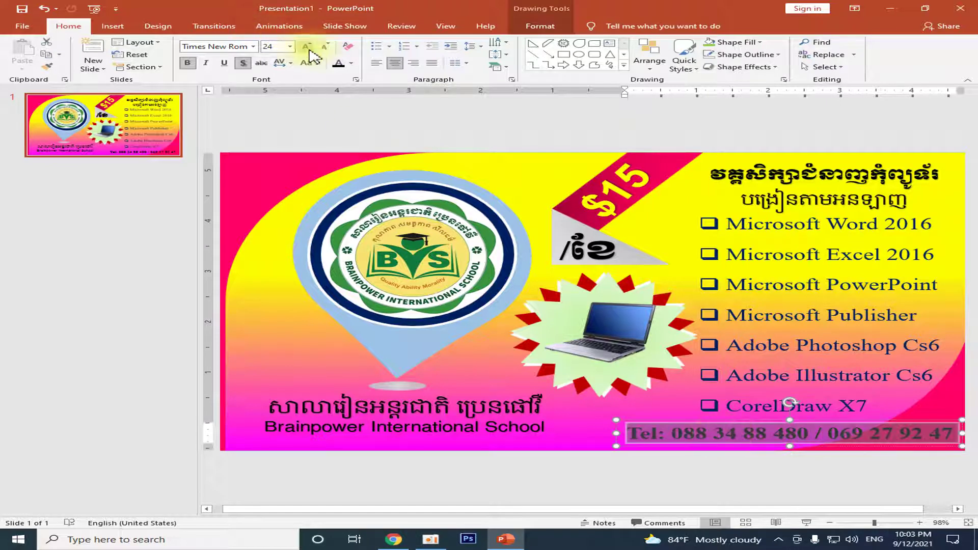
{"action": "left_click", "coordinate": [325, 47]}
{"action": "left_click", "coordinate": [327, 48]}
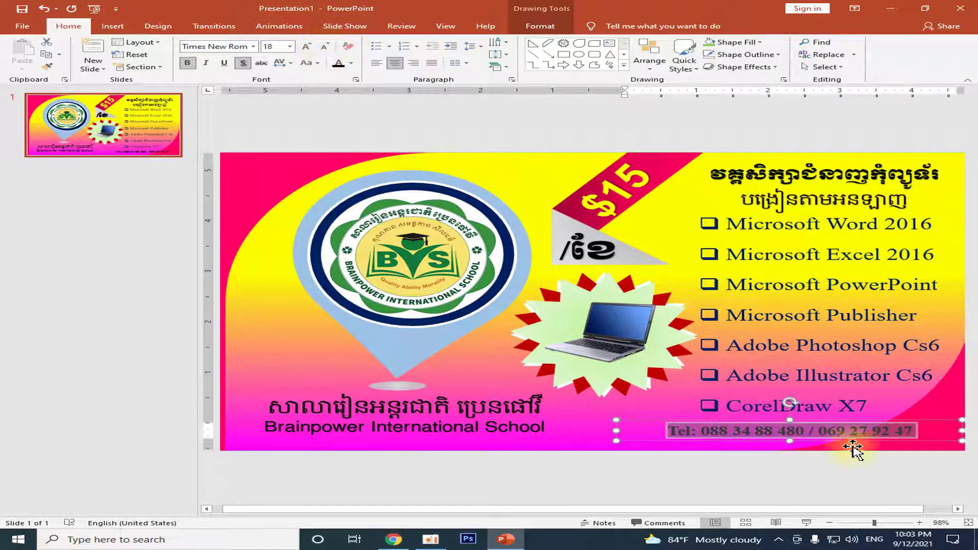
{"action": "left_click_drag", "start_coordinate": [960, 431], "coordinate": [848, 430]}
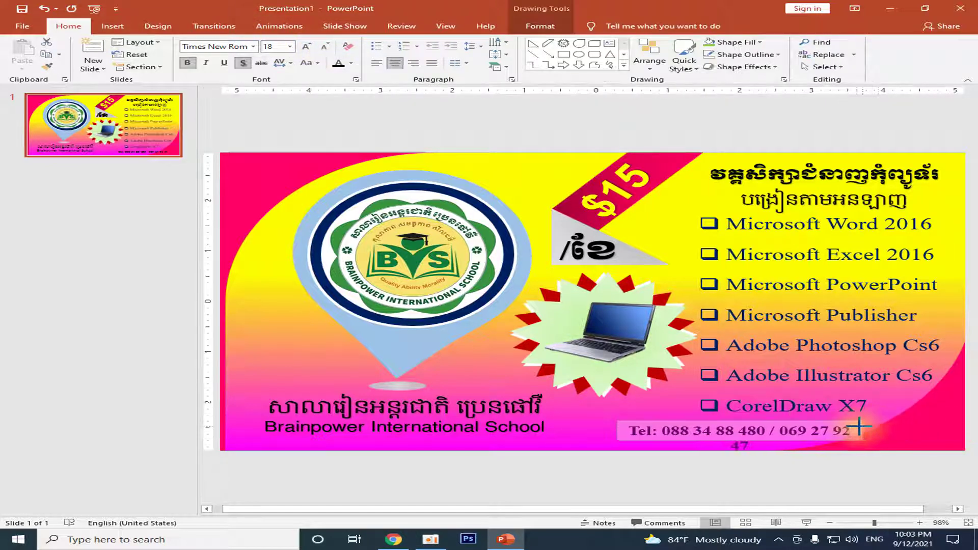
{"action": "left_click_drag", "start_coordinate": [616, 438], "coordinate": [567, 432]}
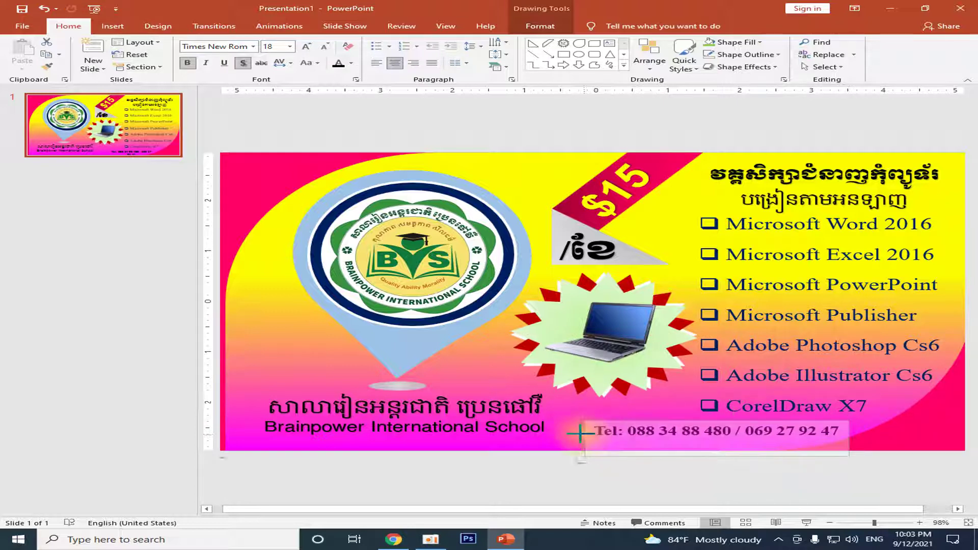
{"action": "left_click", "coordinate": [717, 447]}
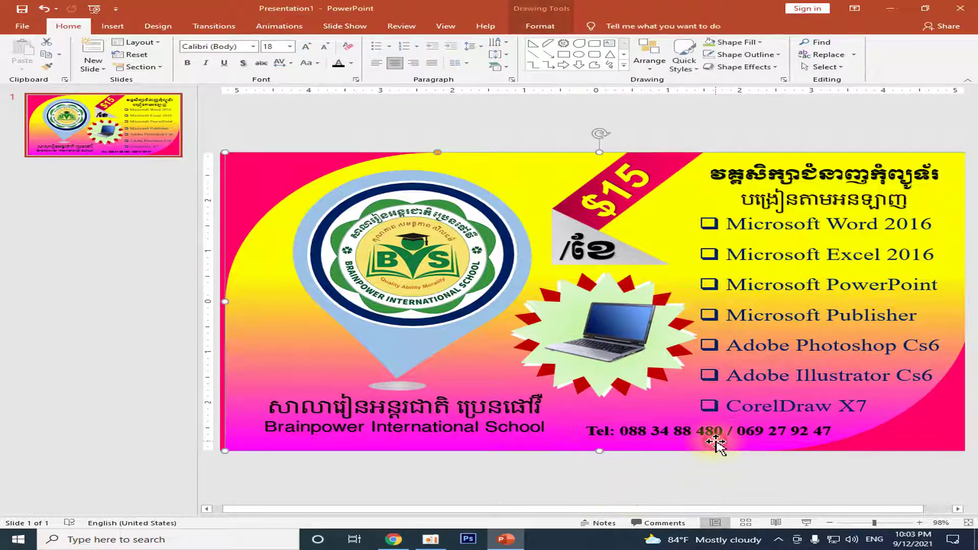
Step: Move the Tel line beneath 'Brainpower International School' and nudge the school name up slightly
{"action": "left_click", "coordinate": [709, 438]}
{"action": "left_click_drag", "start_coordinate": [695, 443], "coordinate": [389, 393]}
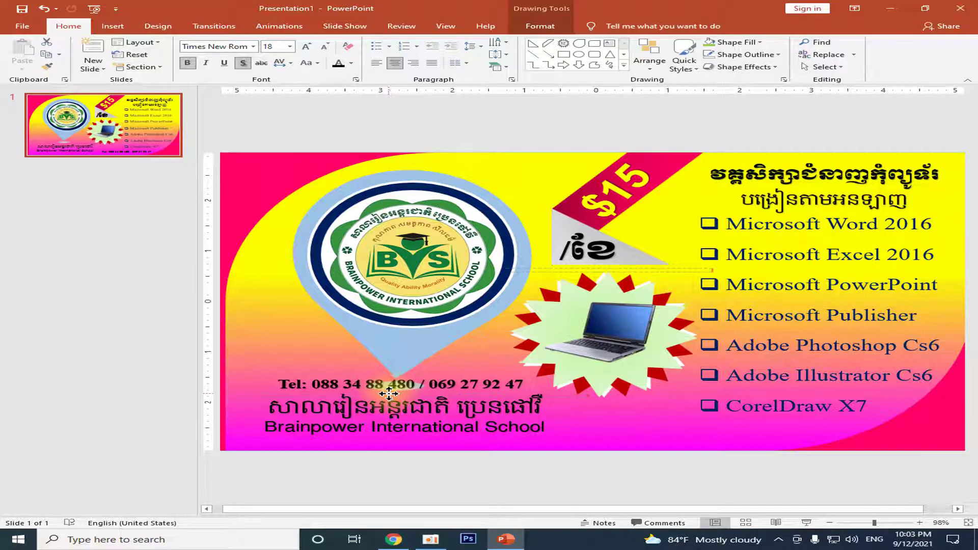
{"action": "left_click_drag", "start_coordinate": [389, 393], "coordinate": [387, 452]}
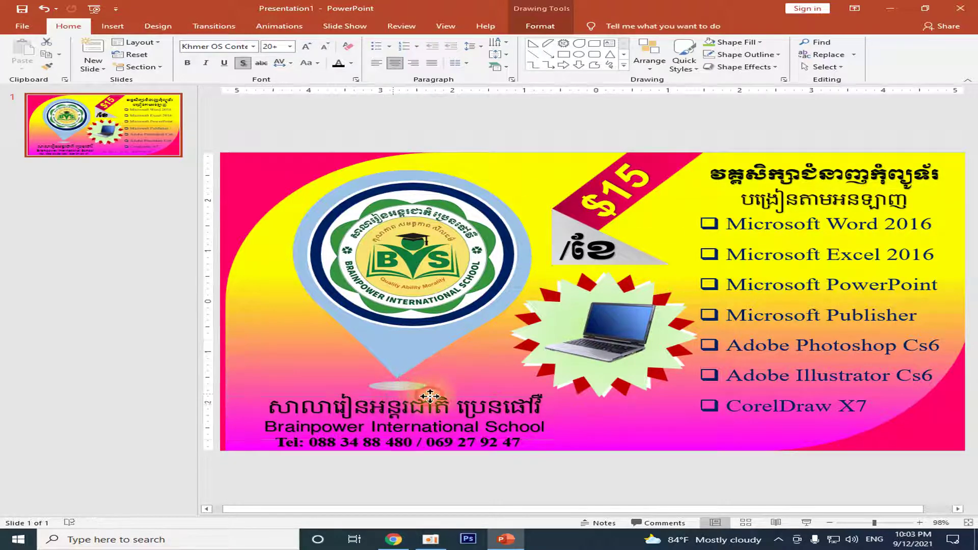
{"action": "left_click_drag", "start_coordinate": [430, 396], "coordinate": [430, 393]}
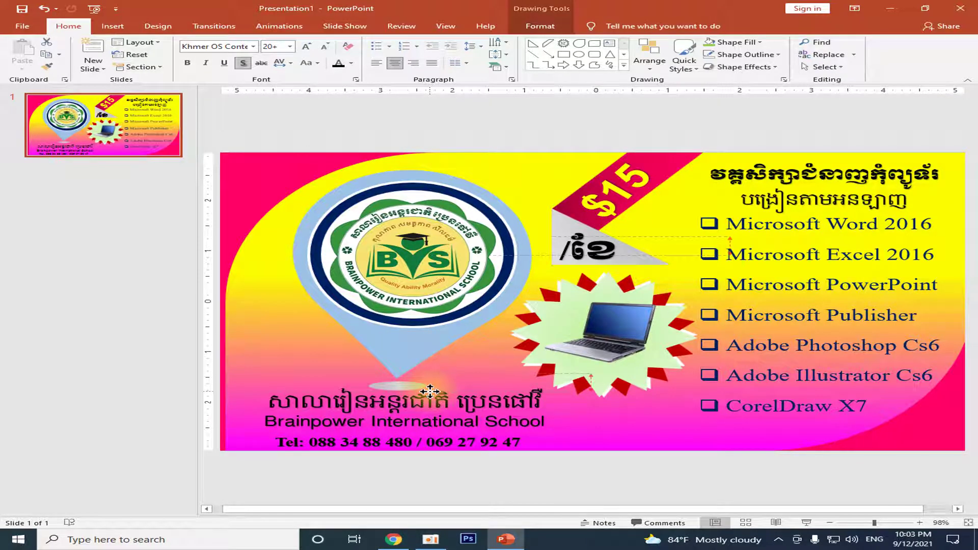
{"action": "left_click", "coordinate": [412, 441]}
Step: Raise the logo, pin and shadow ellipse together slightly
{"action": "left_click", "coordinate": [435, 318]}
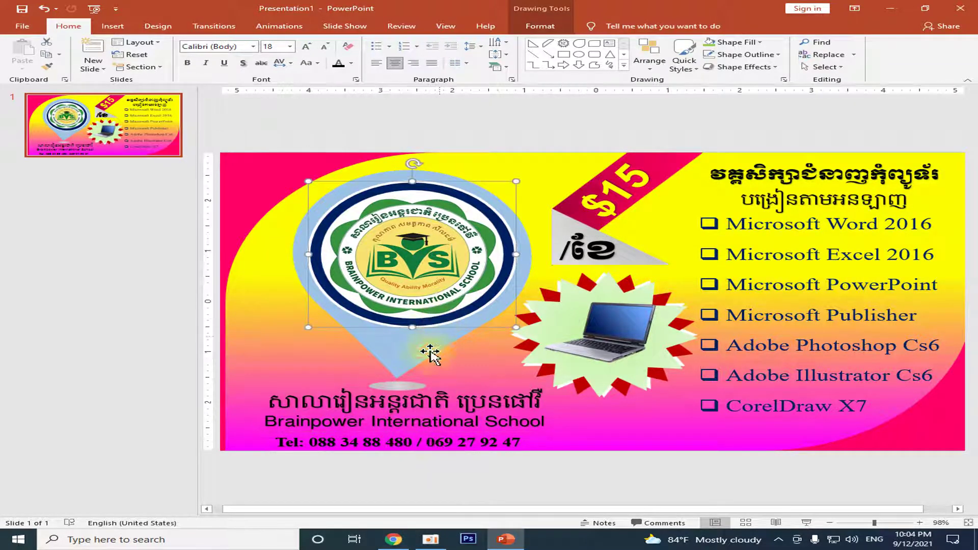
{"action": "key", "text": "Up"}
{"action": "key", "text": "Up"}
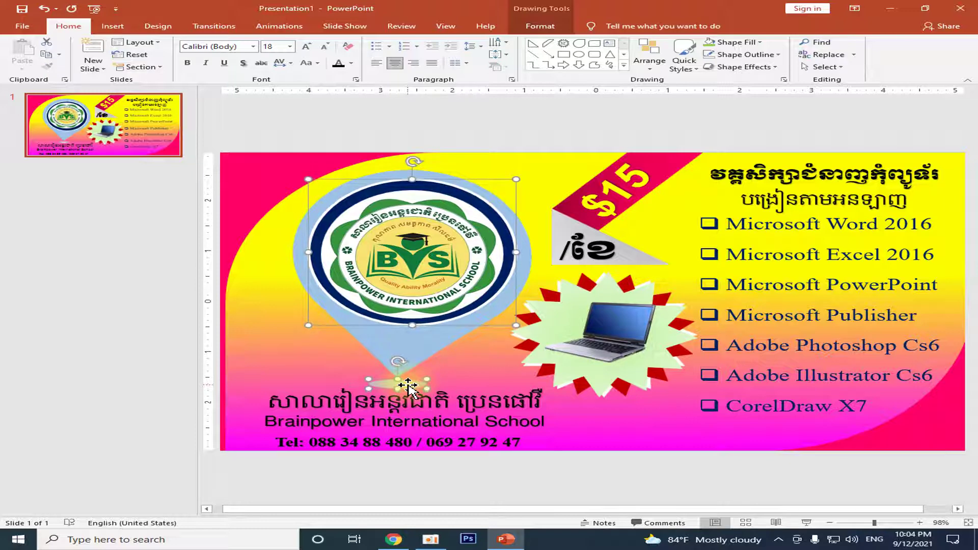
{"action": "left_click", "coordinate": [302, 136]}
{"action": "mouse_move", "coordinate": [229, 109]}
{"action": "left_mouse_down"}
{"action": "mouse_move", "coordinate": [588, 409]}
{"action": "mouse_move", "coordinate": [594, 402]}
{"action": "left_mouse_up"}
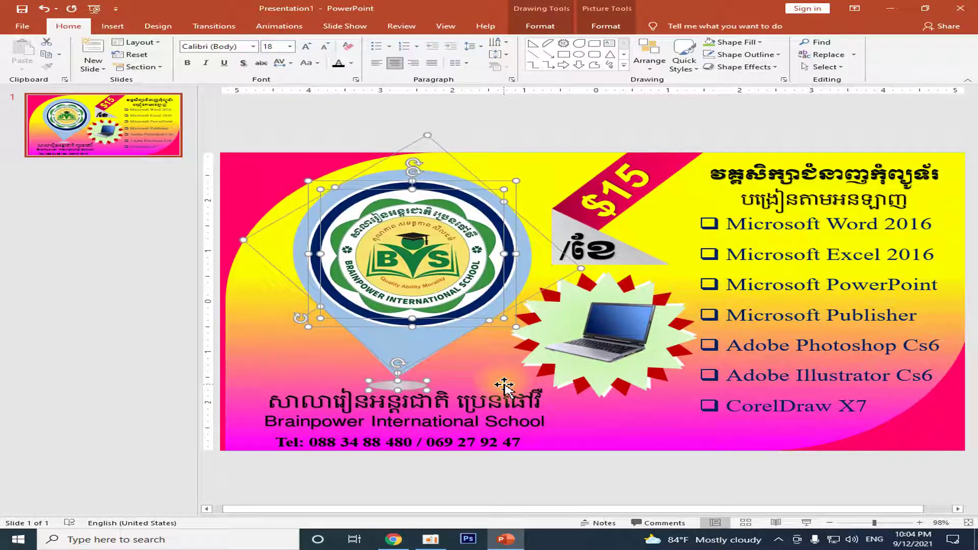
{"action": "key", "text": "Up"}
{"action": "key", "text": "Up"}
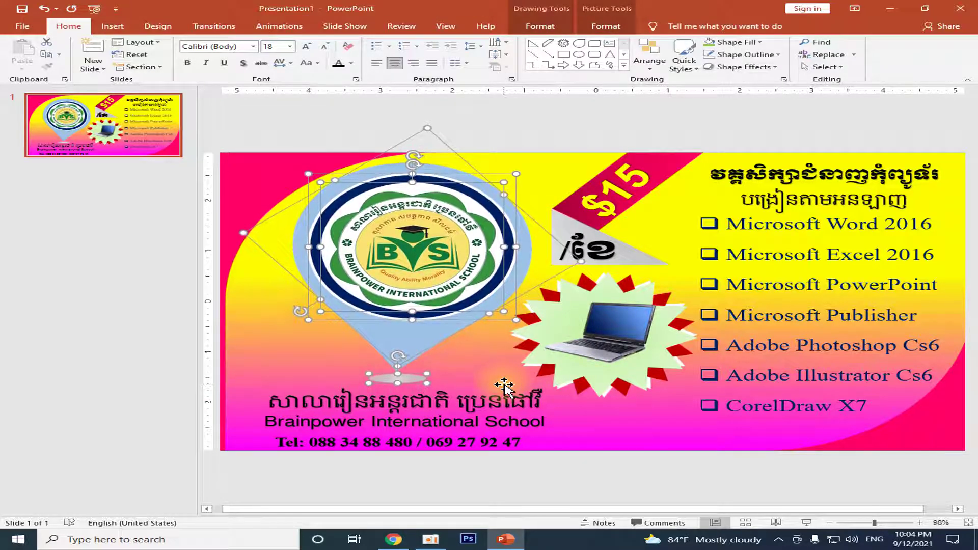
{"action": "left_click", "coordinate": [545, 146]}
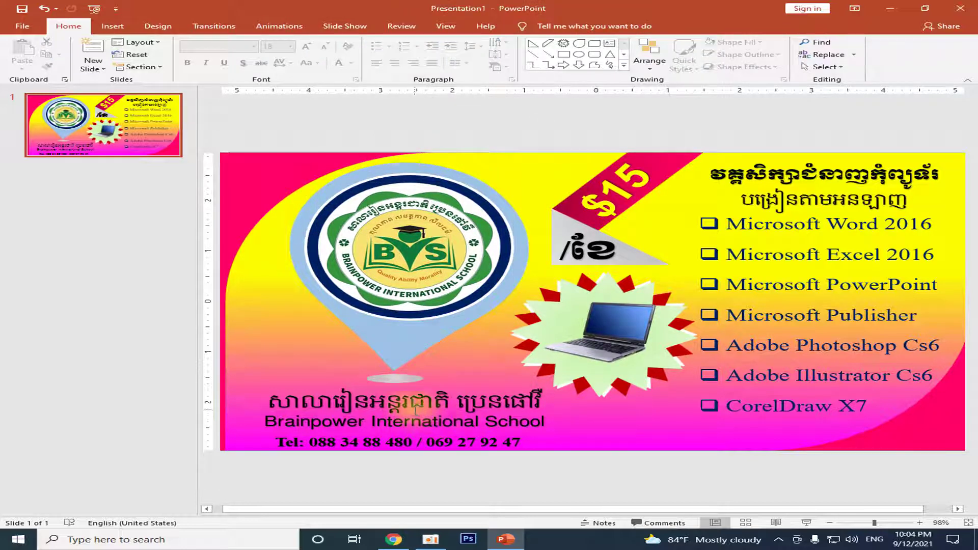
Step: Nudge the school name up and left, and move the Tel line left beneath it
{"action": "left_click", "coordinate": [383, 398]}
{"action": "left_click", "coordinate": [379, 397]}
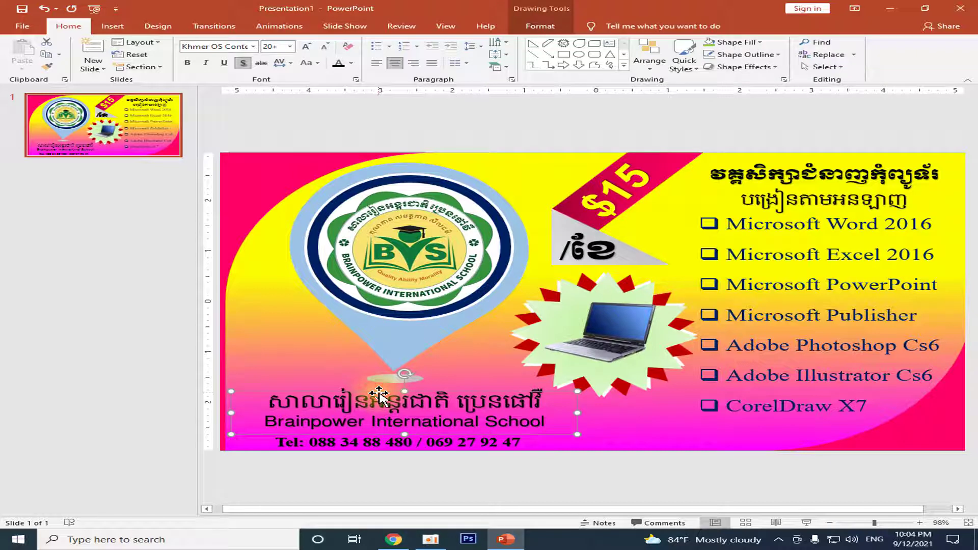
{"action": "key", "text": "Up"}
{"action": "key", "text": "Left"}
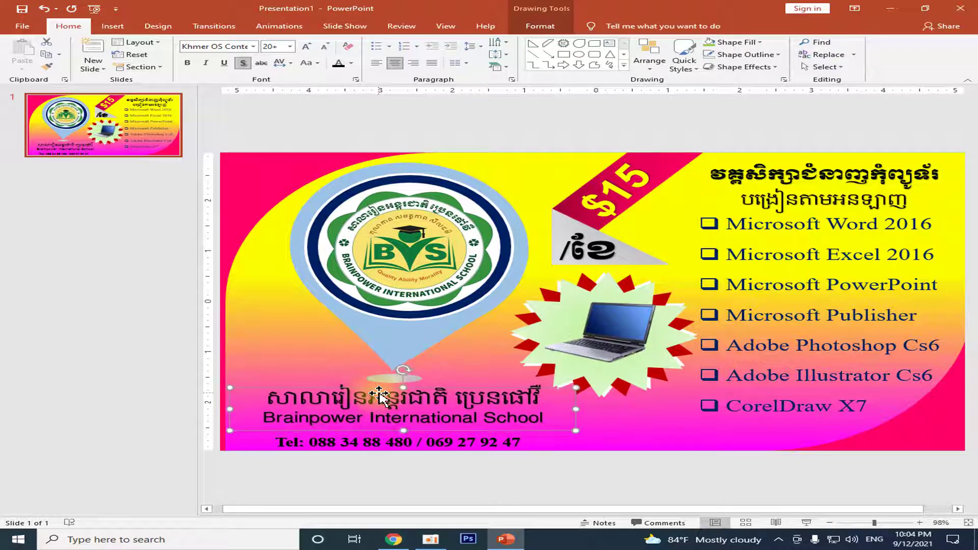
{"action": "key", "text": "Left"}
{"action": "key", "text": "Left"}
{"action": "key", "text": "Left"}
{"action": "key", "text": "Left"}
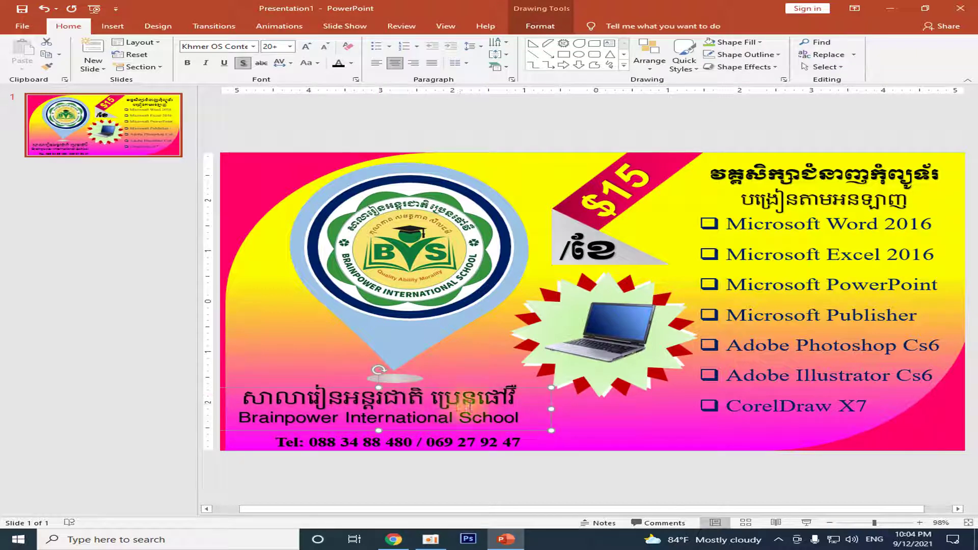
{"action": "left_click_drag", "start_coordinate": [379, 433], "coordinate": [354, 428]}
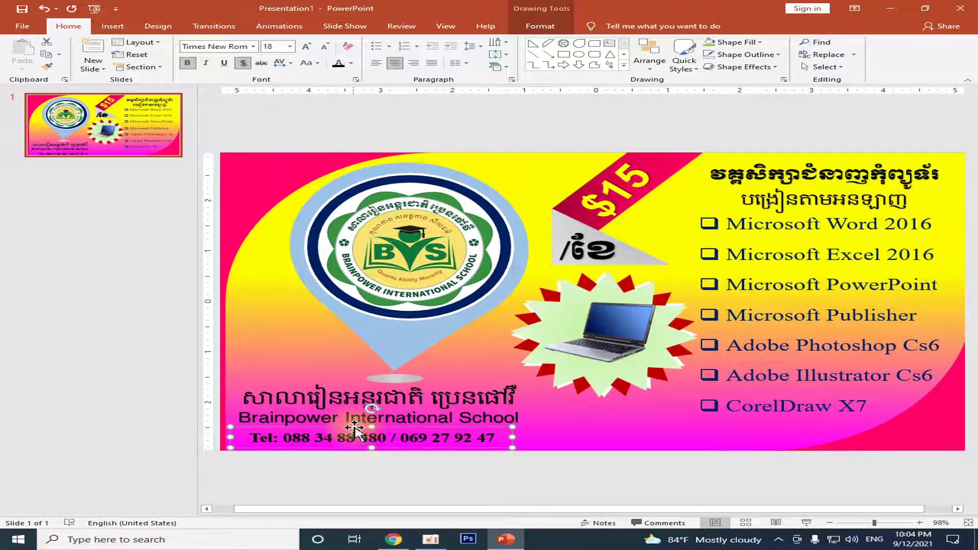
{"action": "left_click", "coordinate": [366, 482]}
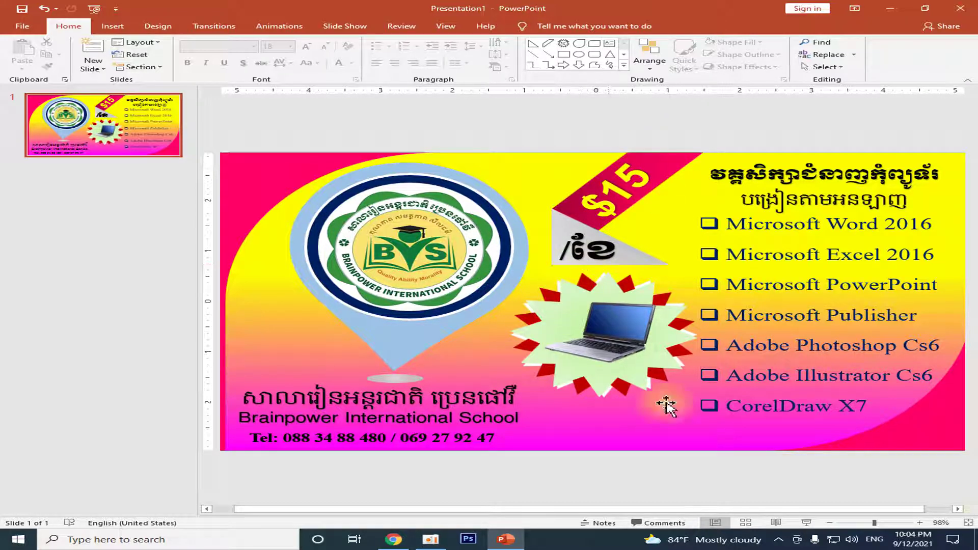
{"action": "left_click", "coordinate": [919, 523]}
Step: Zoom in and ungroup the $15 price ribbon into separate pieces
{"action": "left_click", "coordinate": [919, 523]}
{"action": "left_click", "coordinate": [919, 522]}
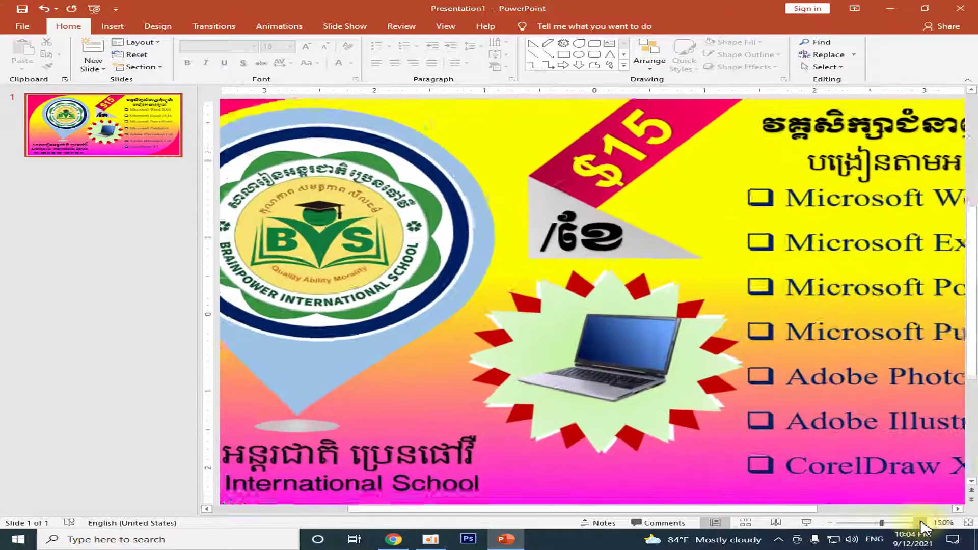
{"action": "scroll", "coordinate": [663, 248], "scroll_direction": "up", "scroll_amount": 11}
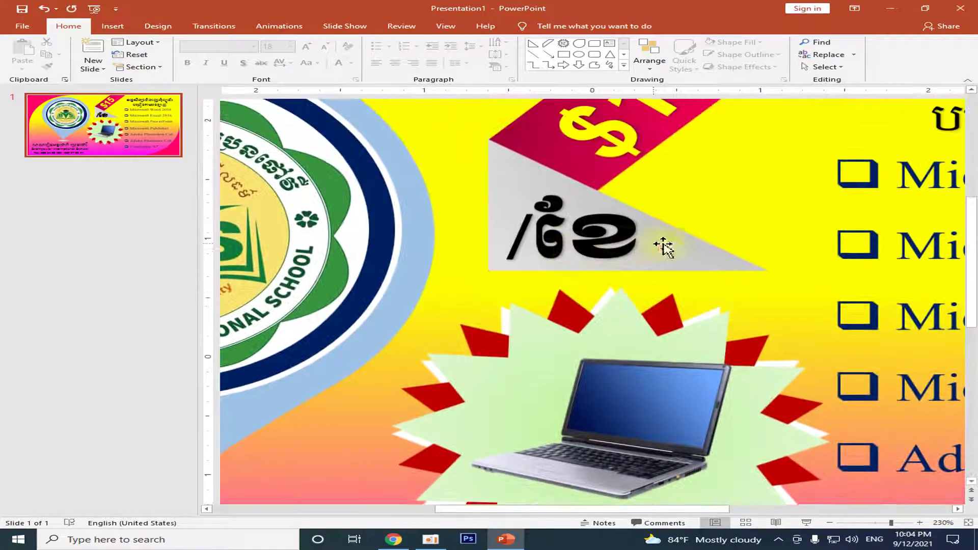
{"action": "left_click", "coordinate": [663, 248]}
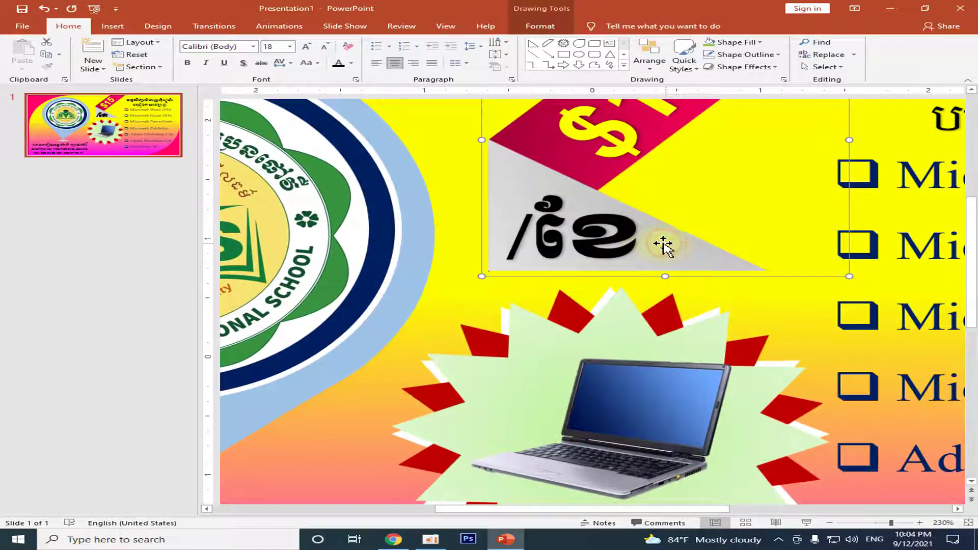
{"action": "left_click", "coordinate": [560, 26]}
{"action": "left_click", "coordinate": [804, 55]}
{"action": "left_click", "coordinate": [807, 97]}
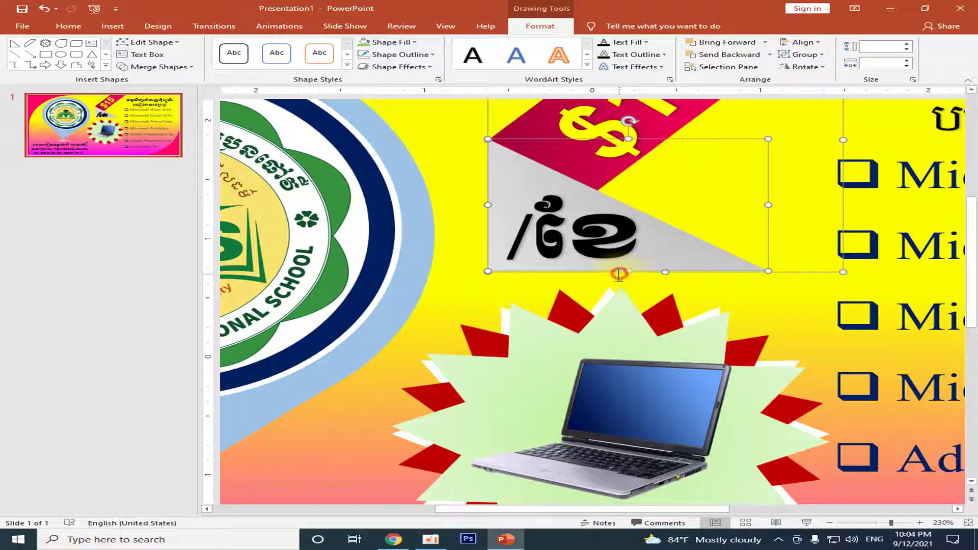
{"action": "left_click", "coordinate": [481, 153]}
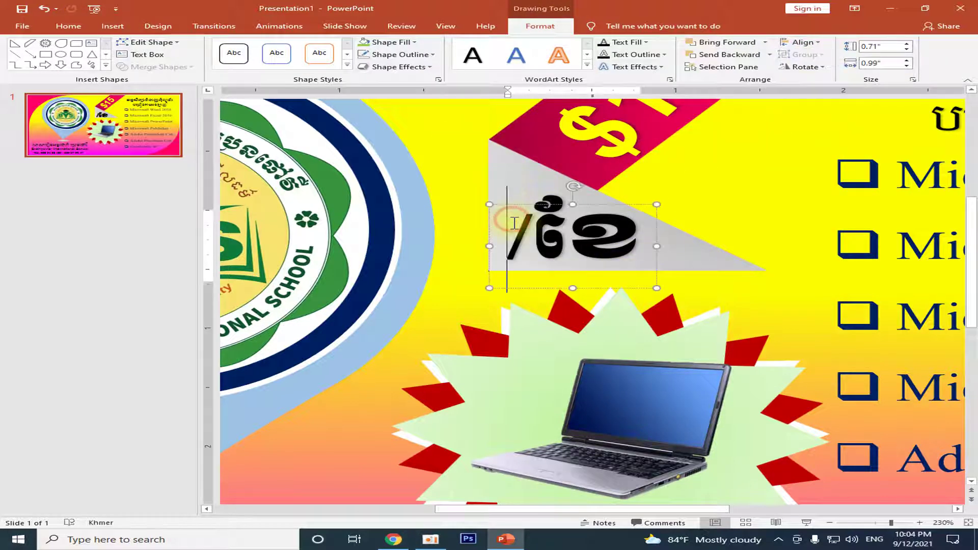
Step: Shift the grey triangle behind the month text slightly left and lengthen its bottom edge
{"action": "left_click", "coordinate": [657, 264]}
{"action": "left_click_drag", "start_coordinate": [519, 208], "coordinate": [516, 208]}
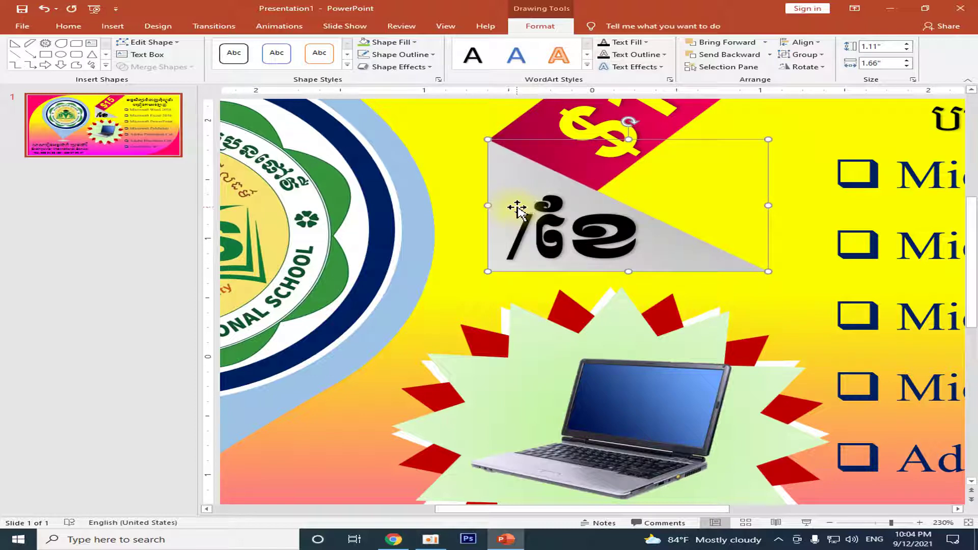
{"action": "left_click", "coordinate": [721, 176]}
{"action": "left_click", "coordinate": [544, 263]}
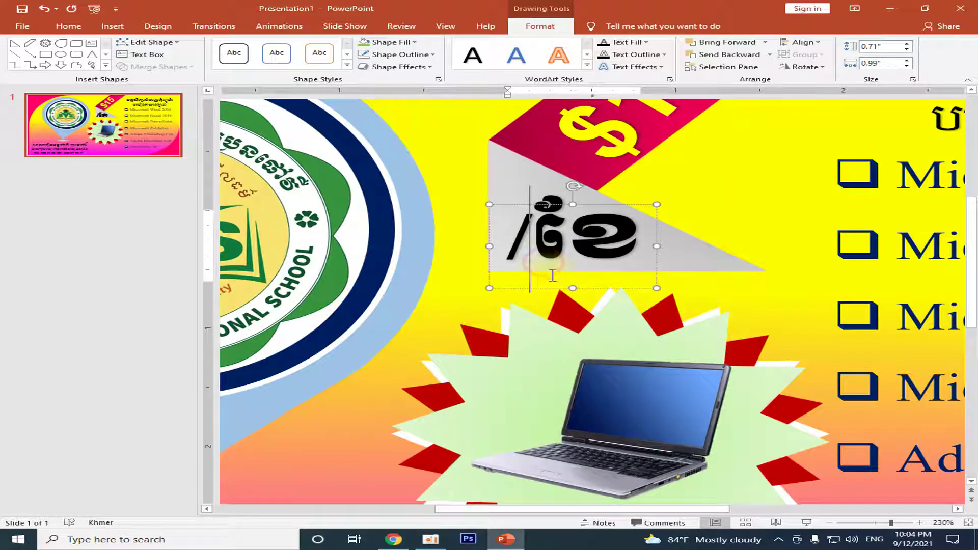
{"action": "left_click", "coordinate": [687, 263]}
{"action": "left_click_drag", "start_coordinate": [627, 271], "coordinate": [627, 274]}
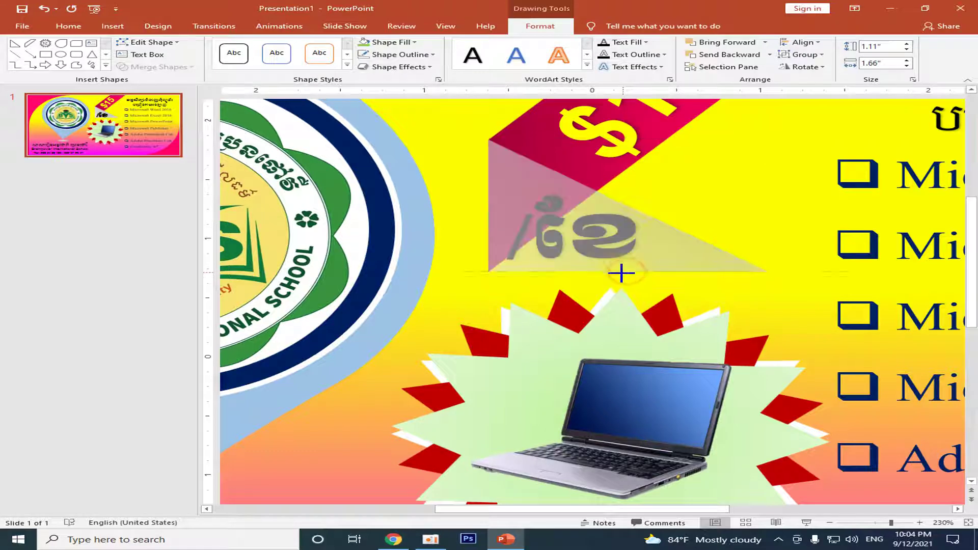
{"action": "left_click", "coordinate": [788, 196]}
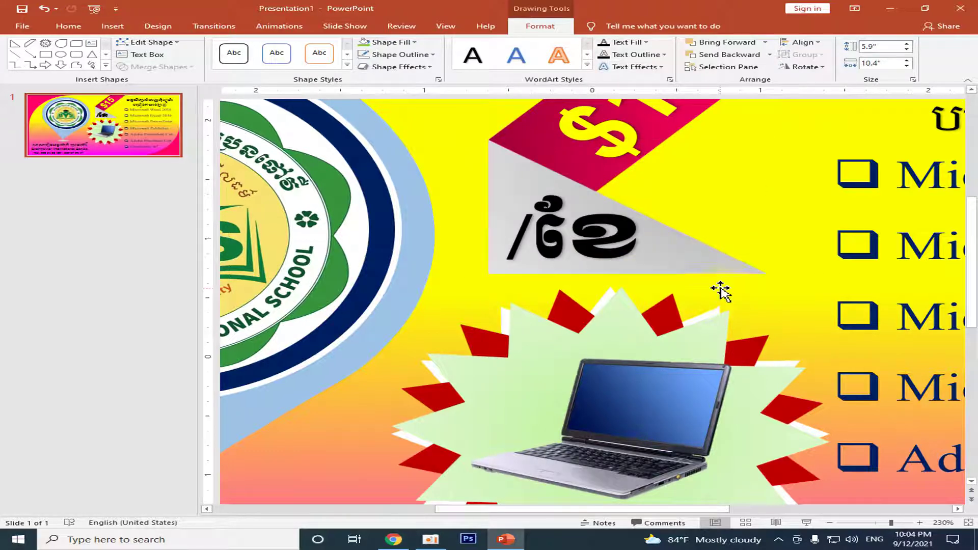
{"action": "left_click_drag", "start_coordinate": [892, 522], "coordinate": [874, 523]}
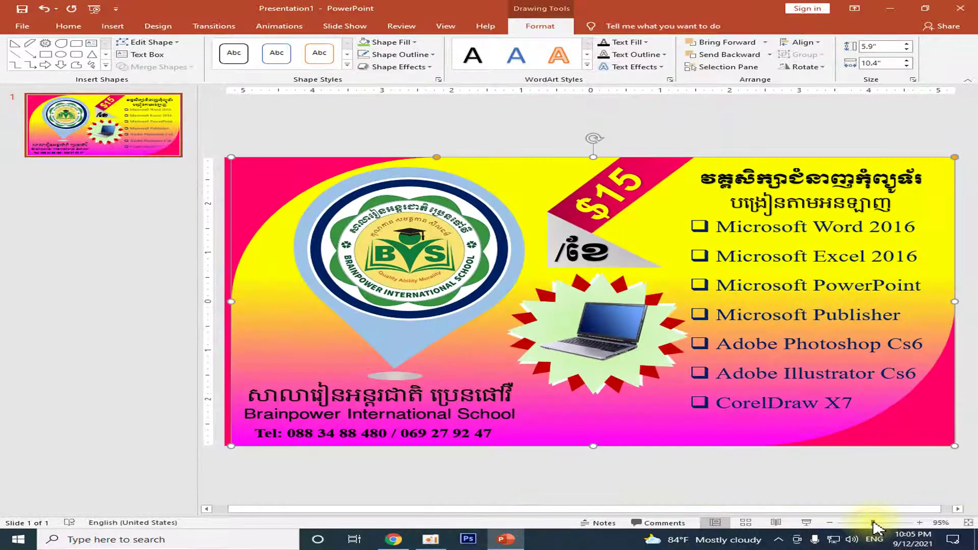
Step: Move the course-list text box slightly right and down
{"action": "left_click", "coordinate": [761, 475]}
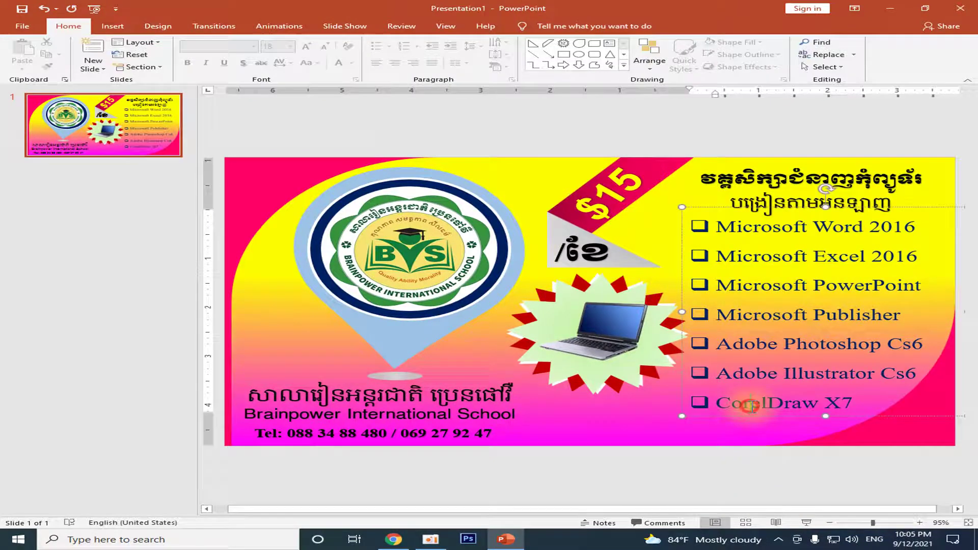
{"action": "left_click", "coordinate": [765, 416]}
{"action": "left_click_drag", "start_coordinate": [765, 415], "coordinate": [767, 419]}
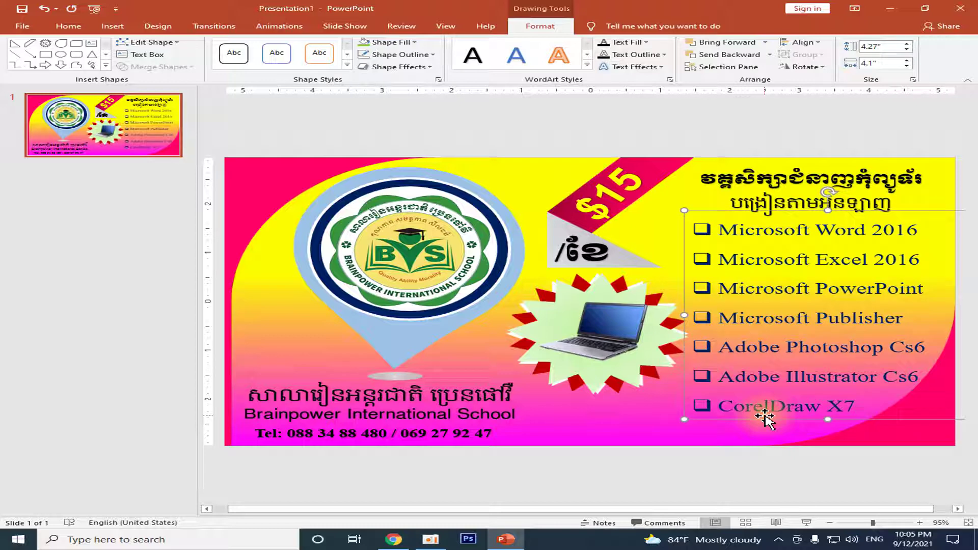
Step: Shift the two-line Khmer heading slightly up and left above the course list
{"action": "left_click", "coordinate": [788, 181]}
{"action": "left_click_drag", "start_coordinate": [795, 164], "coordinate": [795, 161]}
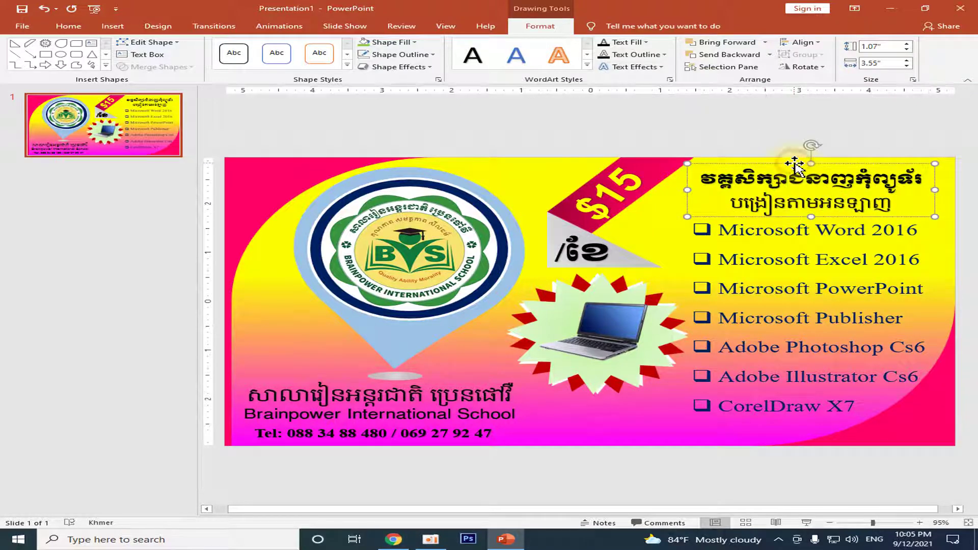
{"action": "key", "text": "Left"}
{"action": "key", "text": "Up"}
{"action": "key", "text": "Left"}
{"action": "key", "text": "Left"}
{"action": "key", "text": "Left"}
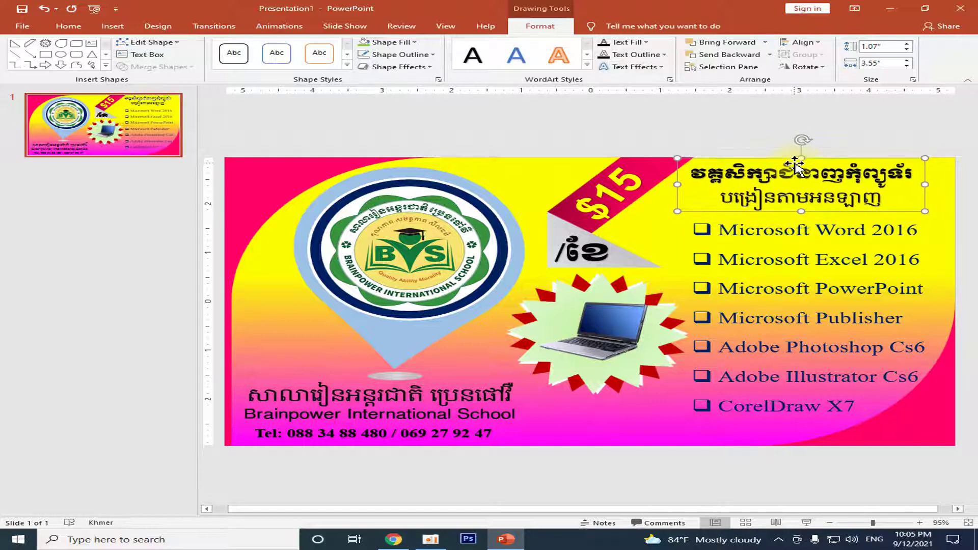
{"action": "key", "text": "Down"}
{"action": "key", "text": "Down"}
{"action": "key", "text": "Up"}
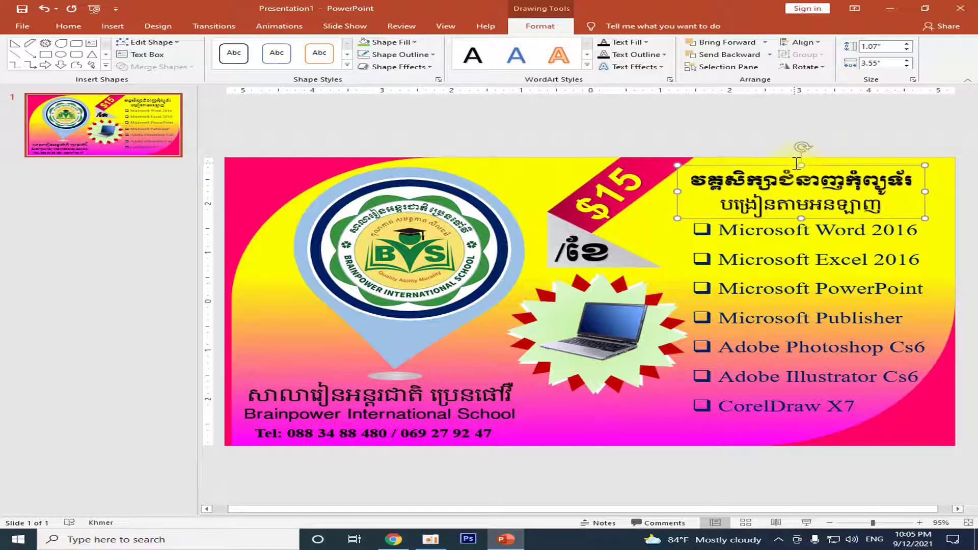
{"action": "left_click", "coordinate": [773, 128]}
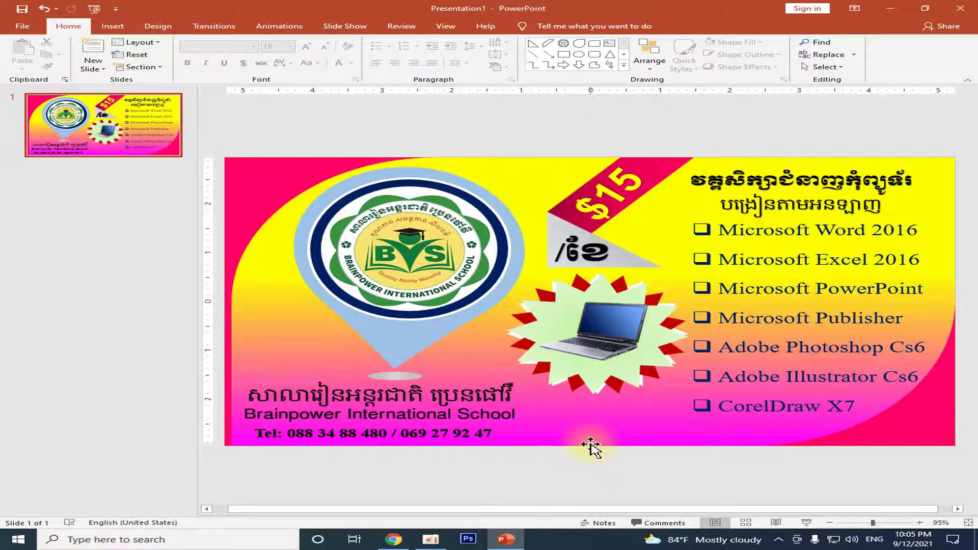
{"action": "left_click", "coordinate": [828, 523]}
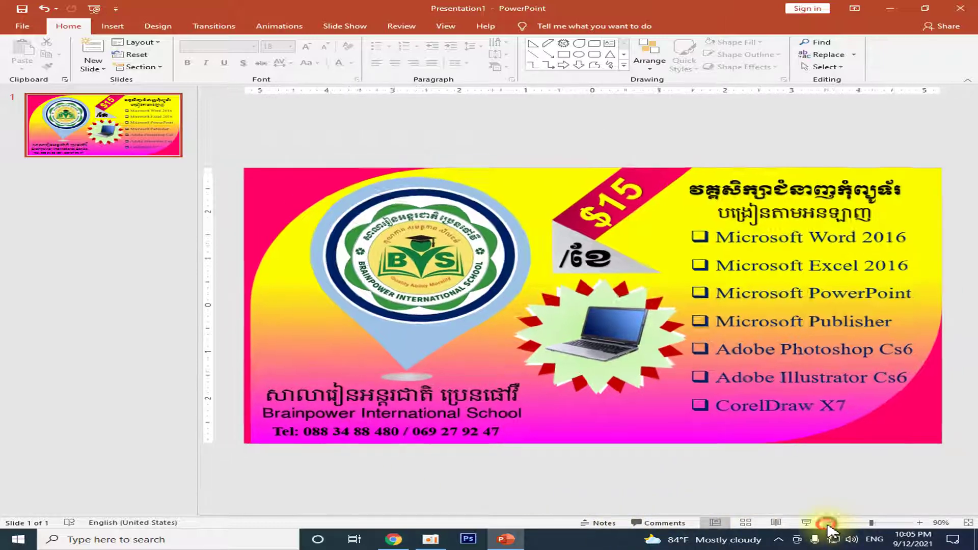
Step: Nudge the bottom-left school name and phone text into alignment under the logo pin
{"action": "left_click", "coordinate": [828, 523]}
{"action": "left_click_drag", "start_coordinate": [256, 361], "coordinate": [599, 454]}
{"action": "key", "text": "Right"}
{"action": "key", "text": "Right"}
{"action": "key", "text": "Right"}
{"action": "key", "text": "Right"}
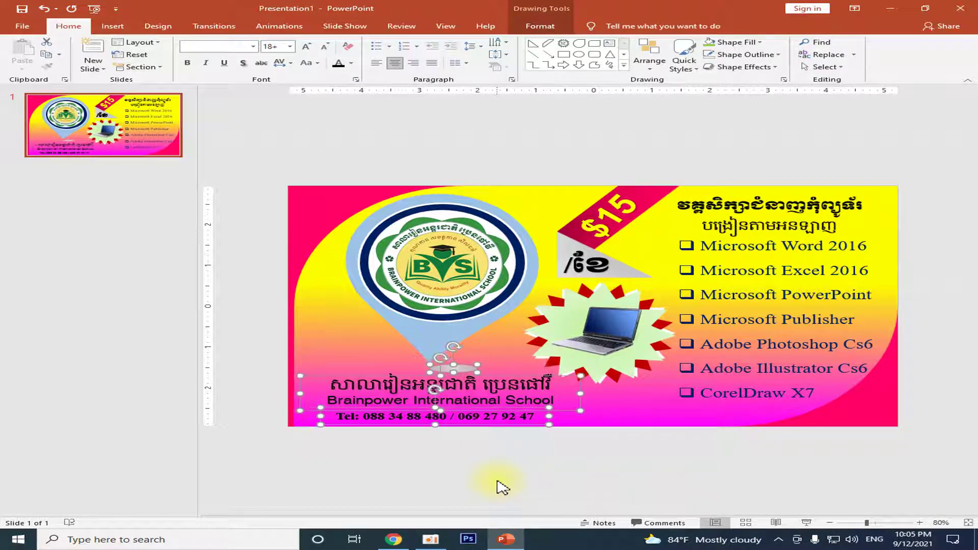
{"action": "key", "text": "Left"}
{"action": "key", "text": "Left"}
{"action": "key", "text": "Left"}
{"action": "left_click", "coordinate": [495, 487]}
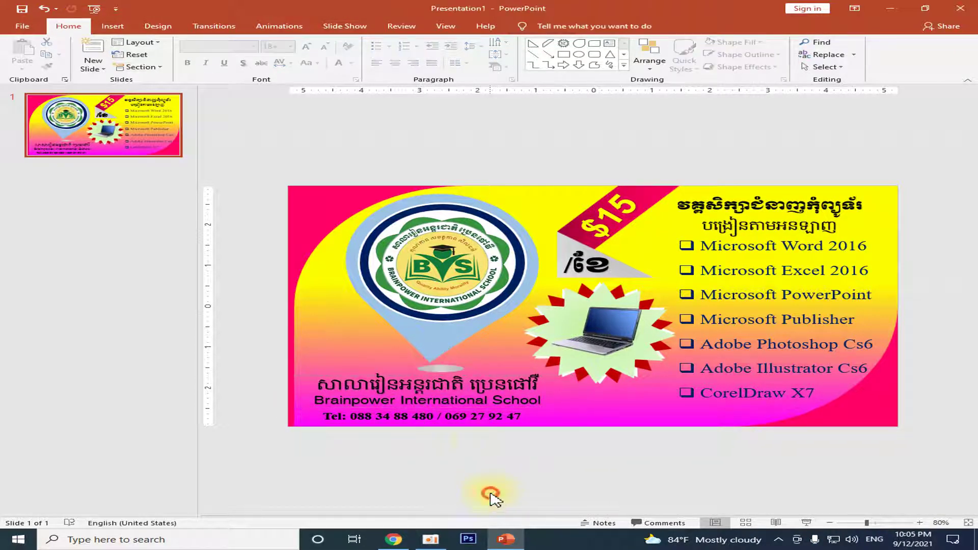
Step: At 112% zoom, nudge the pin's grey shadow oval up, right and down into place
{"action": "left_click", "coordinate": [440, 379]}
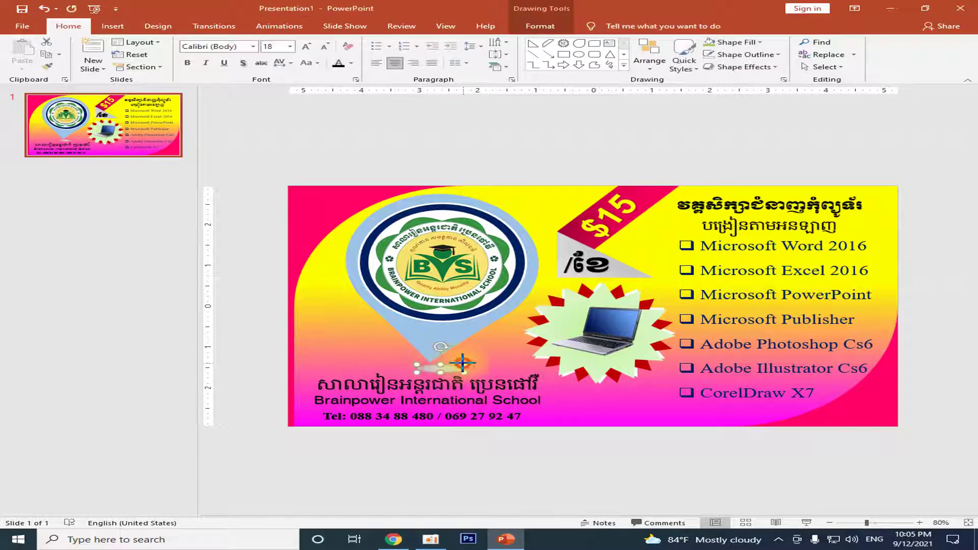
{"action": "left_click", "coordinate": [434, 365]}
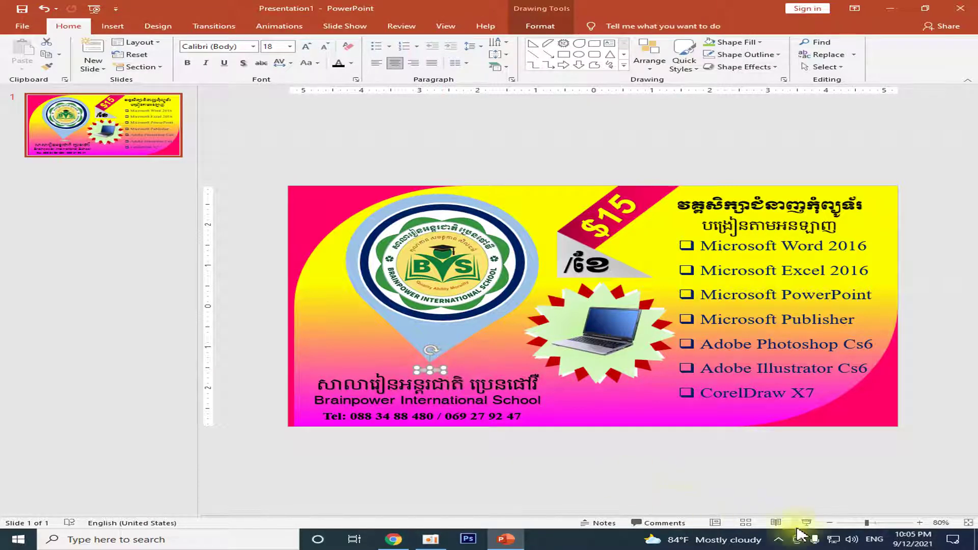
{"action": "left_click", "coordinate": [875, 523]}
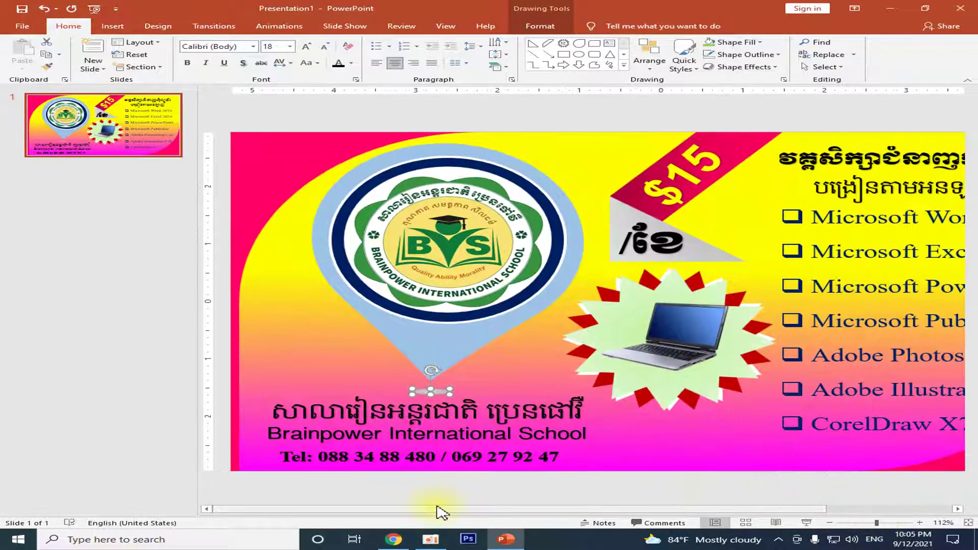
{"action": "key", "text": "Up"}
{"action": "key", "text": "Up"}
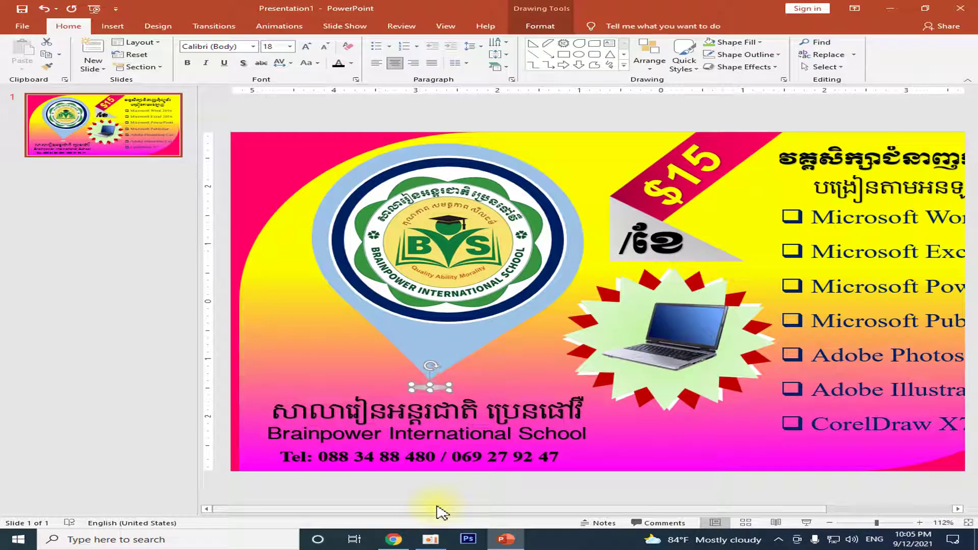
{"action": "key", "text": "Right"}
{"action": "key", "text": "Right"}
{"action": "key", "text": "Down"}
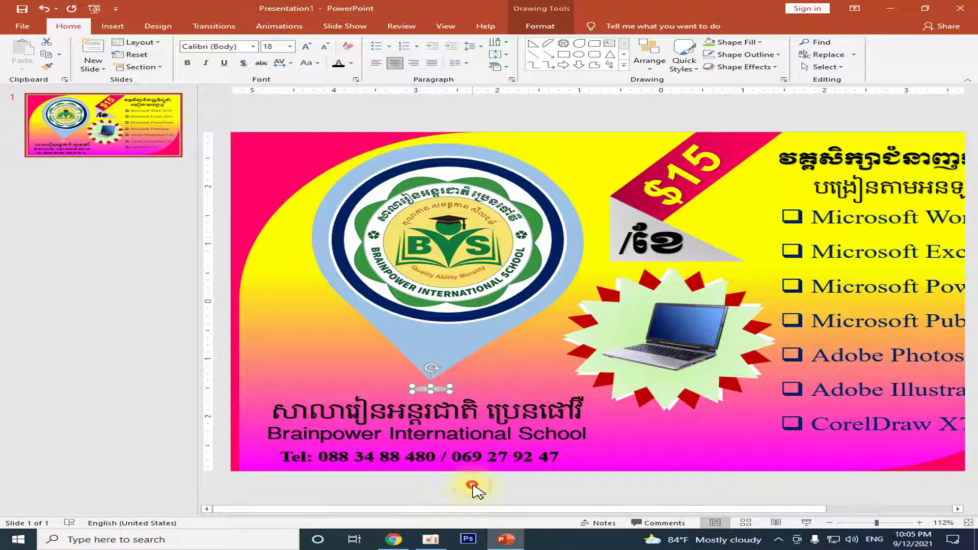
{"action": "left_click", "coordinate": [478, 491]}
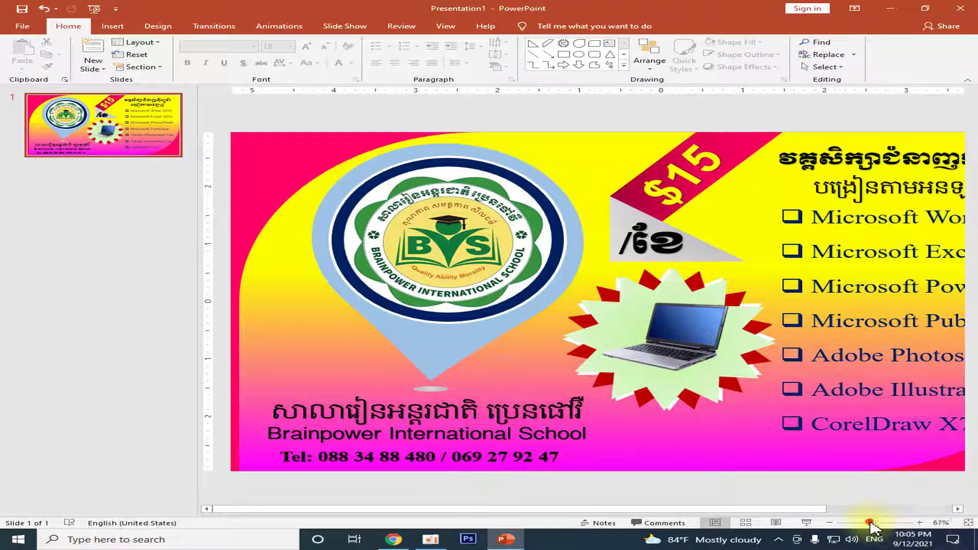
{"action": "left_click", "coordinate": [869, 522]}
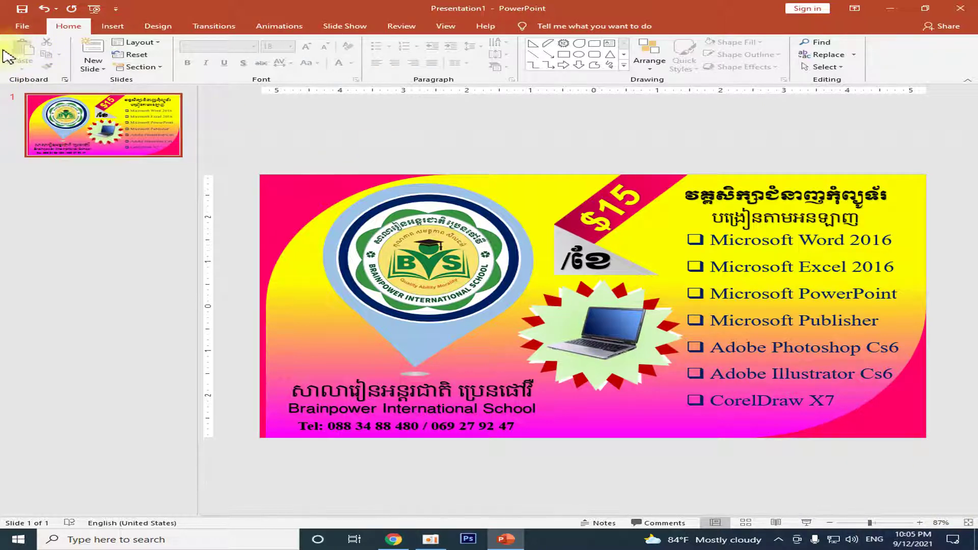
{"action": "left_click", "coordinate": [23, 31]}
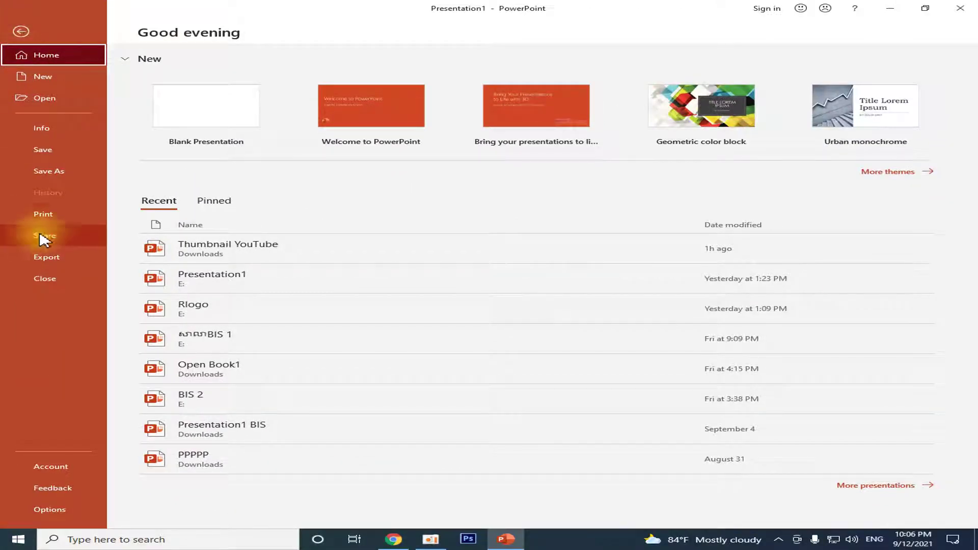
Step: Export only the current slide to the Desktop as JPEG 'Bannner BIS Promotion 1'
{"action": "left_click", "coordinate": [49, 236]}
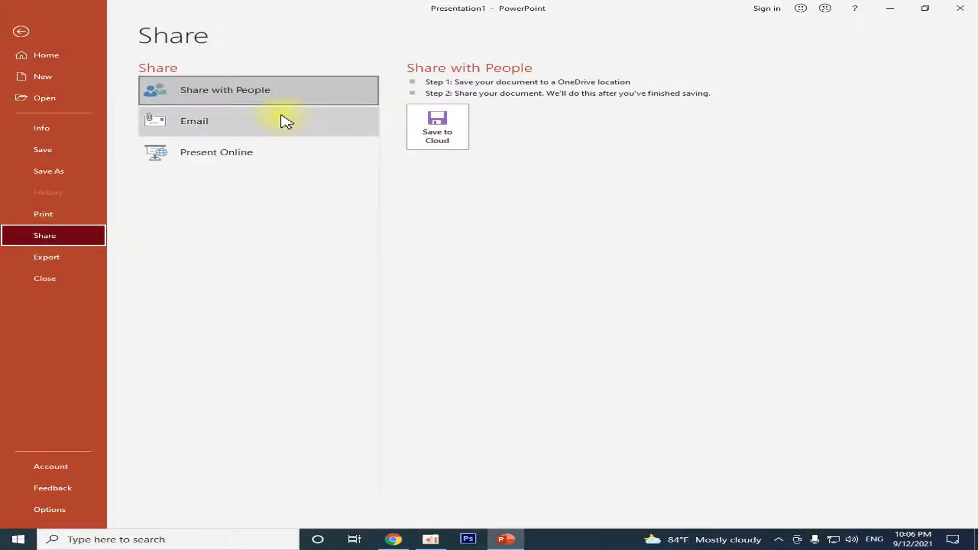
{"action": "left_click", "coordinate": [54, 173]}
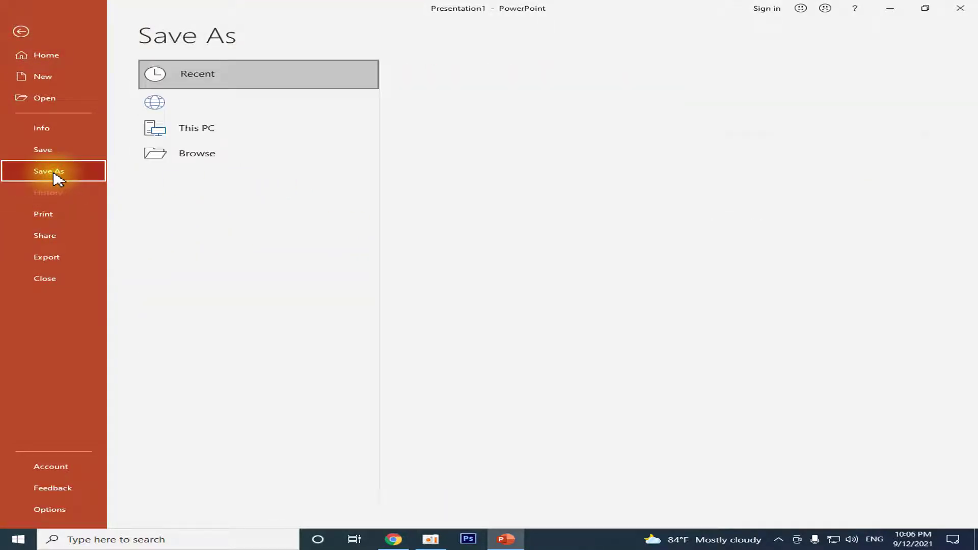
{"action": "left_click", "coordinate": [209, 131]}
{"action": "left_click", "coordinate": [479, 248]}
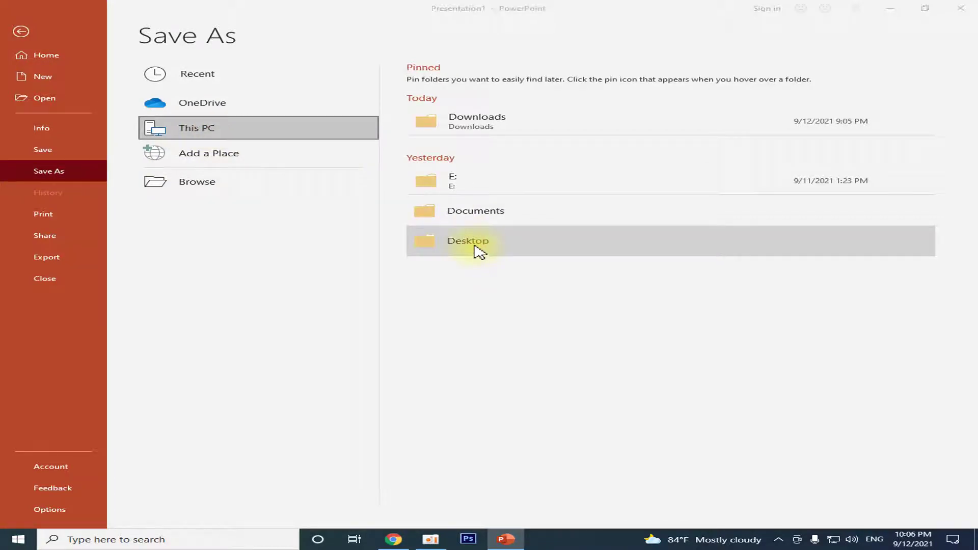
{"action": "type", "text": "Bannner BIS Promotion 1"}
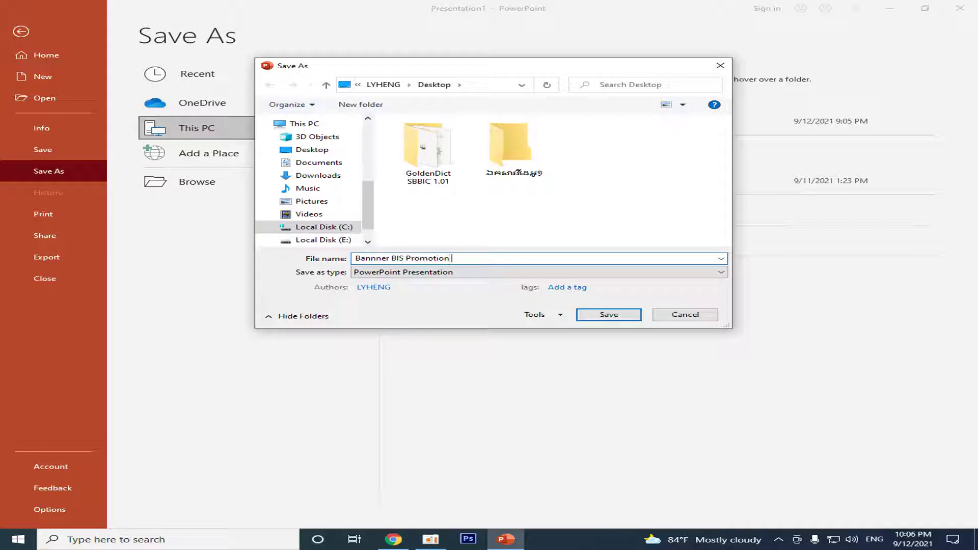
{"action": "left_click", "coordinate": [409, 273]}
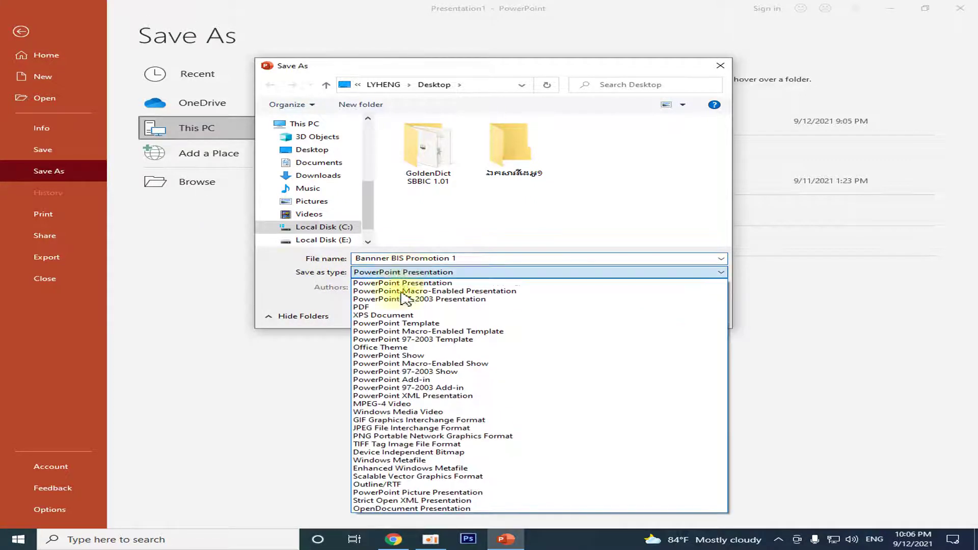
{"action": "left_click", "coordinate": [379, 428]}
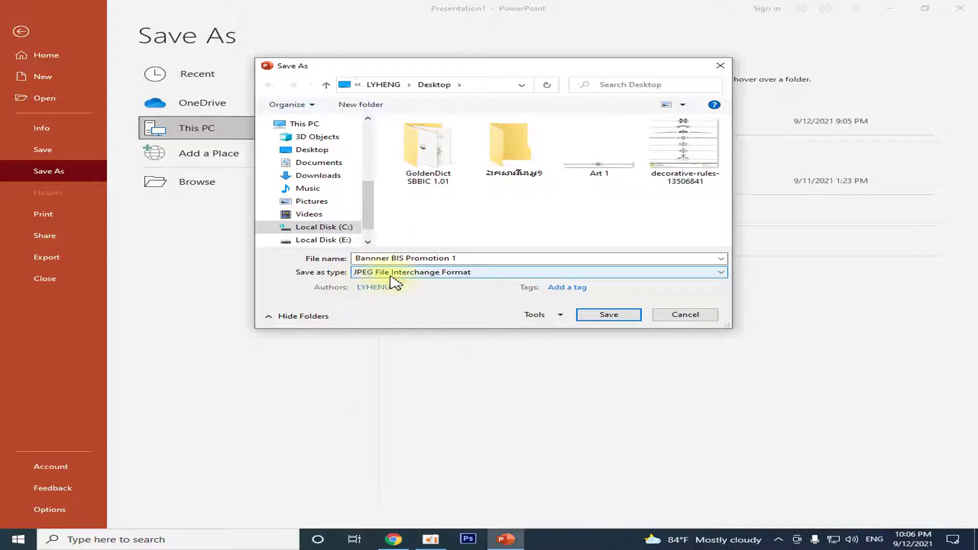
{"action": "left_click", "coordinate": [312, 150]}
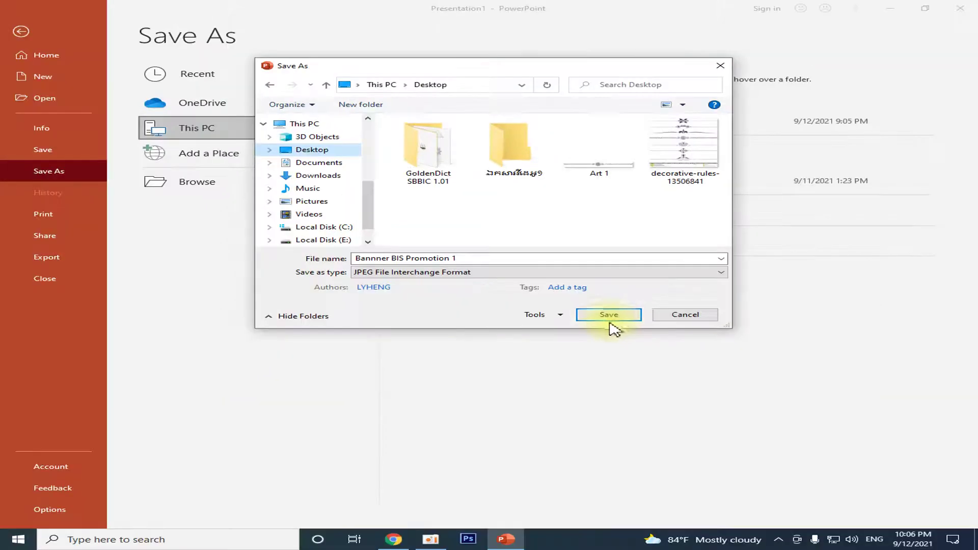
{"action": "left_click", "coordinate": [628, 323]}
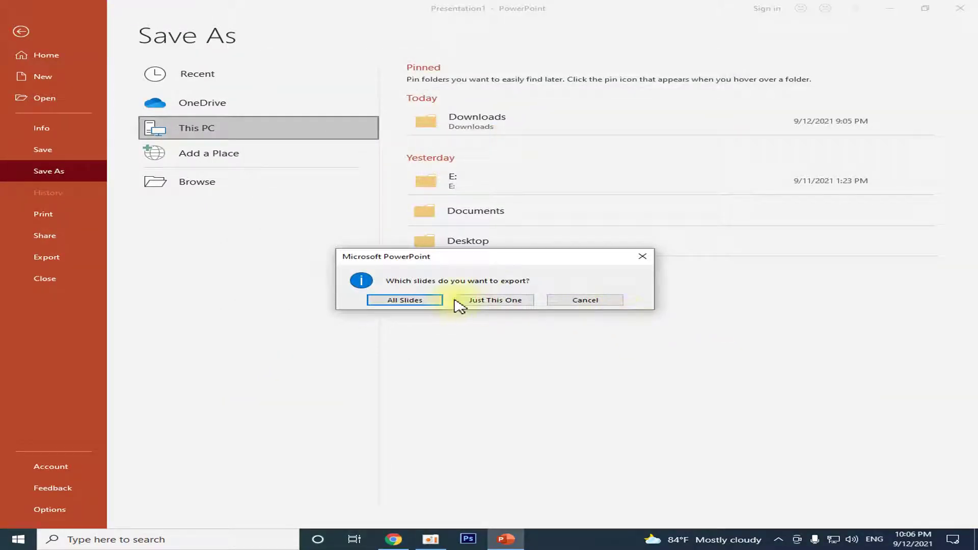
{"action": "left_click", "coordinate": [491, 301]}
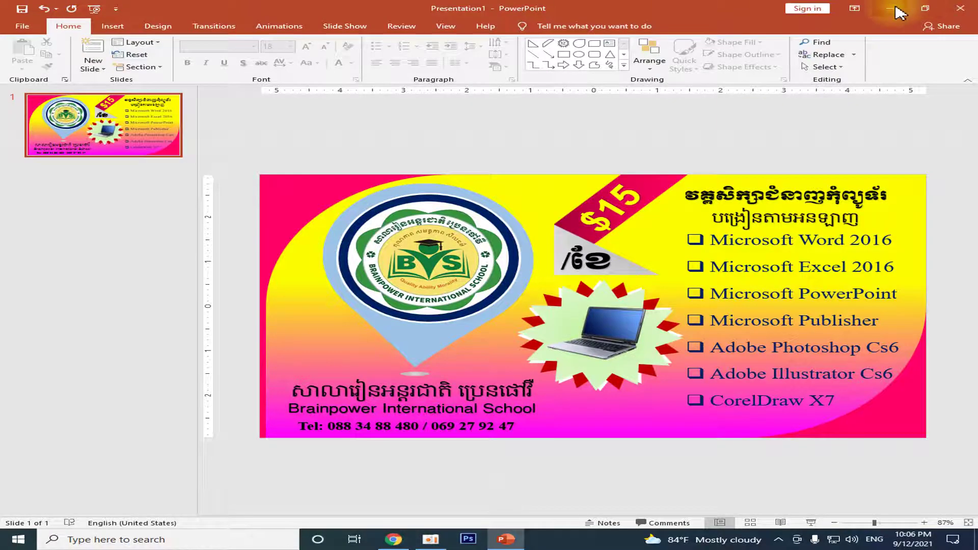
{"action": "left_click", "coordinate": [889, 9]}
Step: Refresh the desktop and open the 'Bannner BIS Promotion 1' JPEG
{"action": "right_click", "coordinate": [498, 98]}
{"action": "left_click", "coordinate": [533, 130]}
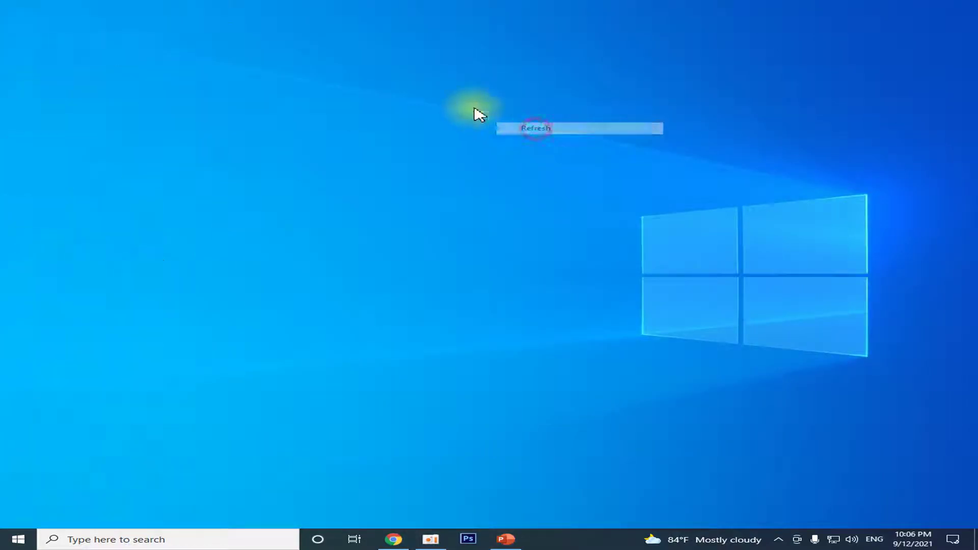
{"action": "right_click", "coordinate": [471, 105]}
{"action": "left_click", "coordinate": [504, 134]}
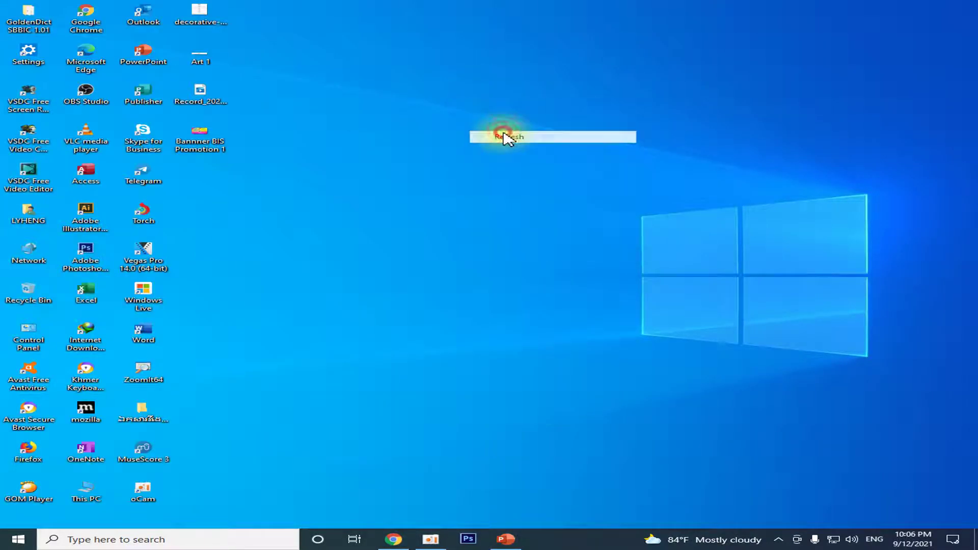
{"action": "right_click", "coordinate": [194, 133]}
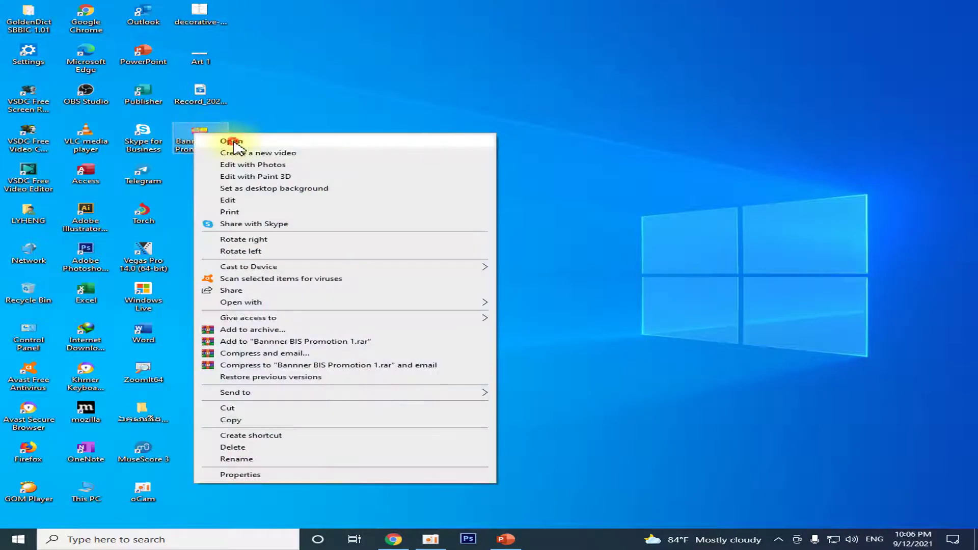
{"action": "left_click", "coordinate": [227, 142]}
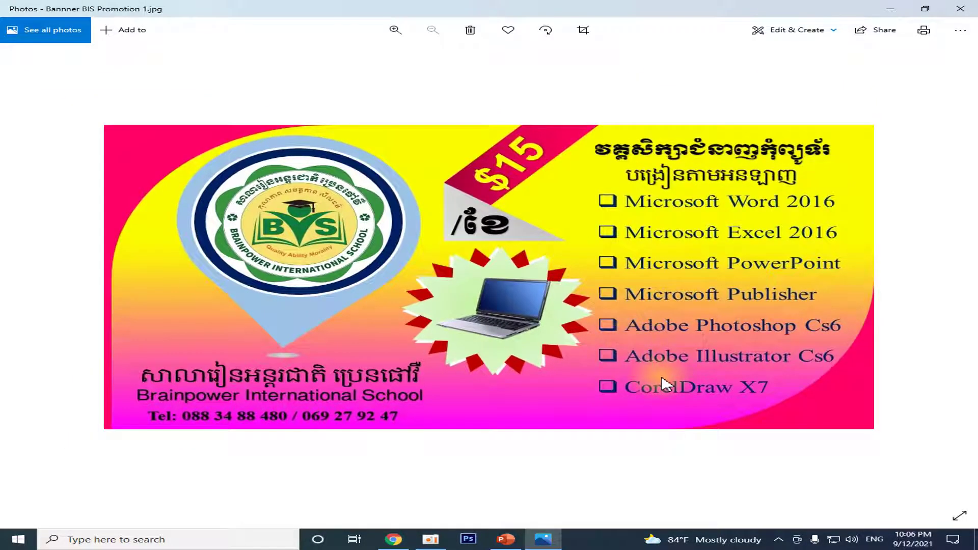
Step: Zoom the banner image in Photos to about 121%
{"action": "scroll", "coordinate": [663, 379], "scroll_direction": "up", "scroll_amount": 1}
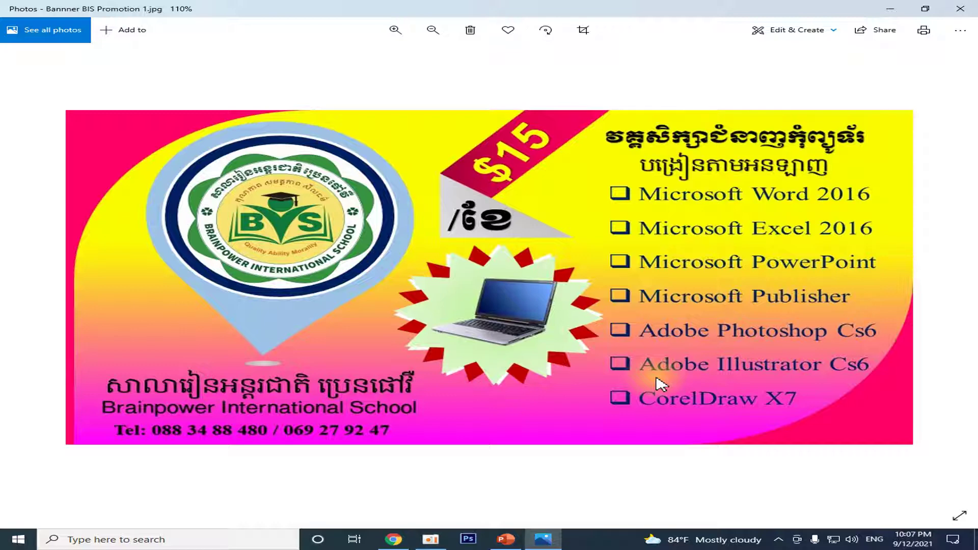
{"action": "scroll", "coordinate": [571, 352], "scroll_direction": "up", "scroll_amount": 1}
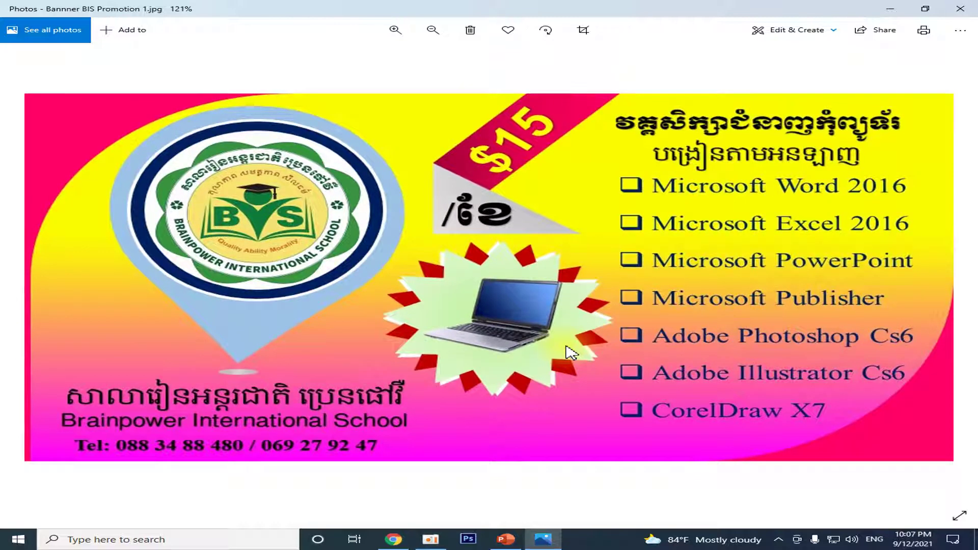